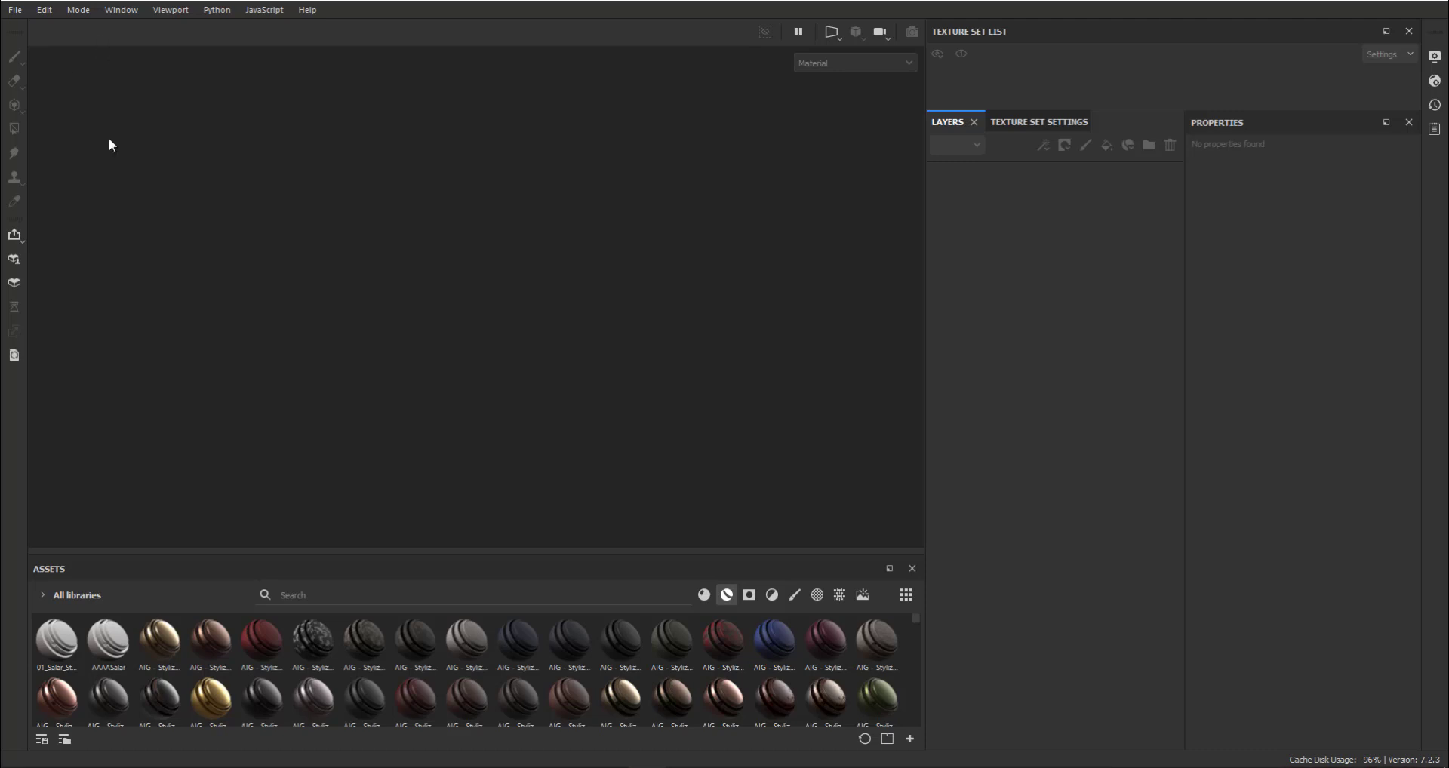
Step: Start a new project using Gate_Low_sab.obj as the mesh
click(14, 10)
click(28, 33)
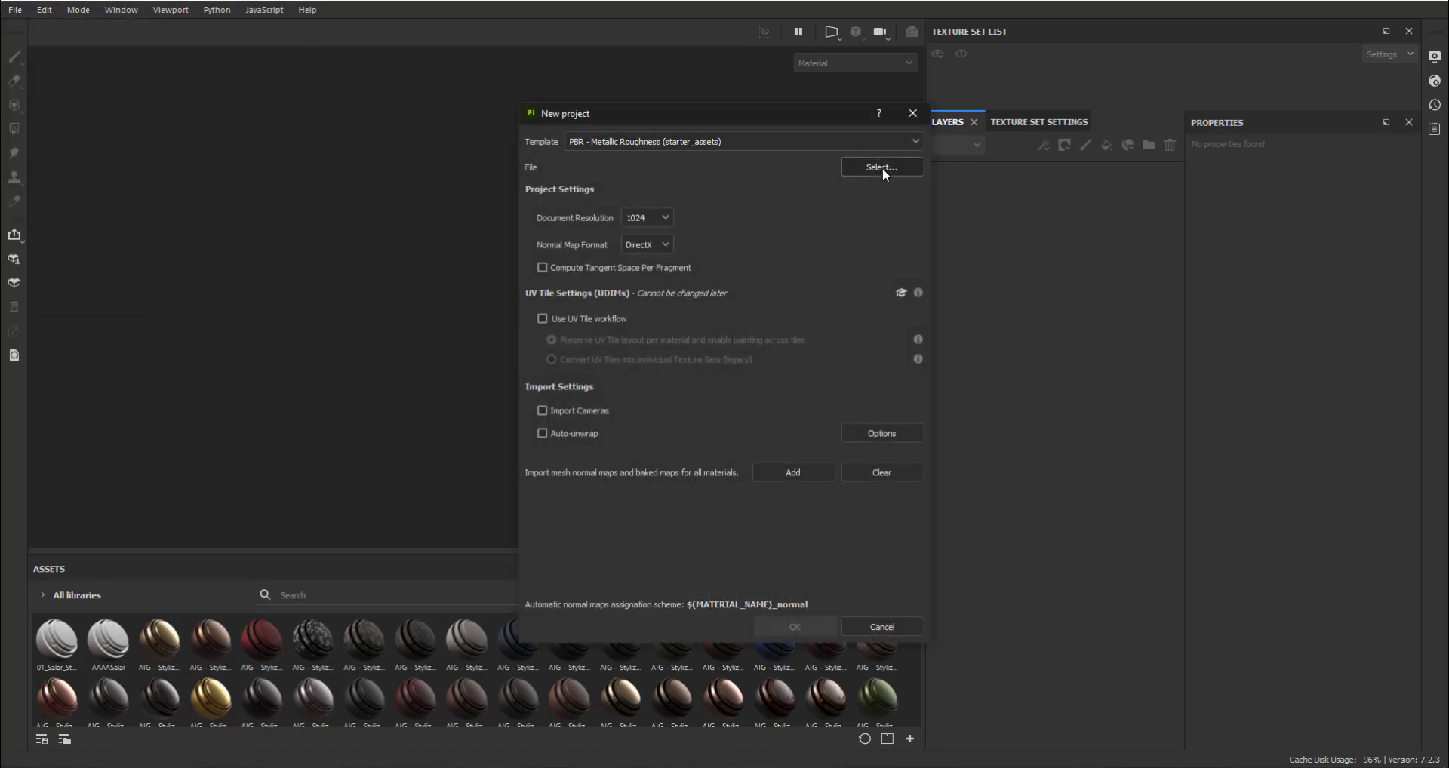
click(882, 167)
click(880, 252)
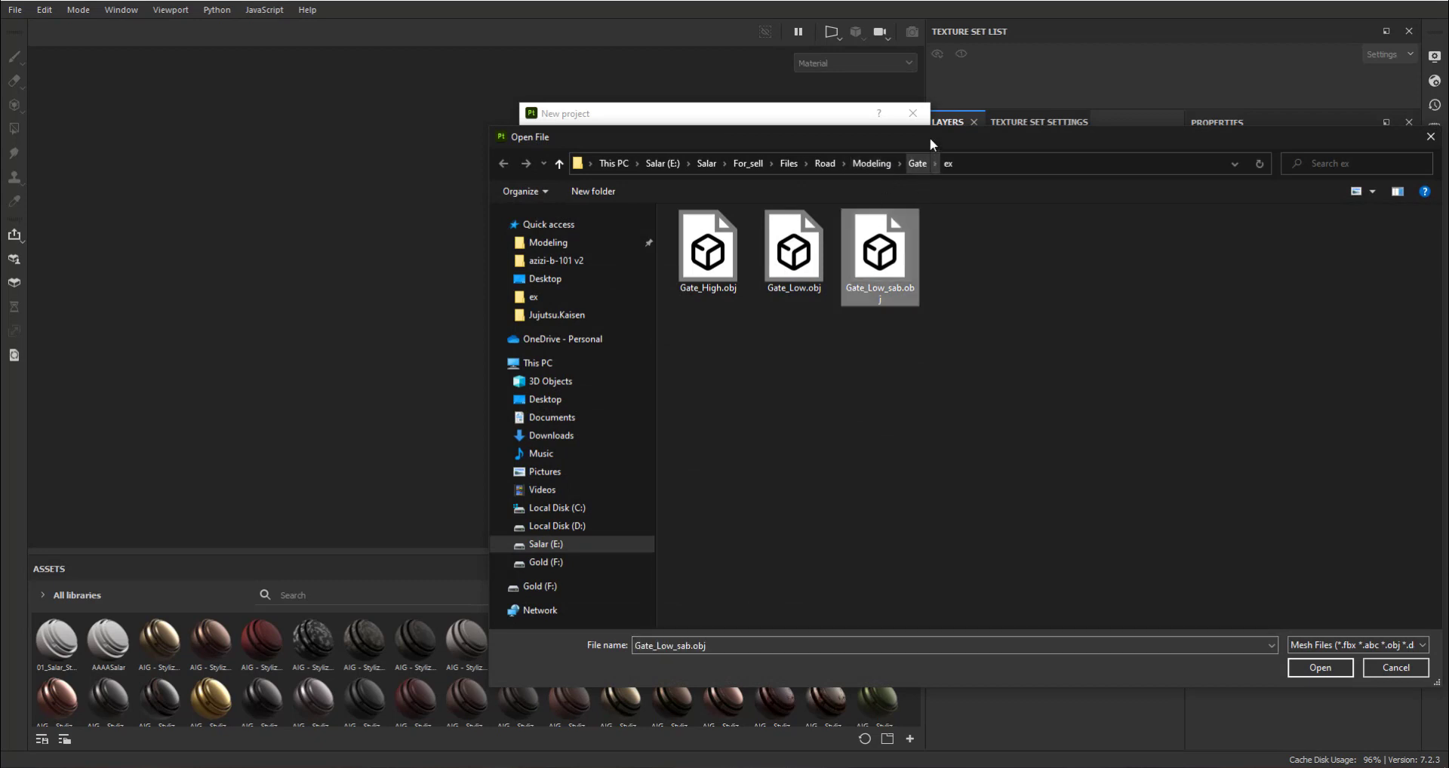
drag(929, 138, 631, 76)
click(1031, 612)
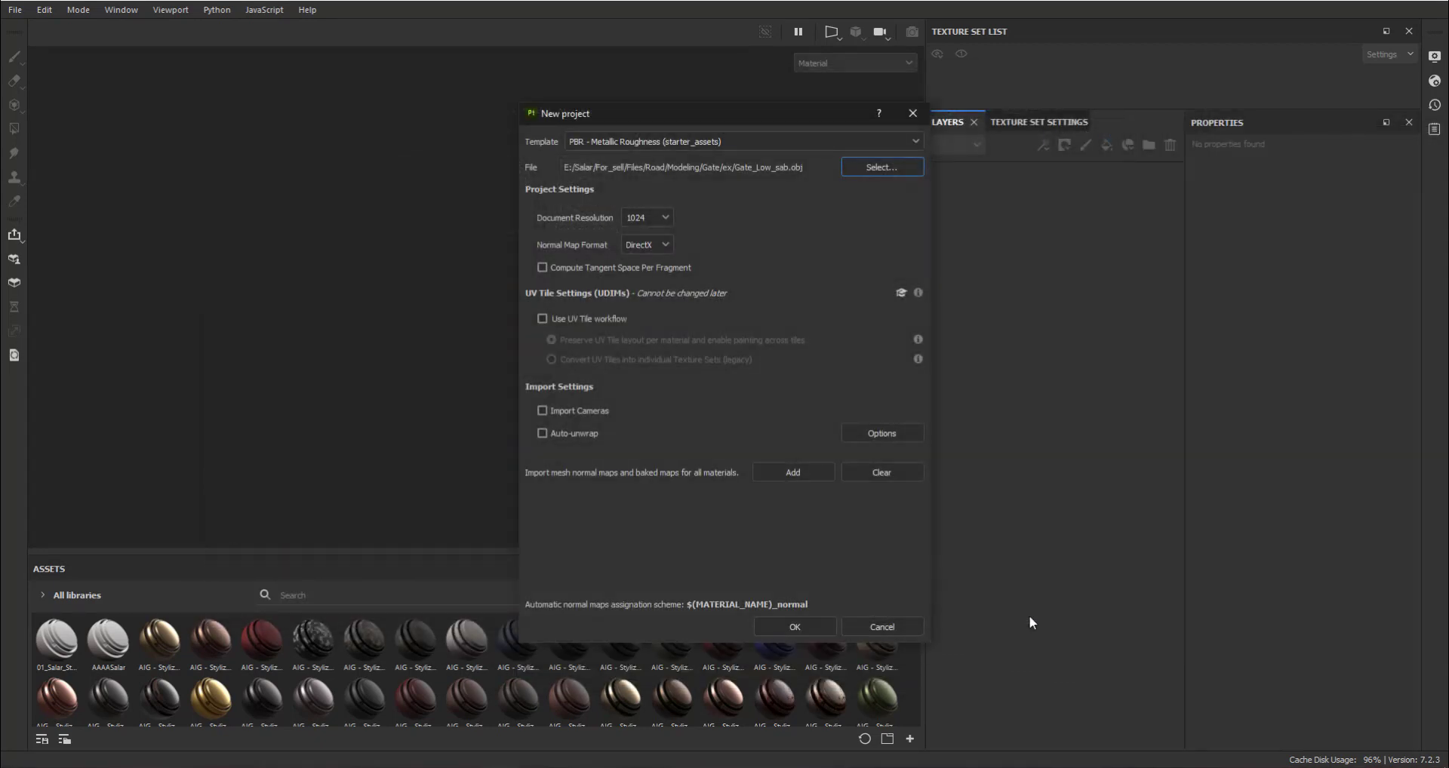
Step: Set document resolution to 4096, keep the PBR - Metallic Roughness template, and create the project
click(655, 219)
click(640, 300)
click(646, 223)
click(640, 313)
click(712, 141)
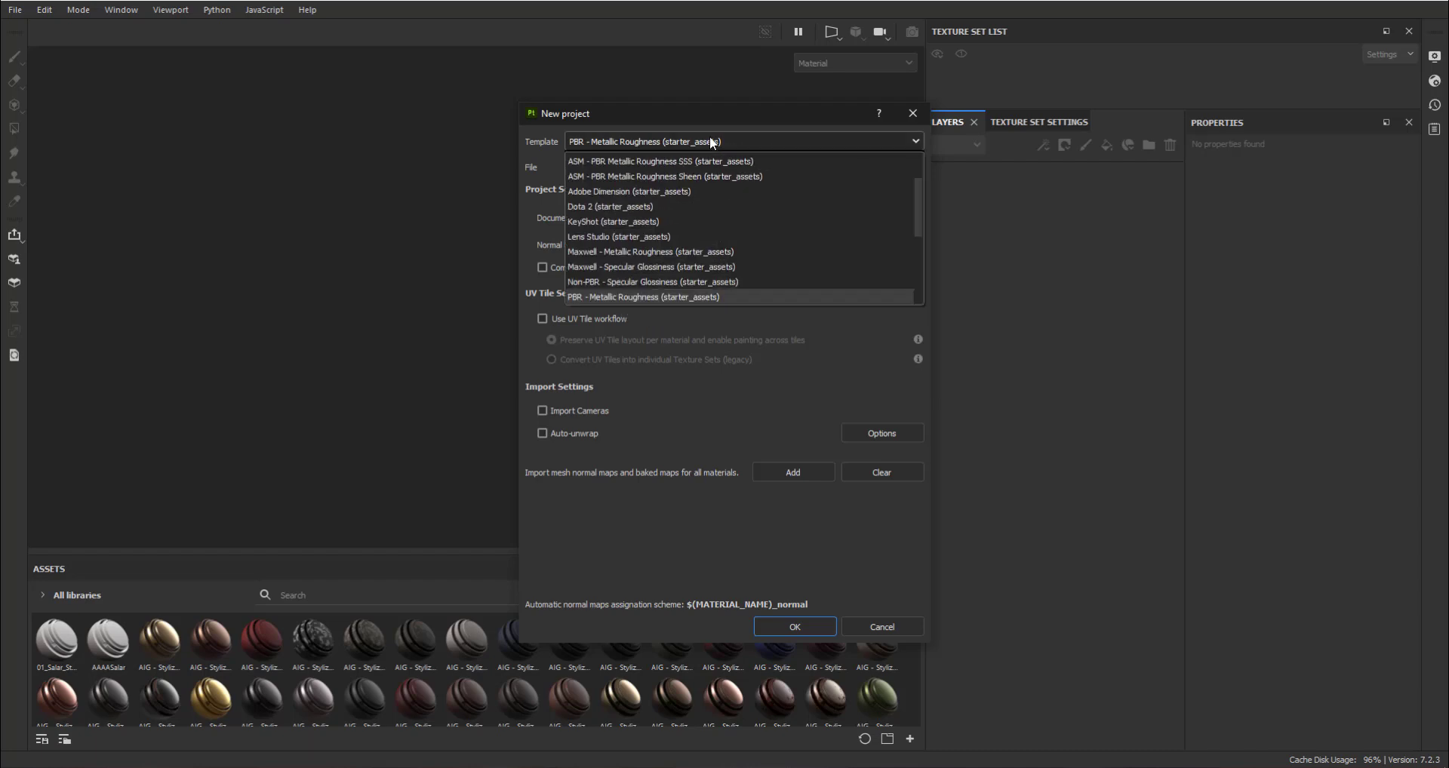
scroll(625, 301, down, 4)
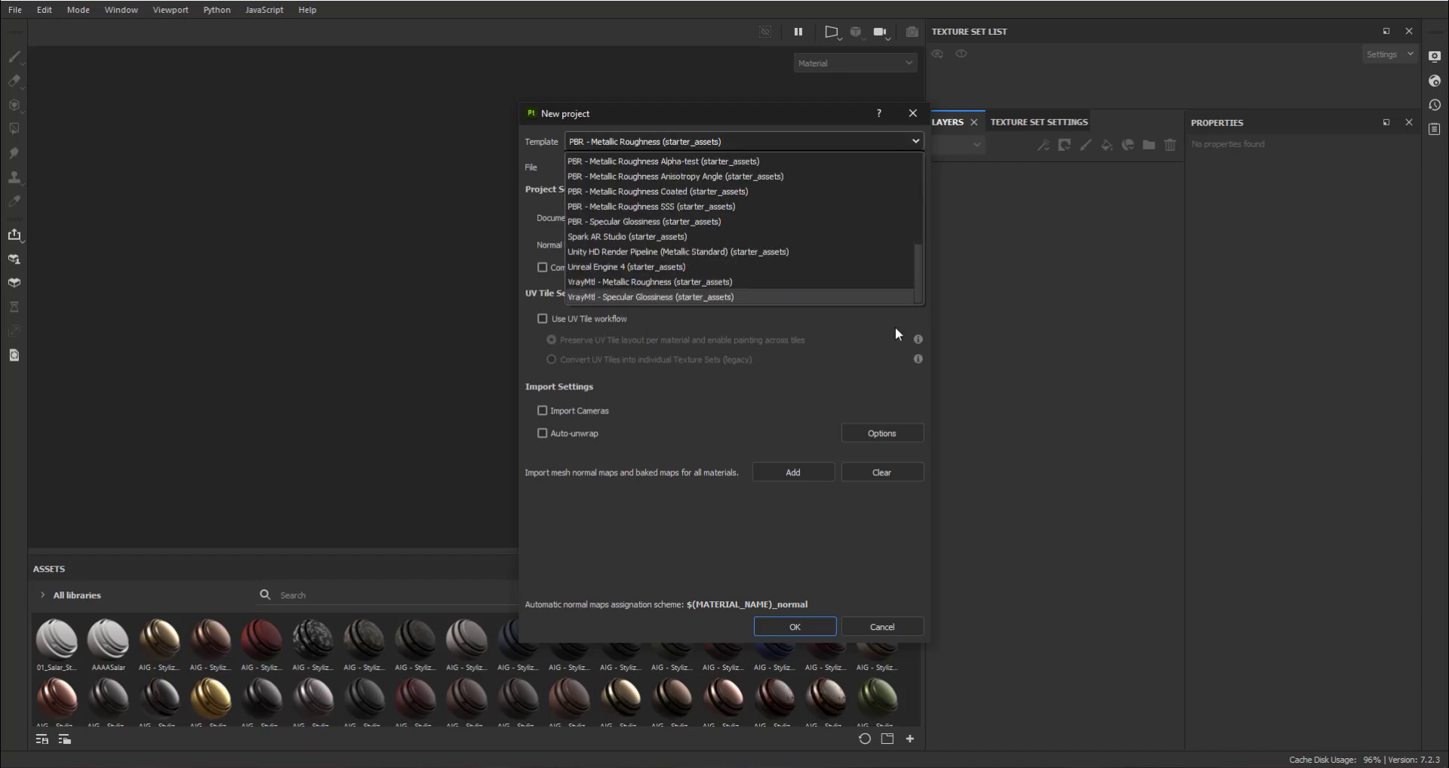
click(922, 315)
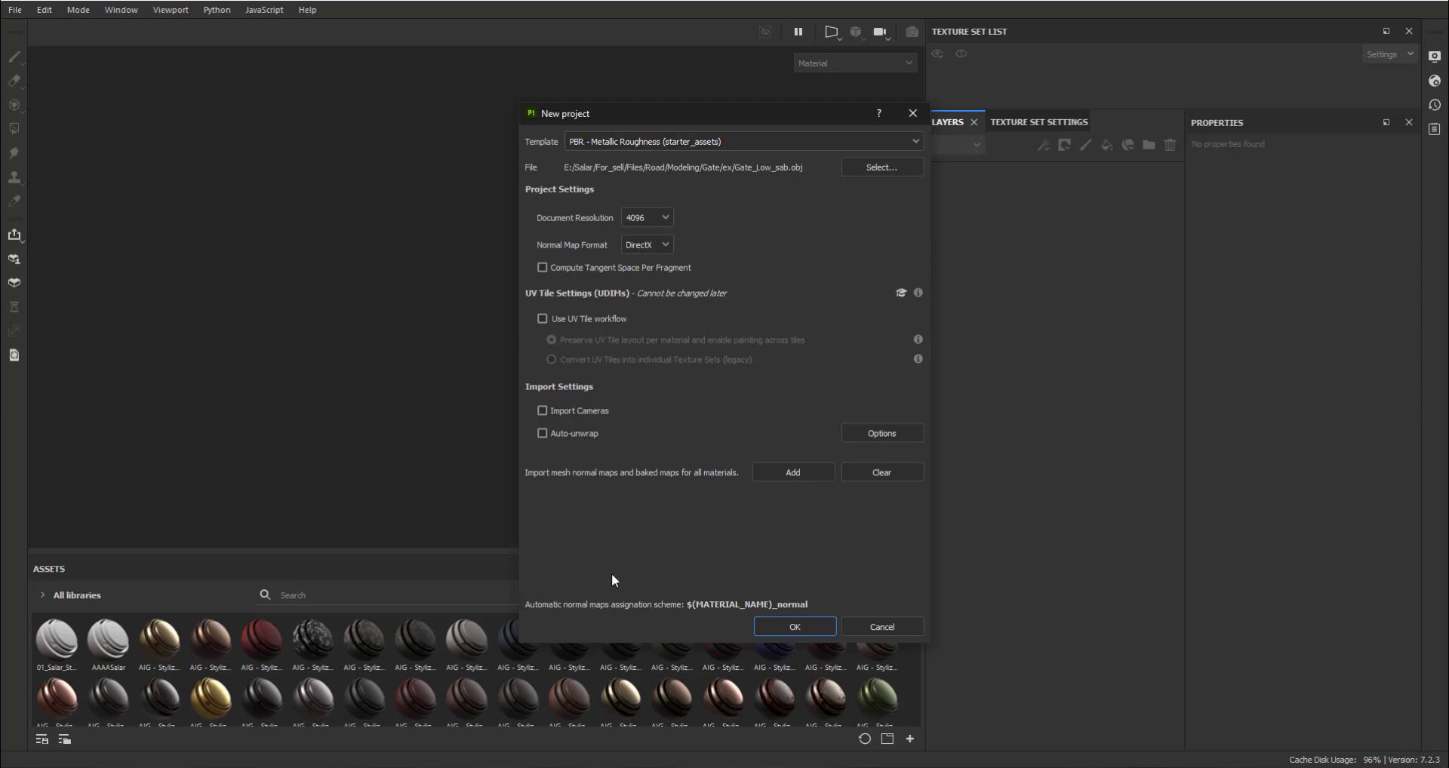
click(789, 629)
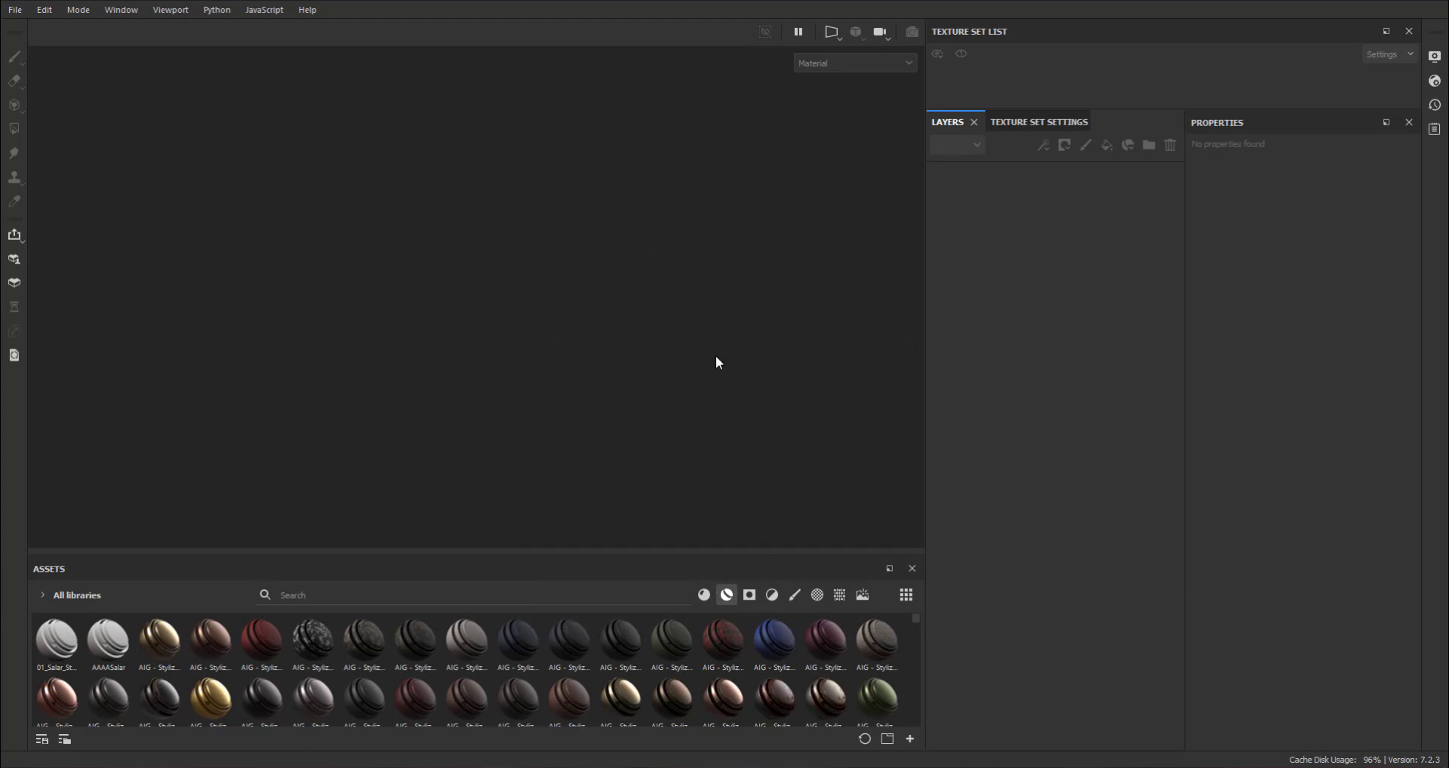
Step: Open mesh map baking from Texture Set Settings and set the output size to 4096
mouse_move(722, 366)
alt+mouse_down()
mouse_move(676, 326)
mouse_move(619, 339)
alt+mouse_up()
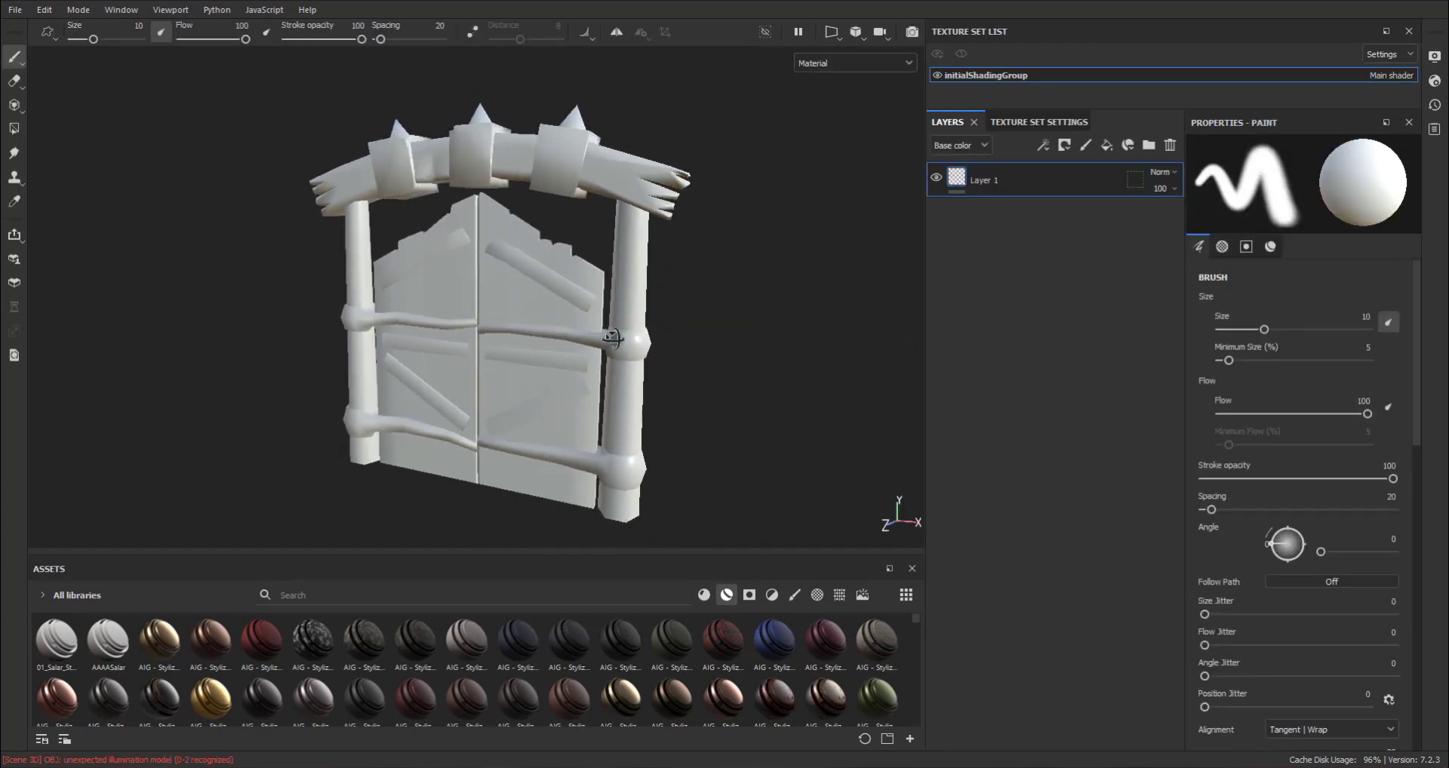
click(1038, 121)
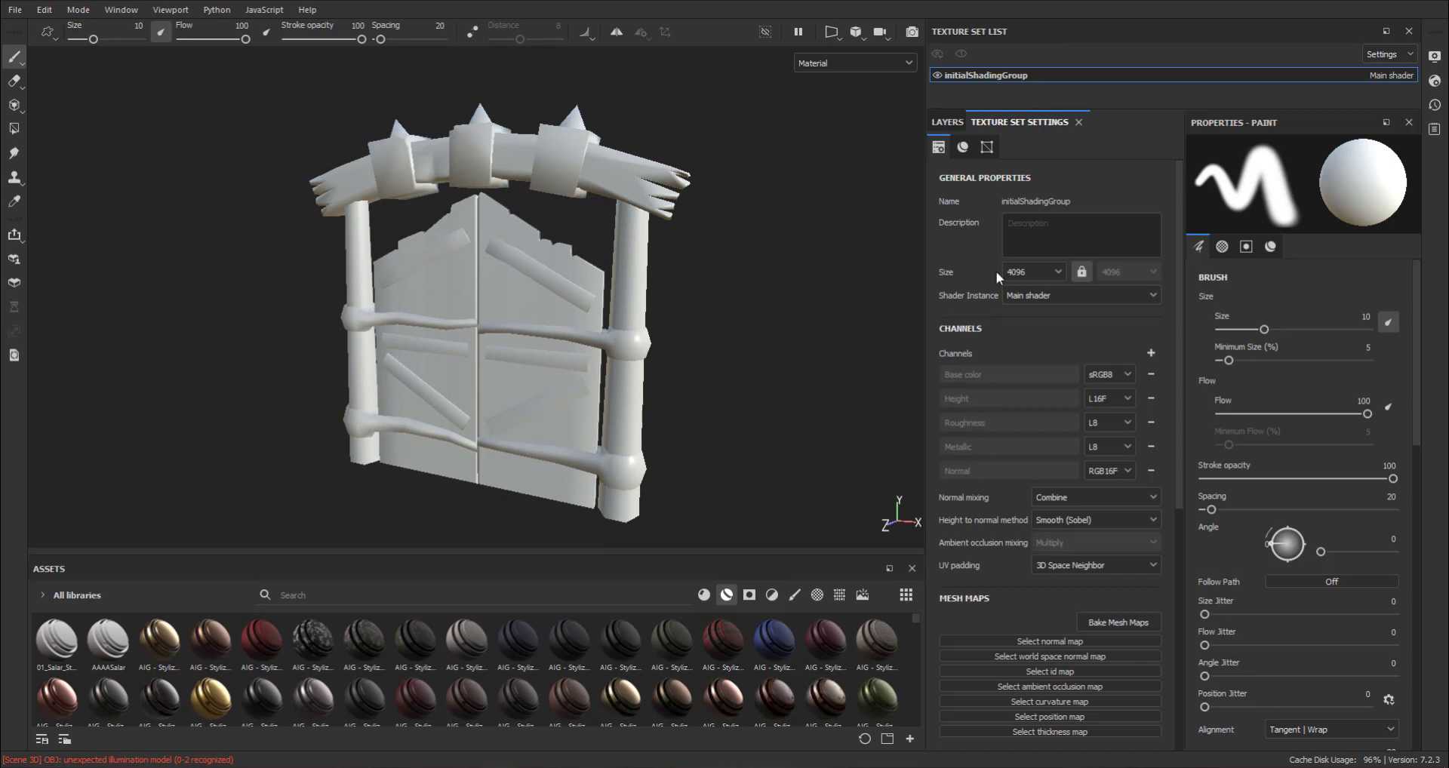
click(1112, 623)
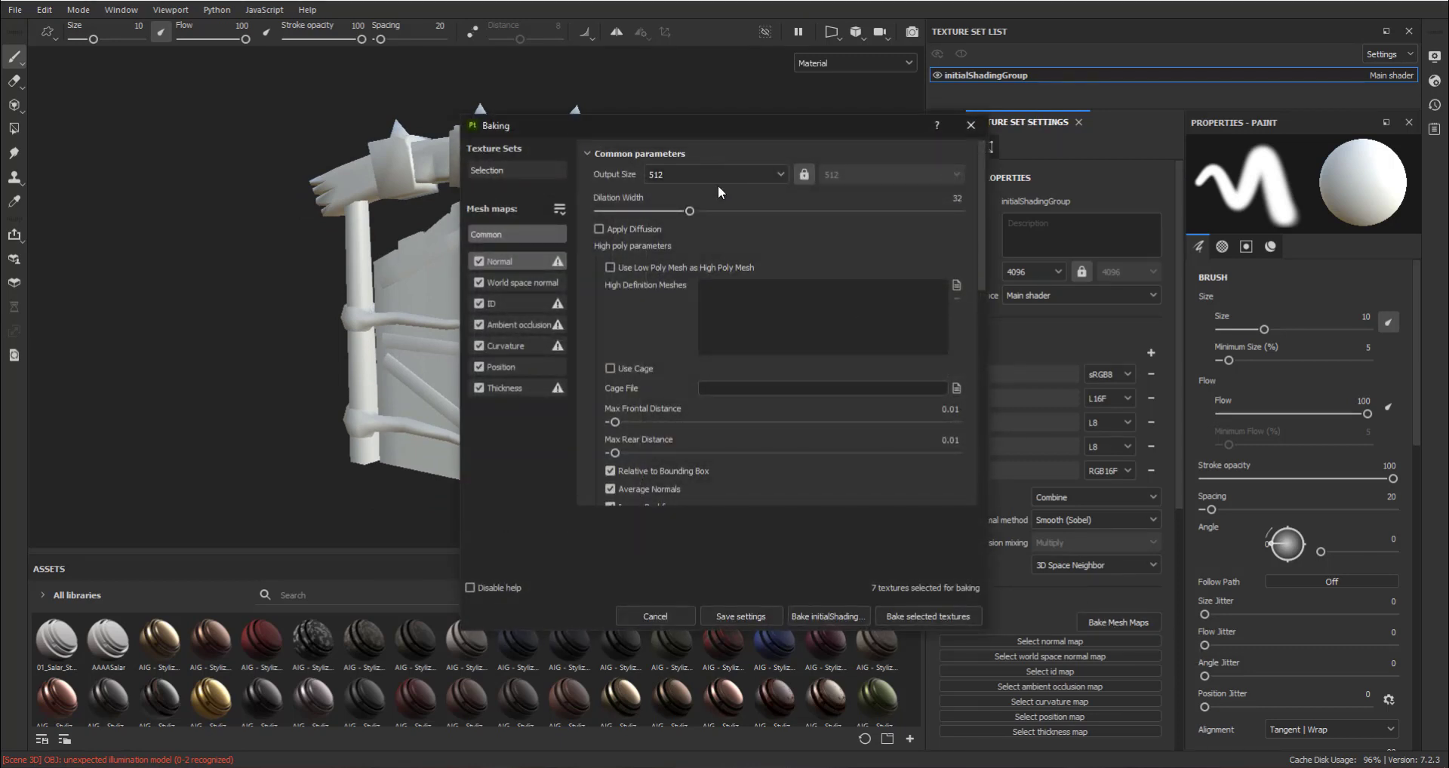
click(724, 172)
click(687, 300)
Step: Load Gate_High.obj as the high-definition mesh and set Max Frontal Distance to 0.03
click(956, 285)
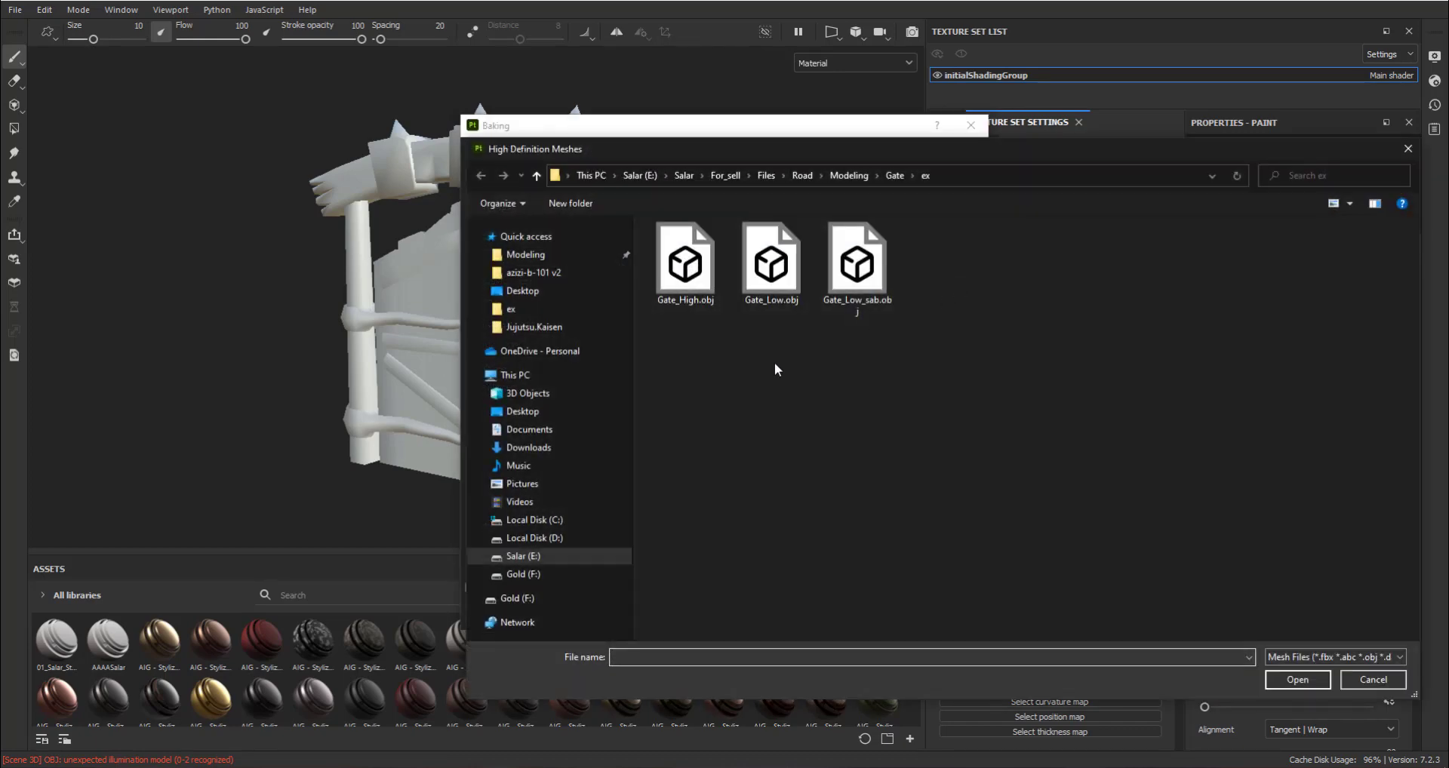
double_click(685, 264)
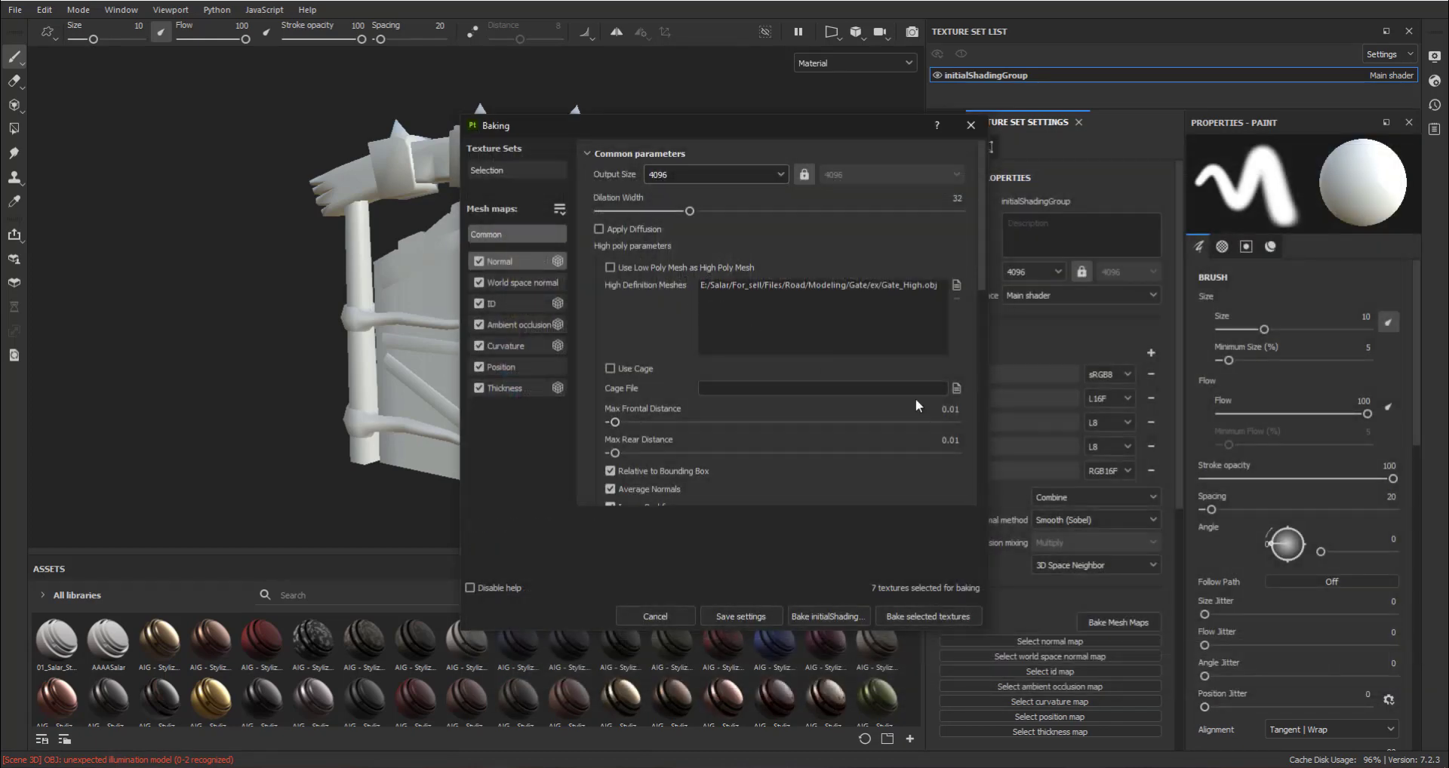
drag(799, 121, 757, 32)
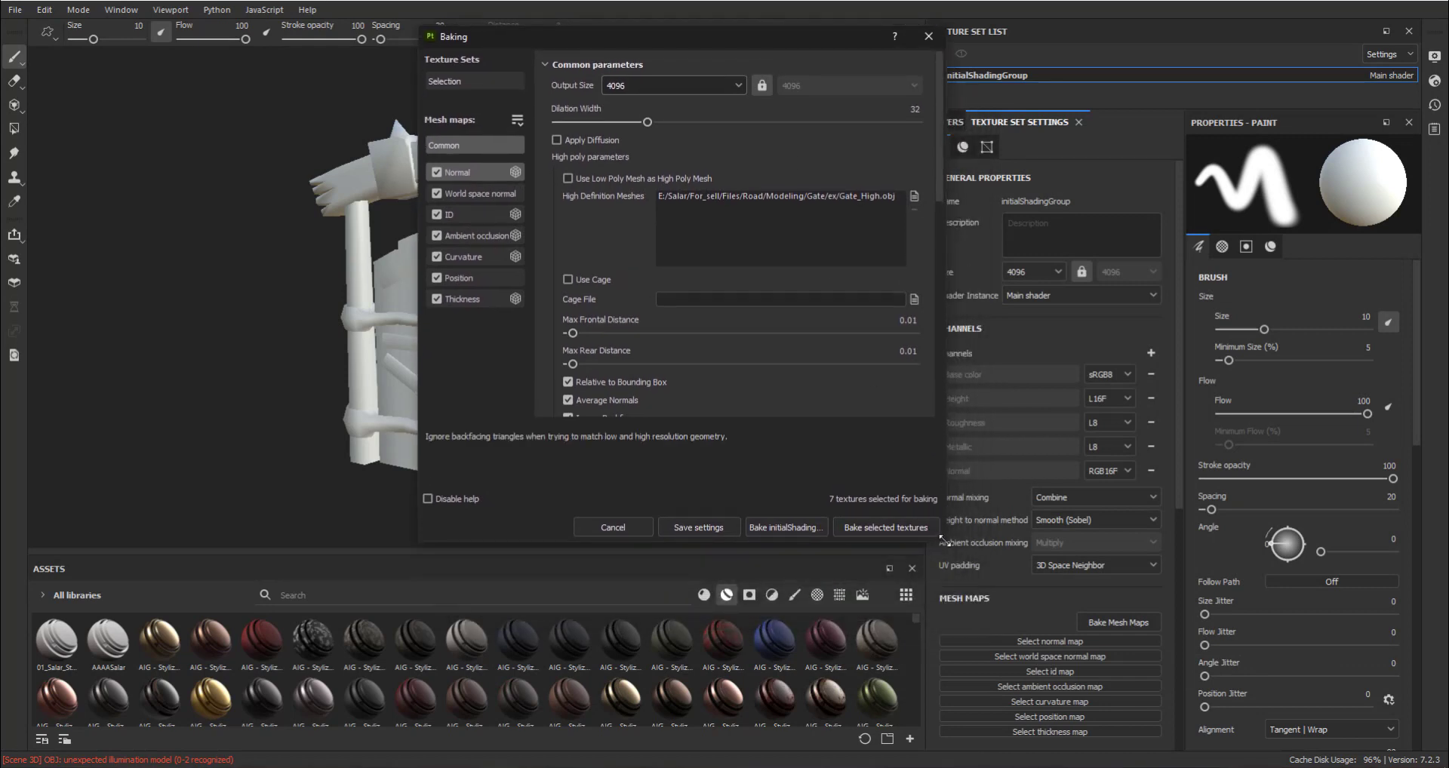
drag(941, 538, 996, 667)
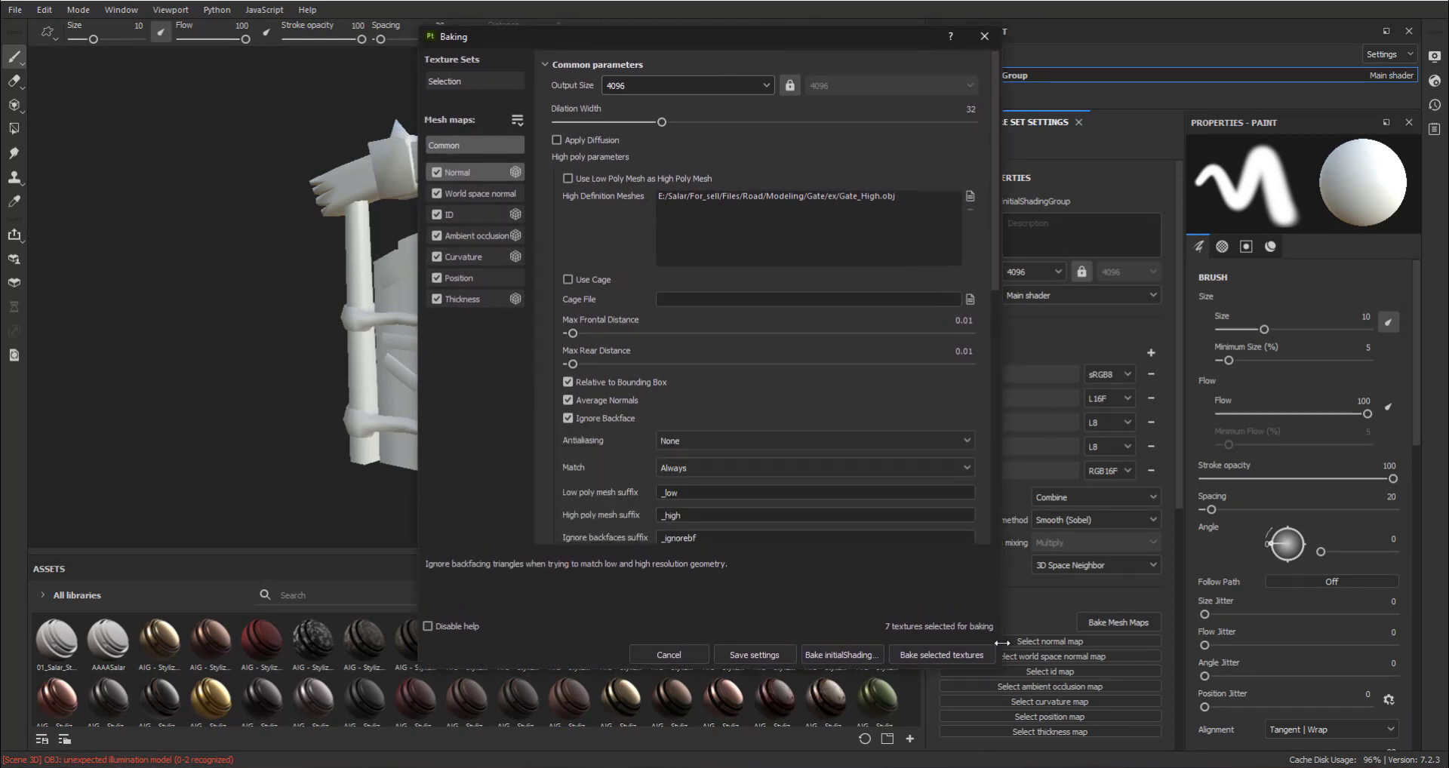
double_click(960, 320)
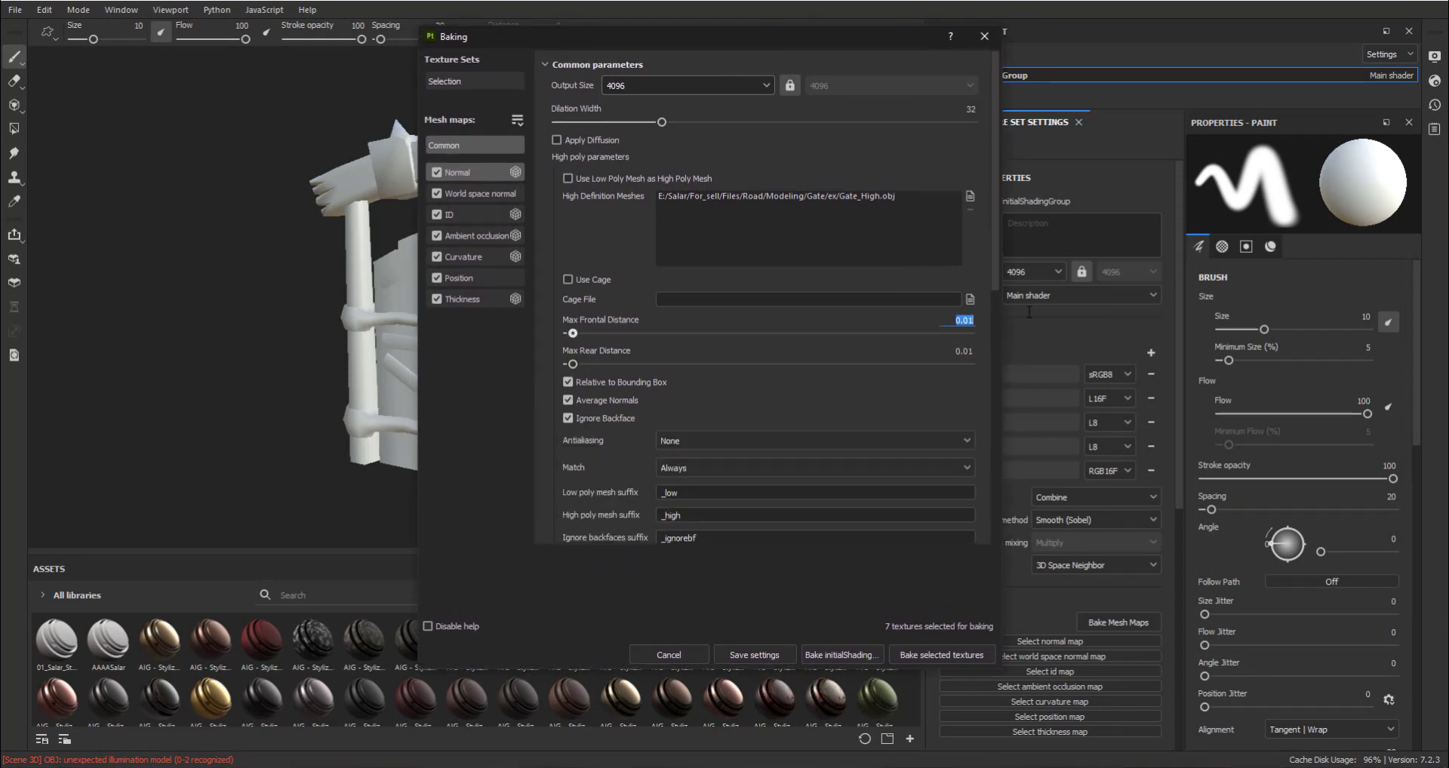
text(0.)
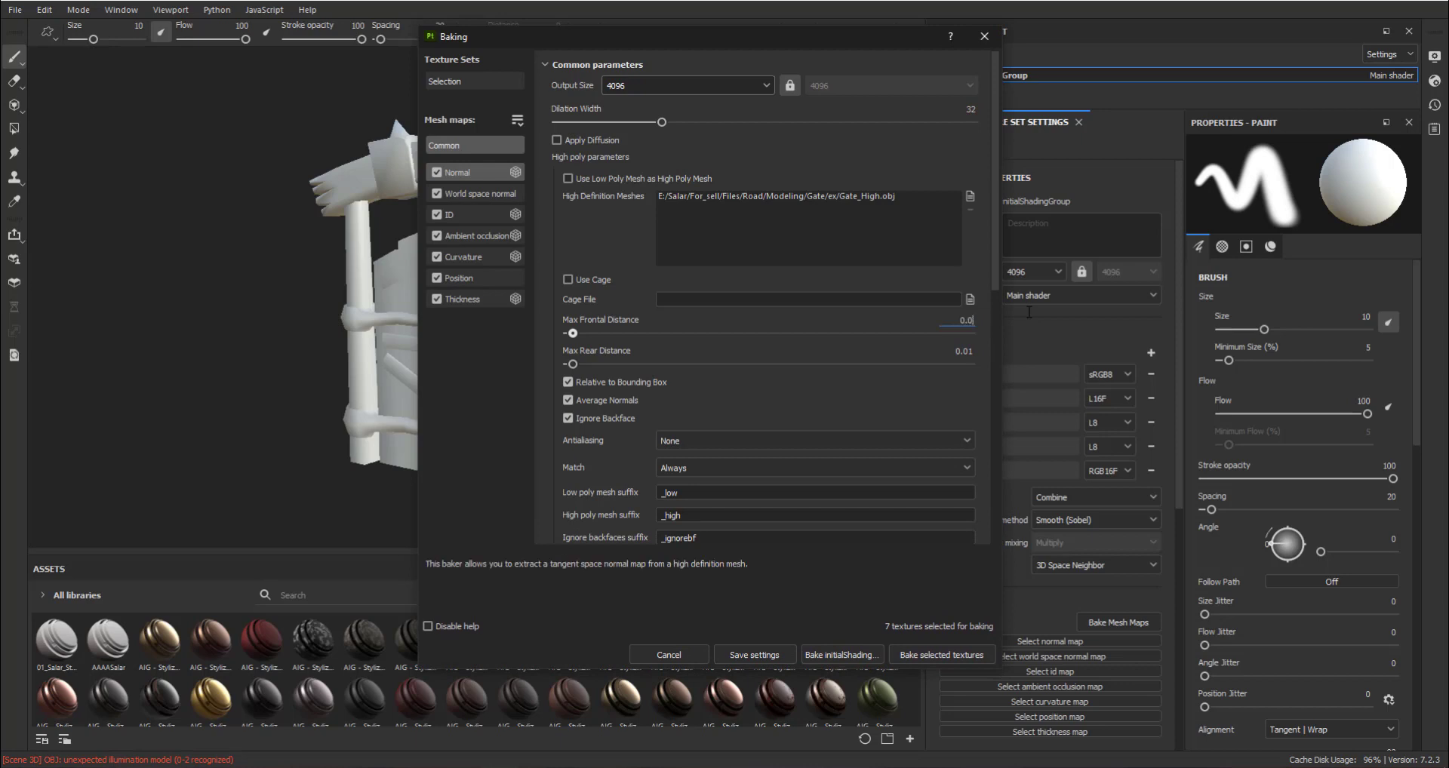
key(Tab)
text(0.03)
key(Return)
Step: Set antialiasing to Subsampling 4x4 and keep Material Color as the ID source
click(925, 440)
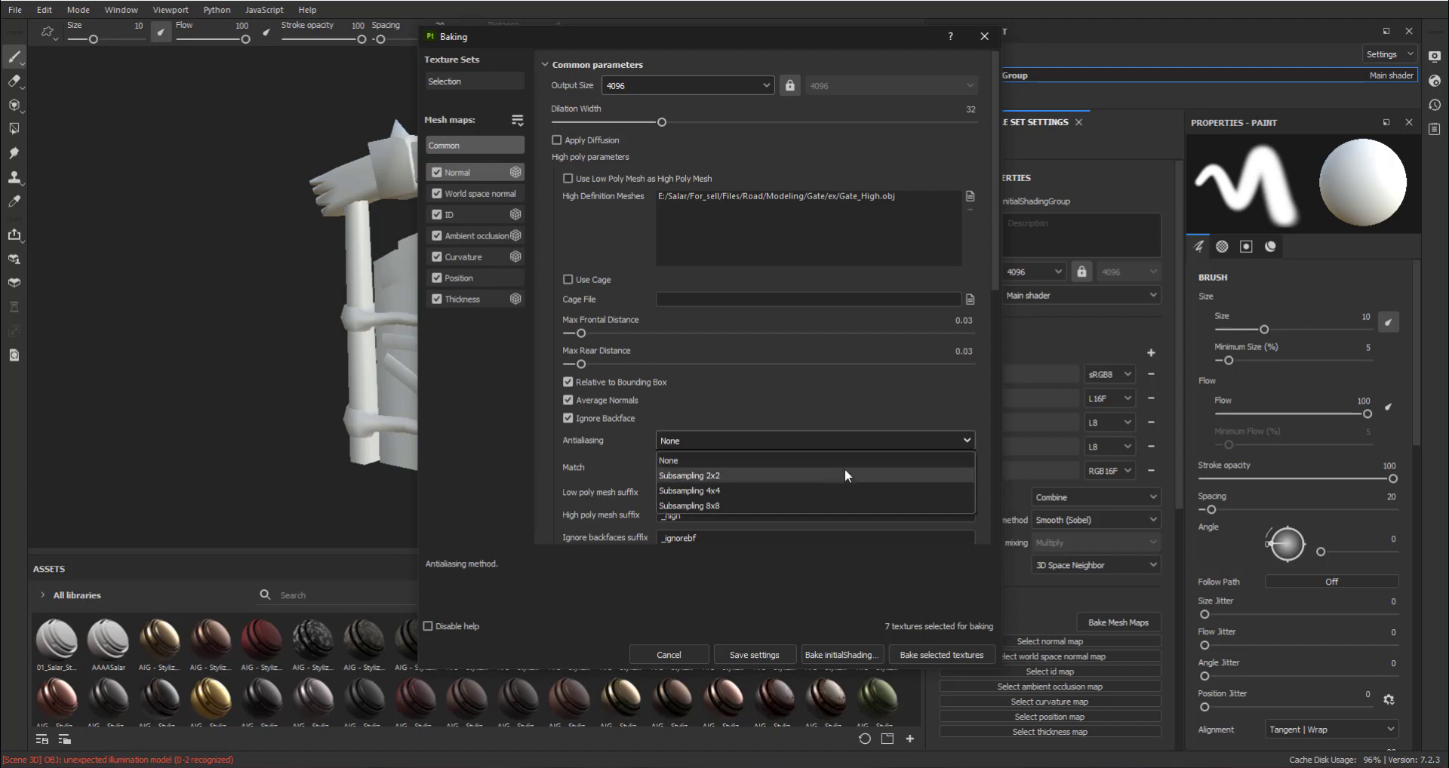
click(822, 487)
click(464, 175)
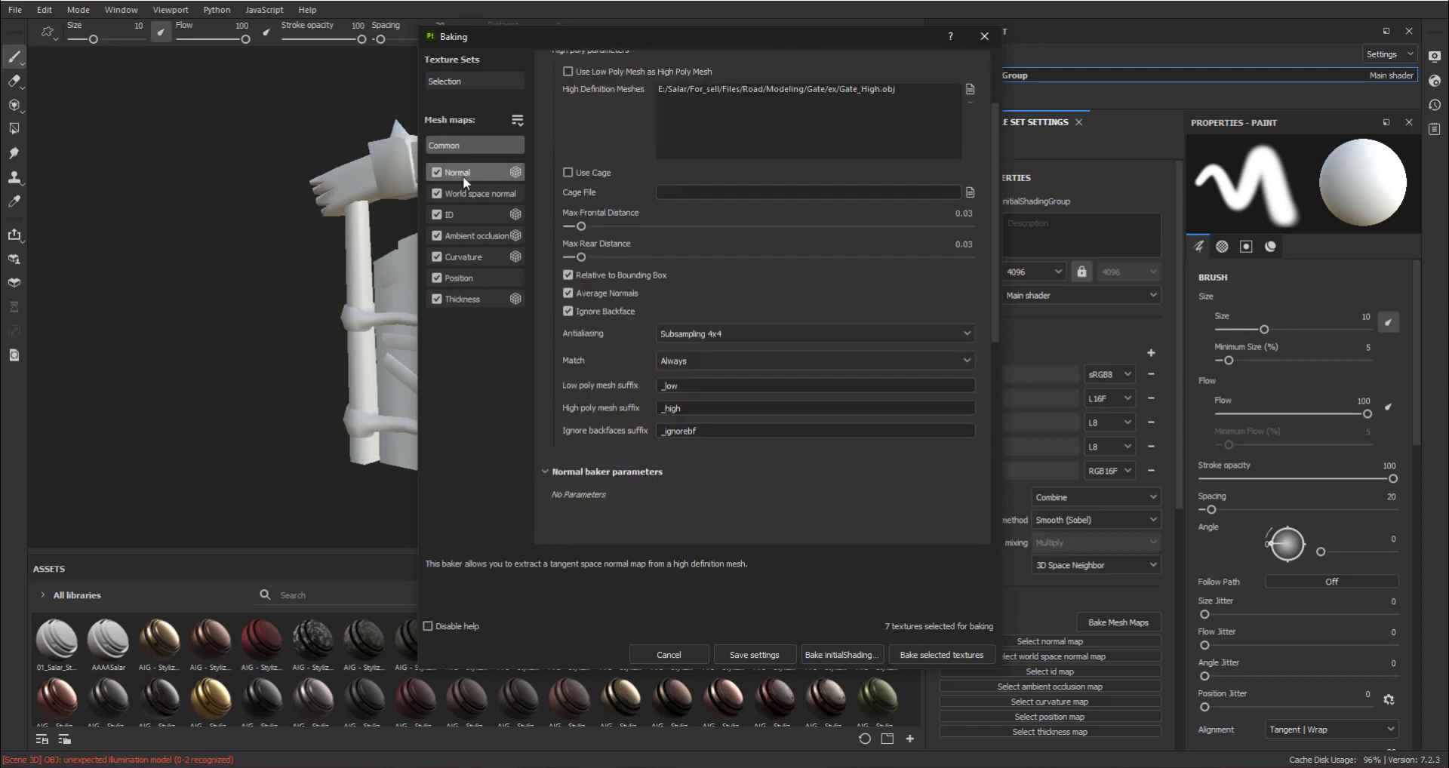
click(464, 189)
click(468, 215)
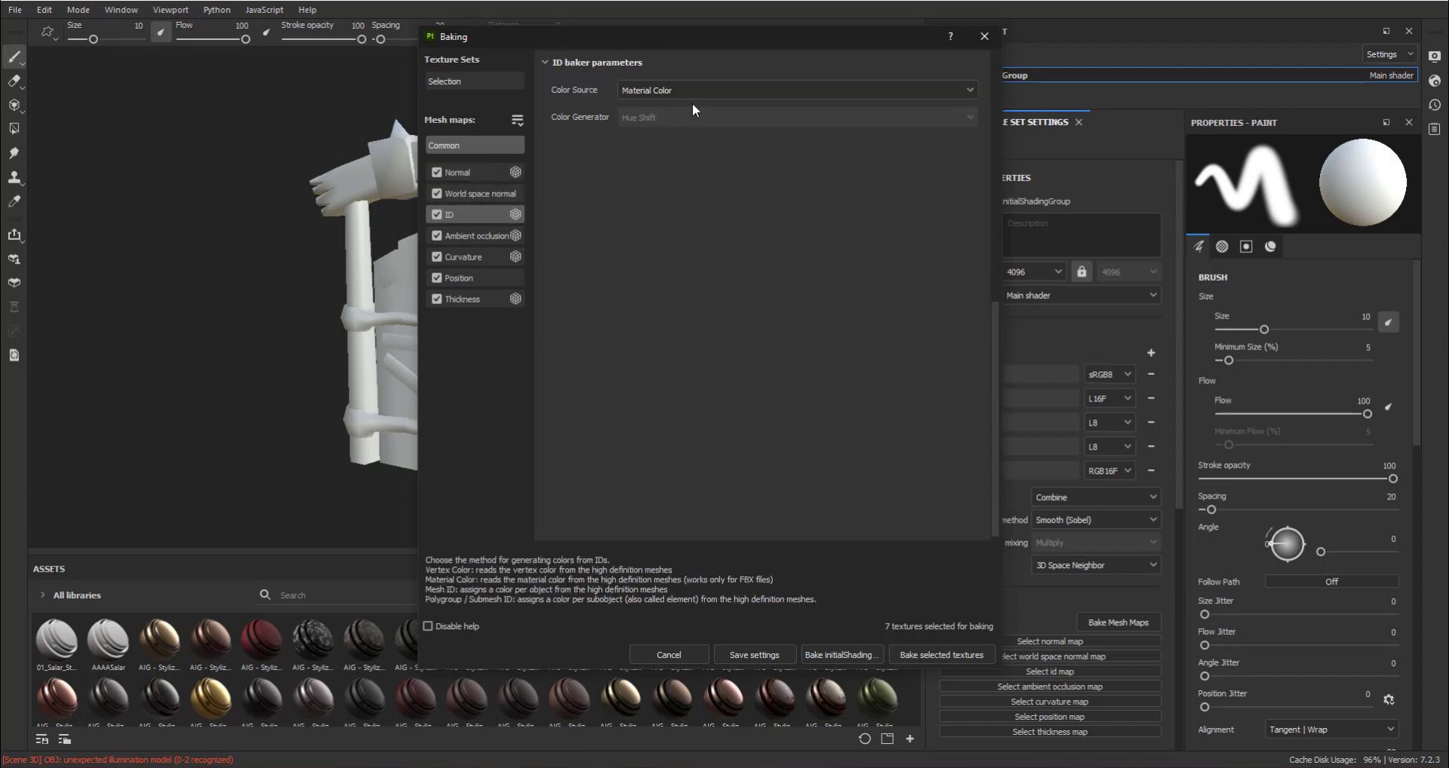
click(695, 91)
click(649, 125)
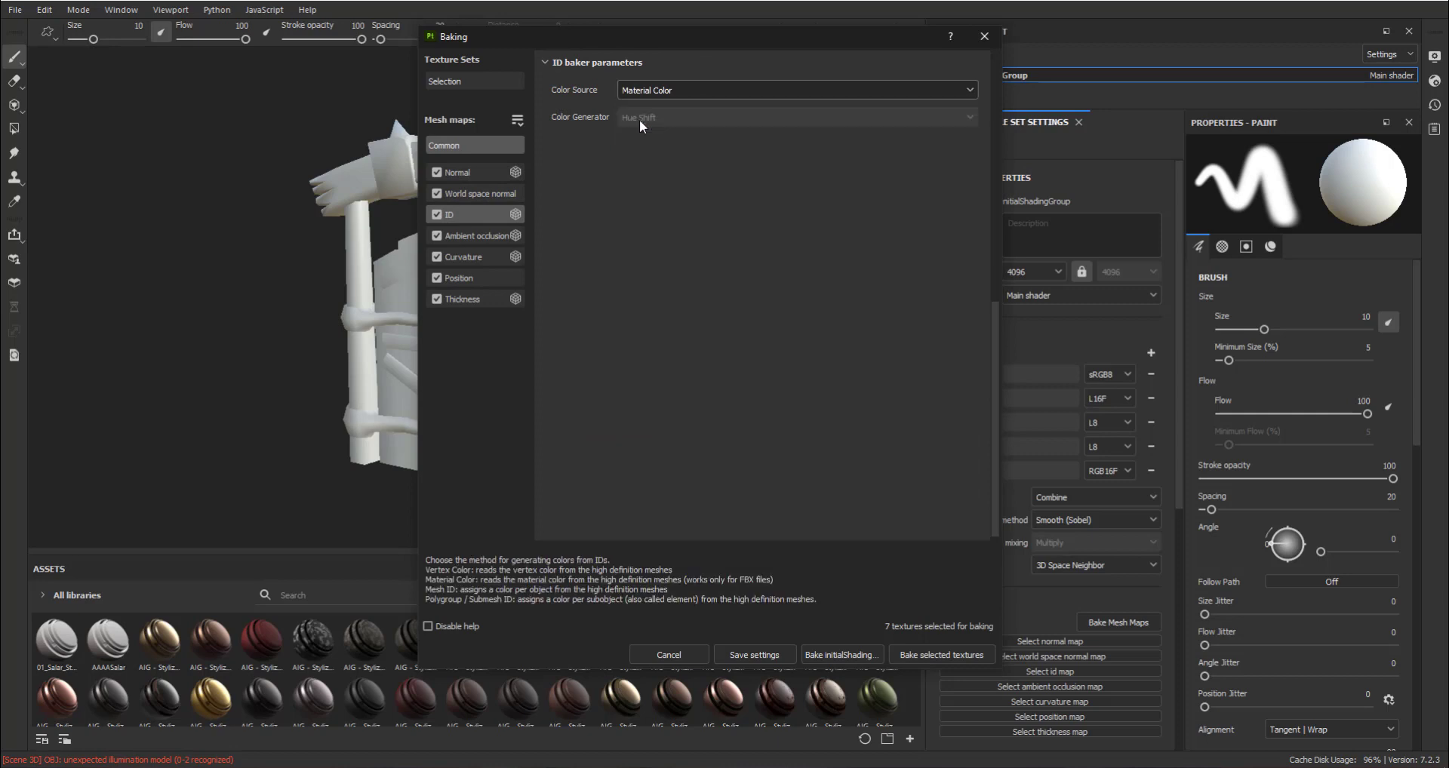
Step: Raise AO secondary rays to 256 and generate curvature from the normal map with details 0.1
click(473, 234)
drag(702, 98, 973, 99)
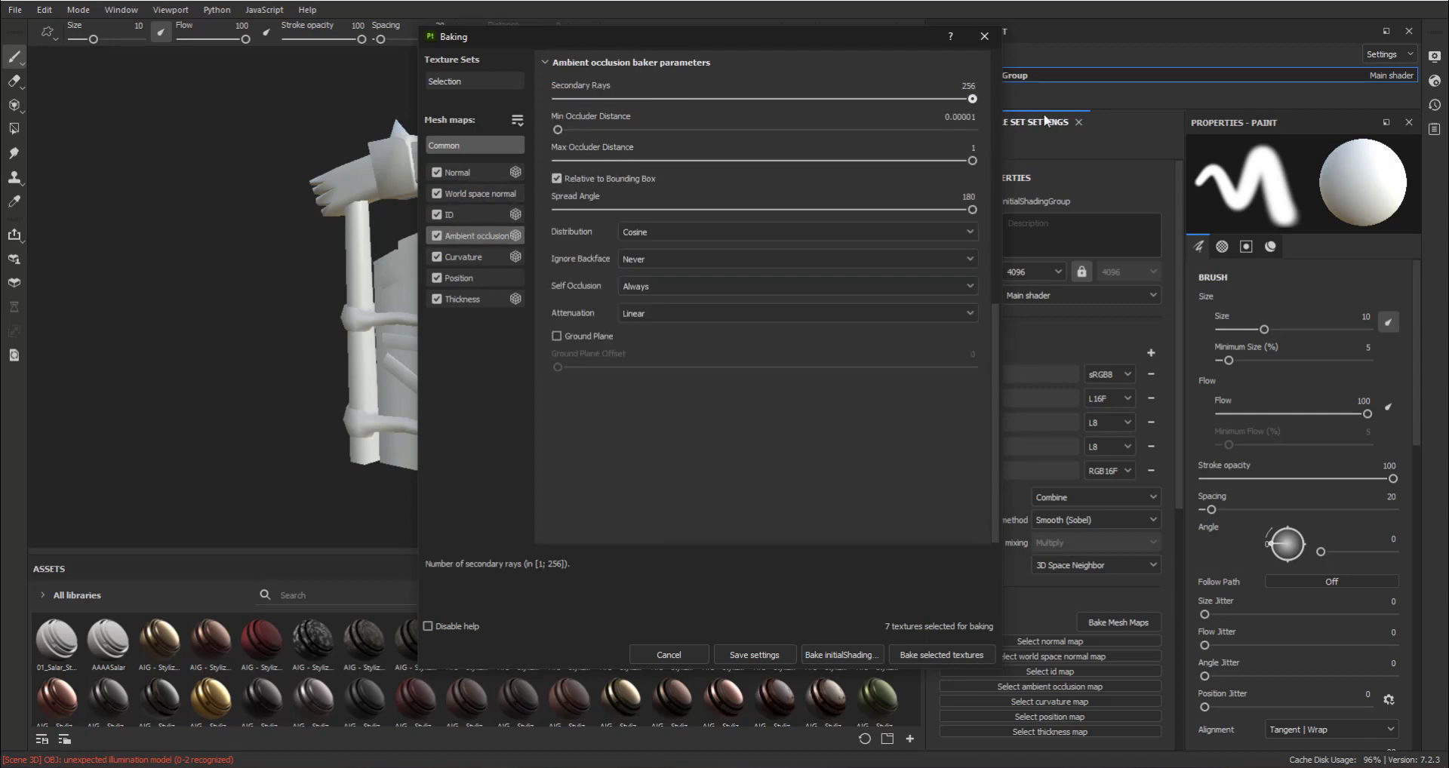
click(475, 257)
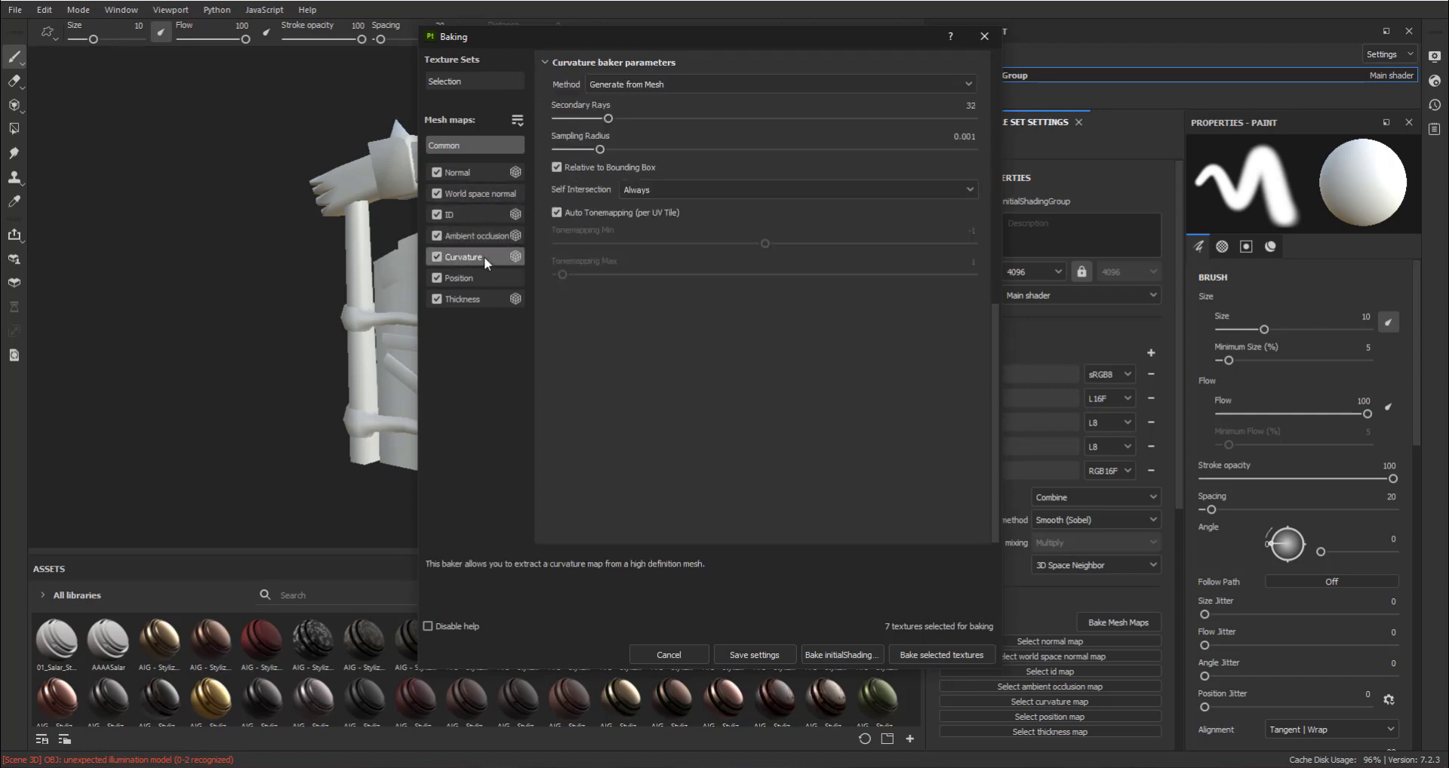
click(674, 83)
click(676, 117)
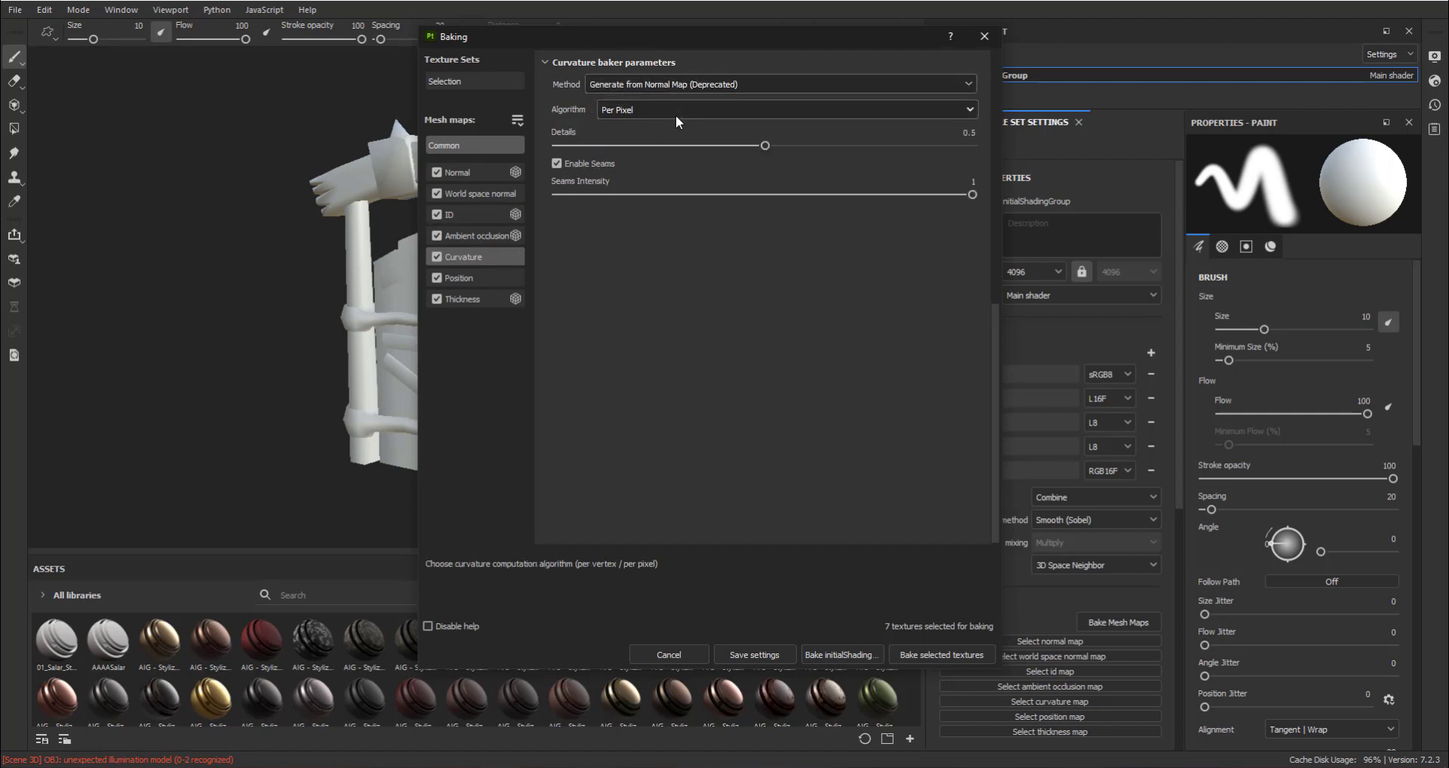
click(942, 130)
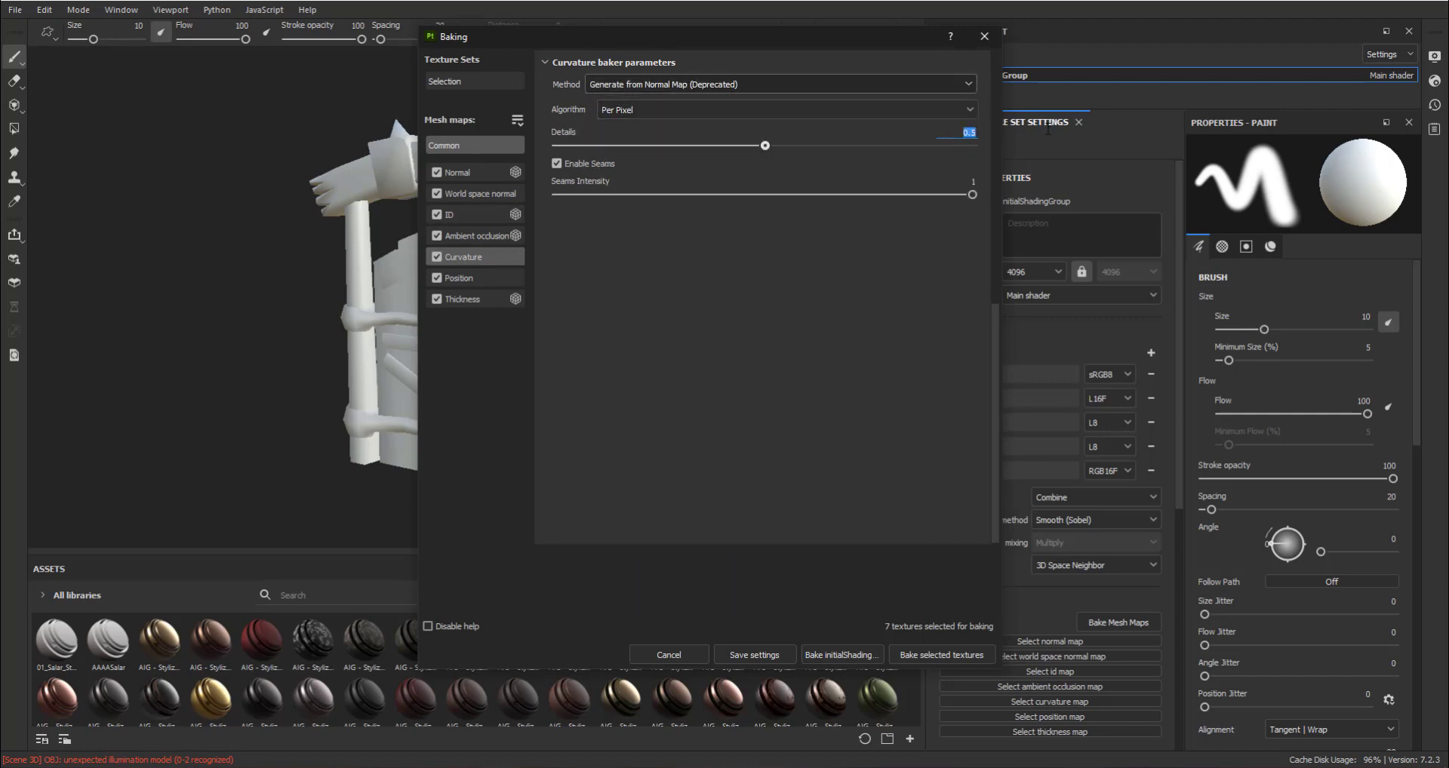
text(0.1)
key(Return)
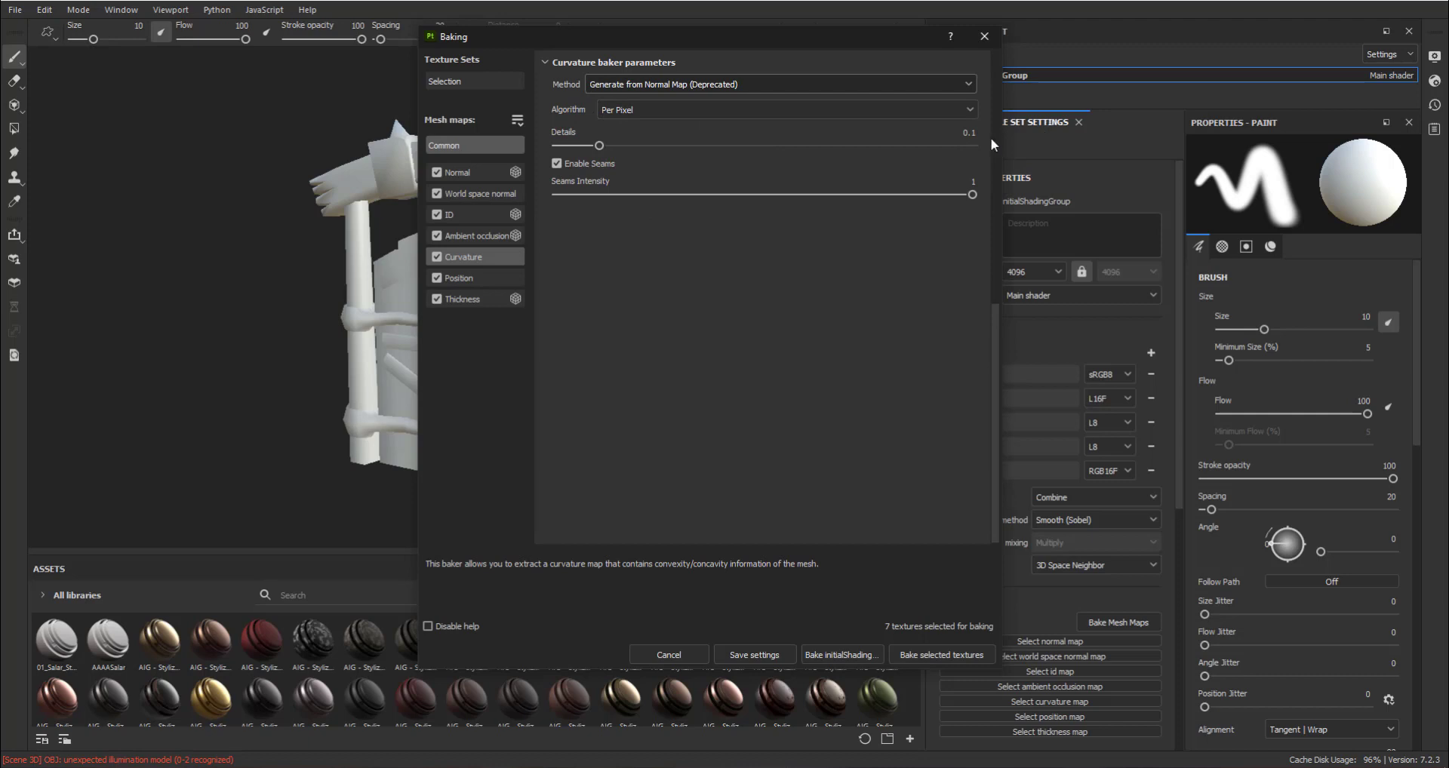
Step: Exclude the Thickness map from the bake
click(463, 276)
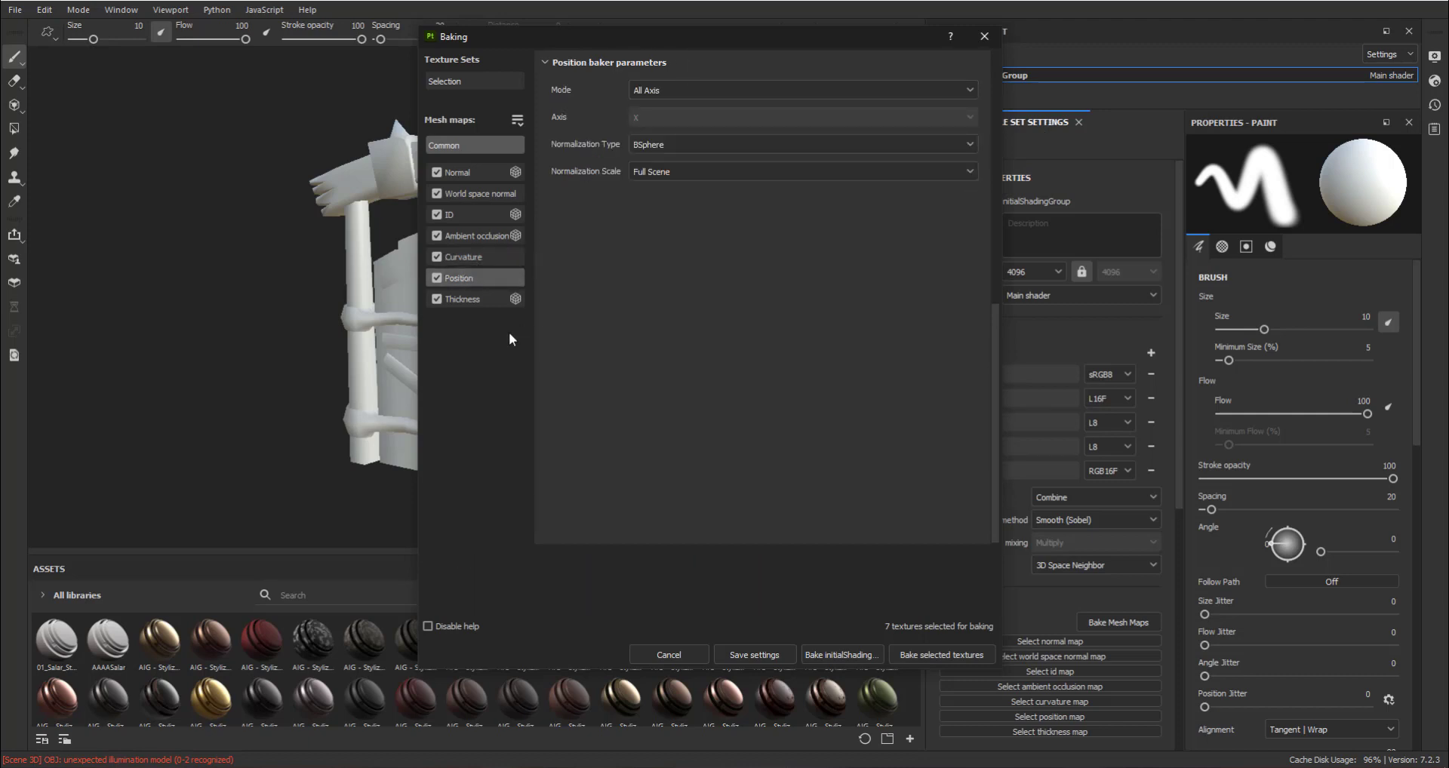
click(468, 301)
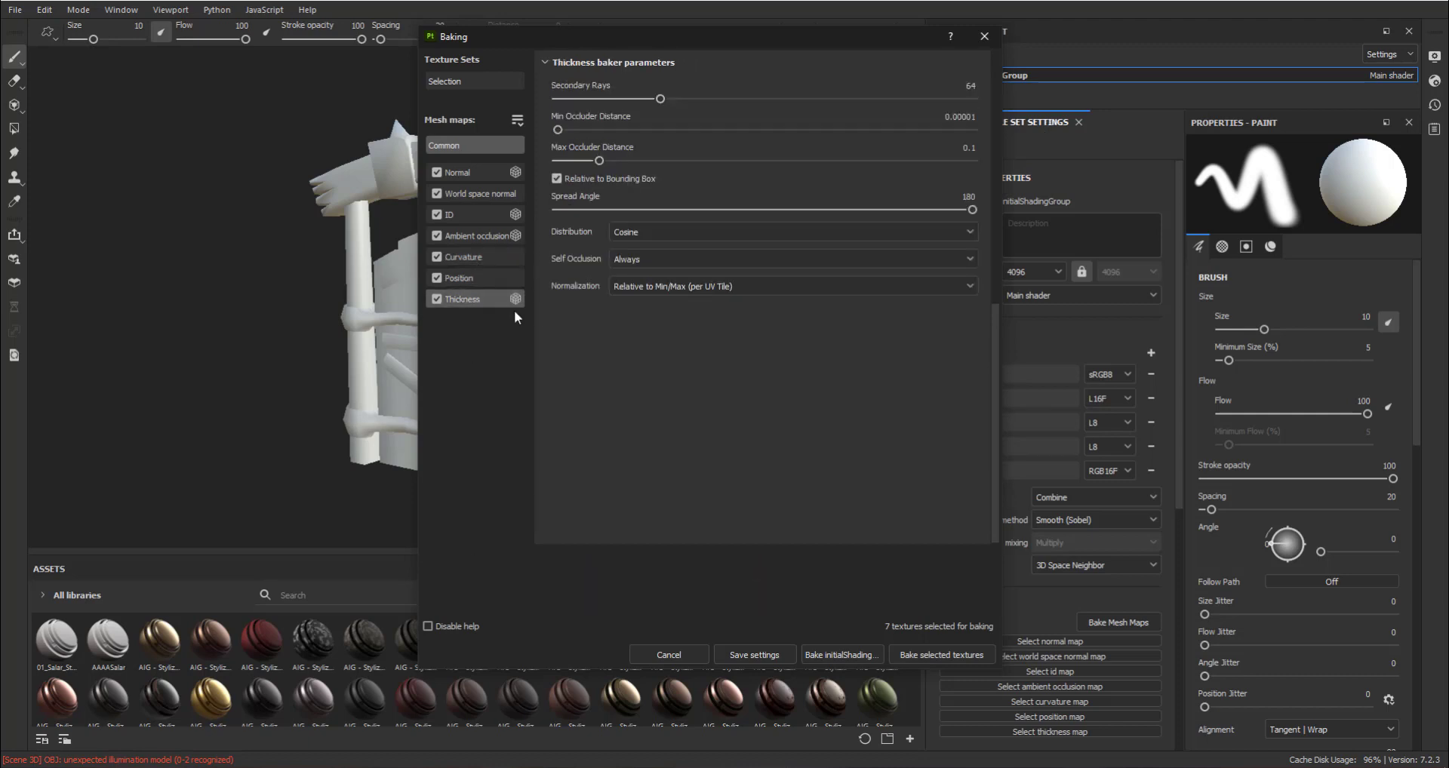
click(437, 299)
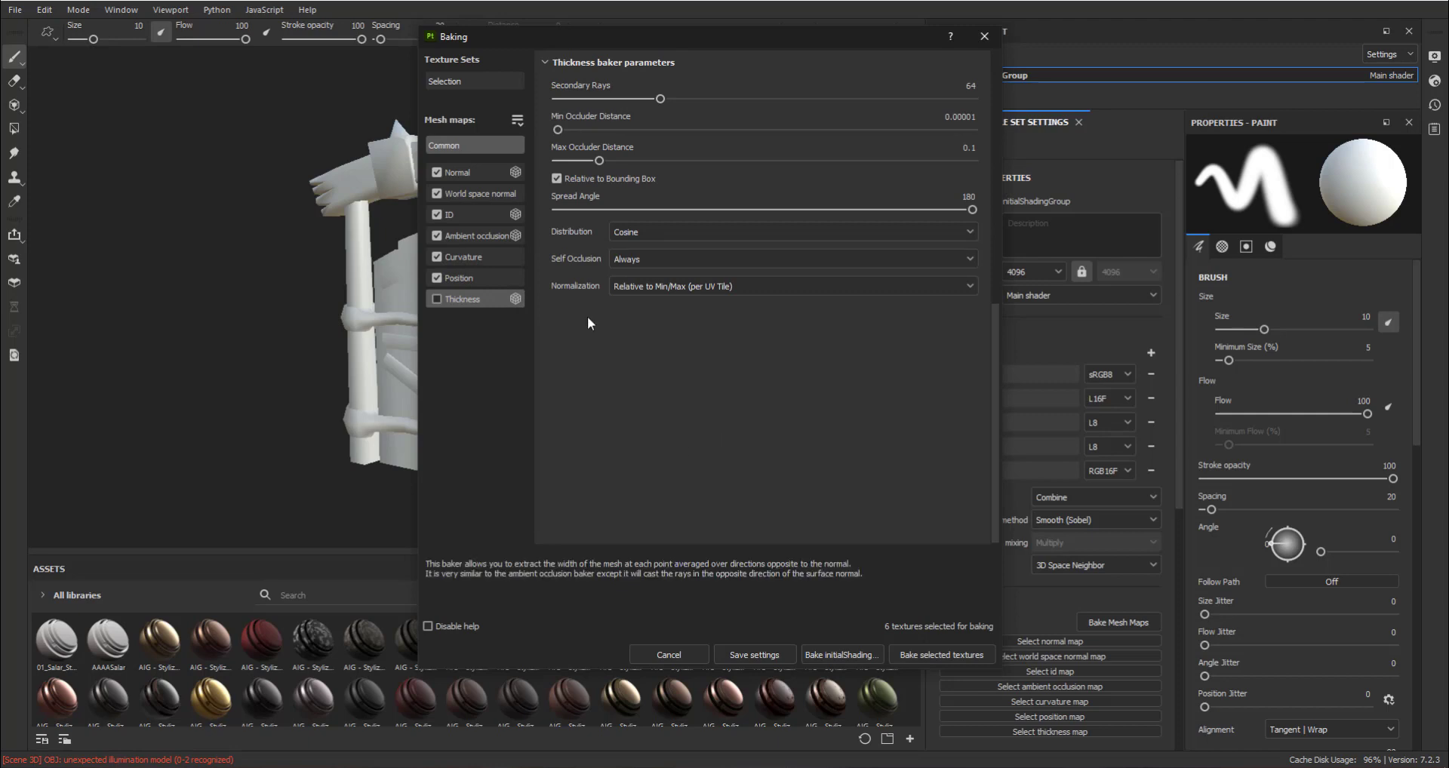
click(478, 144)
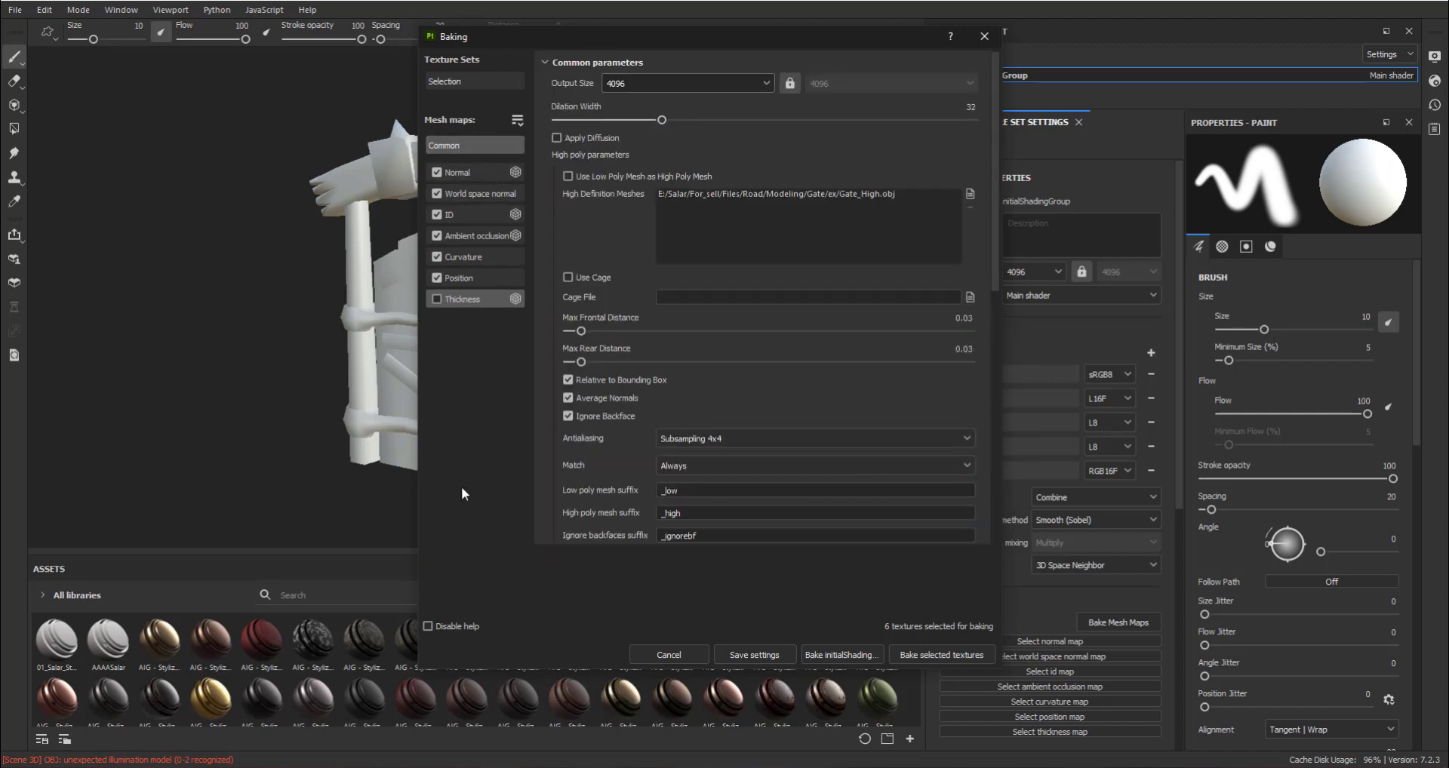
Step: Bake the selected mesh maps and dismiss the finished-baking report
click(907, 653)
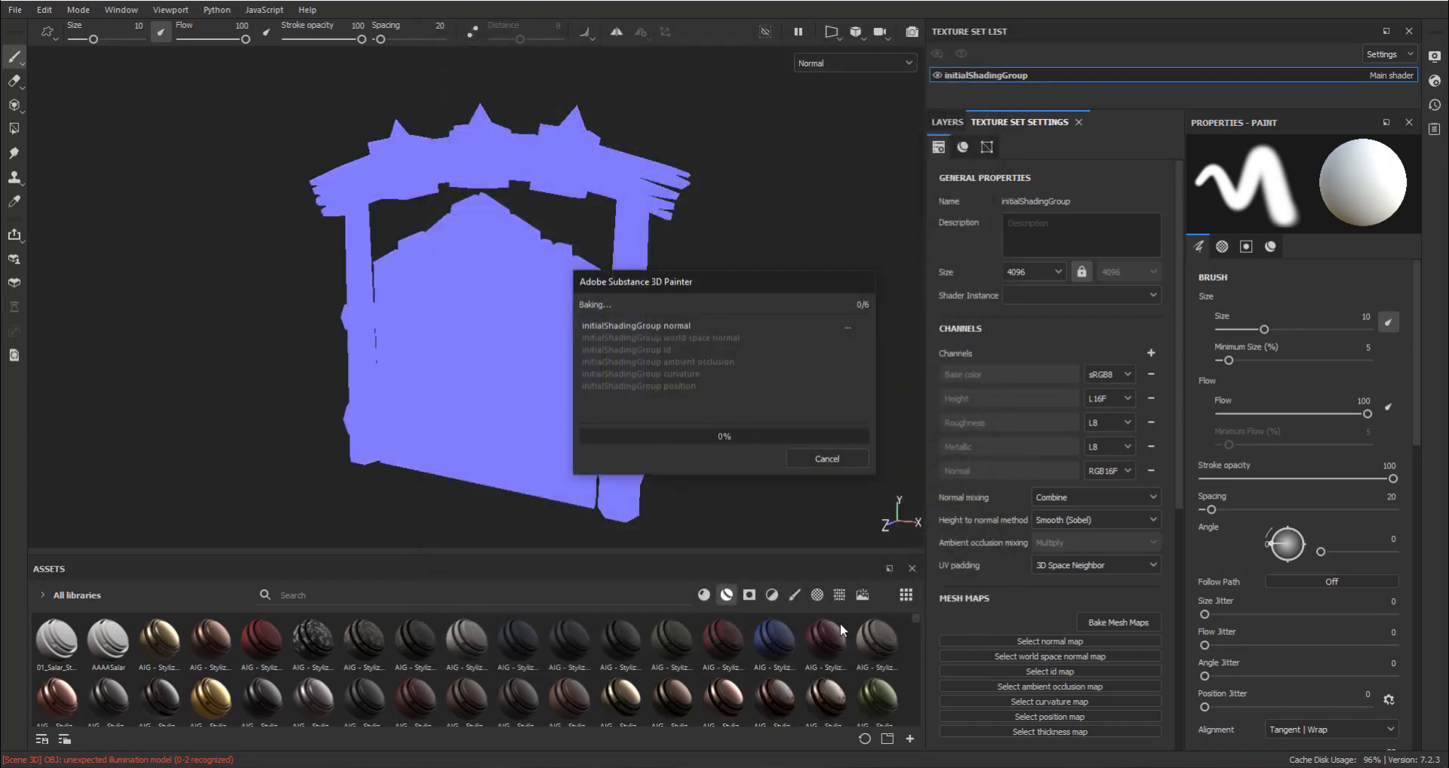
drag(723, 292, 848, 186)
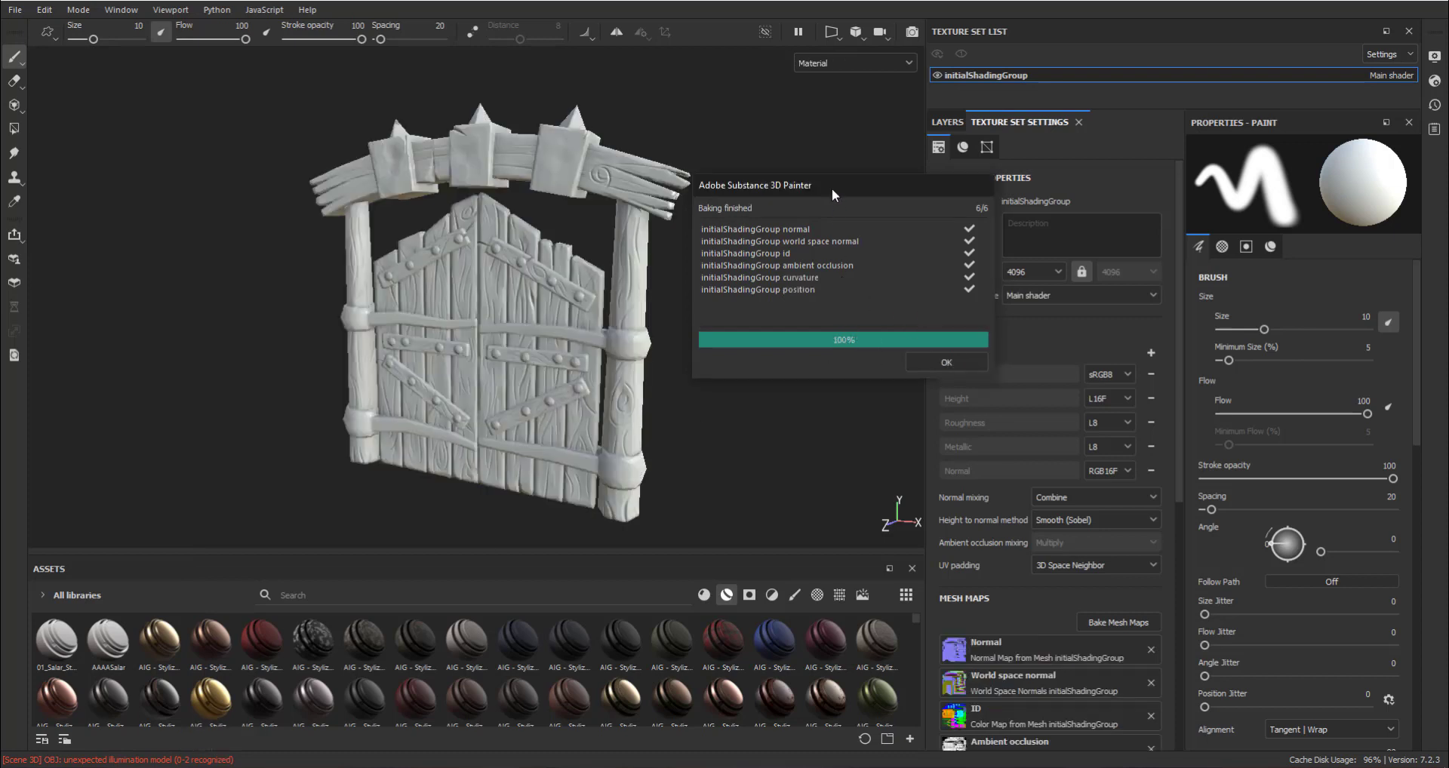
drag(832, 188, 879, 199)
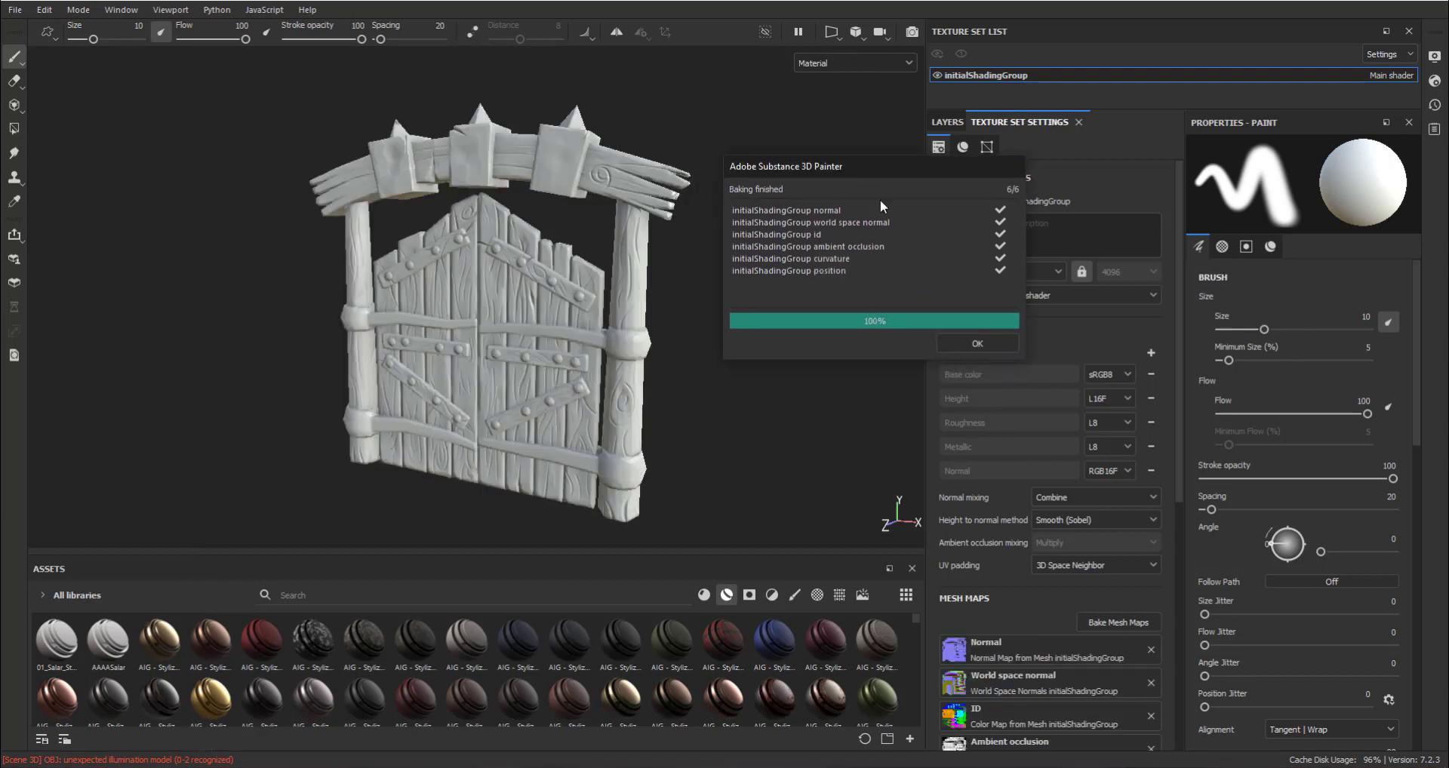
click(979, 343)
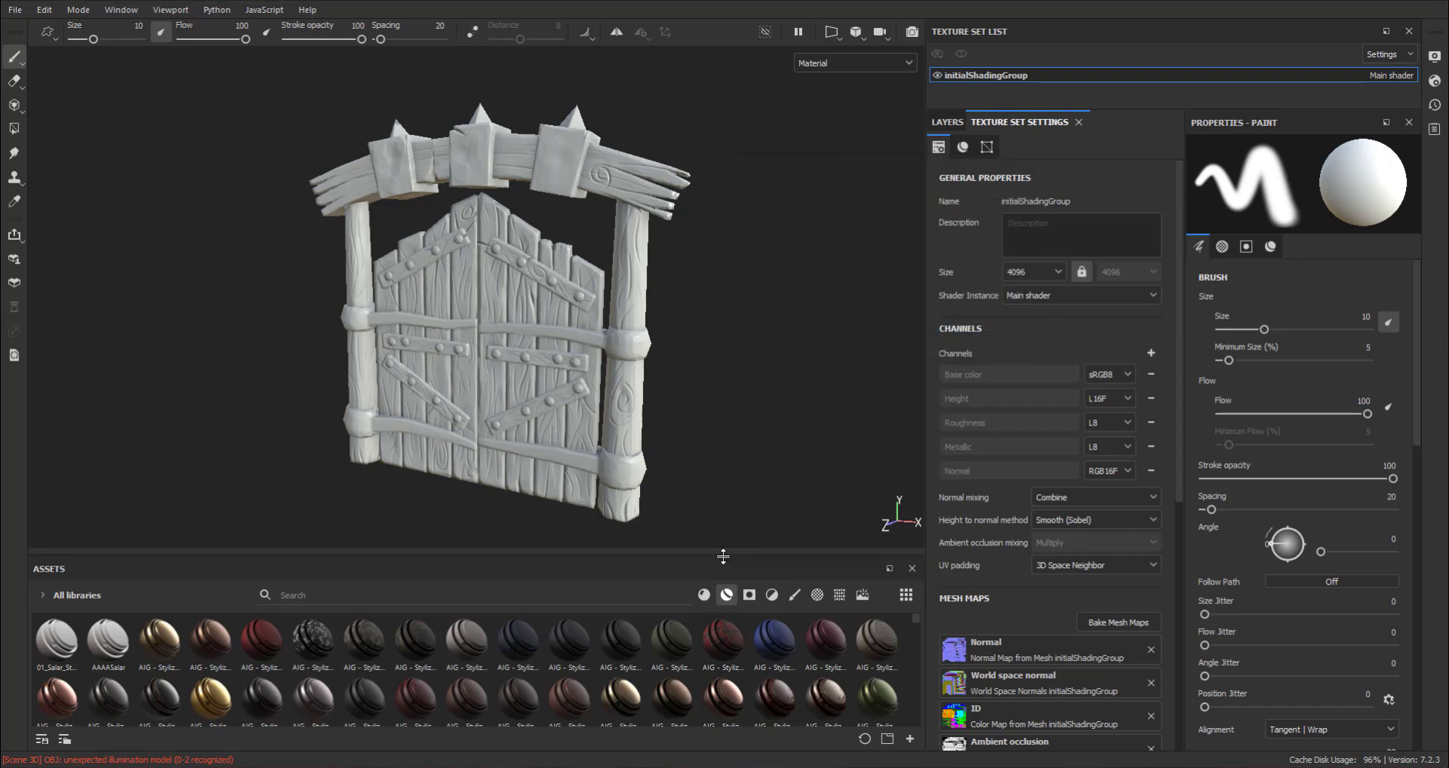
drag(724, 563, 726, 622)
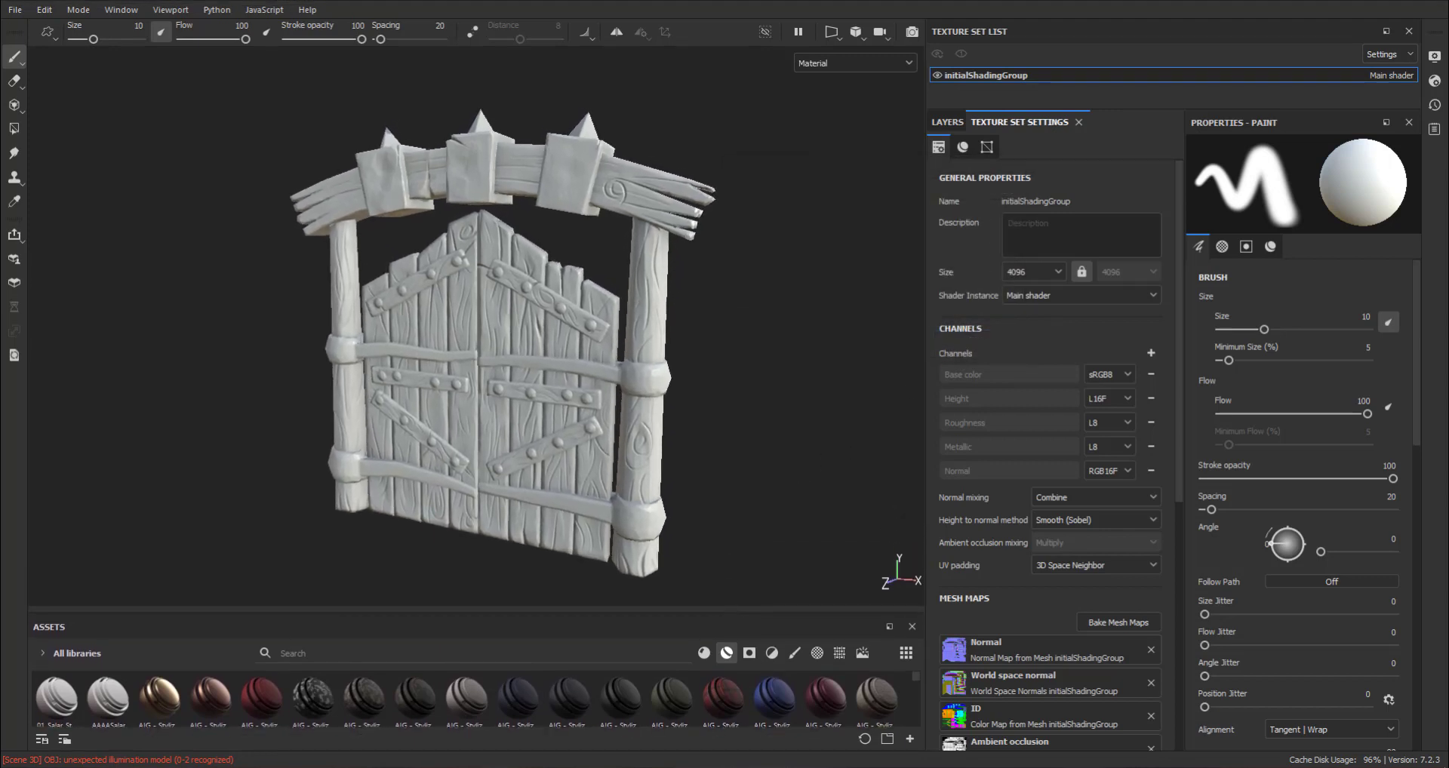
Step: Set the texture set size to 2048 and drop the 01_Salar_Stylized_Sample smart material onto the gate
click(1048, 273)
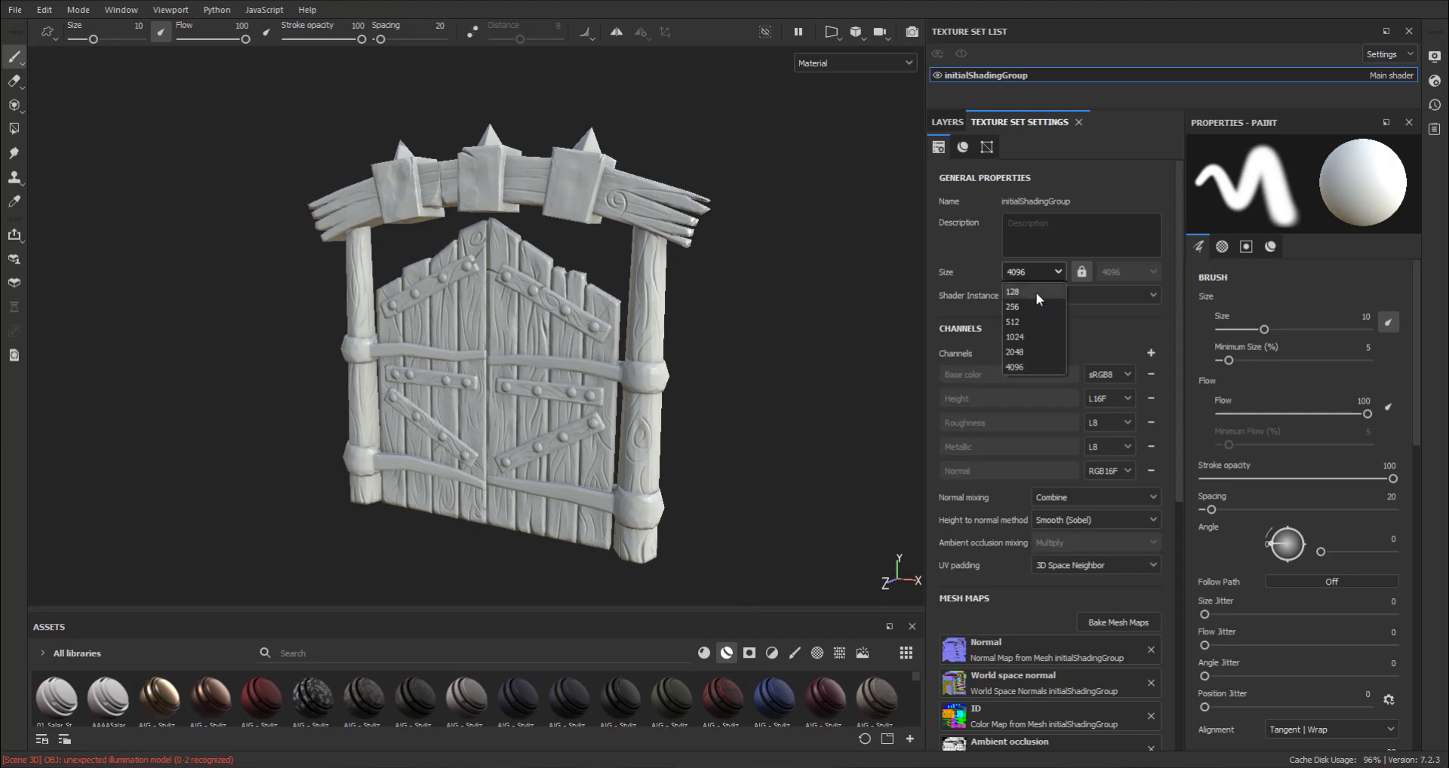
click(1027, 363)
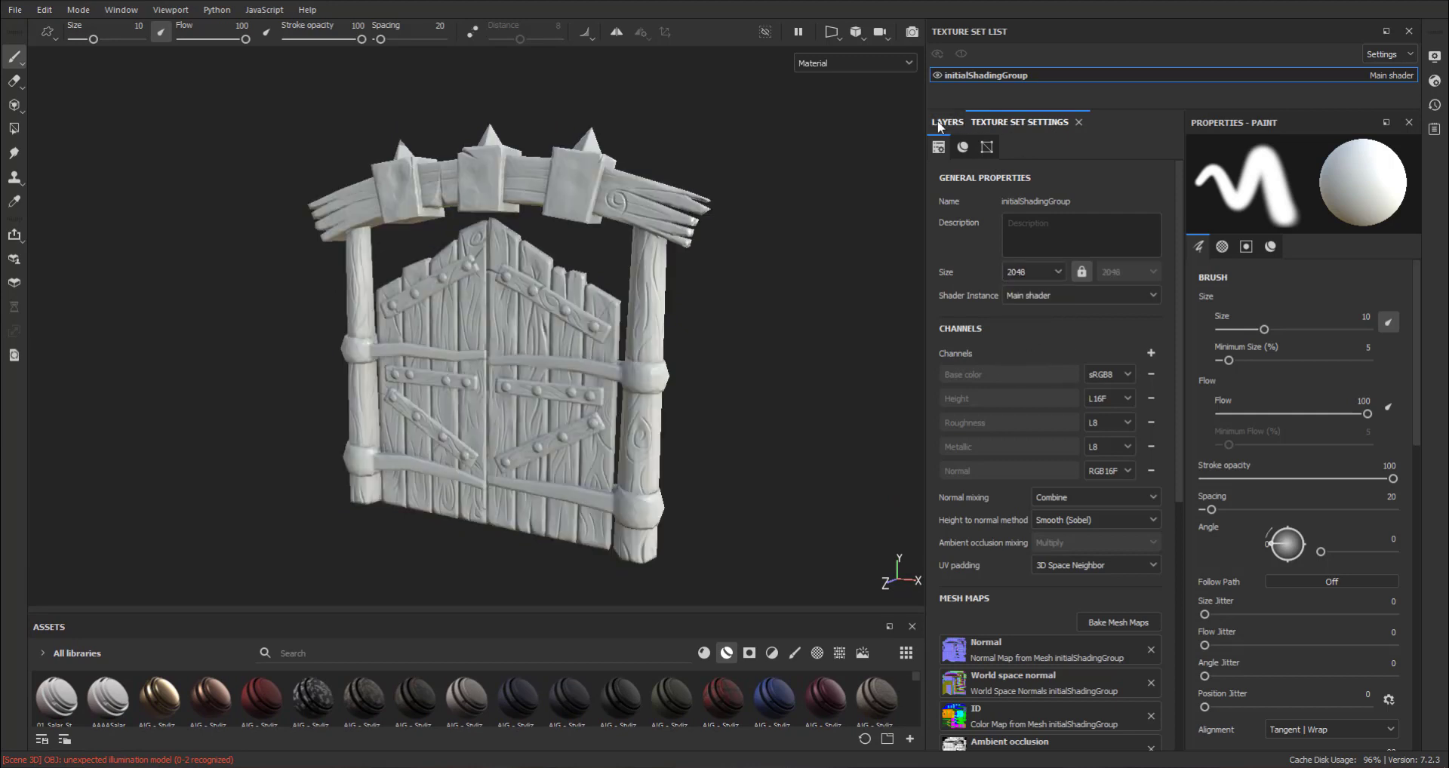
scroll(973, 525, down, 5)
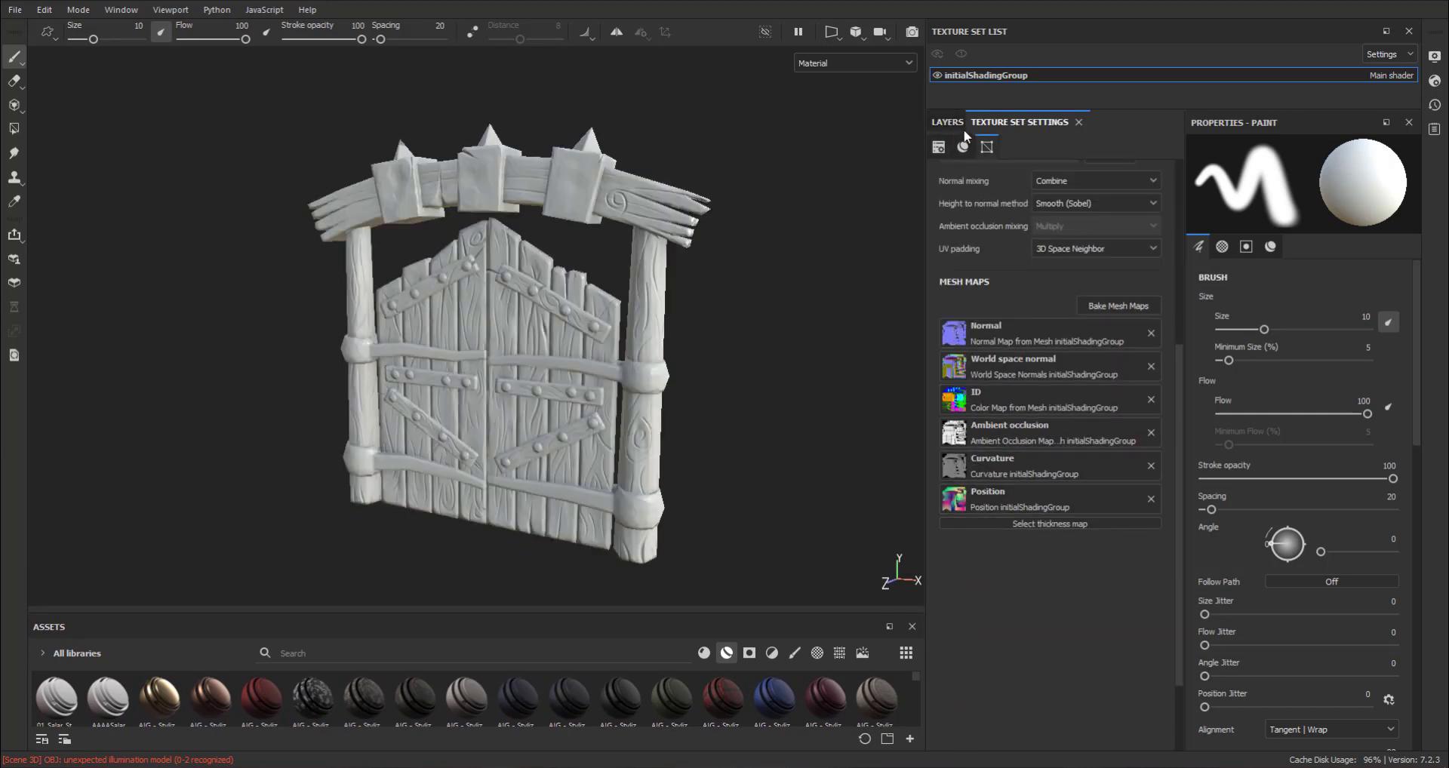
click(944, 120)
drag(57, 696, 1000, 348)
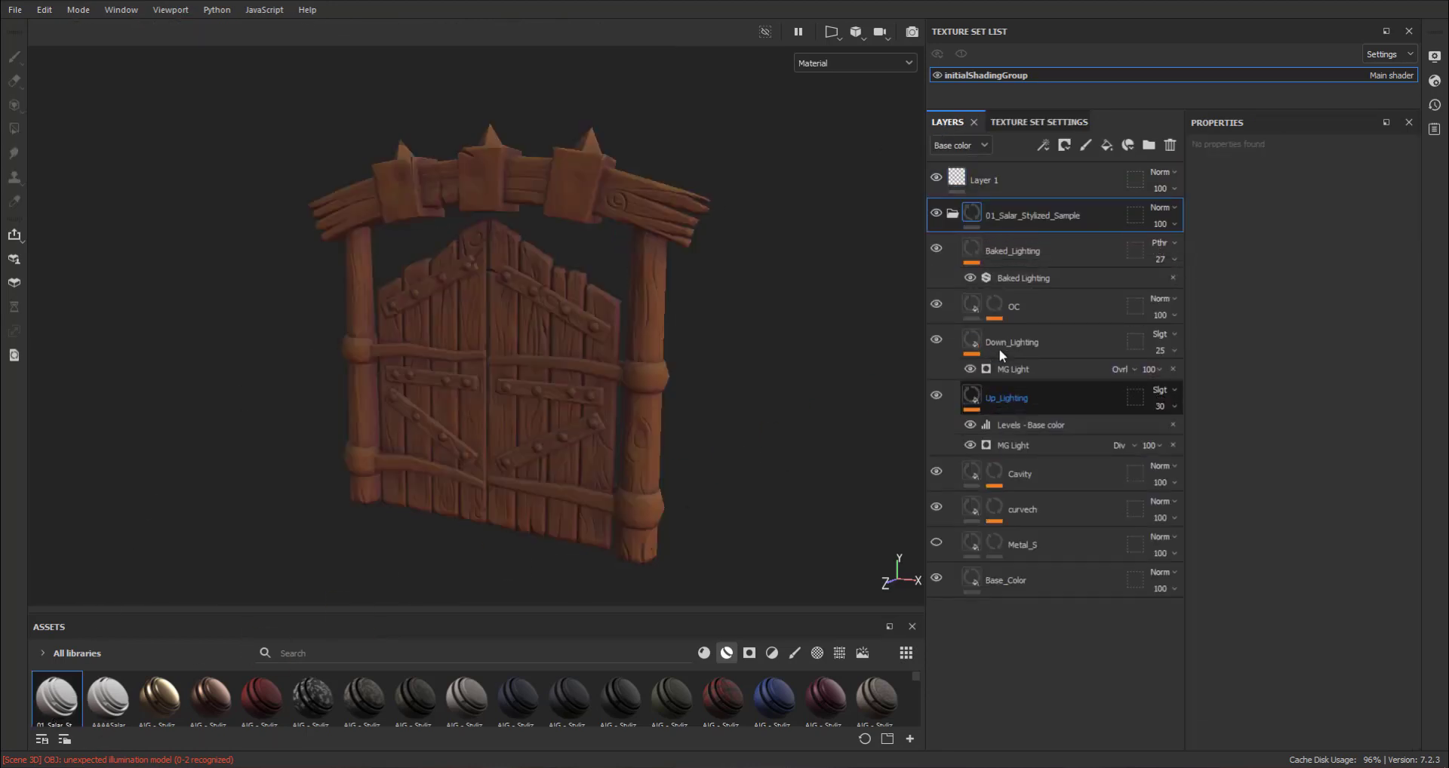
Step: Delete the empty Layer 1 from the layer stack
click(1014, 174)
right_click(1014, 173)
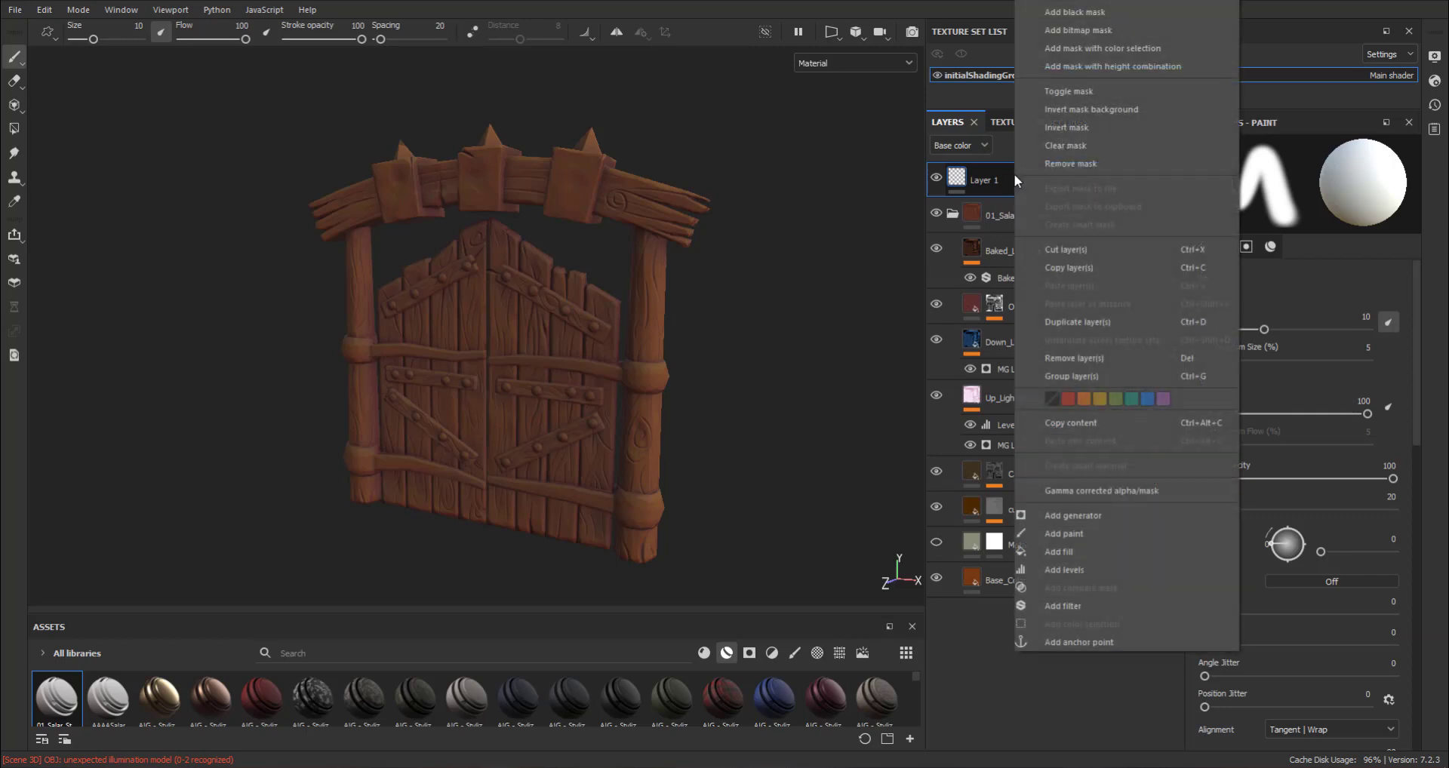
click(1140, 162)
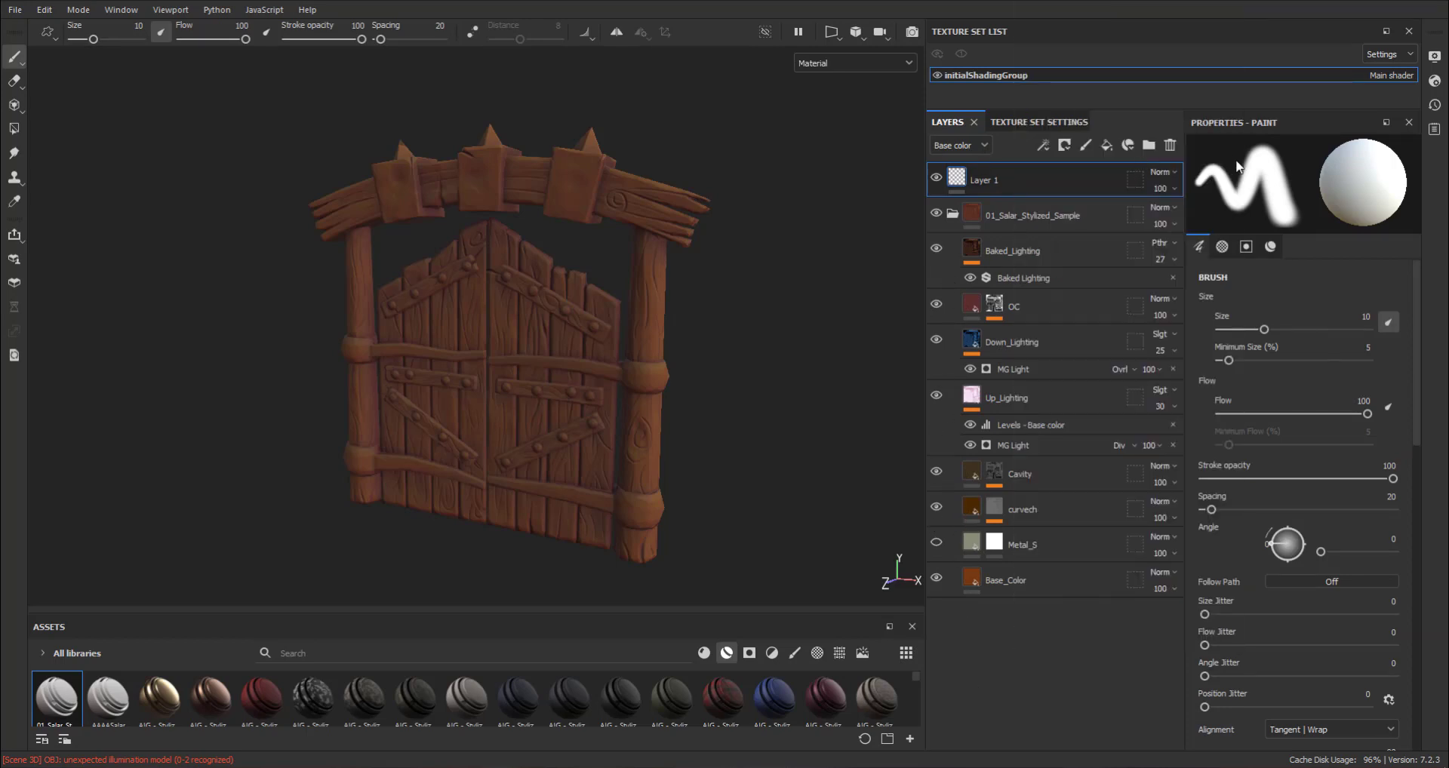
key(Delete)
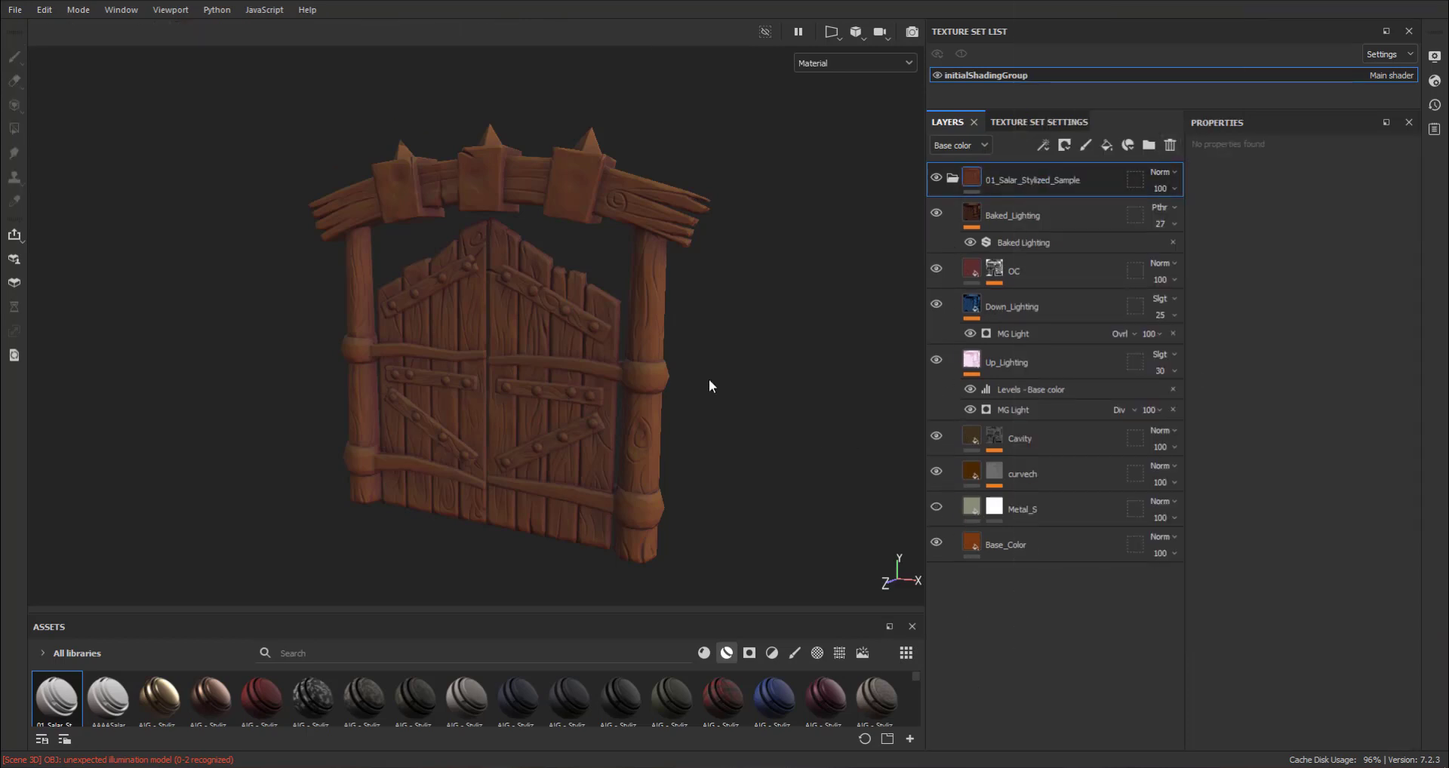
alt+drag(712, 327, 732, 337)
mouse_move(731, 337)
alt+right_down()
mouse_move(844, 693)
mouse_move(828, 340)
mouse_move(812, 320)
alt+right_up()
mouse_move(812, 320)
alt+mouse_down()
mouse_move(624, 274)
mouse_move(728, 363)
mouse_move(715, 360)
alt+mouse_up()
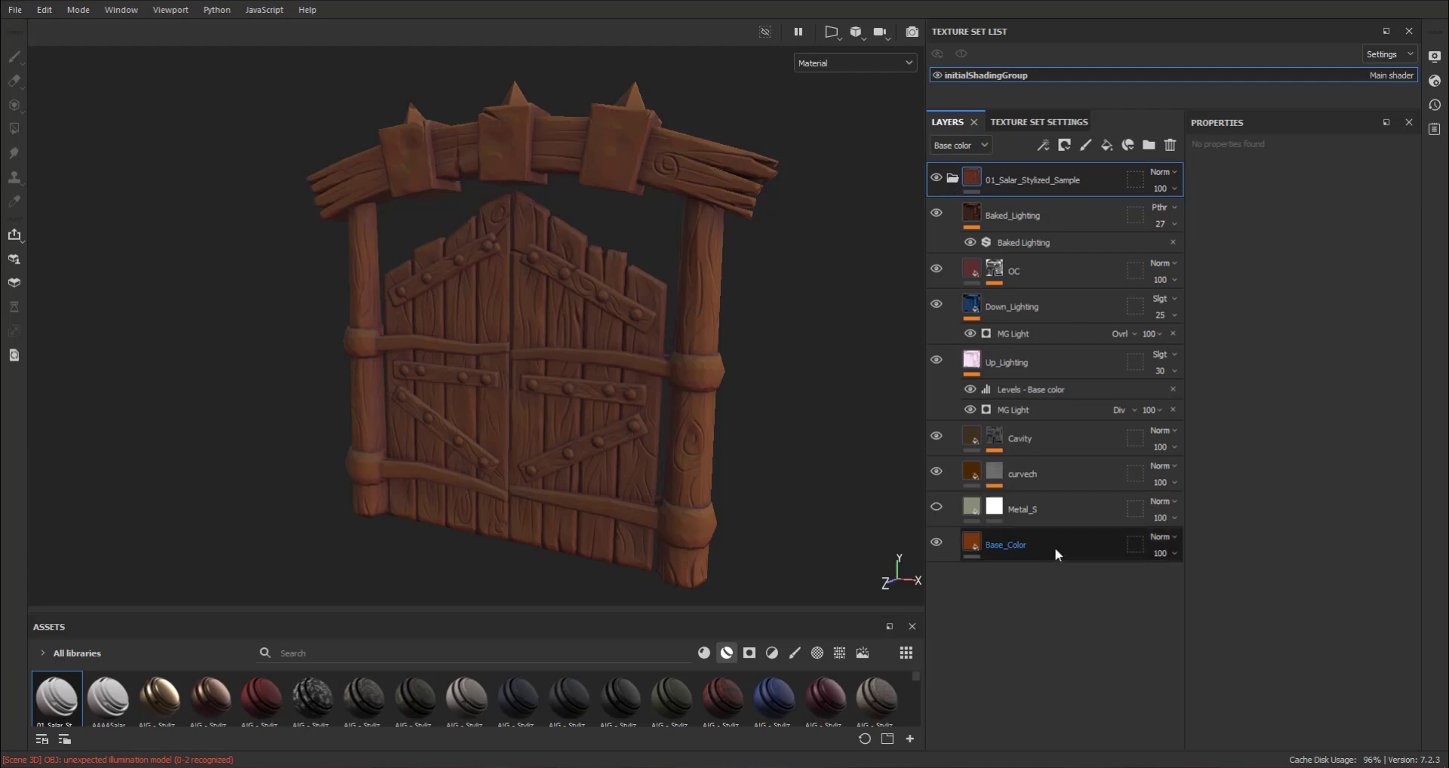
Step: Add a new fill layer above Base_Color
click(1106, 146)
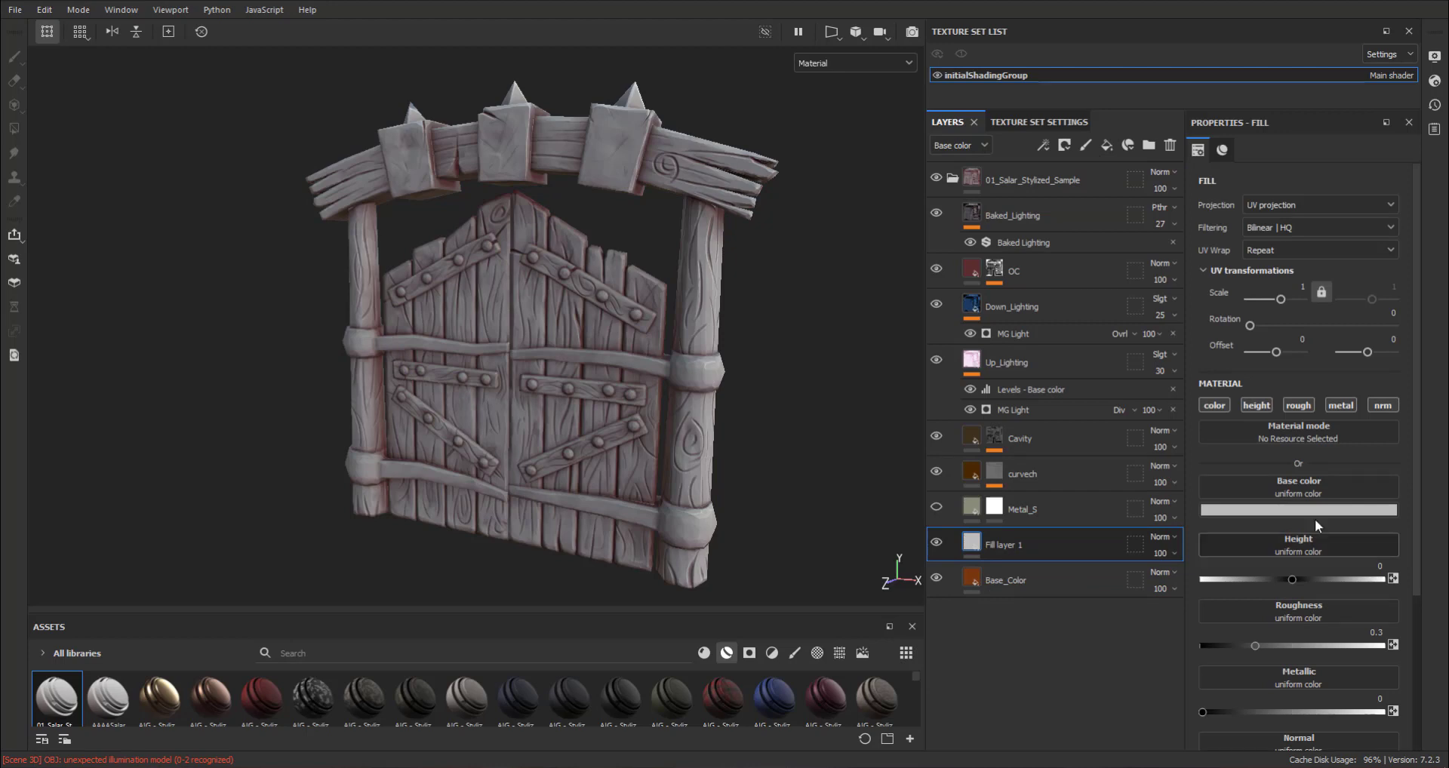
scroll(1316, 513, down, 3)
scroll(1316, 513, up, 2)
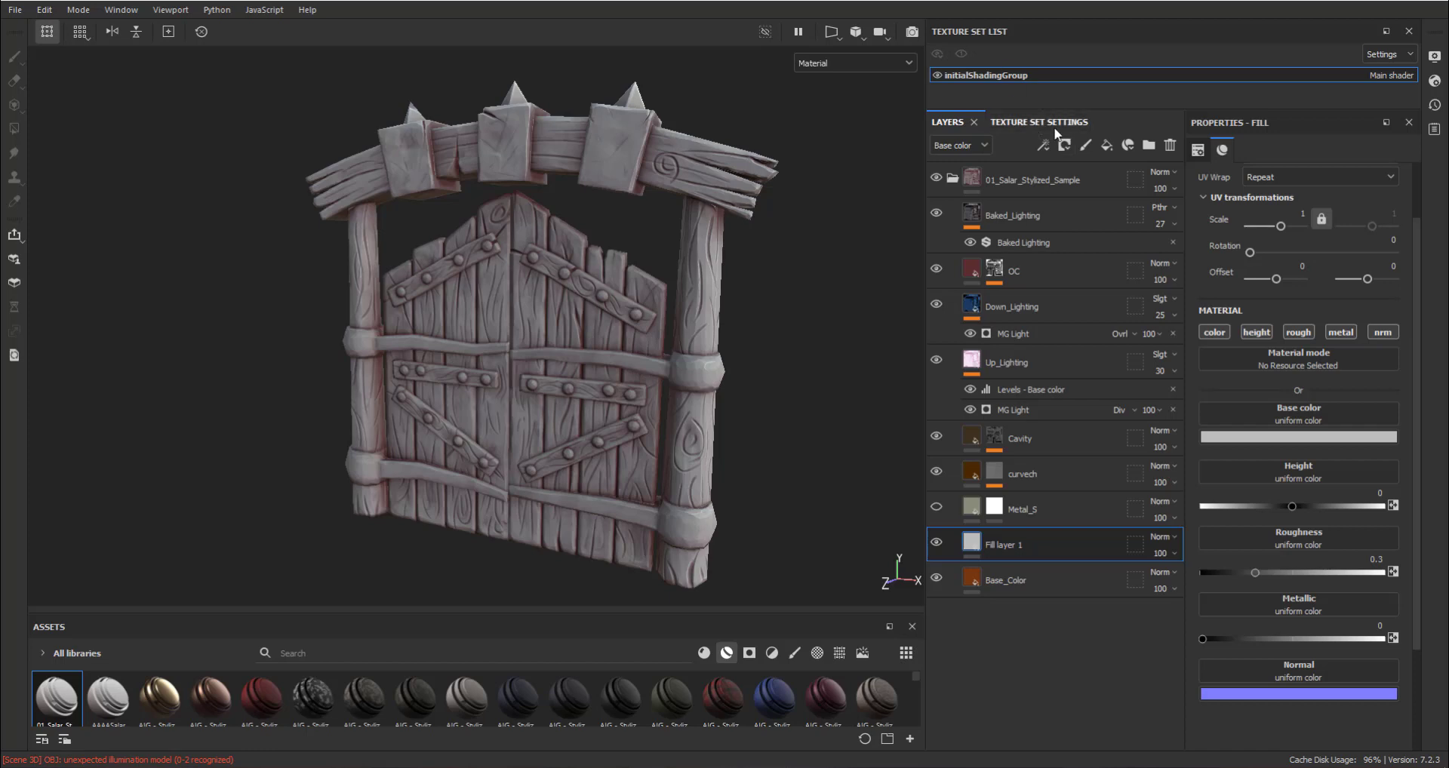
Step: Add a color selection mask to Fill layer 1 and pick the red stud regions
click(1070, 150)
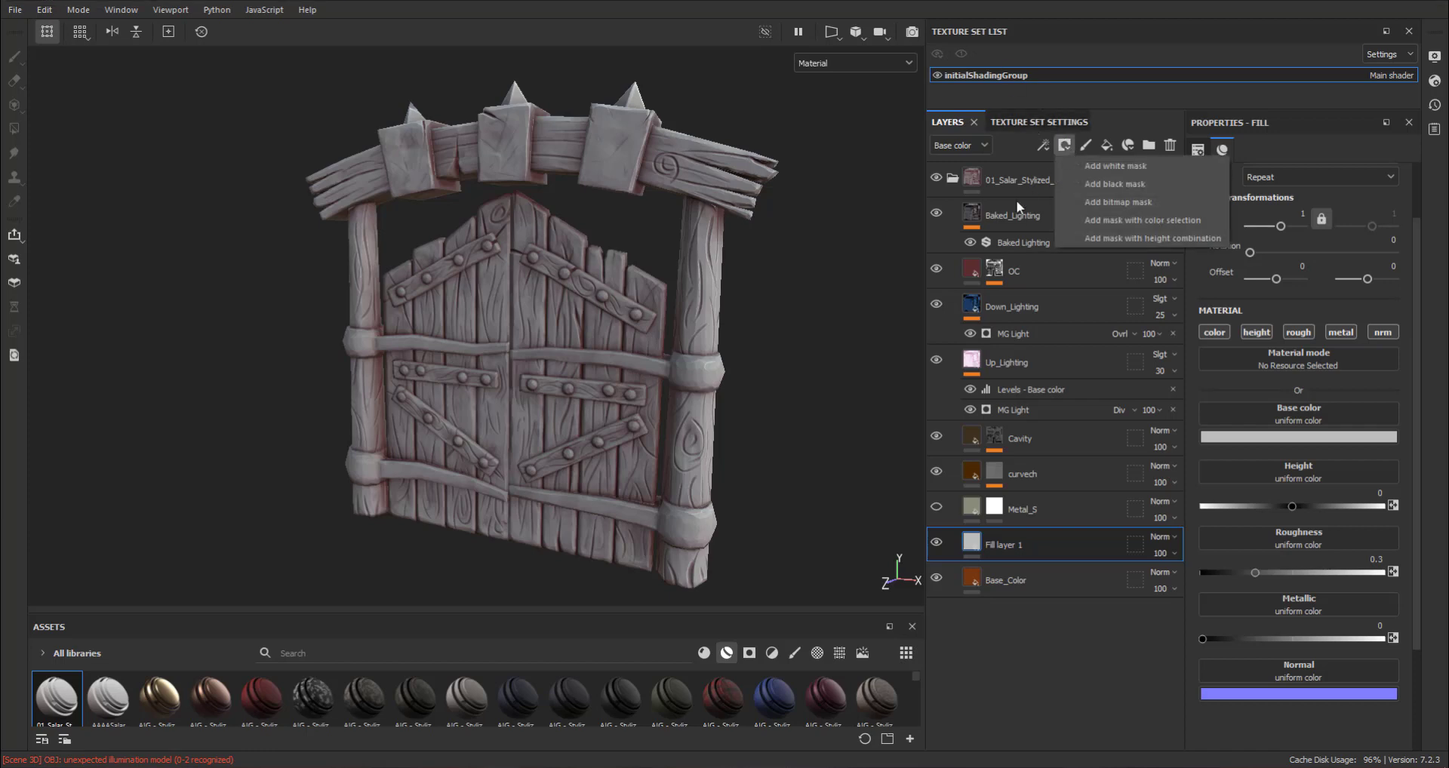
click(1097, 220)
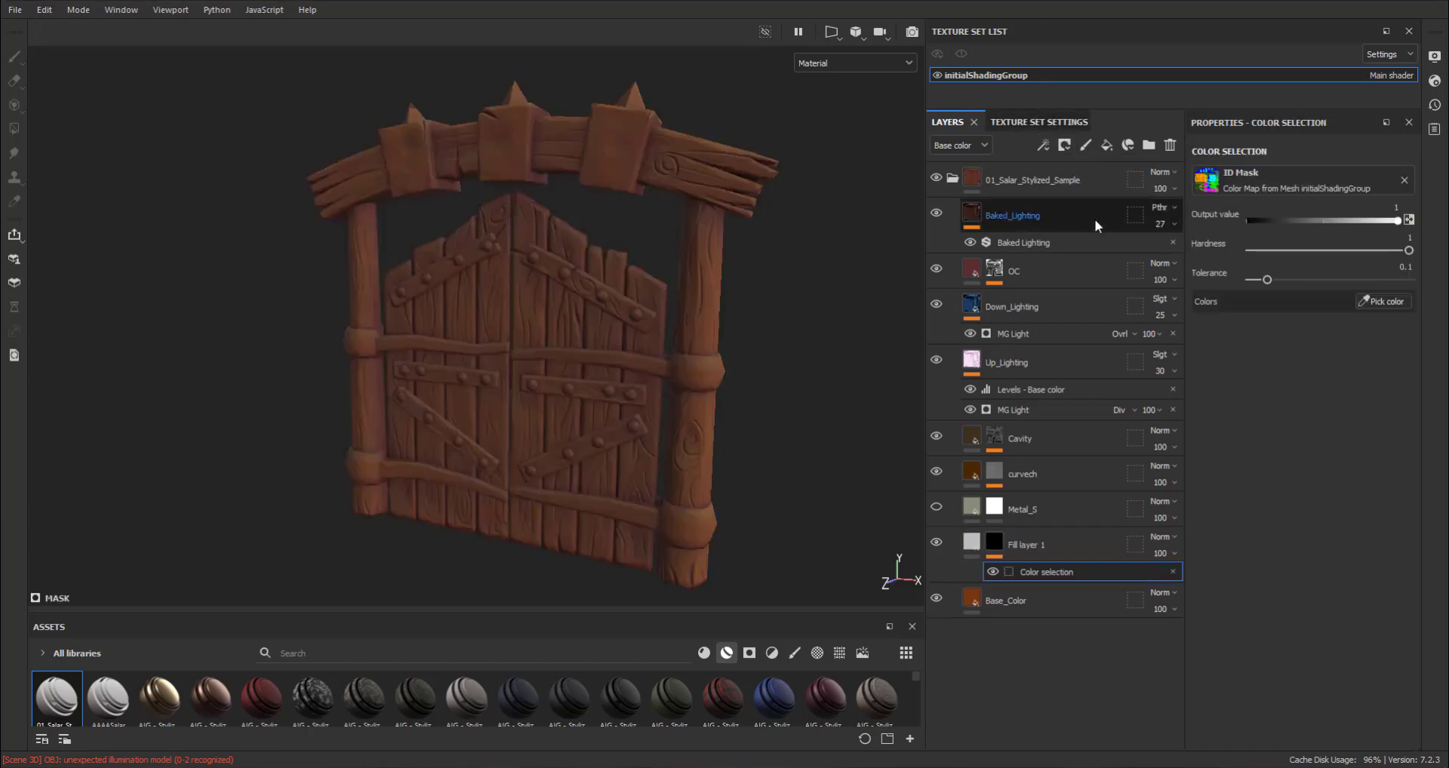
click(1392, 305)
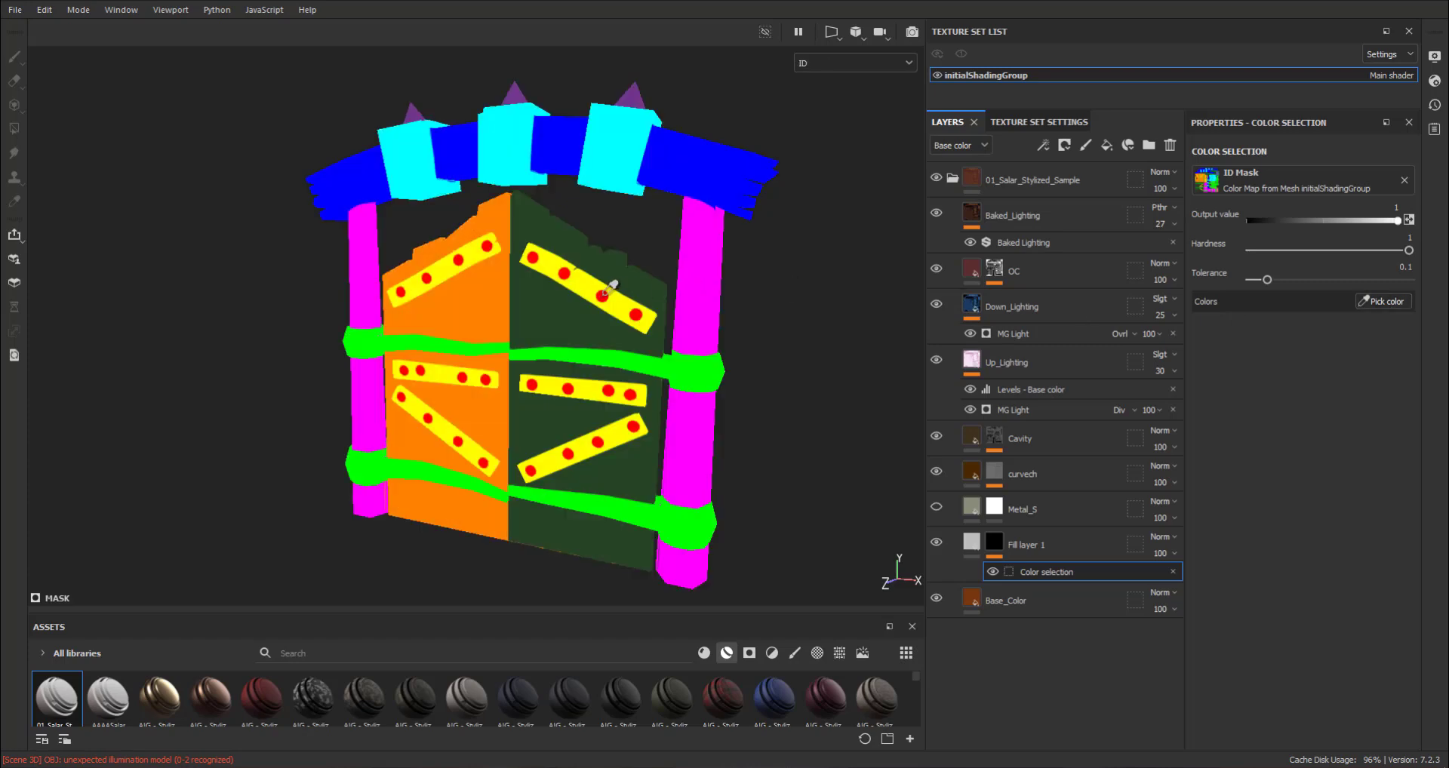
click(605, 292)
mouse_move(854, 358)
alt+mouse_down()
mouse_move(843, 384)
mouse_move(848, 369)
mouse_move(388, 339)
mouse_move(275, 376)
alt+mouse_up()
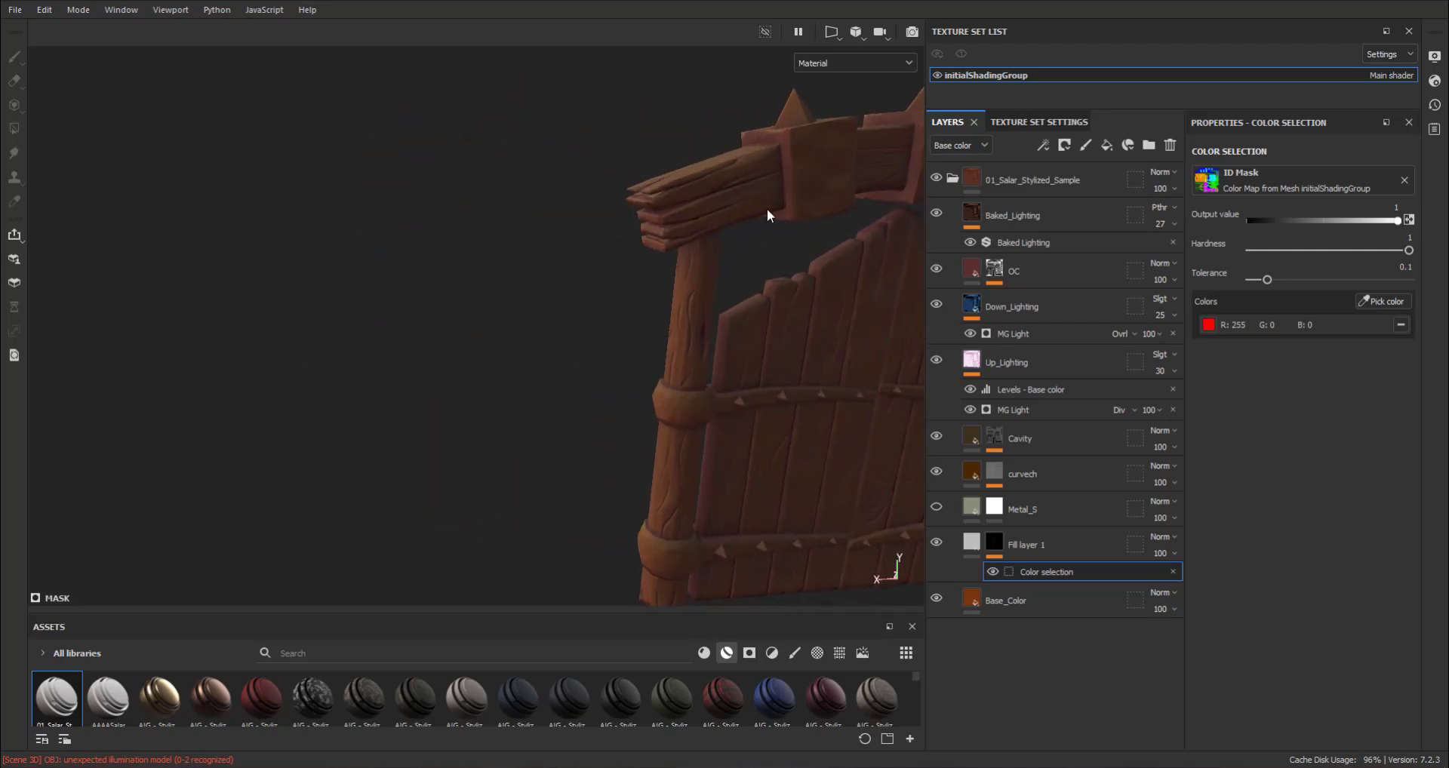
mouse_move(768, 216)
alt+mouse_down()
mouse_move(388, 236)
mouse_move(582, 307)
mouse_move(1041, 249)
mouse_move(672, 258)
mouse_move(867, 317)
alt+mouse_up()
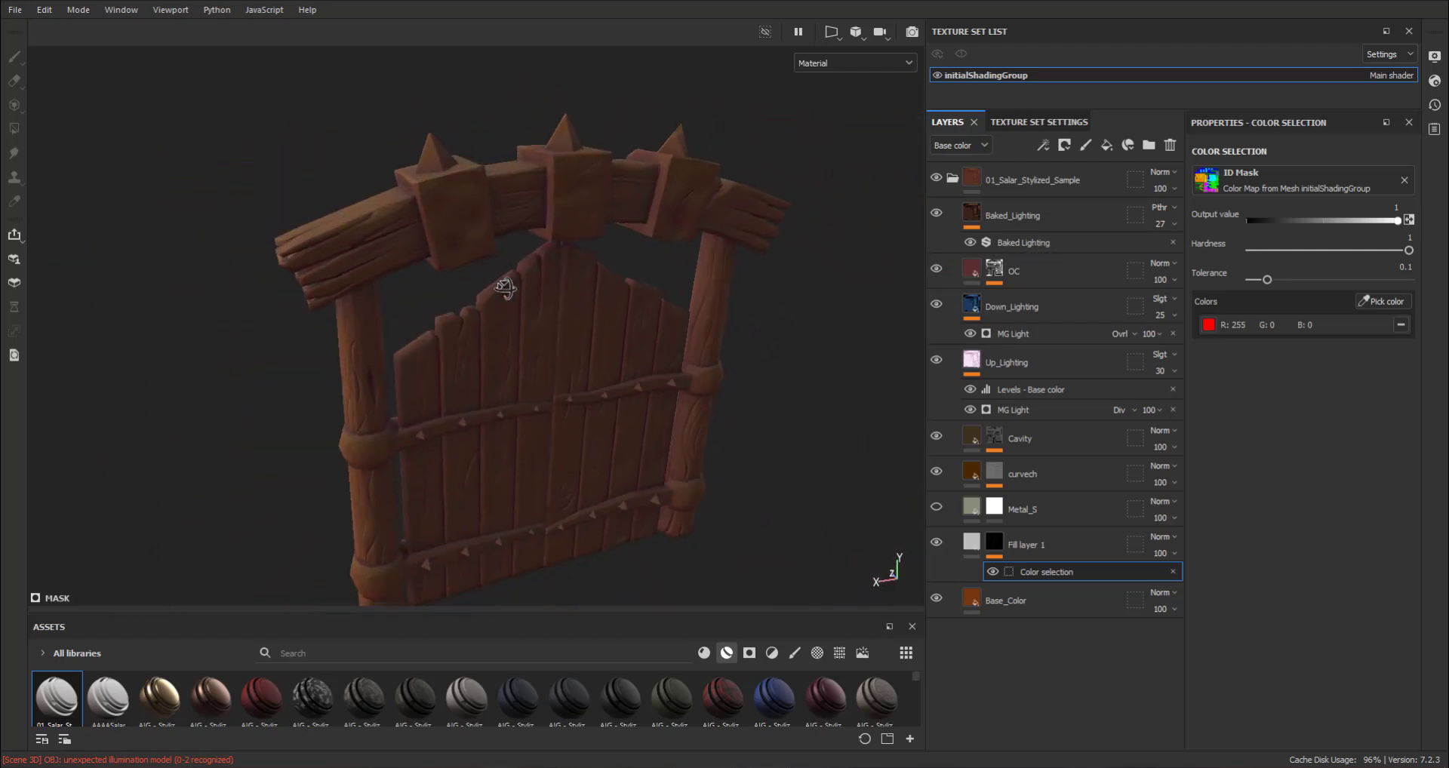
Step: Add the purple spikes and dark-blue band spikes to the mask, undoing a stray dark-green pick
click(1386, 300)
click(427, 144)
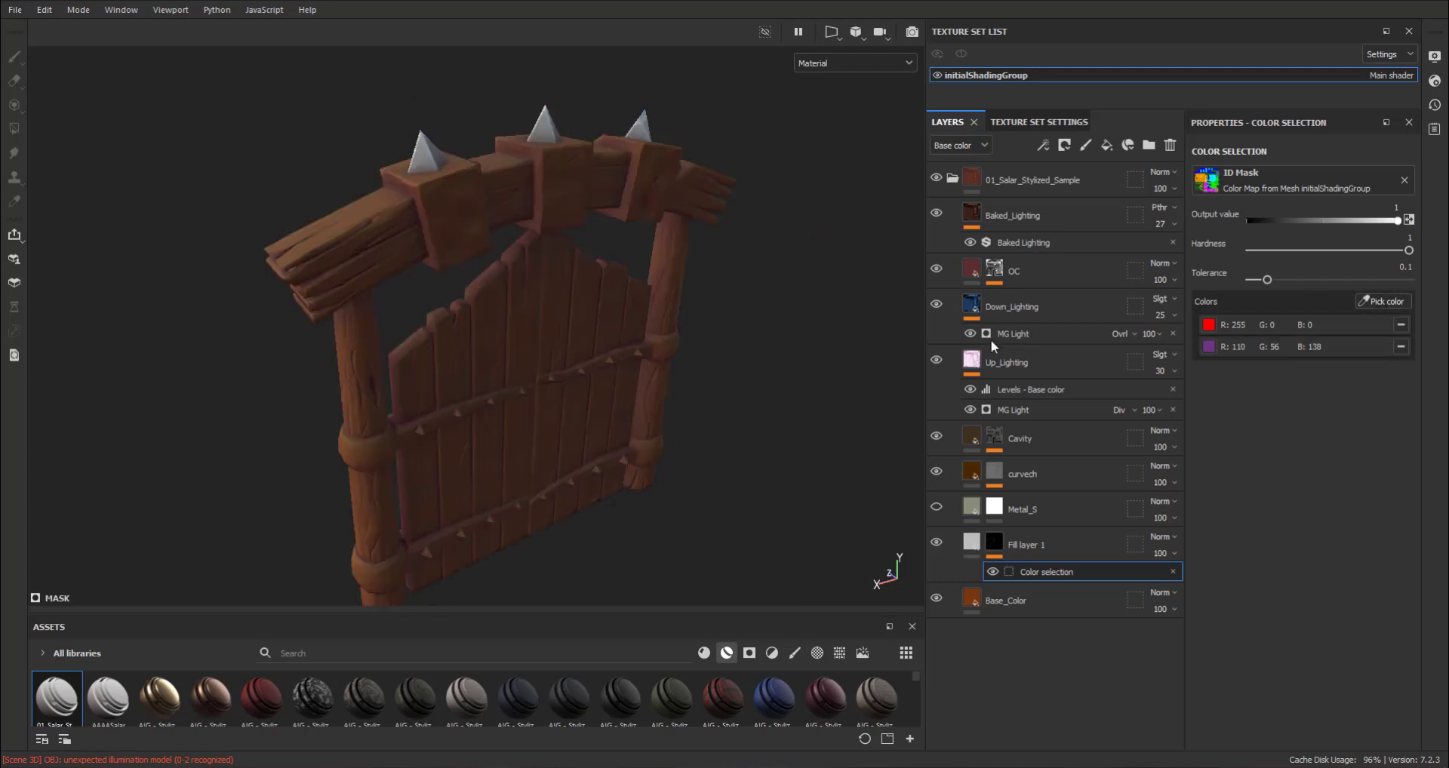
click(1366, 305)
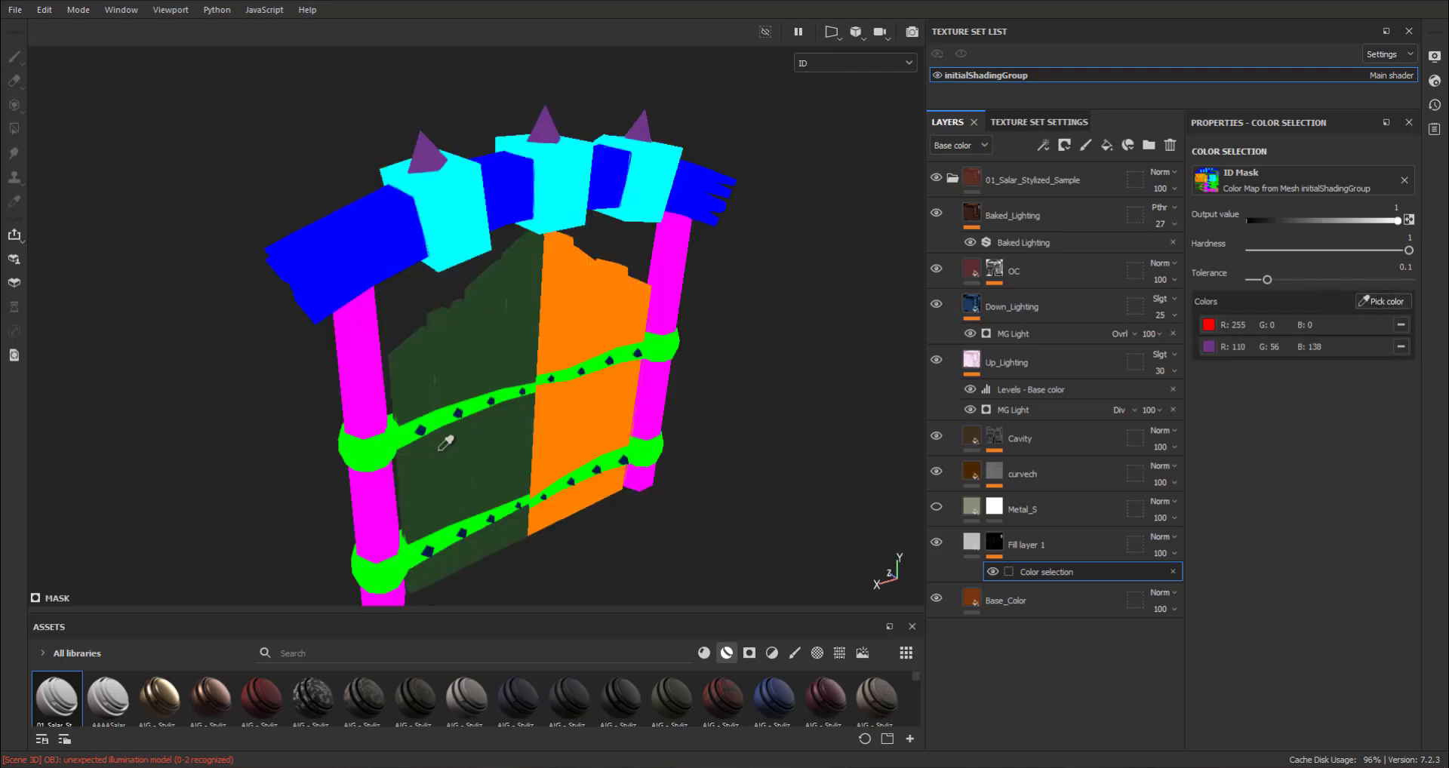
click(518, 314)
alt+right_drag(518, 313, 757, 466)
key(ctrl+z)
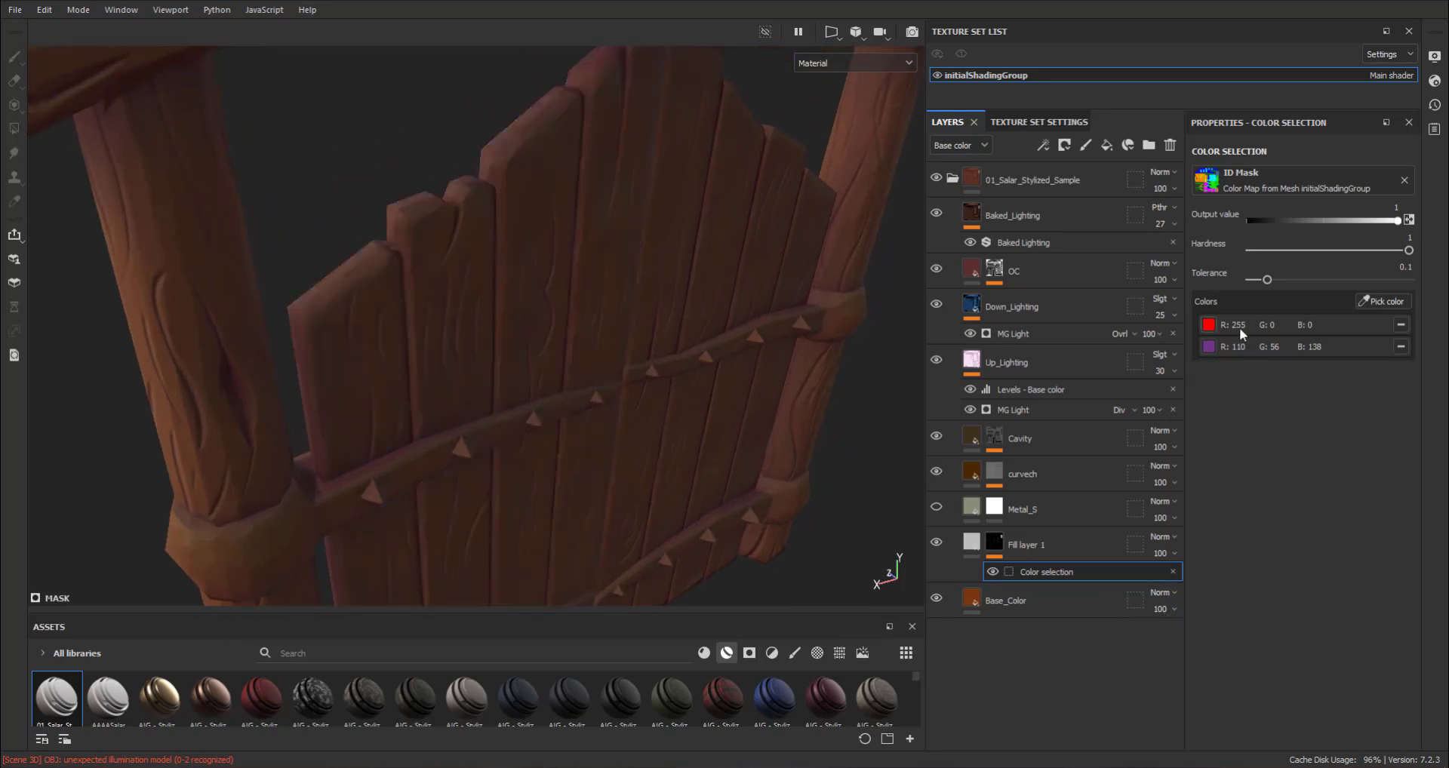
click(1385, 301)
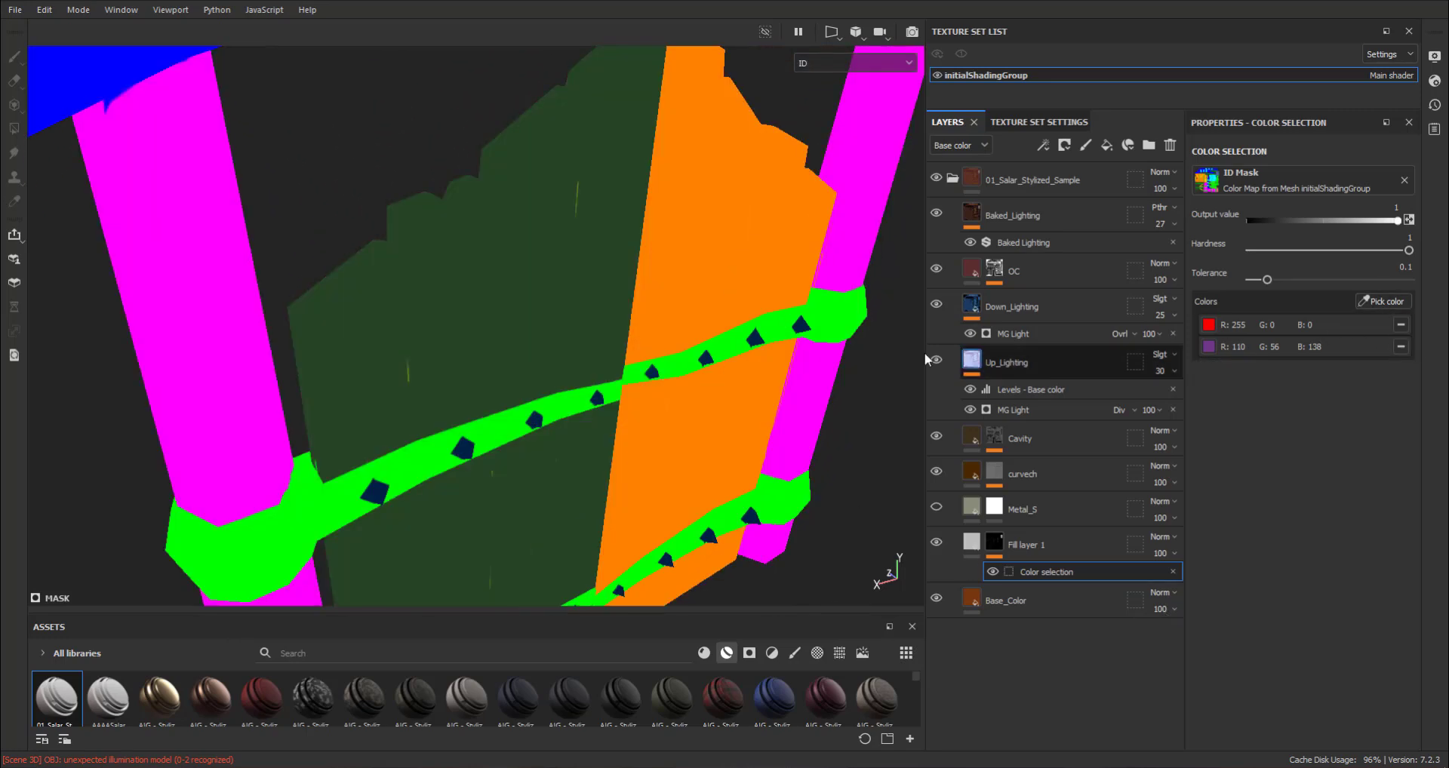
click(380, 495)
mouse_move(785, 501)
alt+mouse_down()
mouse_move(657, 459)
mouse_move(518, 323)
mouse_move(760, 423)
mouse_move(517, 325)
mouse_move(657, 340)
mouse_move(873, 410)
mouse_move(708, 347)
mouse_move(744, 370)
alt+mouse_up()
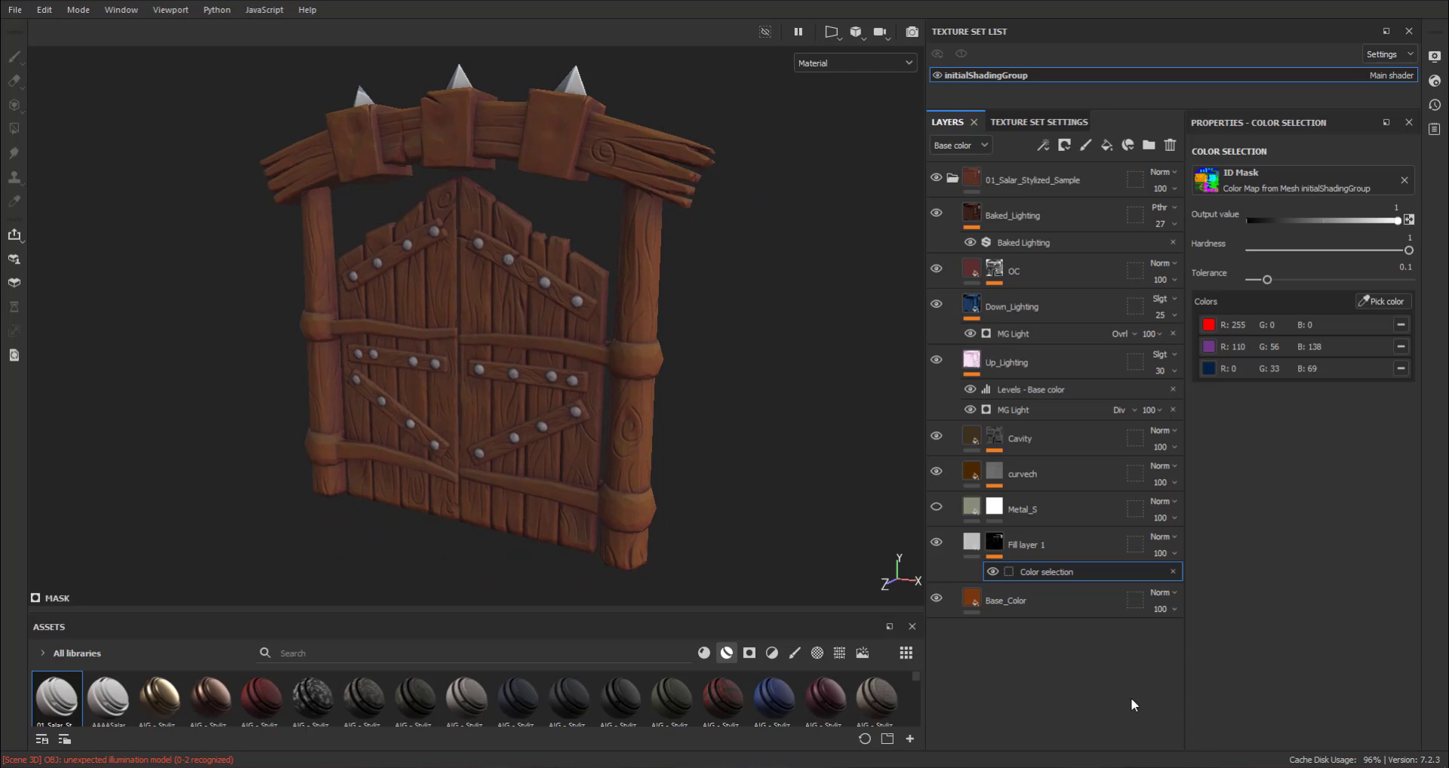
click(1063, 542)
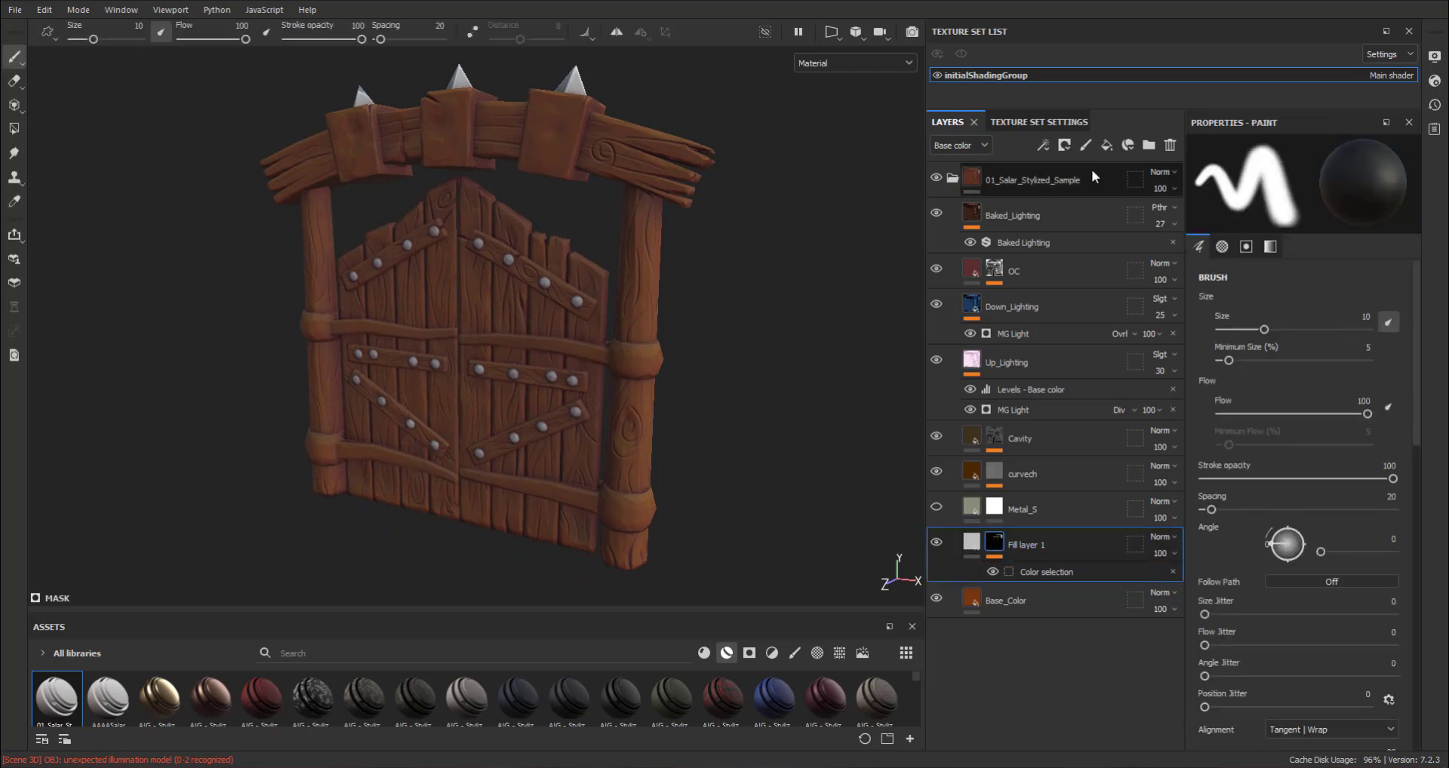
Step: Add Fill layer 2 with a color selection mask picking the cyan spike blocks
click(1107, 145)
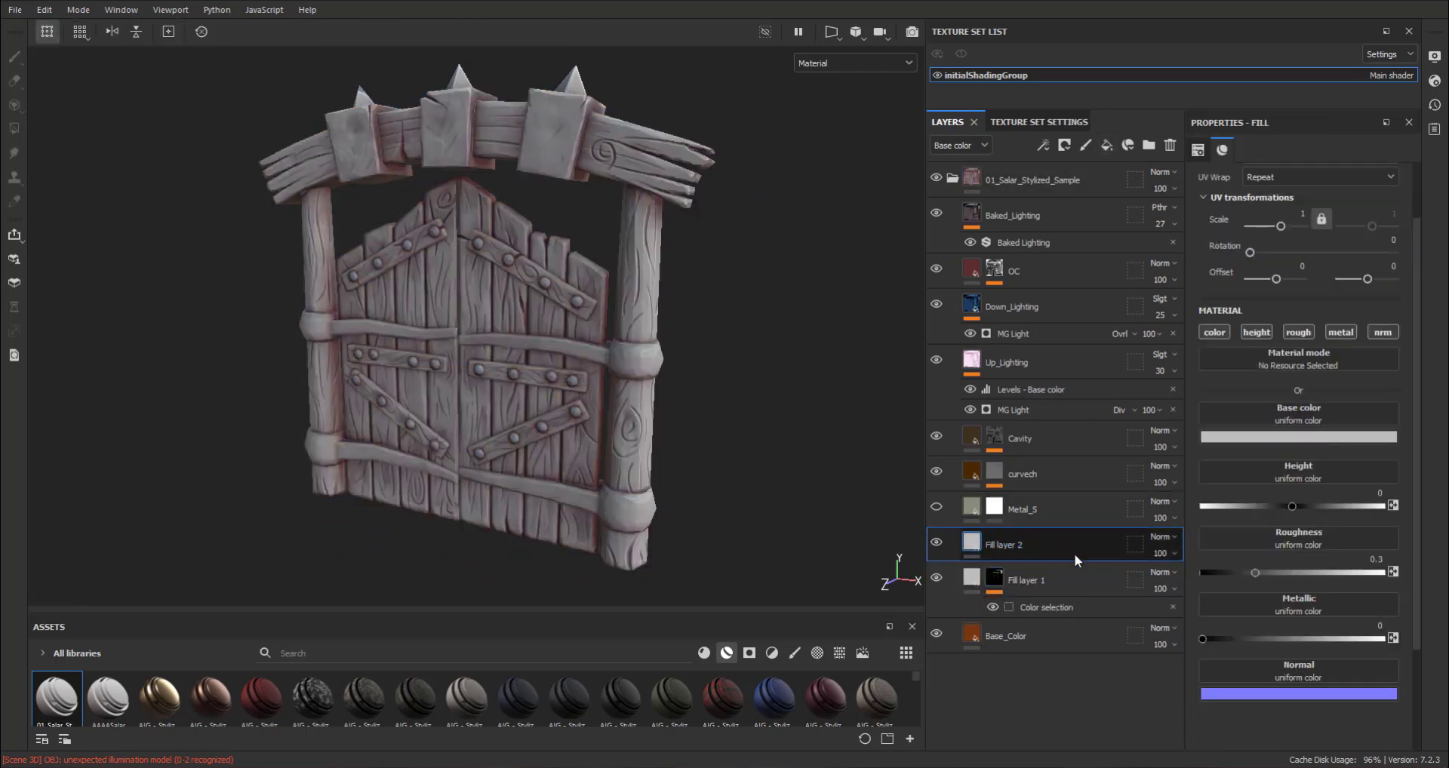
click(1064, 145)
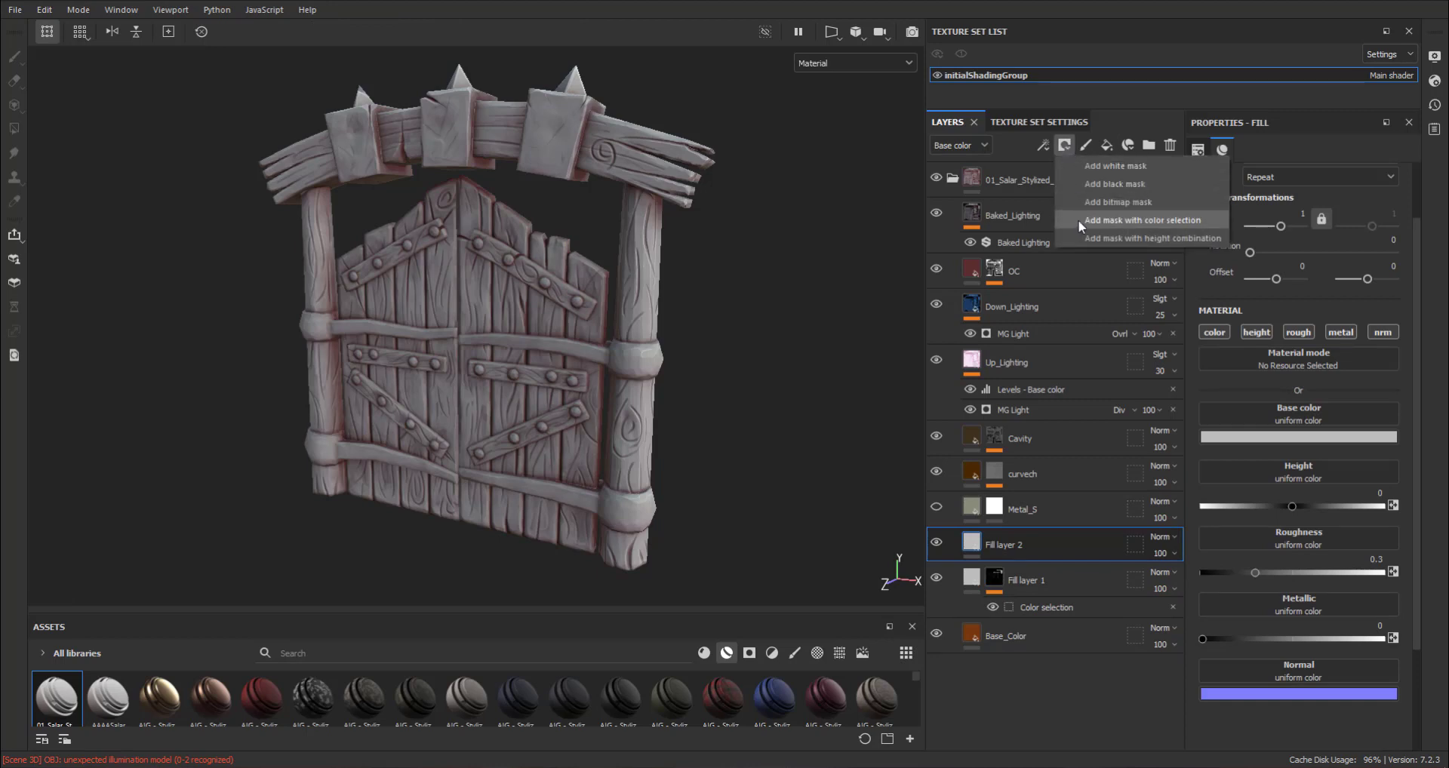
click(1078, 219)
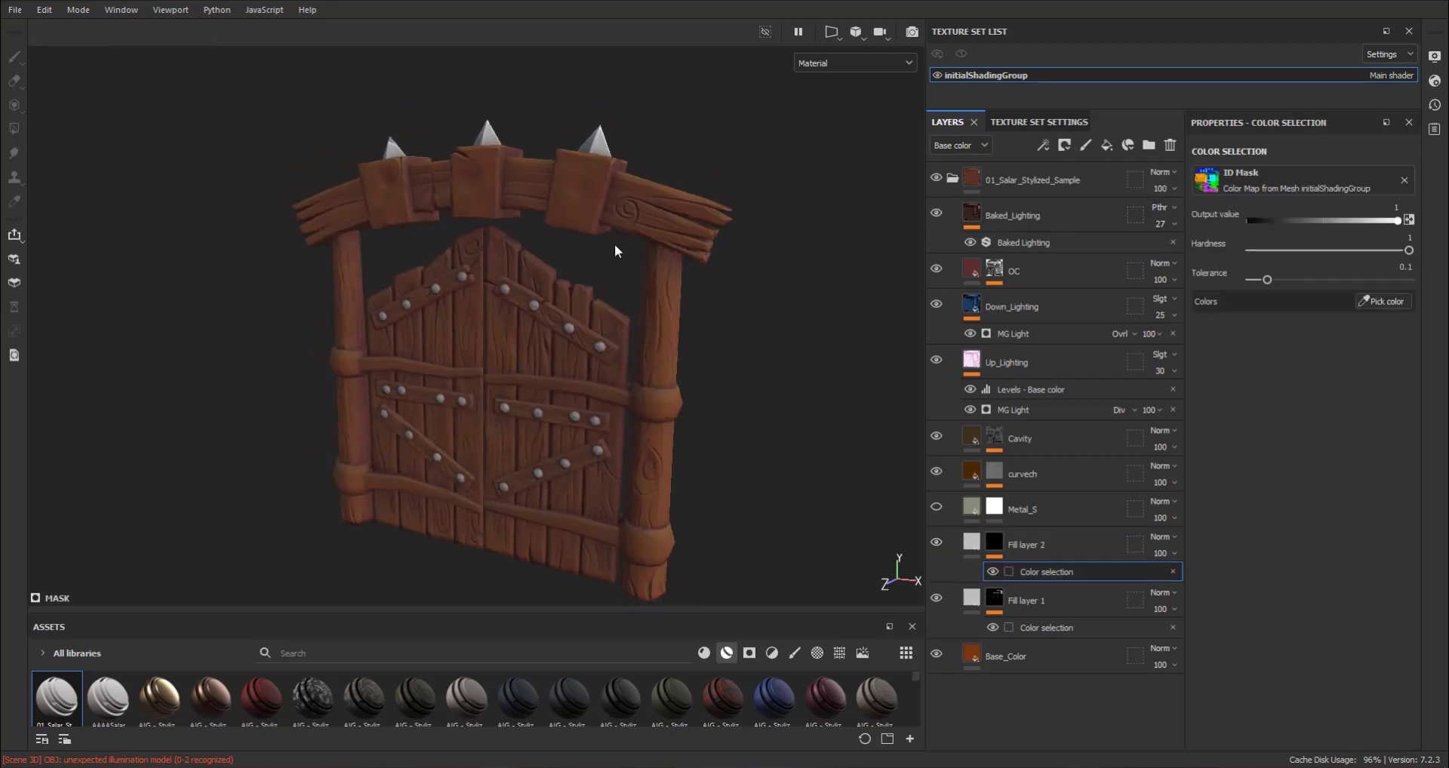
click(1383, 301)
click(570, 199)
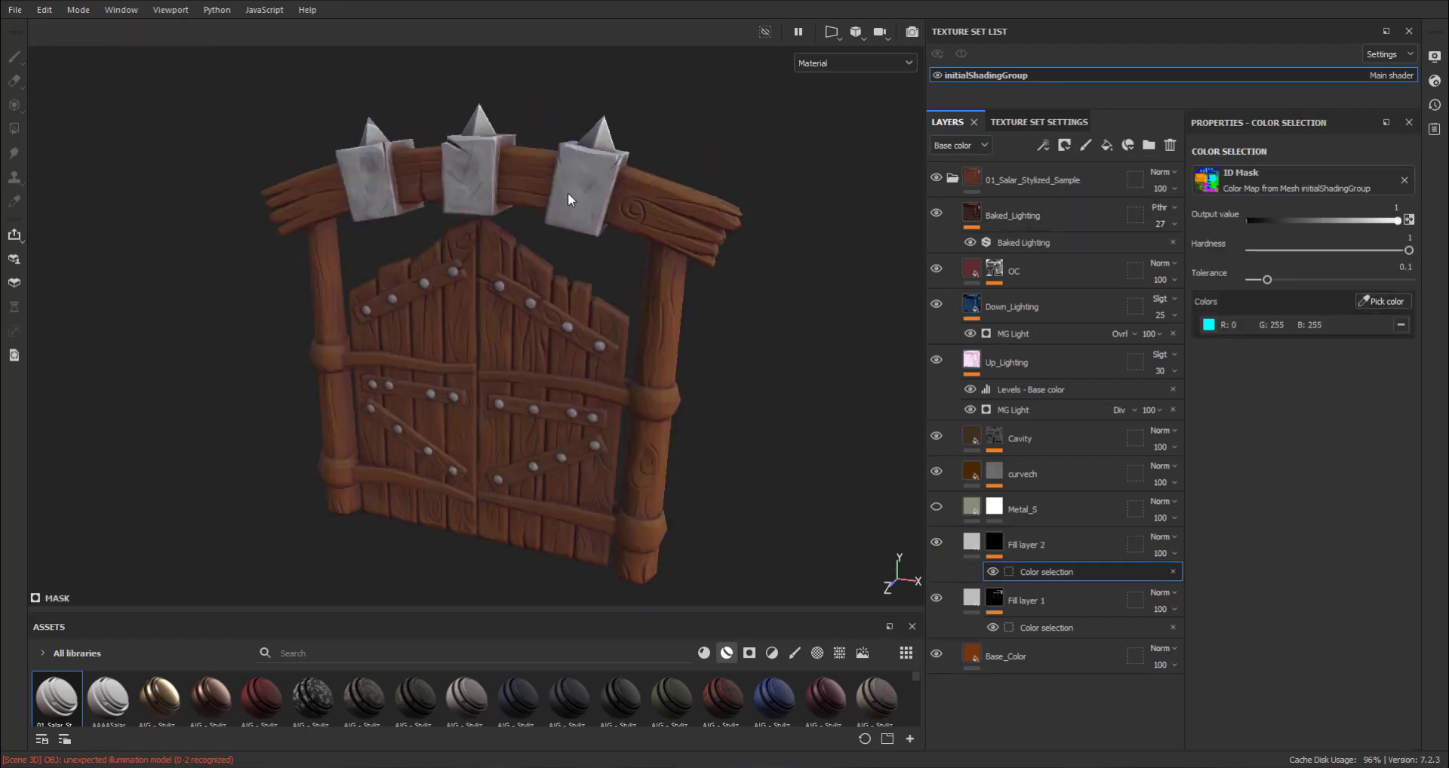
alt+drag(825, 338, 762, 323)
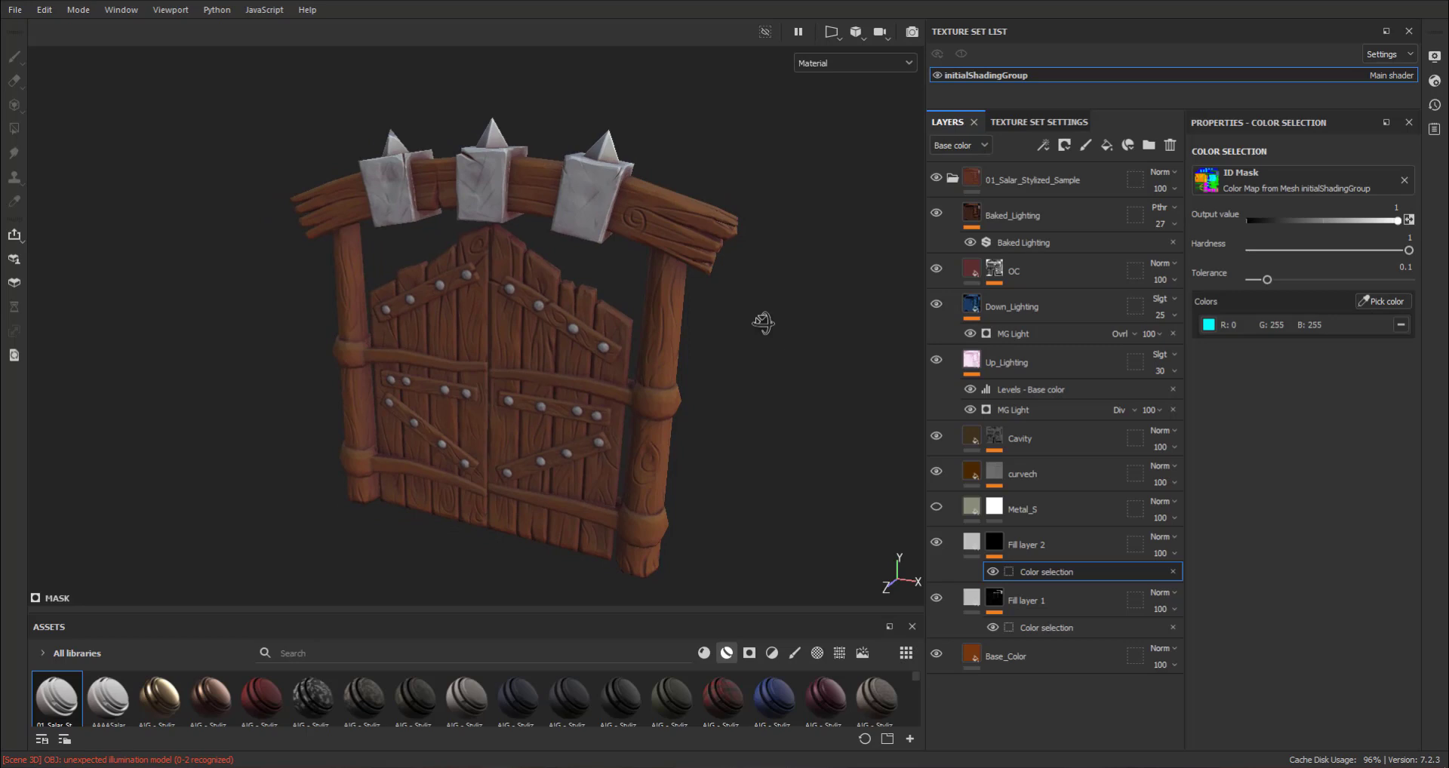
Step: Set Fill layer 2's base colour to red, then add Fill layer 3
click(971, 543)
click(1334, 437)
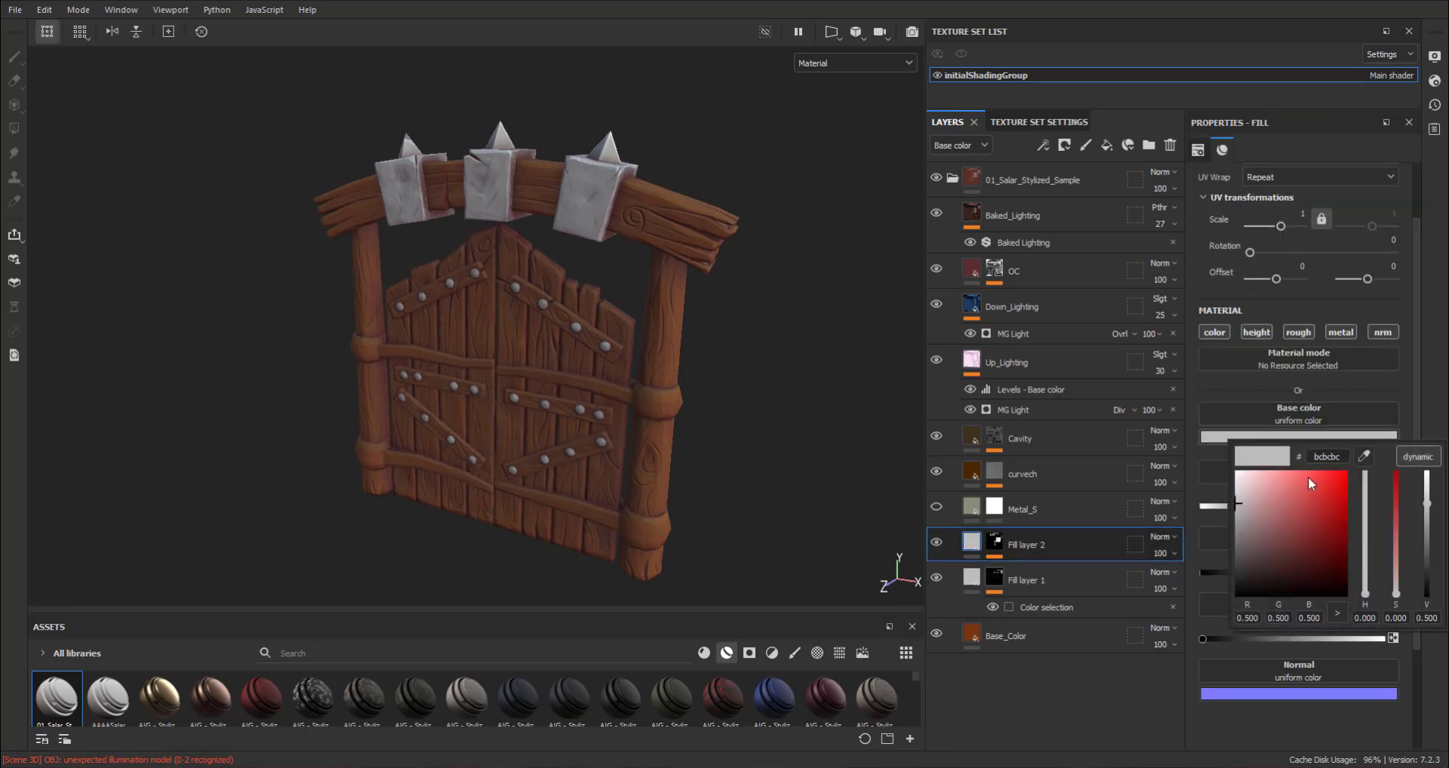
click(1307, 477)
alt+drag(677, 425, 771, 381)
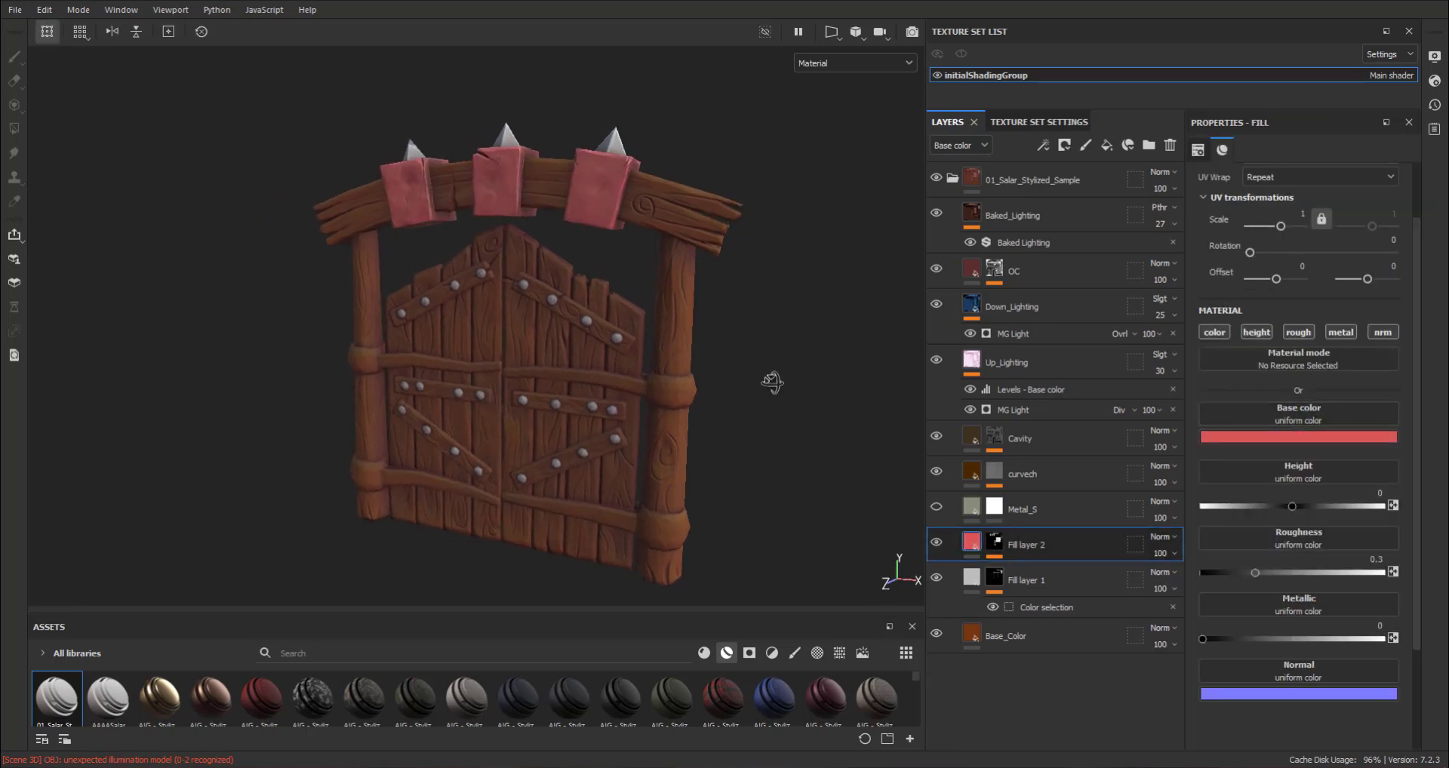
click(1107, 147)
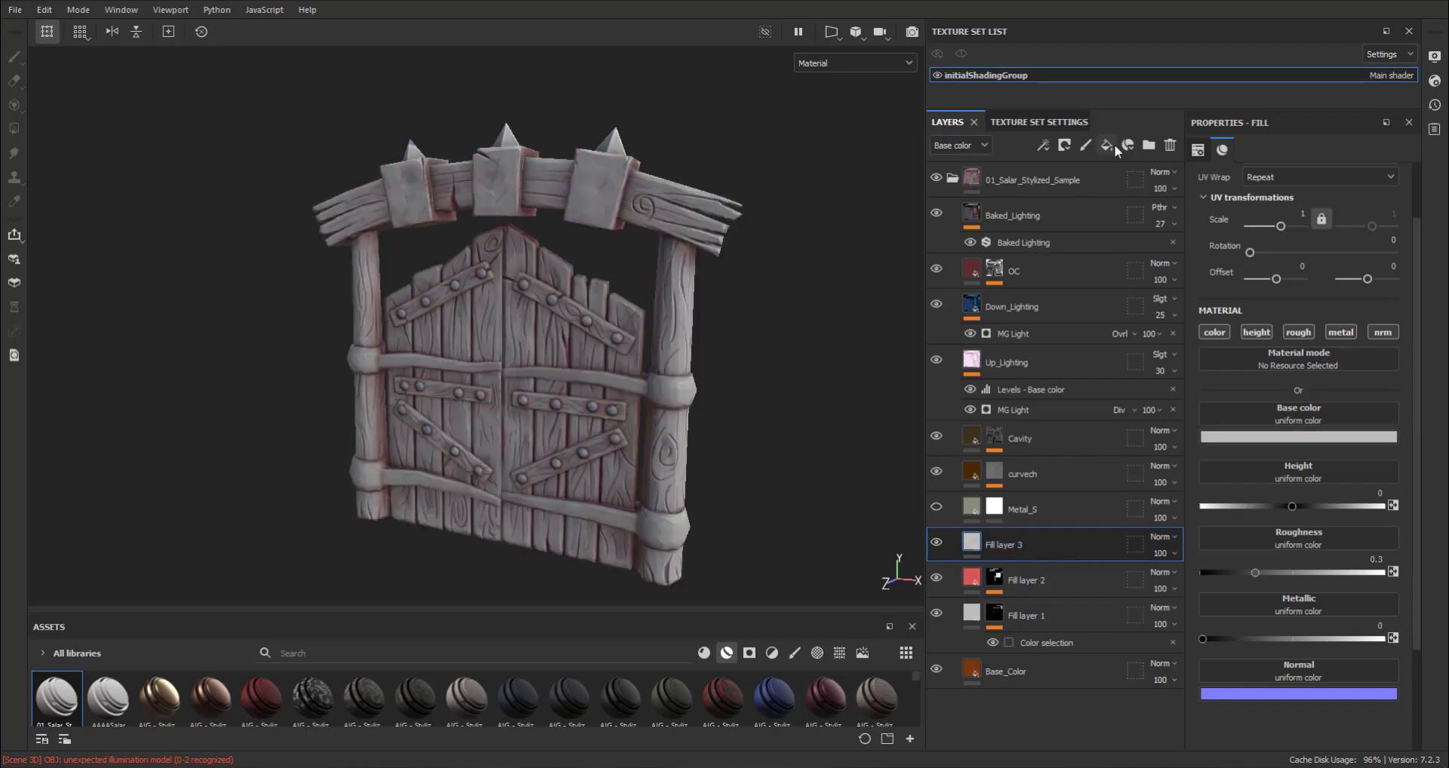
Step: Give Fill layer 3 a color selection mask picking the horizontal bands' ID colour
click(1127, 145)
click(1080, 215)
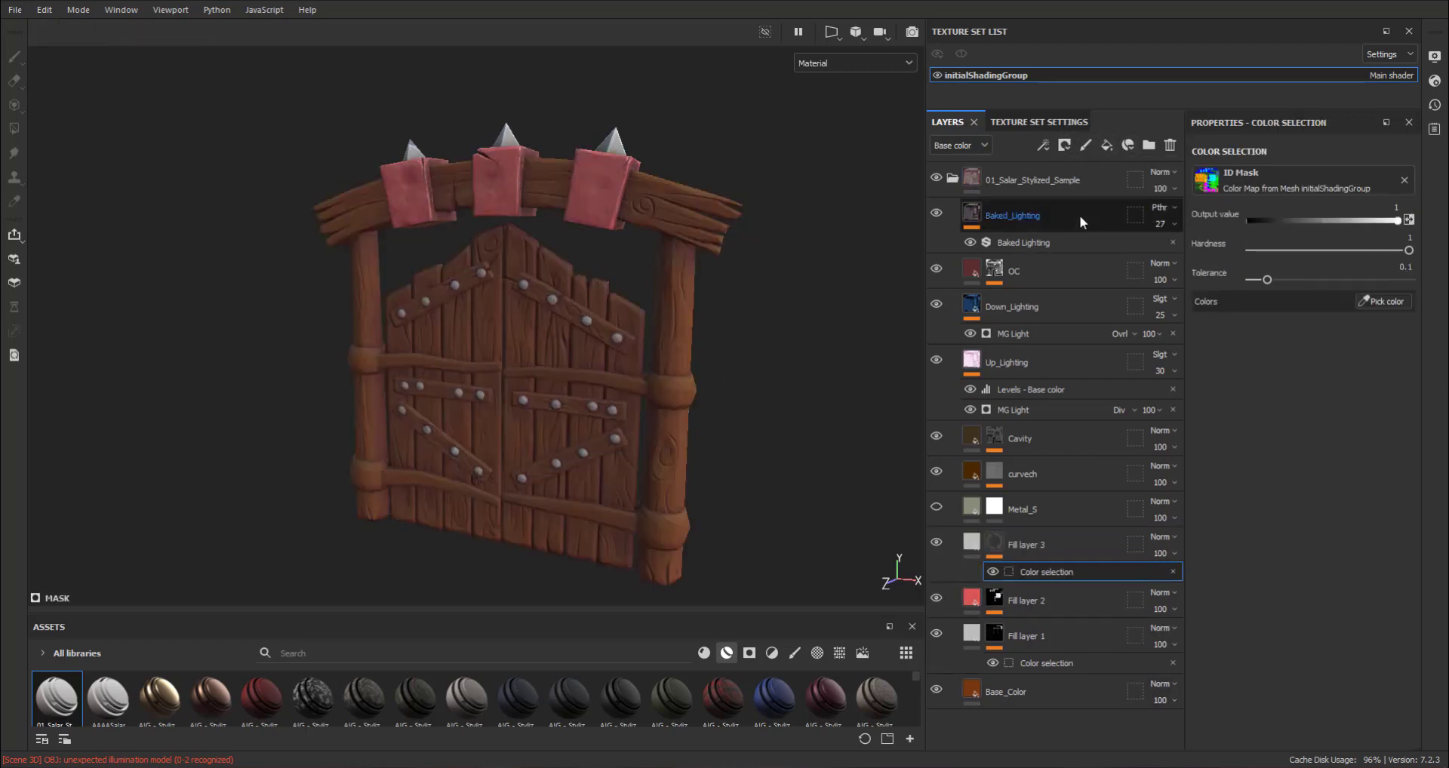
click(1384, 301)
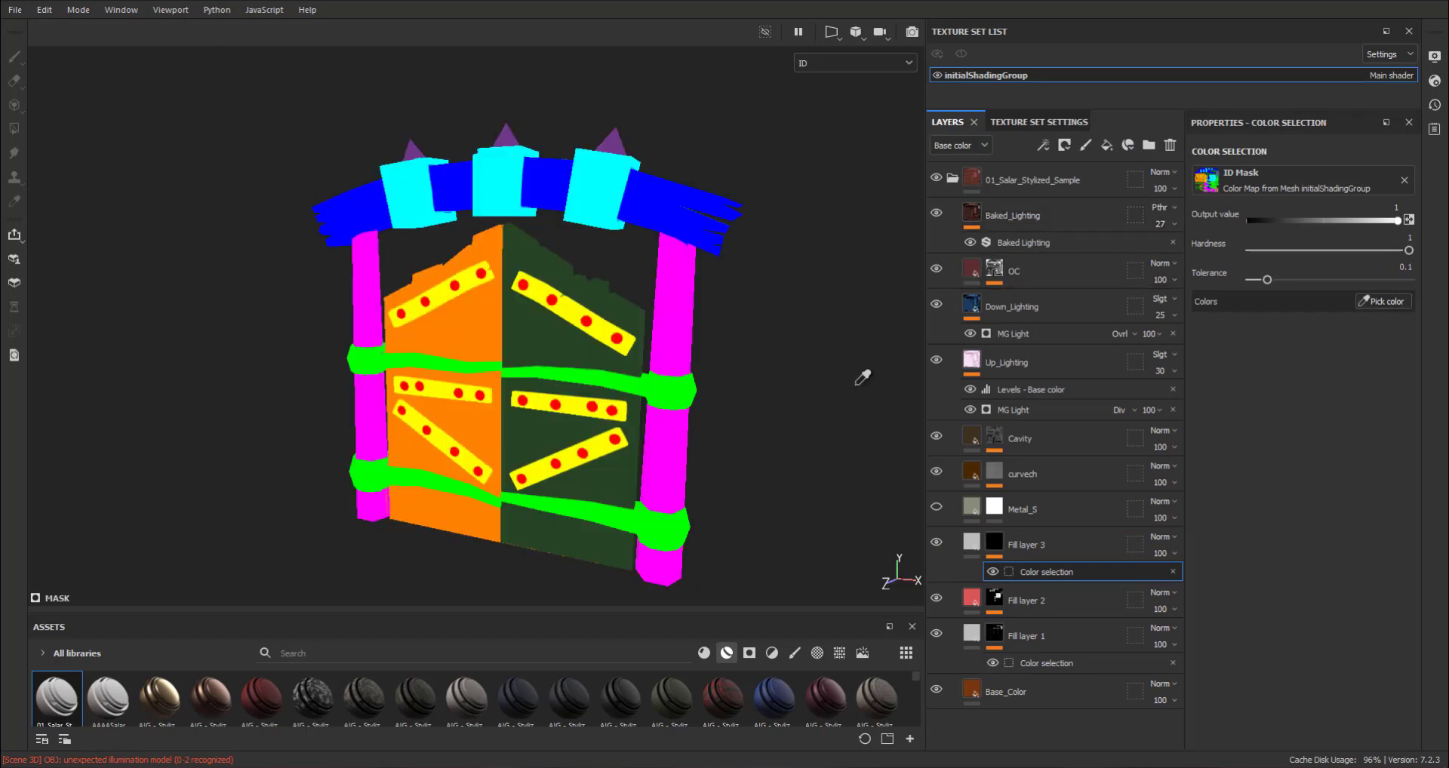
click(681, 378)
Step: Set Fill layer 3's base colour to deep purple 400ebc
click(971, 543)
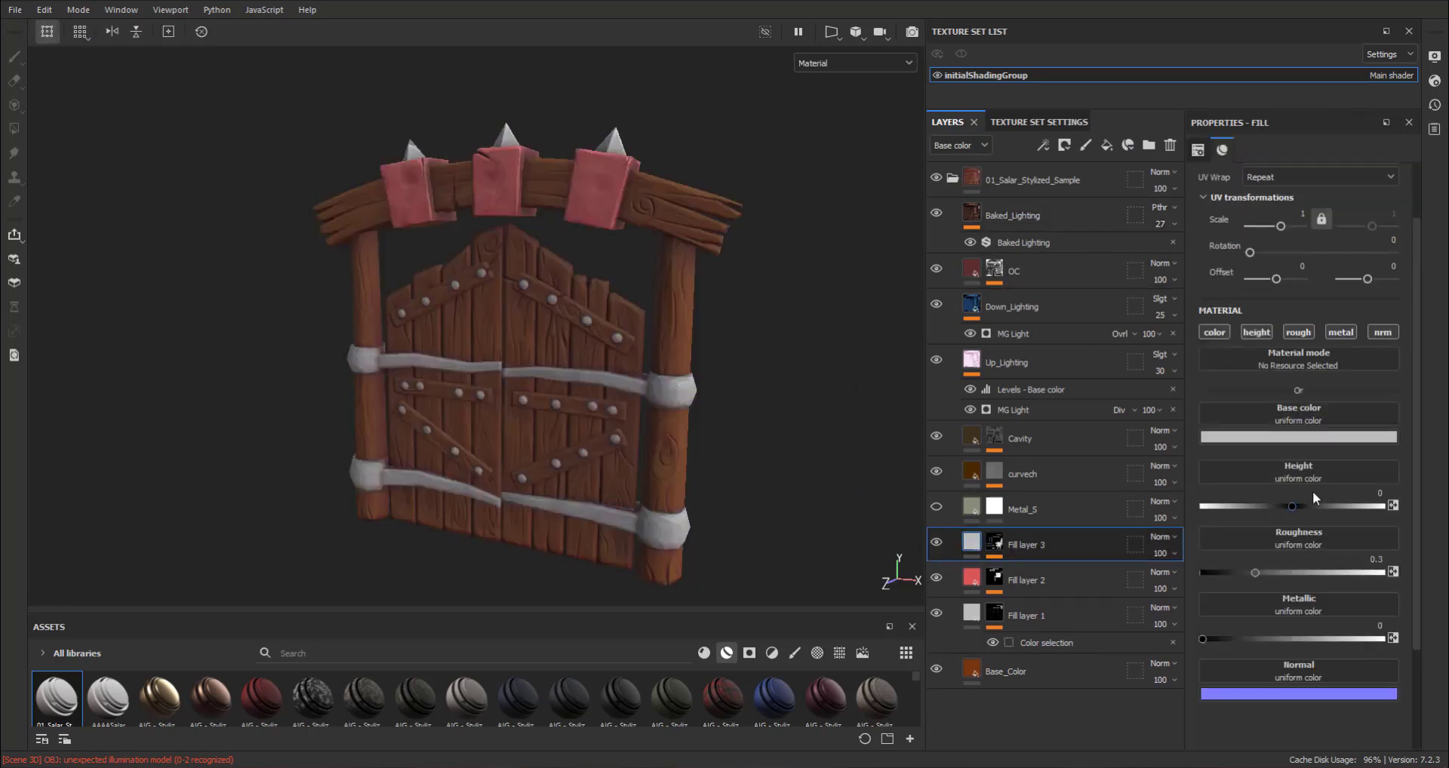
click(1325, 441)
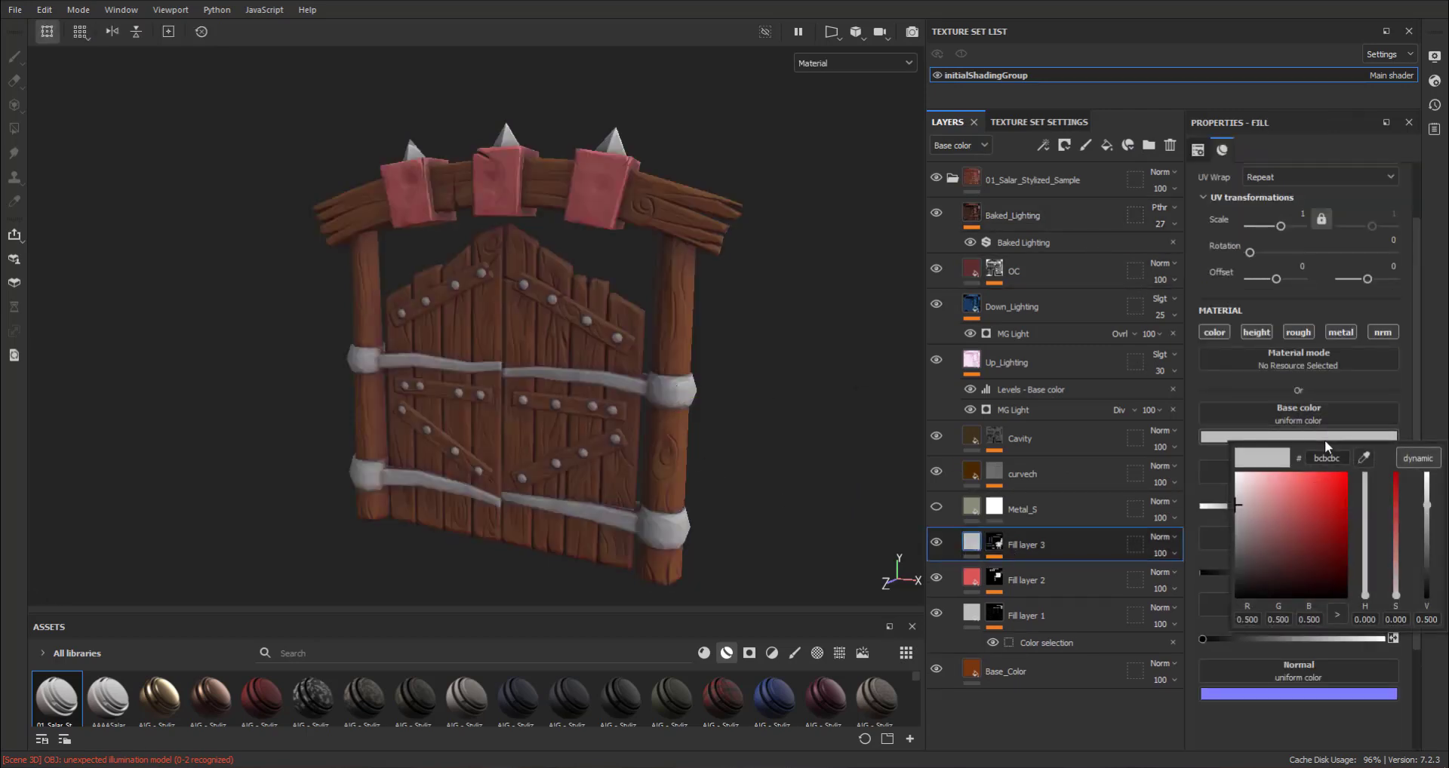
click(1394, 487)
click(1364, 512)
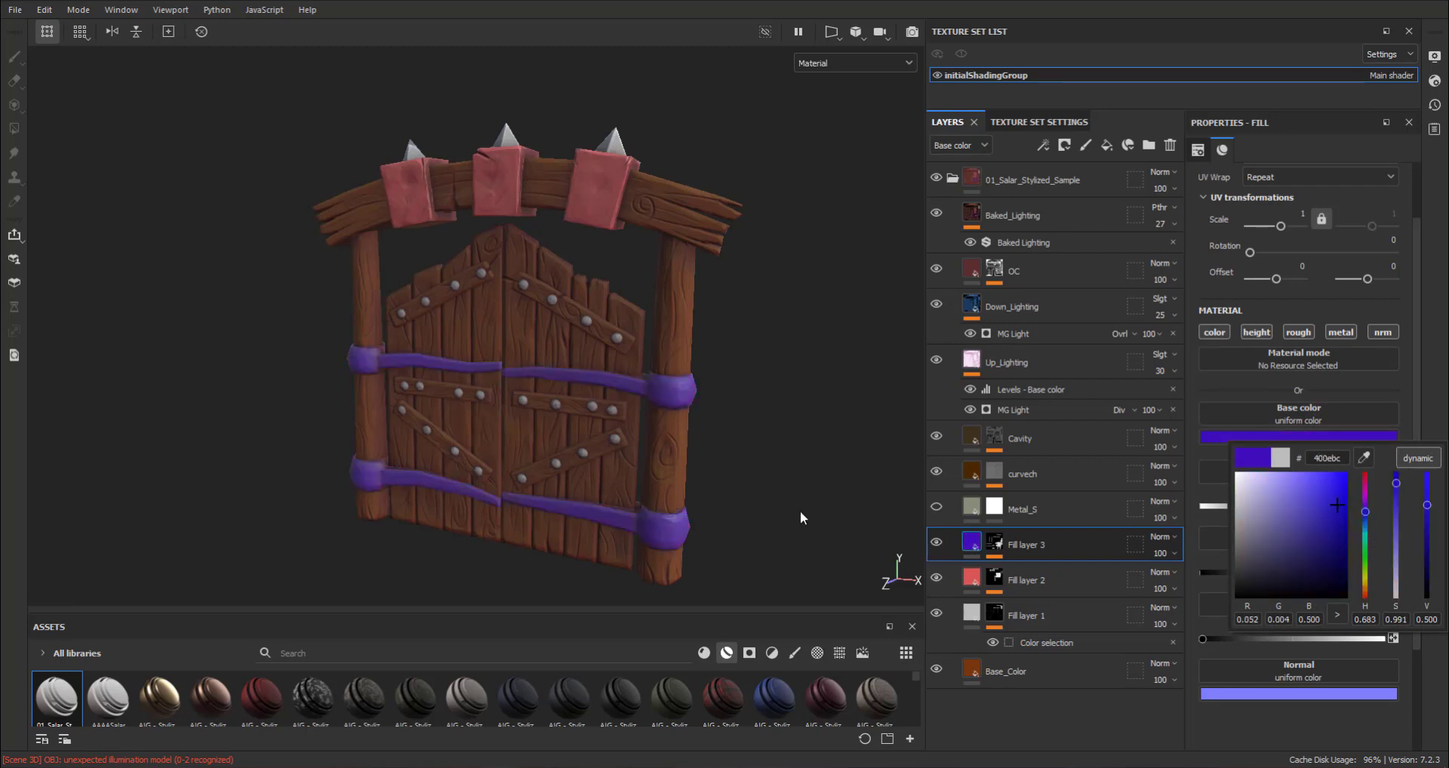
alt+drag(741, 422, 749, 383)
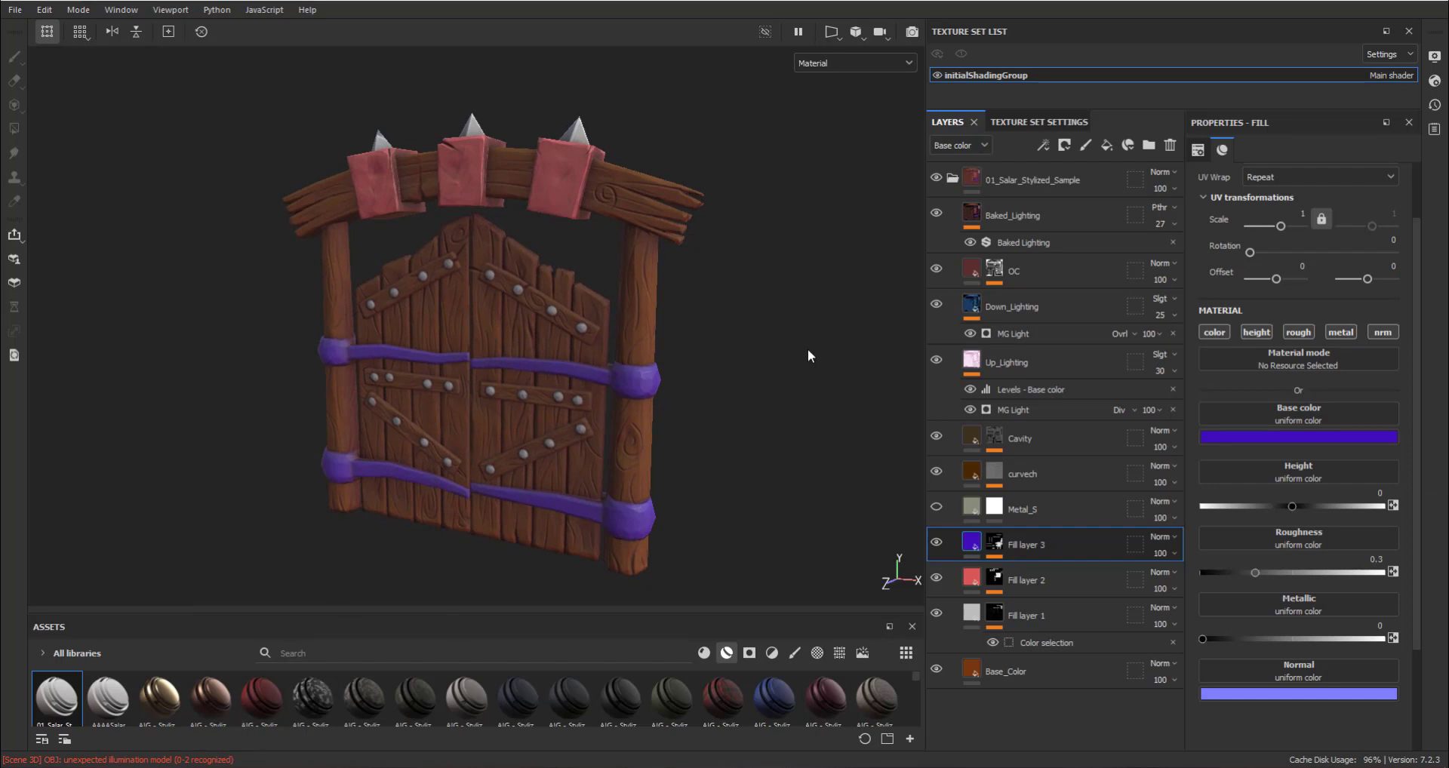
alt+drag(807, 348, 801, 372)
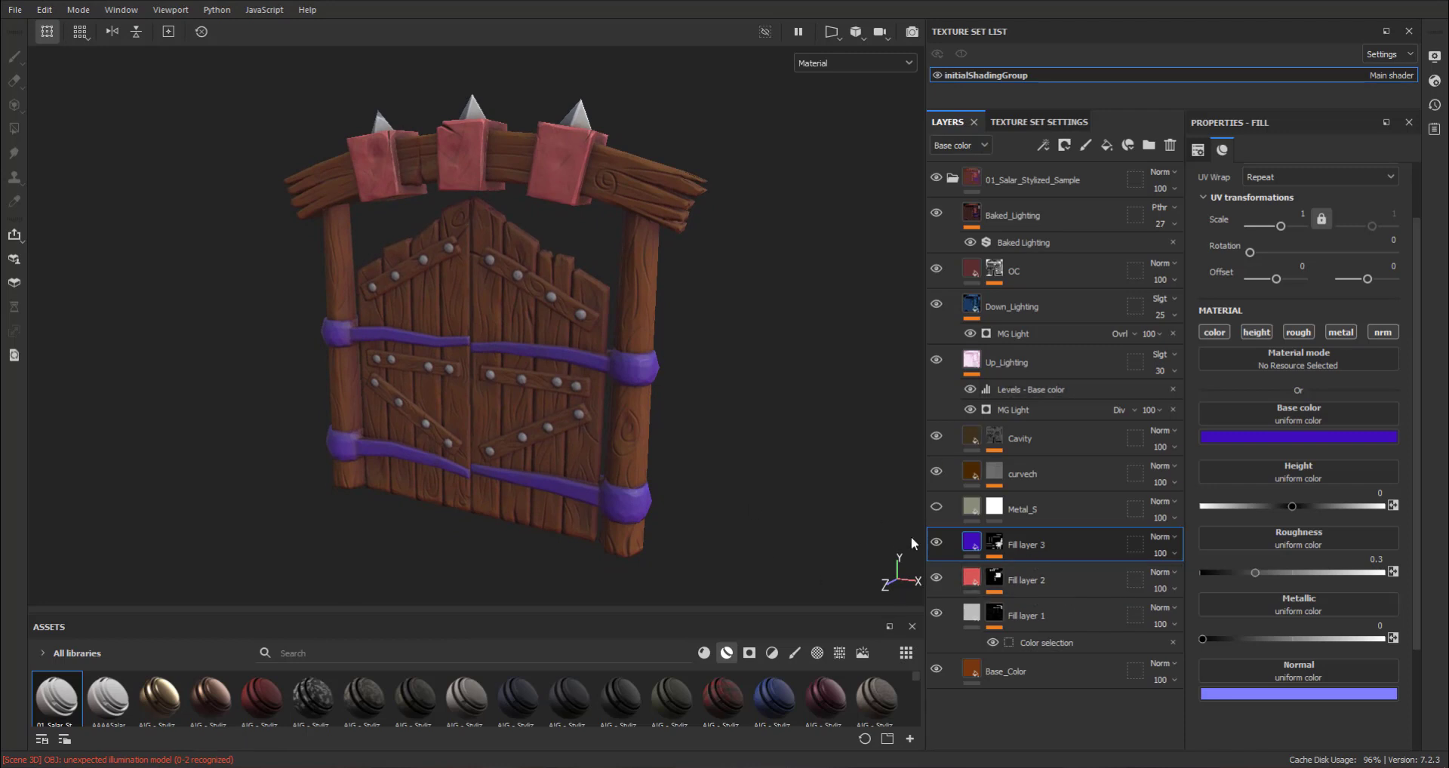
Step: Delete the Metal_S layer and hide Fill layers 2 and 3
click(1071, 514)
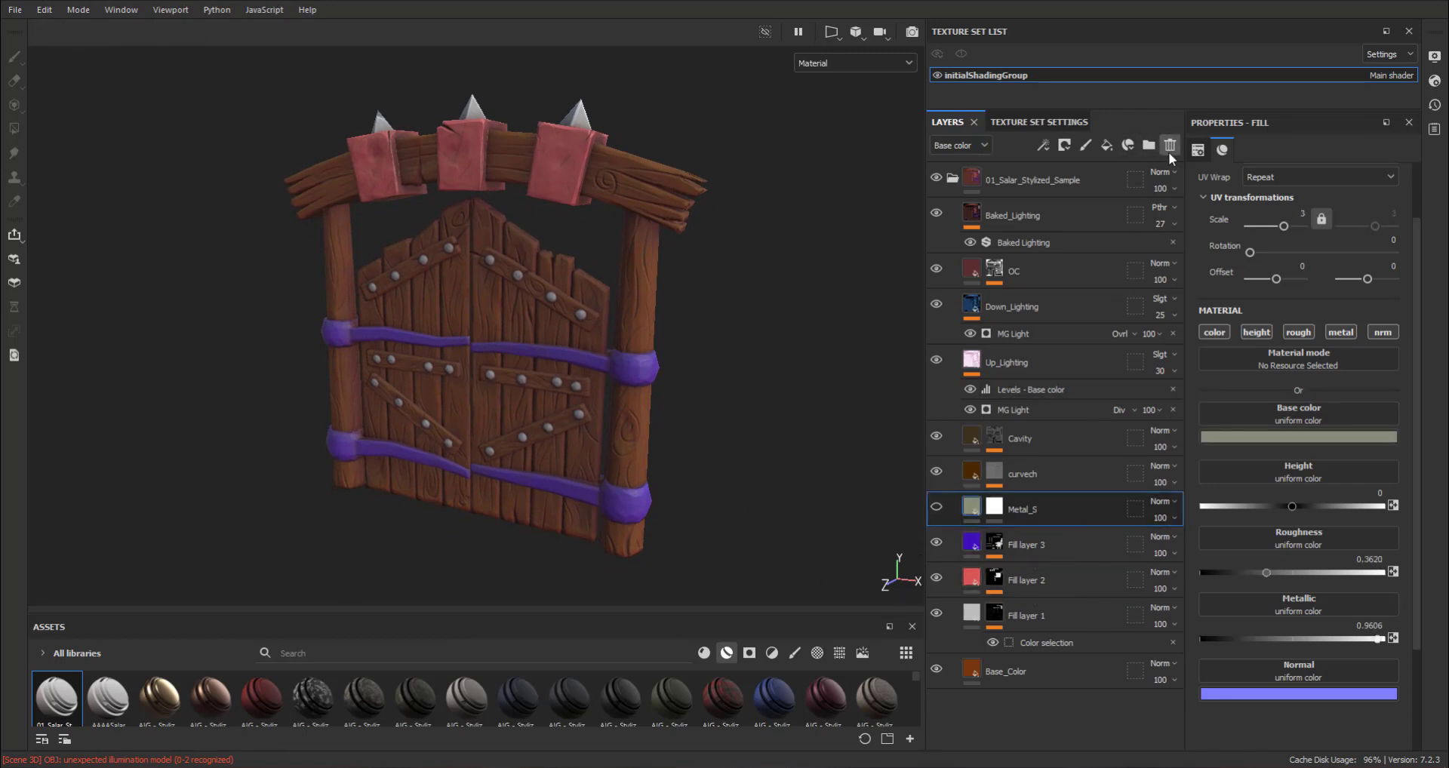
click(1169, 151)
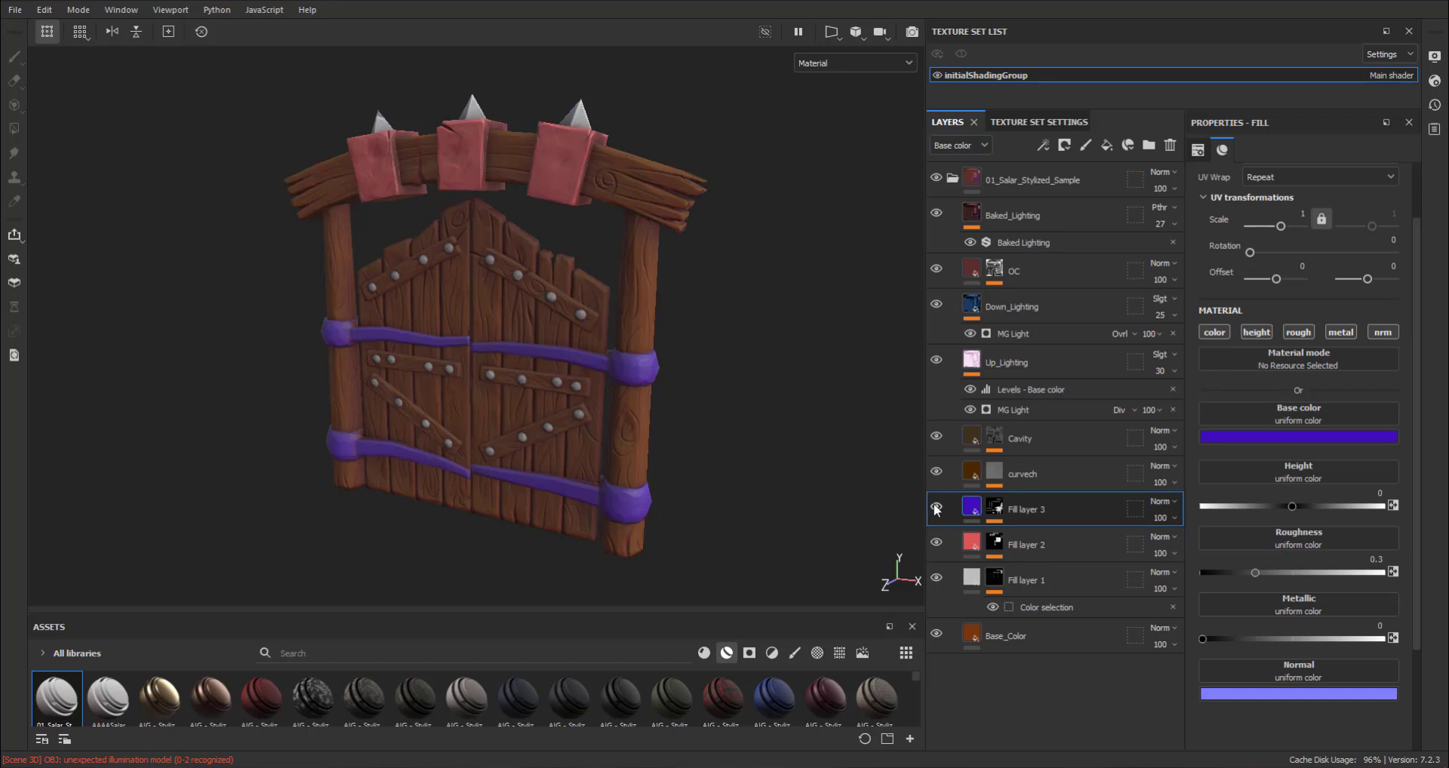
click(936, 507)
click(935, 542)
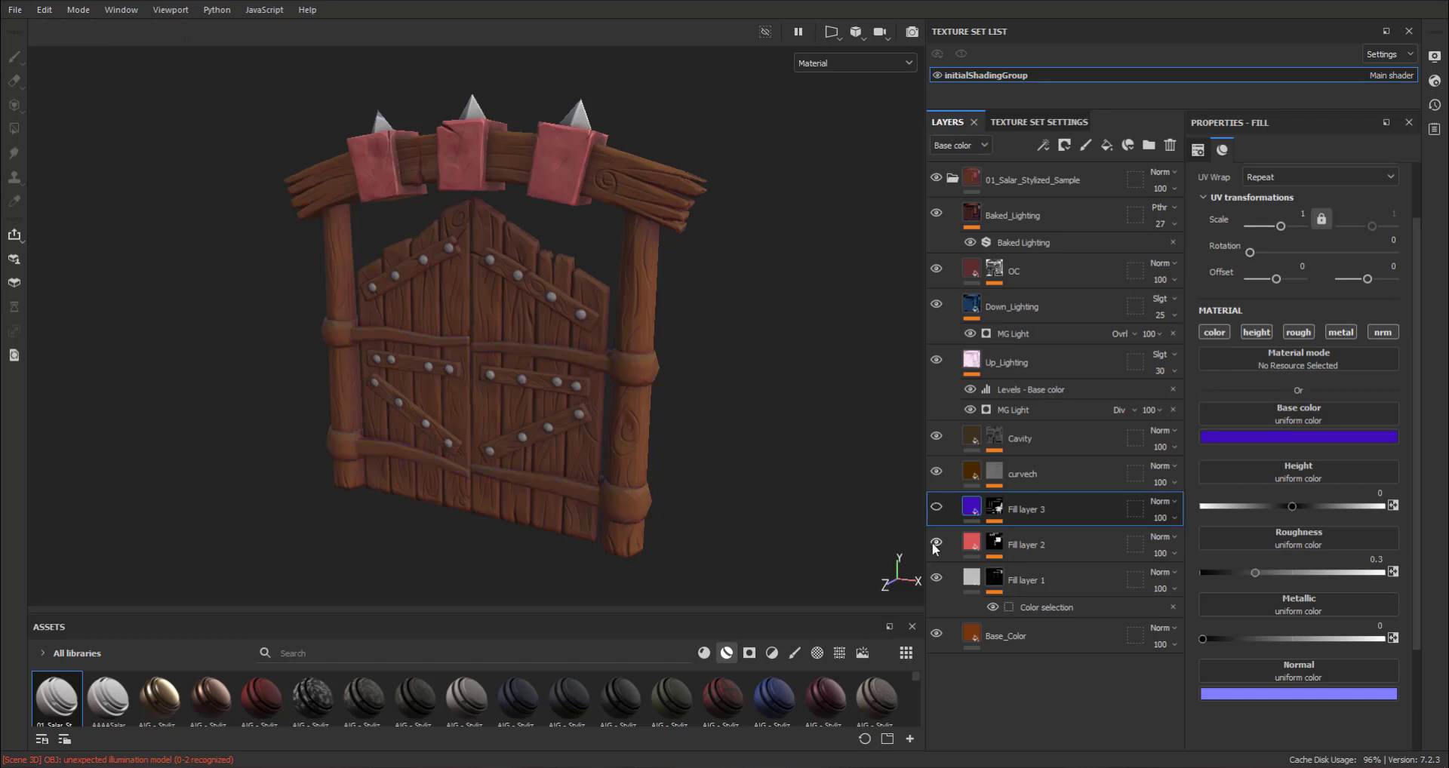
Step: Remove the color selection mask from Fill layer 1
alt+drag(708, 373, 456, 290)
alt+right_drag(456, 291, 719, 466)
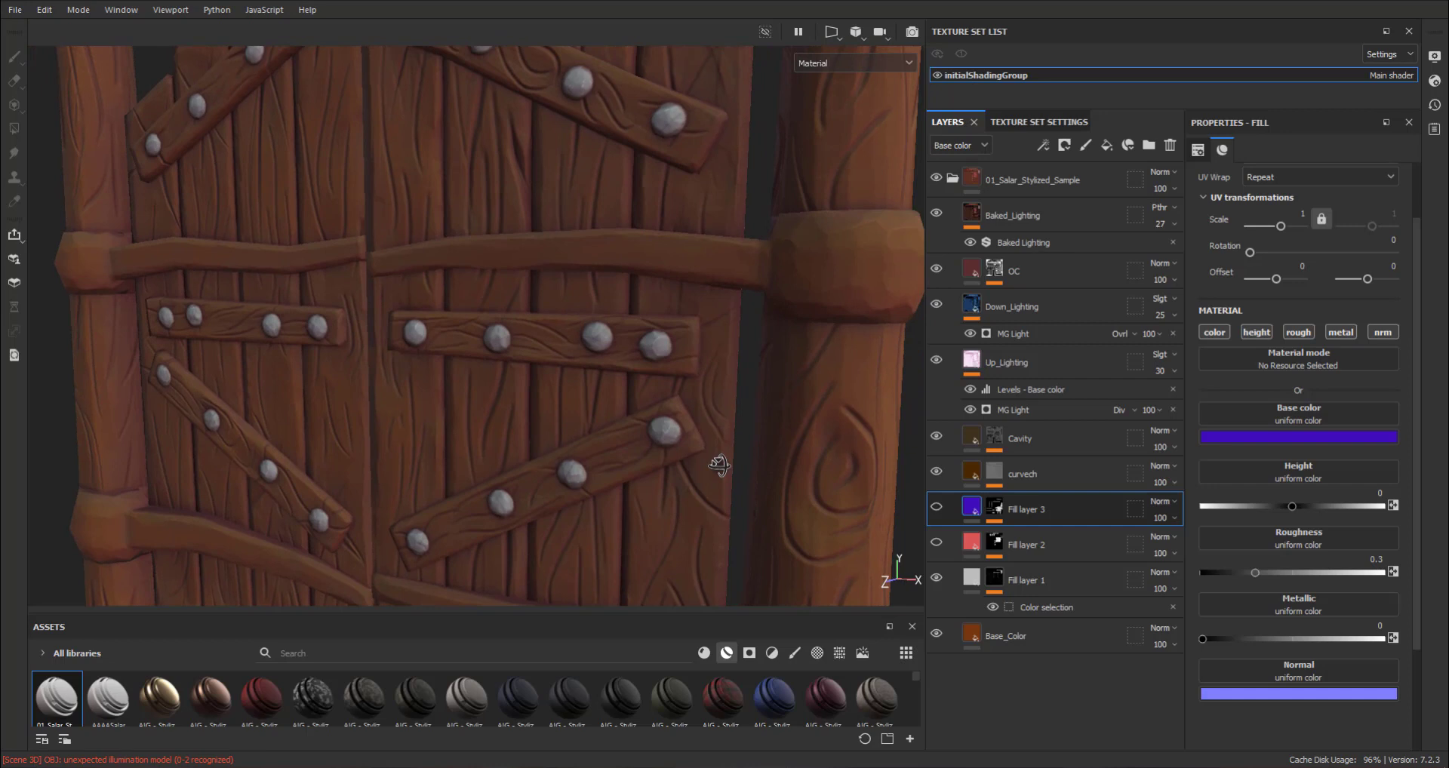
alt+drag(719, 466, 717, 434)
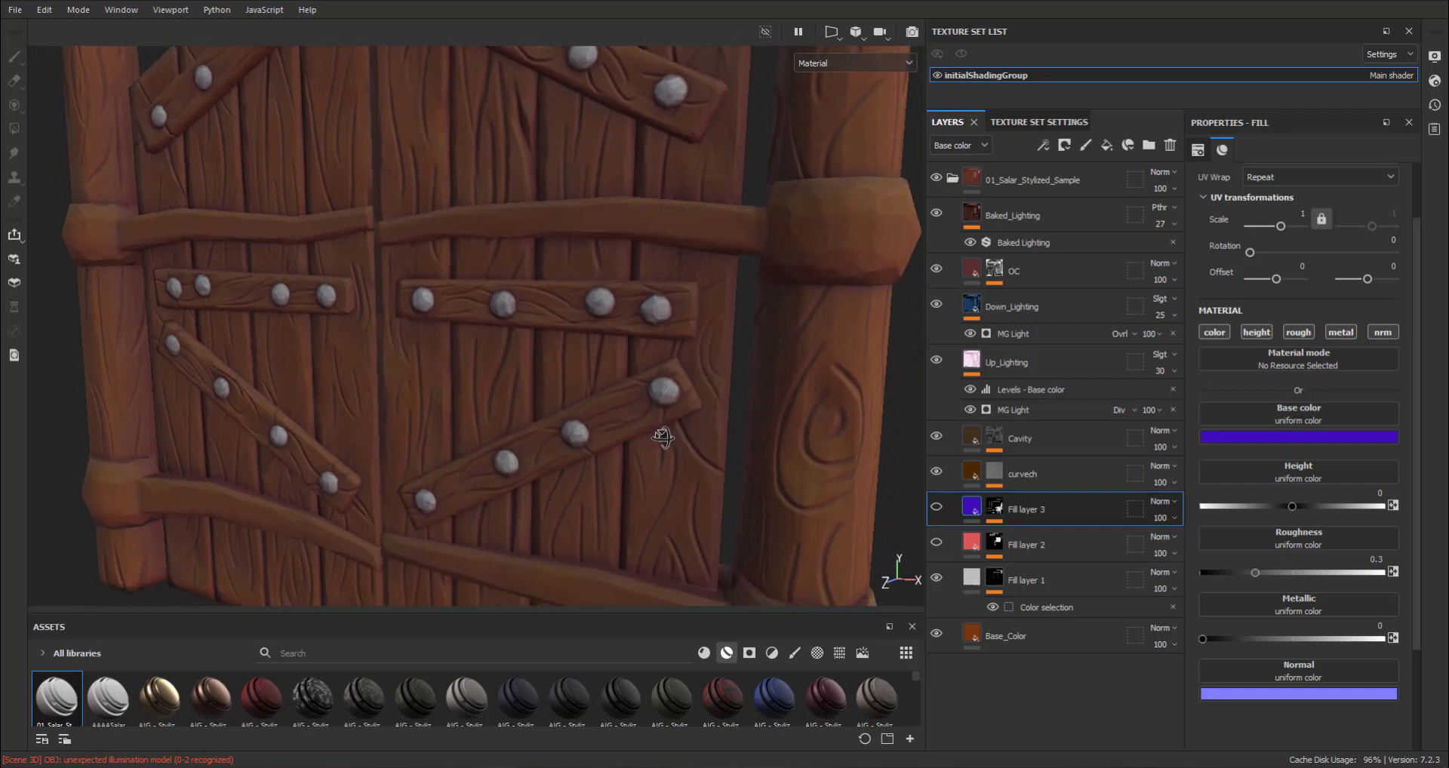
click(1068, 595)
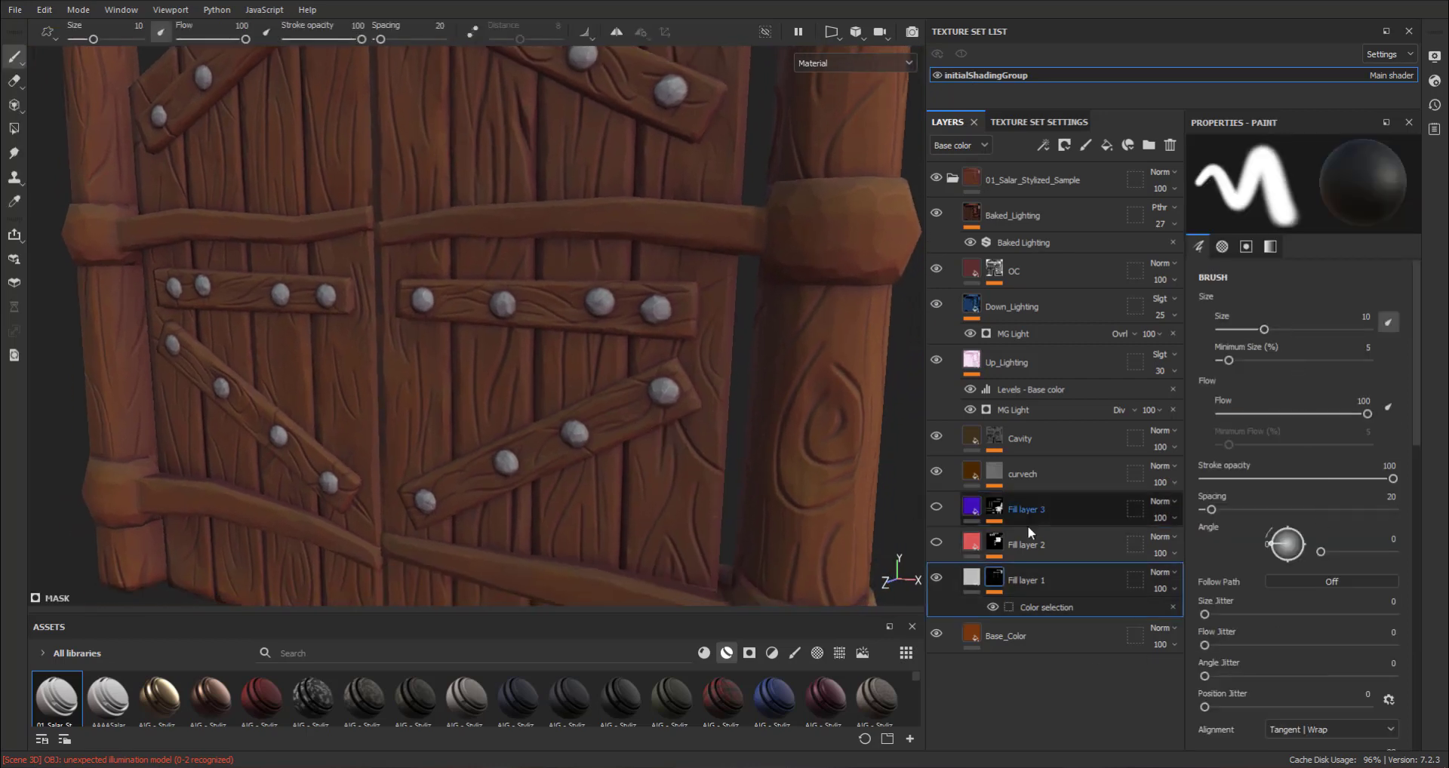
key(Delete)
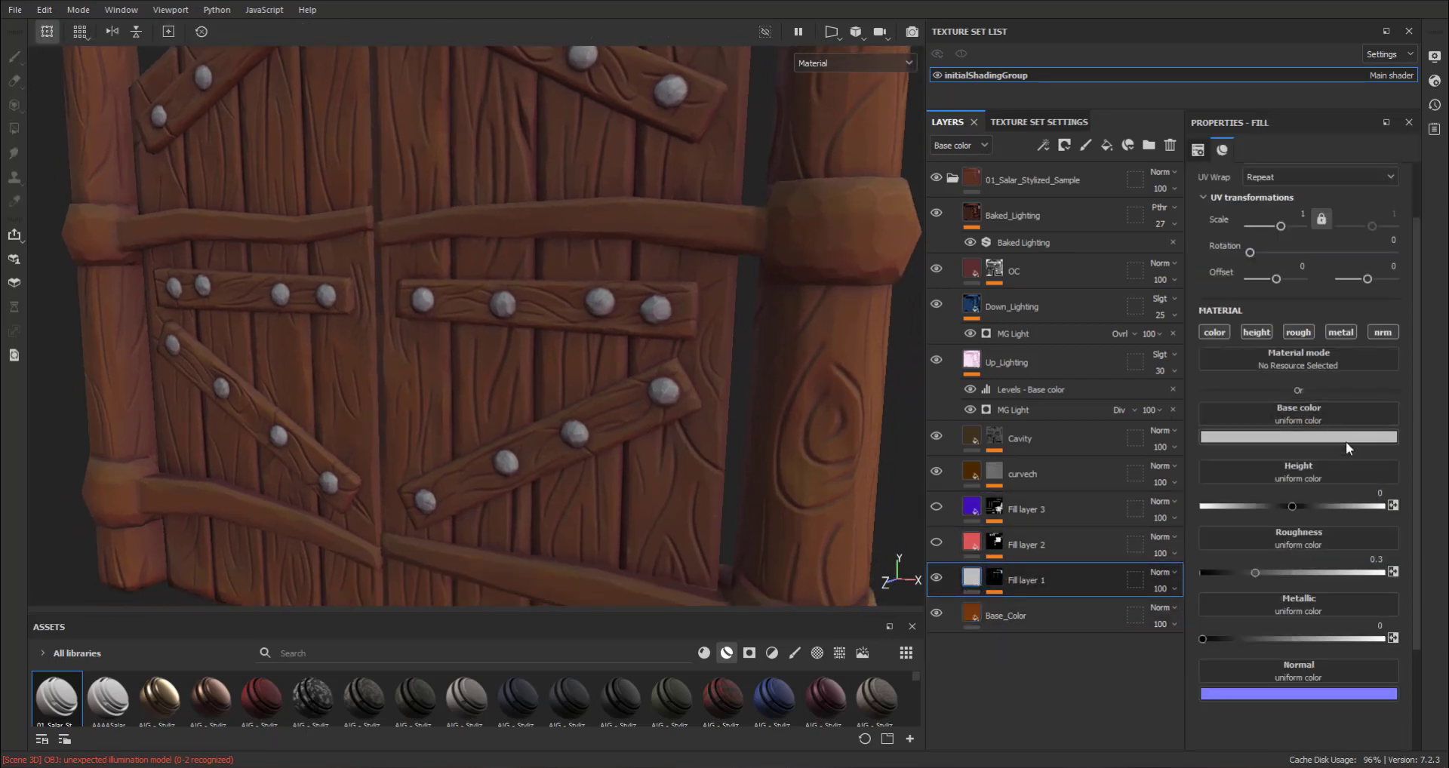
Step: Turn off Fill layer 1's height channel and set metallic 1, roughness 0.1265
click(1265, 335)
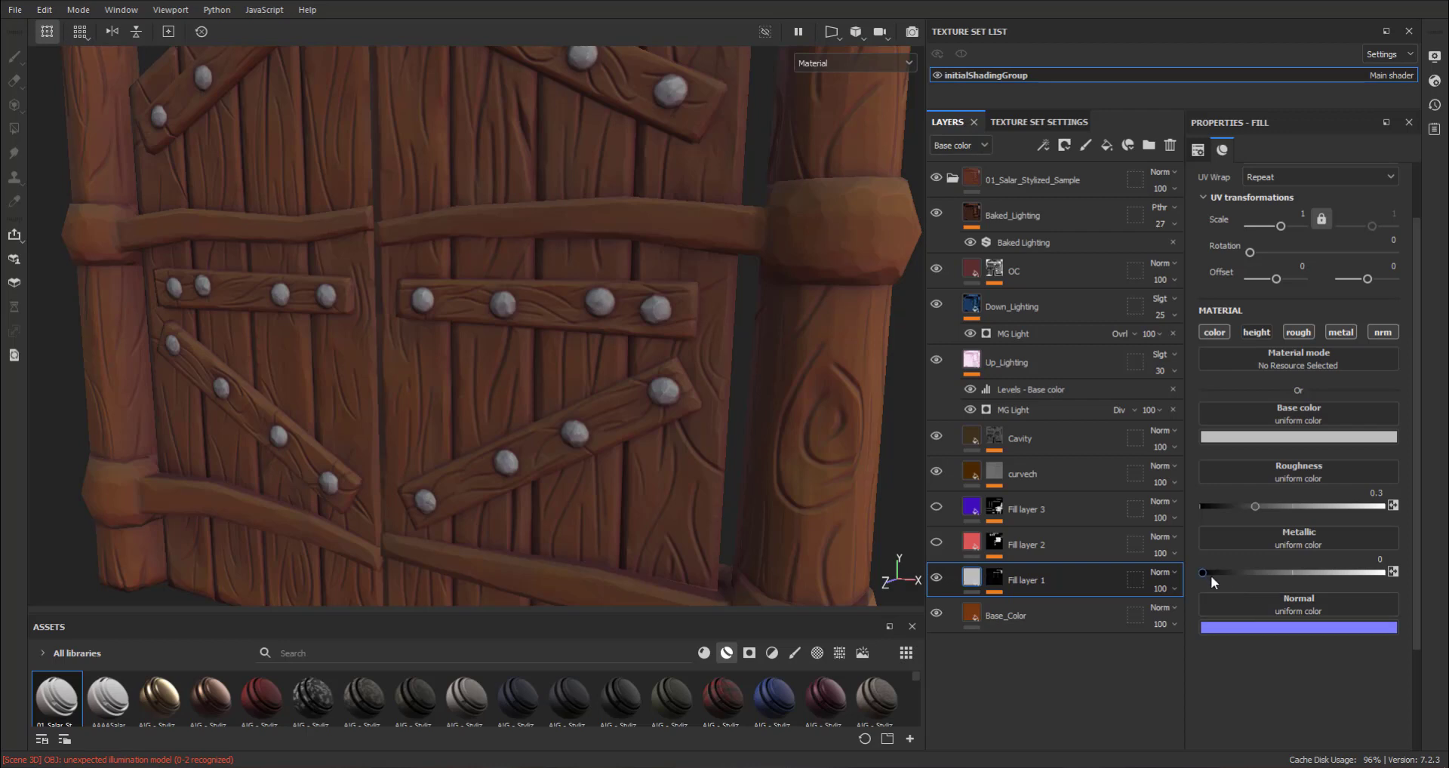
drag(1210, 575, 1372, 575)
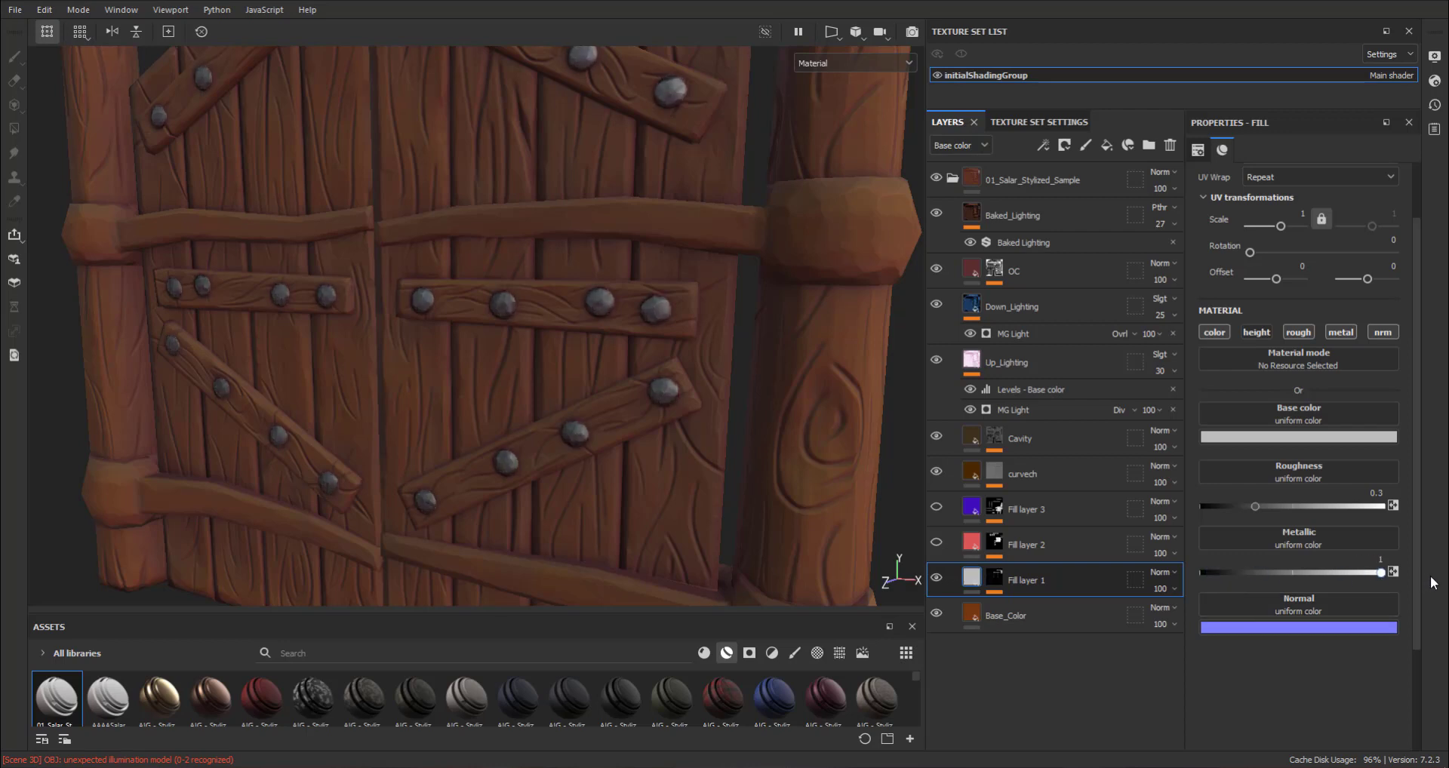
mouse_move(649, 404)
alt+mouse_down()
mouse_move(744, 187)
mouse_move(673, 363)
mouse_move(803, 477)
alt+mouse_up()
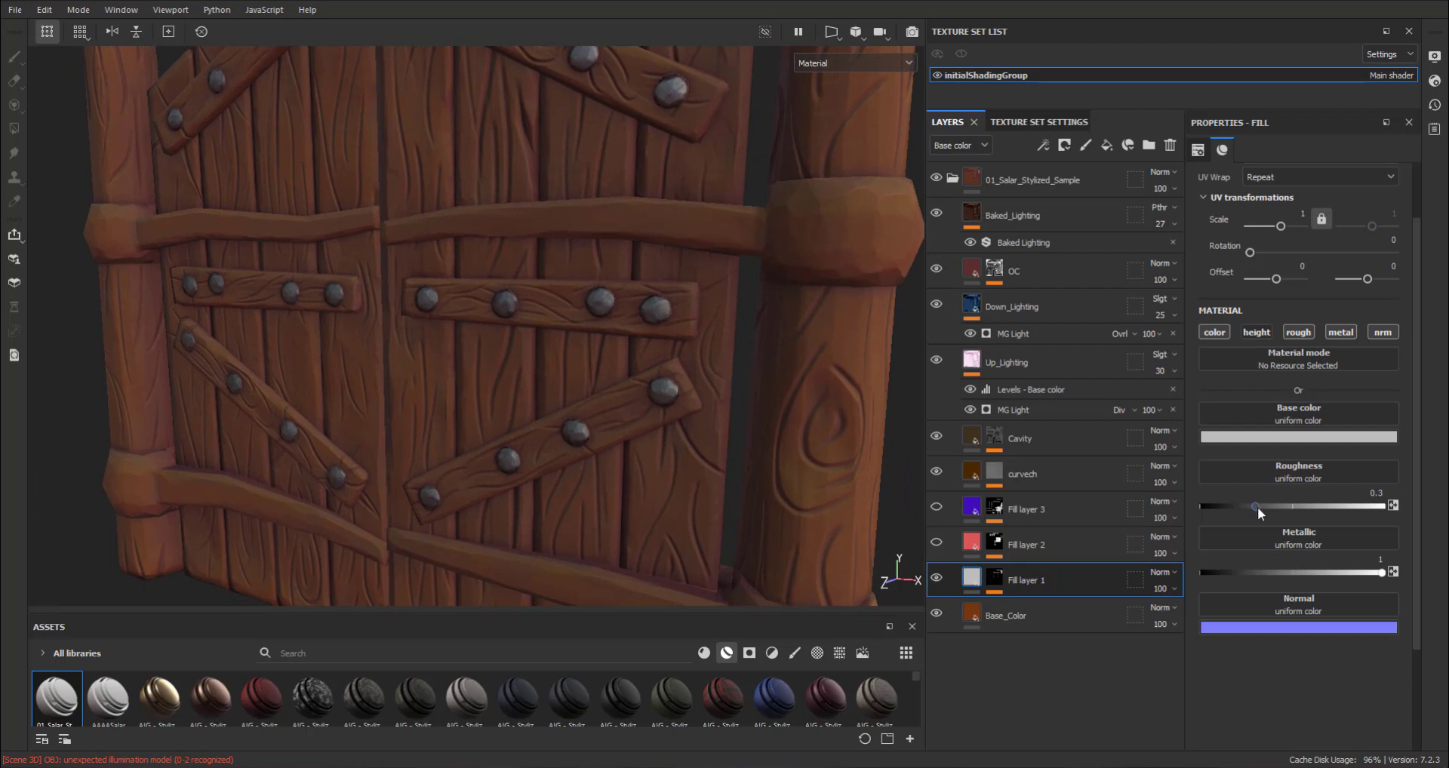
mouse_move(1257, 507)
mouse_down()
mouse_move(1333, 509)
mouse_move(1144, 504)
mouse_move(1220, 504)
mouse_up()
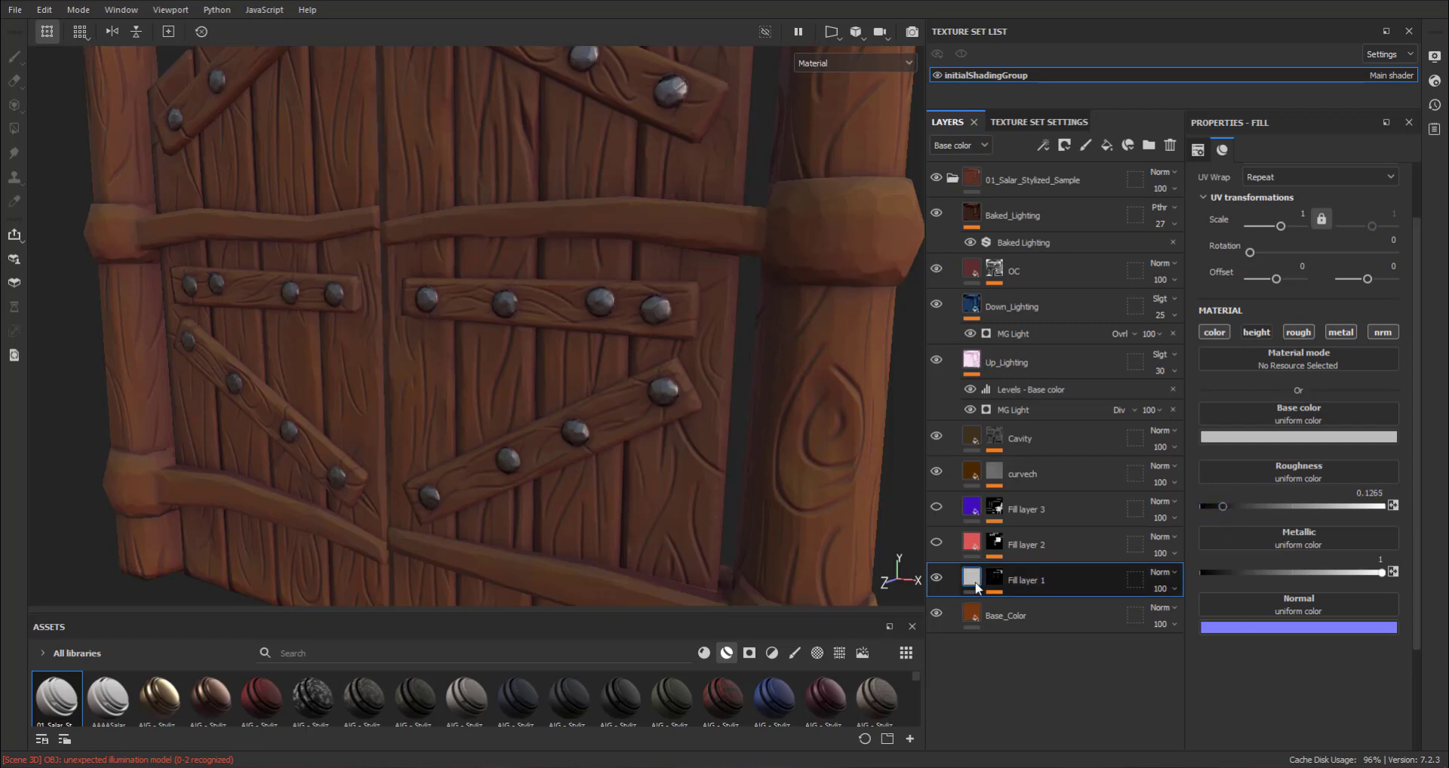
Step: Set the studs' base colour to a deep purple
click(1280, 437)
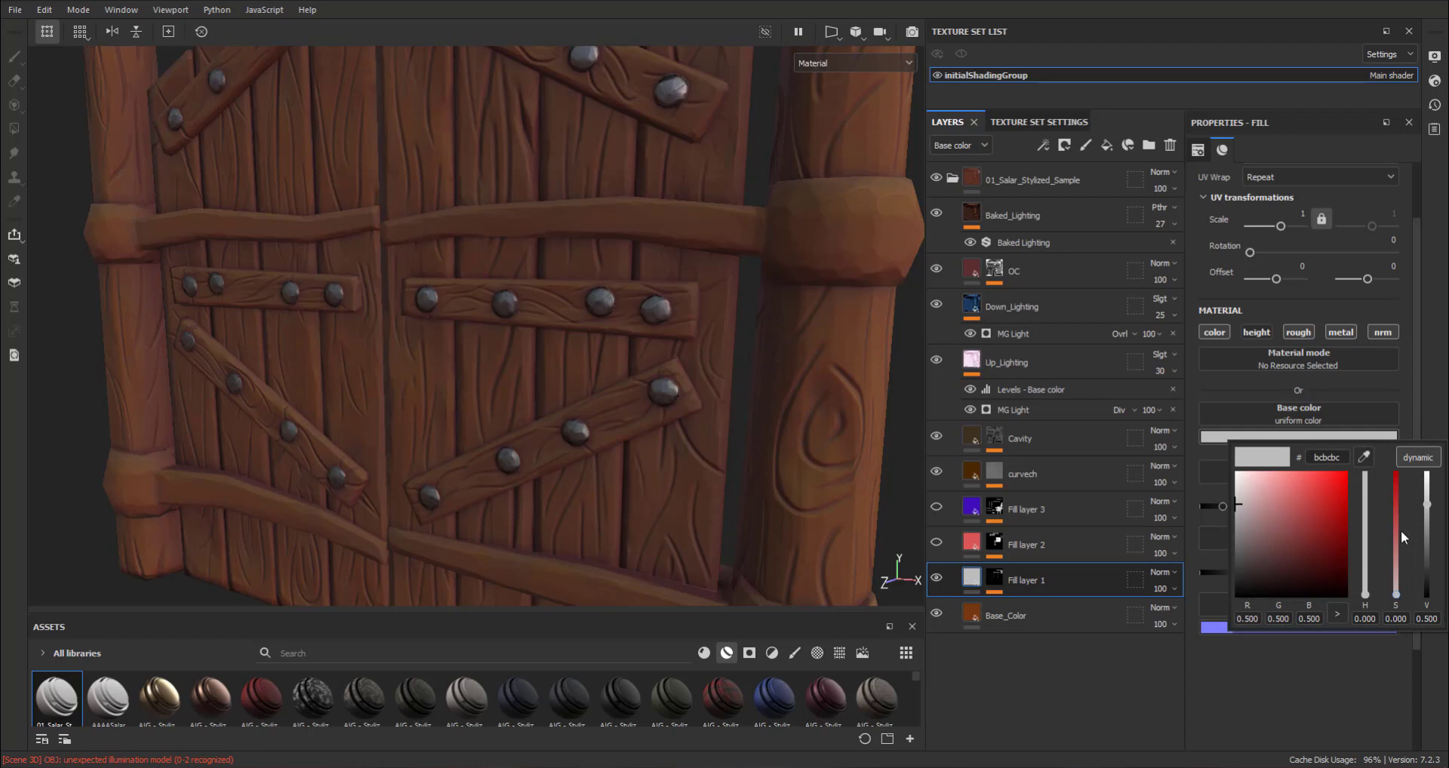
drag(1398, 531, 1412, 439)
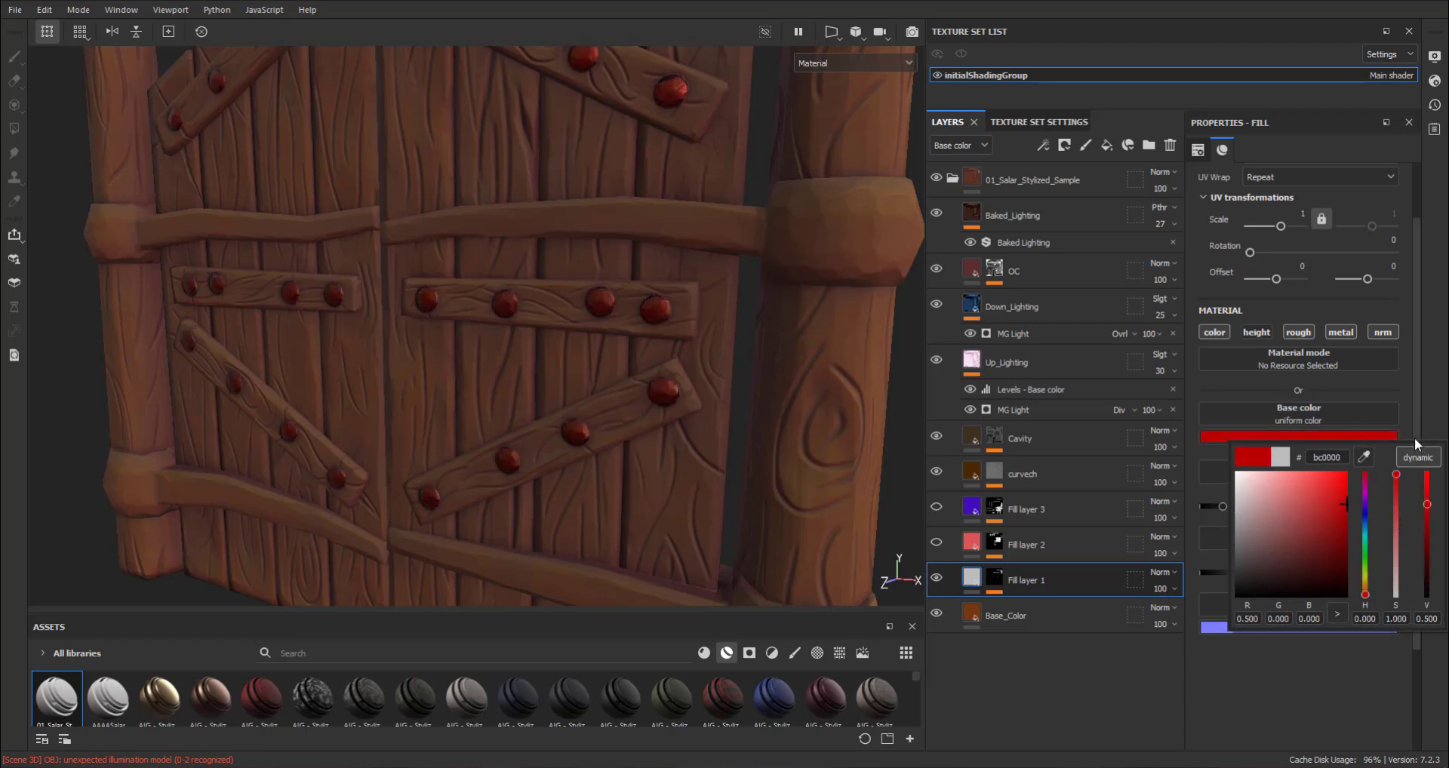
click(1365, 513)
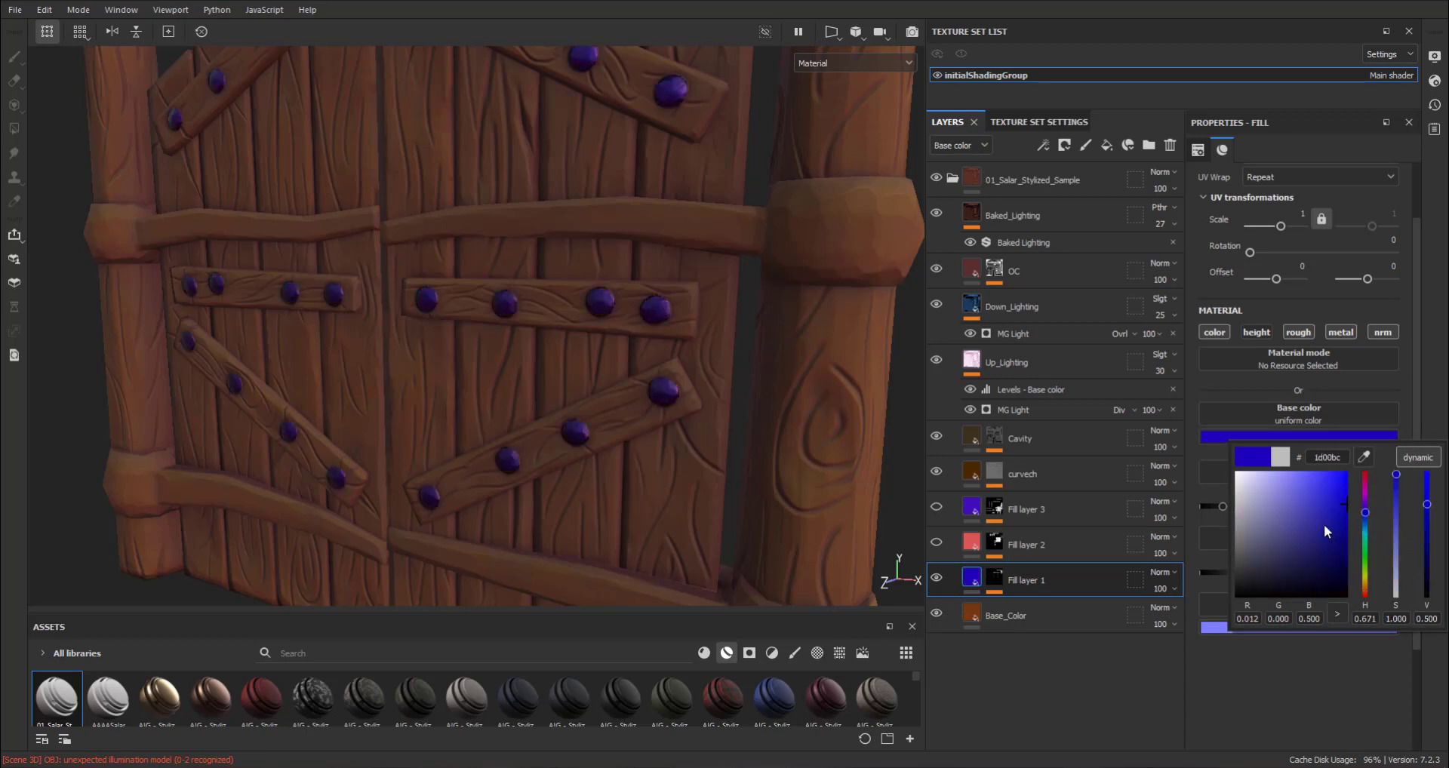
mouse_move(1323, 523)
mouse_down()
mouse_move(1309, 568)
mouse_move(1301, 545)
mouse_move(1261, 559)
mouse_move(1269, 545)
mouse_up()
mouse_move(278, 263)
alt+mouse_down()
mouse_move(646, 336)
mouse_move(435, 234)
mouse_move(440, 274)
mouse_move(592, 281)
mouse_move(591, 379)
mouse_move(582, 291)
alt+mouse_up()
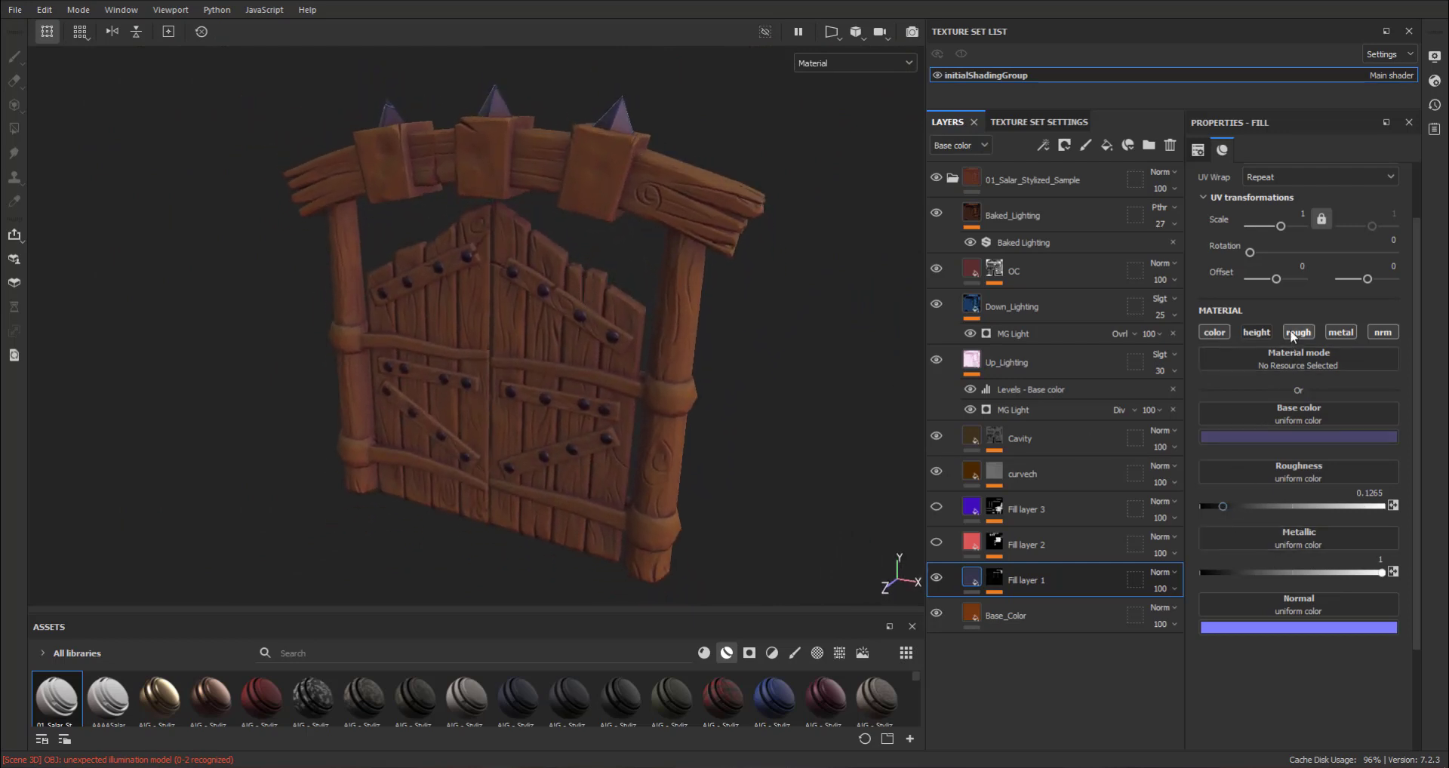
Step: Toggle the metallic and roughness channels off and on to compare the studs
click(1345, 330)
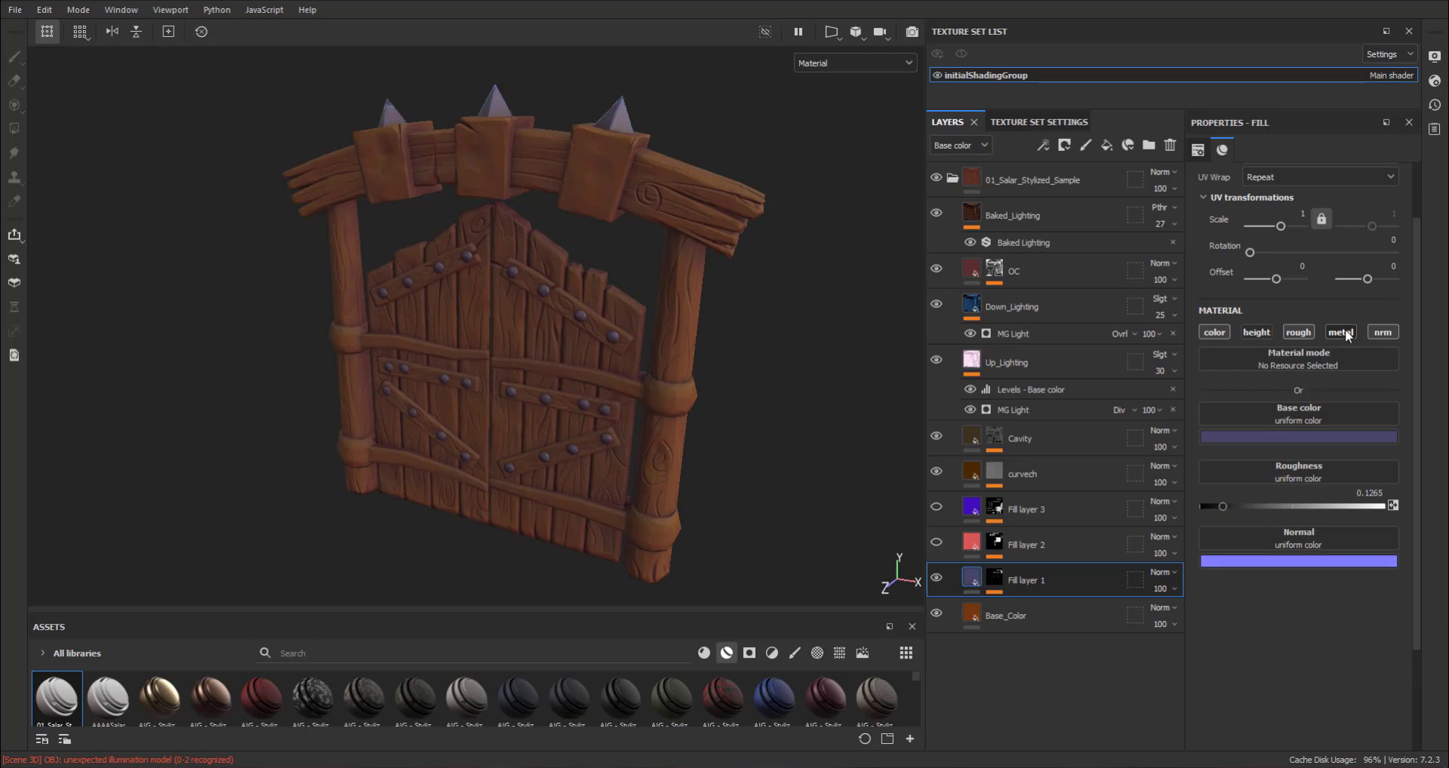
mouse_move(664, 272)
alt+mouse_down()
mouse_move(737, 314)
mouse_move(751, 343)
mouse_move(709, 338)
alt+mouse_up()
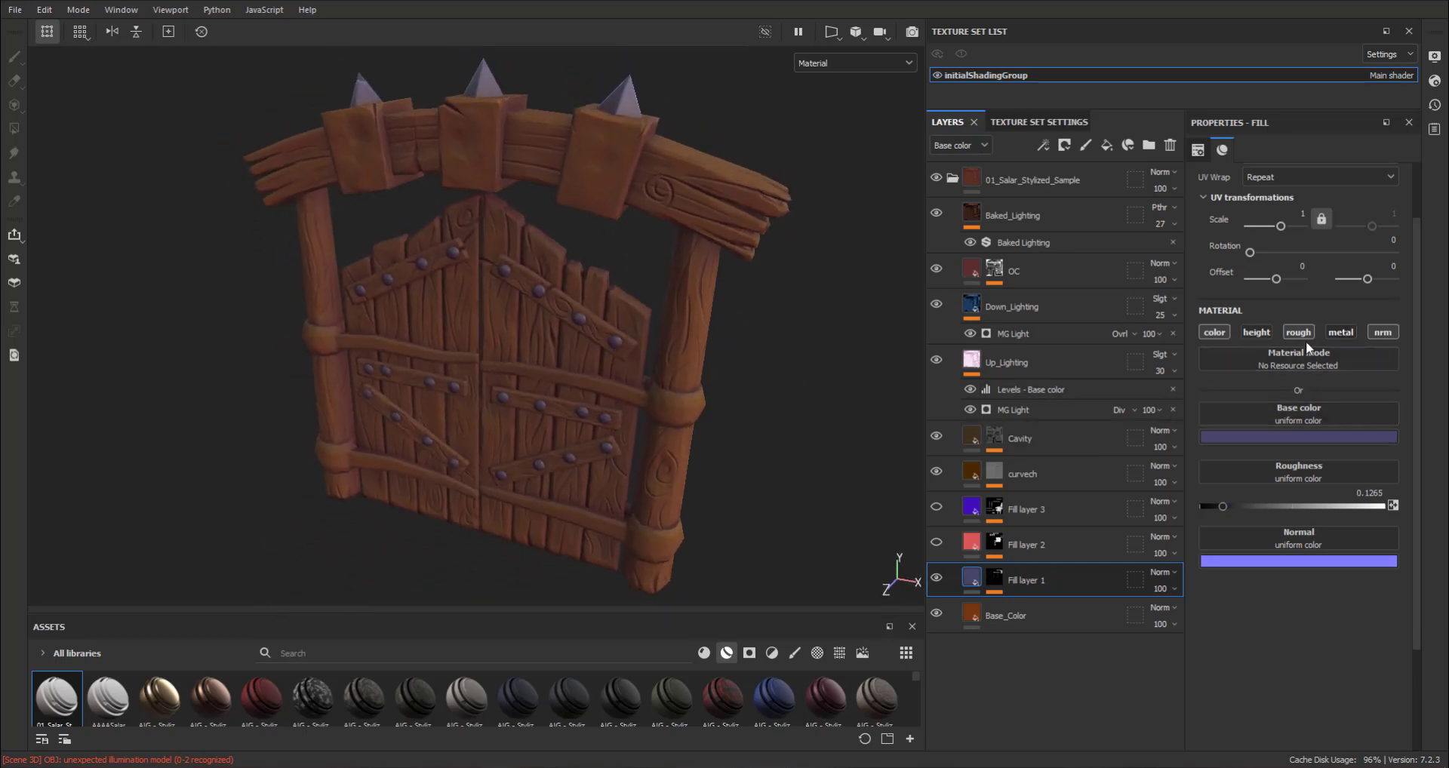
click(1342, 333)
click(1344, 335)
click(1344, 335)
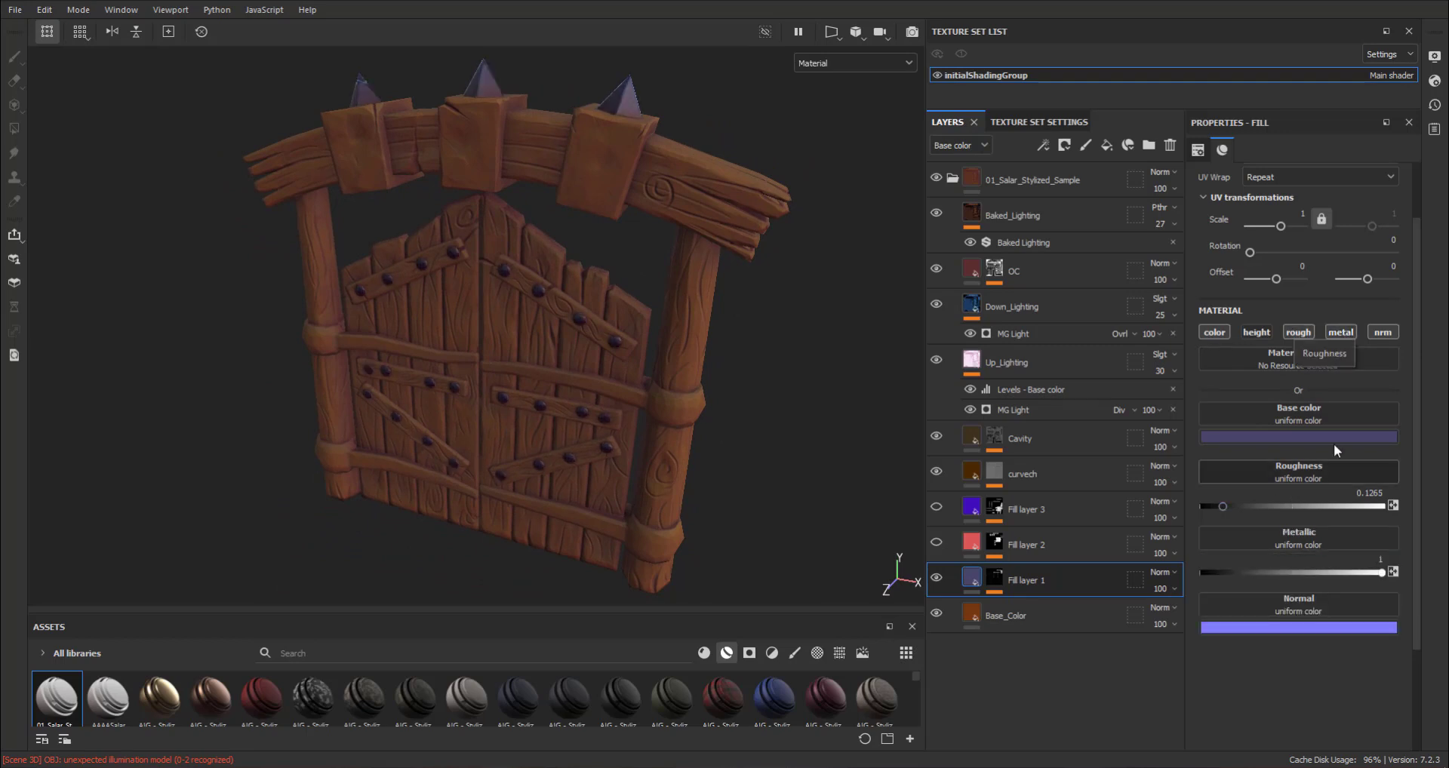
click(1300, 333)
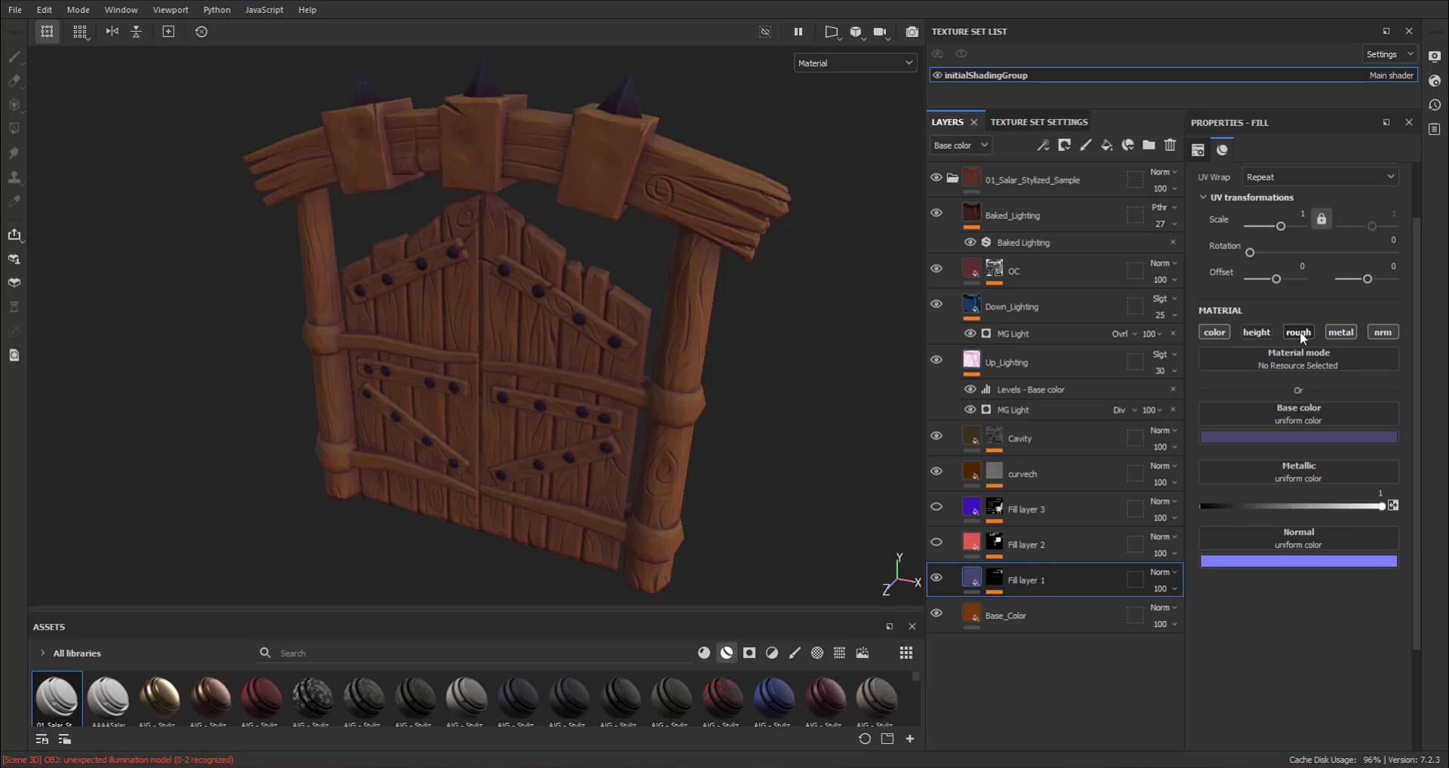
click(1334, 335)
click(1334, 335)
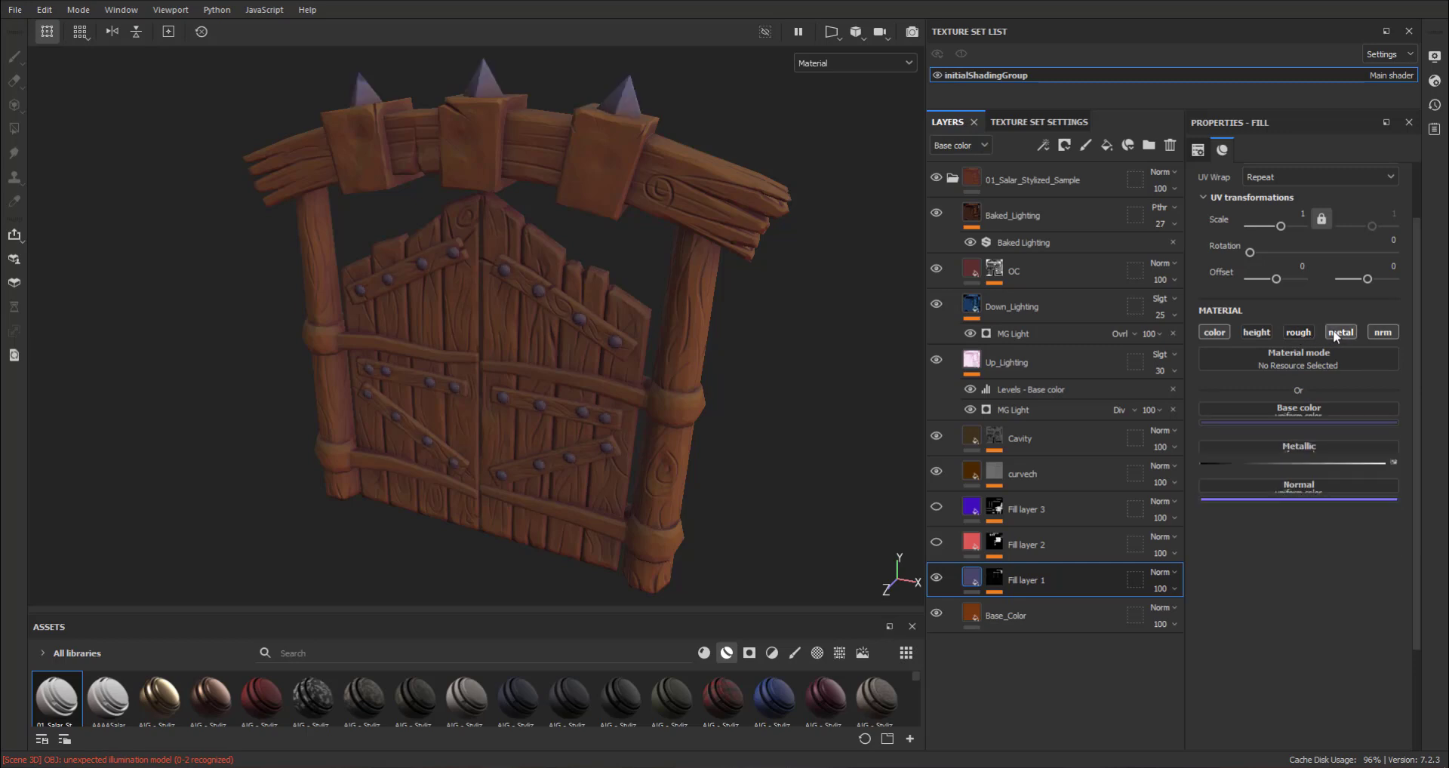
click(1298, 333)
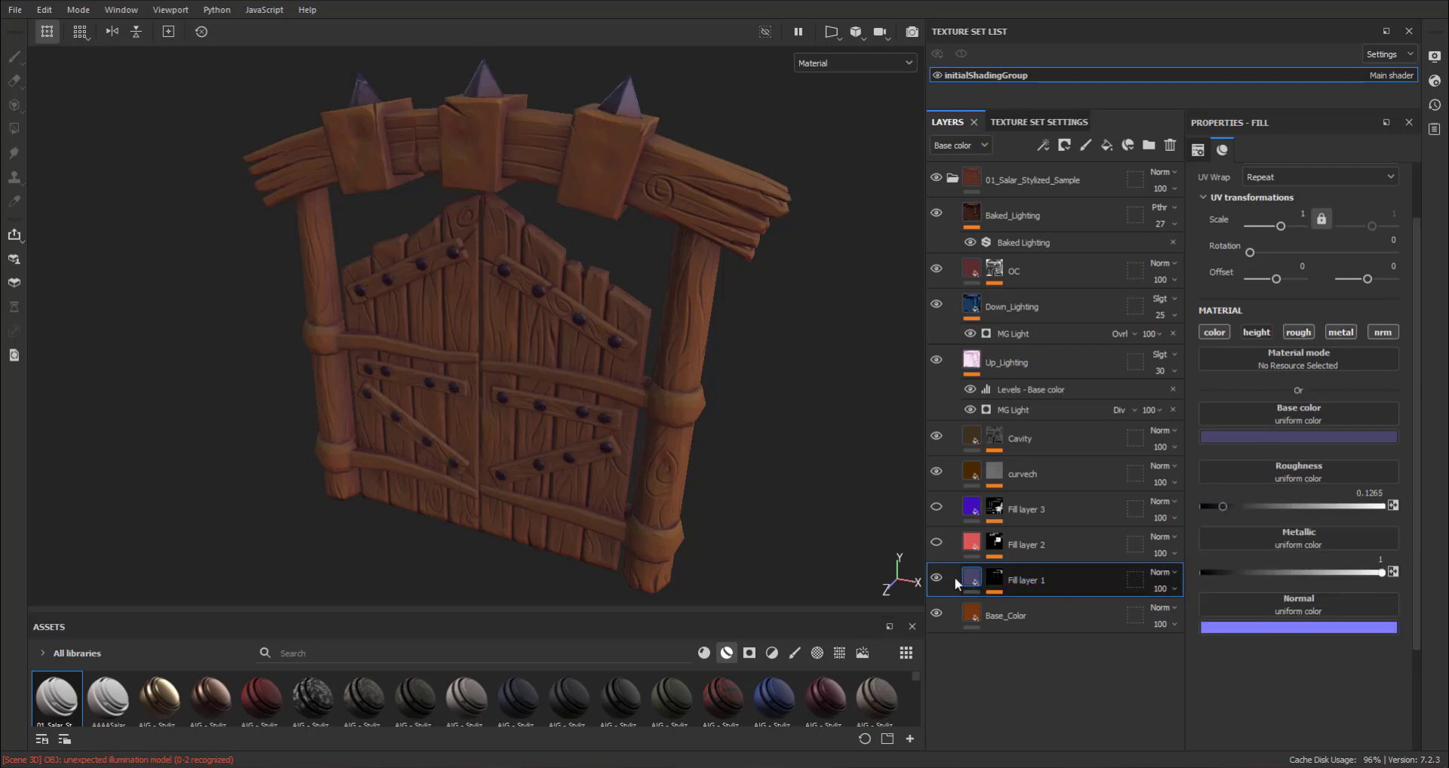
Step: Brighten the studs' colour to lavender 7876ad
click(1295, 438)
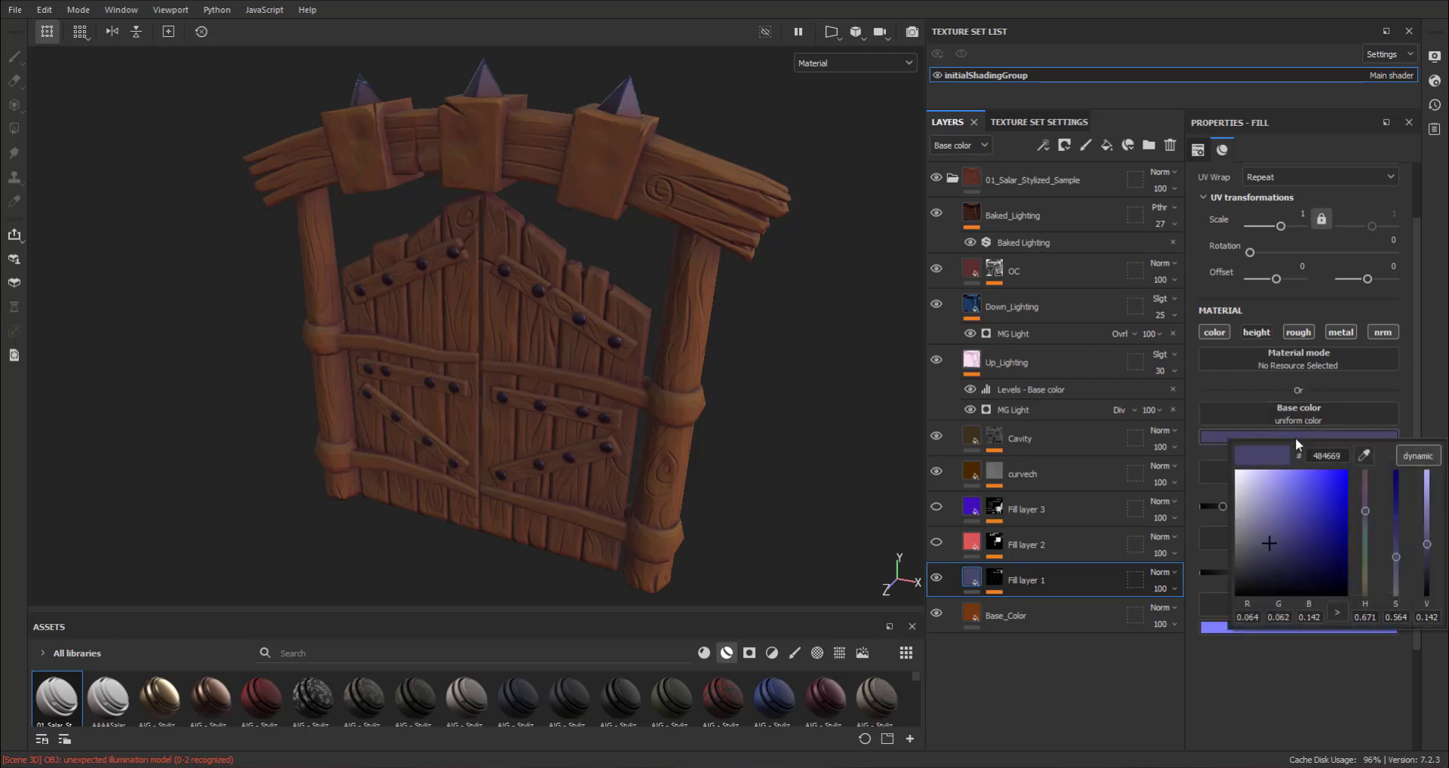
drag(1426, 543, 1426, 513)
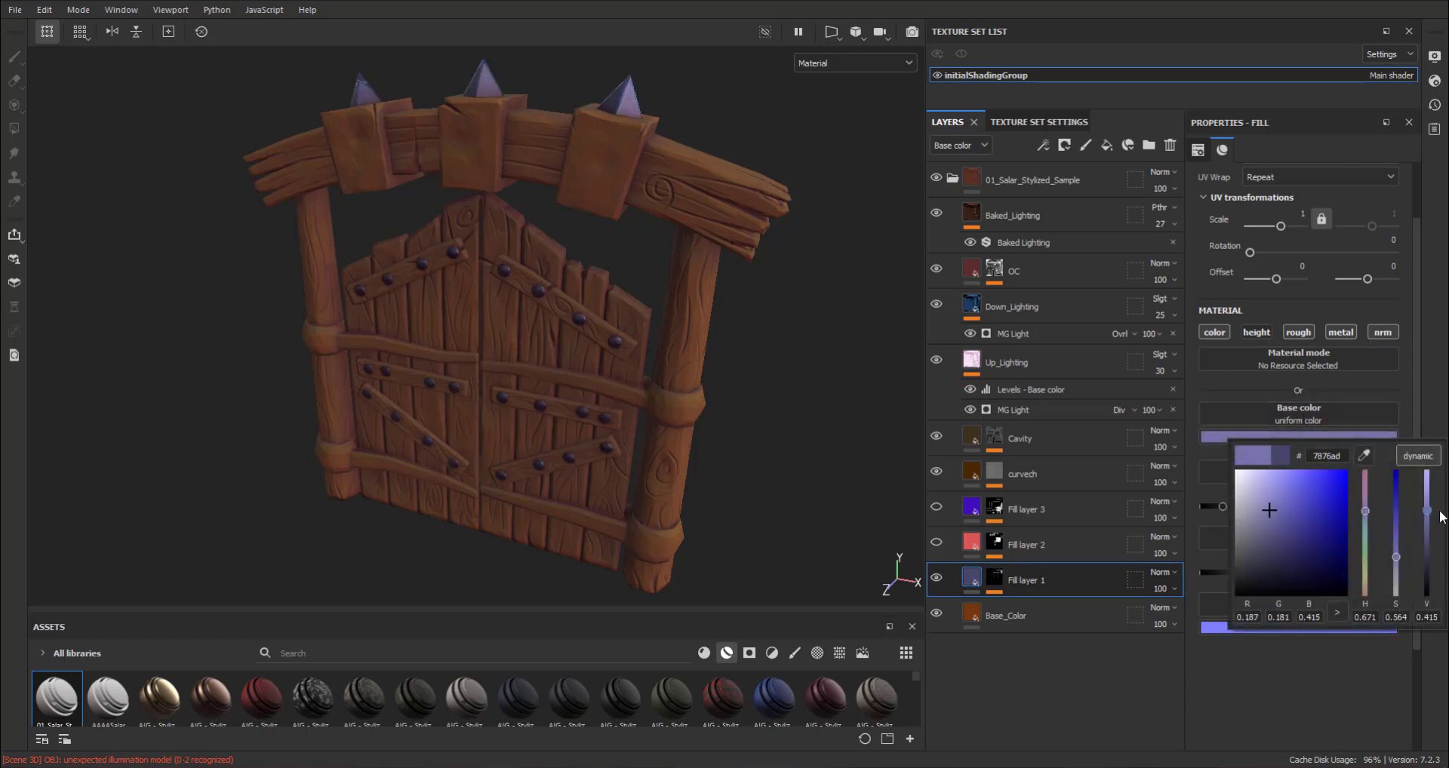
mouse_move(770, 395)
alt+mouse_down()
mouse_move(789, 265)
mouse_move(792, 351)
alt+mouse_up()
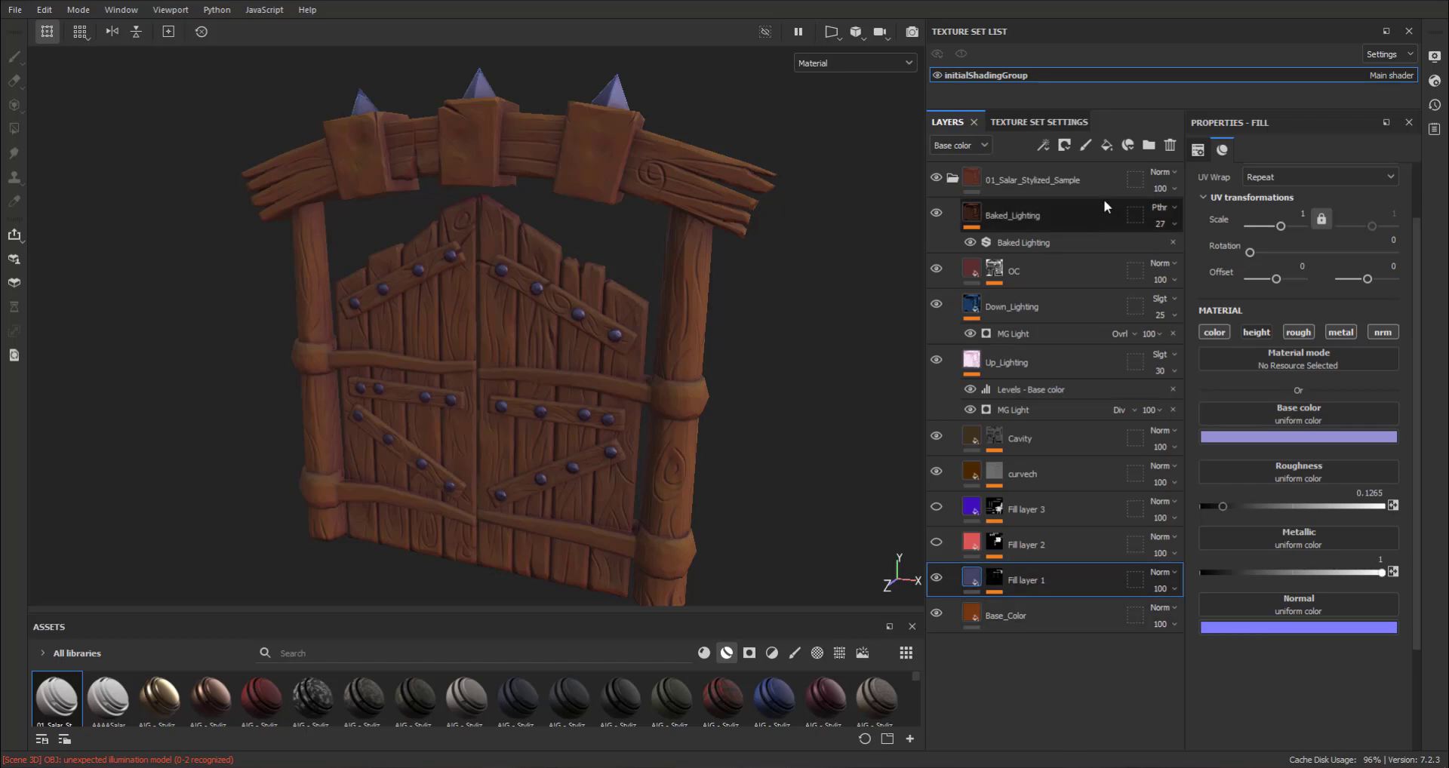
Step: Select and show Fill layer 2, then shift its base colour to dark navy
click(940, 550)
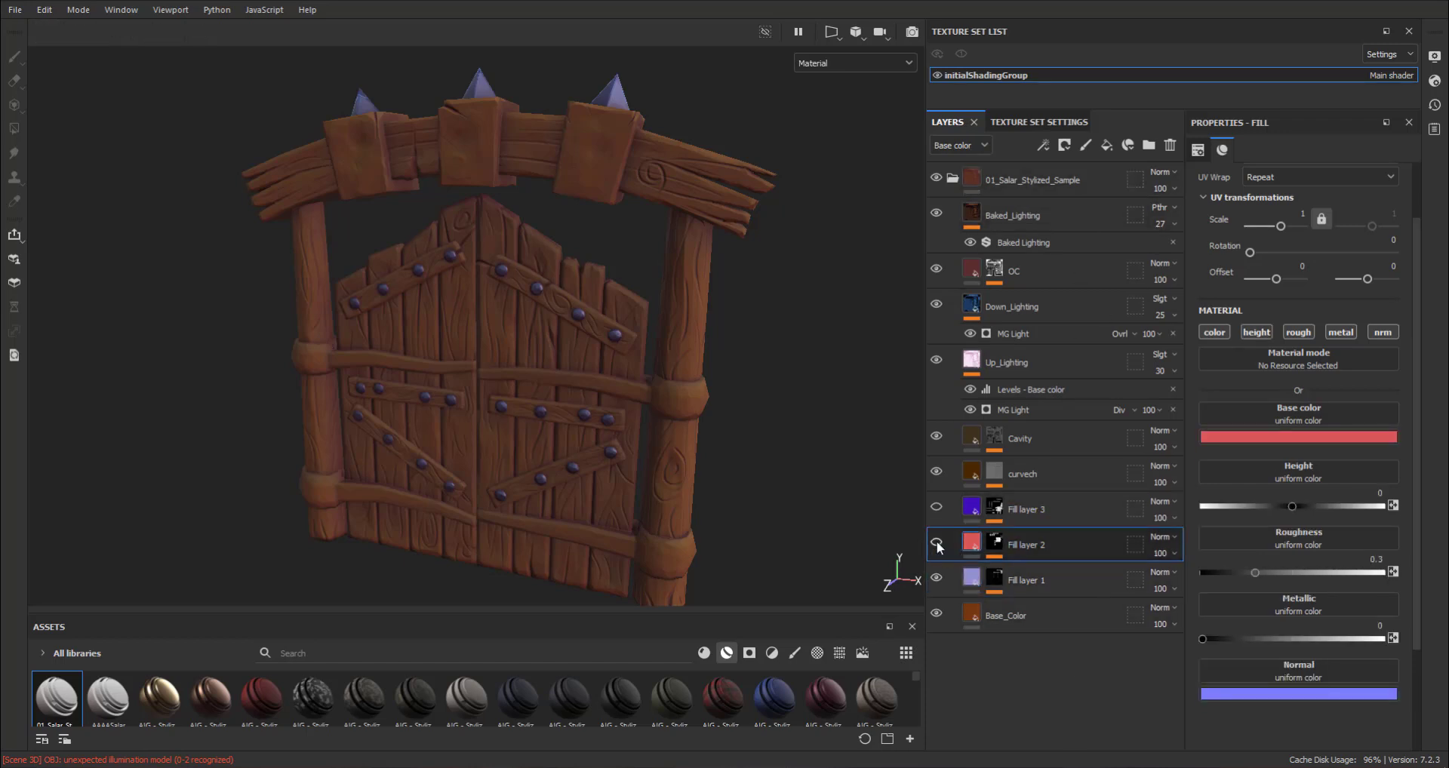
click(936, 541)
mouse_move(786, 293)
alt+mouse_down()
mouse_move(765, 258)
mouse_move(714, 264)
mouse_move(712, 285)
alt+mouse_up()
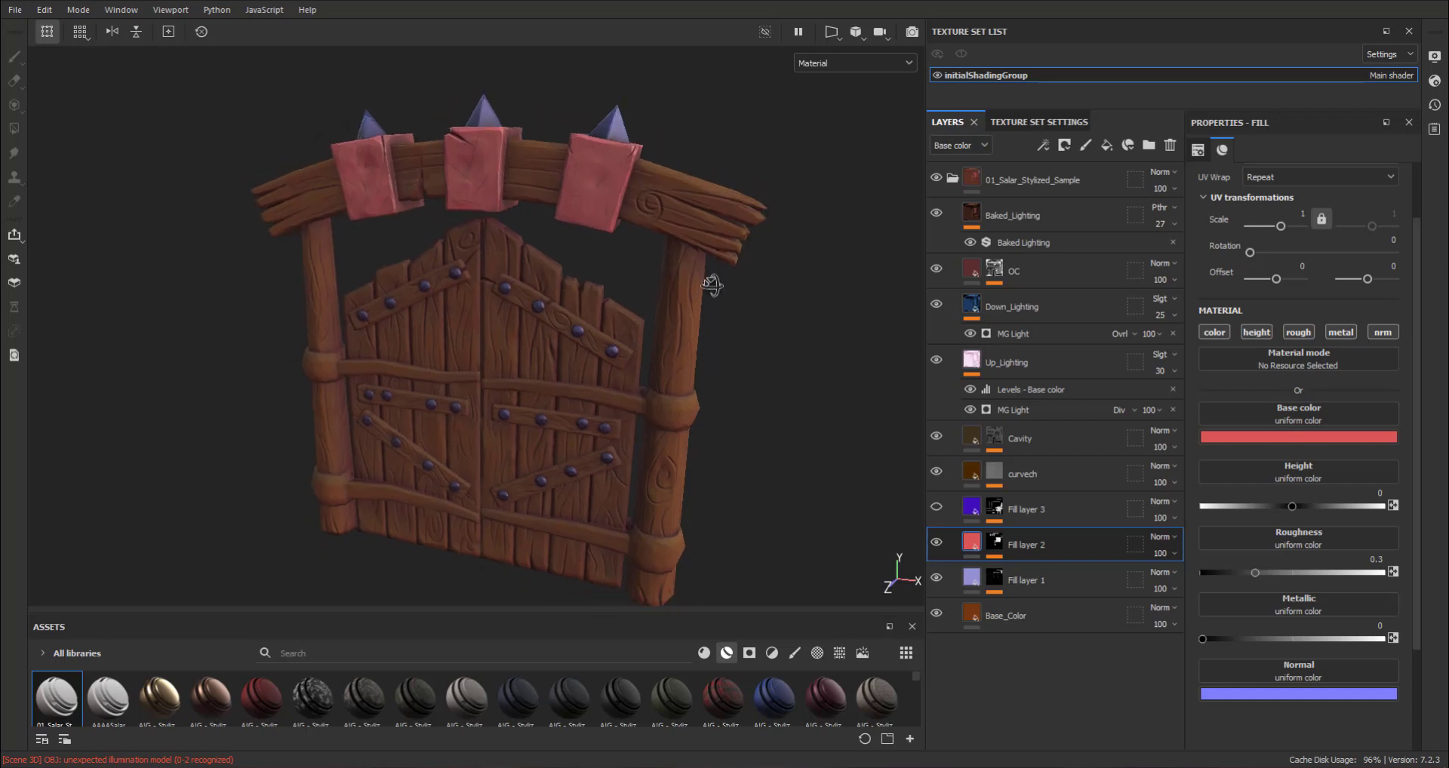
click(1057, 542)
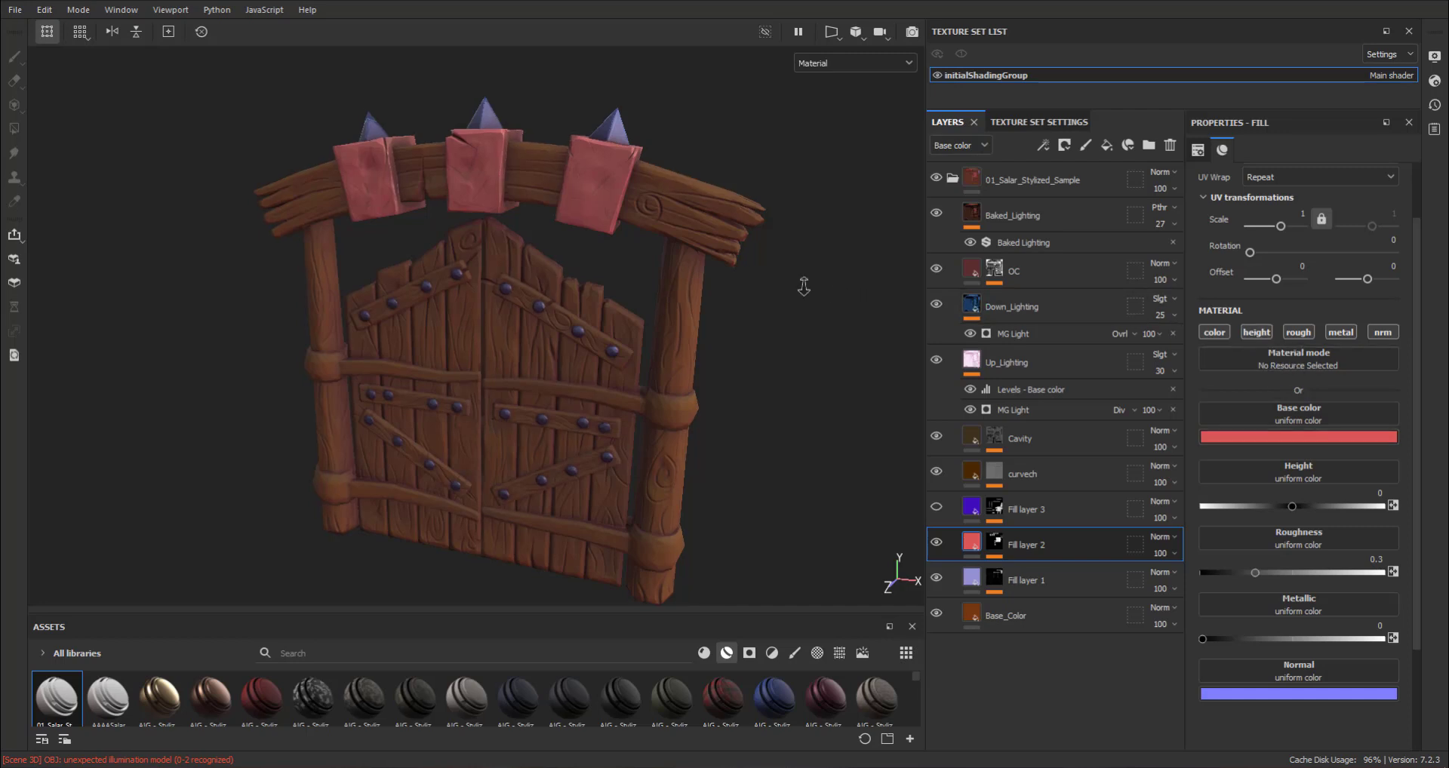
mouse_move(769, 257)
alt+mouse_down()
mouse_move(757, 429)
mouse_move(860, 504)
alt+mouse_up()
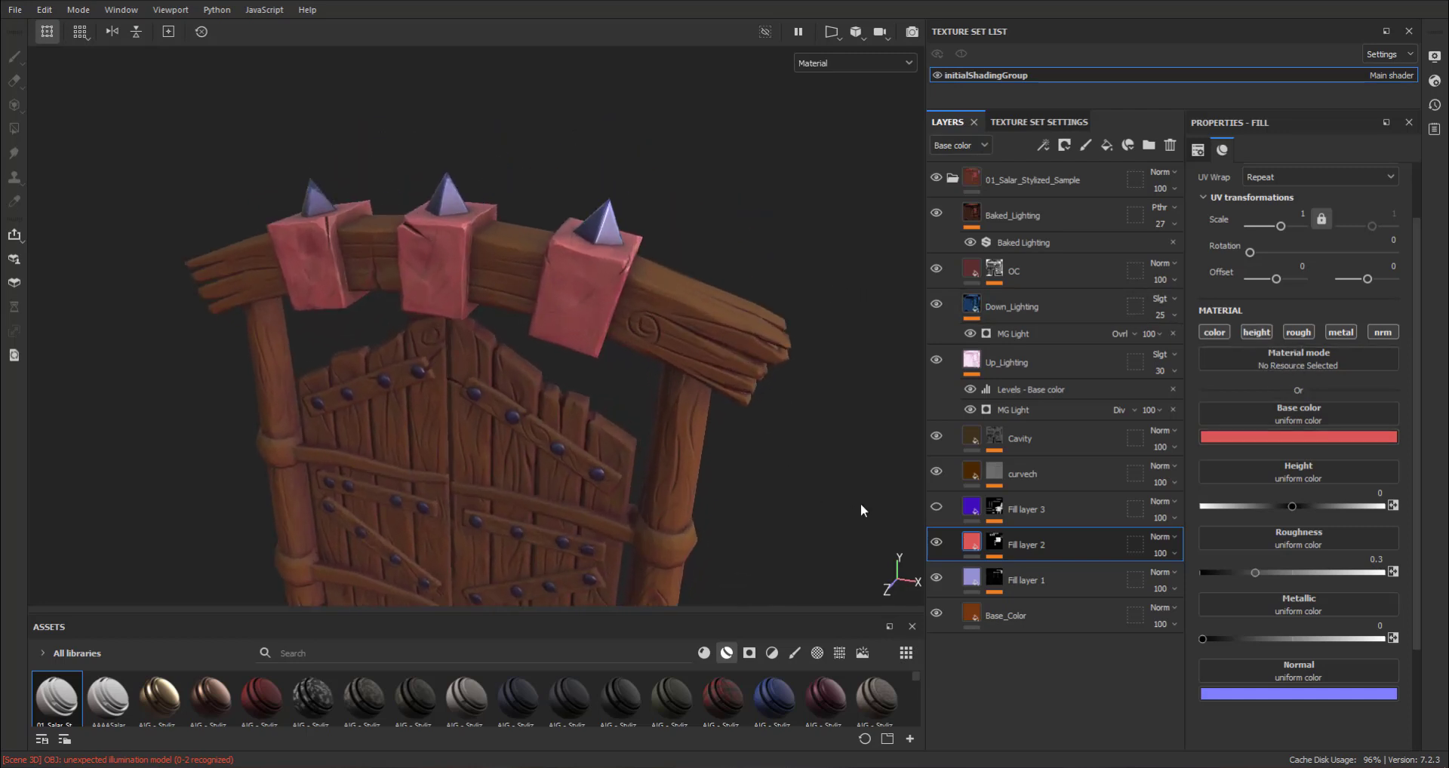
click(1307, 438)
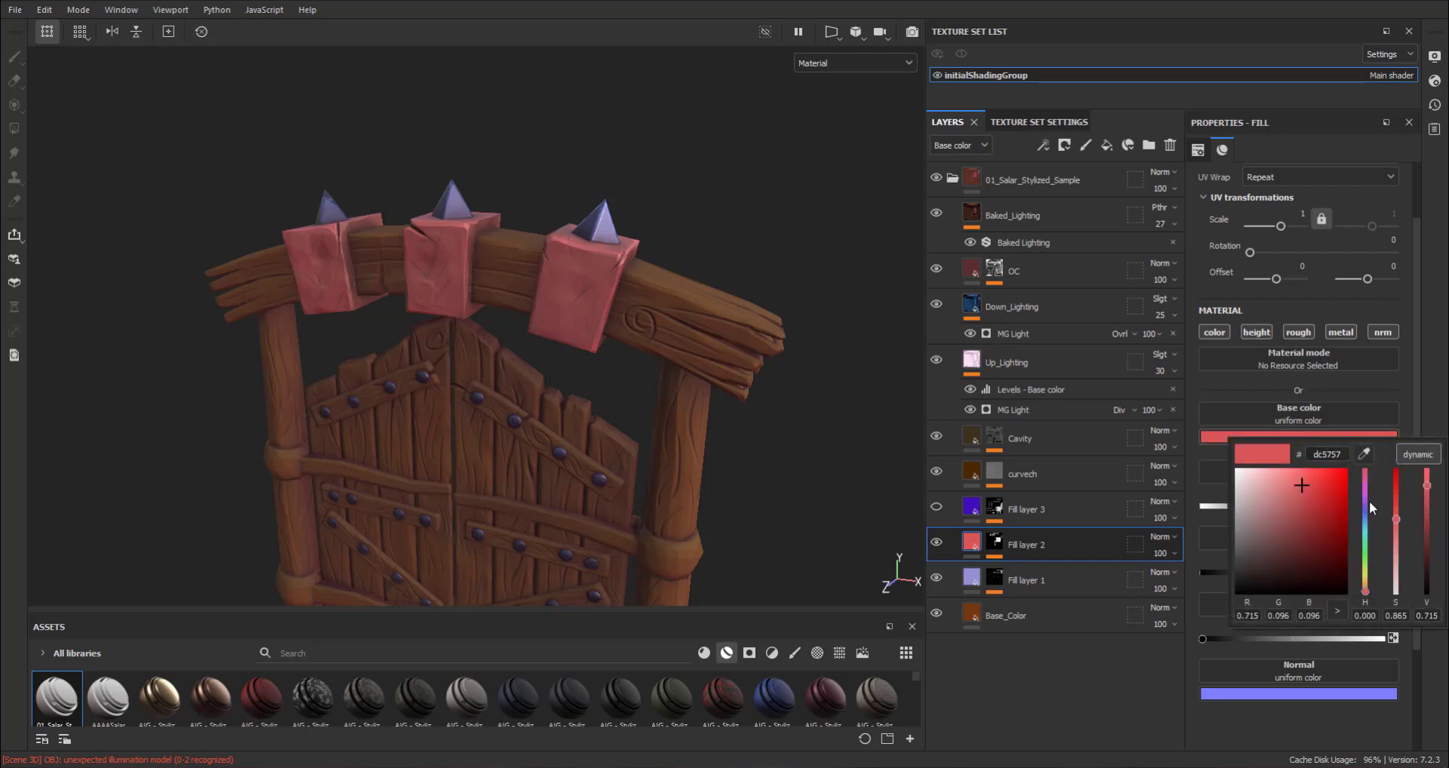
mouse_move(1366, 501)
mouse_down()
mouse_move(1286, 588)
mouse_move(1301, 573)
mouse_up()
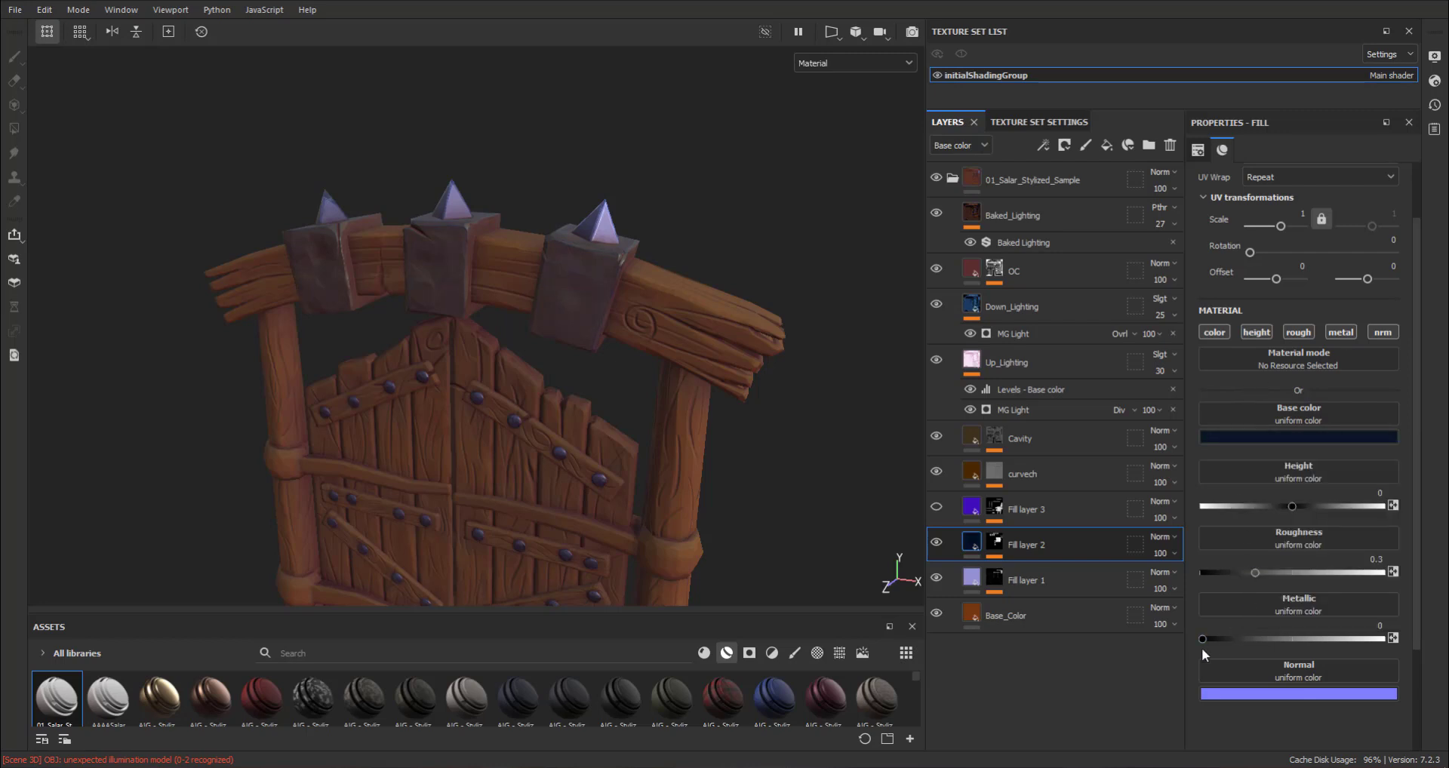
Step: Set Fill layer 2's Metallic to 0.6327
drag(1207, 639, 1388, 639)
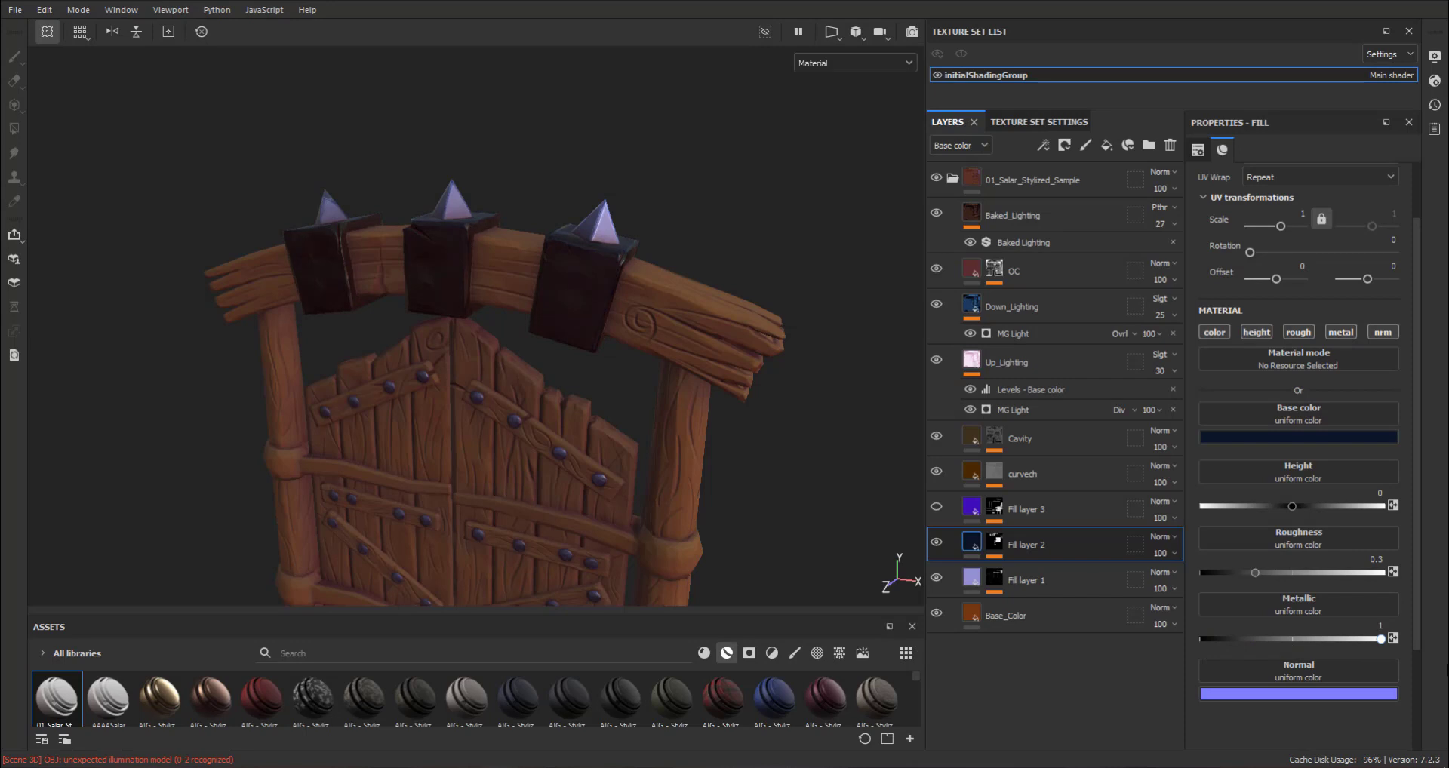
click(1316, 639)
mouse_move(830, 393)
alt+mouse_down()
mouse_move(639, 250)
mouse_move(702, 419)
alt+mouse_up()
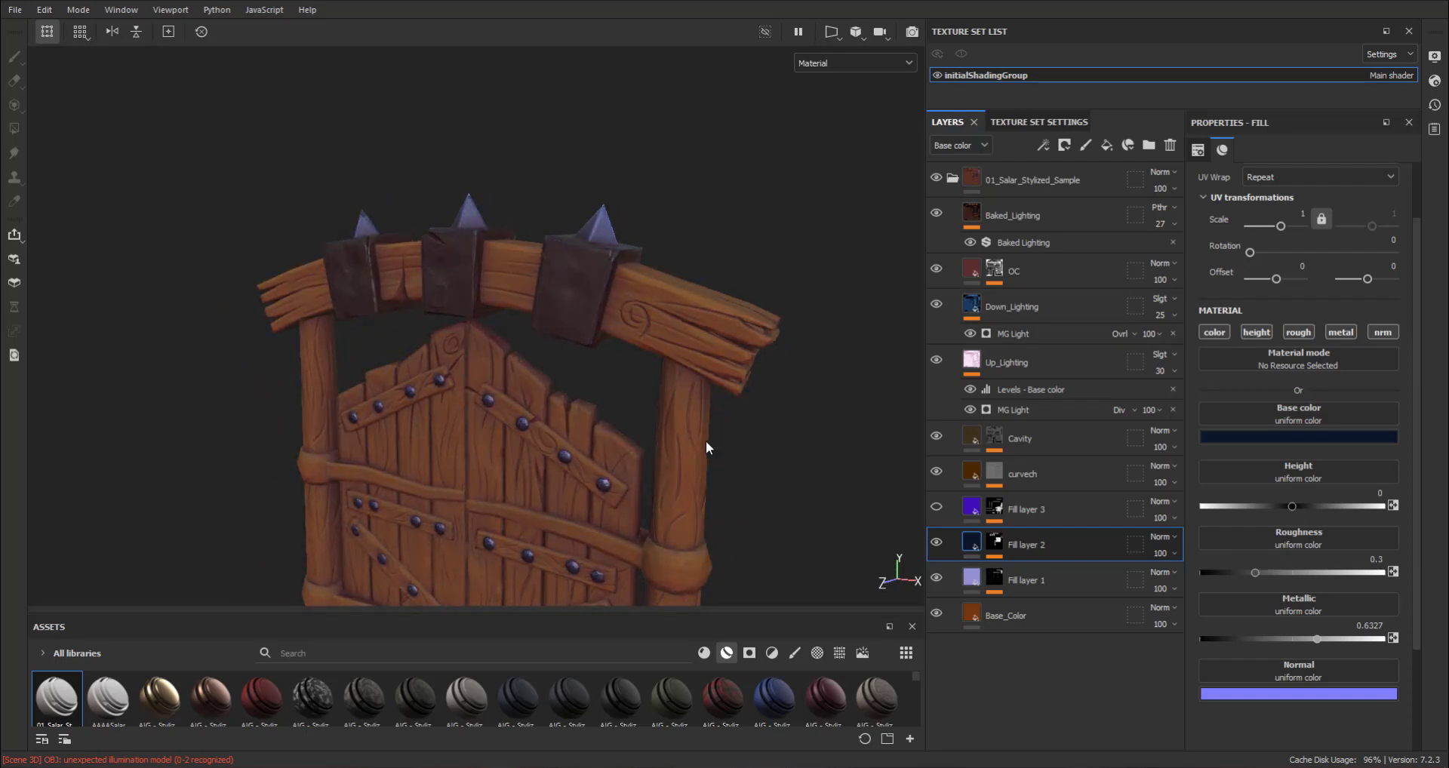
mouse_move(704, 441)
alt+mouse_down()
mouse_move(679, 375)
mouse_move(690, 407)
alt+mouse_up()
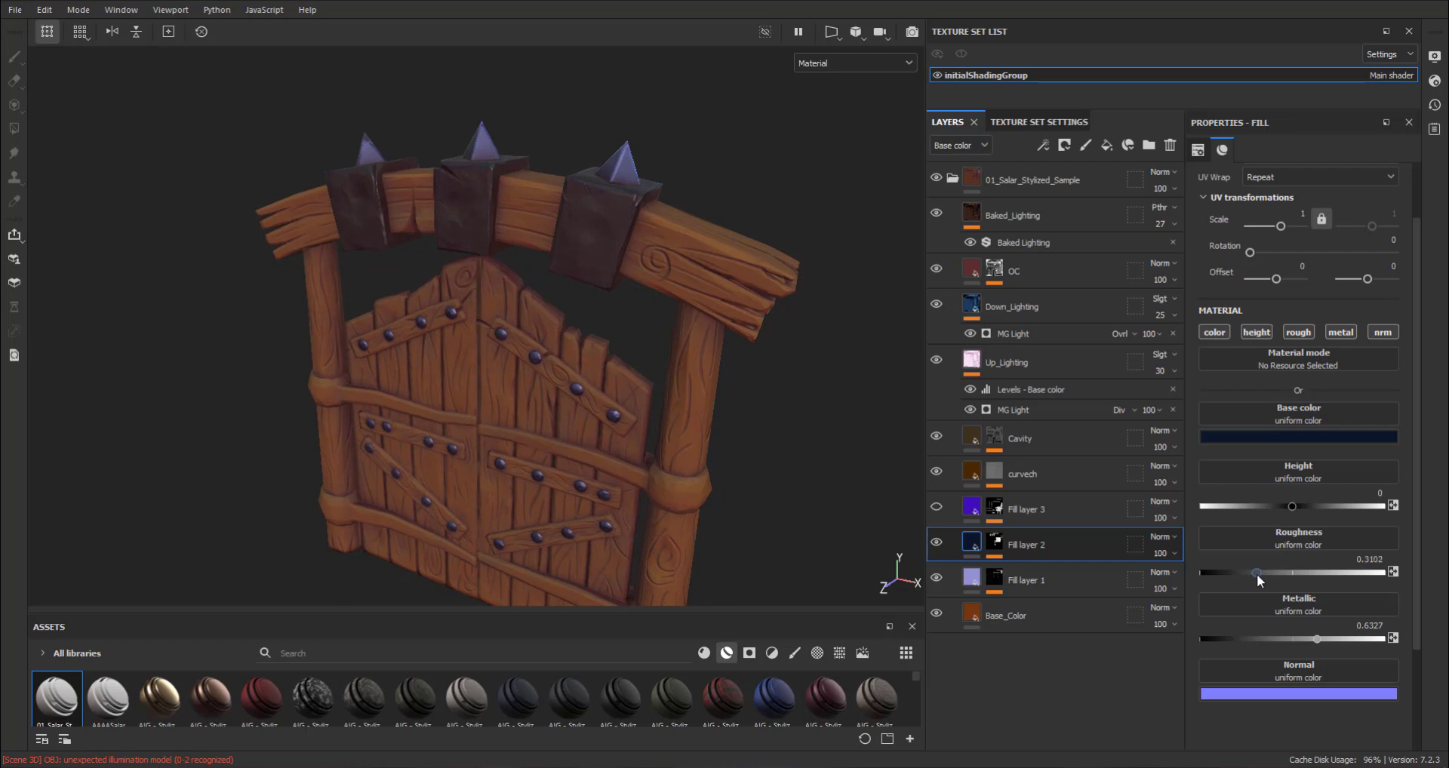
Step: Lower Roughness to 0.0898 and turn off the fill's height channel
mouse_move(1256, 573)
mouse_down()
mouse_move(1197, 572)
mouse_move(1216, 572)
mouse_up()
mouse_move(890, 468)
alt+mouse_down()
mouse_move(847, 387)
mouse_move(705, 374)
mouse_move(646, 437)
mouse_move(573, 422)
alt+mouse_up()
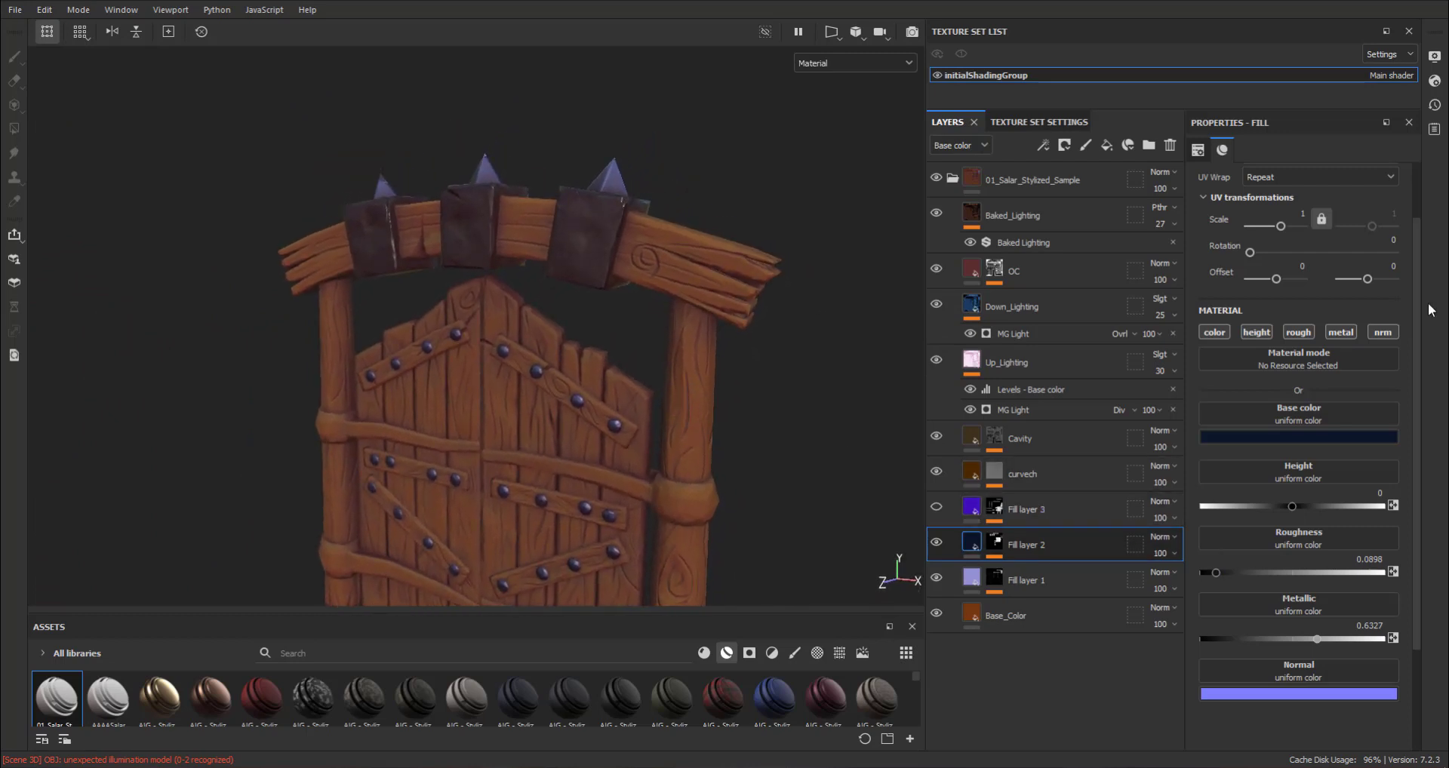
click(1255, 332)
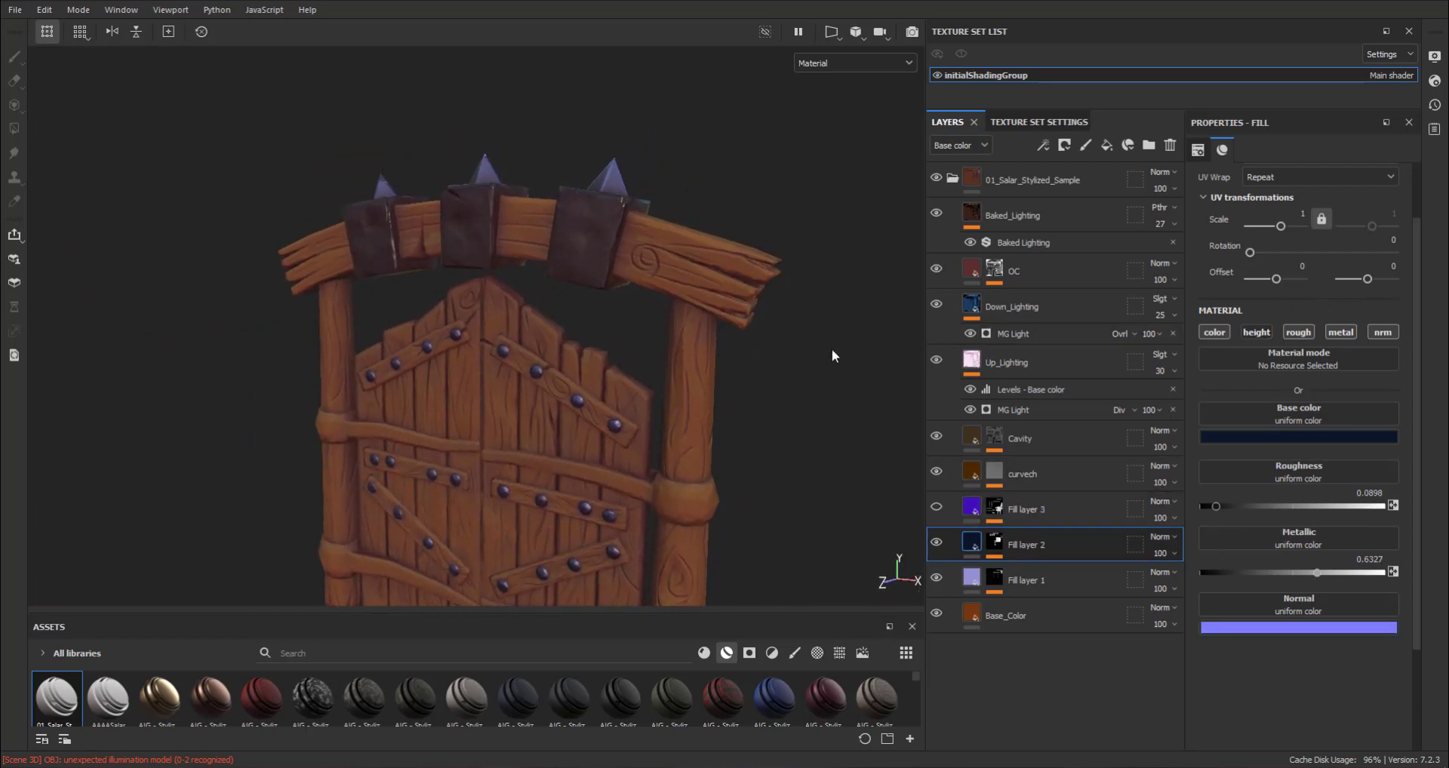
alt+drag(832, 348, 860, 355)
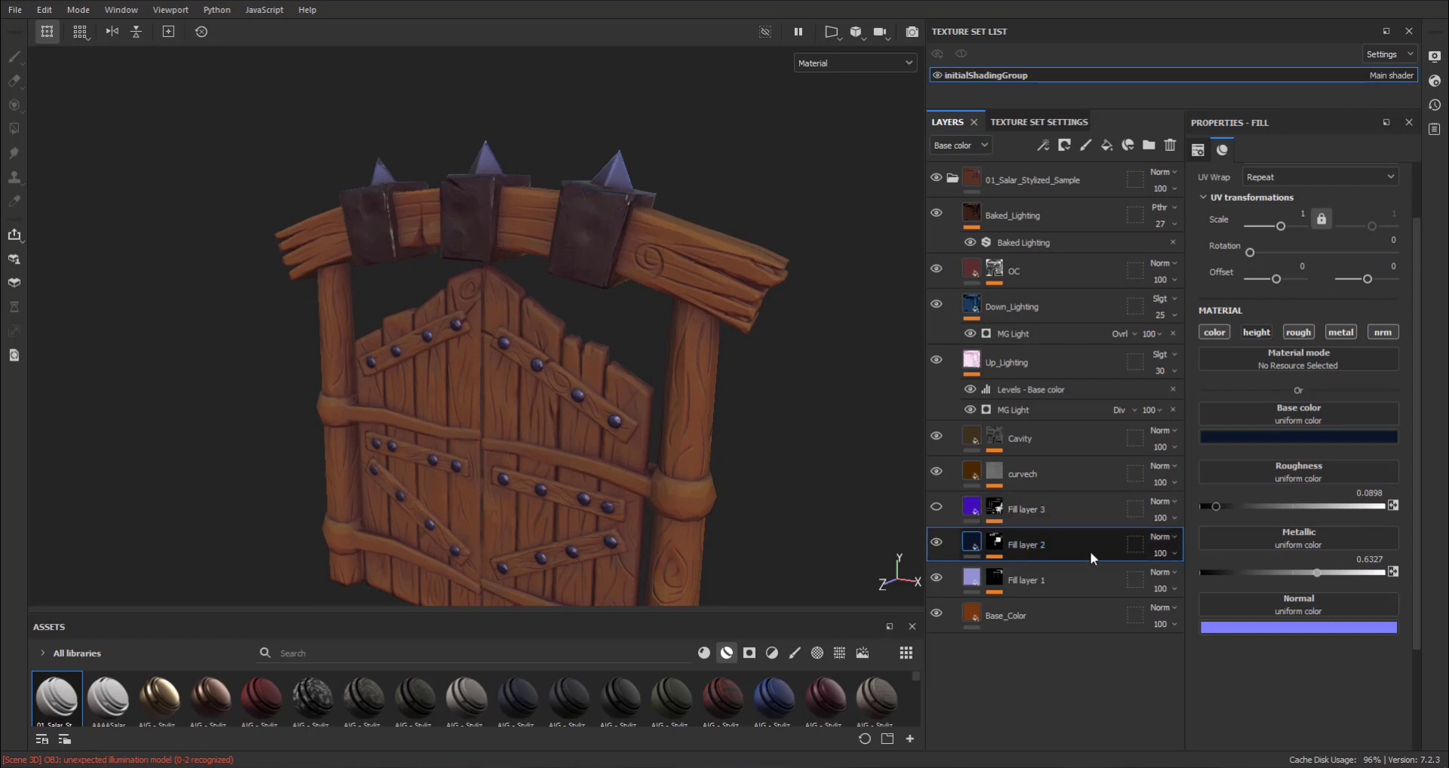
Step: Show Fill layer 3 and eyedrop Fill layer 2's dark blue into its base colour
click(1082, 504)
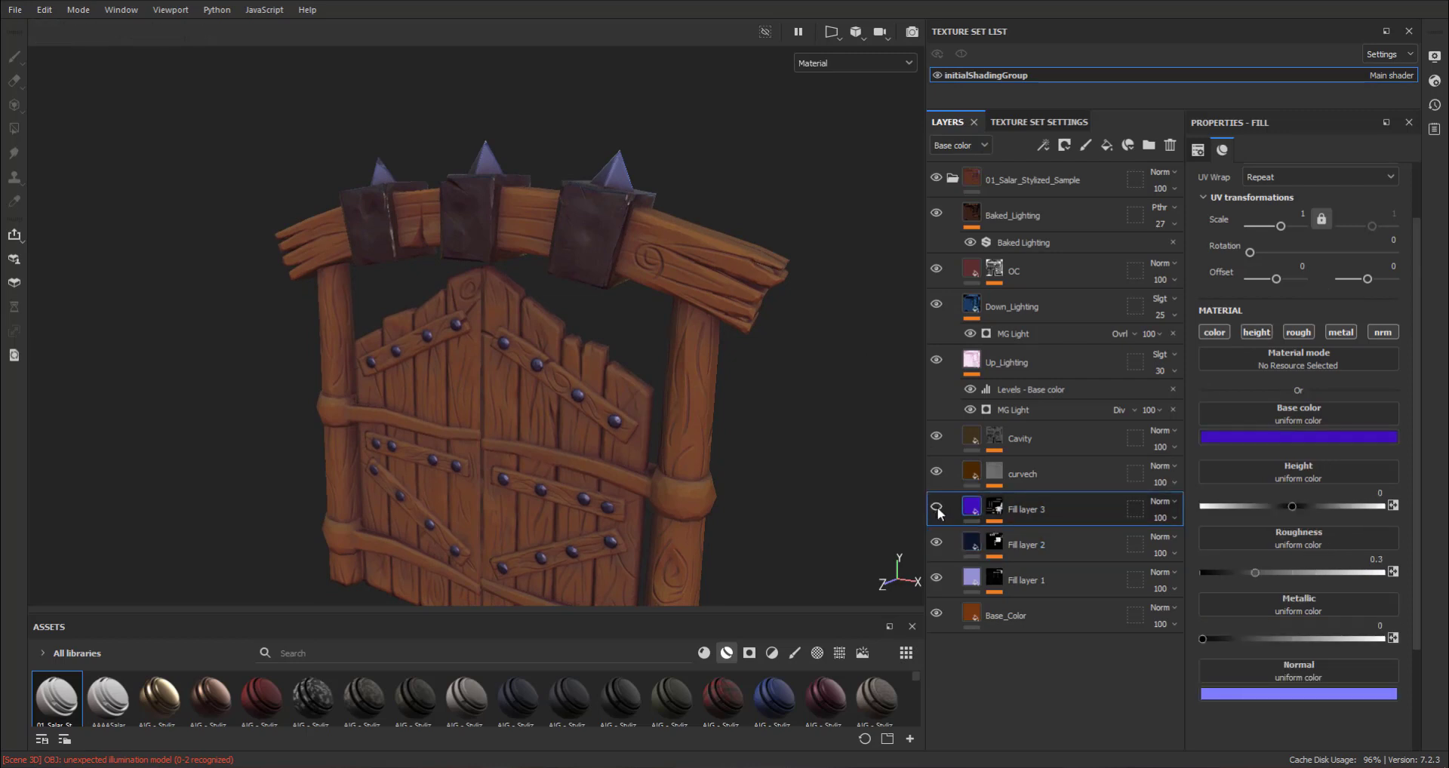
click(937, 511)
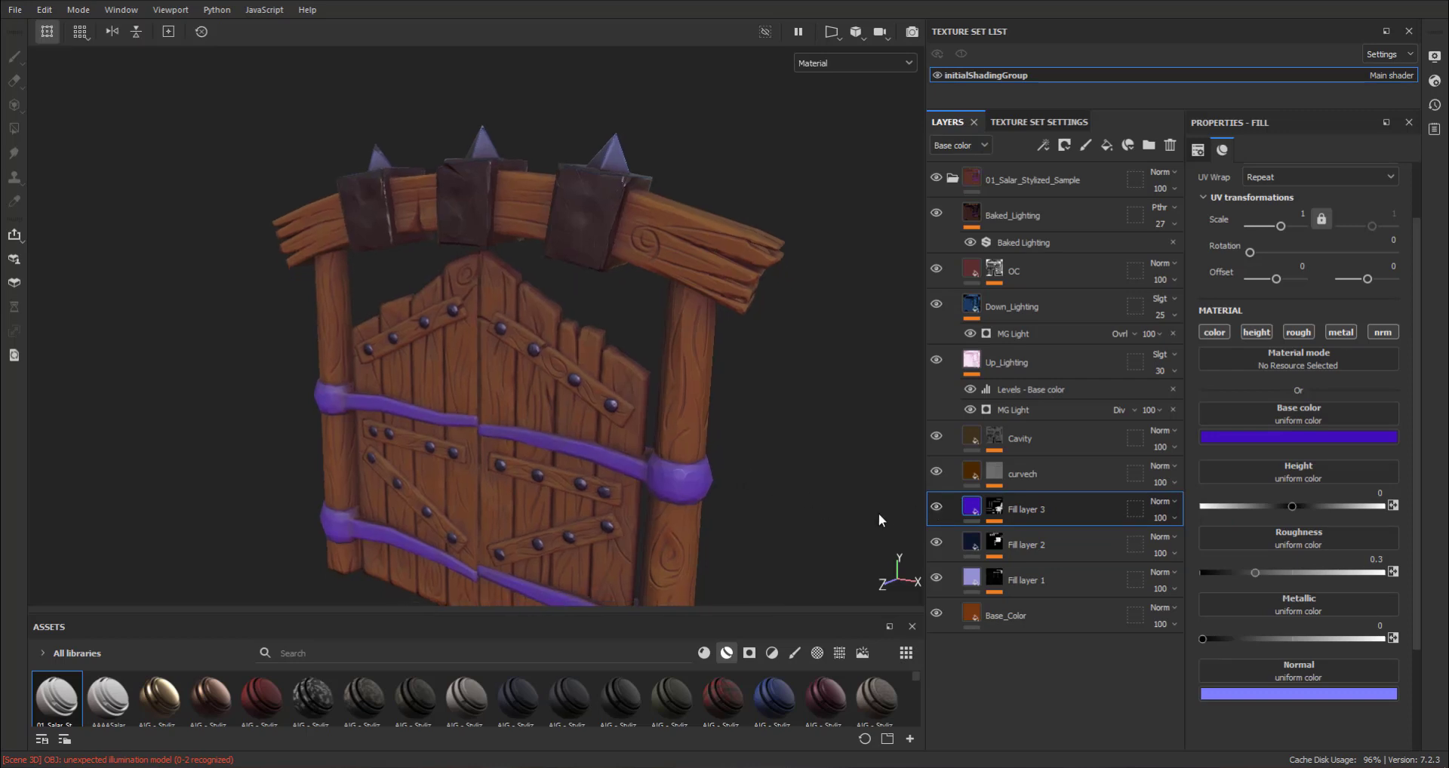
click(1294, 440)
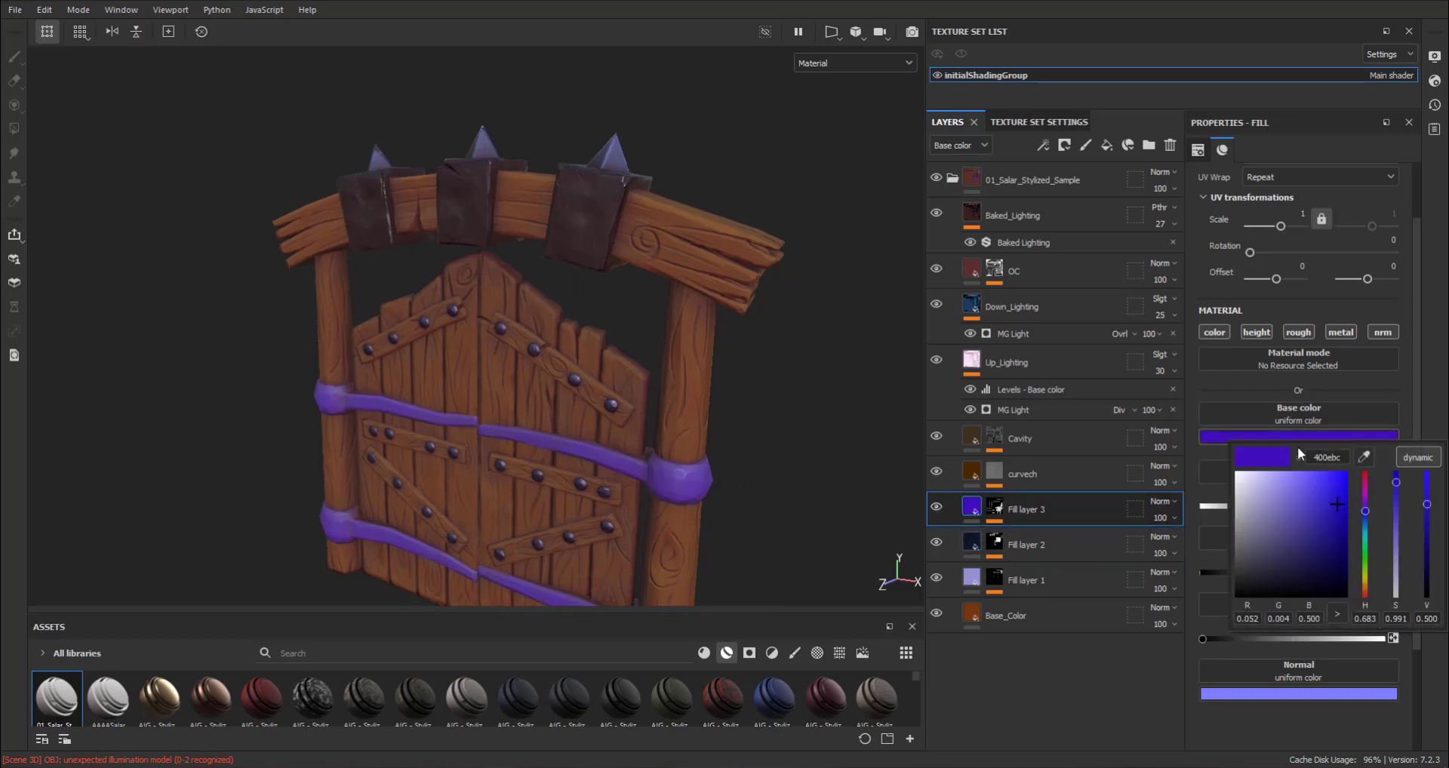
click(1365, 457)
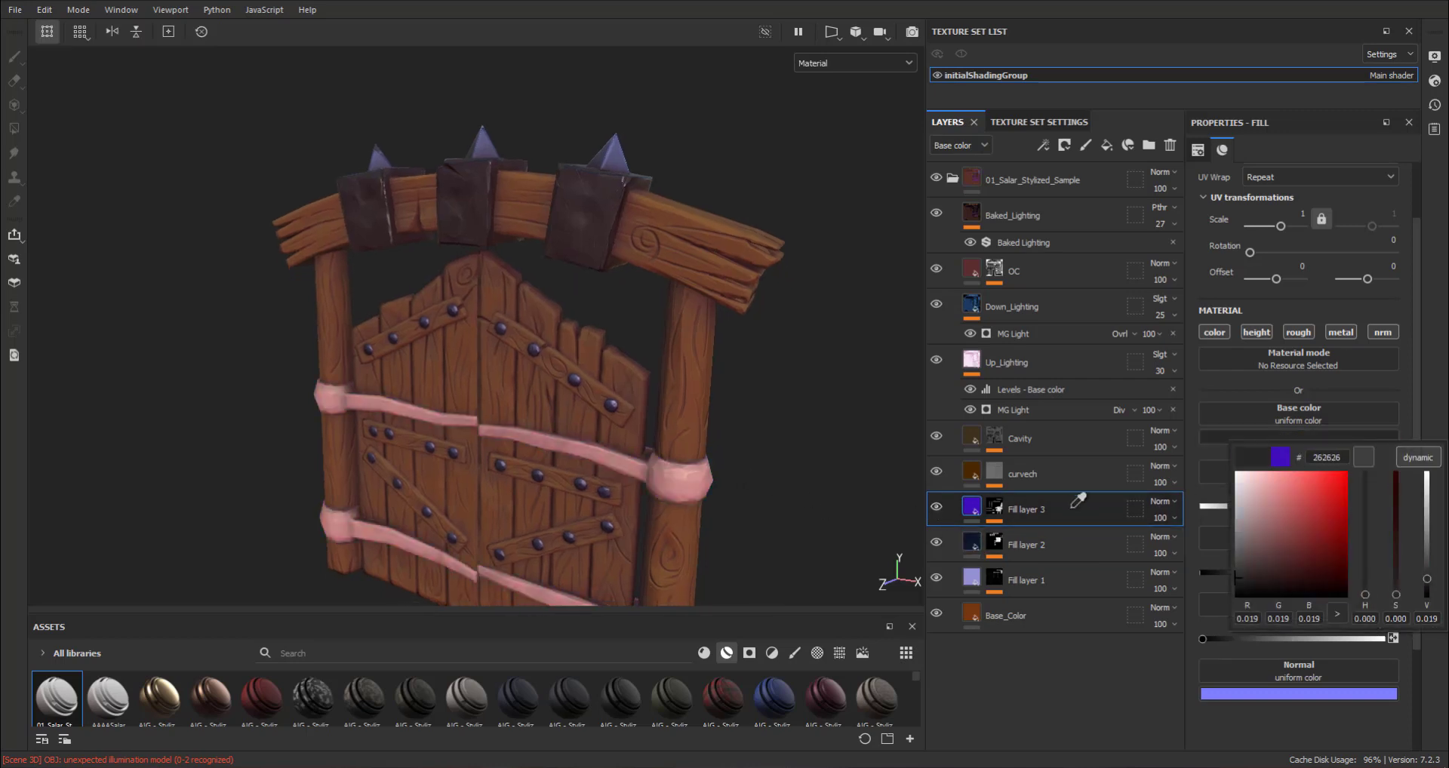
click(973, 533)
Step: Delete Fill layer 3 and duplicate Fill layer 2
right_click(1076, 511)
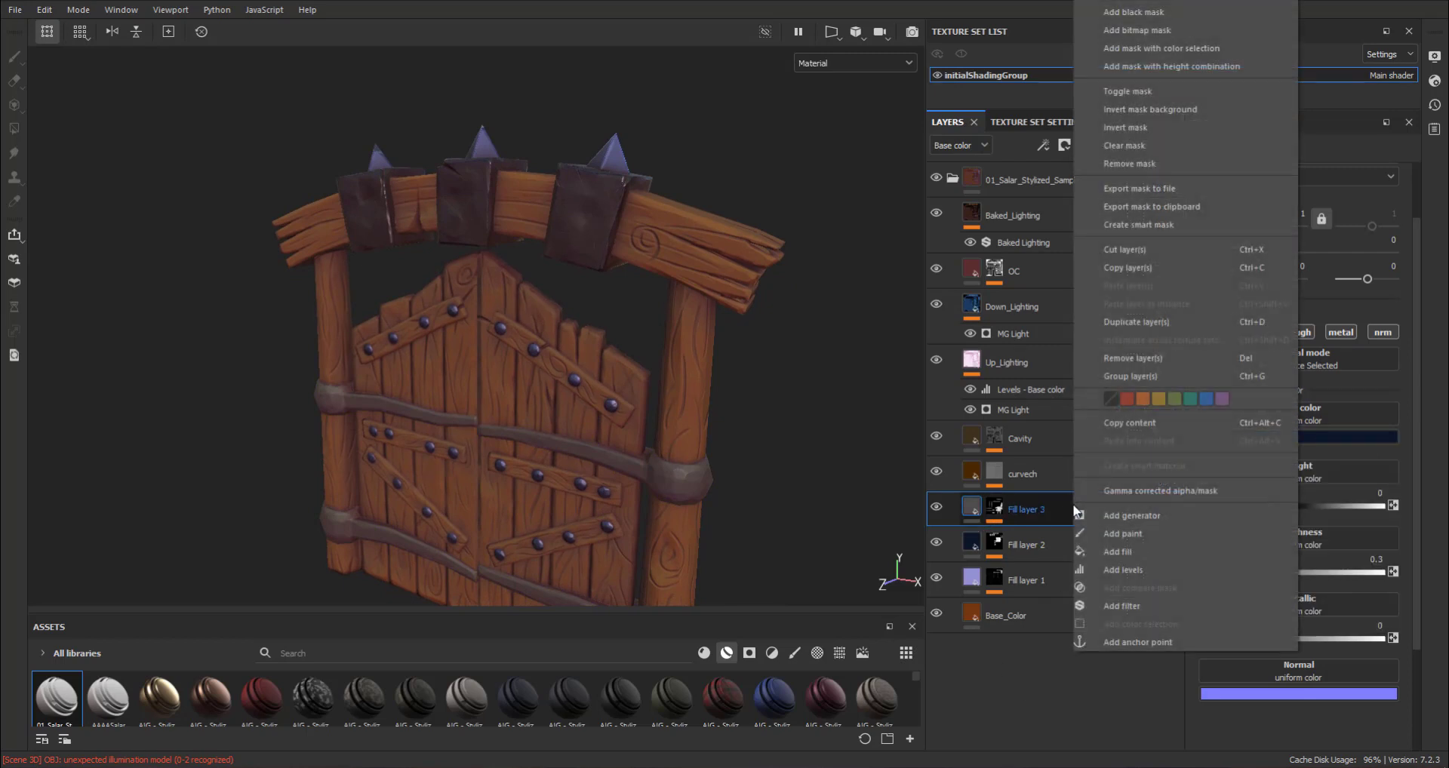
key(Escape)
click(1170, 145)
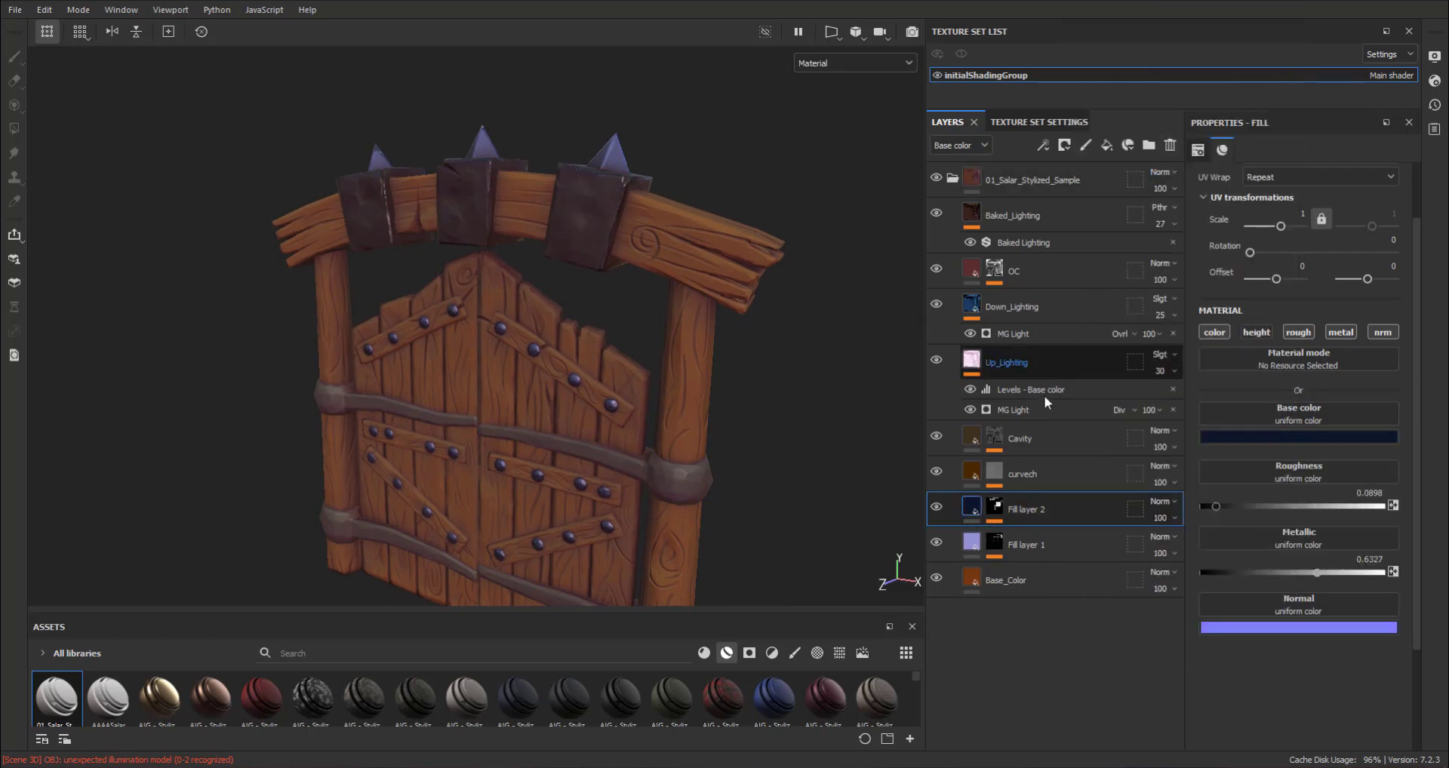
right_click(1060, 510)
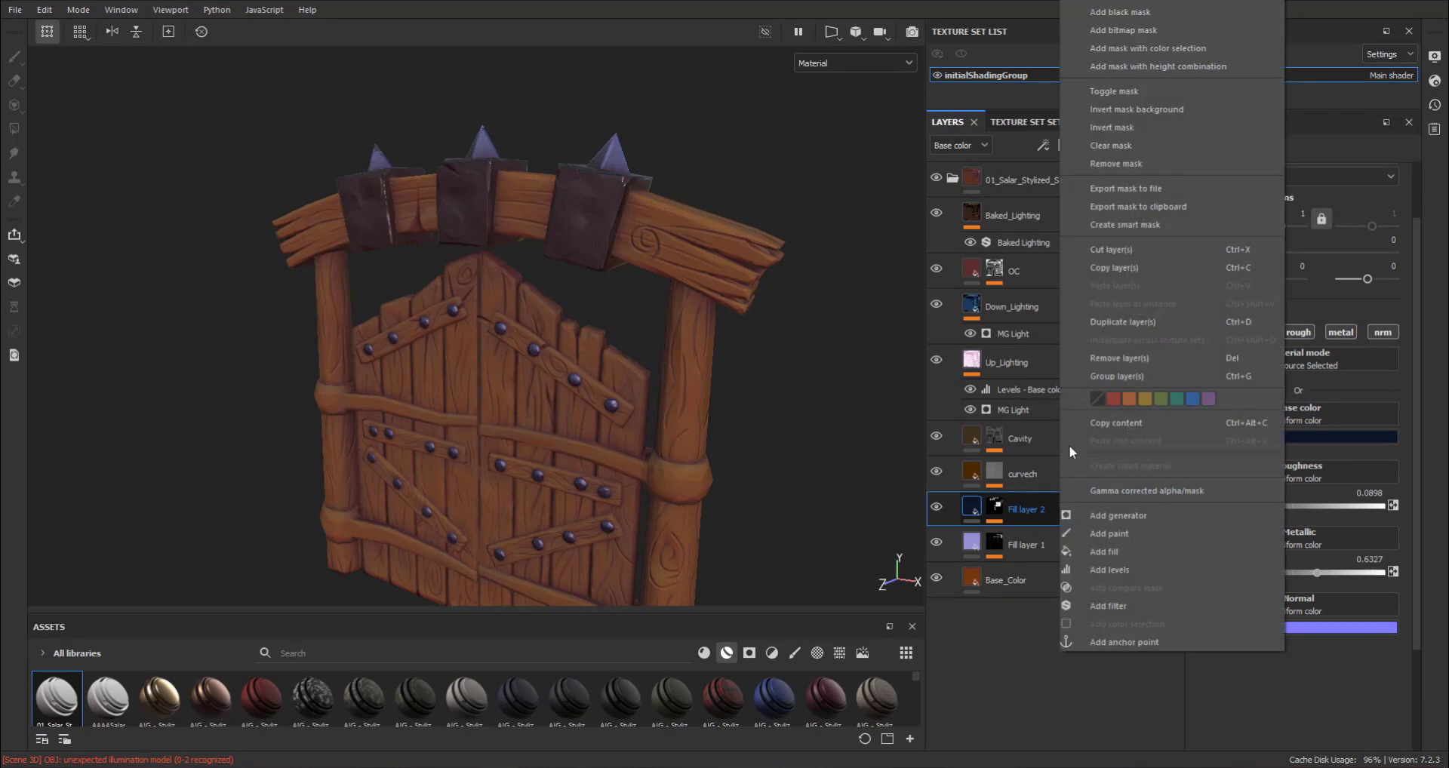
click(1125, 322)
Step: Add a Color Selection mask to the copy, set to the bands' green ID colour
click(997, 507)
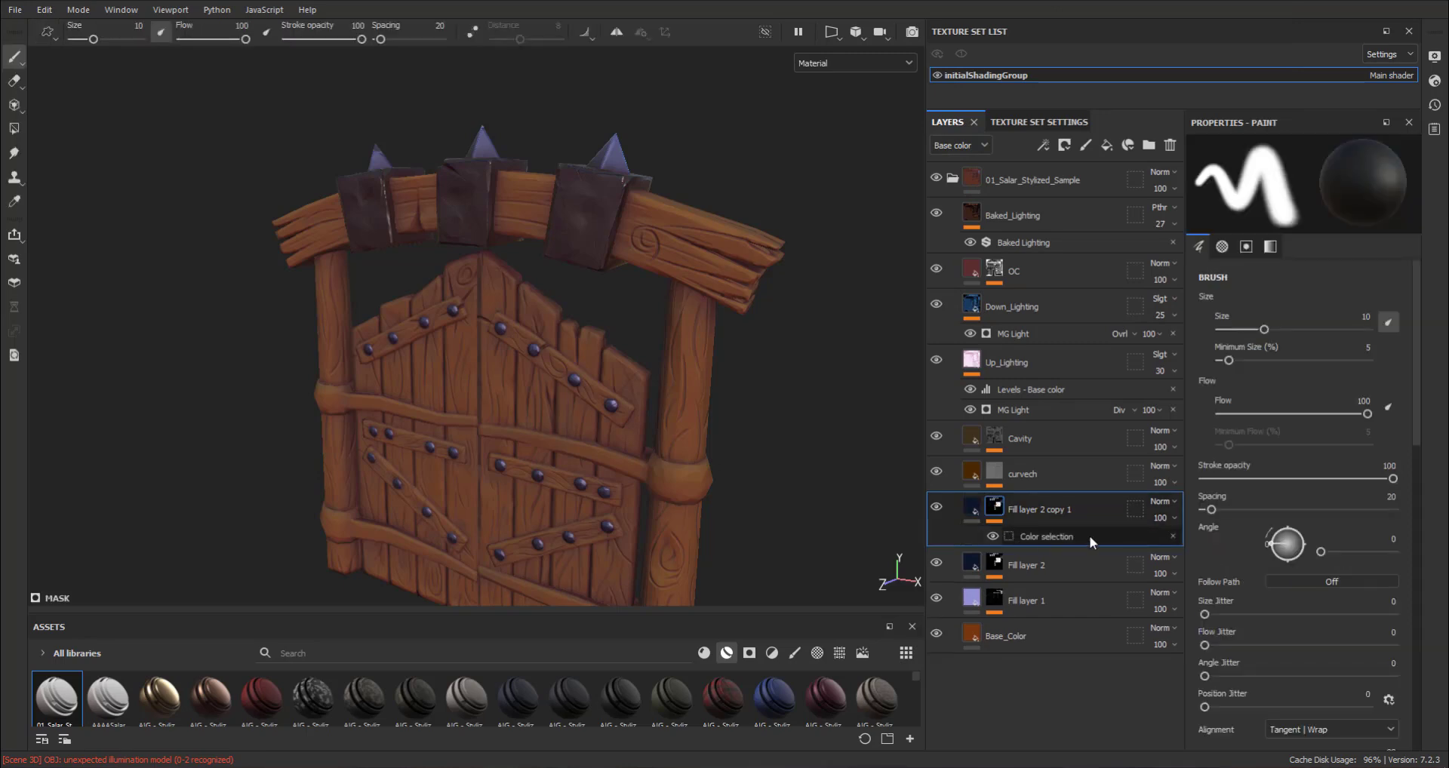
click(1098, 537)
click(1172, 537)
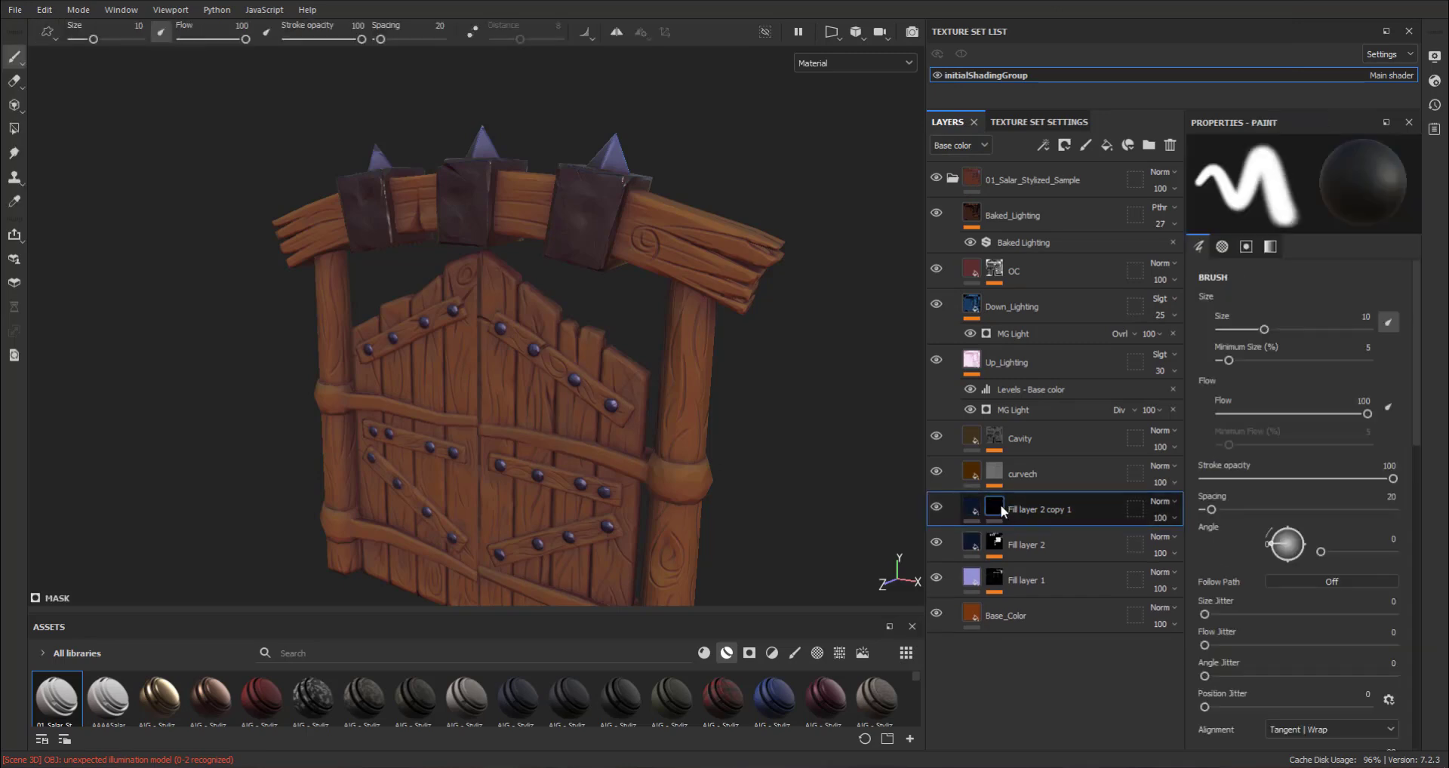
click(1066, 151)
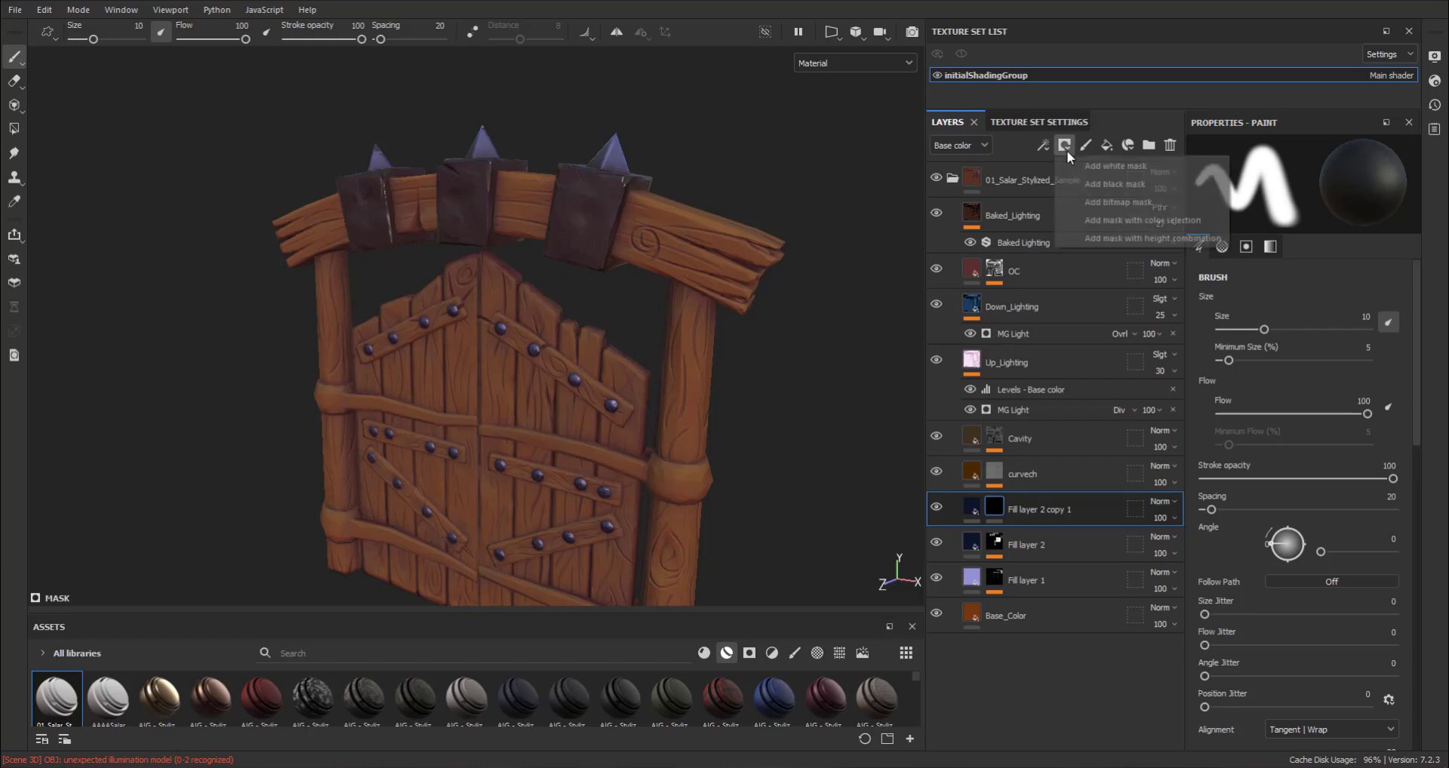
click(1077, 221)
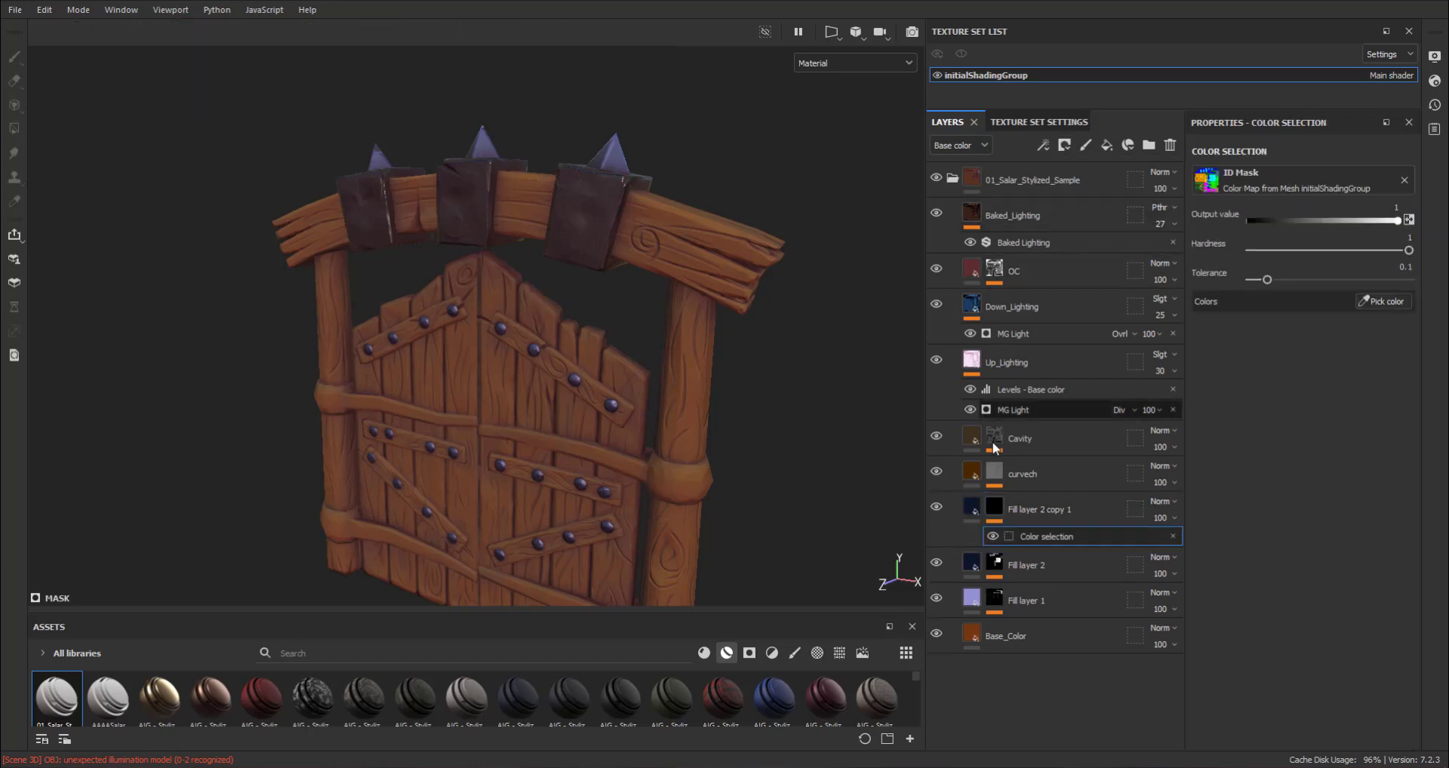
click(1391, 303)
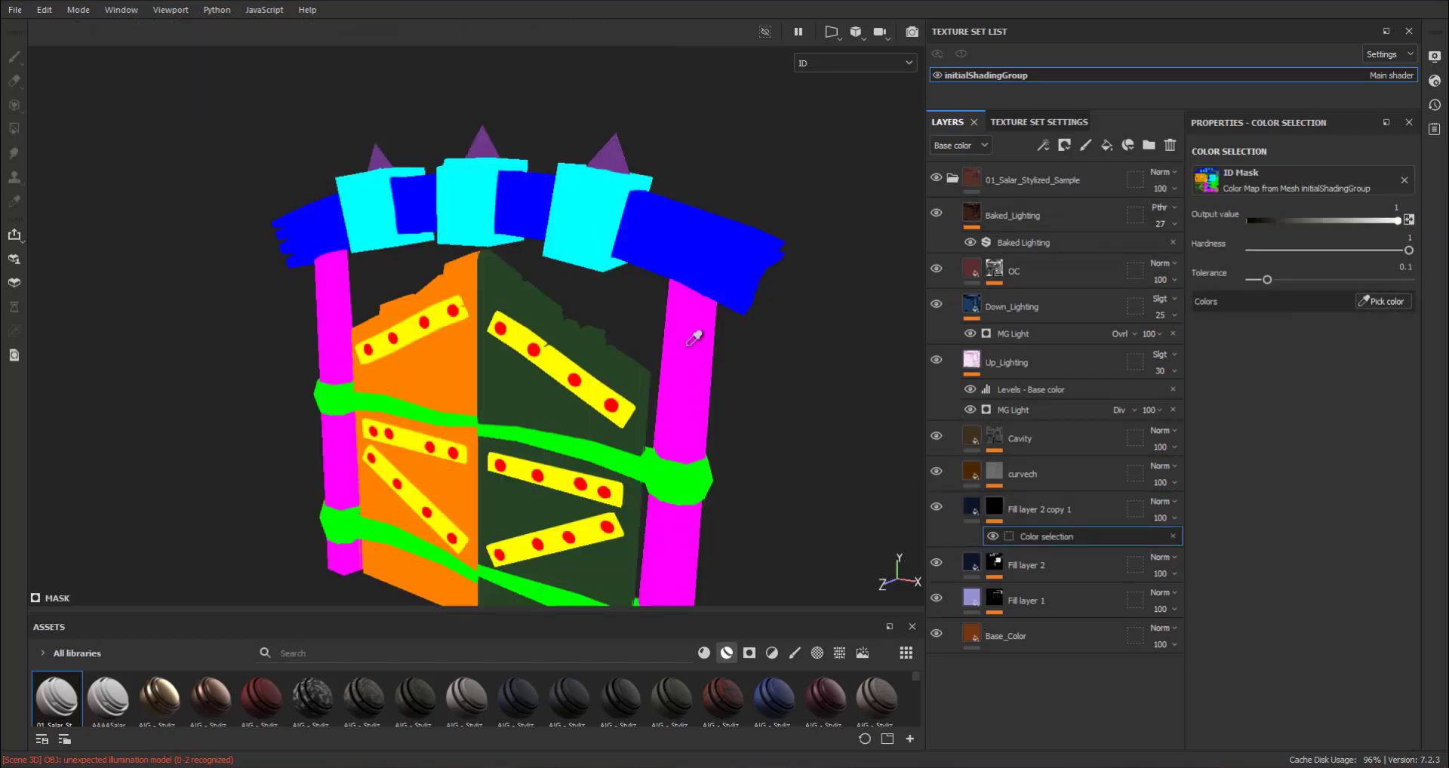
click(707, 469)
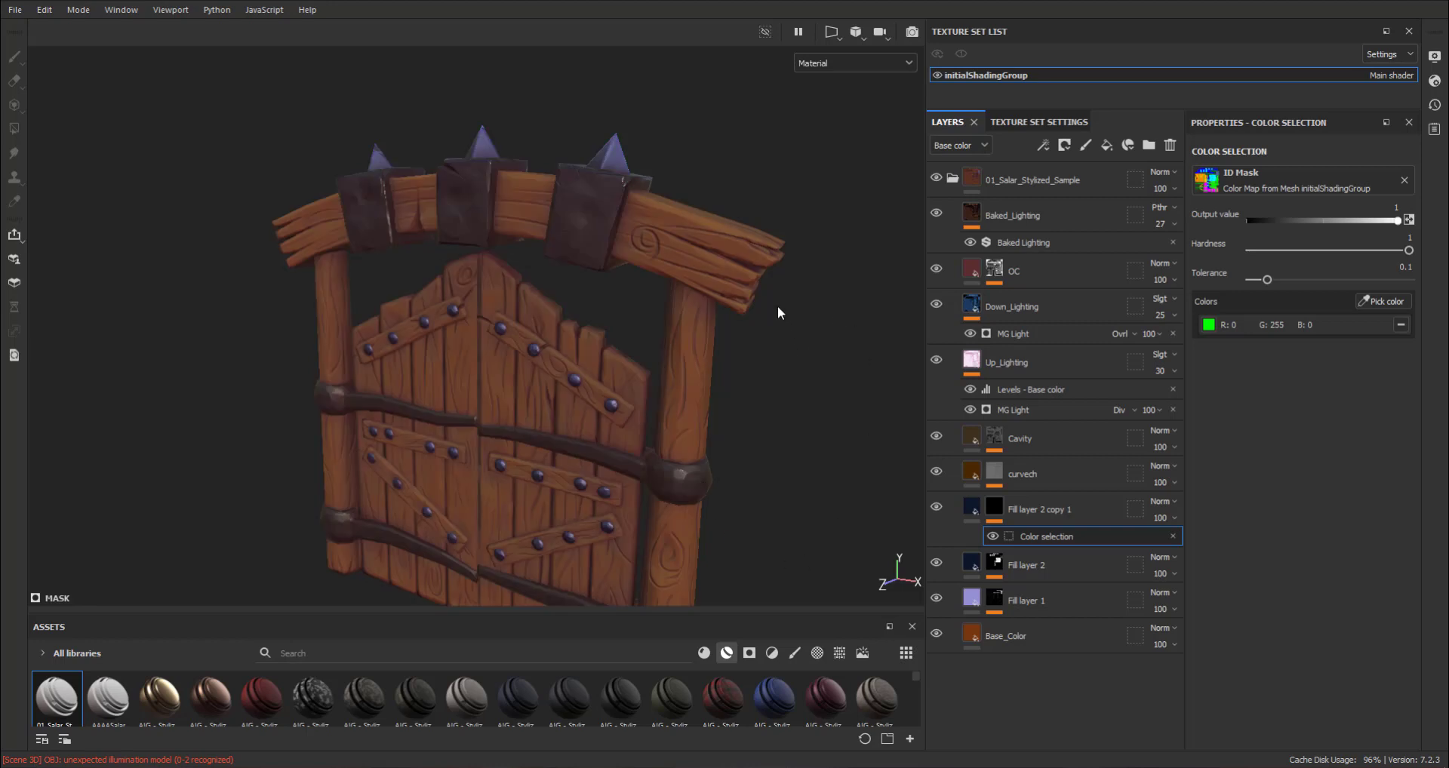
mouse_move(776, 310)
alt+mouse_down()
mouse_move(617, 247)
mouse_move(716, 306)
mouse_move(667, 319)
mouse_move(744, 306)
mouse_move(702, 335)
mouse_move(750, 313)
mouse_move(706, 331)
alt+mouse_up()
click(1056, 509)
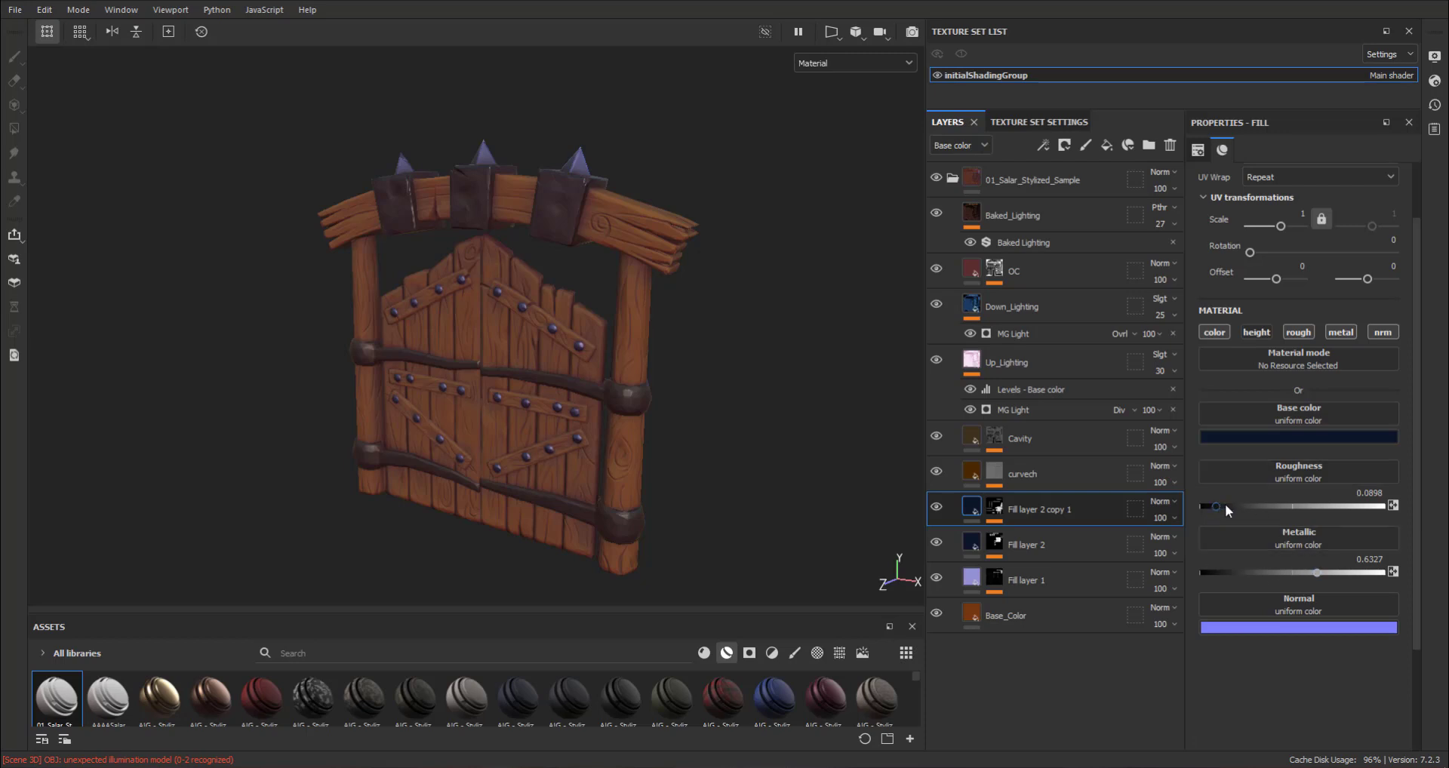
Step: Raise the bands' roughness to 0.3878 and darken their base colour to 010b1d
drag(1225, 505, 1270, 514)
alt+drag(769, 362, 783, 401)
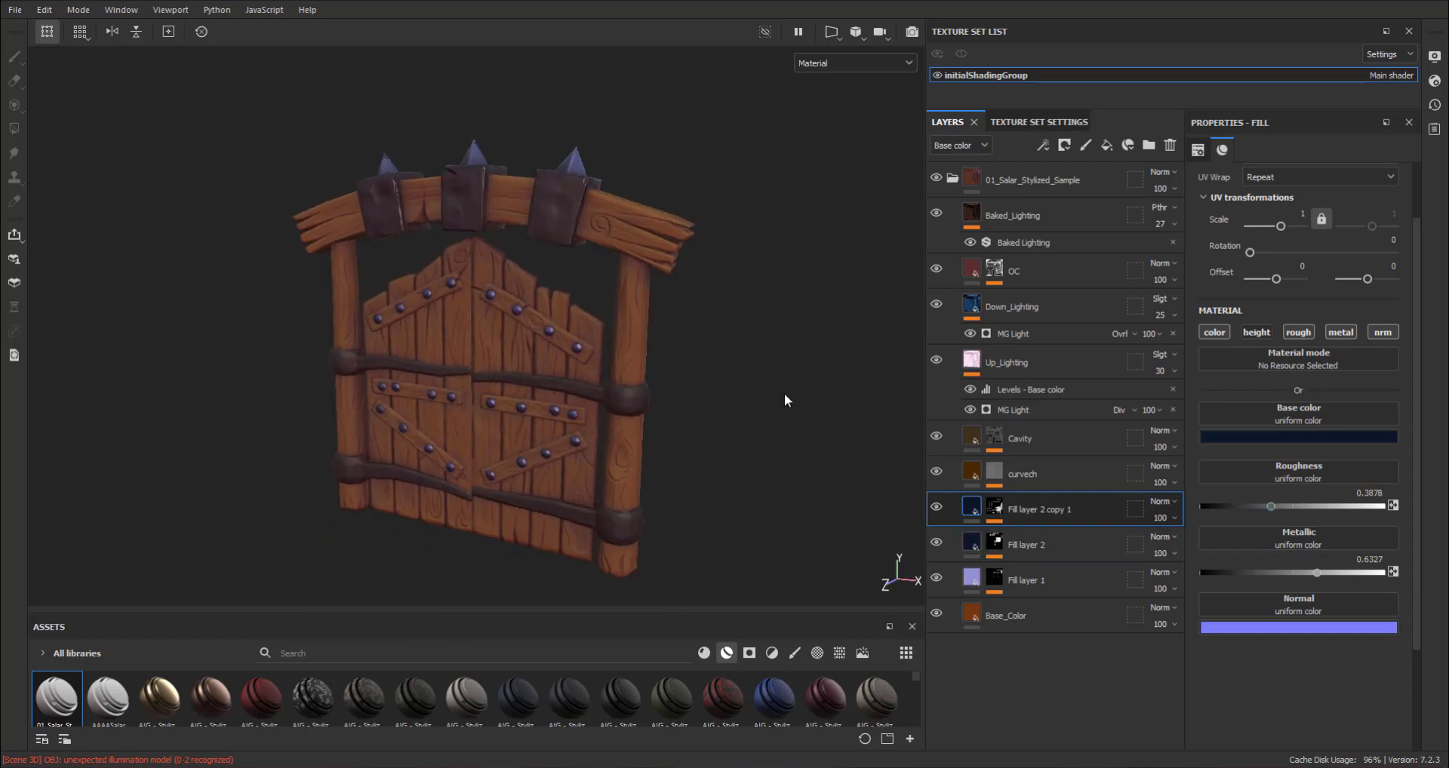
click(1268, 436)
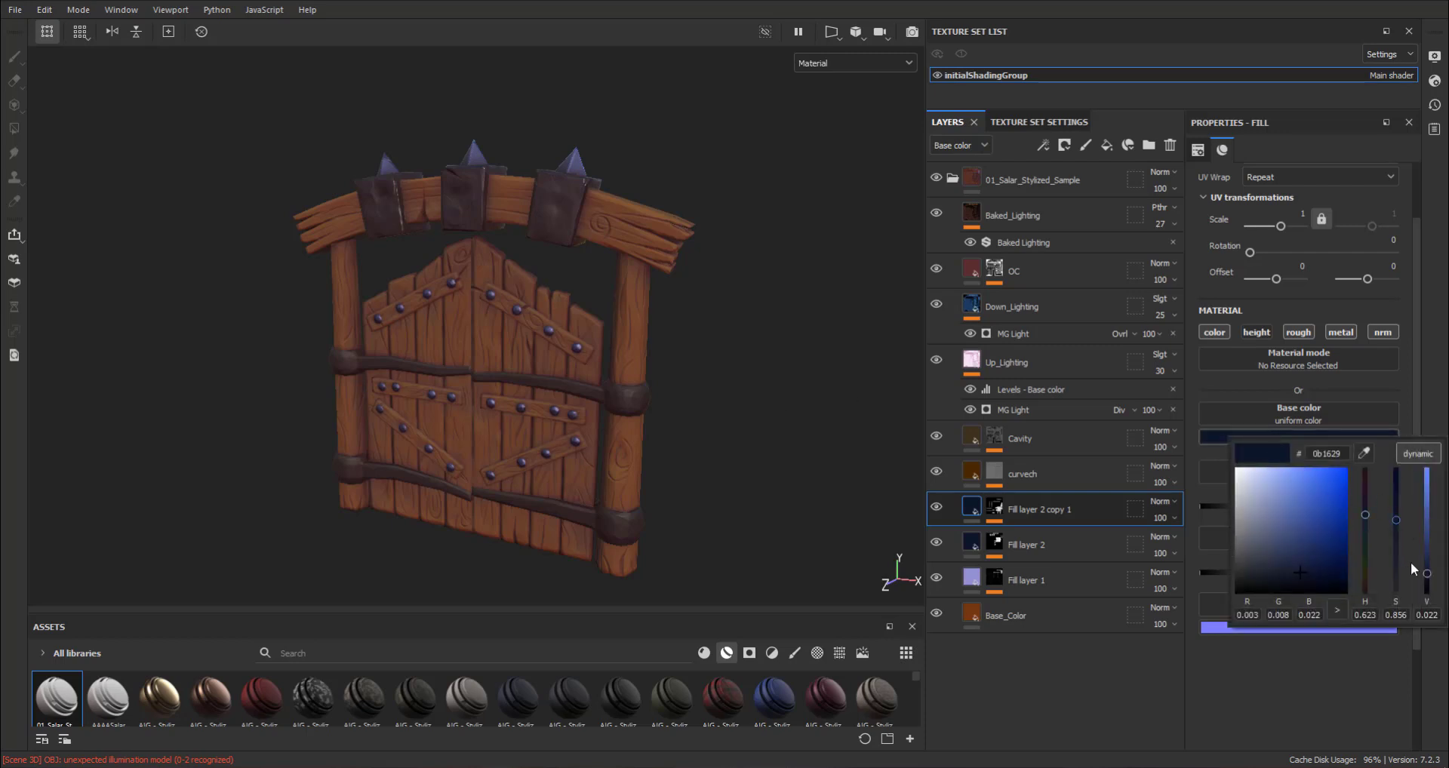
drag(1426, 574, 1428, 576)
drag(1396, 520, 1408, 489)
drag(1427, 574, 1427, 579)
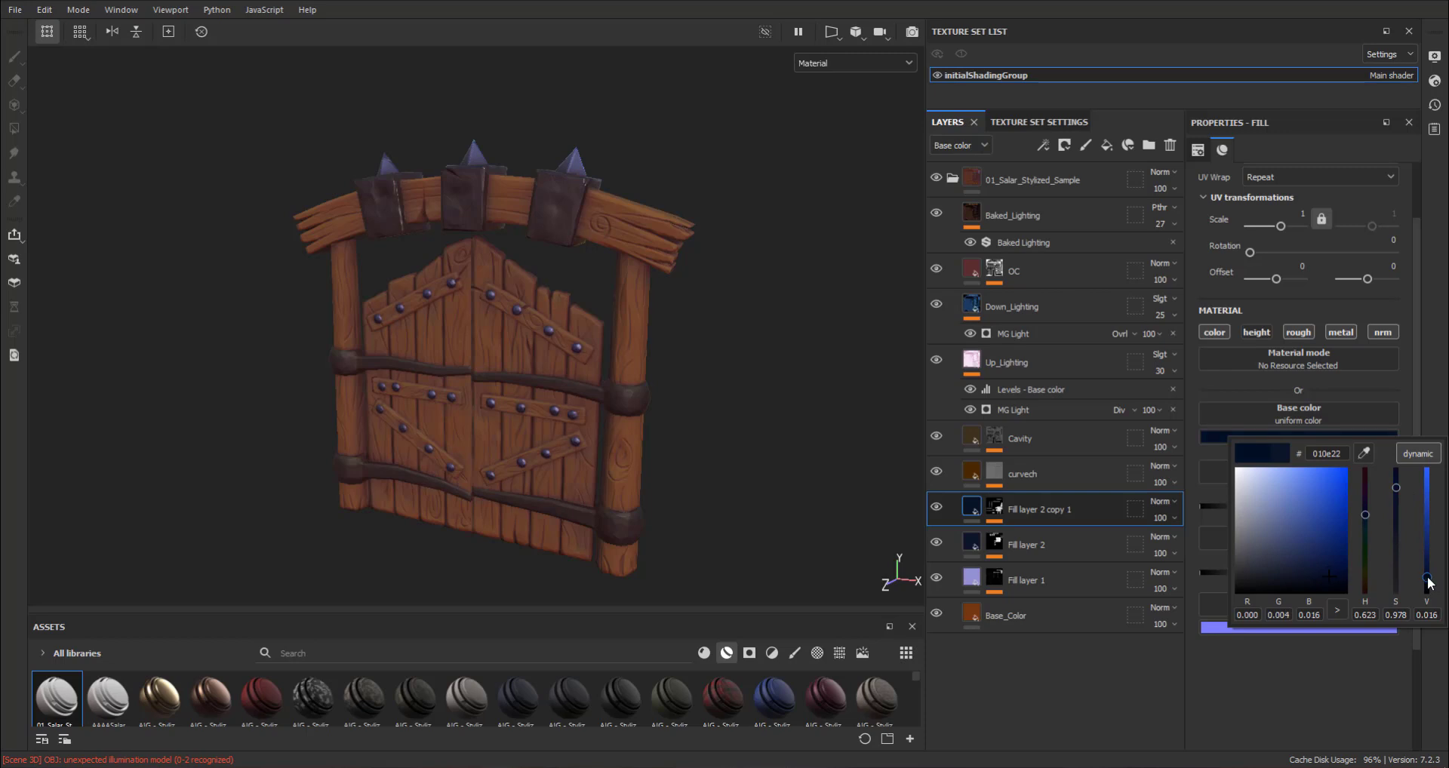
click(1048, 707)
Step: Inspect the gate from the side and select the OC layer
mouse_move(749, 436)
alt+mouse_down()
mouse_move(254, 292)
mouse_move(690, 353)
alt+mouse_up()
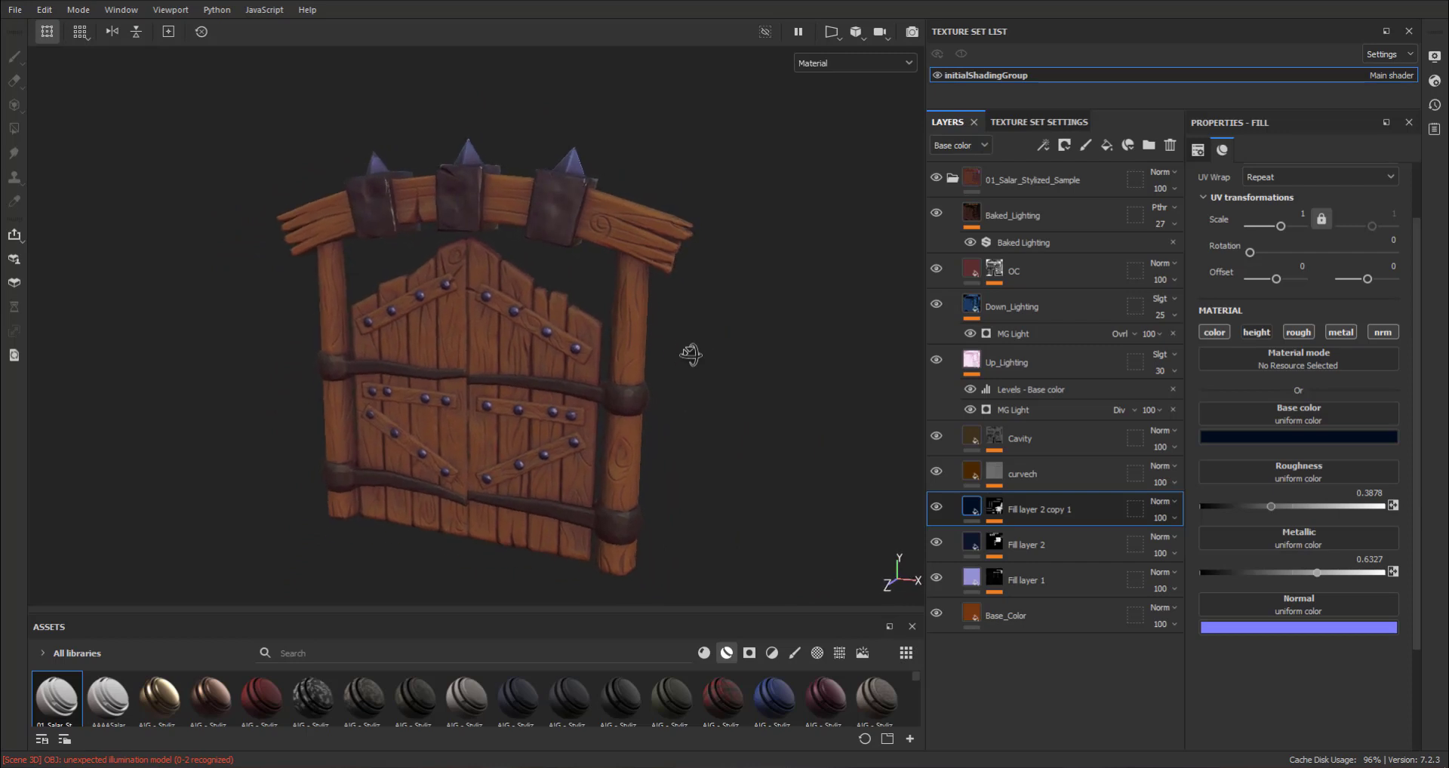
alt+middle_drag(704, 356, 715, 348)
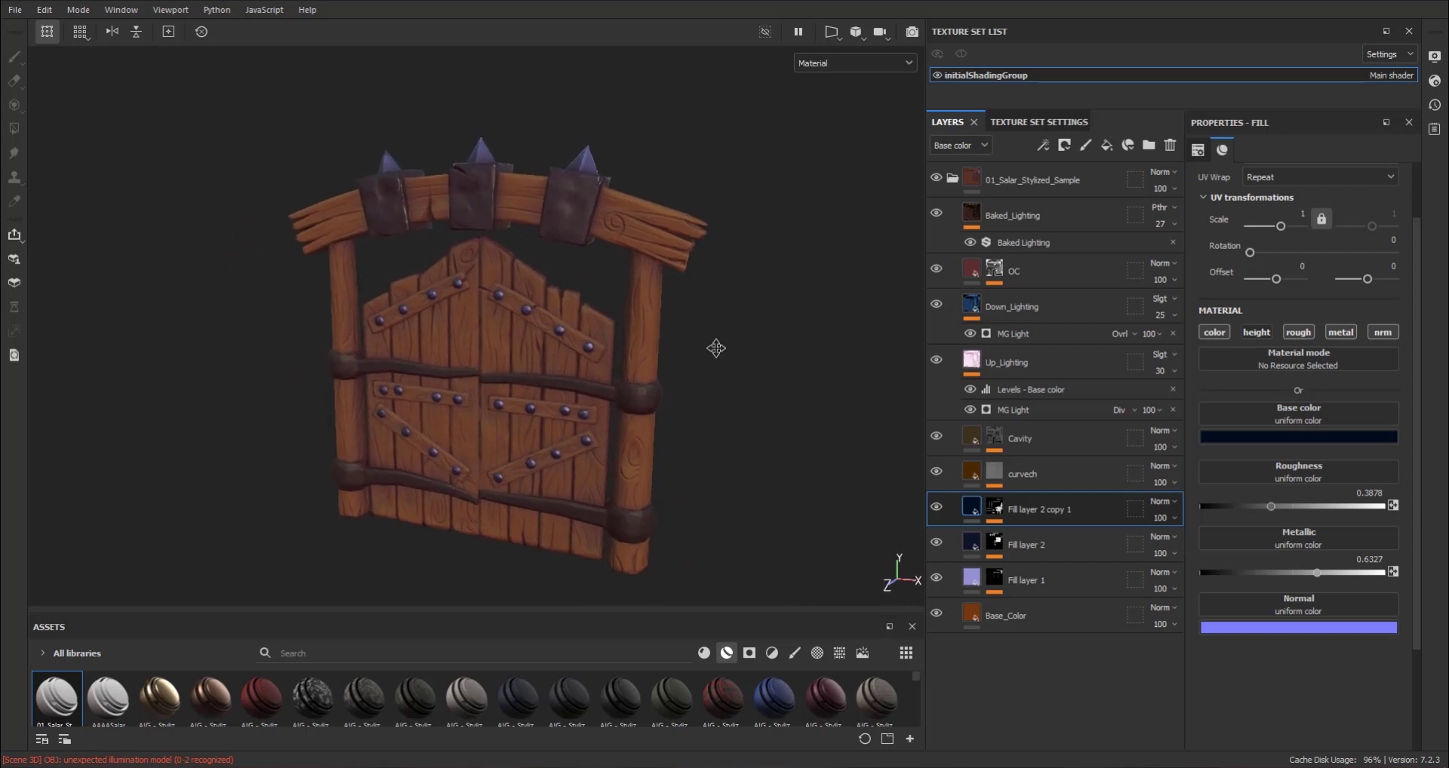
click(758, 369)
click(1032, 270)
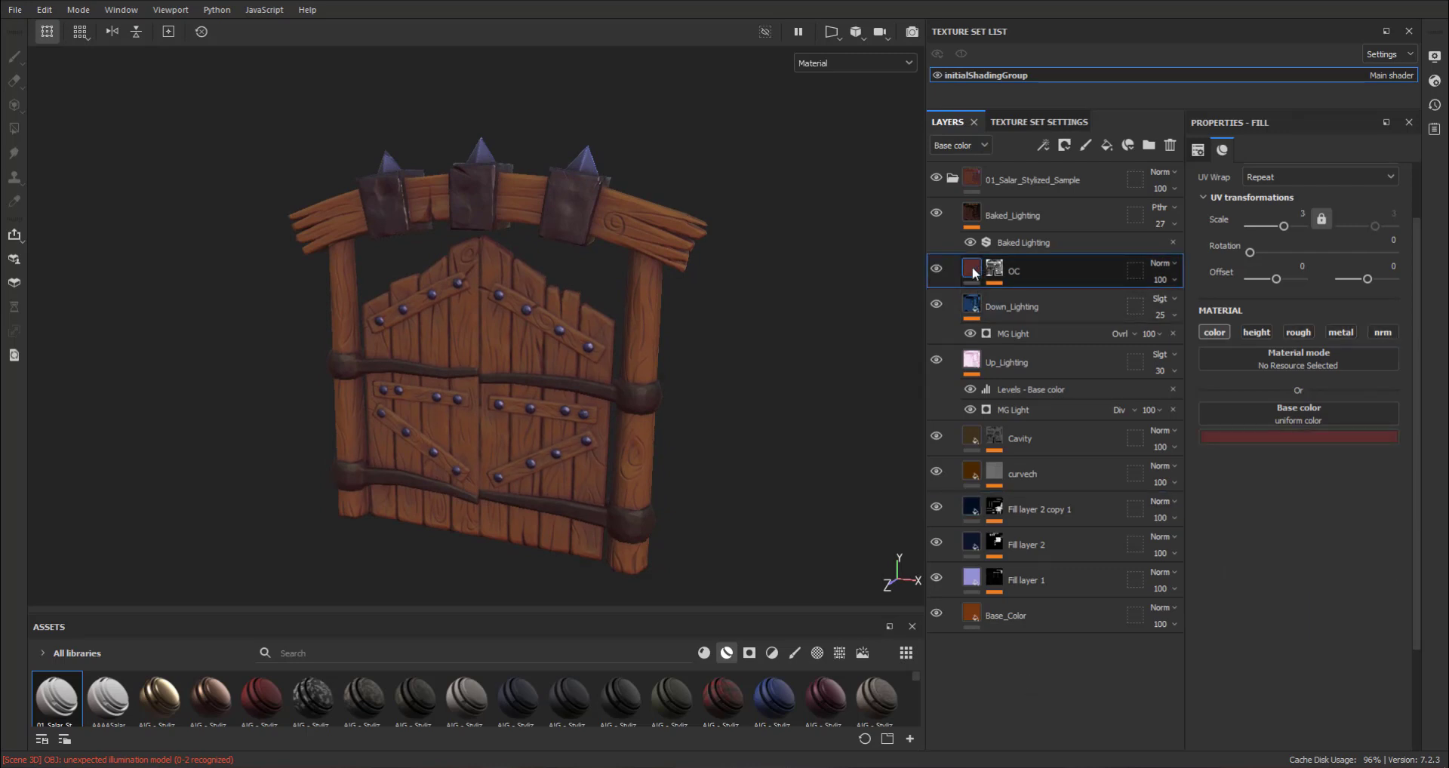
Step: Move the OC layer above the 01_Salar_Stylized_Sample folder and hide that folder
click(1067, 300)
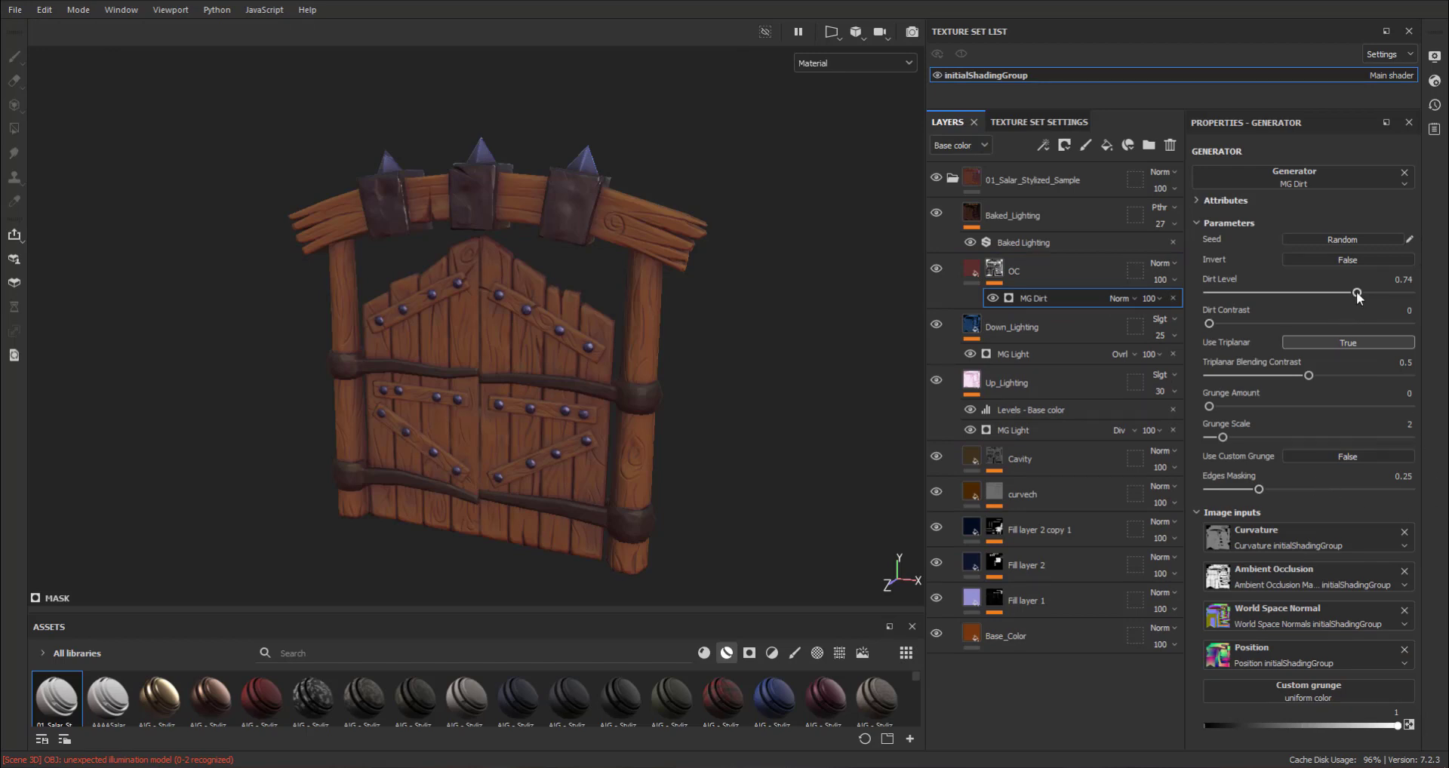
drag(1369, 293, 1368, 296)
drag(1038, 265, 1044, 166)
click(936, 234)
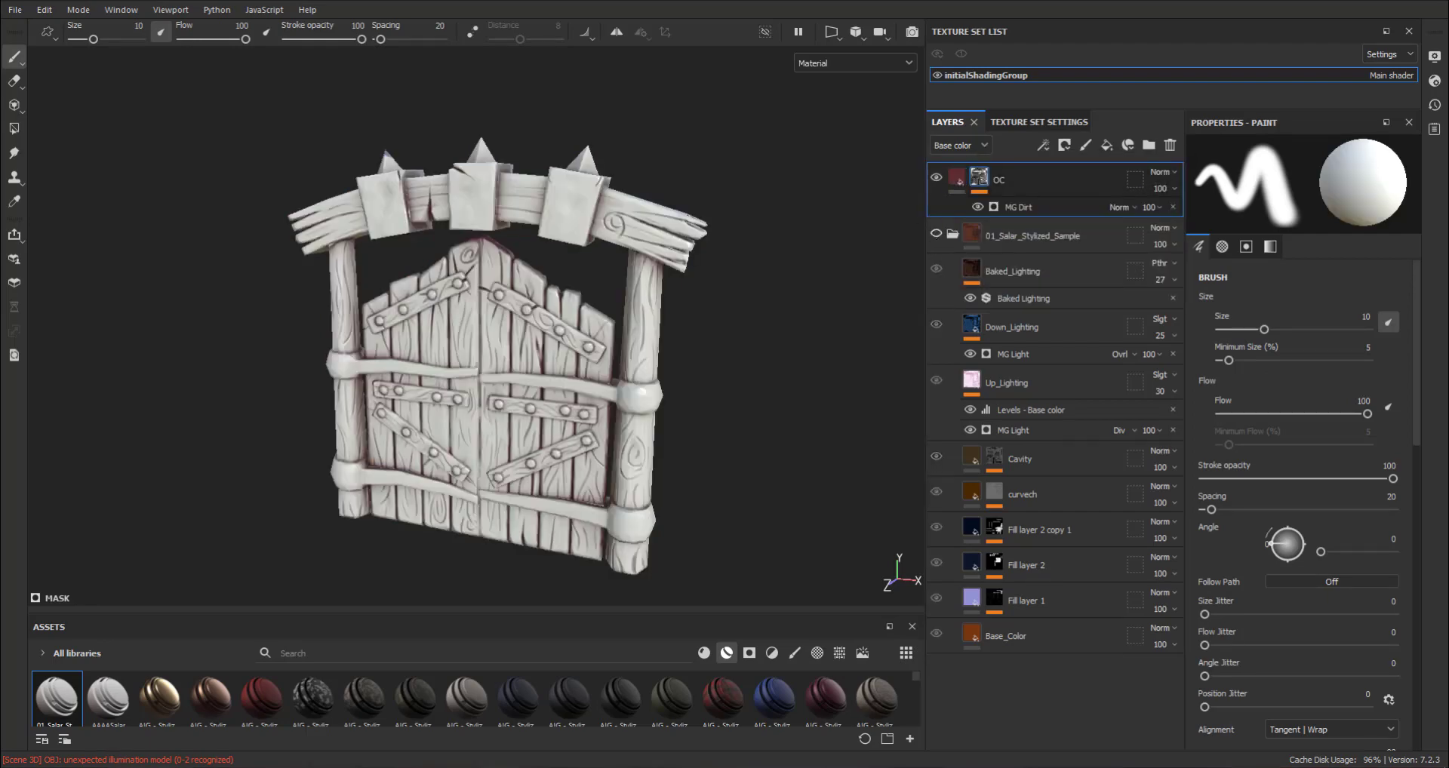
scroll(573, 385, up, 5)
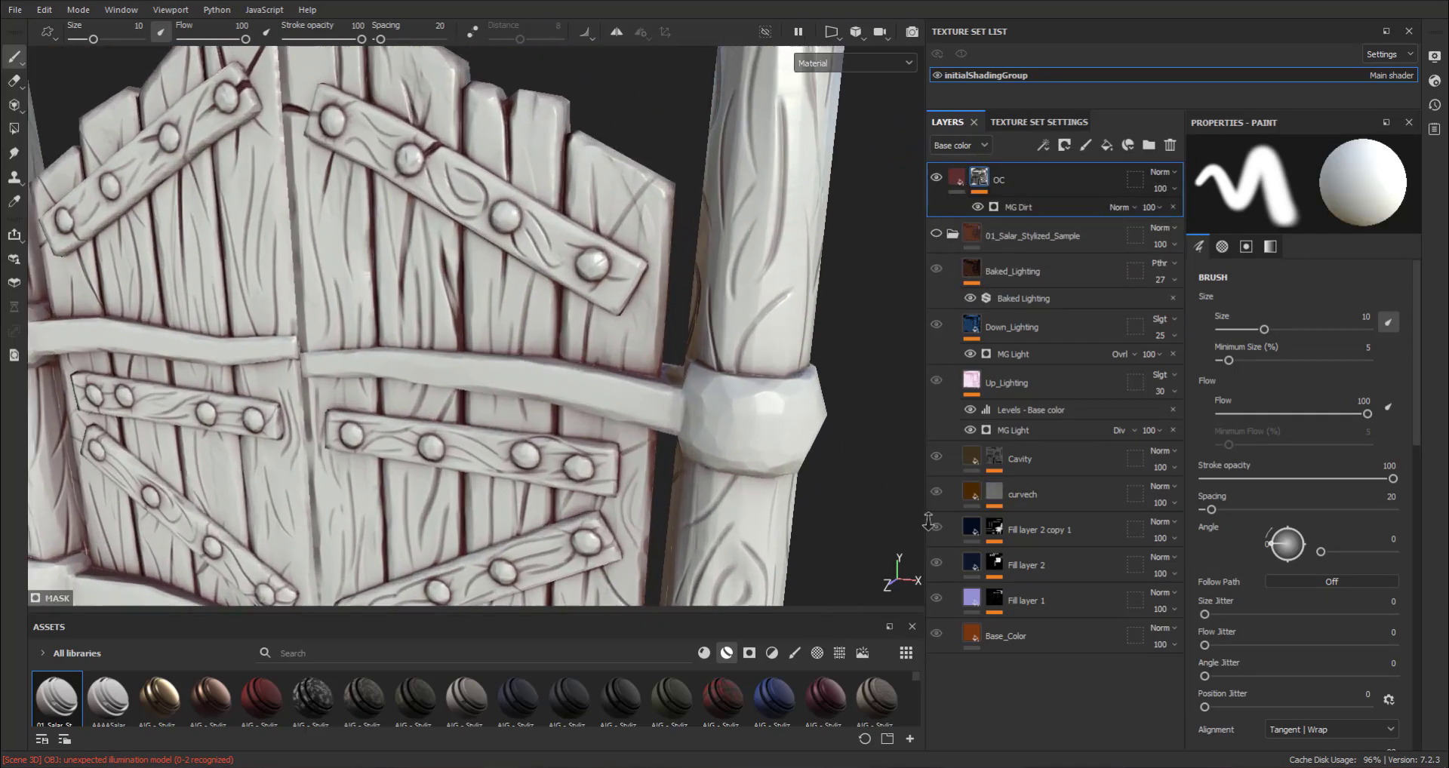
mouse_move(830, 468)
alt+mouse_down()
mouse_move(709, 439)
mouse_move(696, 458)
alt+mouse_up()
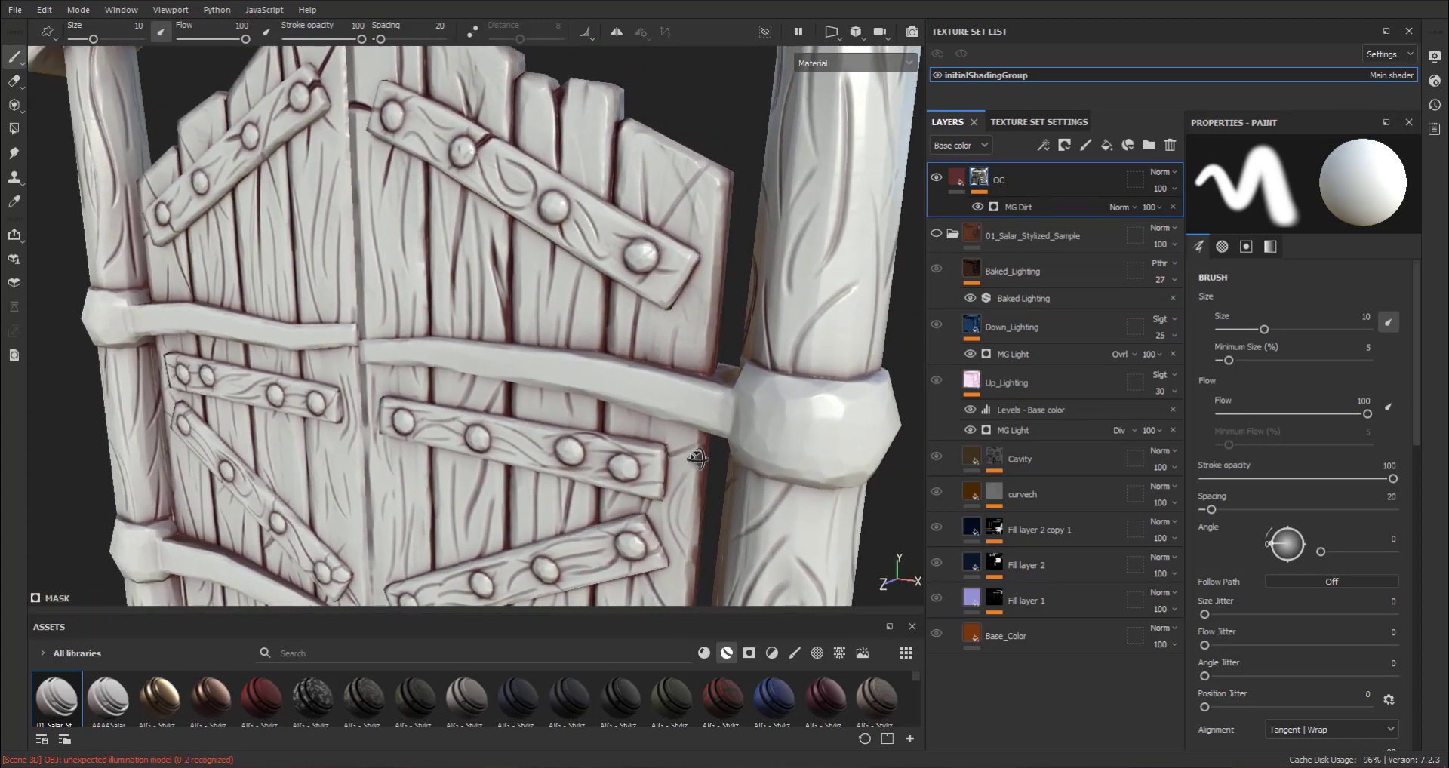
Step: Set the OC dirt mask to Dirt Level 0.84, Dirt Contrast 0.26, Edges Masking 0.45
click(1039, 204)
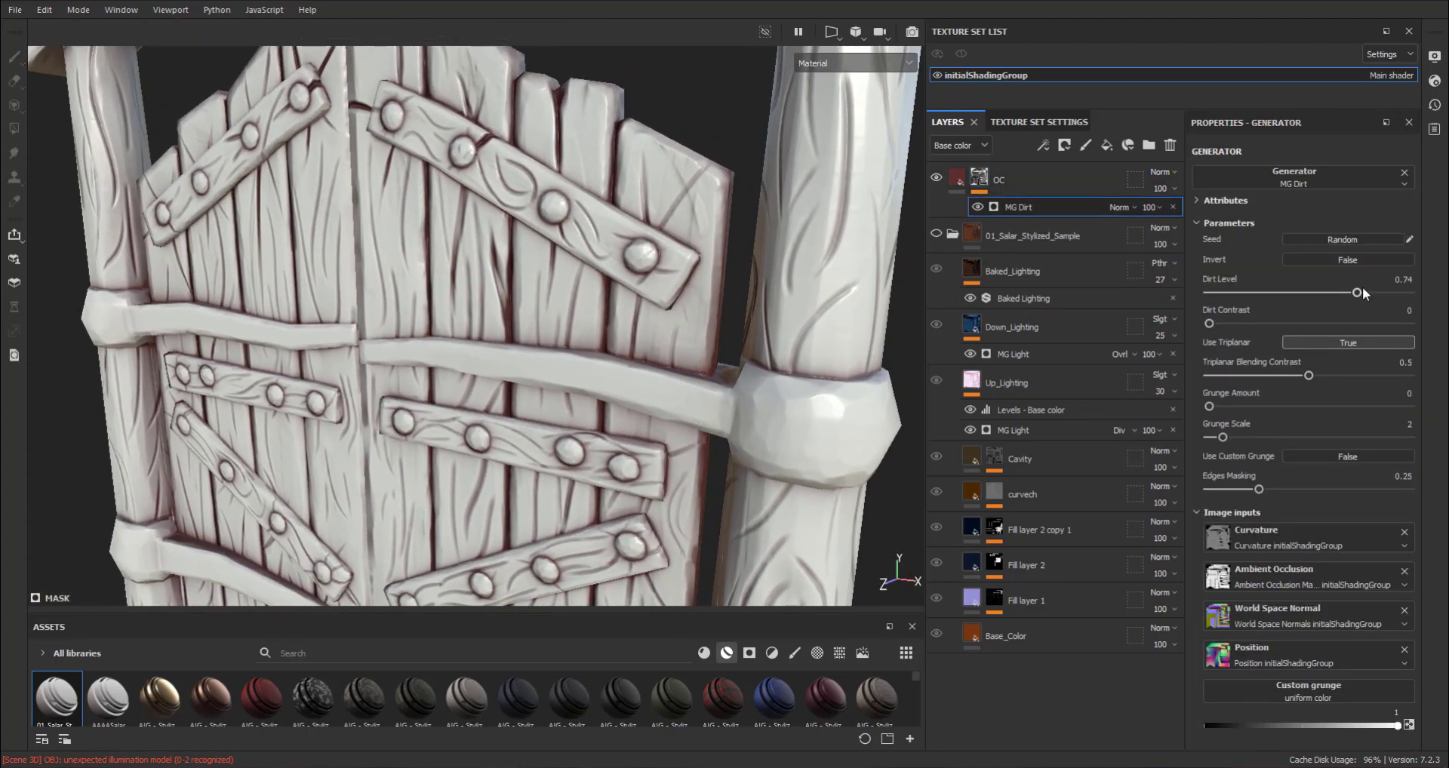
drag(1359, 293, 1378, 292)
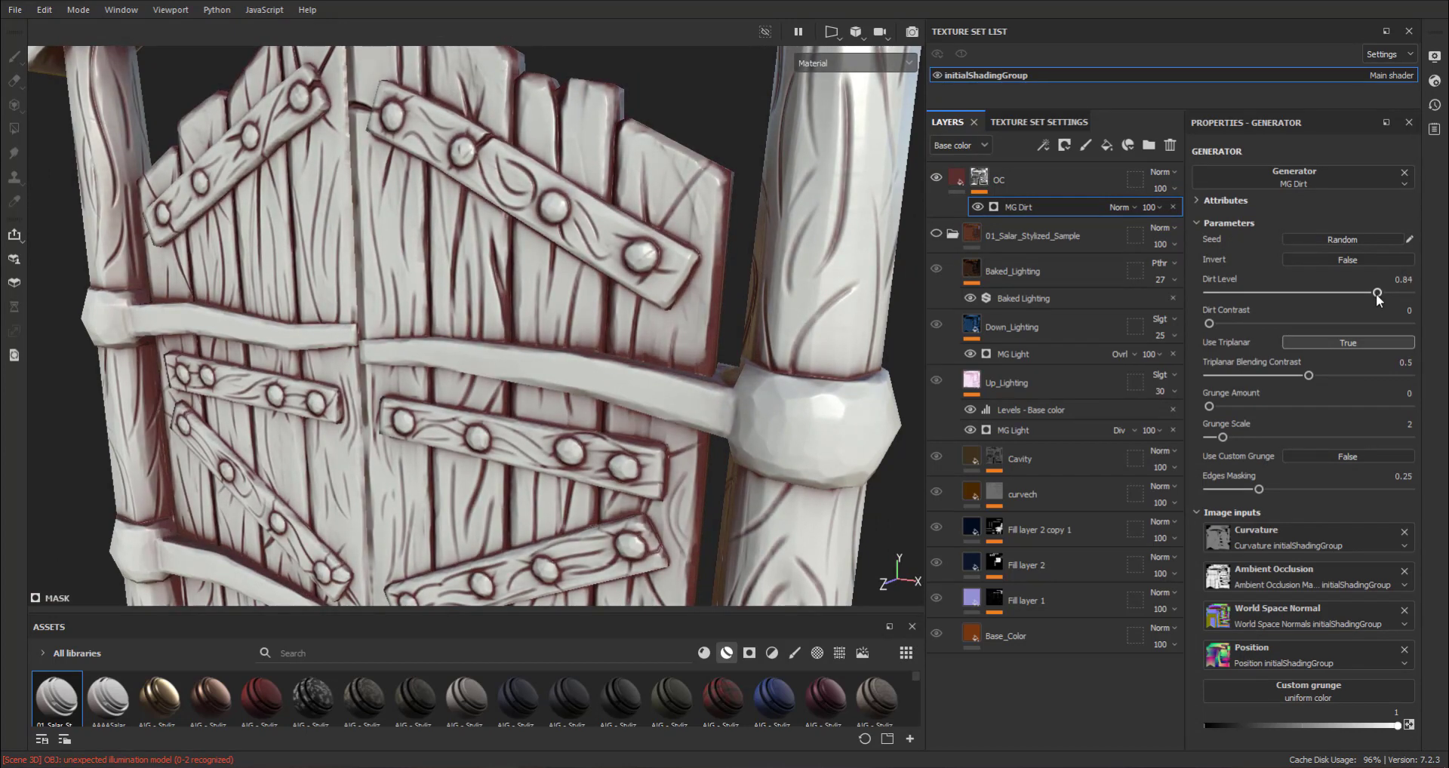
mouse_move(1208, 323)
mouse_down()
mouse_move(1310, 323)
mouse_move(1220, 323)
mouse_move(1262, 324)
mouse_up()
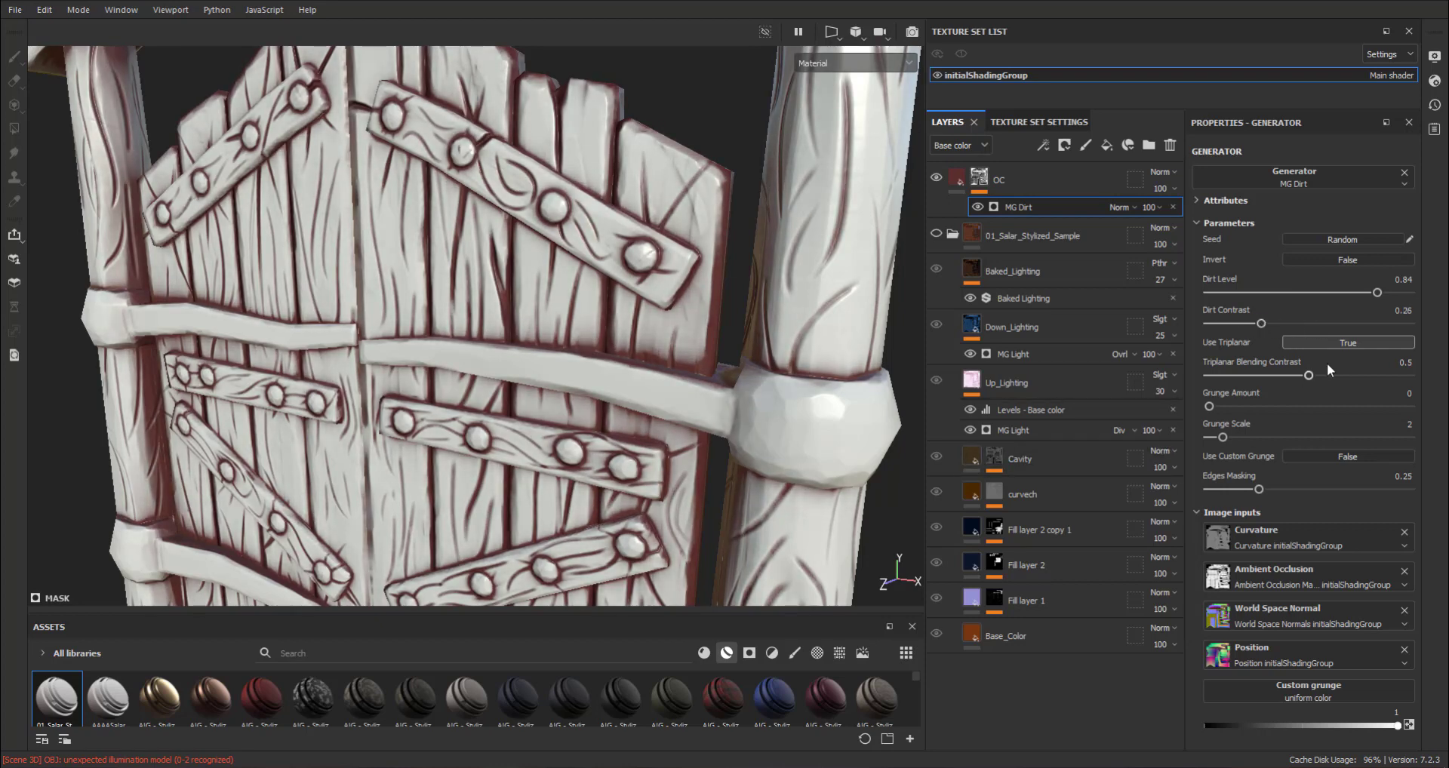
mouse_move(1299, 380)
mouse_down()
mouse_move(1315, 375)
mouse_move(1301, 373)
mouse_up()
alt+drag(875, 504, 857, 383)
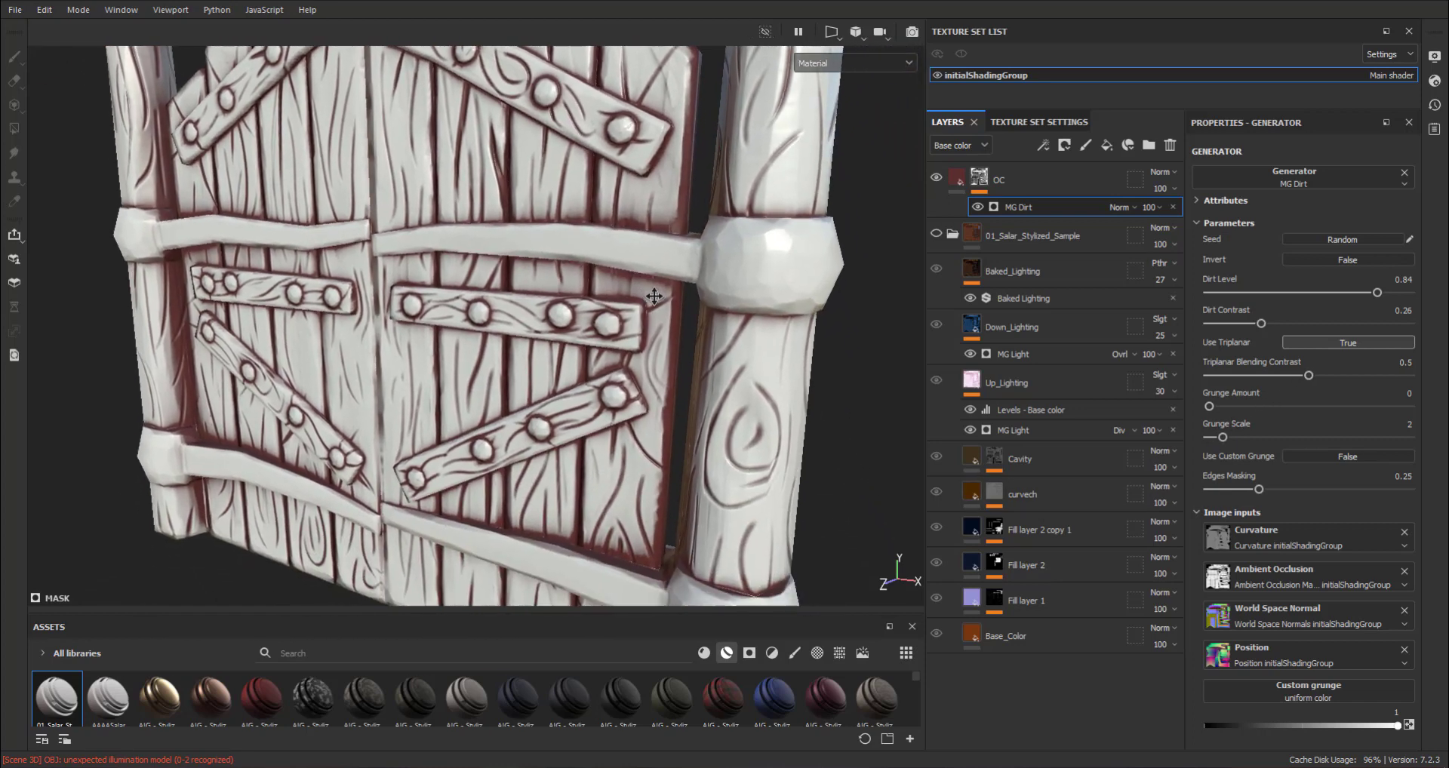
drag(1270, 489, 1323, 489)
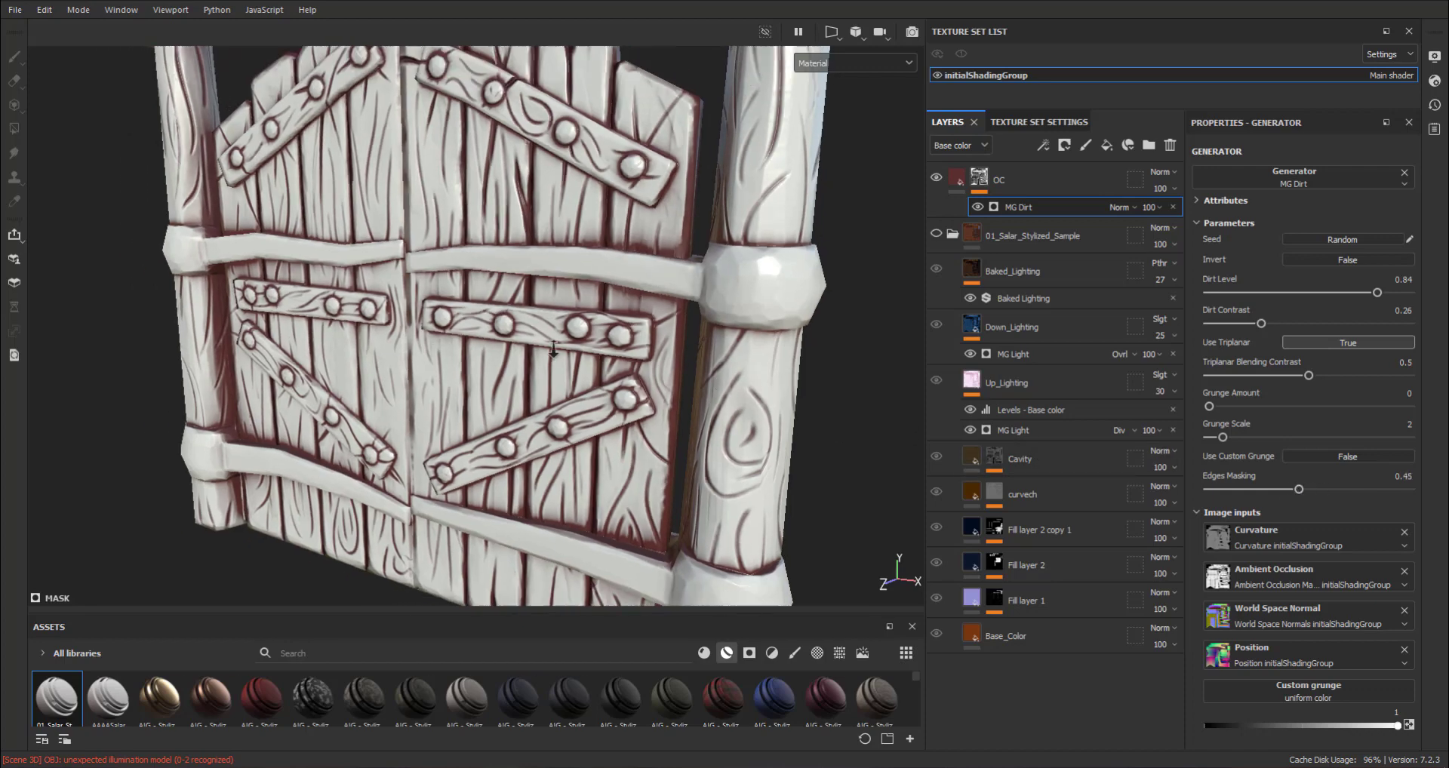
mouse_move(777, 392)
alt+mouse_down()
mouse_move(783, 434)
mouse_move(701, 461)
alt+mouse_up()
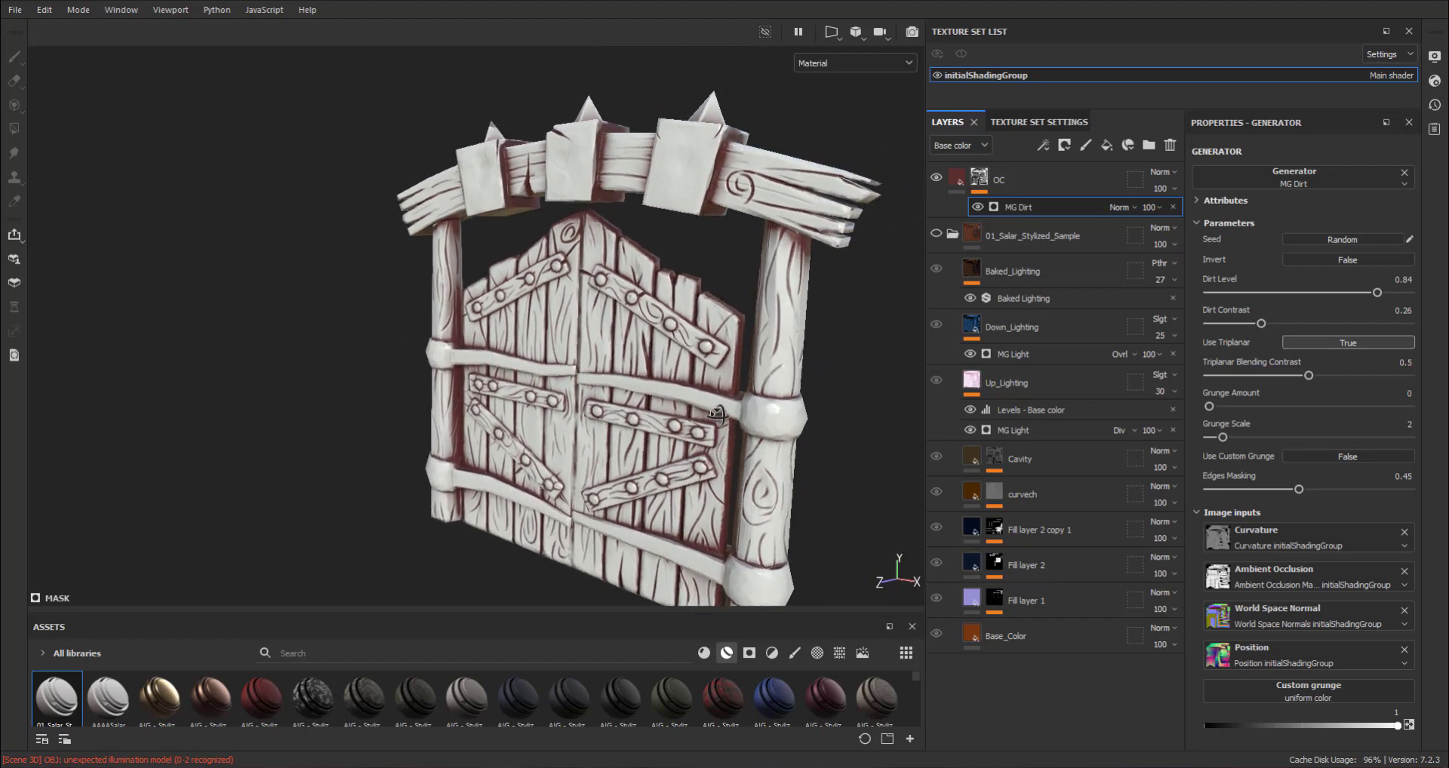
alt+drag(701, 460, 868, 408)
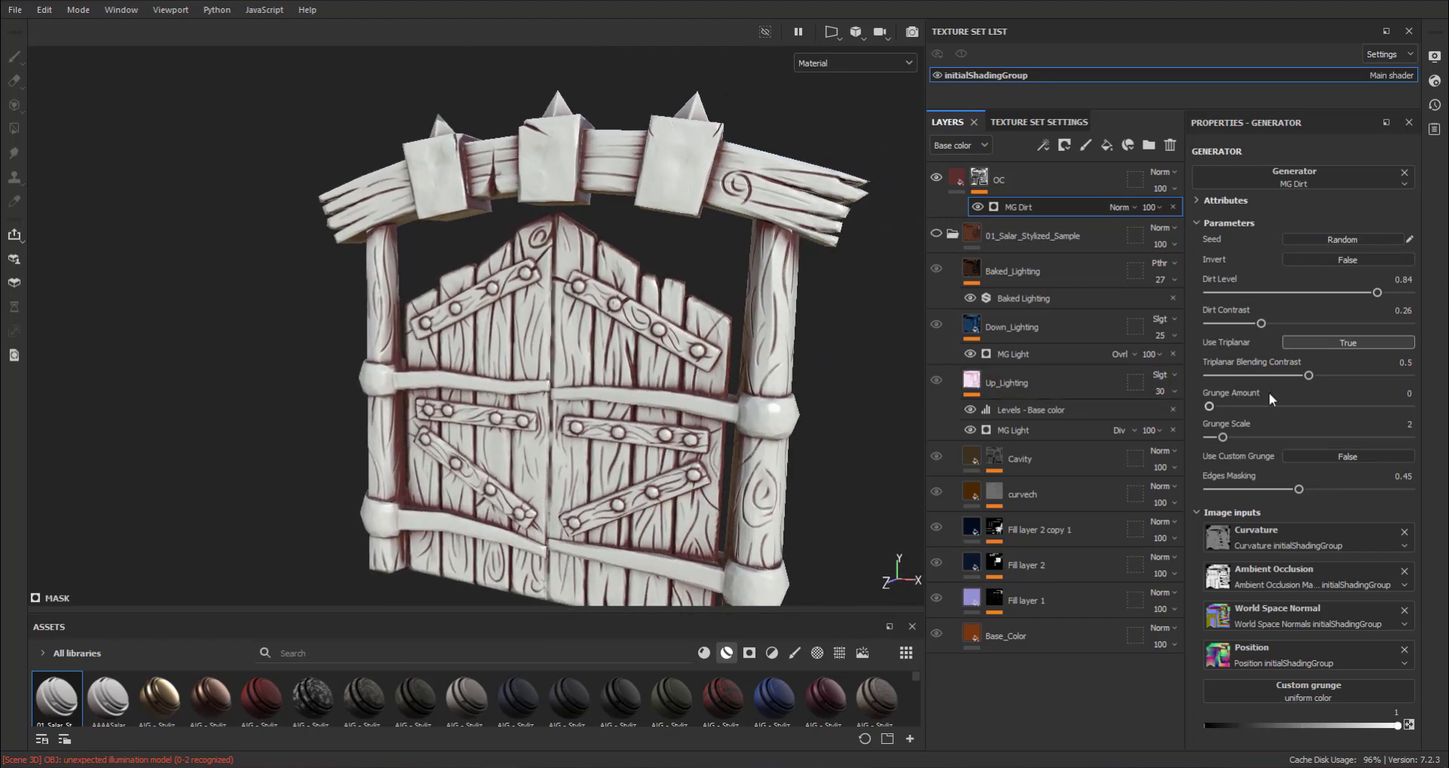
Step: Move the OC layer below Baked_Lighting
click(1002, 184)
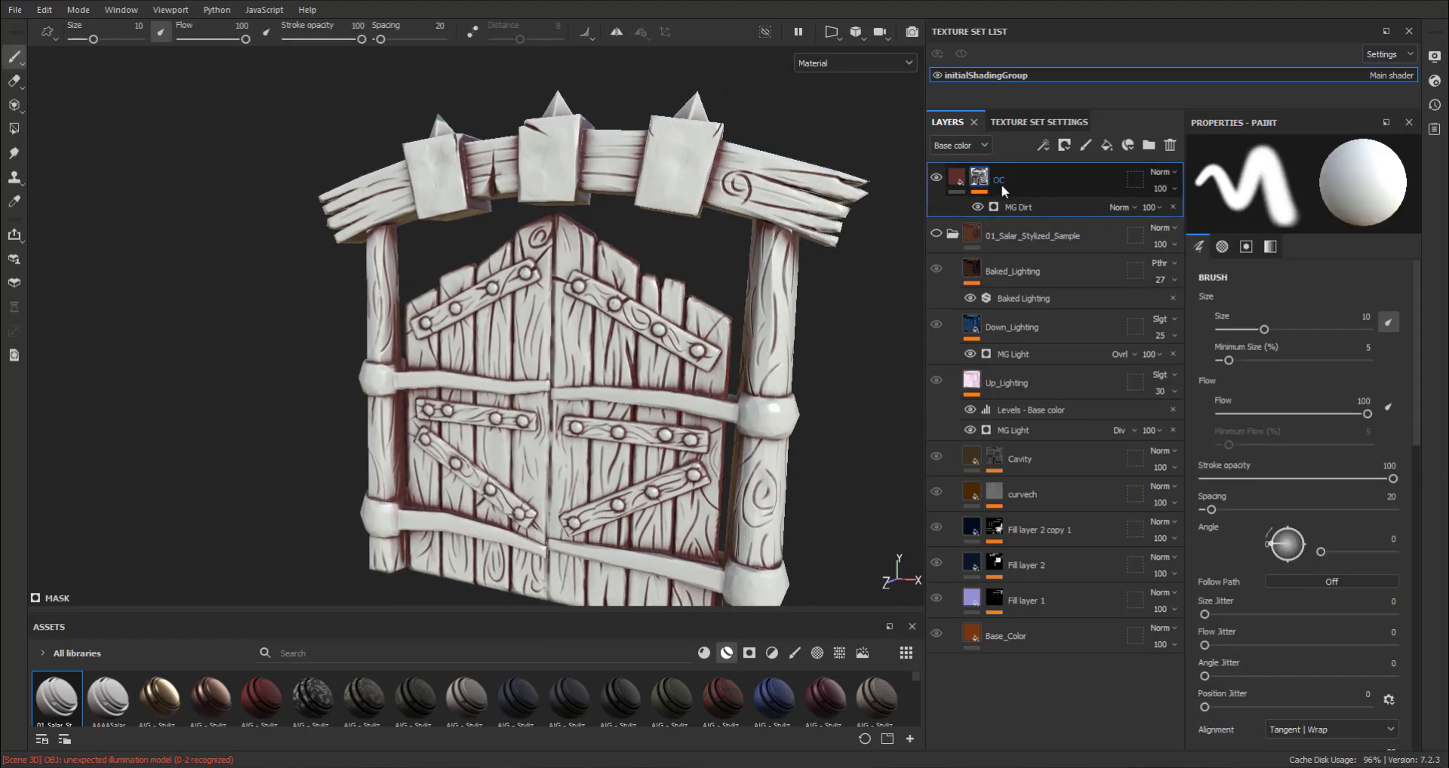
drag(1049, 179, 1062, 294)
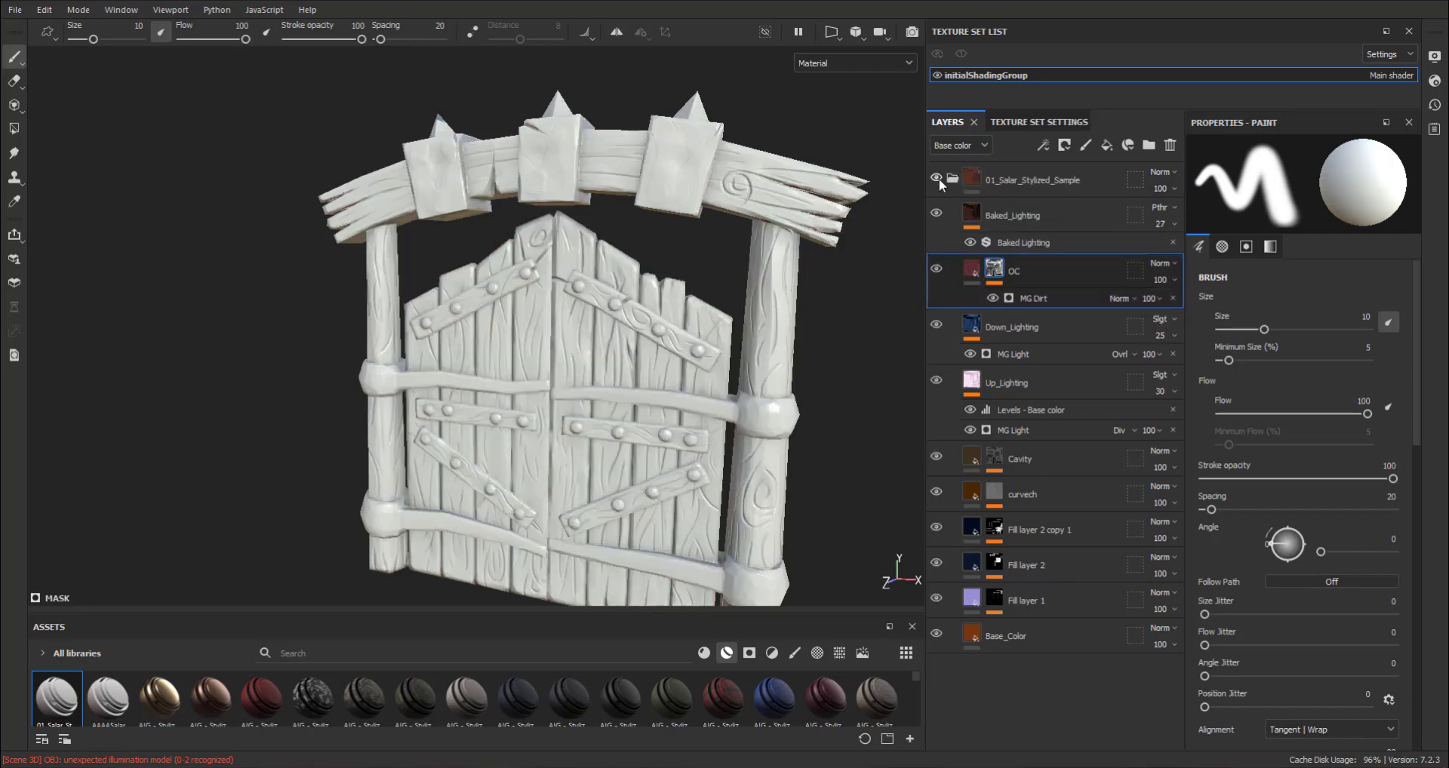
mouse_move(718, 233)
alt+mouse_down()
mouse_move(603, 255)
mouse_move(824, 307)
alt+mouse_up()
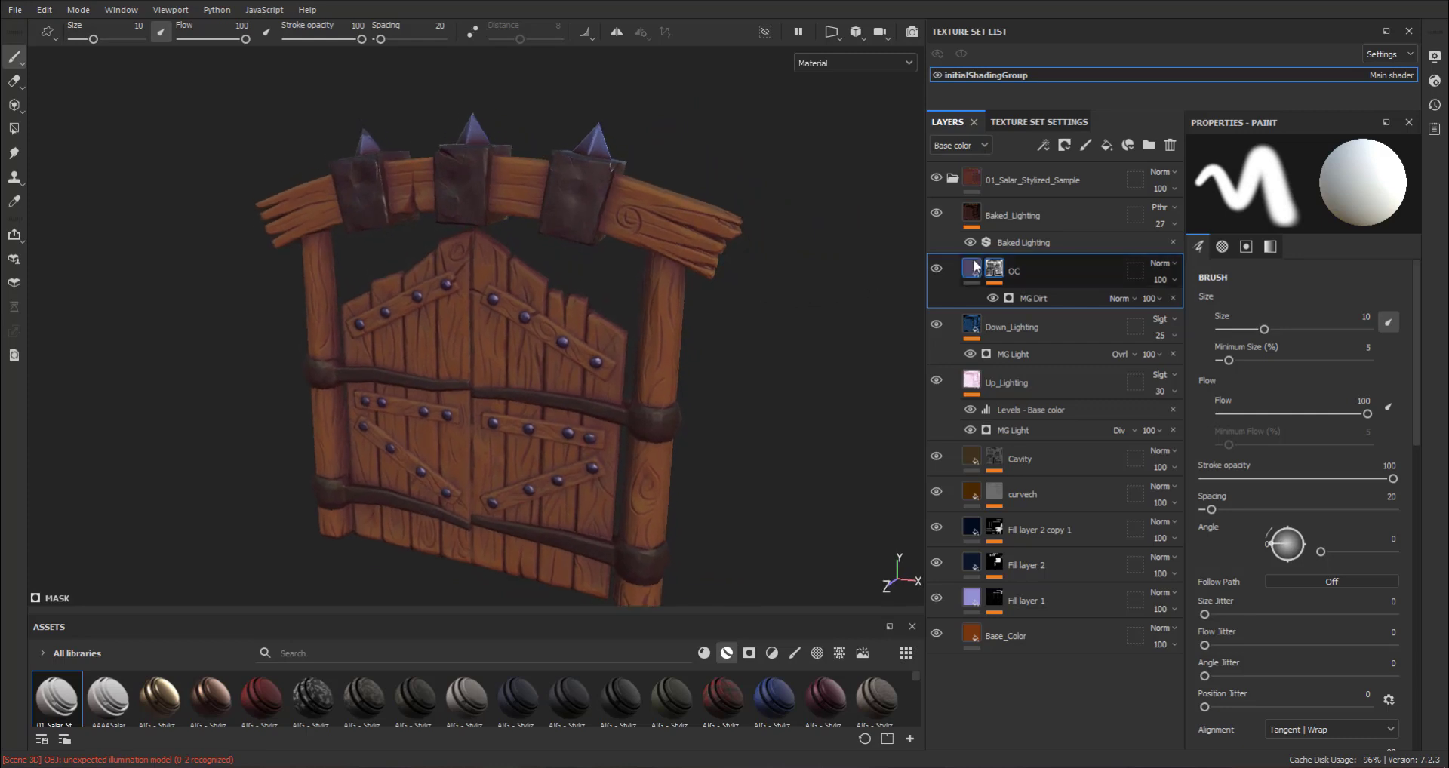
Step: Eyedrop a brown from the model into the OC fill's base colour, then darken it
click(969, 269)
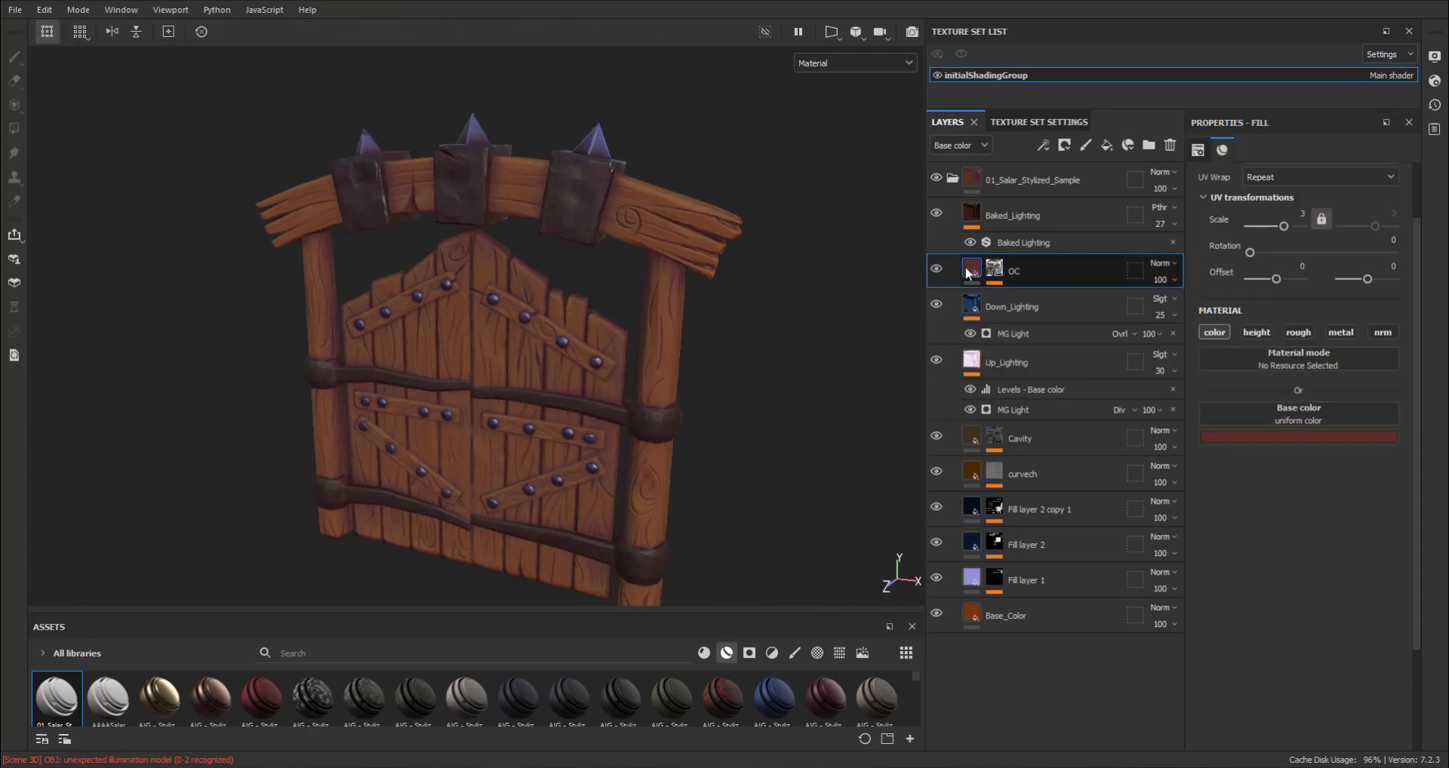
click(1308, 444)
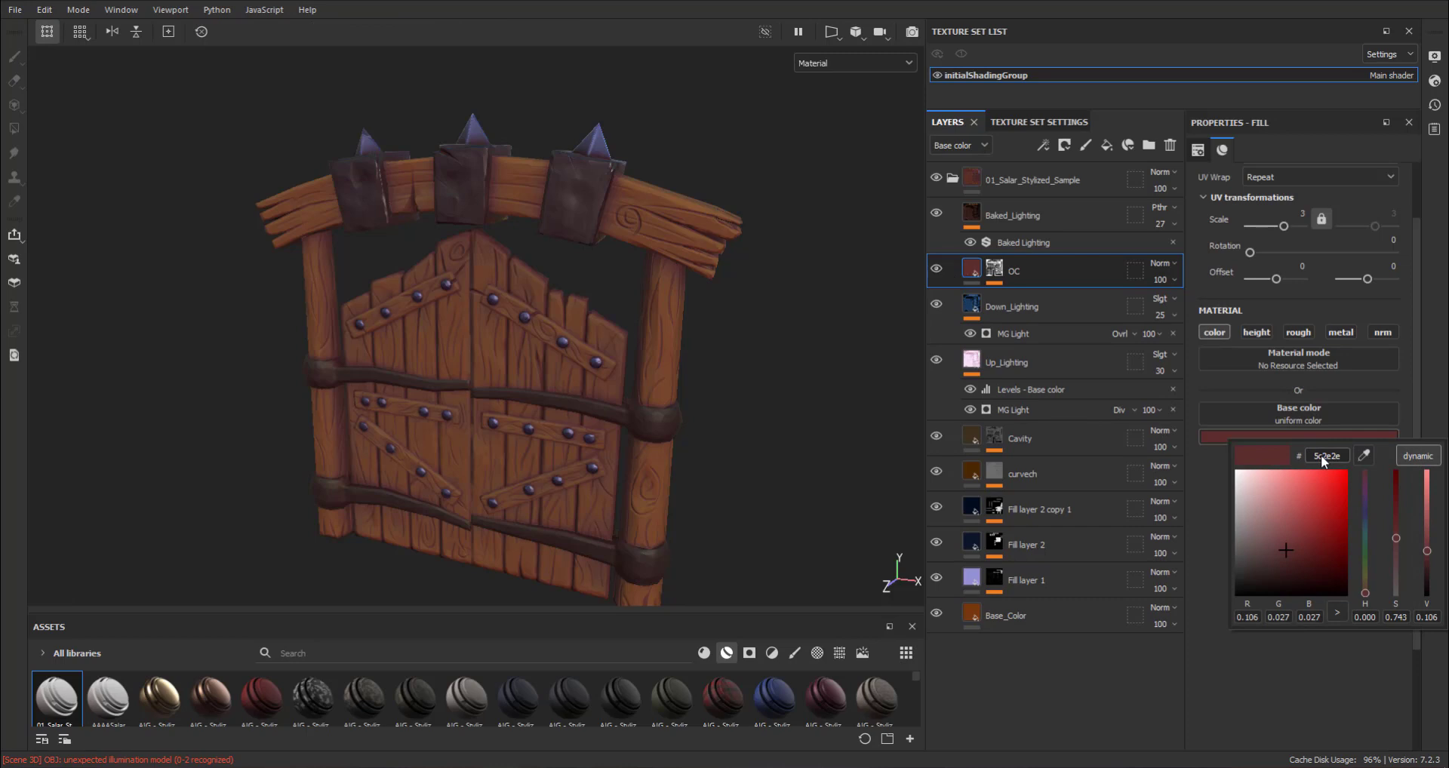
click(1363, 457)
click(972, 615)
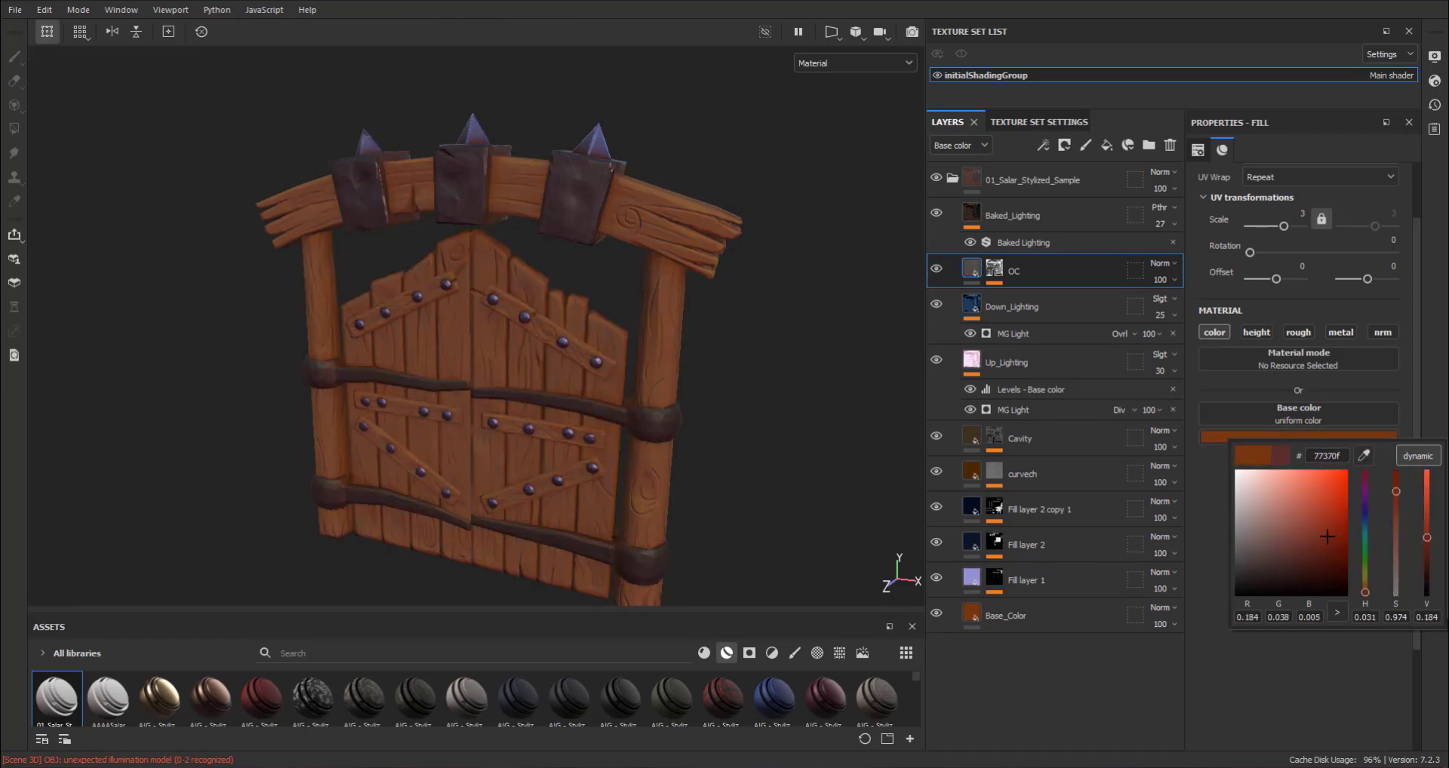
click(696, 454)
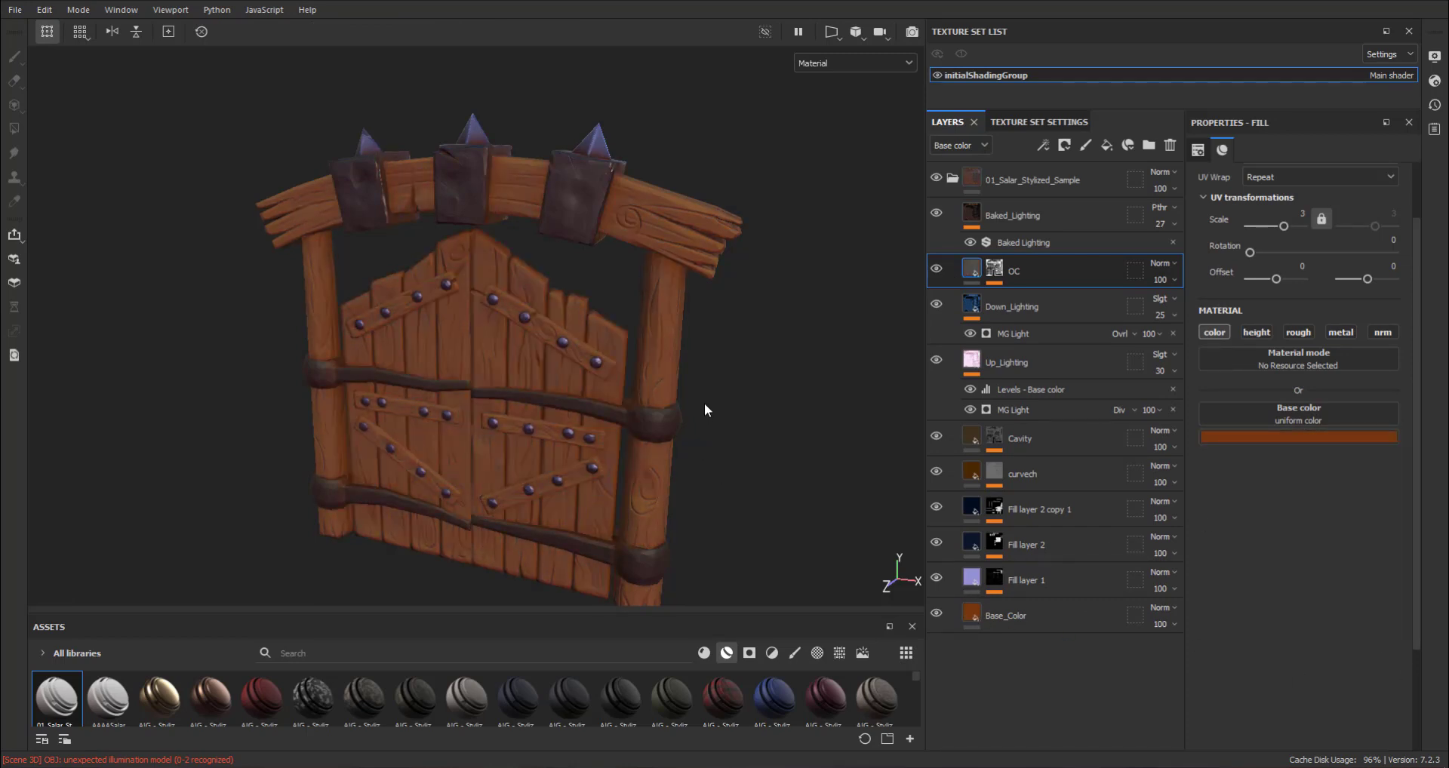
alt+drag(704, 403, 951, 415)
click(1319, 436)
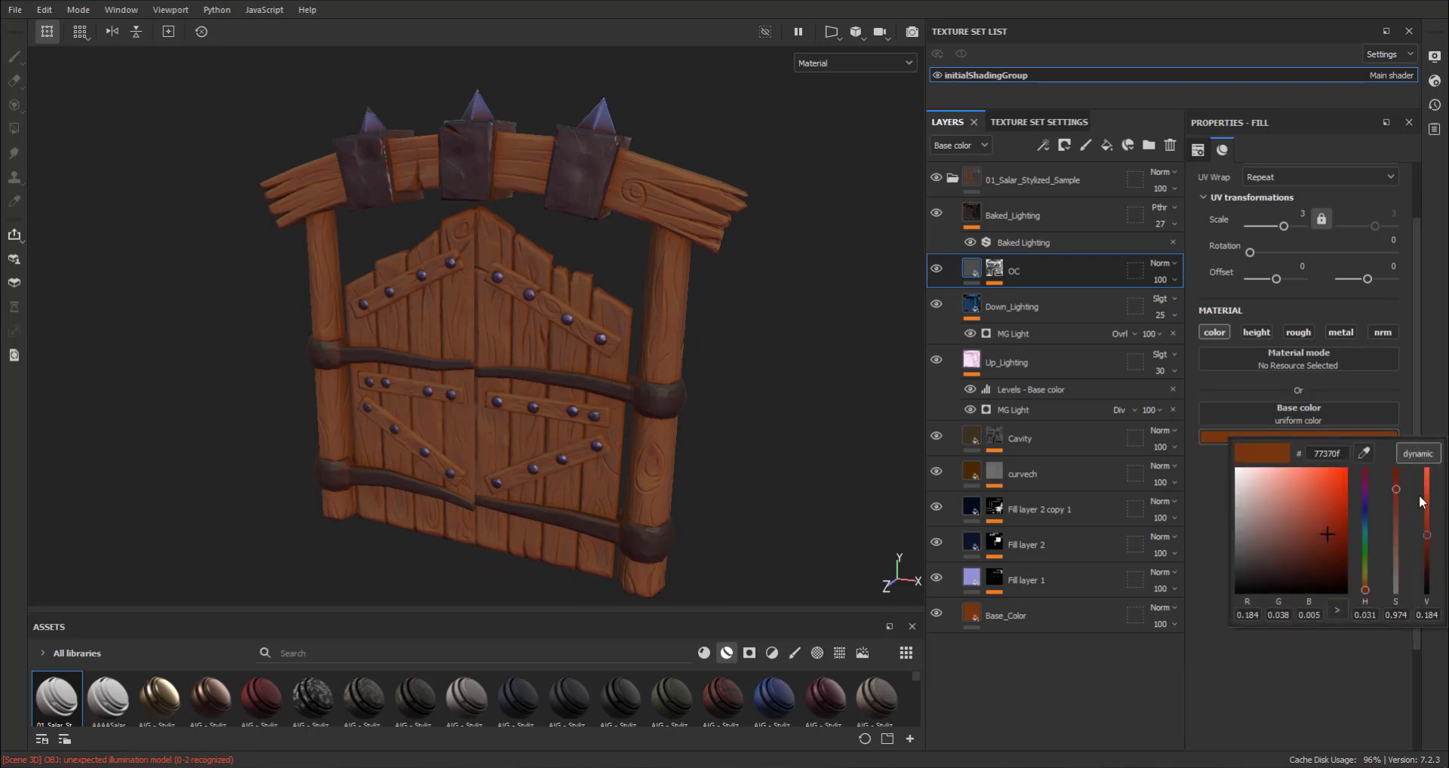
drag(1423, 538, 1427, 563)
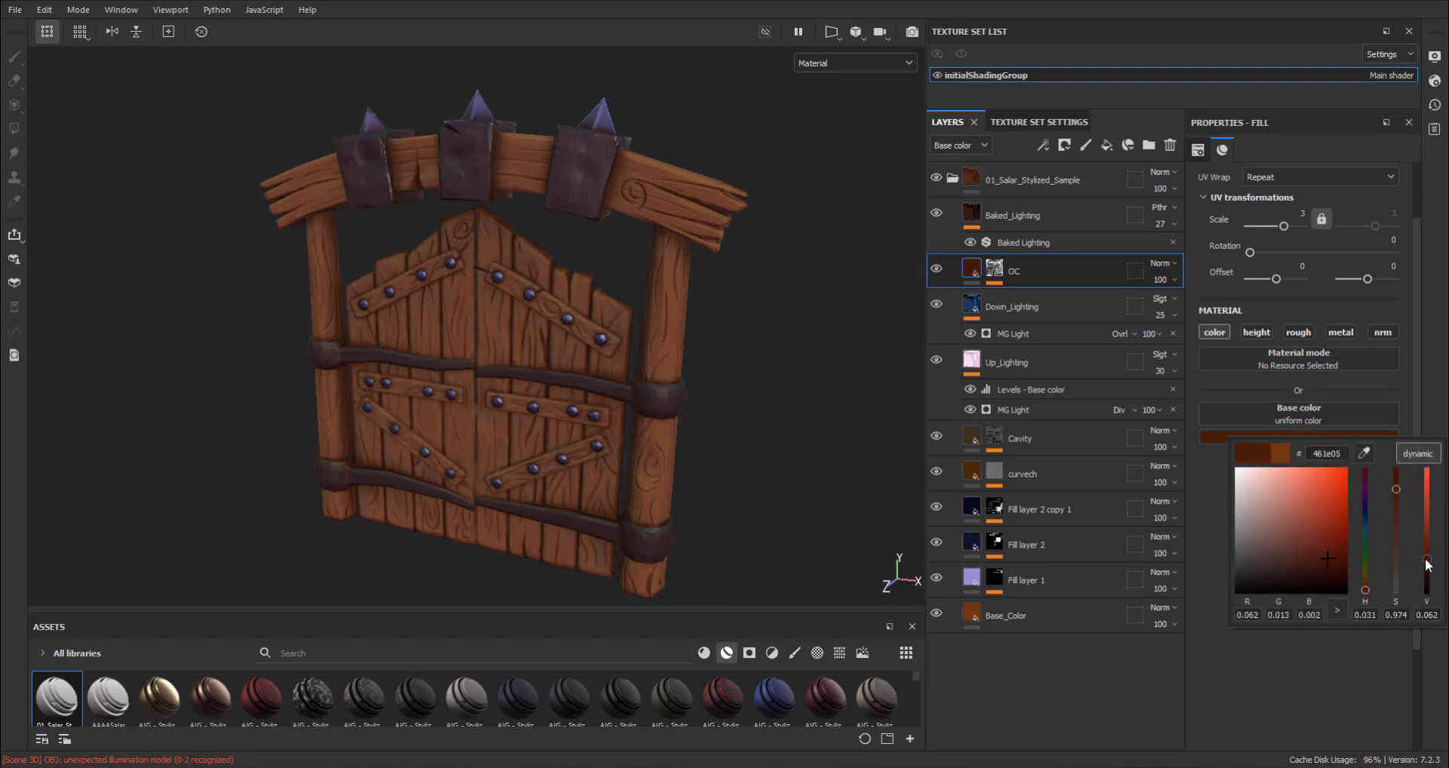
mouse_move(634, 349)
alt+mouse_down()
mouse_move(353, 274)
mouse_move(572, 284)
mouse_move(854, 407)
mouse_move(881, 440)
mouse_move(857, 453)
mouse_move(744, 400)
mouse_move(849, 431)
alt+mouse_up()
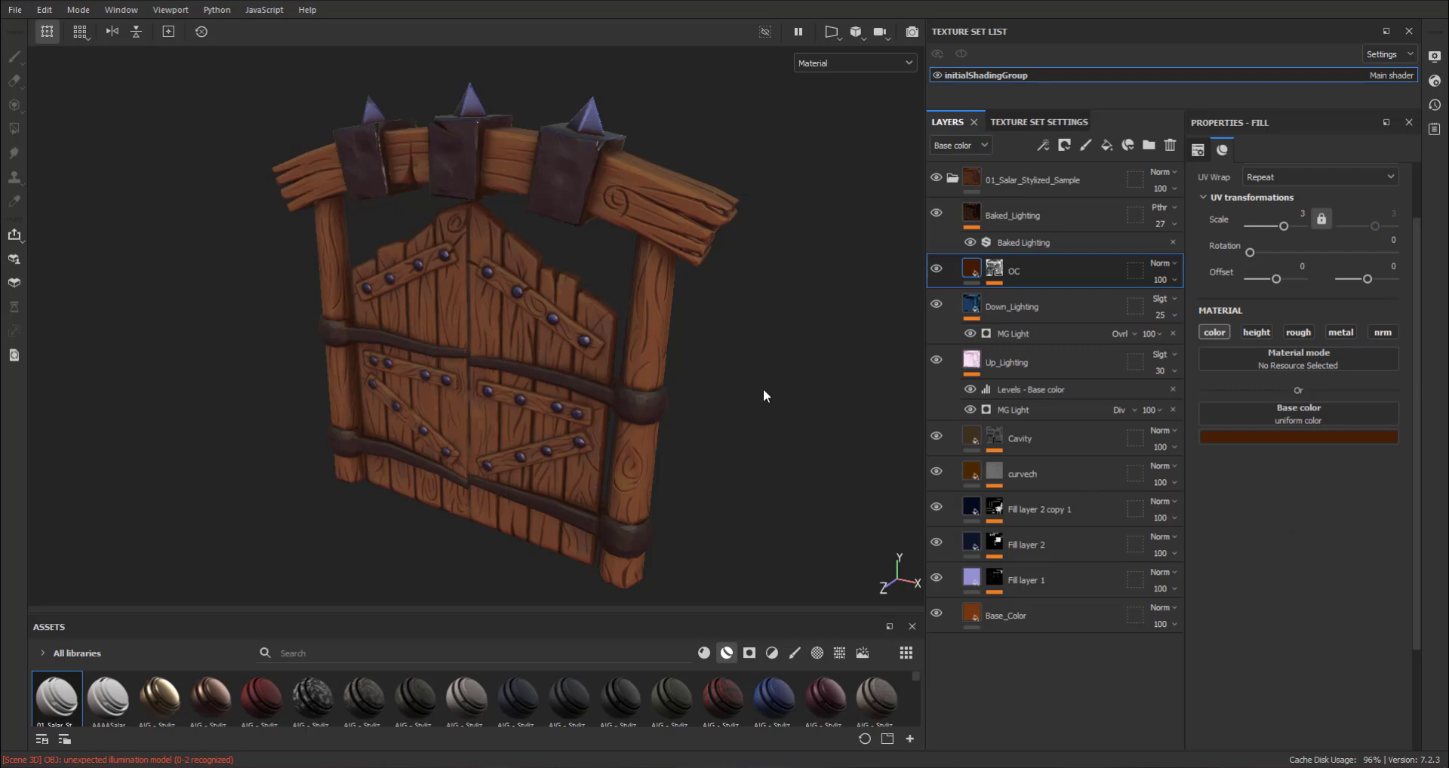
mouse_move(772, 381)
alt+mouse_down()
mouse_move(798, 374)
mouse_move(801, 357)
alt+mouse_up()
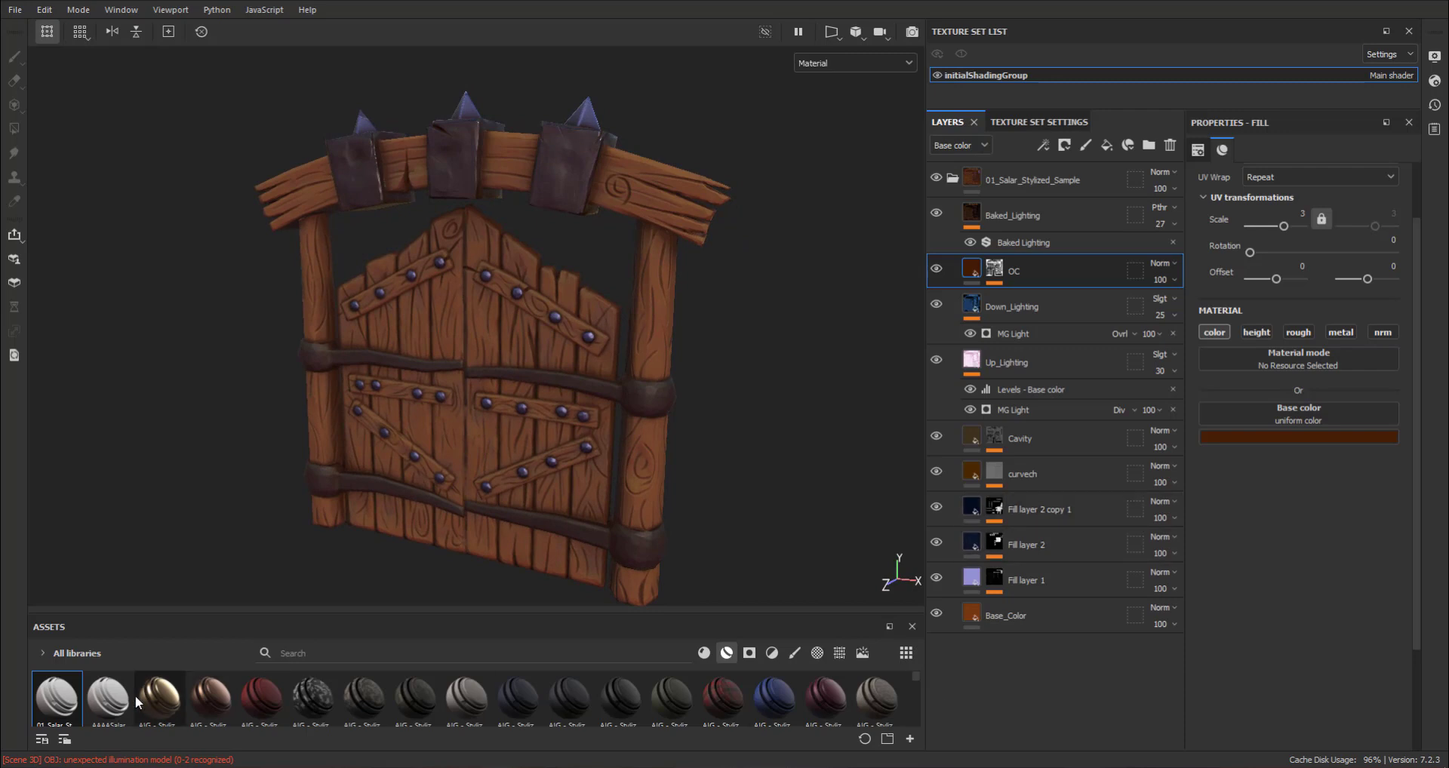
Step: Lower the curvech fill's roughness to 0.7388
click(1020, 468)
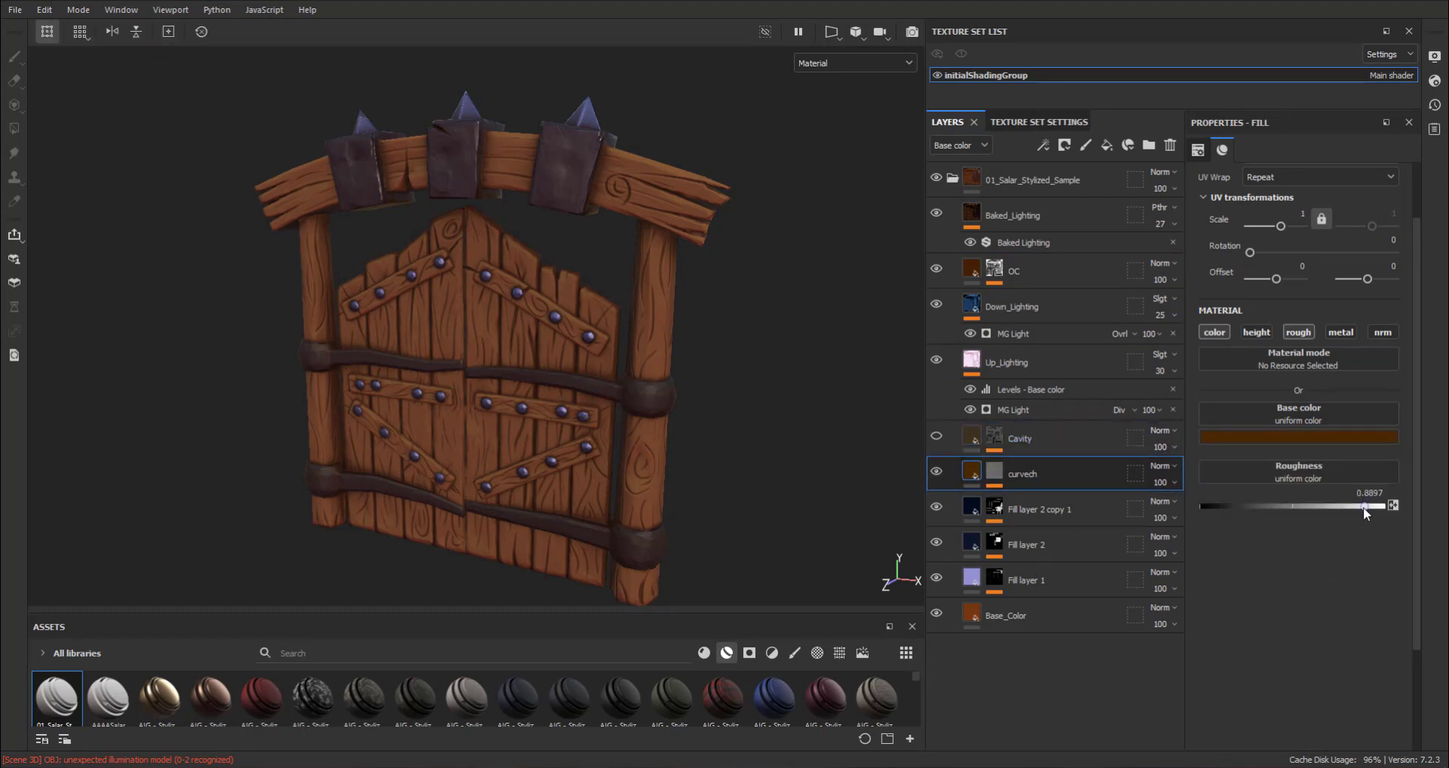
mouse_move(1363, 505)
mouse_down()
mouse_move(1264, 506)
mouse_move(1325, 524)
mouse_up()
mouse_move(971, 474)
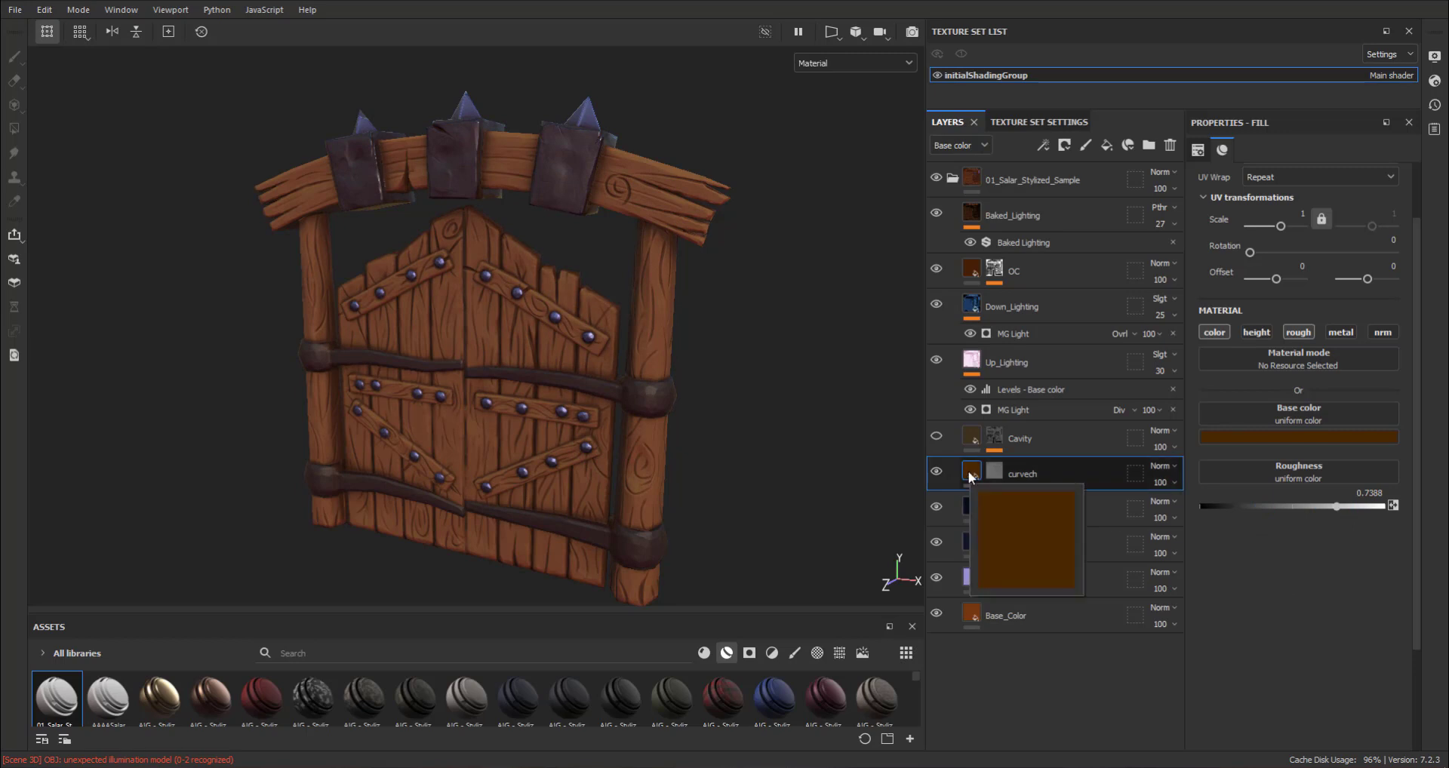
alt+drag(692, 231, 658, 265)
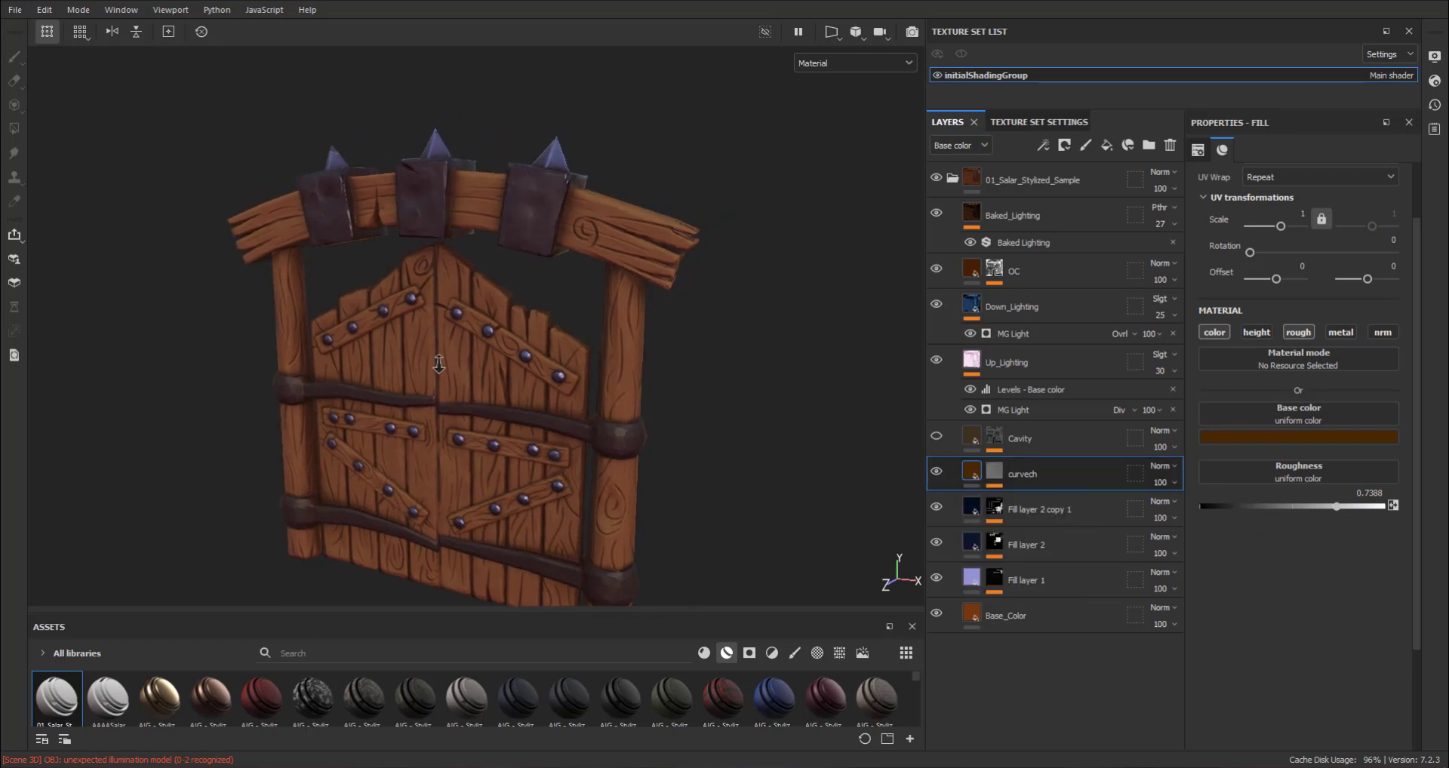
scroll(657, 265, up, 5)
alt+drag(574, 362, 410, 284)
scroll(750, 445, up, 3)
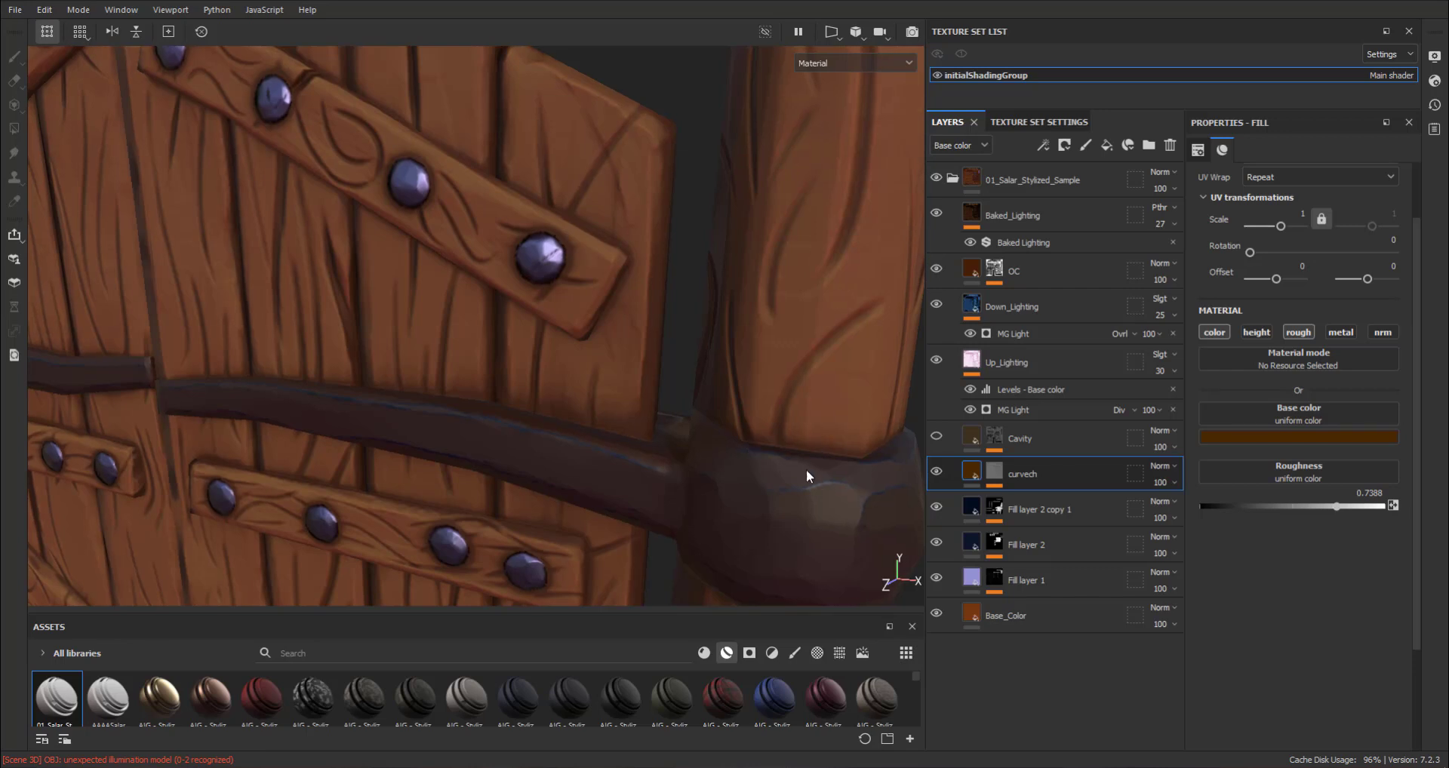
Step: Try an orange base colour, then revert to dark brown 492501
click(1325, 437)
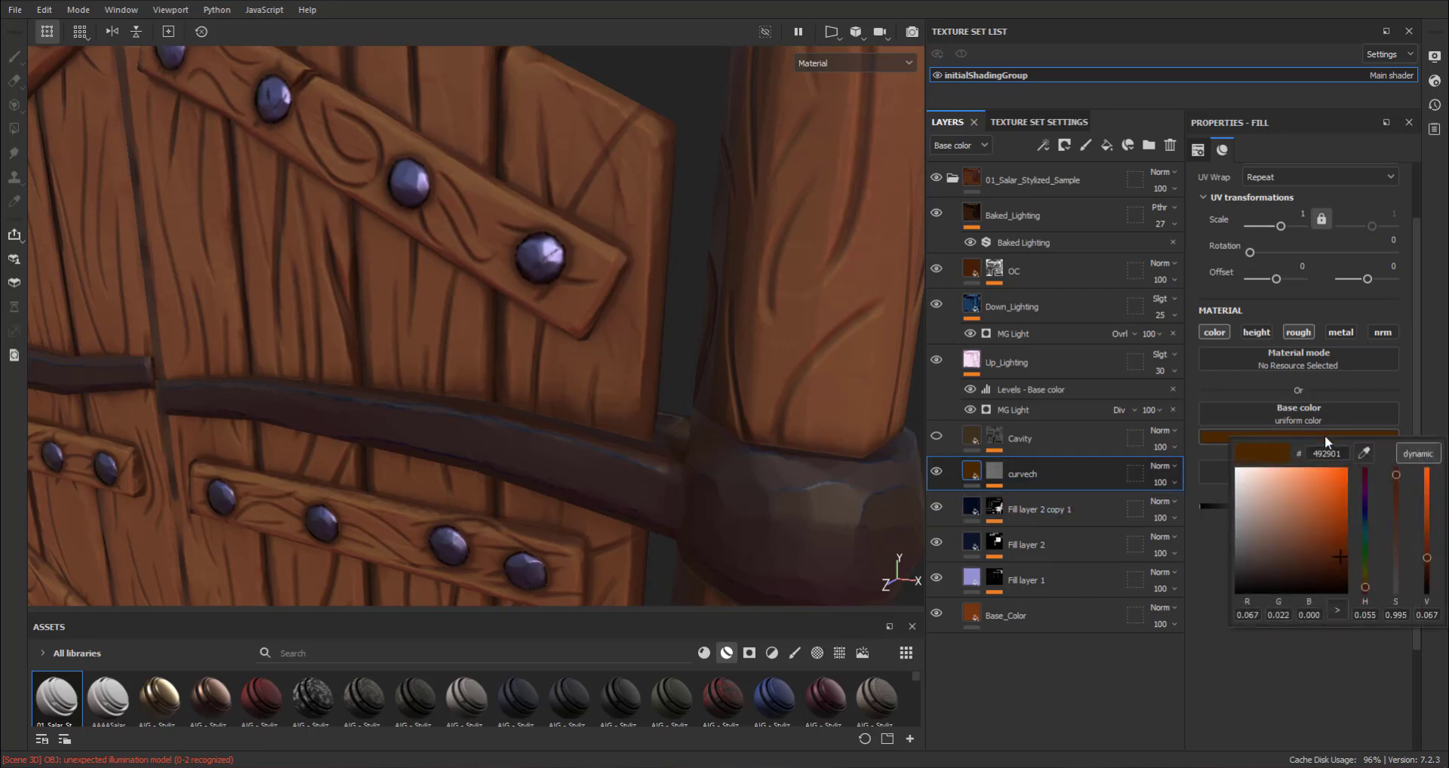
click(1342, 474)
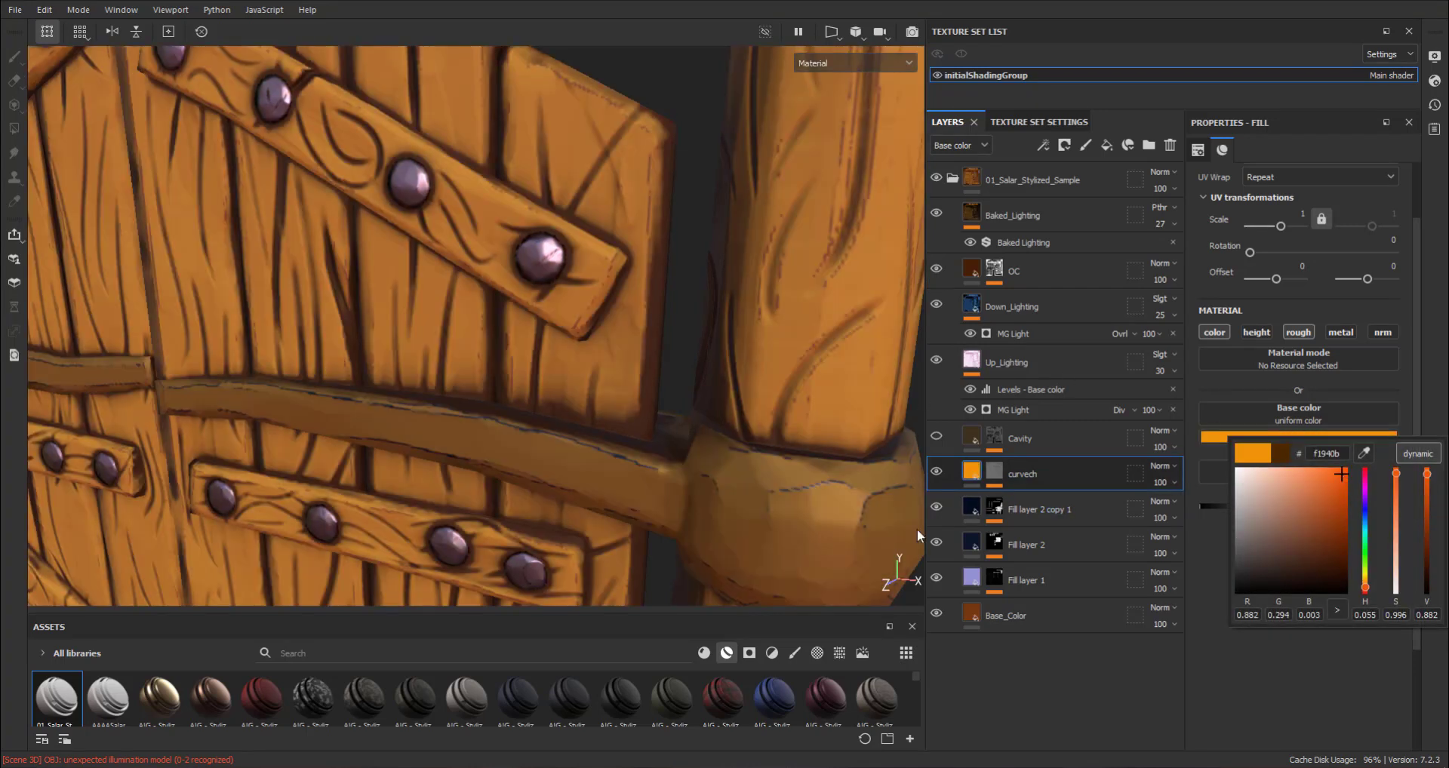
key(ctrl+z)
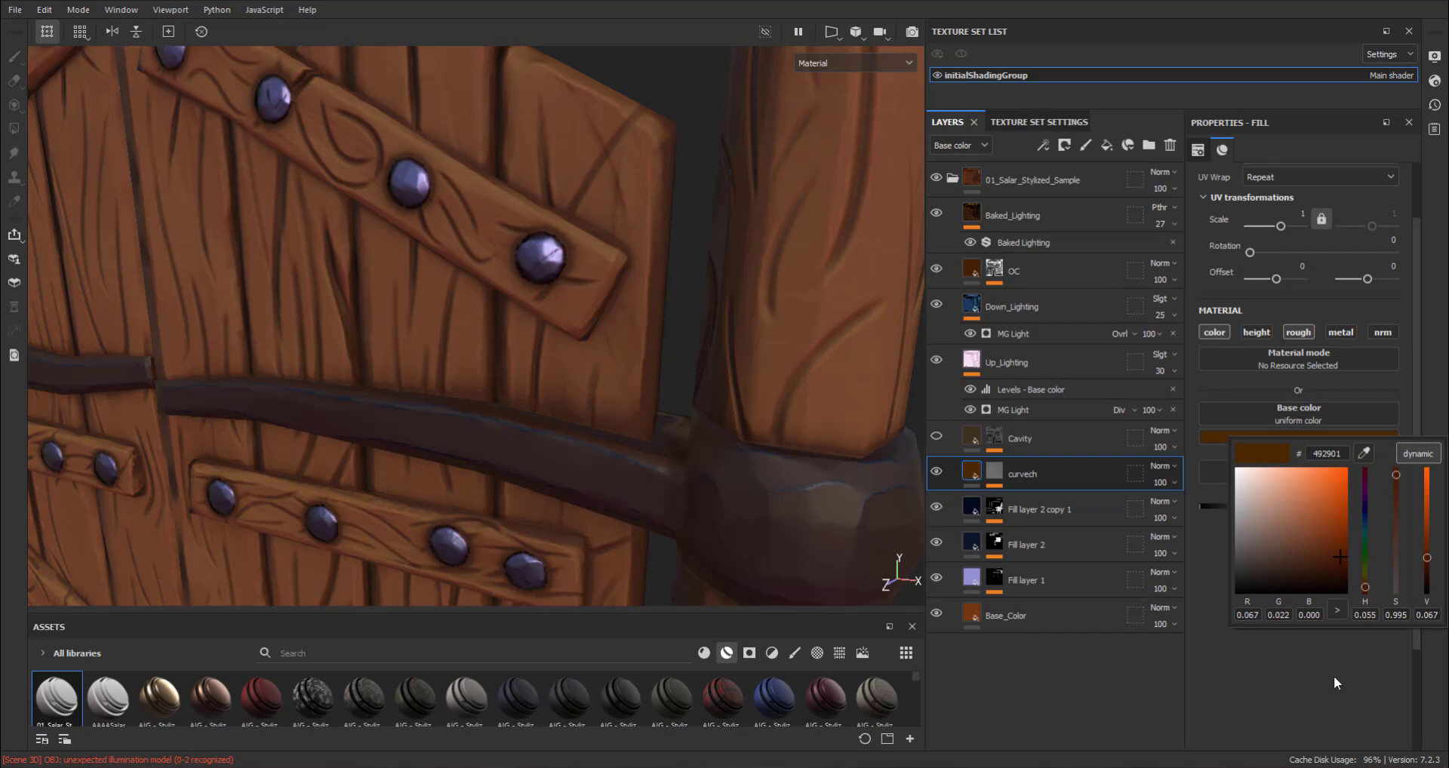
Step: Set the curvech mask's Global Balance to 0.71 and Global Contrast to 0.3
click(995, 471)
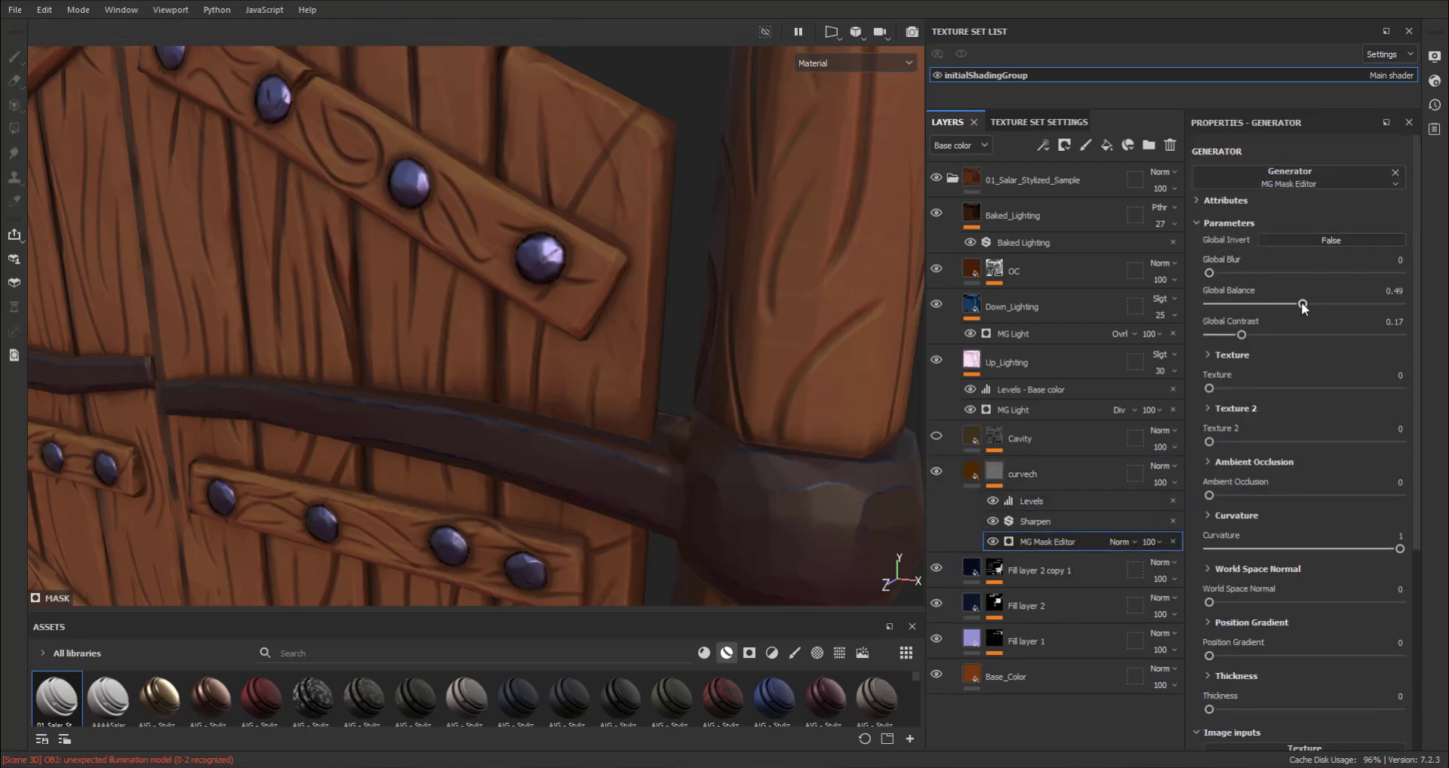
drag(1303, 302, 1360, 305)
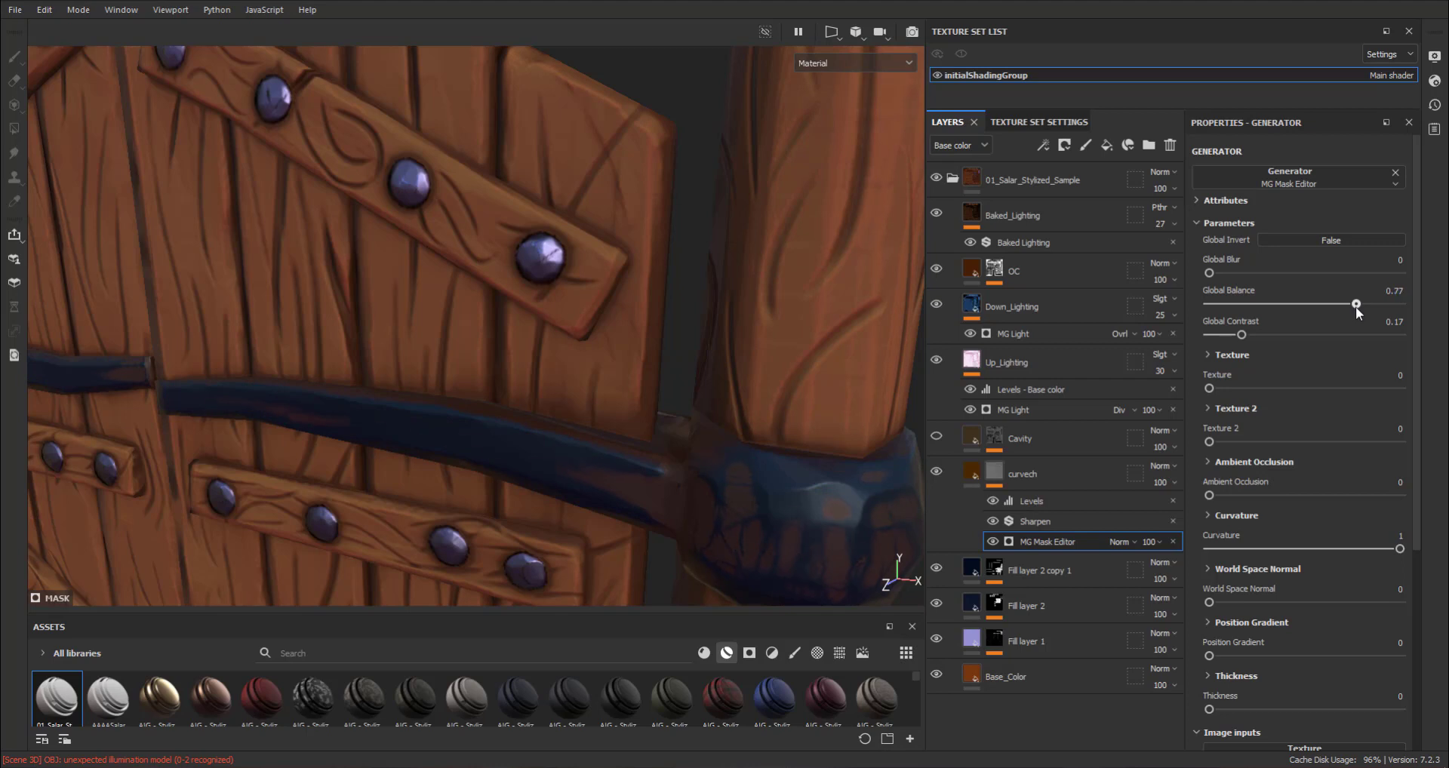
key(ctrl+z)
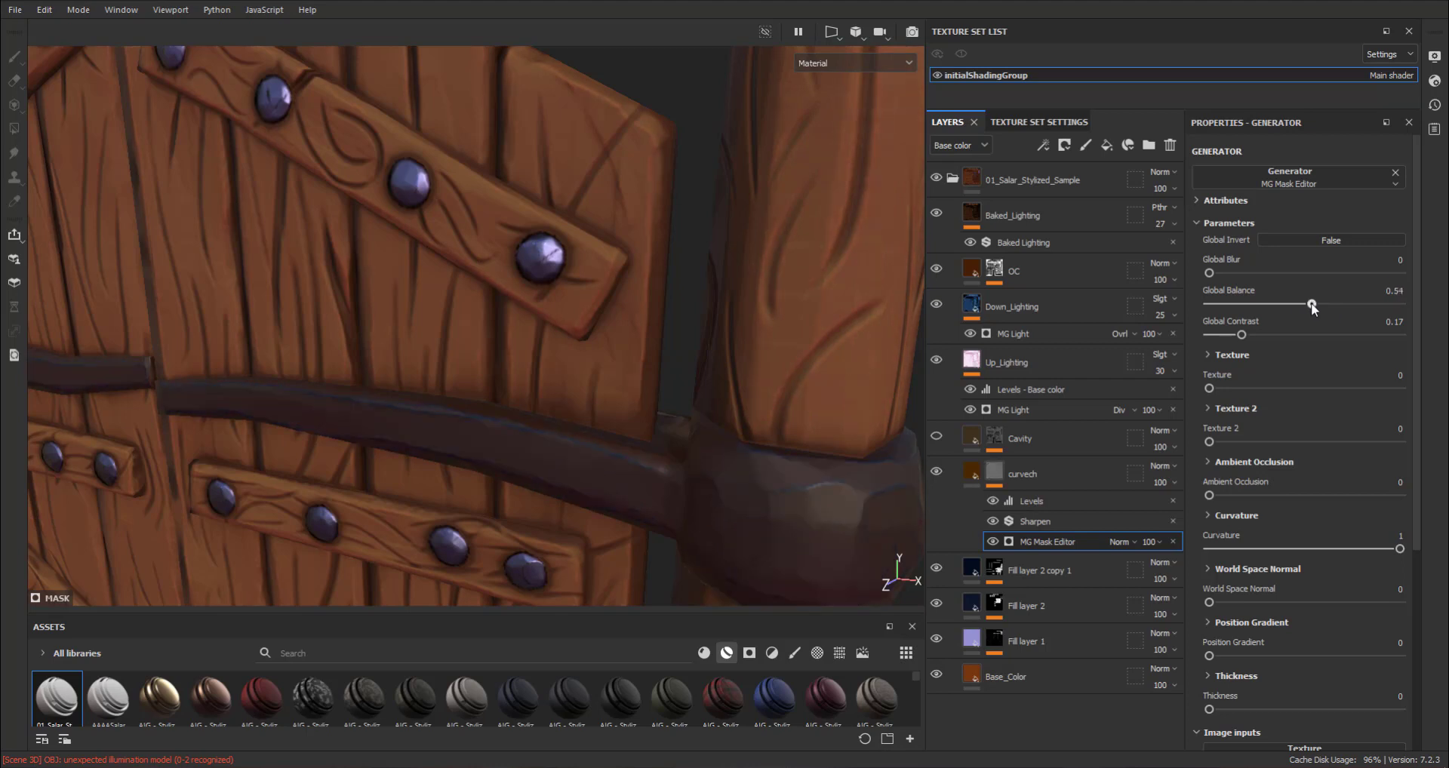
drag(1311, 302, 1326, 302)
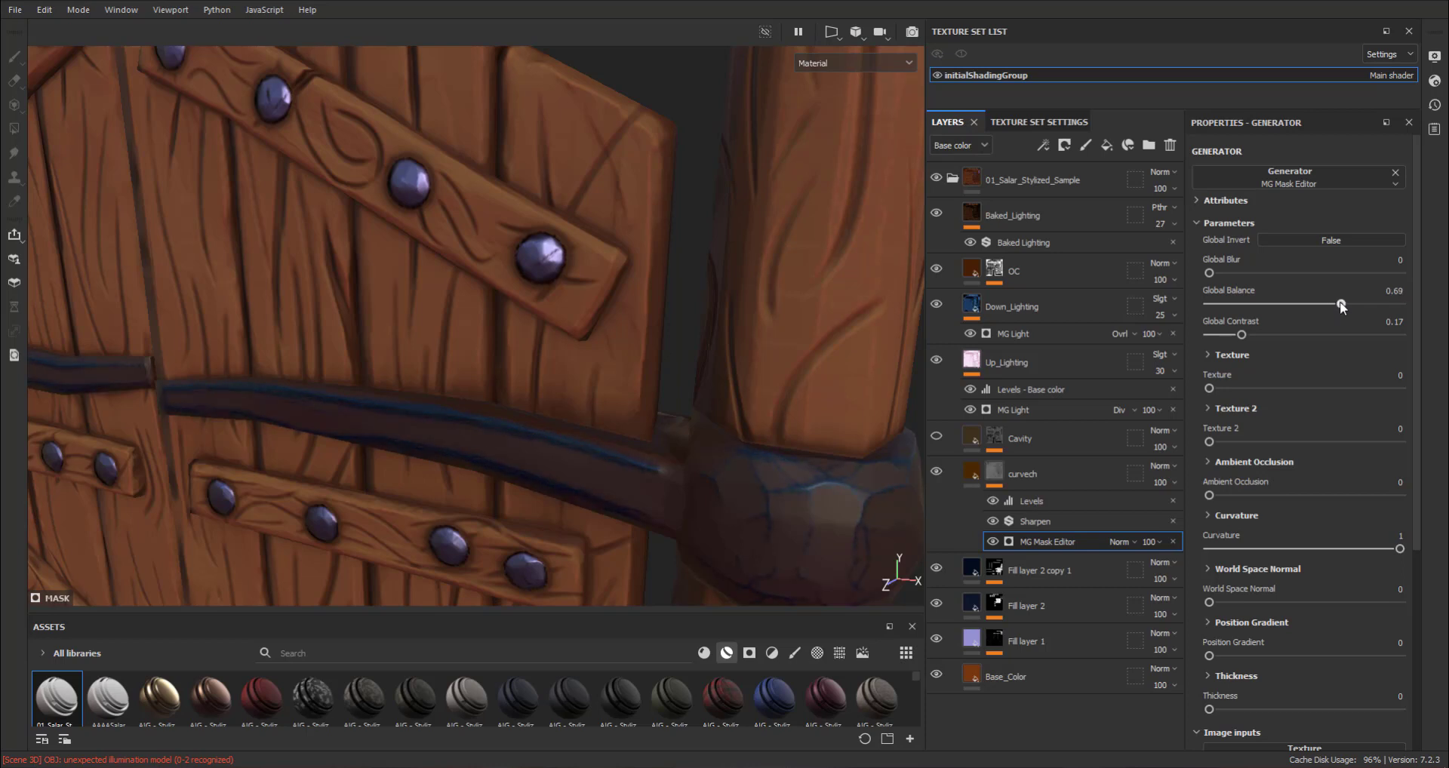
drag(1341, 306, 1342, 307)
drag(1343, 306, 1344, 303)
drag(1216, 335, 1268, 334)
scroll(458, 269, down, 10)
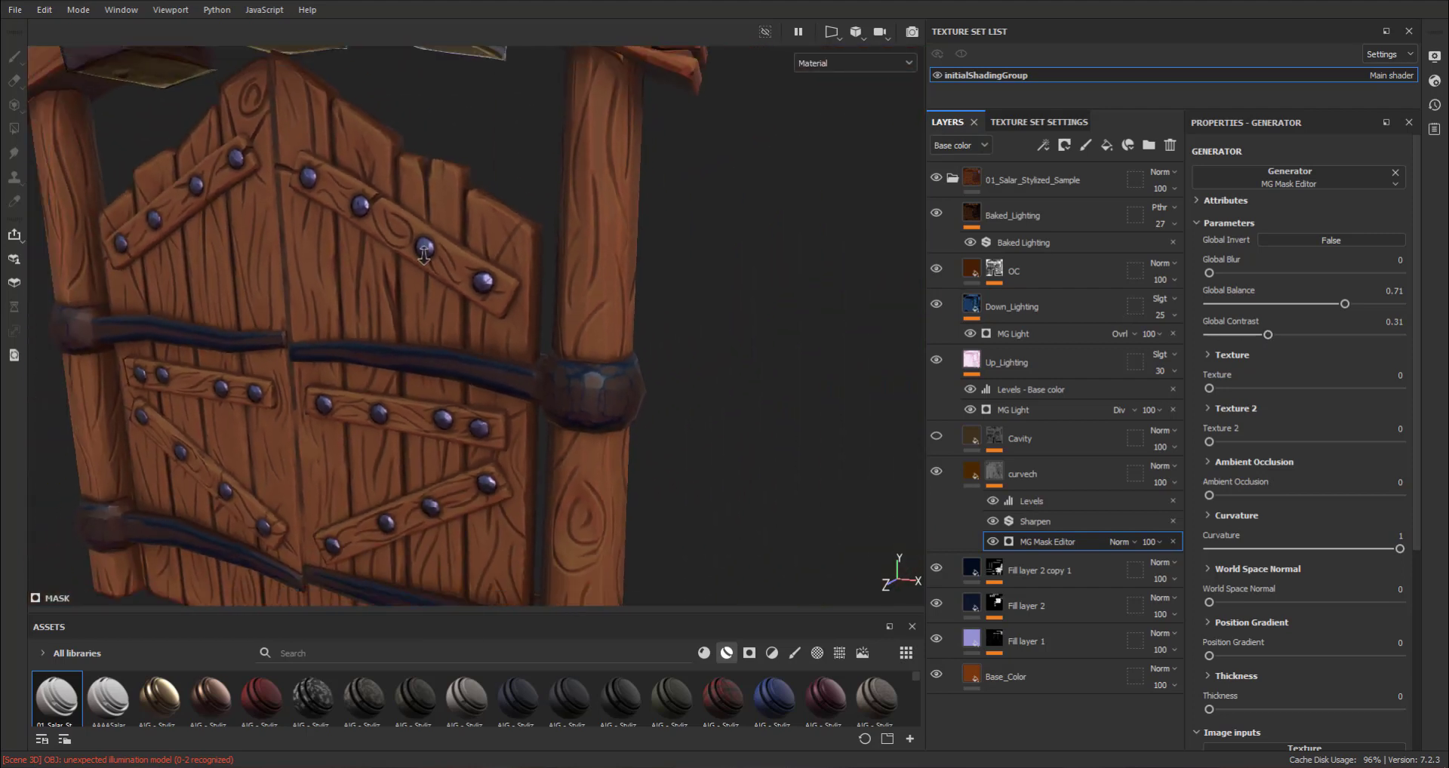
alt+drag(458, 268, 641, 319)
alt+drag(504, 271, 510, 279)
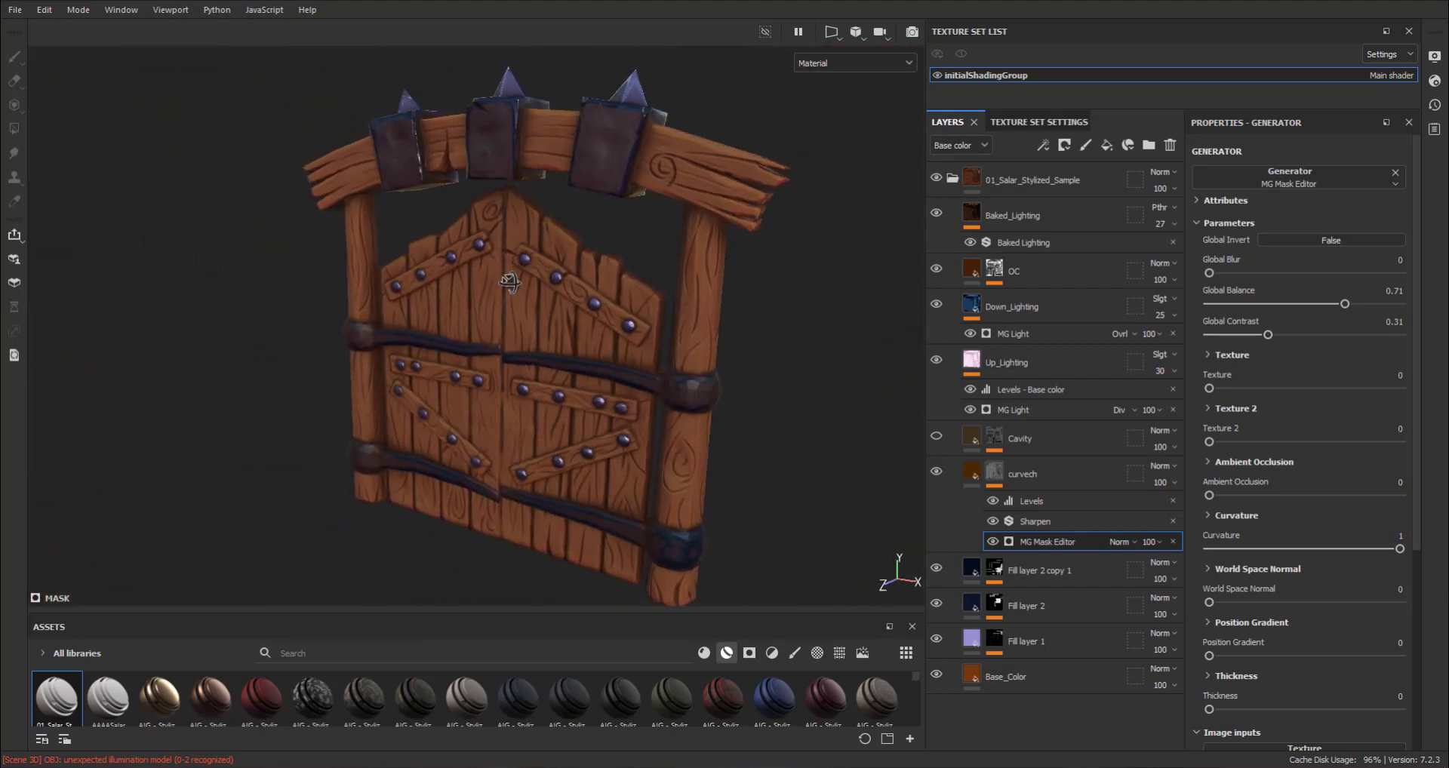
mouse_move(510, 279)
alt+mouse_down()
mouse_move(844, 336)
mouse_move(815, 439)
mouse_move(706, 324)
mouse_move(670, 337)
mouse_move(735, 354)
alt+mouse_up()
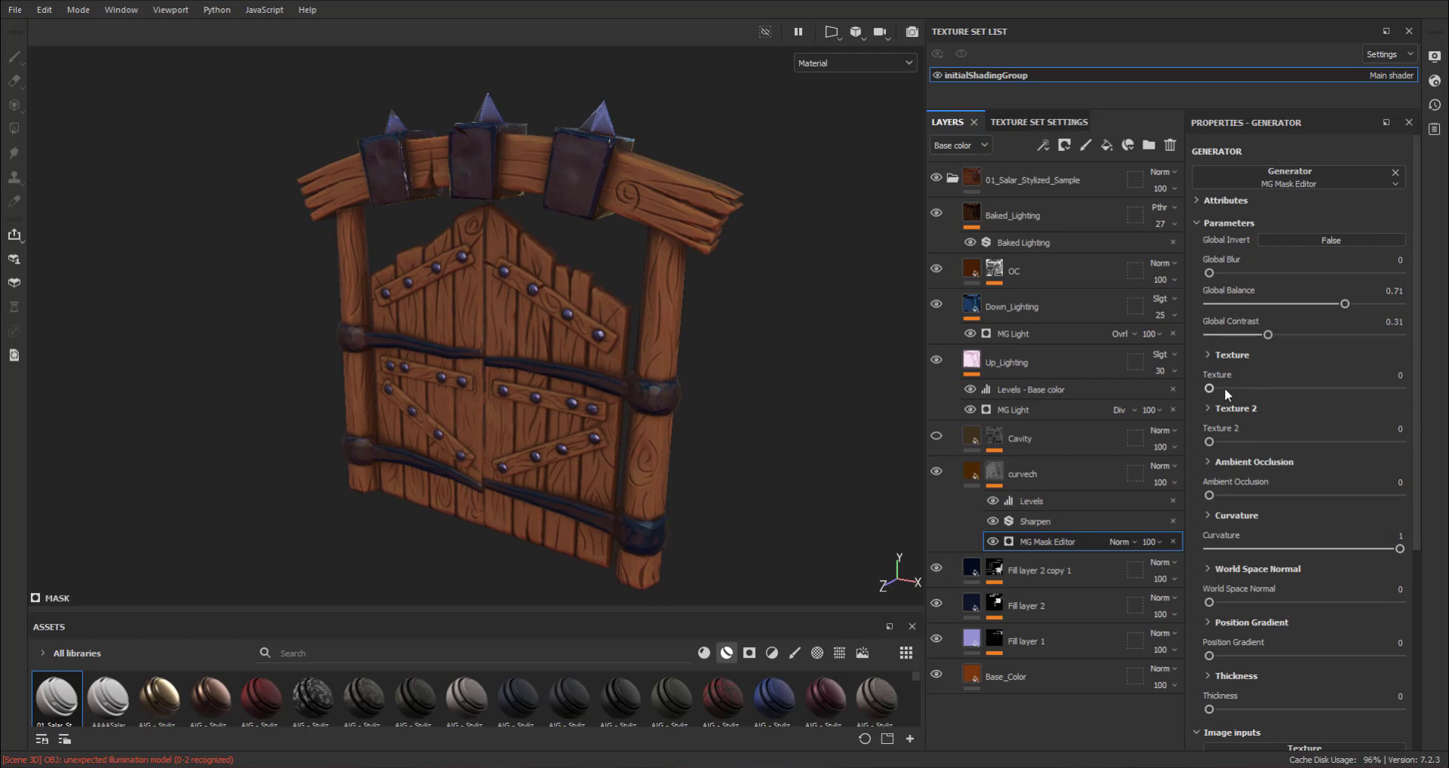
Step: Raise the curvech mask's Global Blur to about 1.9
drag(1212, 273, 1216, 273)
scroll(823, 359, up, 1)
scroll(822, 360, up, 2)
scroll(823, 359, up, 3)
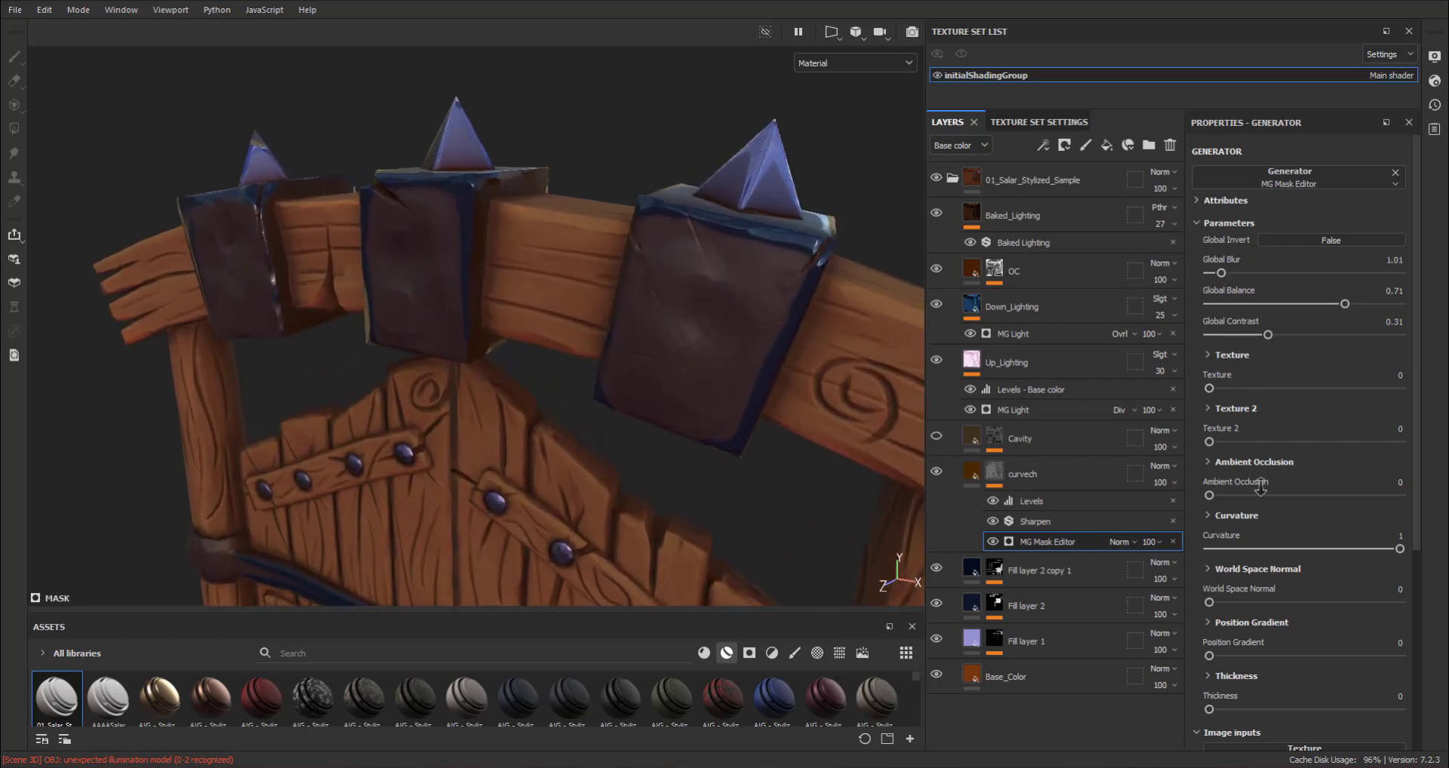
scroll(822, 360, up, 3)
alt+drag(747, 336, 513, 336)
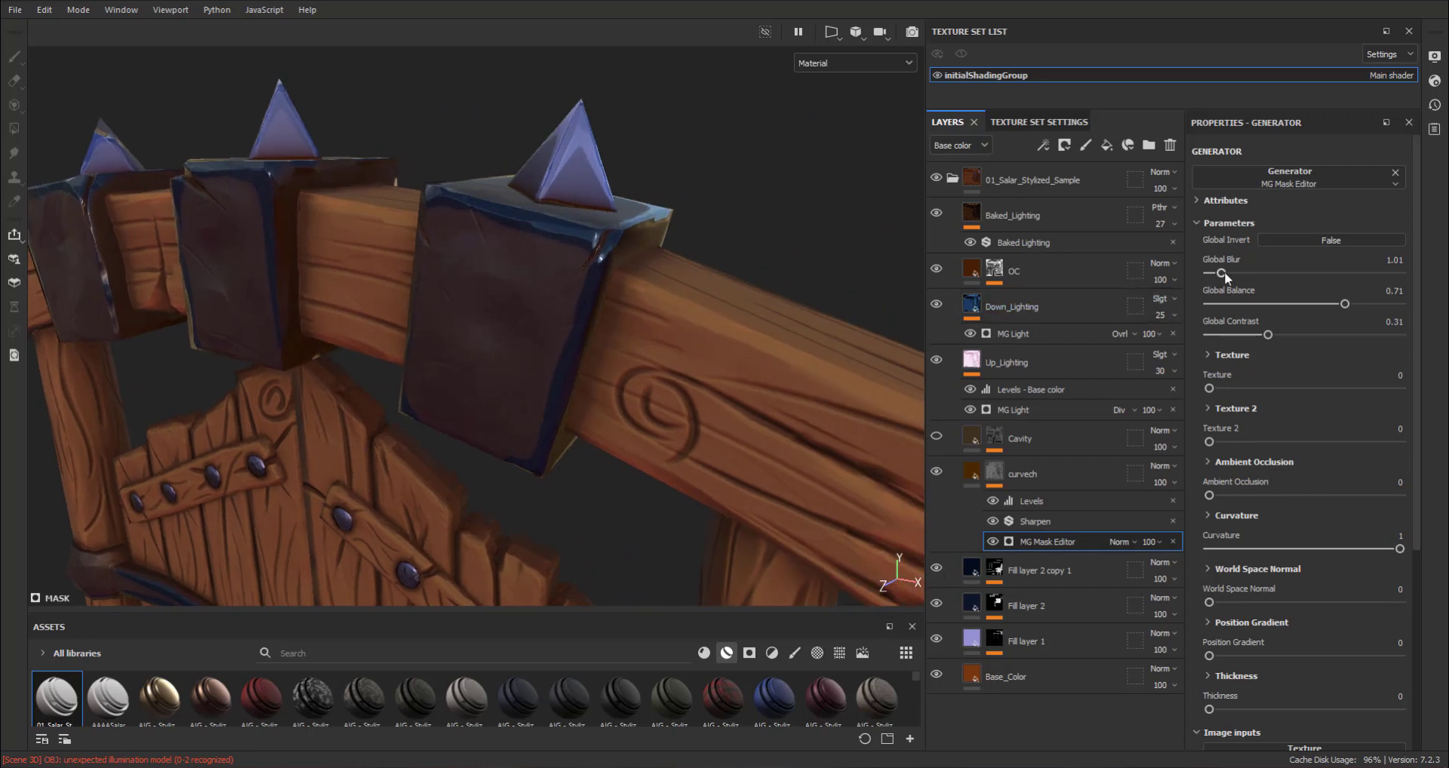
mouse_move(1221, 273)
mouse_down()
mouse_move(1247, 276)
mouse_move(1231, 275)
mouse_up()
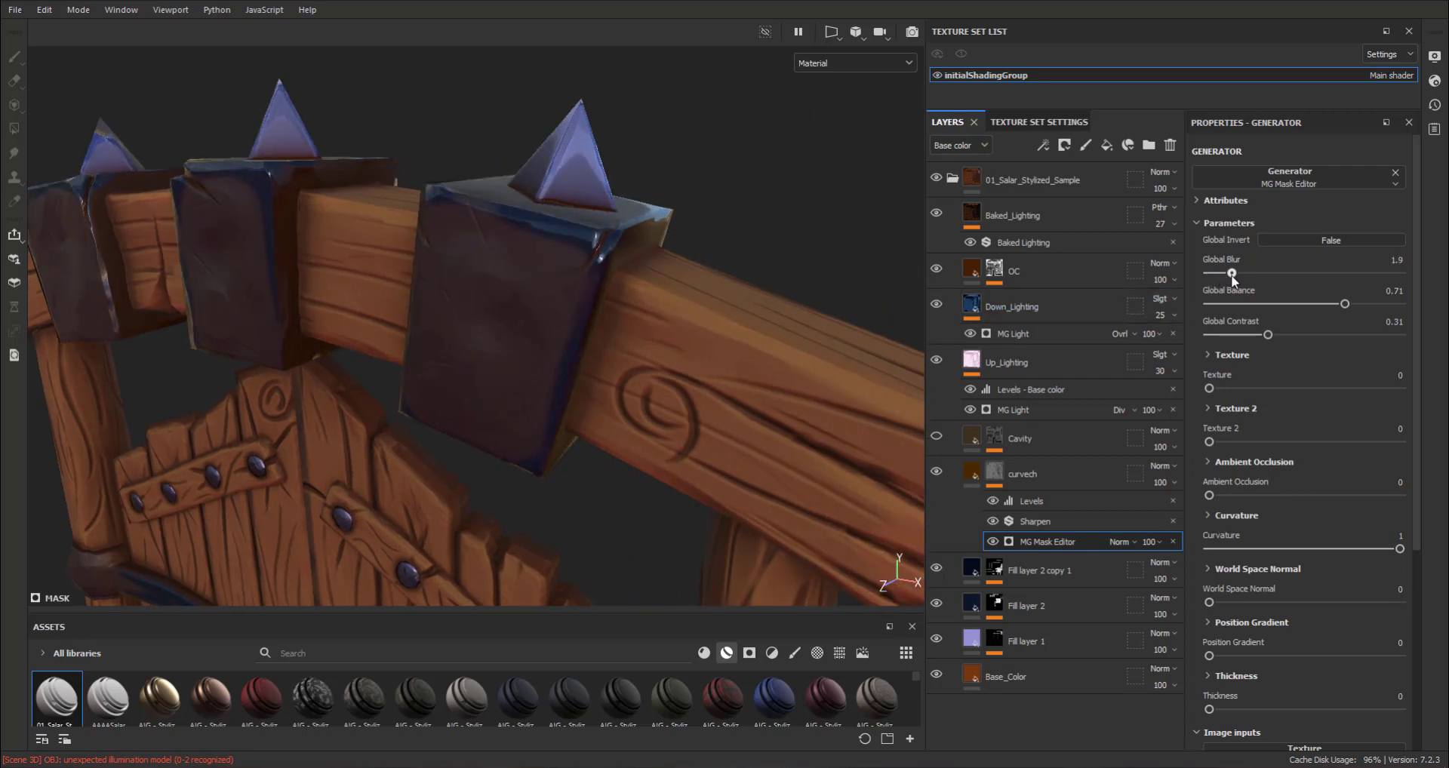
alt+drag(573, 302, 800, 273)
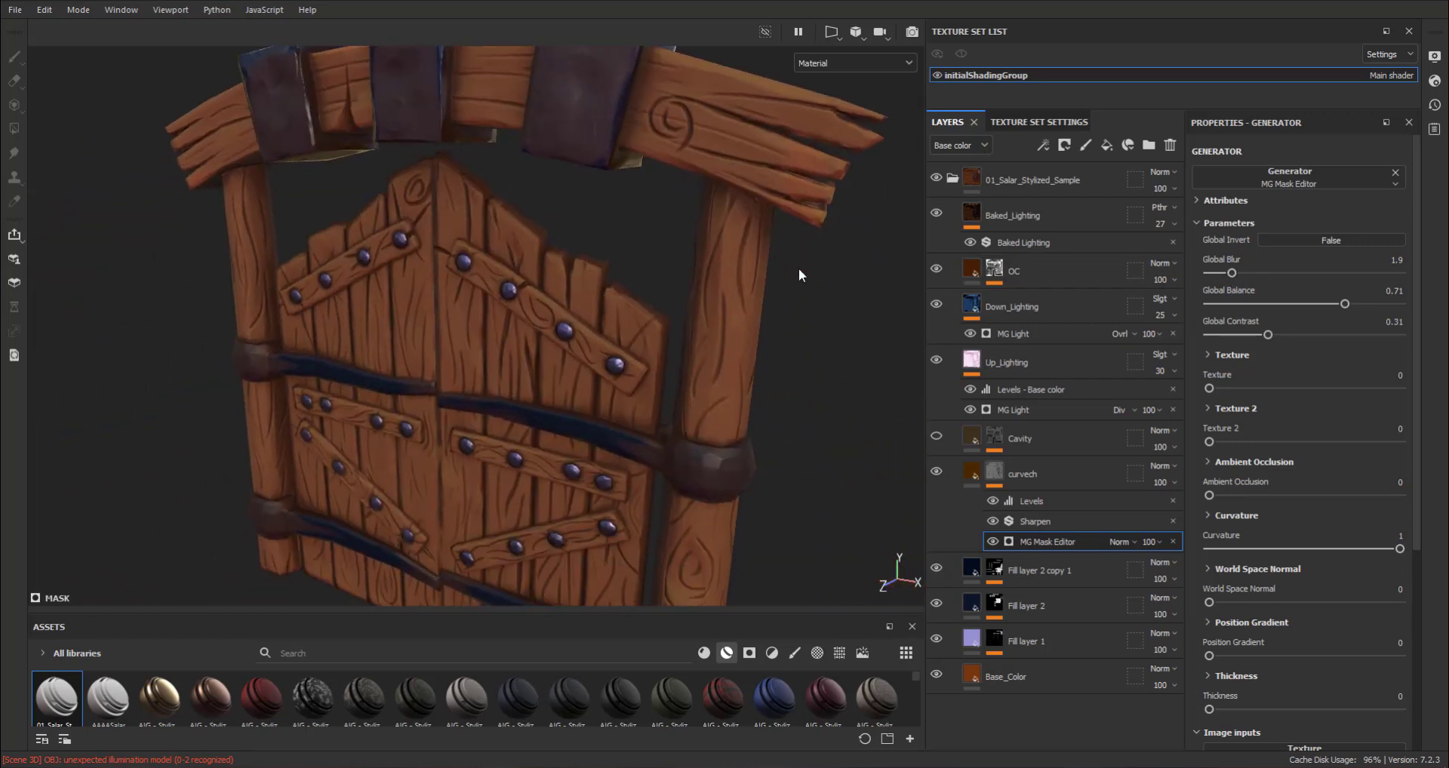
alt+right_drag(798, 269, 305, 200)
mouse_move(305, 201)
alt+mouse_down()
mouse_move(585, 266)
mouse_move(647, 300)
alt+mouse_up()
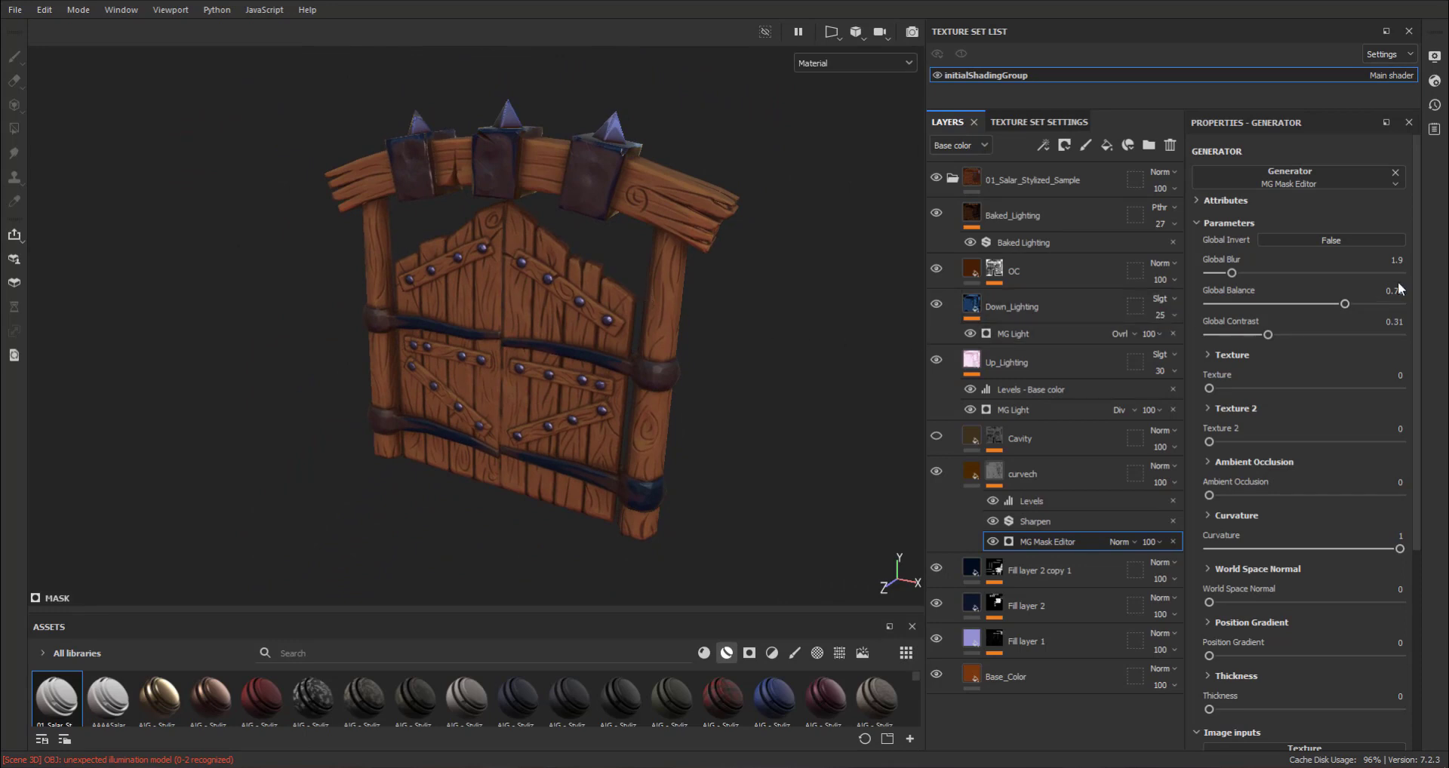
Step: Enter 0.8 as the curvech mask's Global Blur
click(1385, 260)
text(1)
key(Return)
text(0.8)
key(Return)
Step: Select the curvech fill layer and zoom in close along the iron band
click(974, 474)
alt+drag(847, 424, 394, 311)
scroll(395, 310, up, 5)
scroll(566, 307, up, 3)
scroll(818, 459, up, 5)
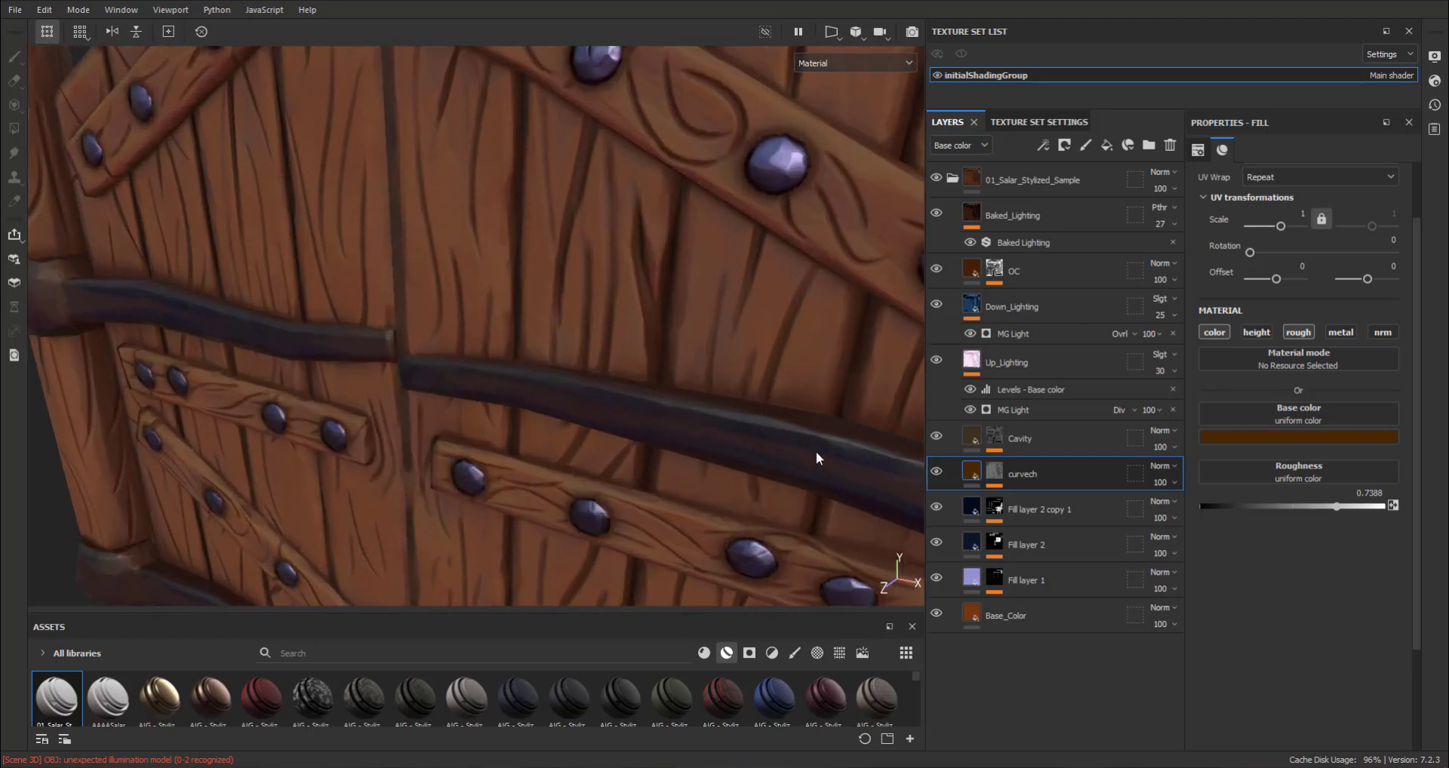
middle_drag(753, 406, 462, 401)
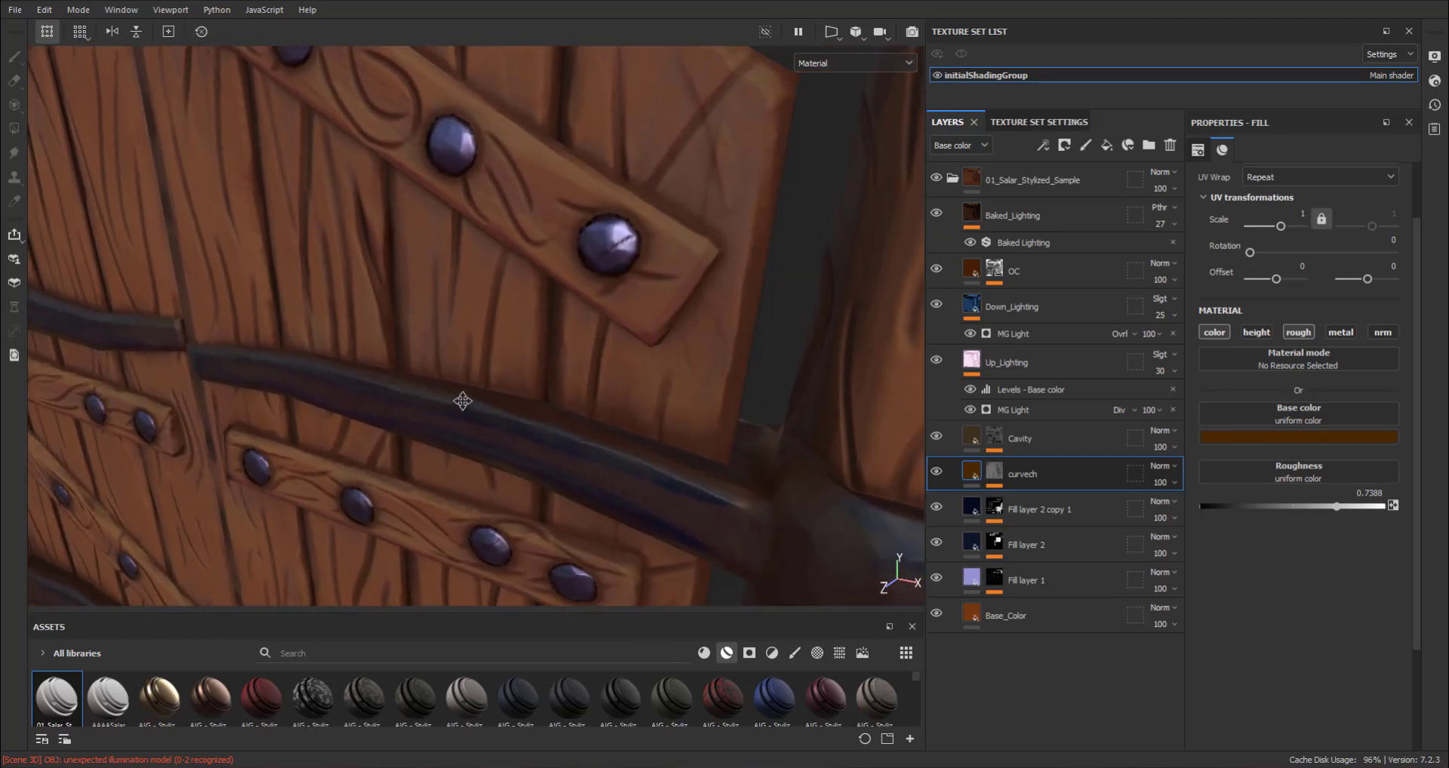
mouse_move(462, 401)
alt+mouse_down()
mouse_move(663, 469)
mouse_move(744, 462)
mouse_move(690, 443)
alt+mouse_up()
Step: Change the Cavity layer's base colour to a richer brown
click(1075, 437)
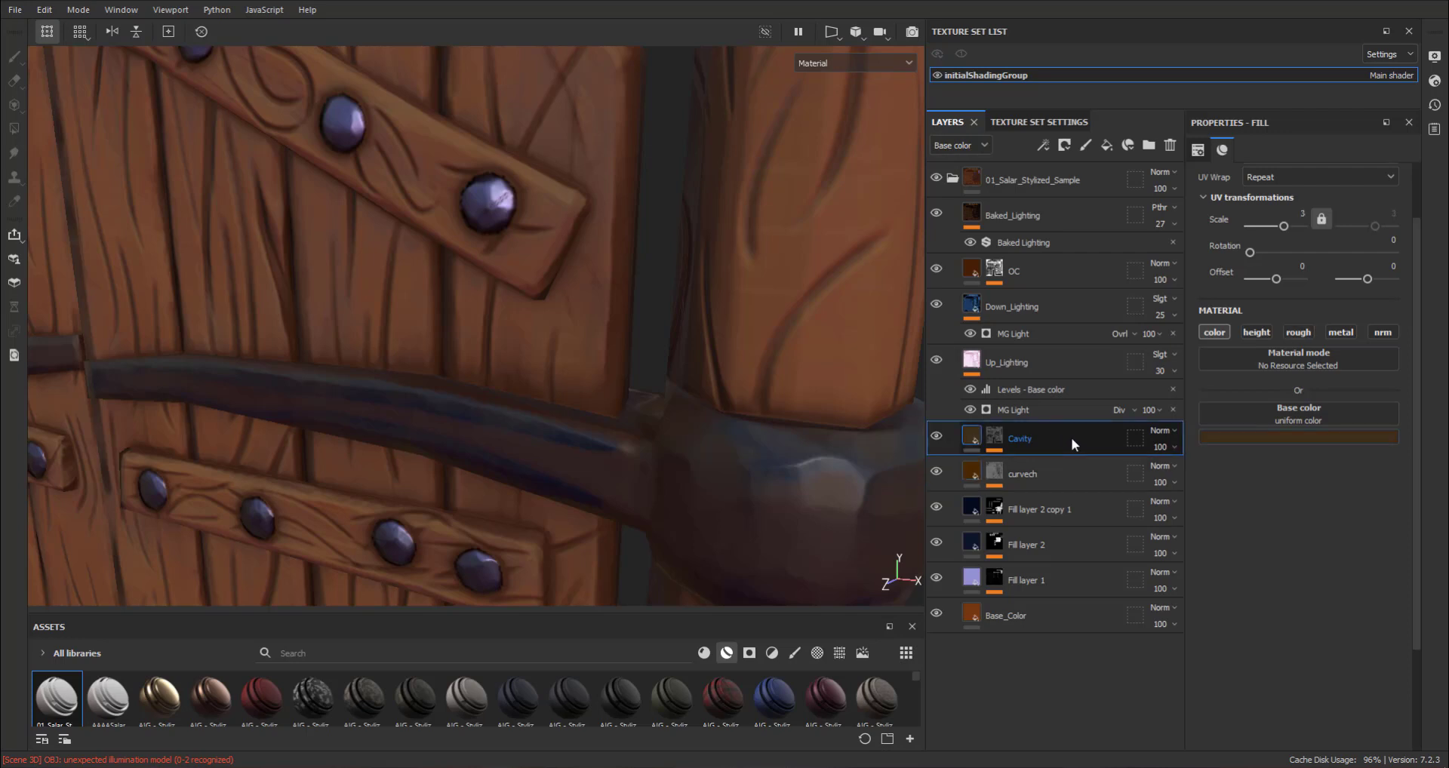
click(1323, 437)
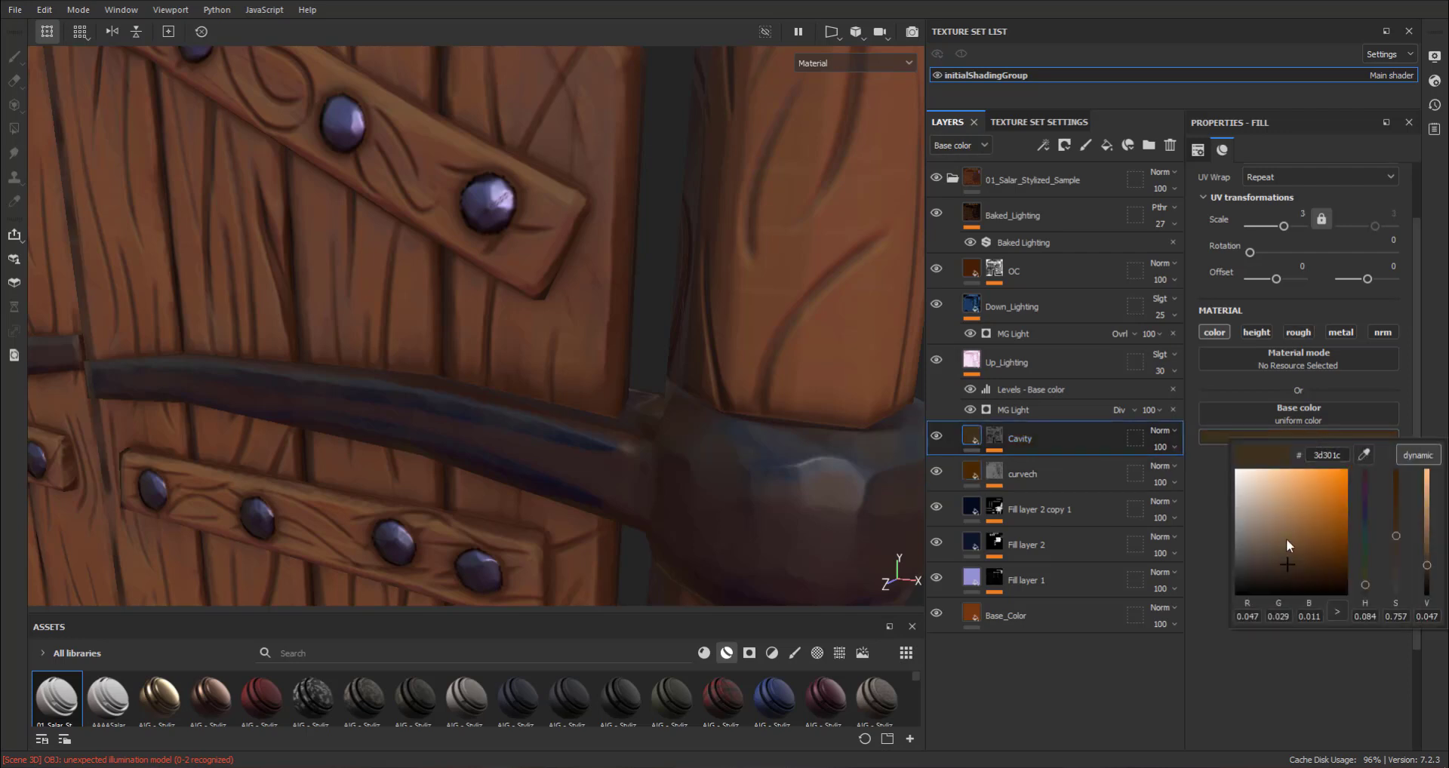
mouse_move(1286, 537)
mouse_down()
mouse_move(1294, 562)
mouse_move(1321, 553)
mouse_move(1256, 554)
mouse_move(1298, 554)
mouse_up()
Step: Raise the Cavity mask editor's Global Balance to 0.29
click(996, 433)
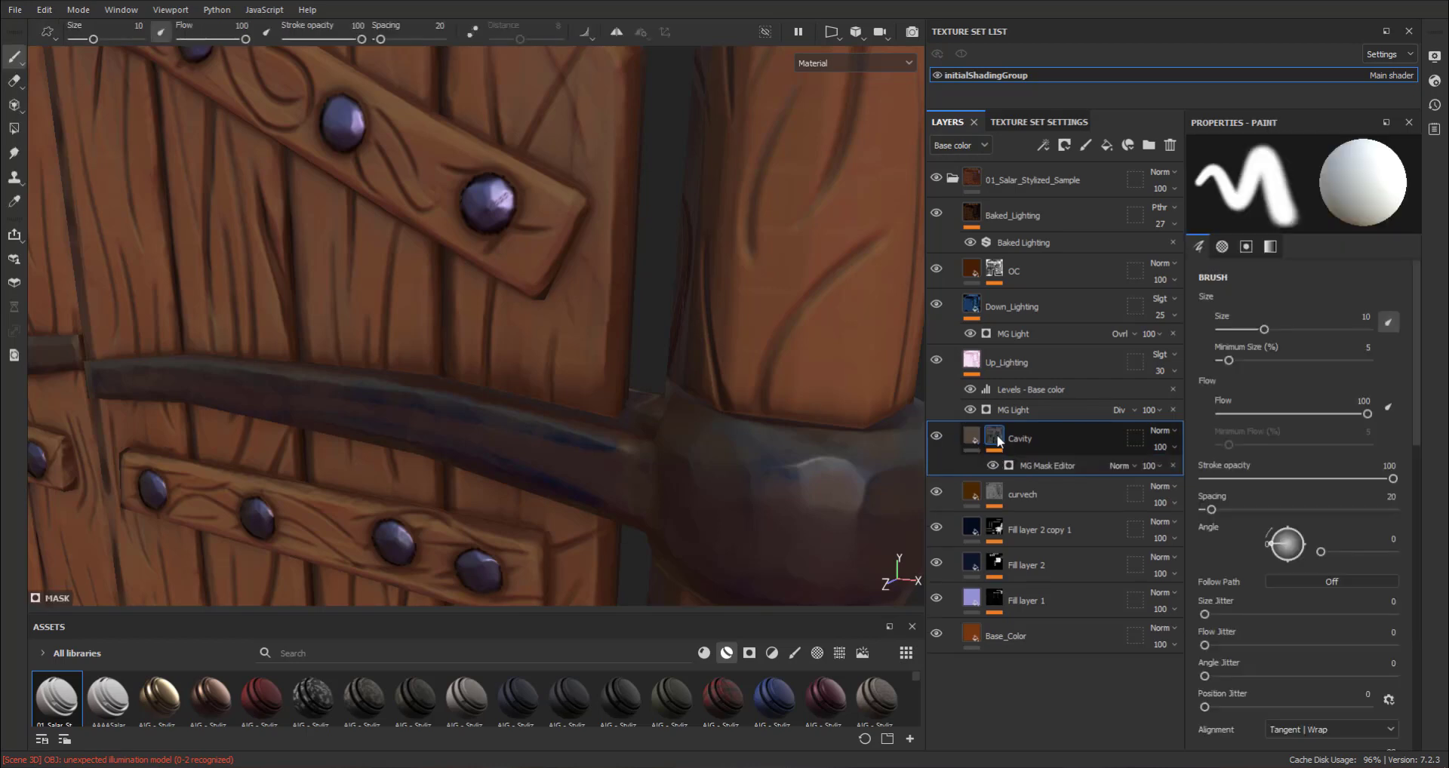
click(1062, 465)
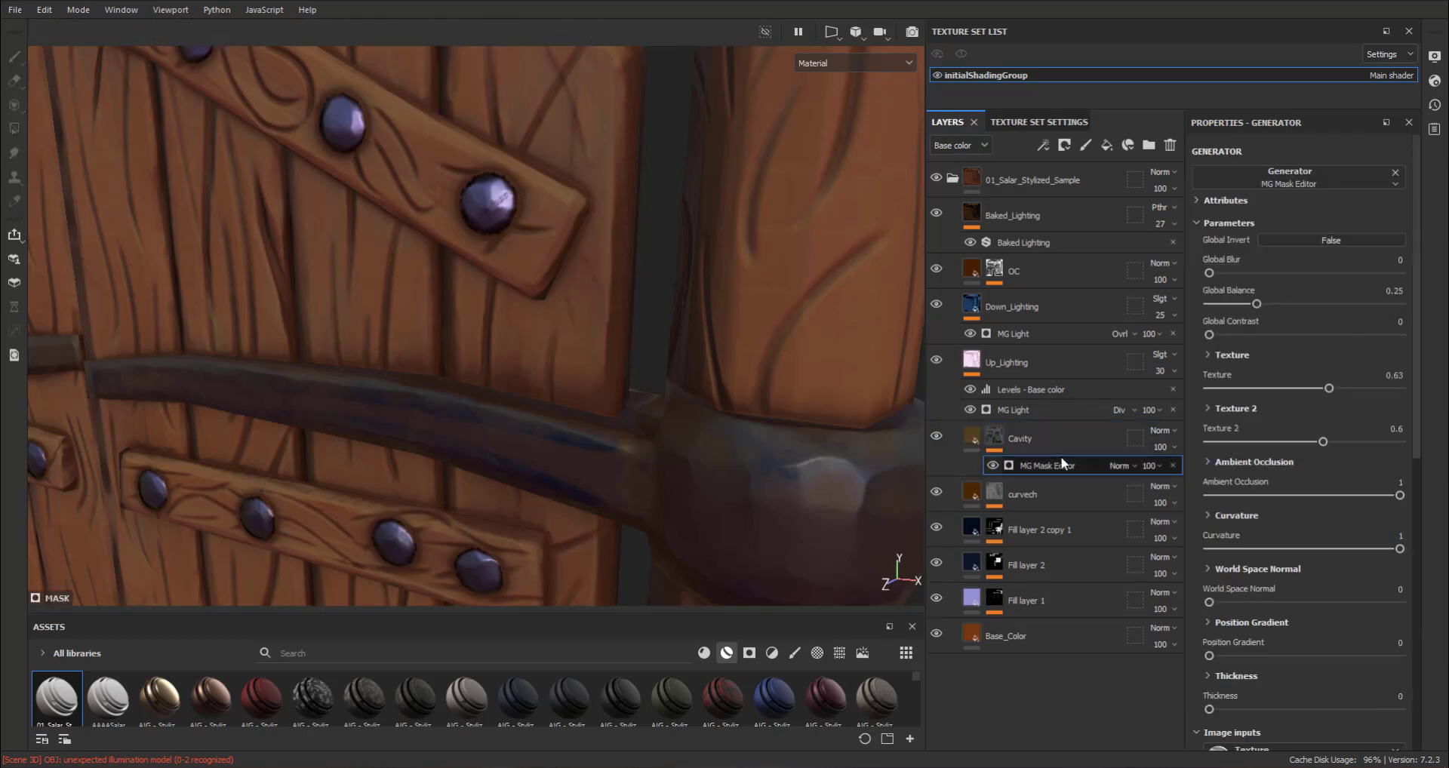
drag(1267, 307, 1274, 310)
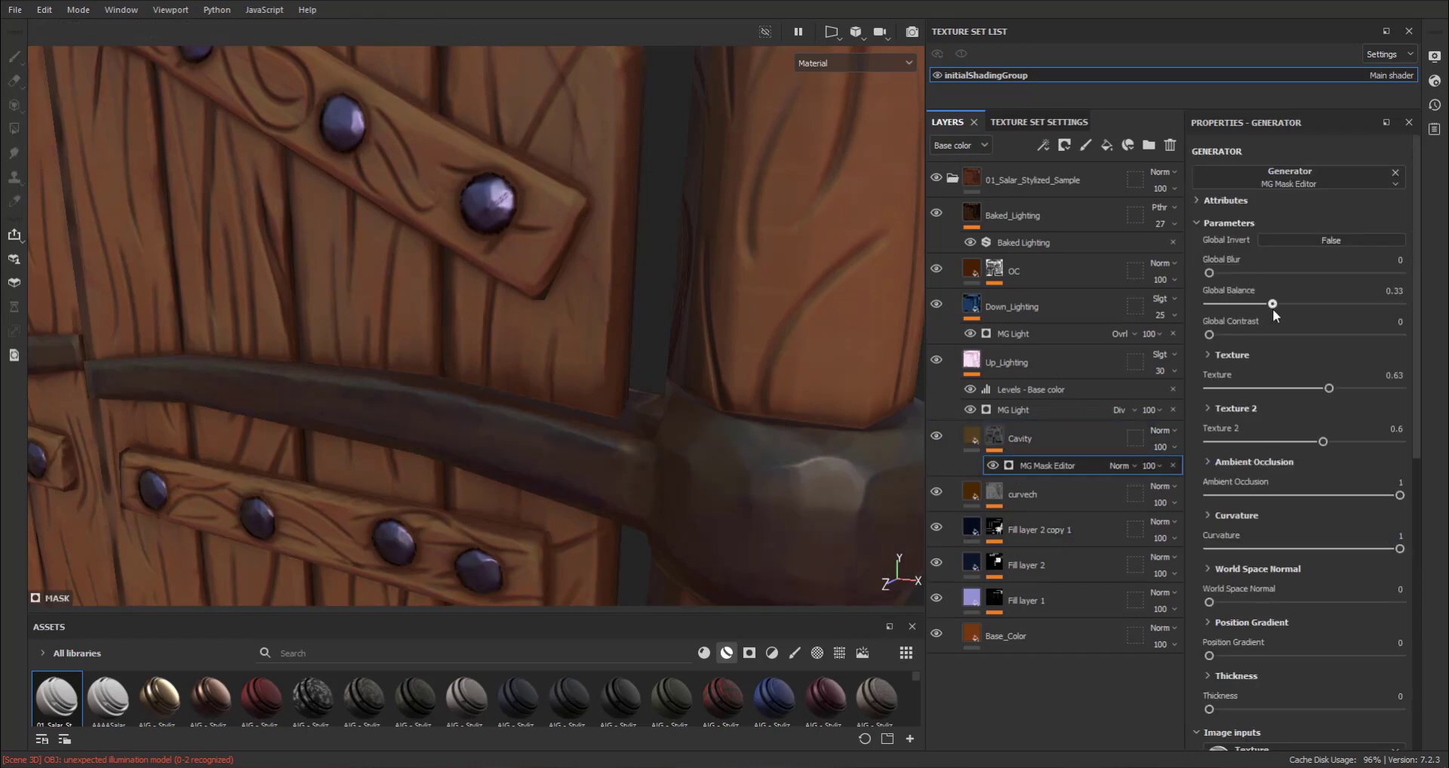
scroll(700, 272, down, 5)
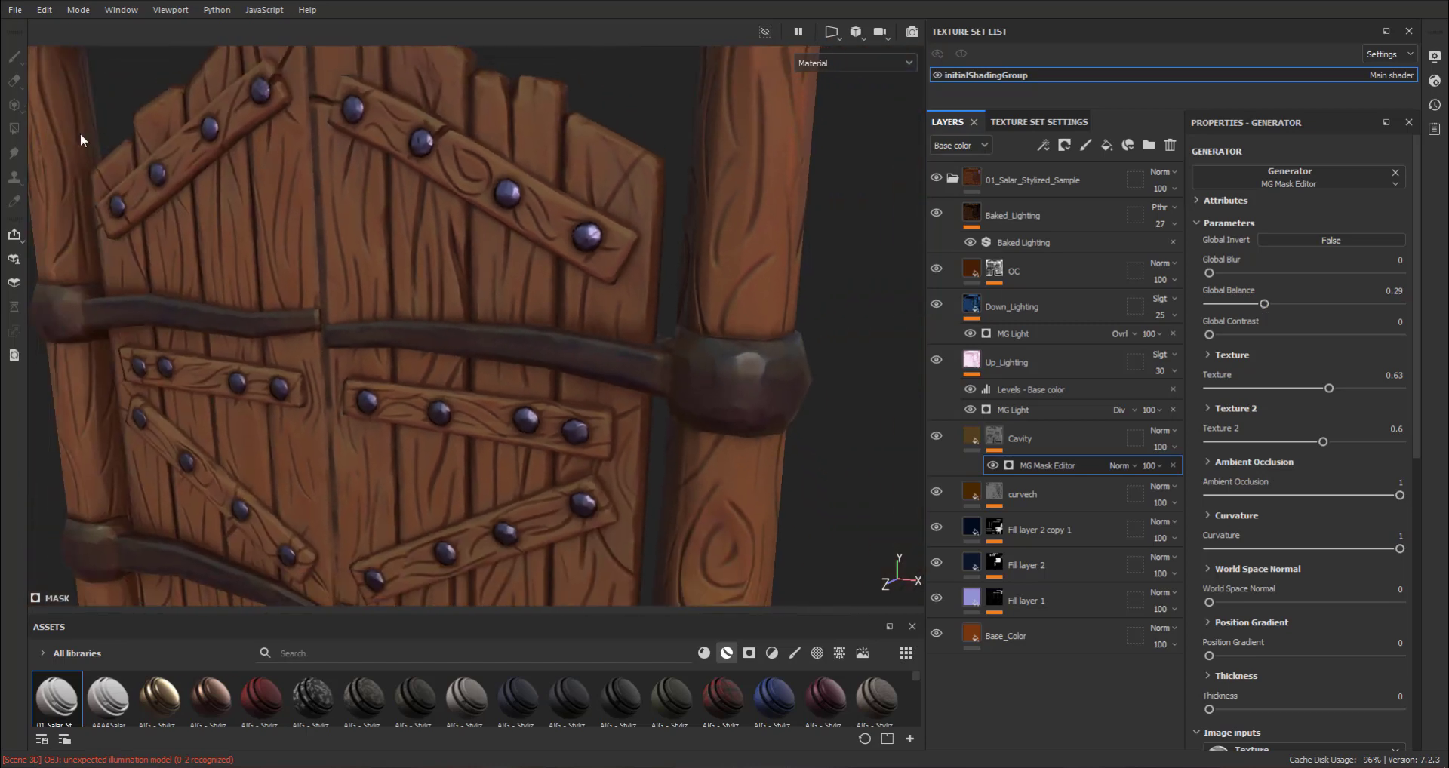
alt+drag(80, 133, 376, 124)
scroll(655, 285, down, 3)
mouse_move(655, 285)
alt+mouse_down()
mouse_move(555, 241)
mouse_move(477, 243)
alt+mouse_up()
scroll(510, 241, up, 2)
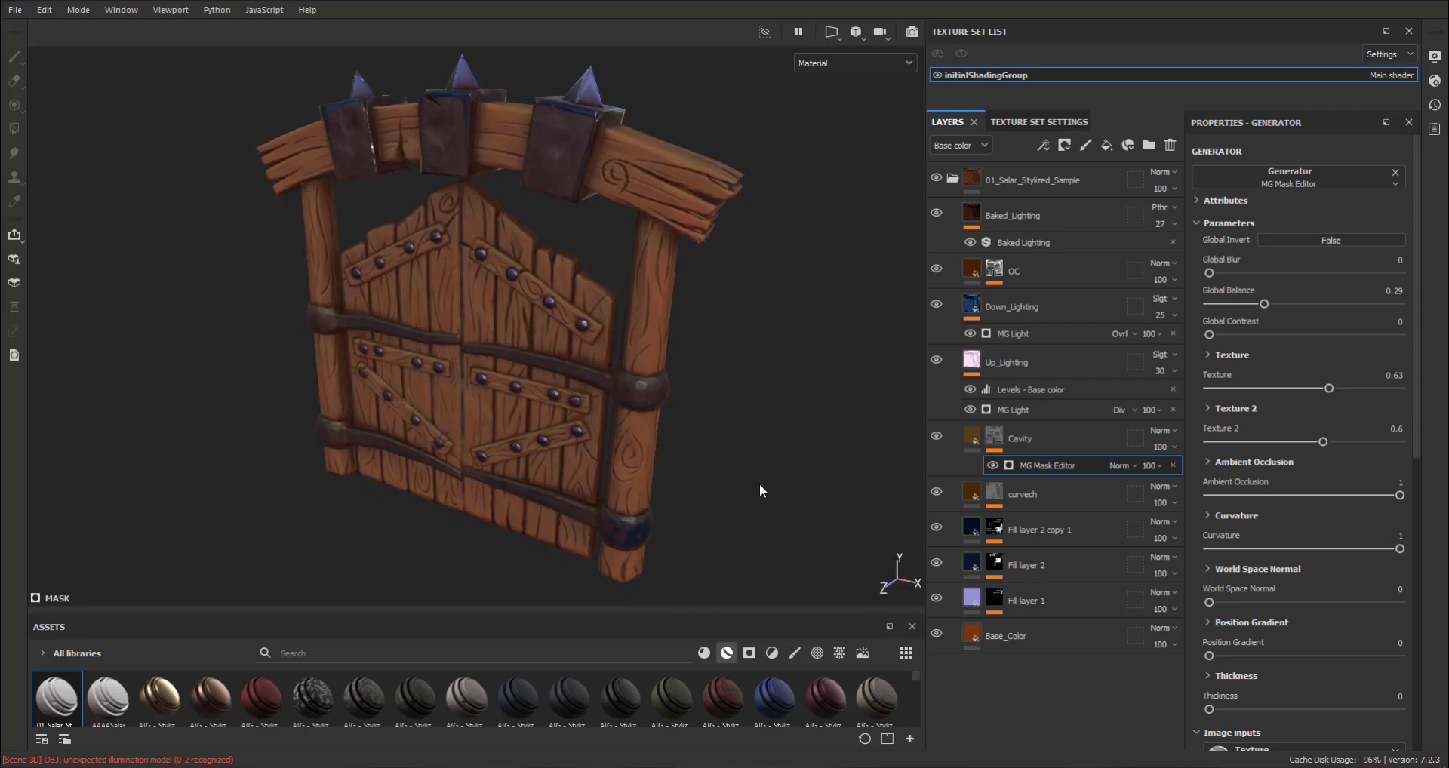
Step: Set the Cavity layer's opacity to 90
click(1170, 451)
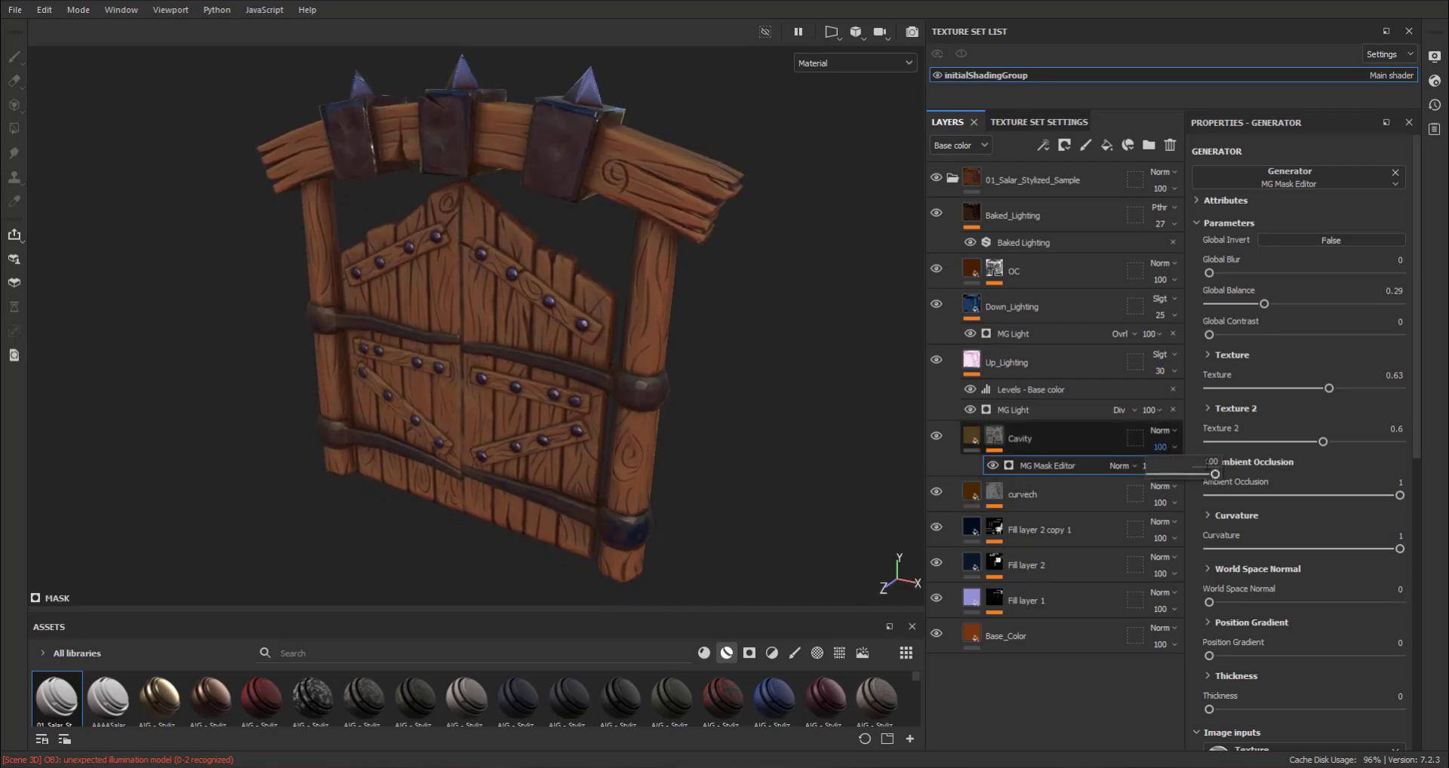
double_click(1210, 461)
text(90)
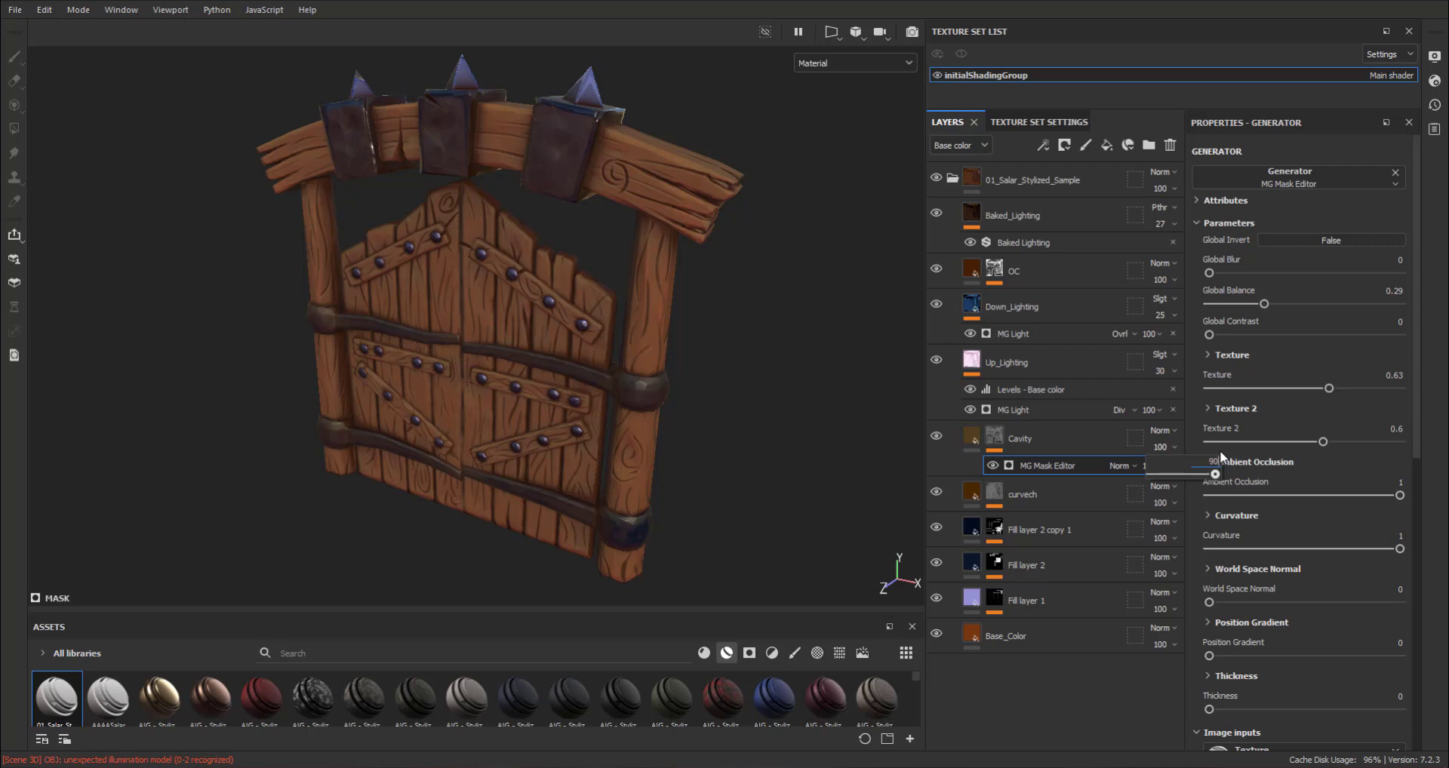
key(Return)
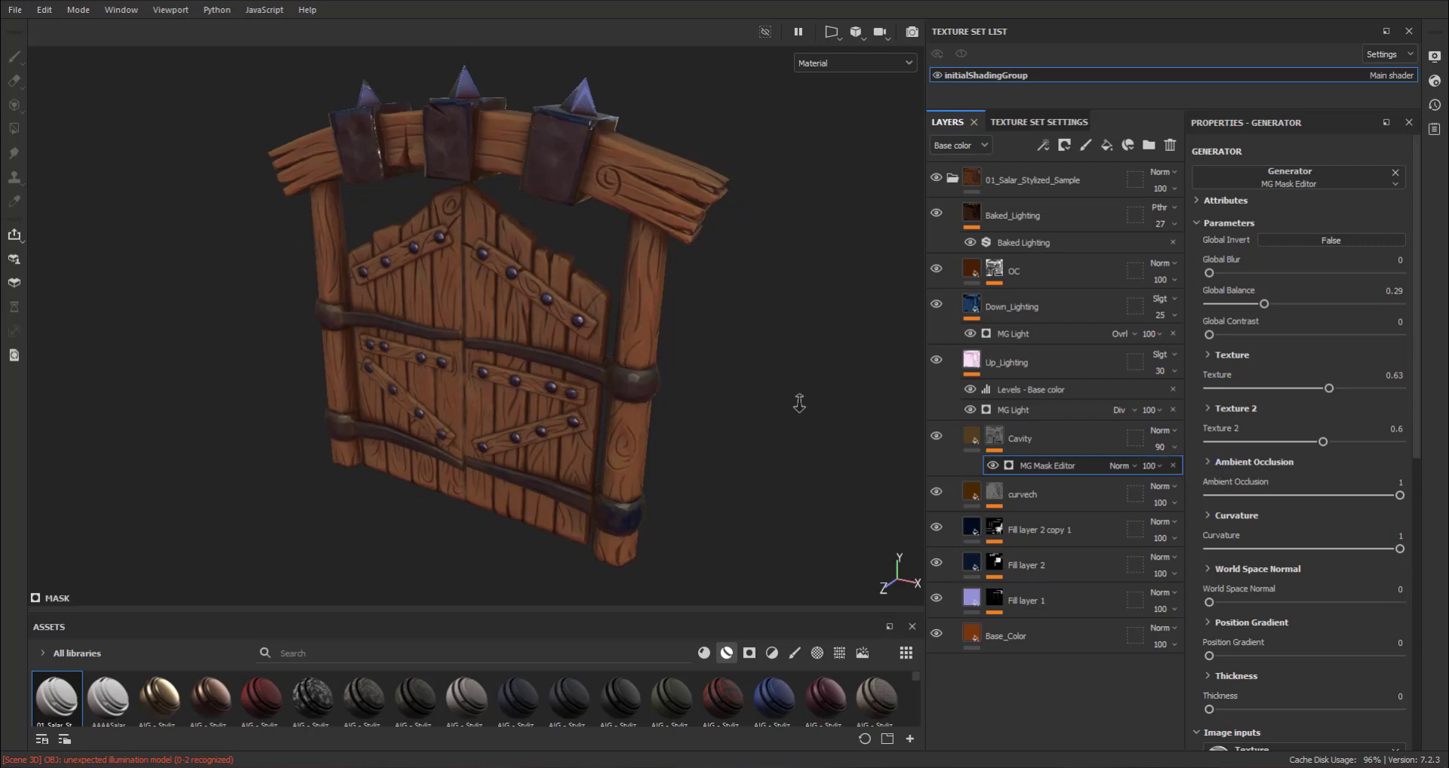
alt+drag(852, 393, 808, 394)
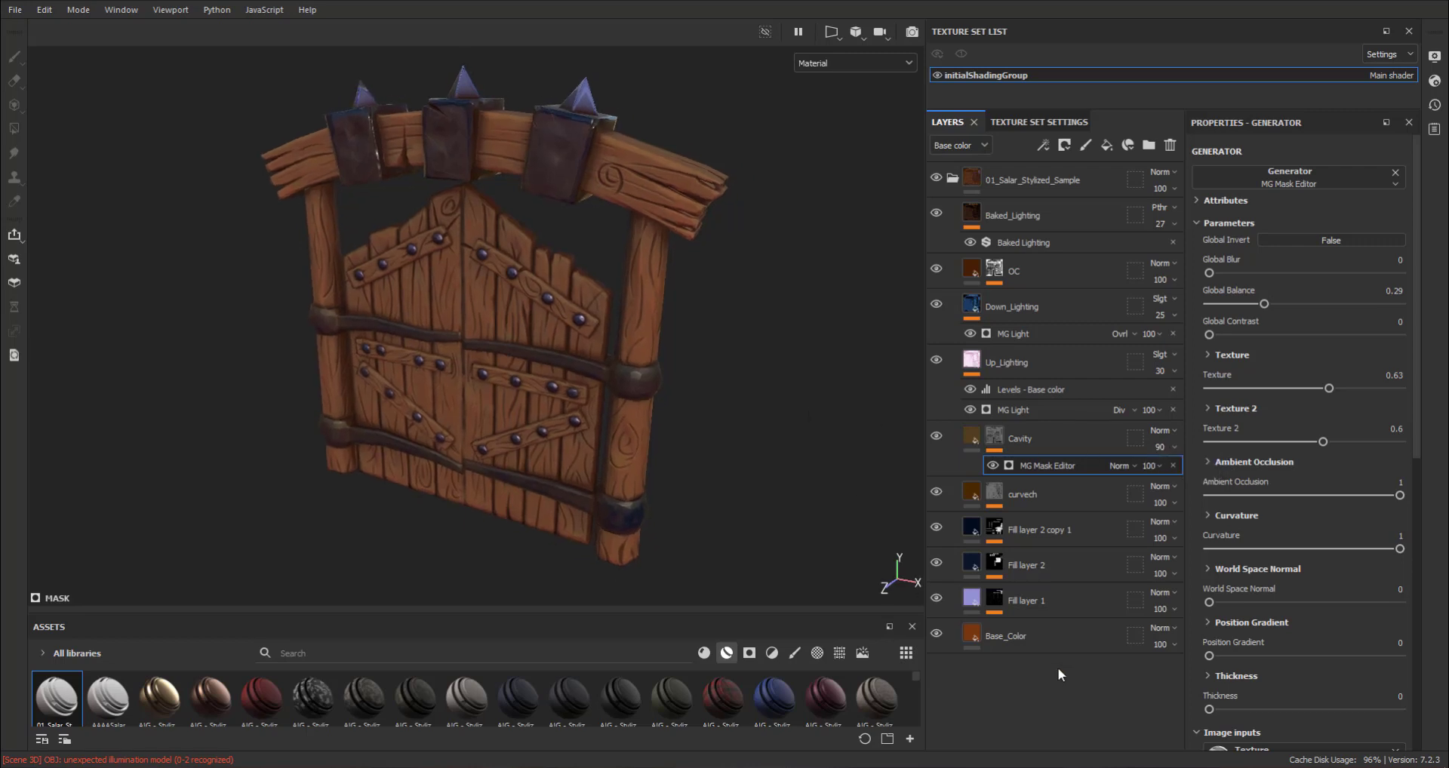
Step: Select Up_Lighting and change its base colour to a deep dark red
click(971, 438)
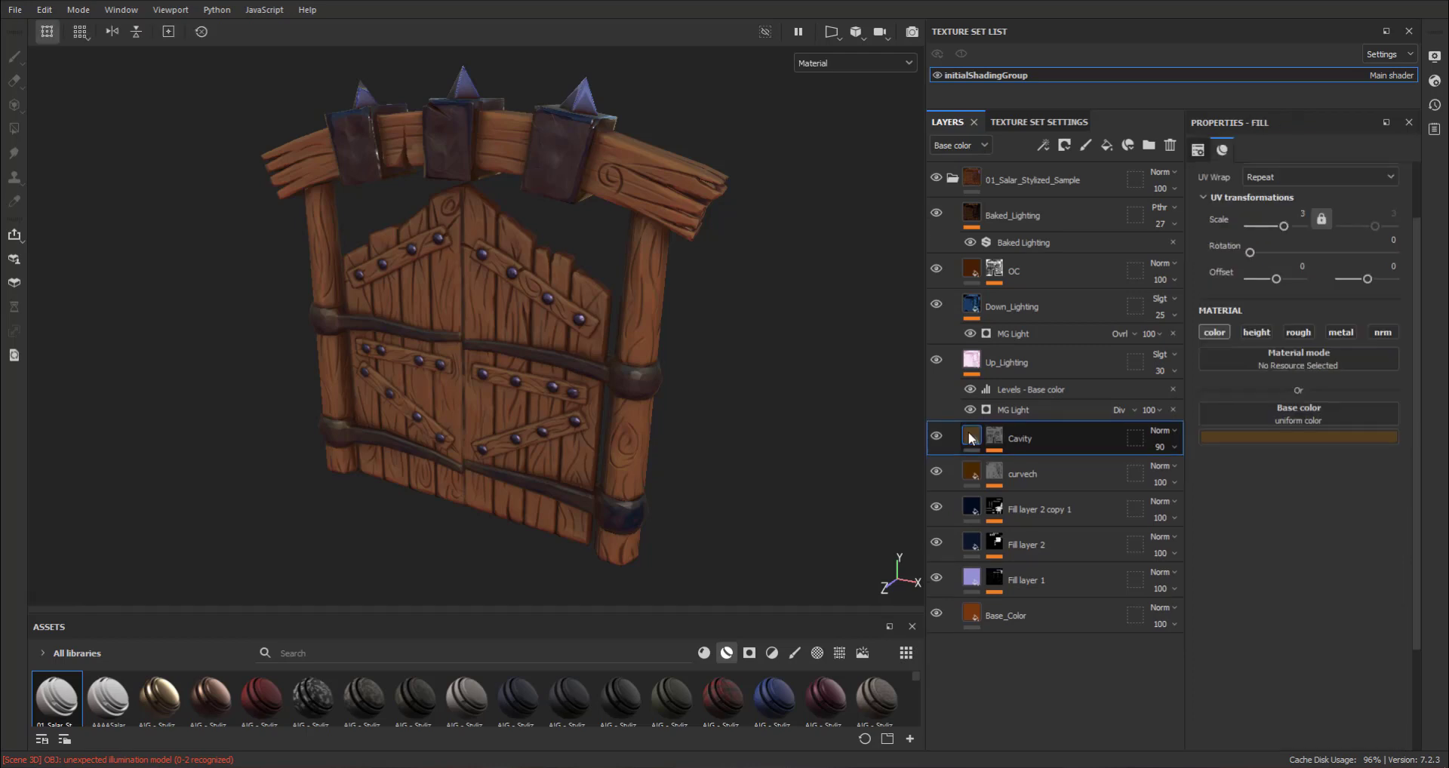
click(1080, 365)
click(1294, 437)
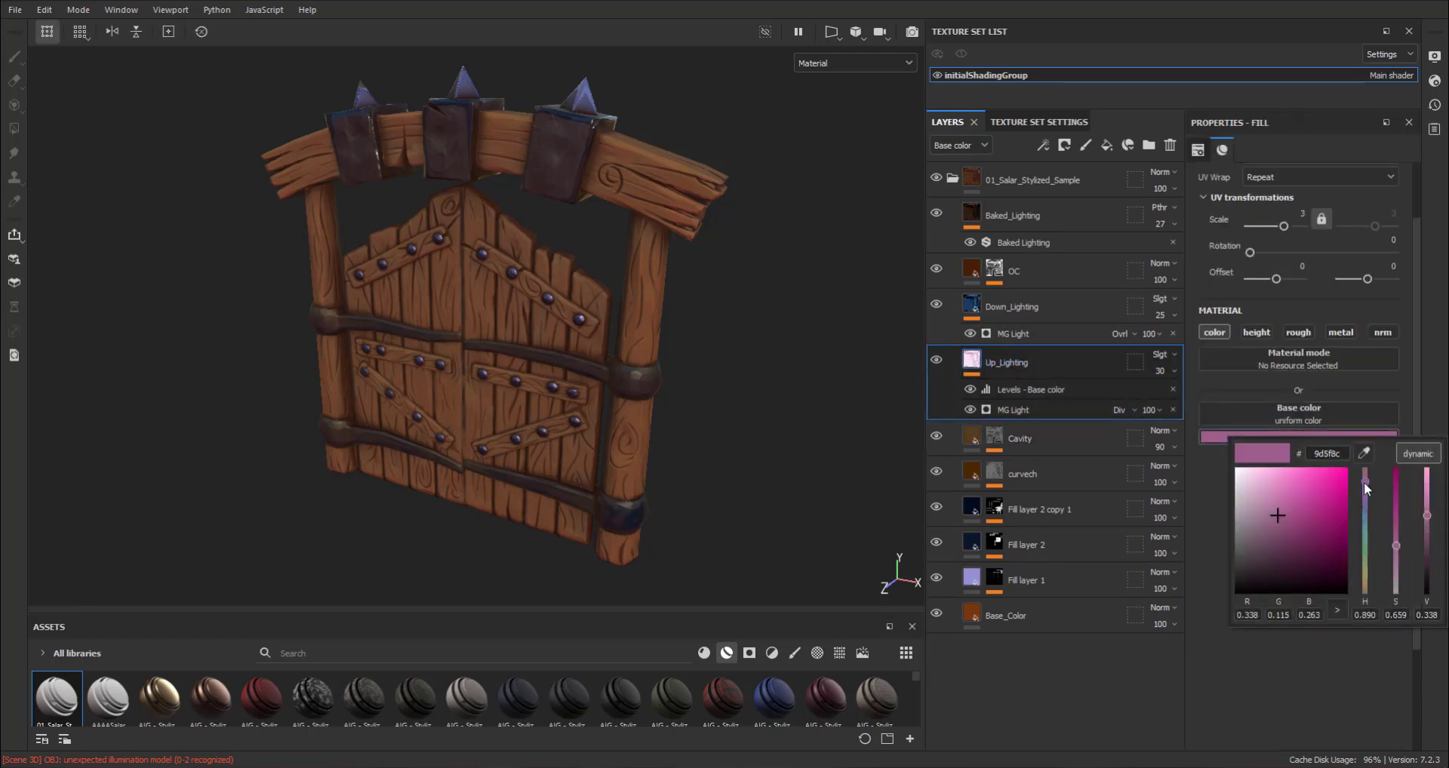
click(1365, 591)
drag(1283, 517, 1295, 526)
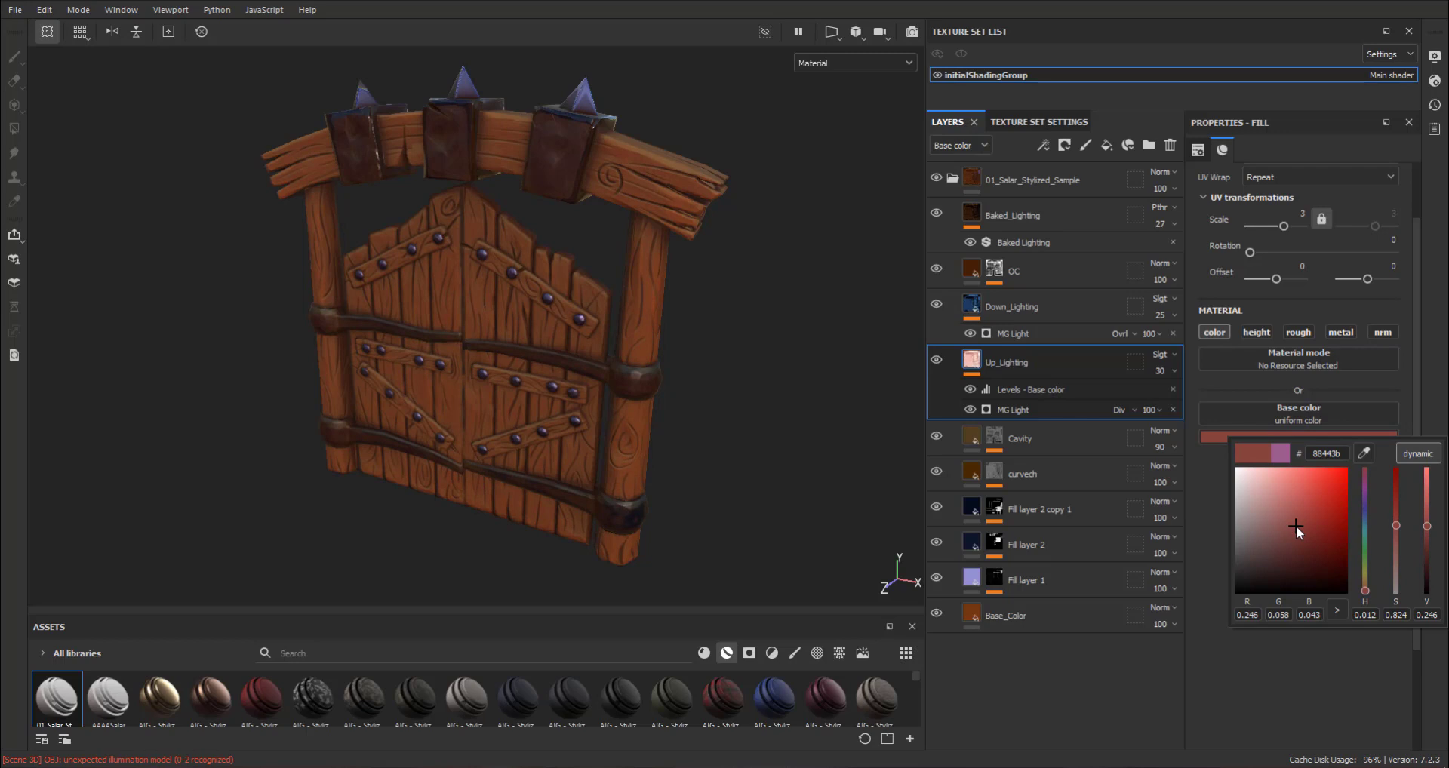
click(1007, 679)
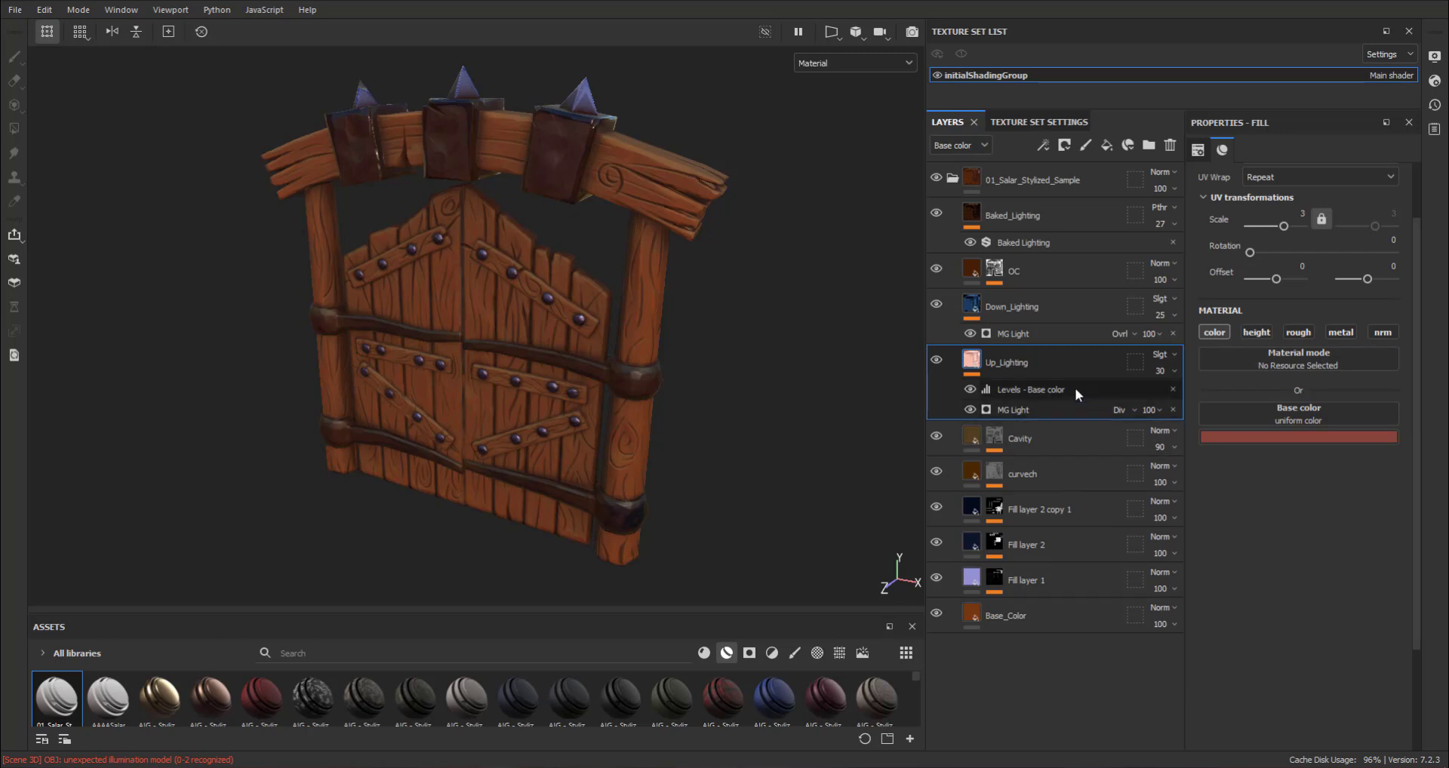
Step: Lower the Levels midtone to 0.448 and reduce MG Light opacity to 81, then compare visibility
click(1040, 390)
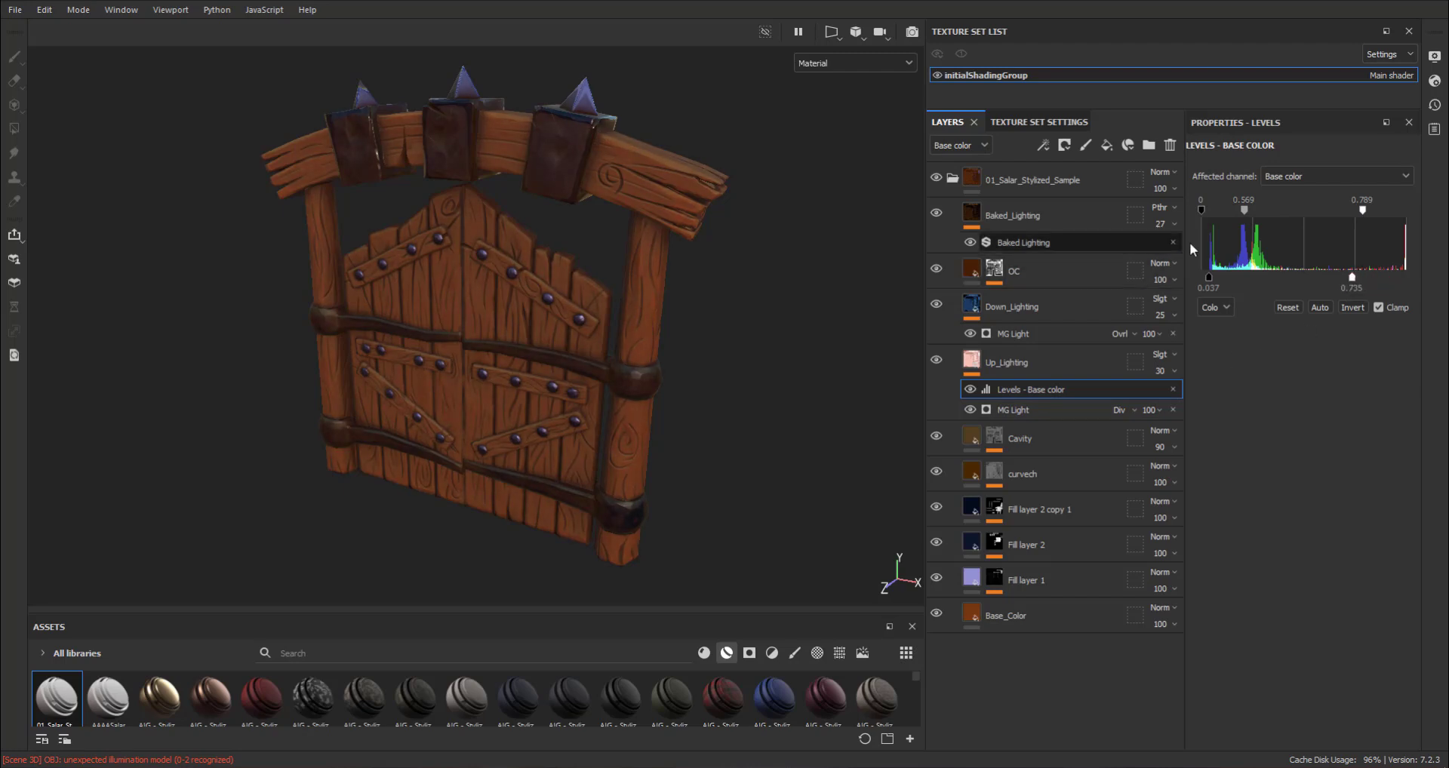
drag(1244, 212, 1230, 230)
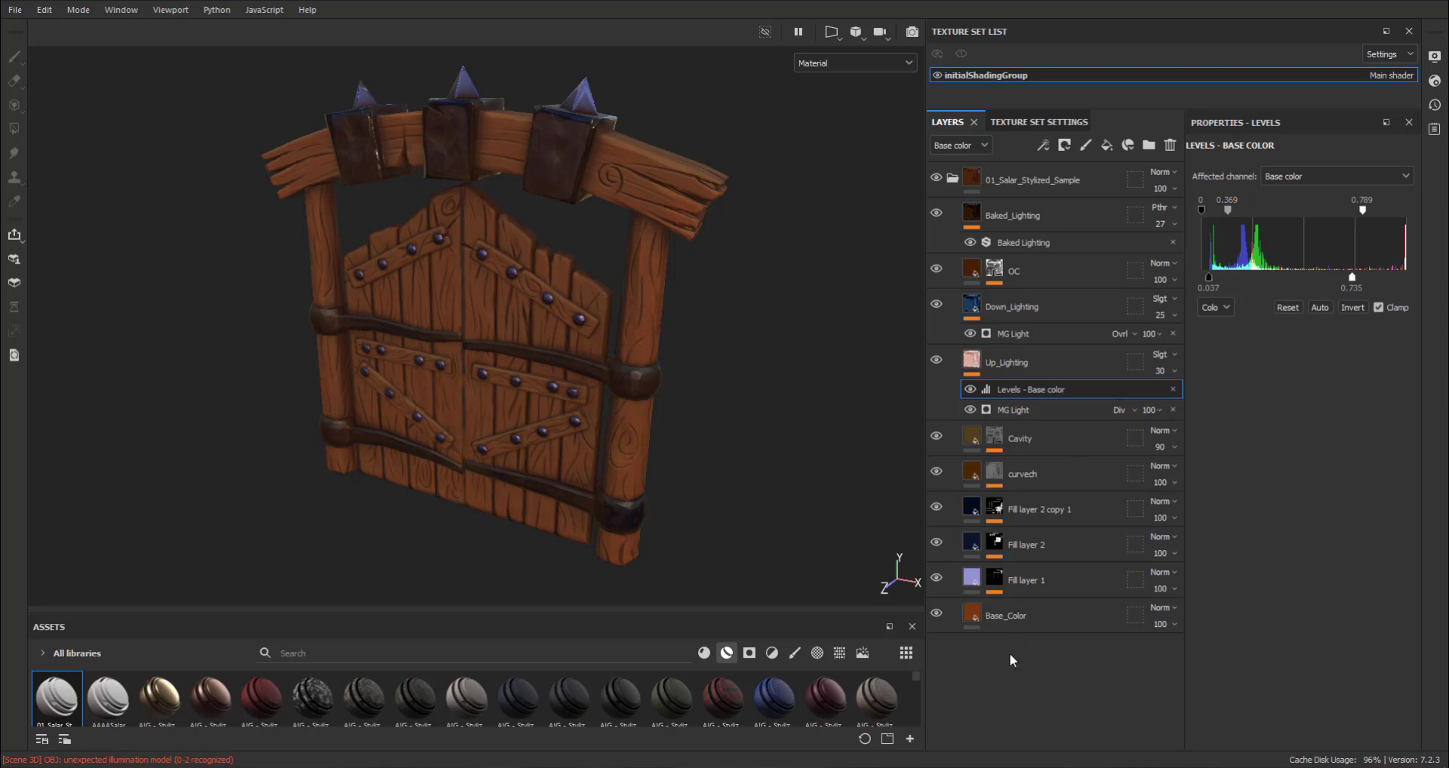
click(1124, 415)
click(1148, 410)
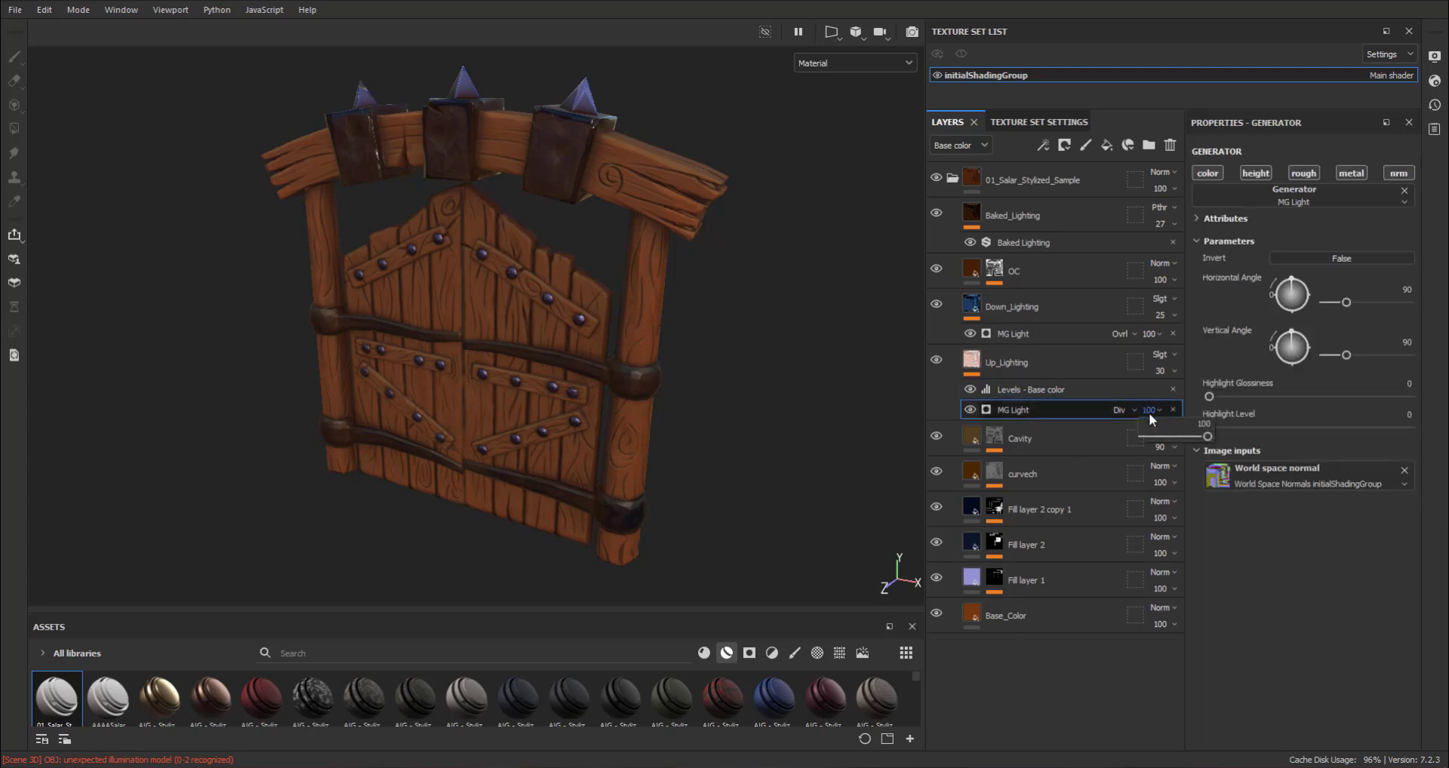
drag(1208, 437, 1195, 438)
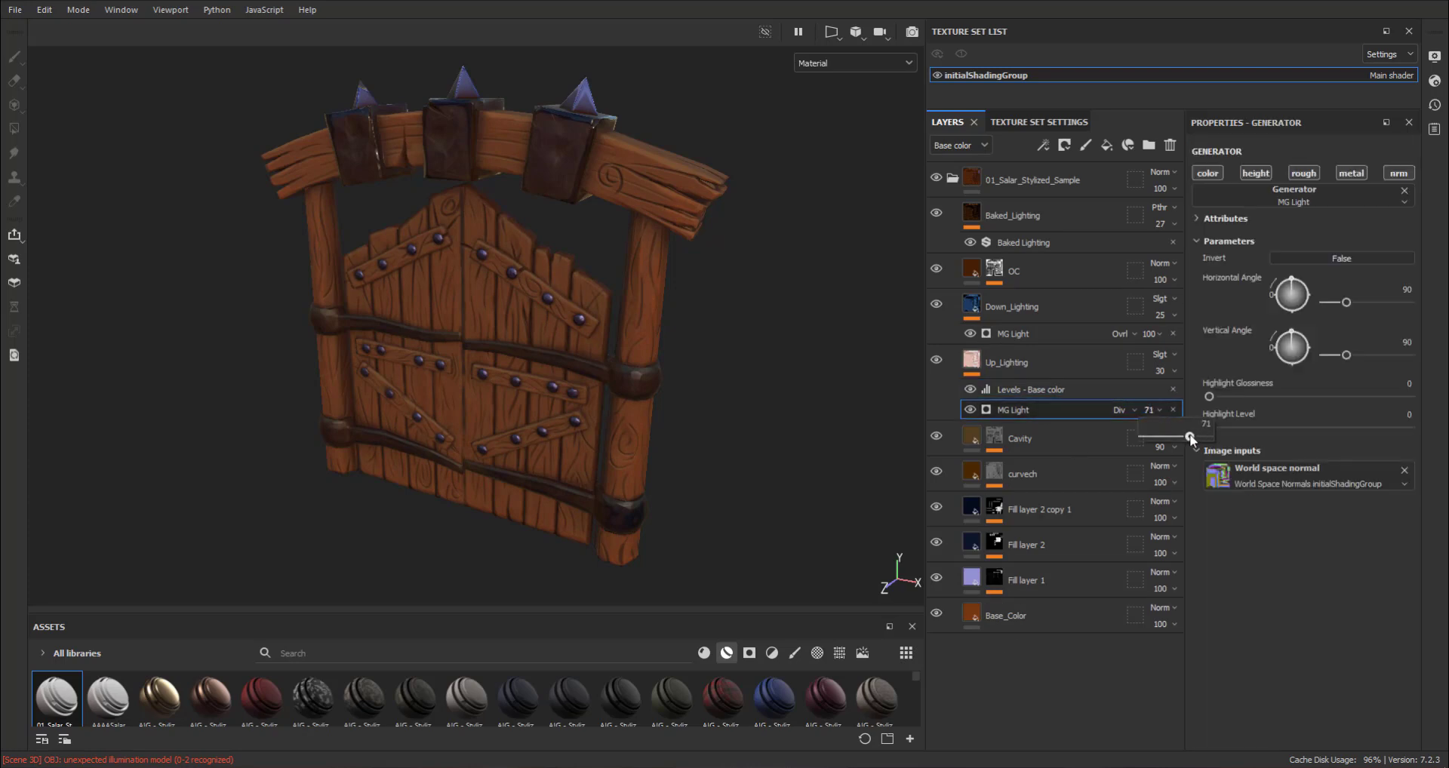
click(935, 361)
click(936, 360)
Step: Select Baked_Lighting and raise its Sun Intensity from 1.6 through 3 to about 4.2
click(1048, 311)
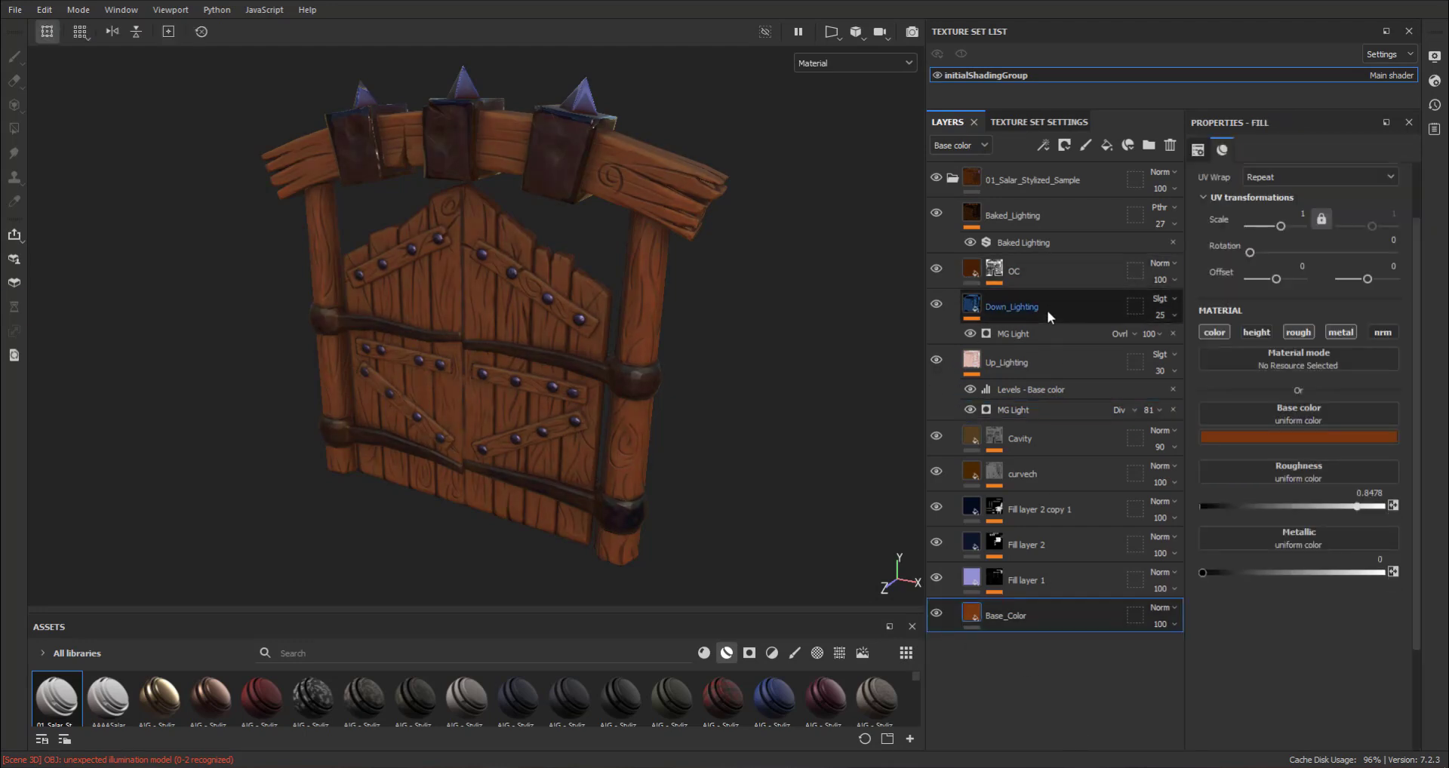
click(1046, 261)
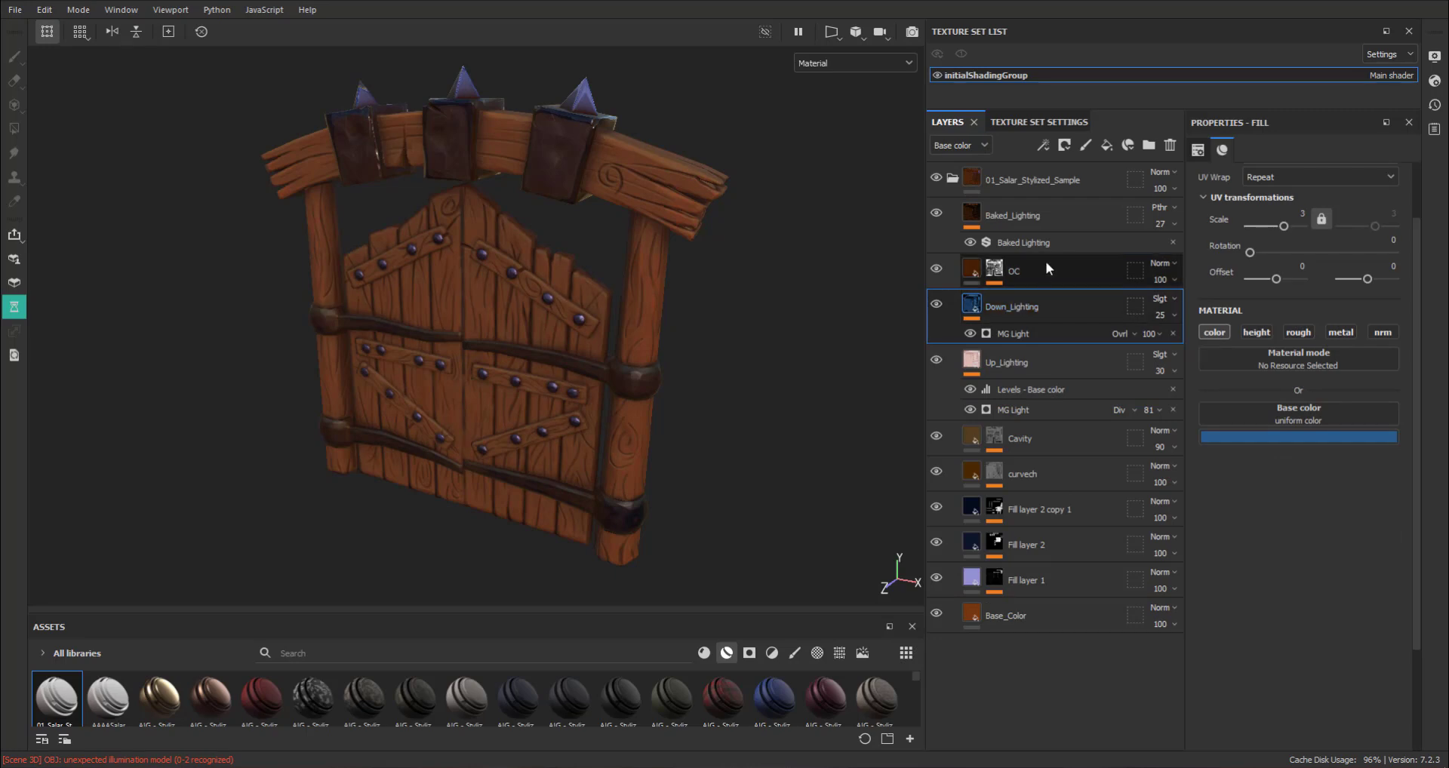
click(1053, 213)
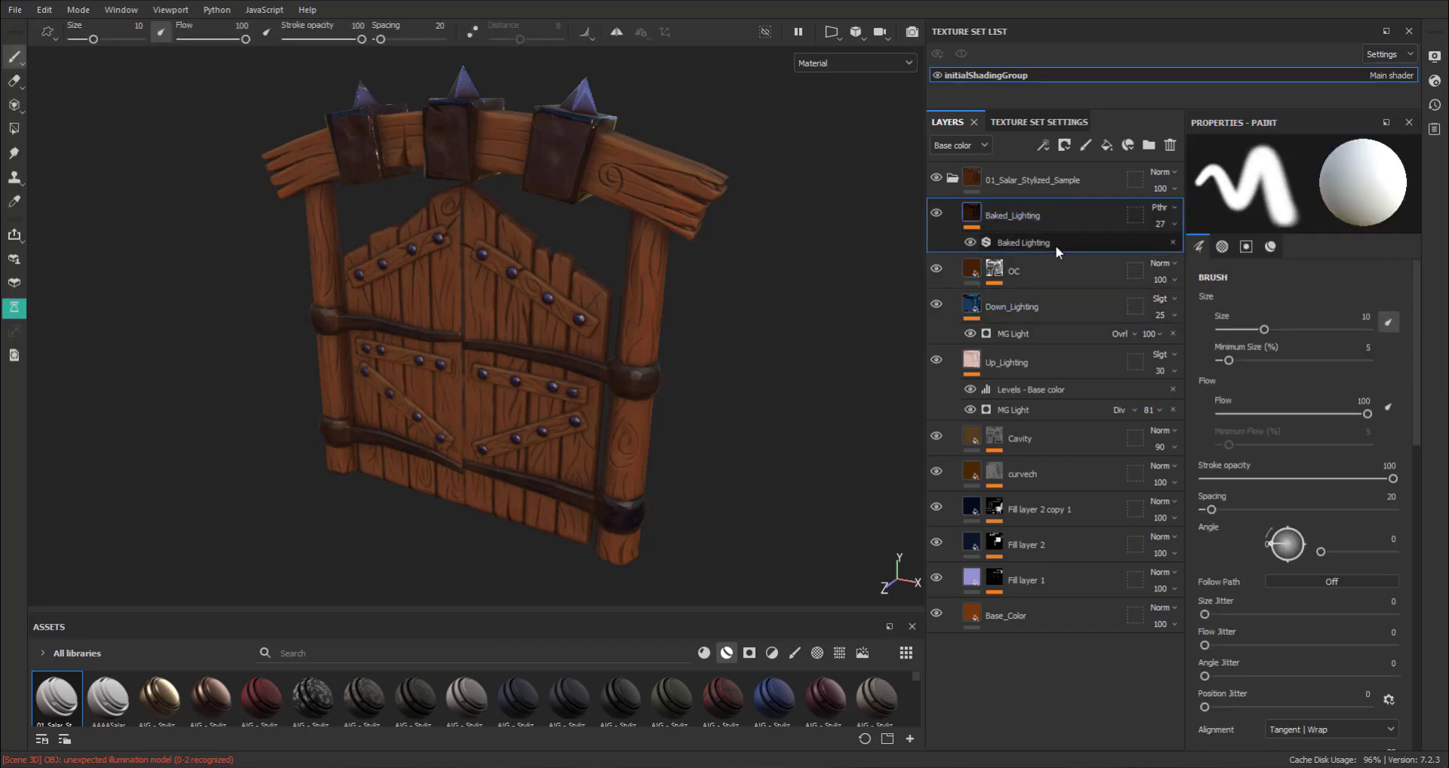
click(1056, 246)
click(1207, 308)
text(1.6)
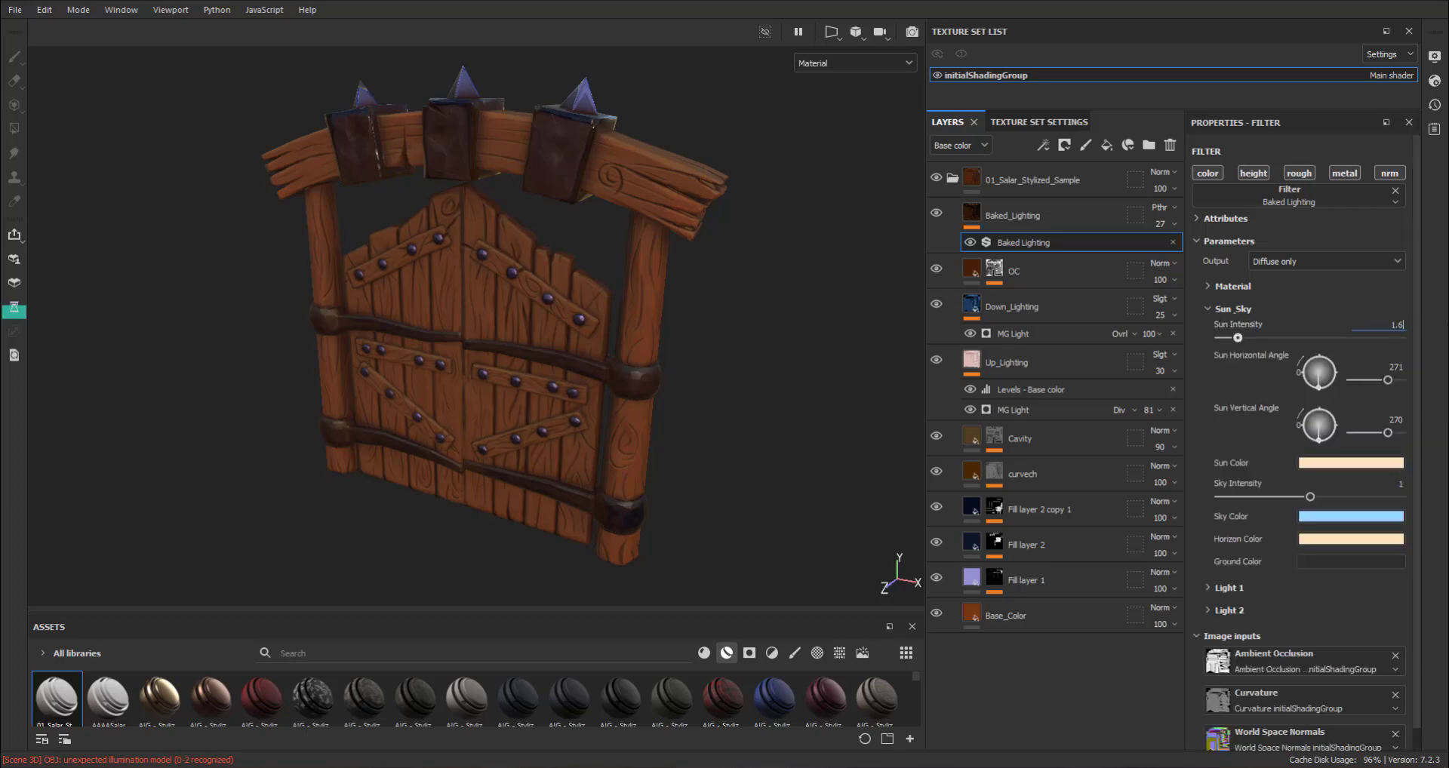
key(Return)
click(1370, 331)
text(3)
key(Return)
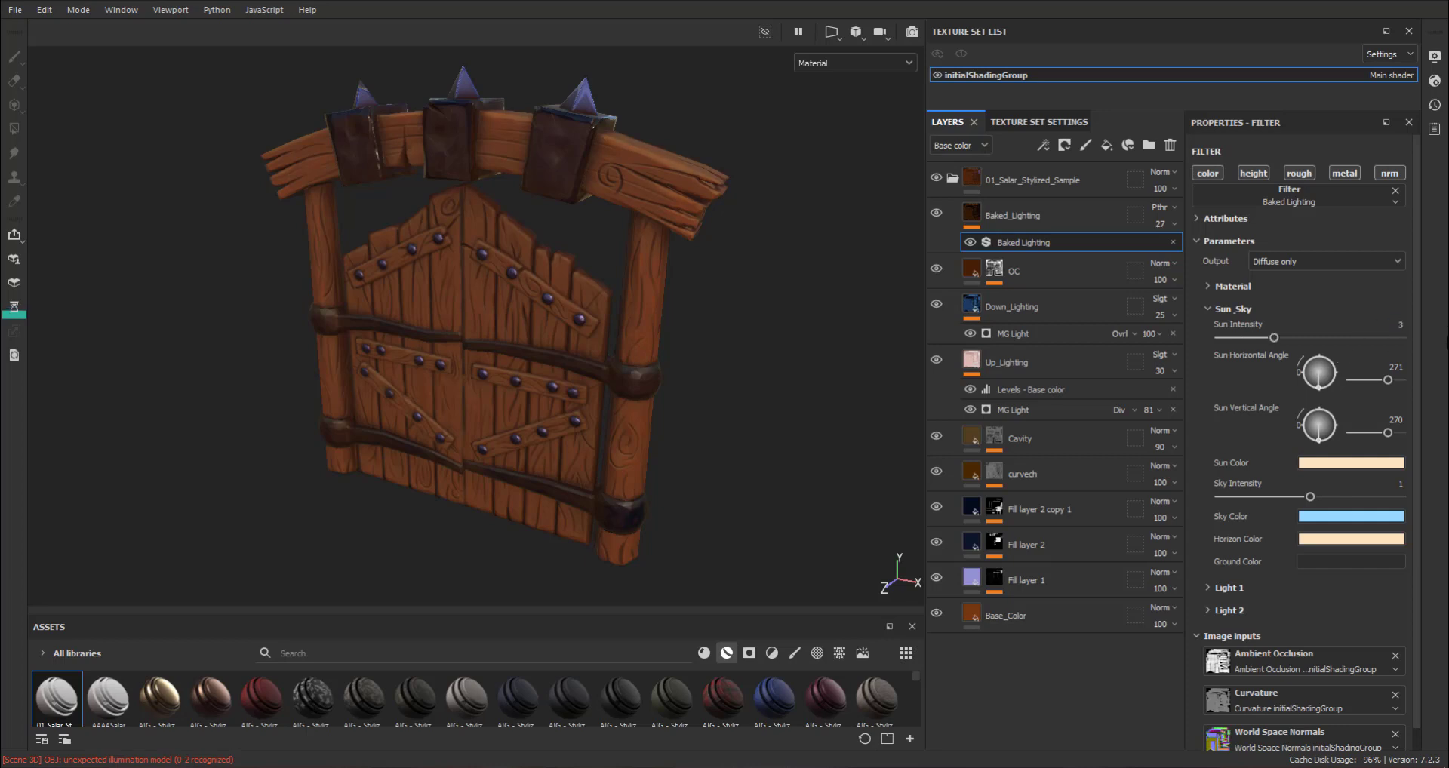
mouse_move(816, 343)
alt+mouse_down()
mouse_move(686, 346)
mouse_move(689, 420)
mouse_move(702, 306)
mouse_move(791, 337)
alt+mouse_up()
drag(1274, 337, 1306, 338)
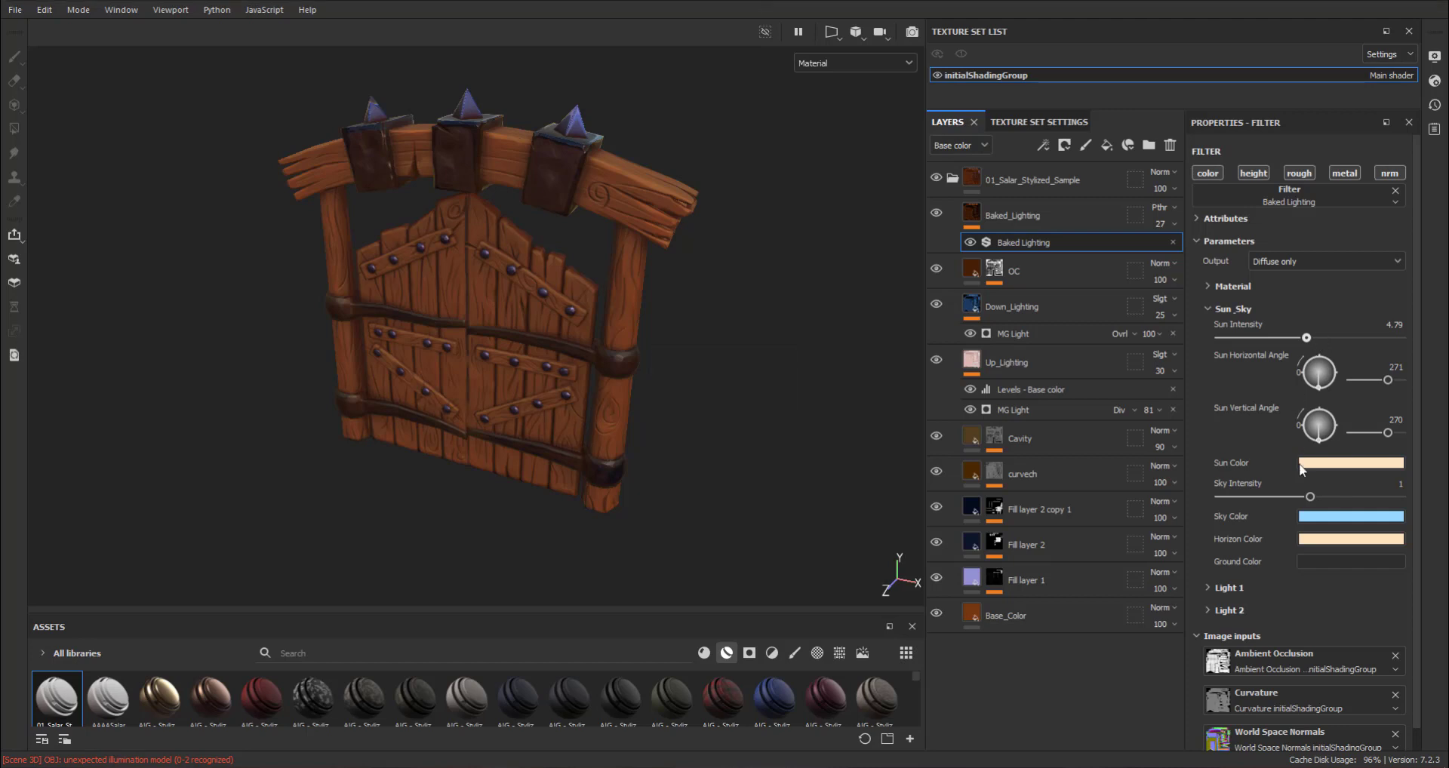
Step: Make the sun colour a warmer, more saturated peach and view the gate frontally
click(1334, 465)
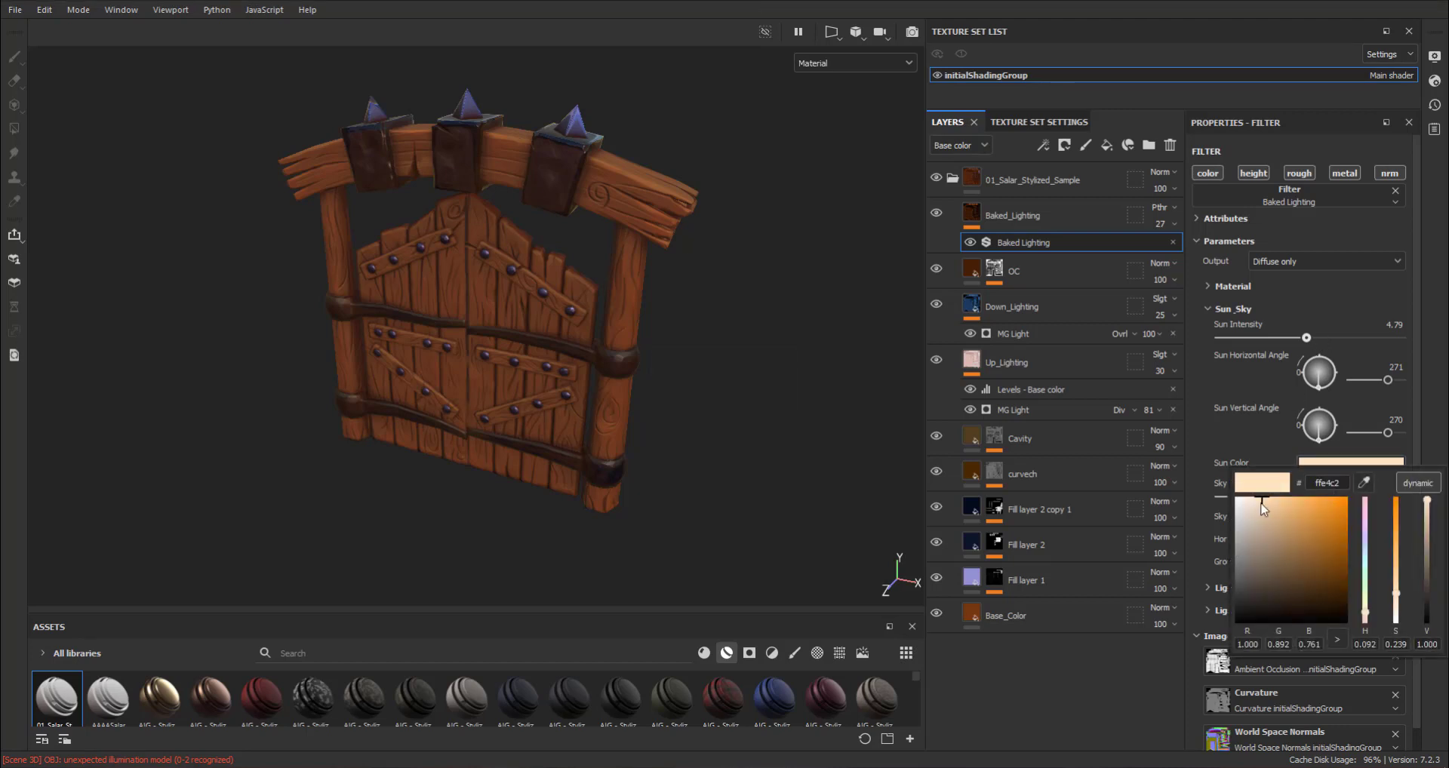
drag(1266, 502, 1290, 503)
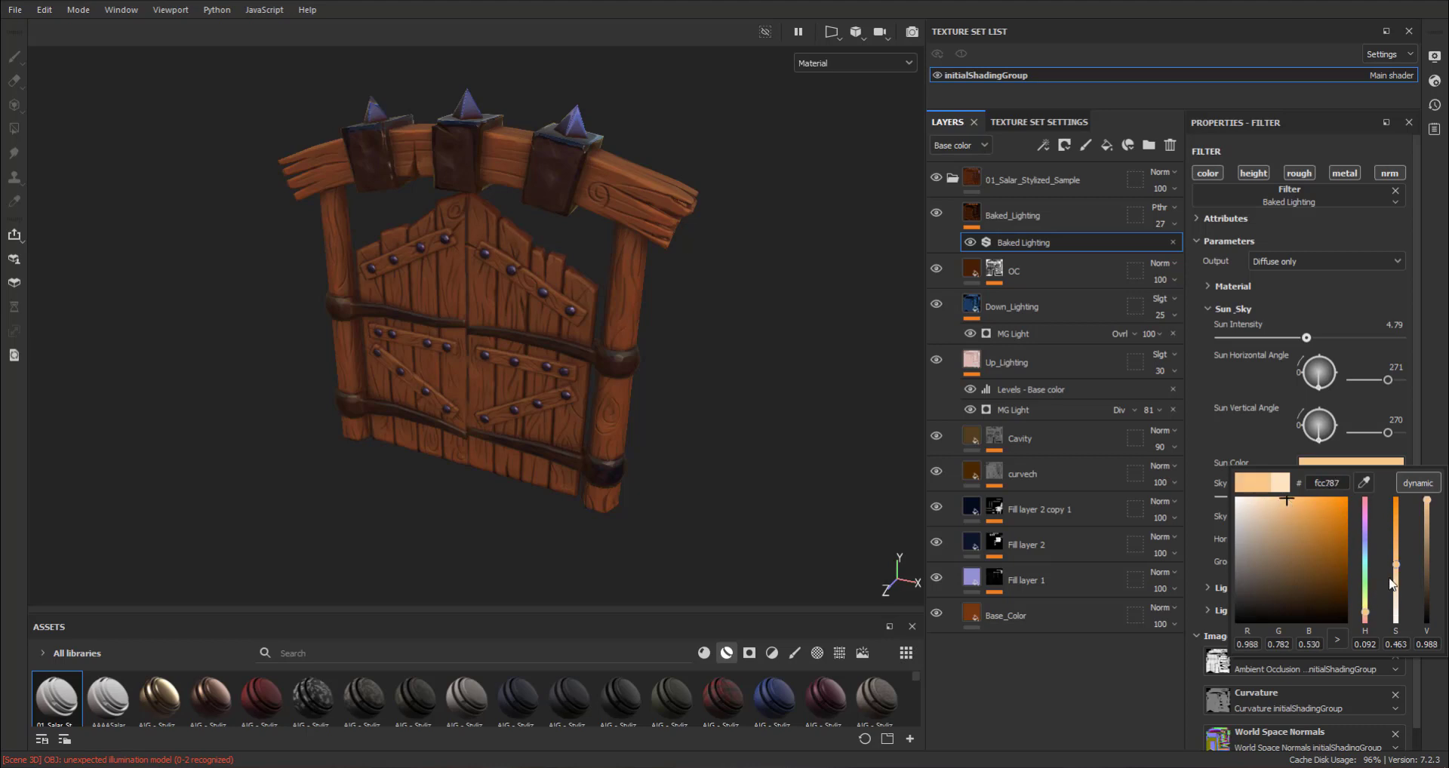
click(1039, 685)
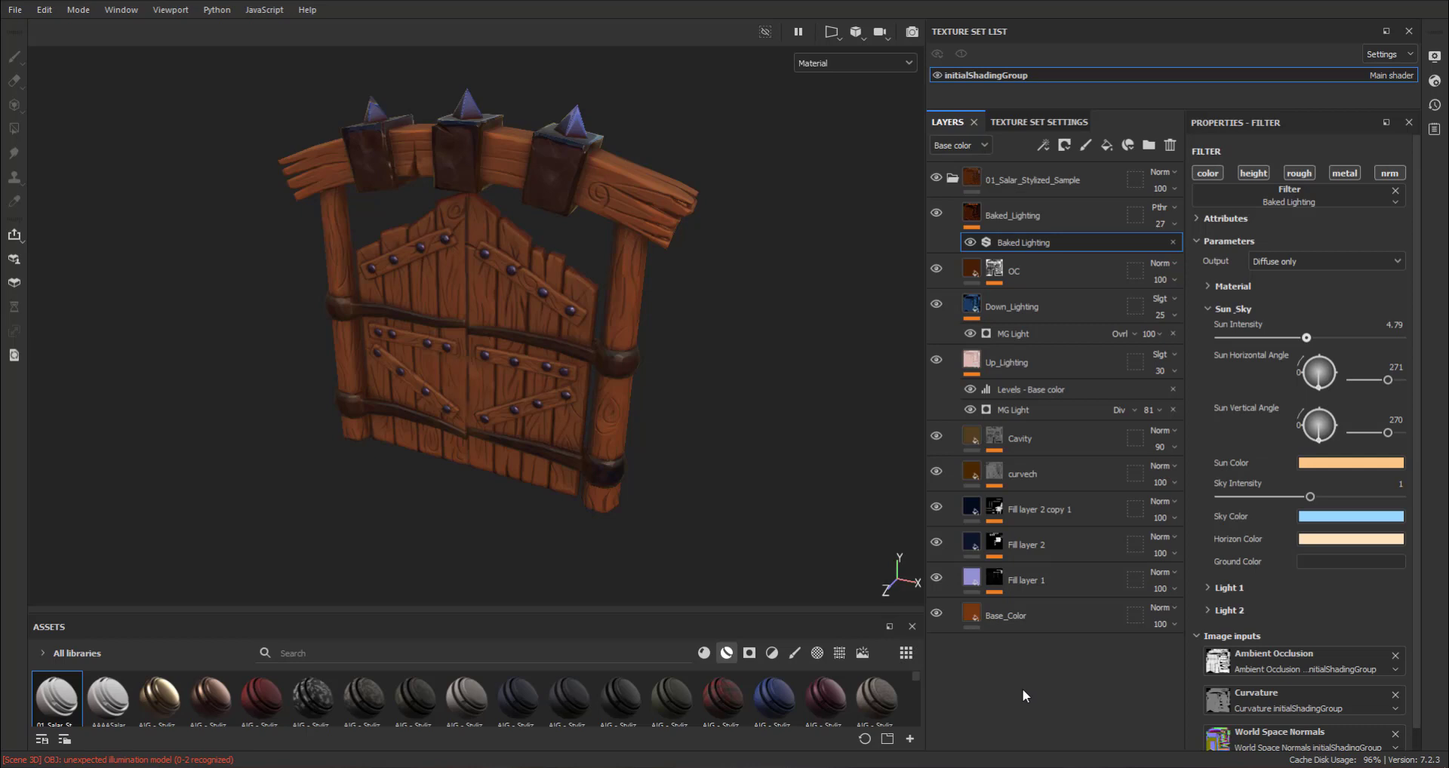
mouse_move(763, 514)
alt+mouse_down()
mouse_move(768, 472)
mouse_move(750, 477)
alt+mouse_up()
scroll(472, 358, down, 5)
mouse_move(606, 303)
alt+mouse_down()
mouse_move(388, 336)
mouse_move(496, 342)
mouse_move(528, 387)
alt+mouse_up()
scroll(783, 463, up, 5)
alt+drag(783, 463, 696, 419)
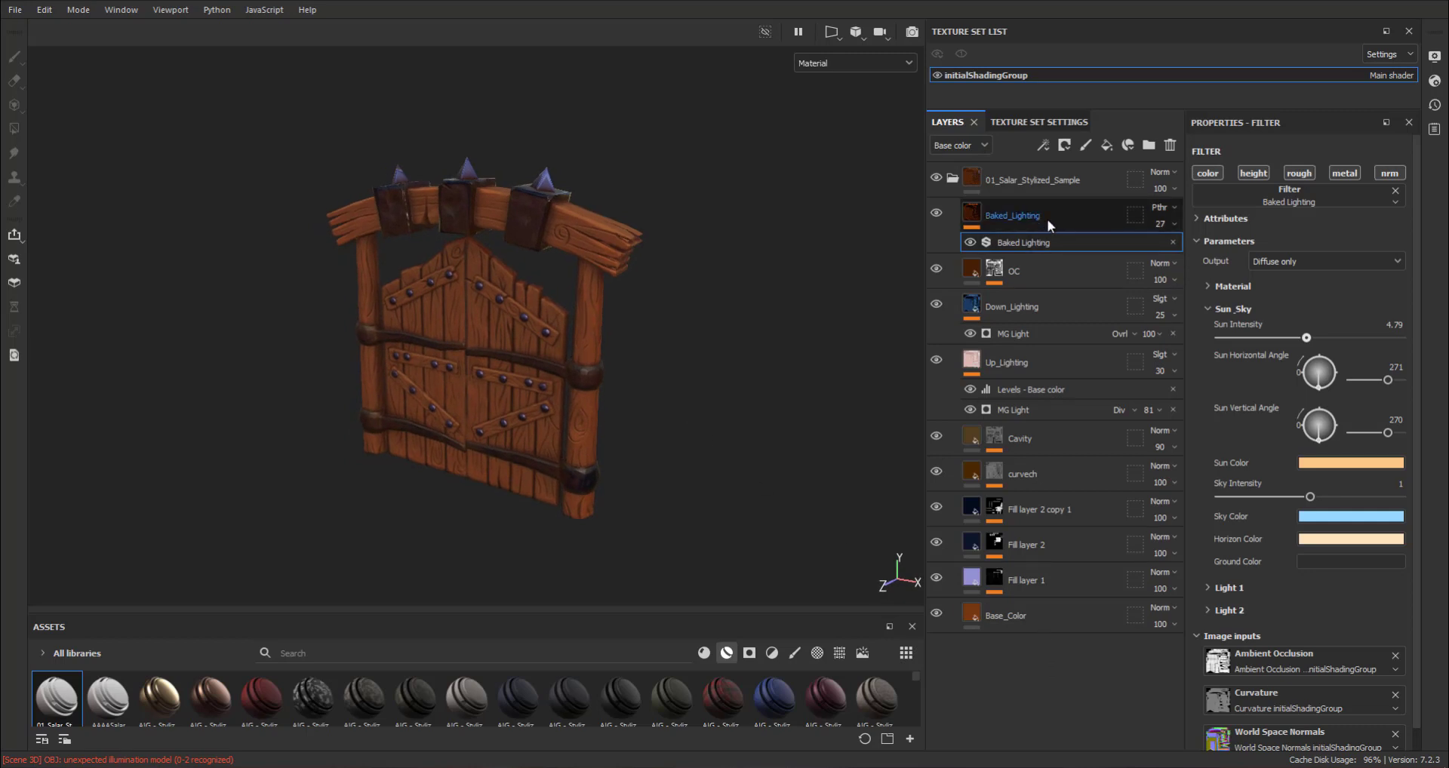
click(1085, 216)
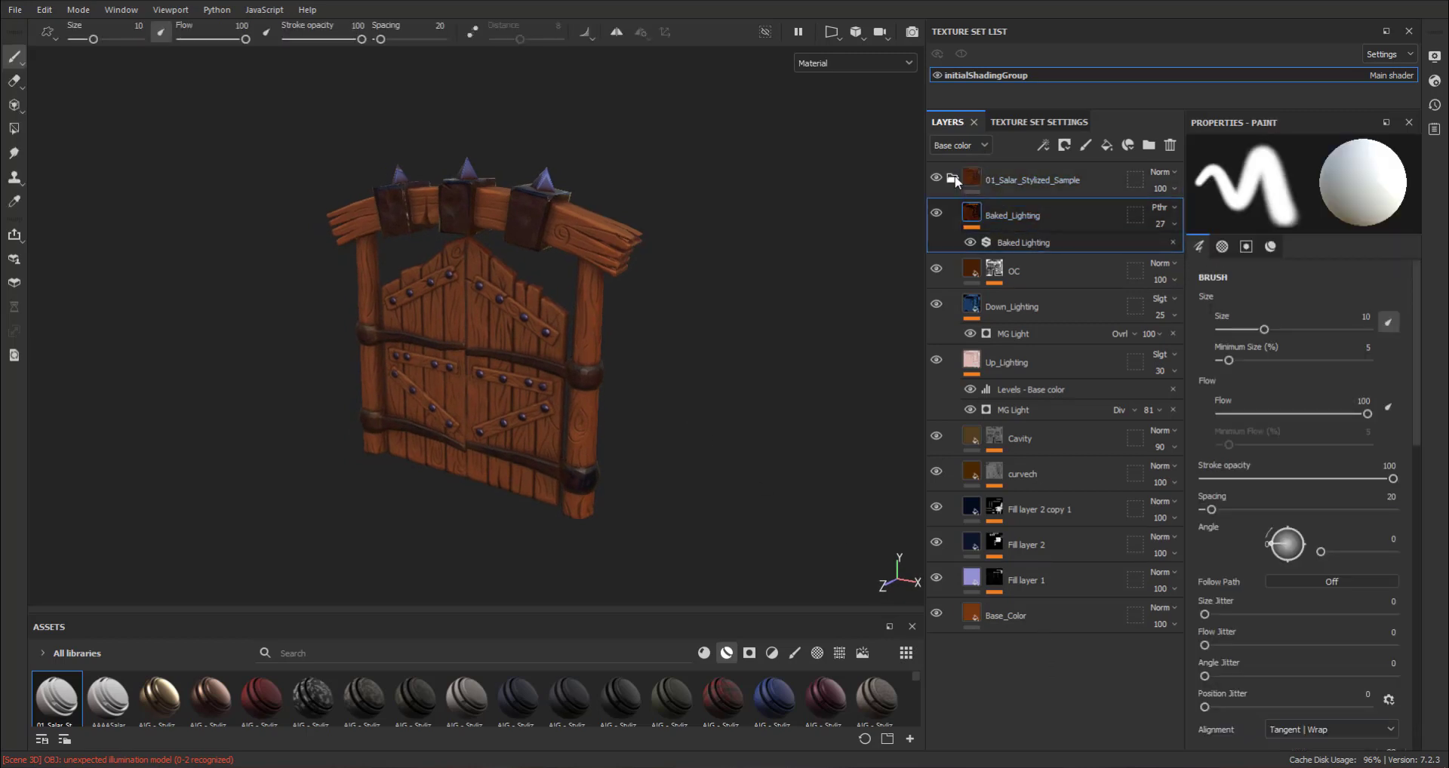
click(953, 177)
alt+drag(893, 456, 932, 460)
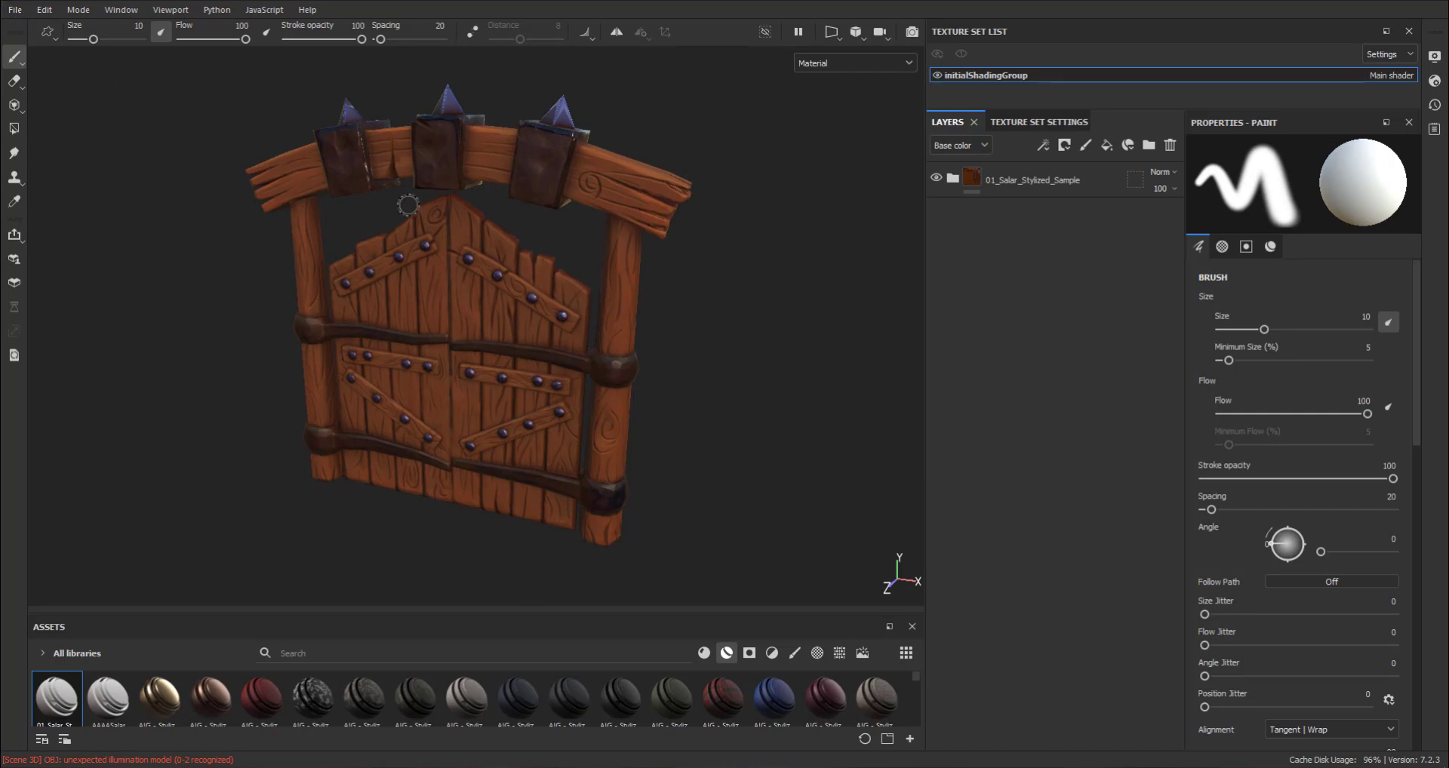
click(954, 178)
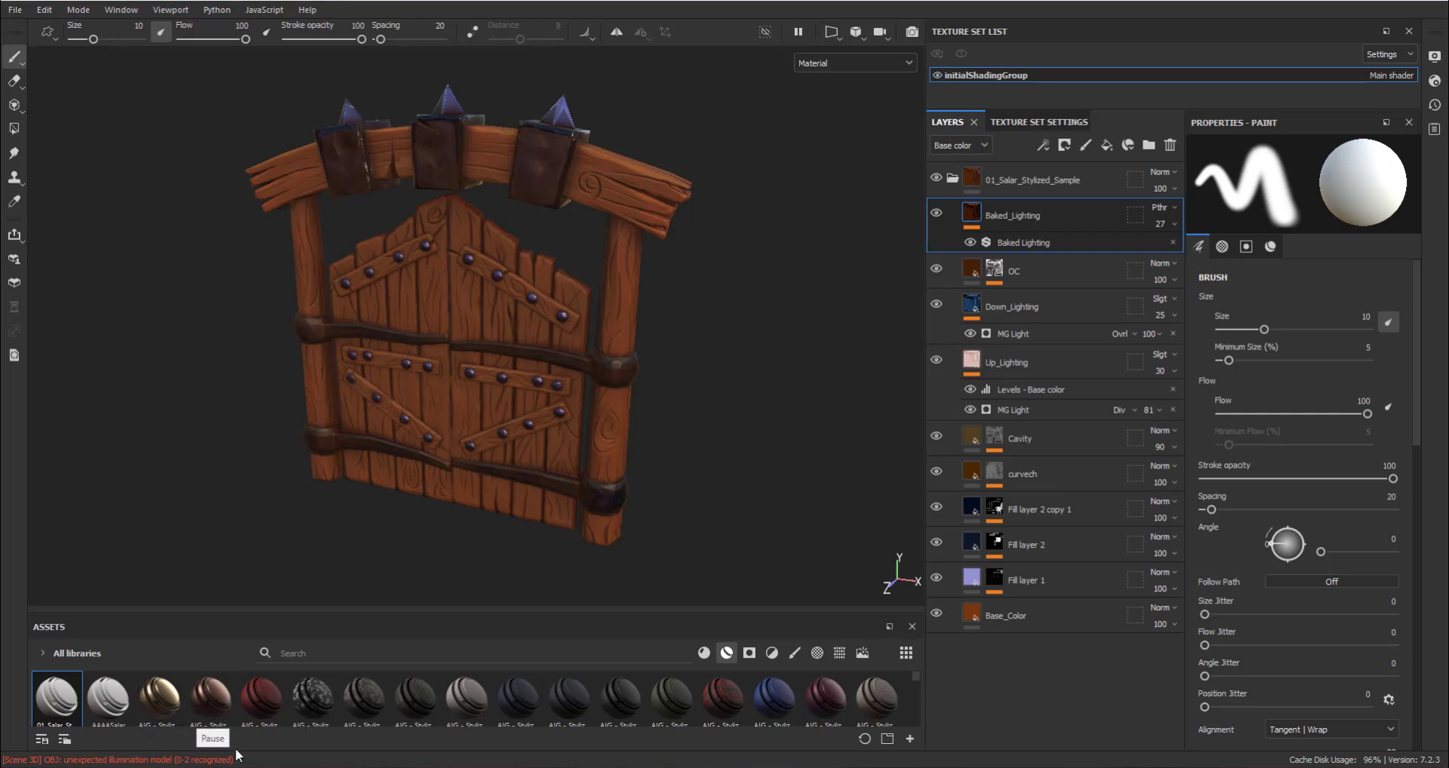
click(1039, 441)
Step: Add Fill layer 3 above Cavity with a black mask driven by a Position generator
click(1112, 143)
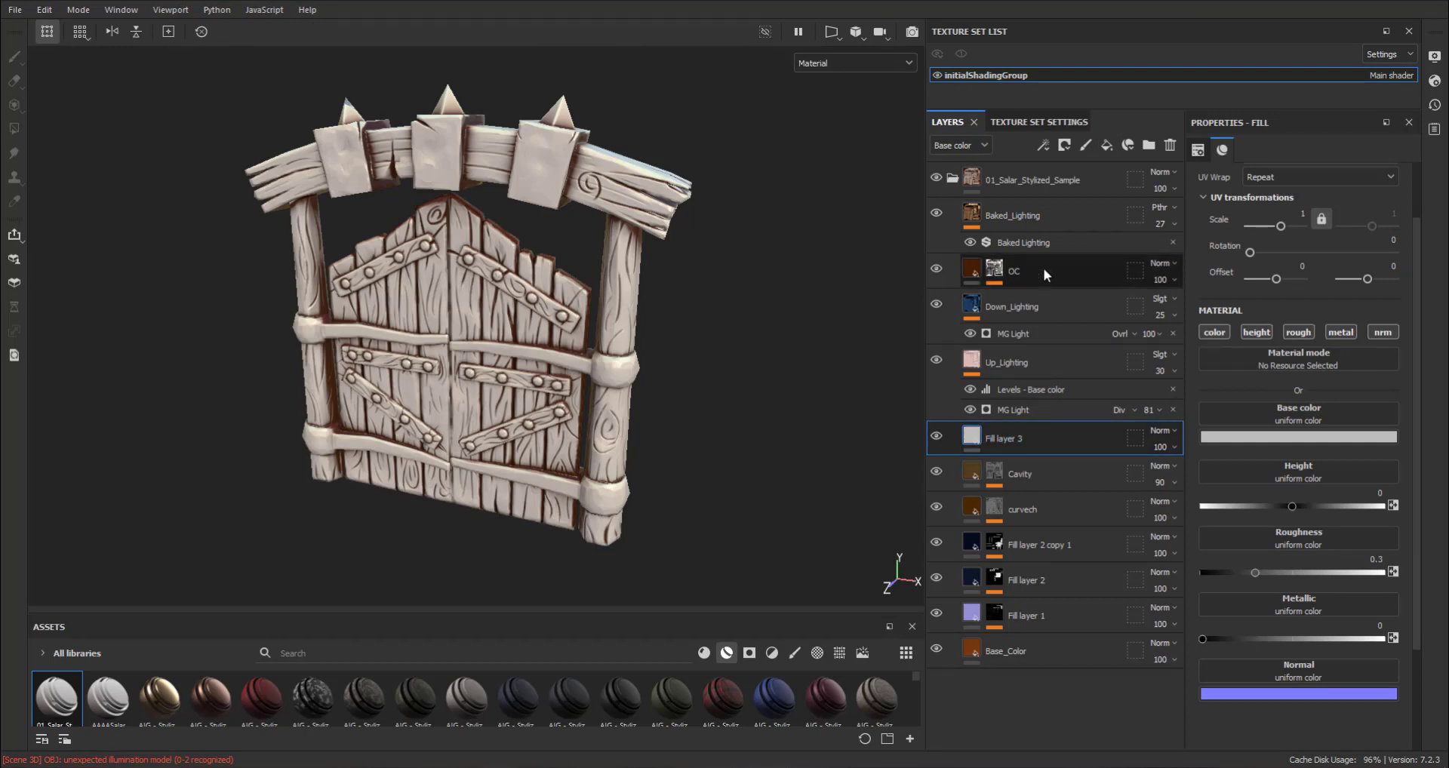
click(1064, 146)
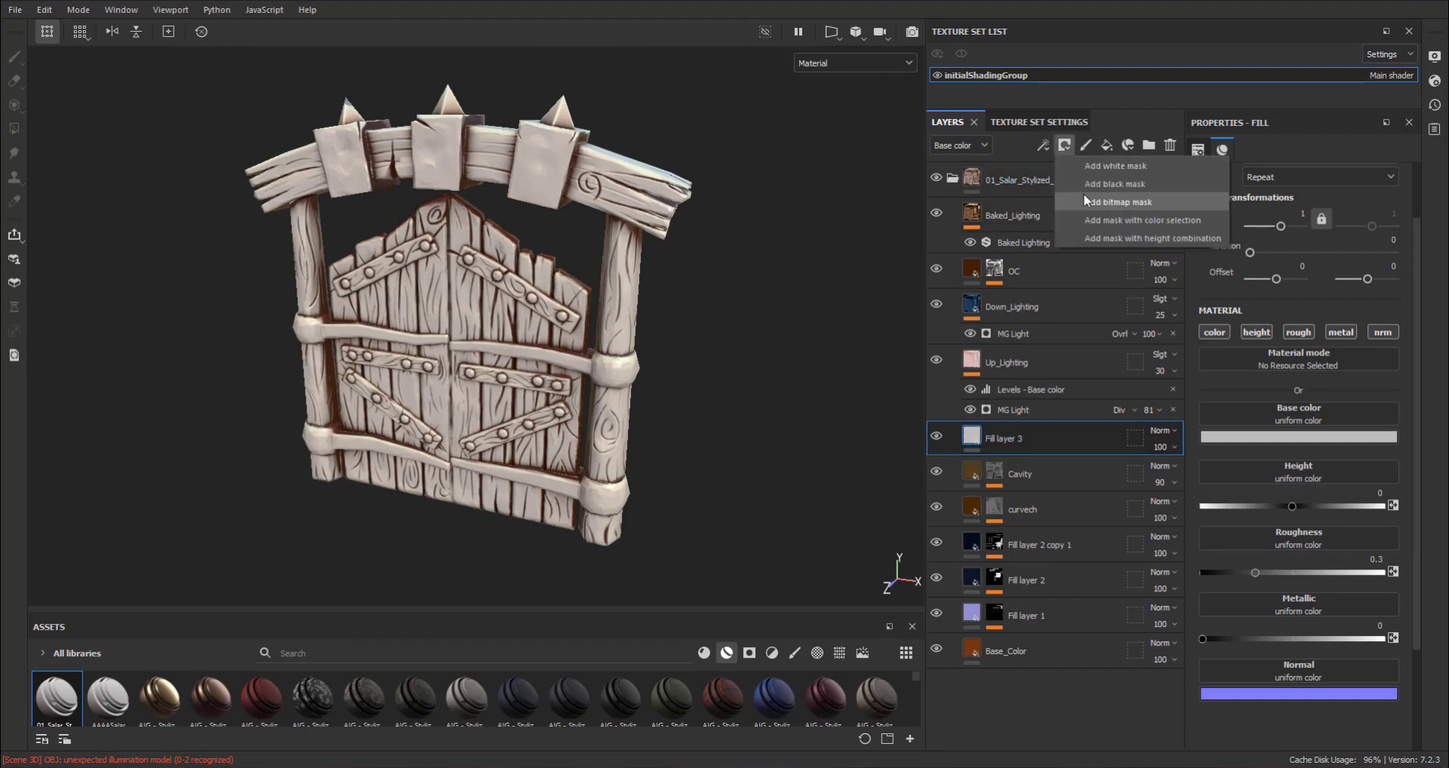
click(1084, 185)
click(1044, 146)
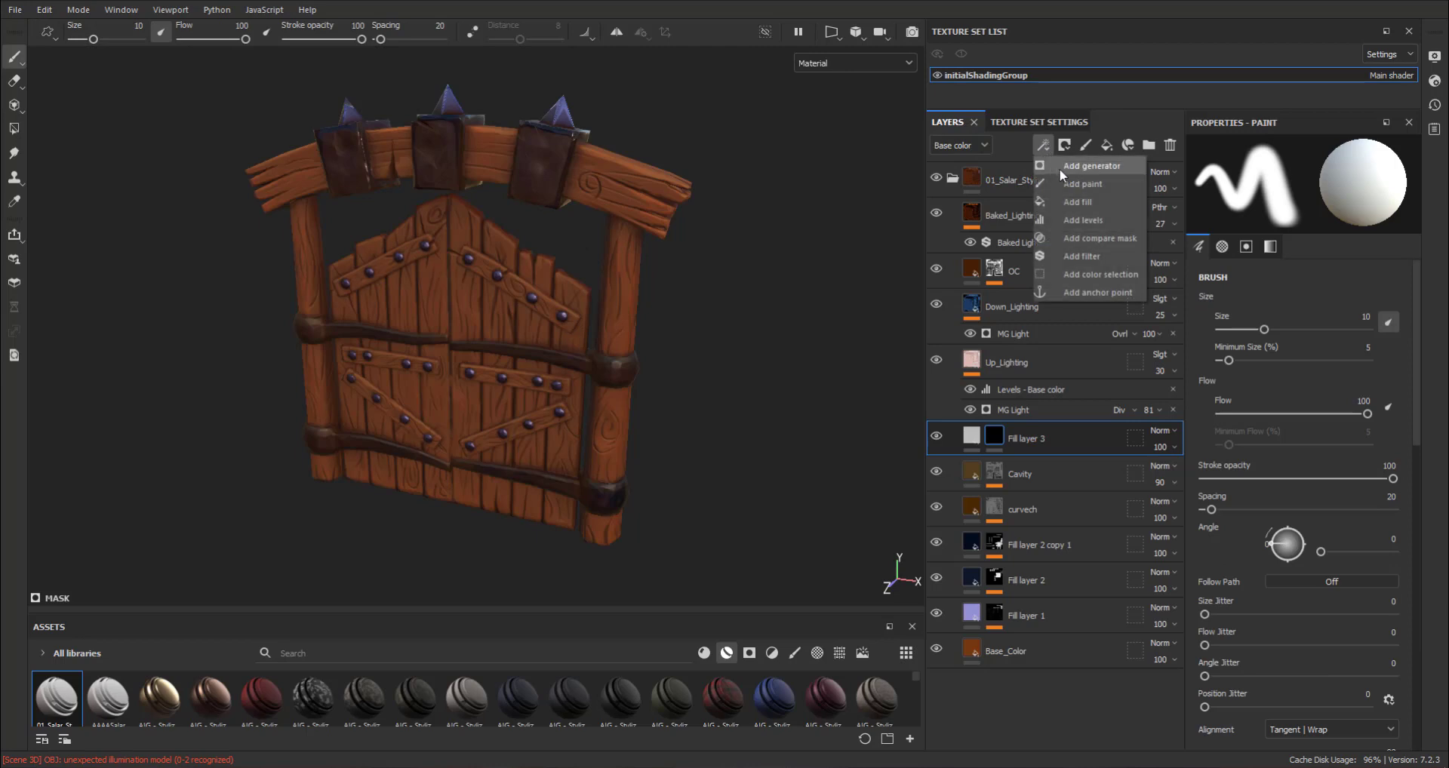
click(1058, 169)
click(1309, 178)
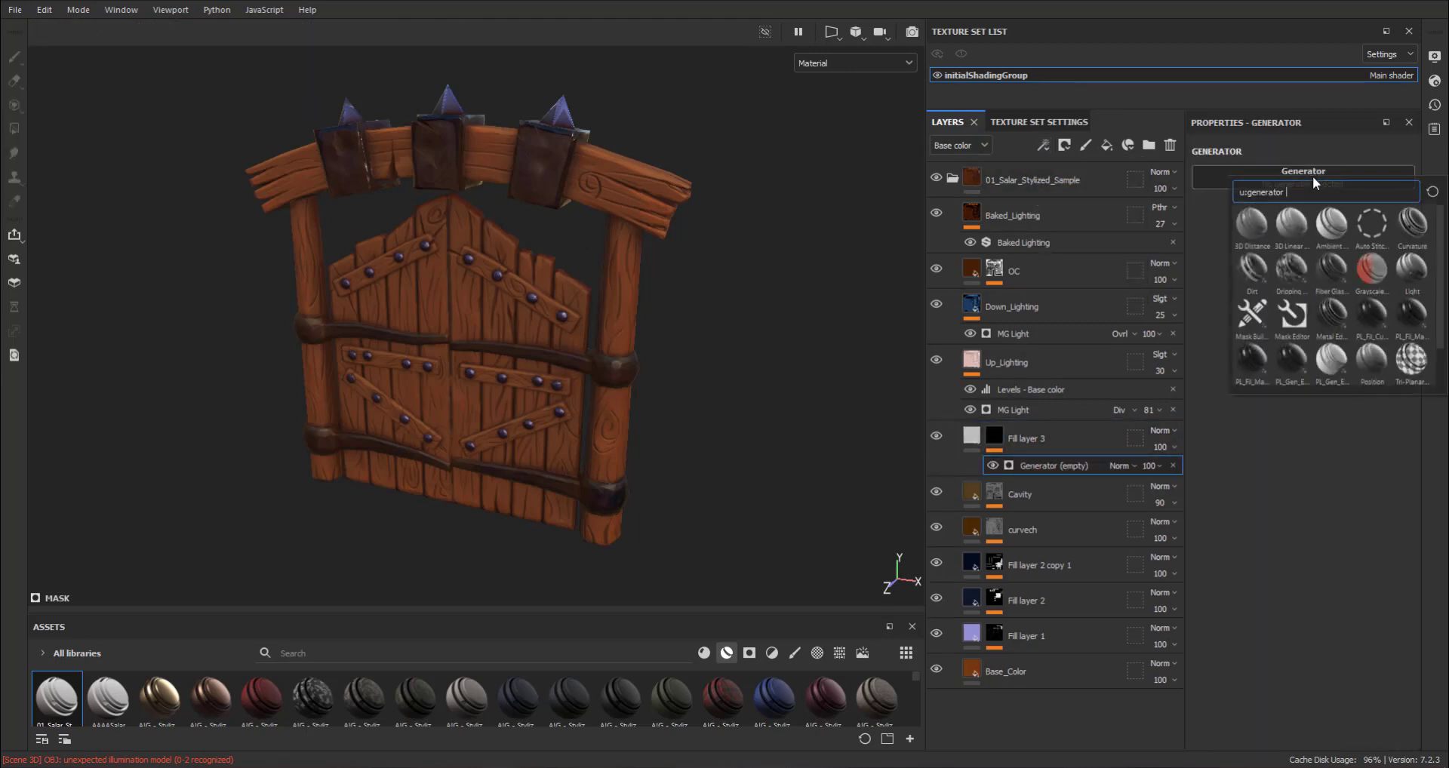
click(1369, 362)
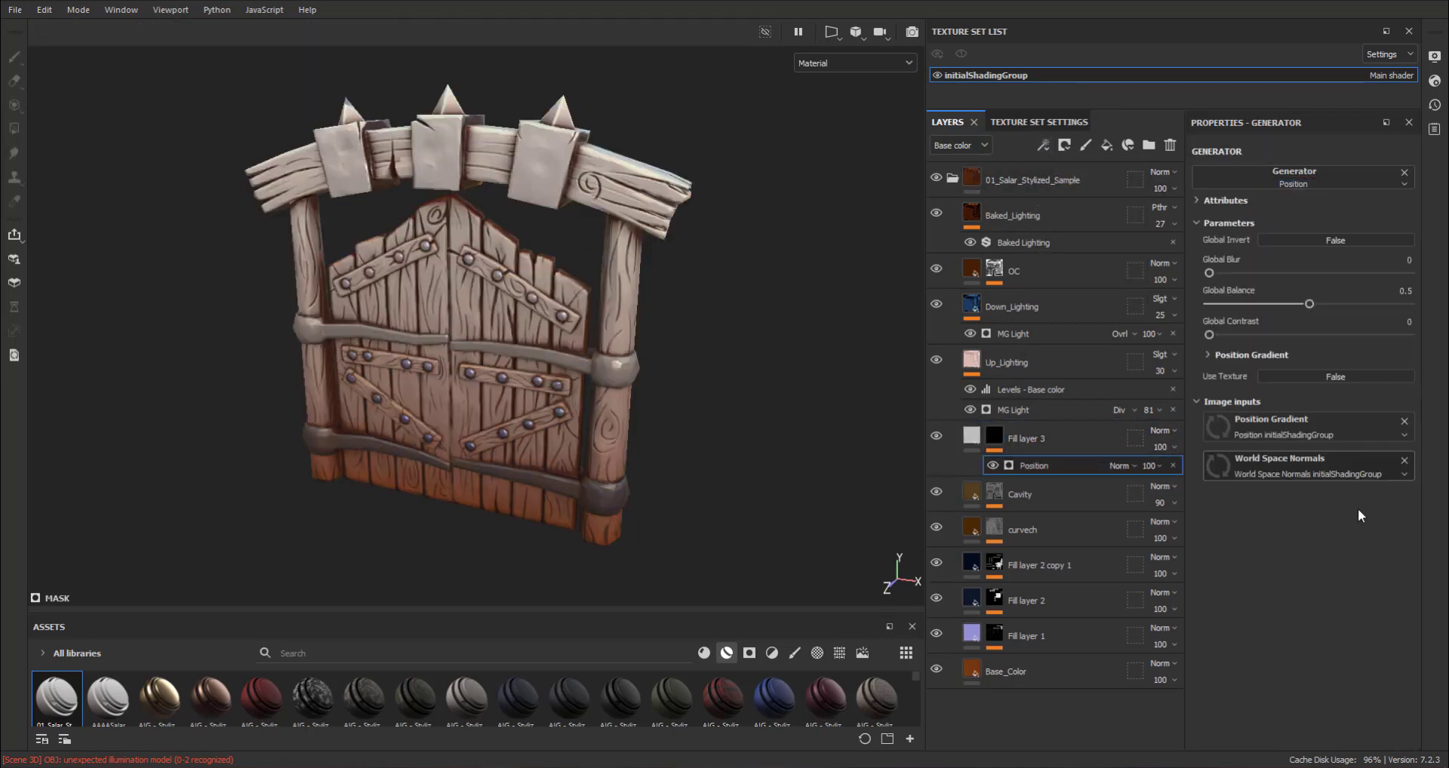
Step: Invert the Position gradient and set Balance to about 0.06 and Global Balance 0.57
click(1197, 401)
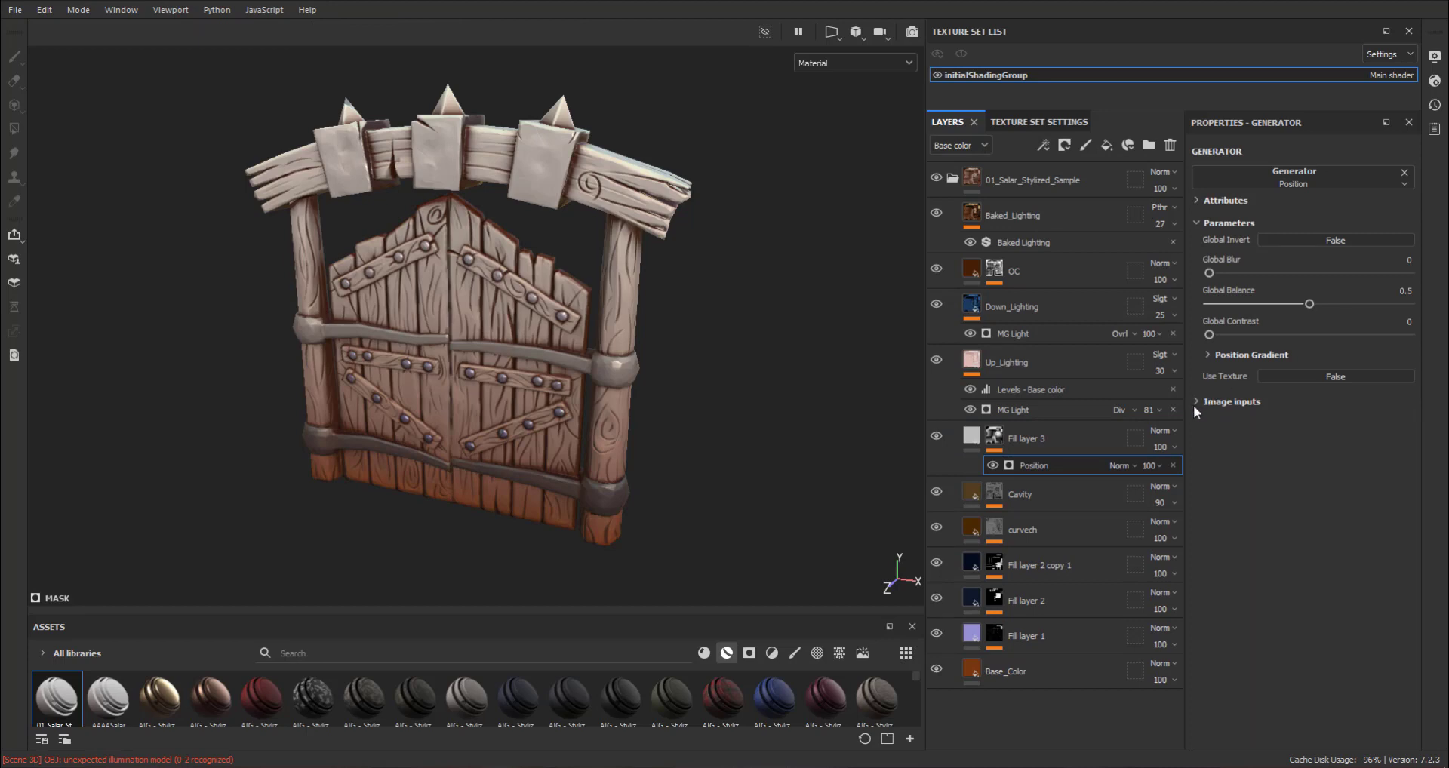
click(1194, 405)
click(1208, 354)
click(1317, 239)
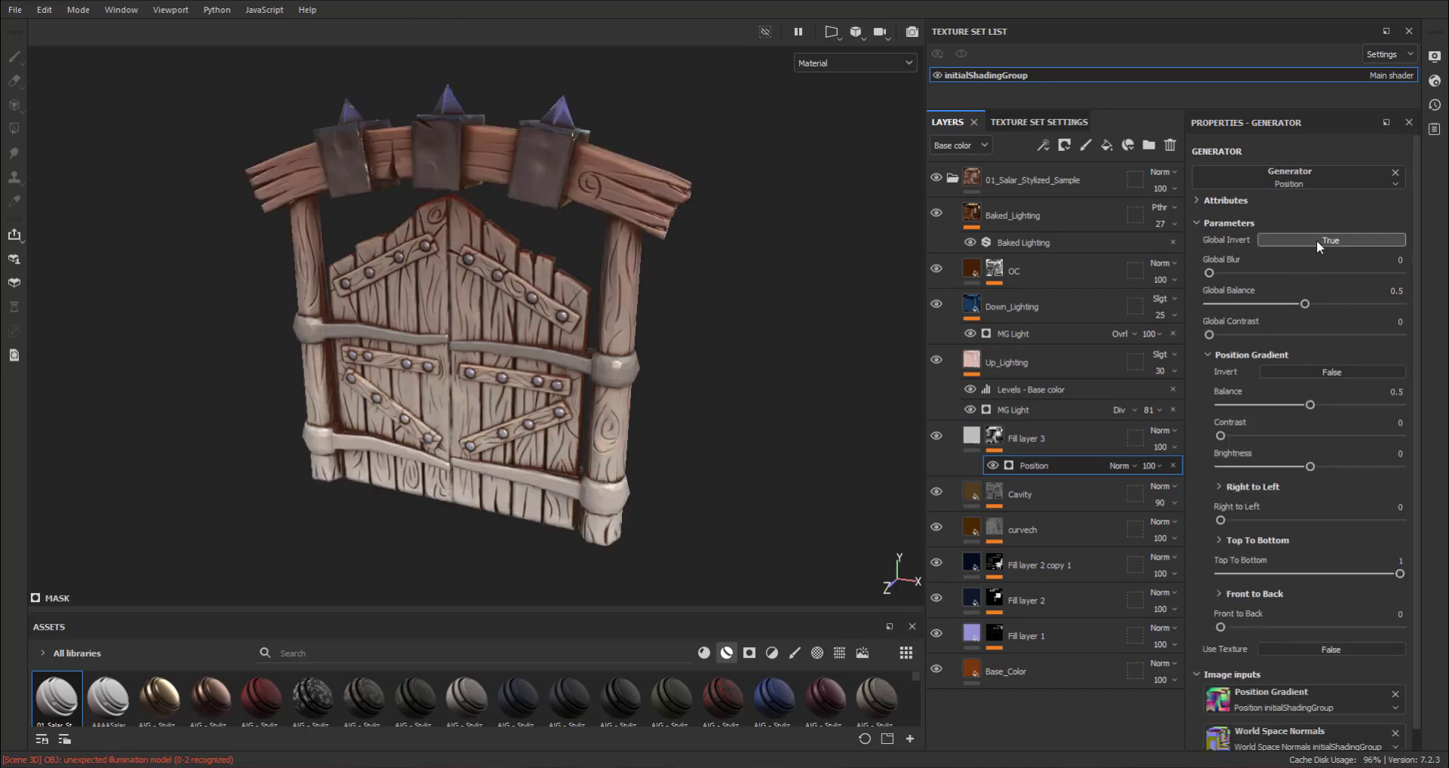
drag(1309, 406, 1230, 411)
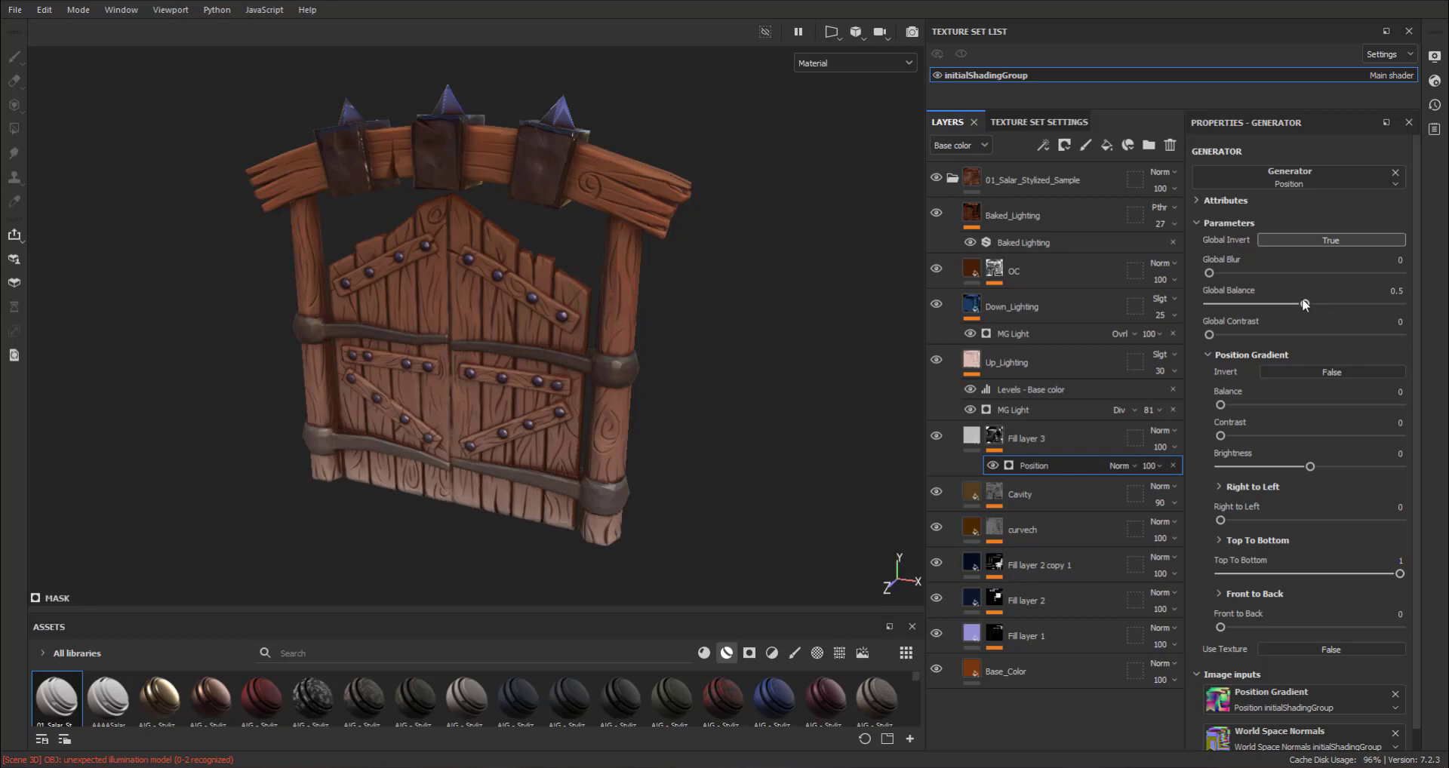
drag(1281, 304, 1312, 304)
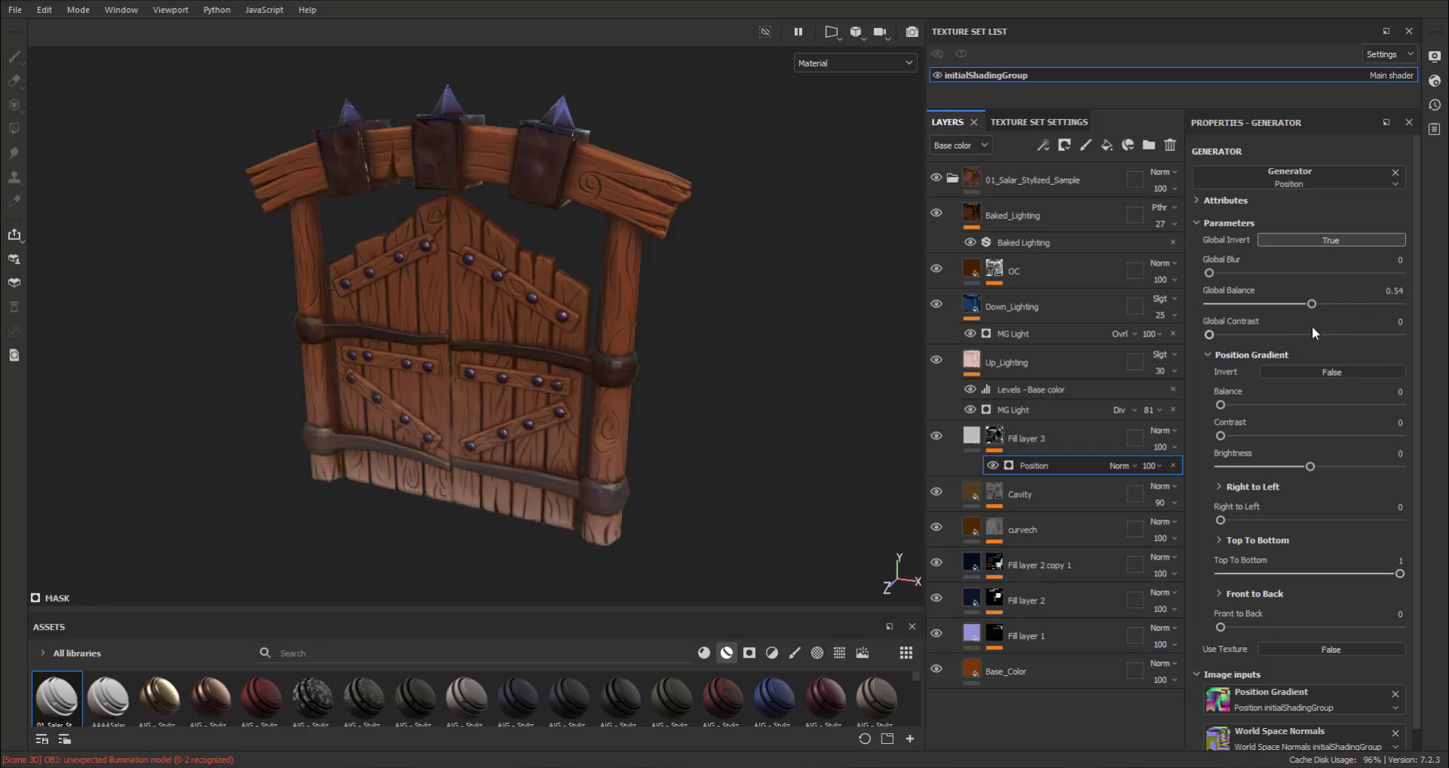
mouse_move(767, 473)
alt+mouse_down()
mouse_move(777, 404)
mouse_move(777, 442)
alt+mouse_up()
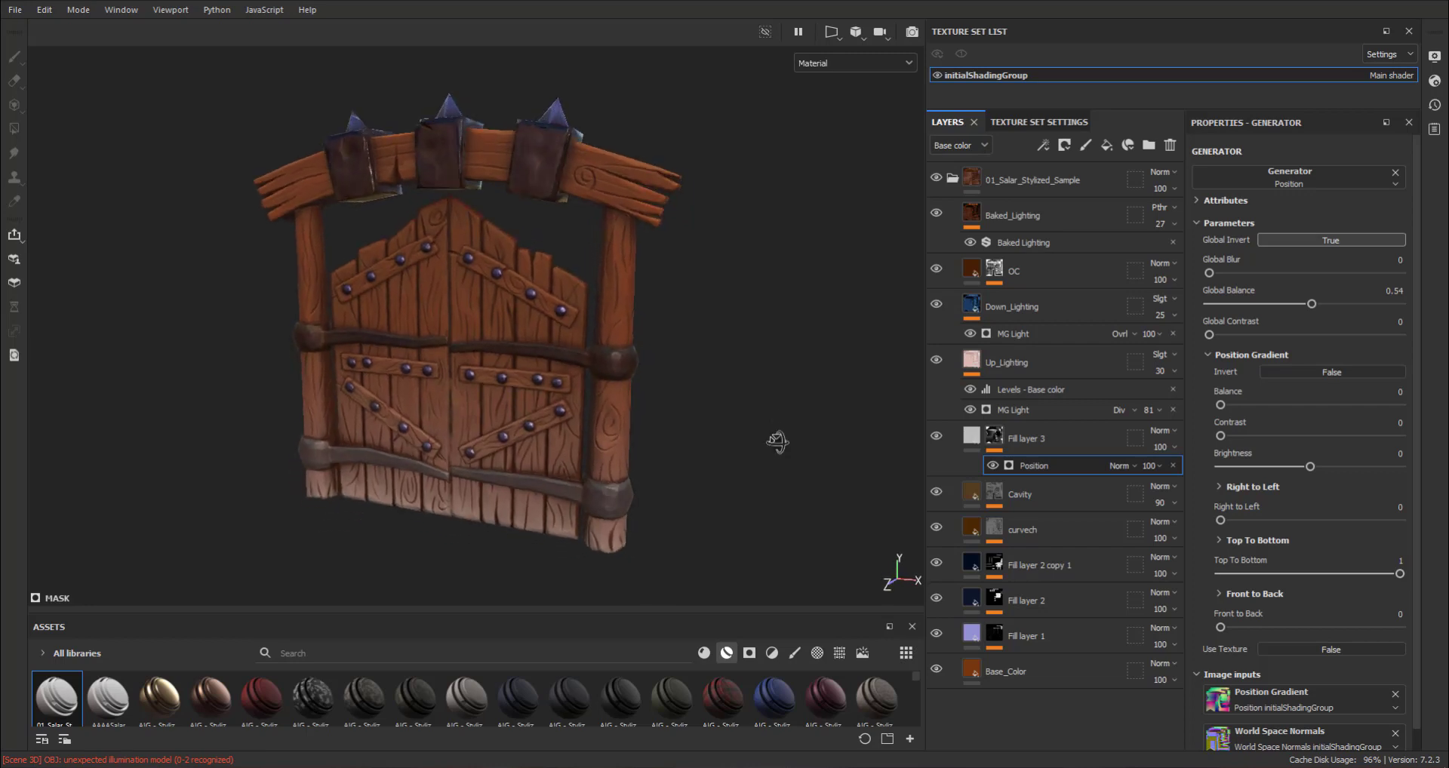
alt+middle_drag(825, 440, 826, 458)
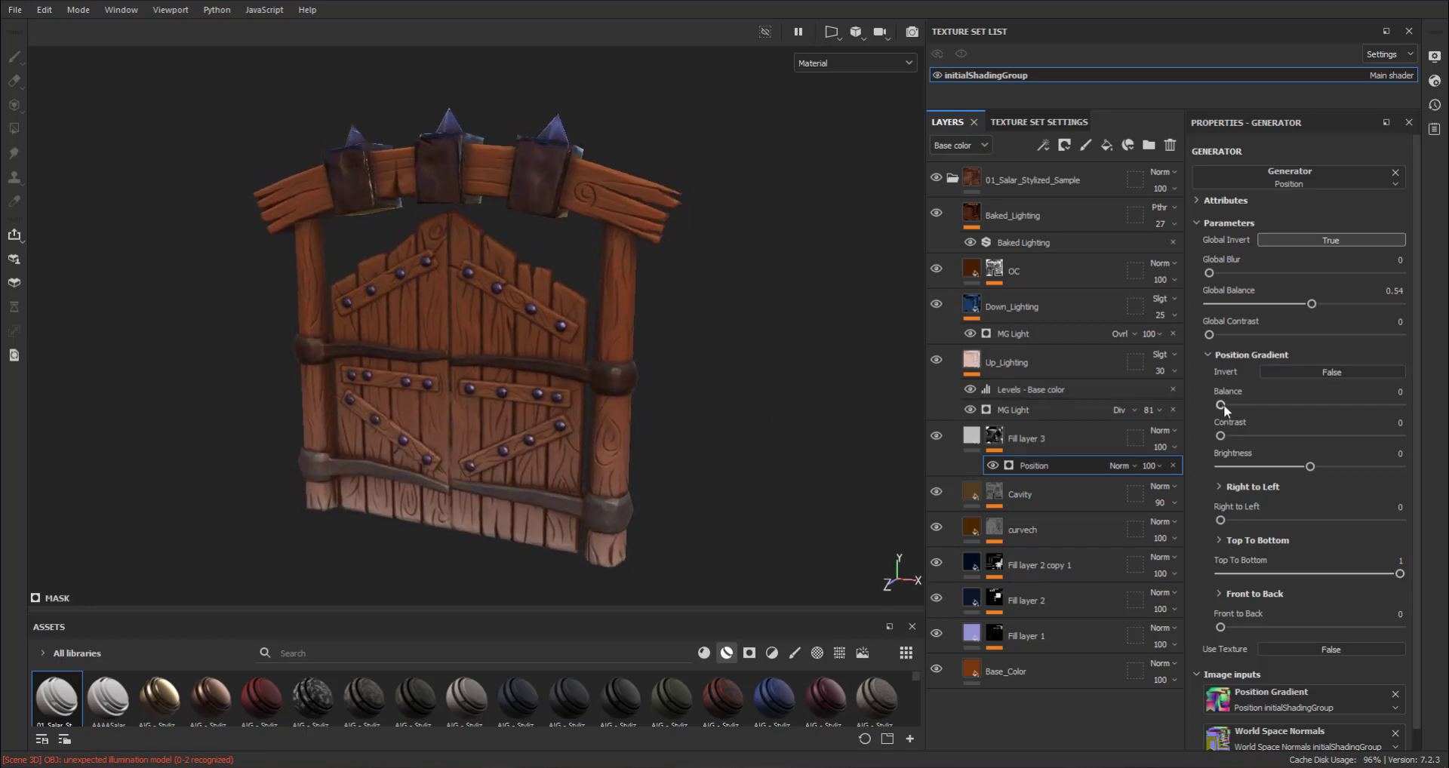
drag(1224, 405, 1232, 406)
drag(1312, 303, 1321, 305)
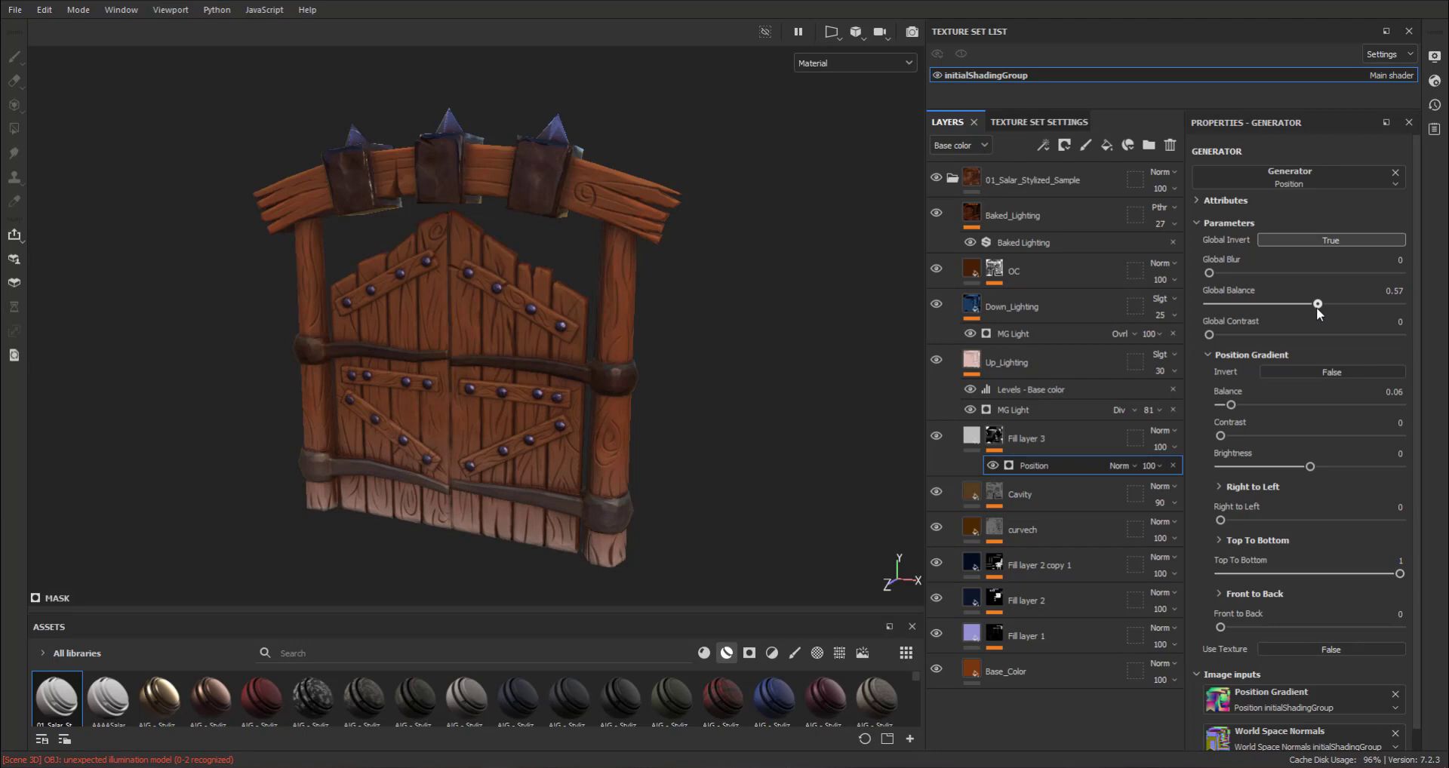
Step: Switch off the height and normal channels on Fill layer 3
click(971, 440)
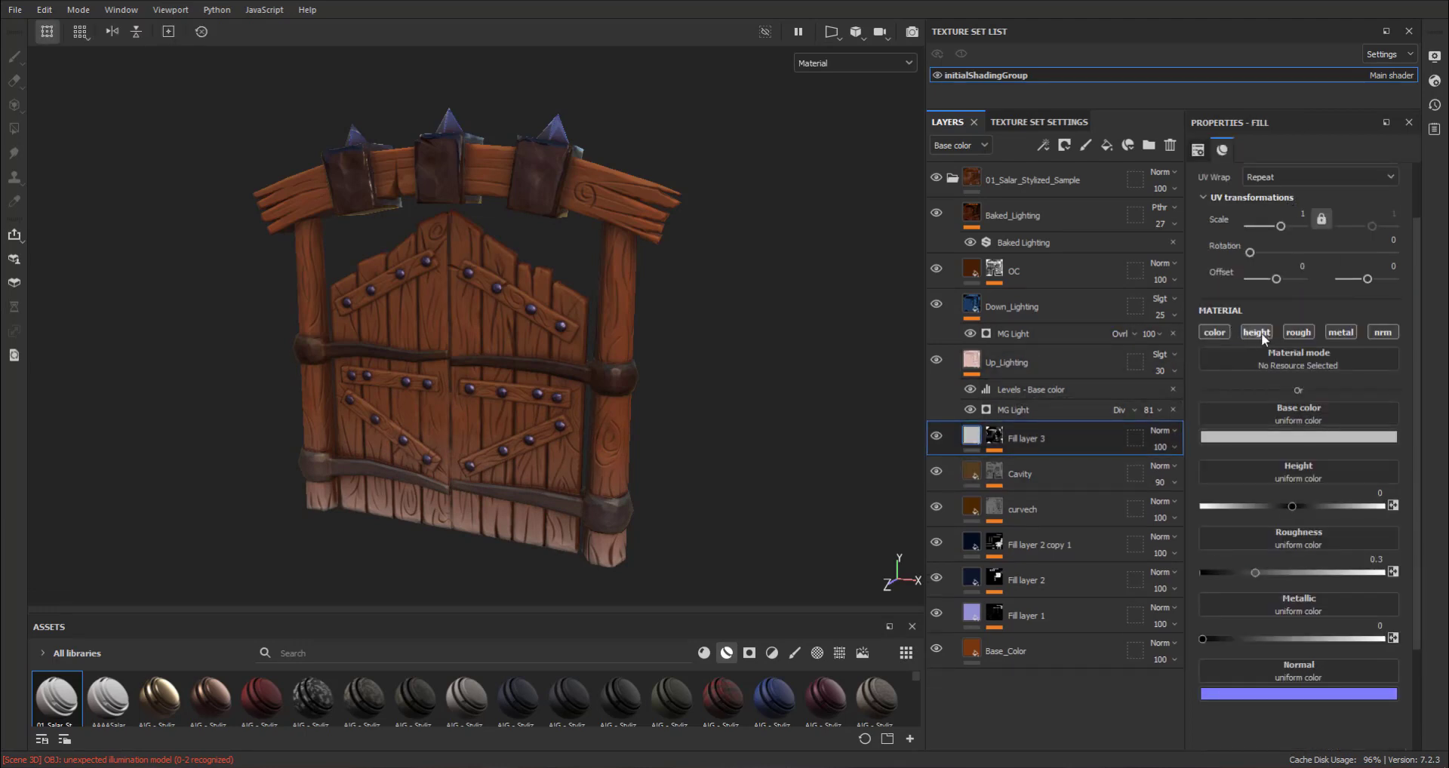
mouse_move(789, 354)
alt+mouse_down()
mouse_move(805, 339)
mouse_move(834, 358)
mouse_move(813, 355)
alt+mouse_up()
alt+middle_drag(813, 354, 781, 353)
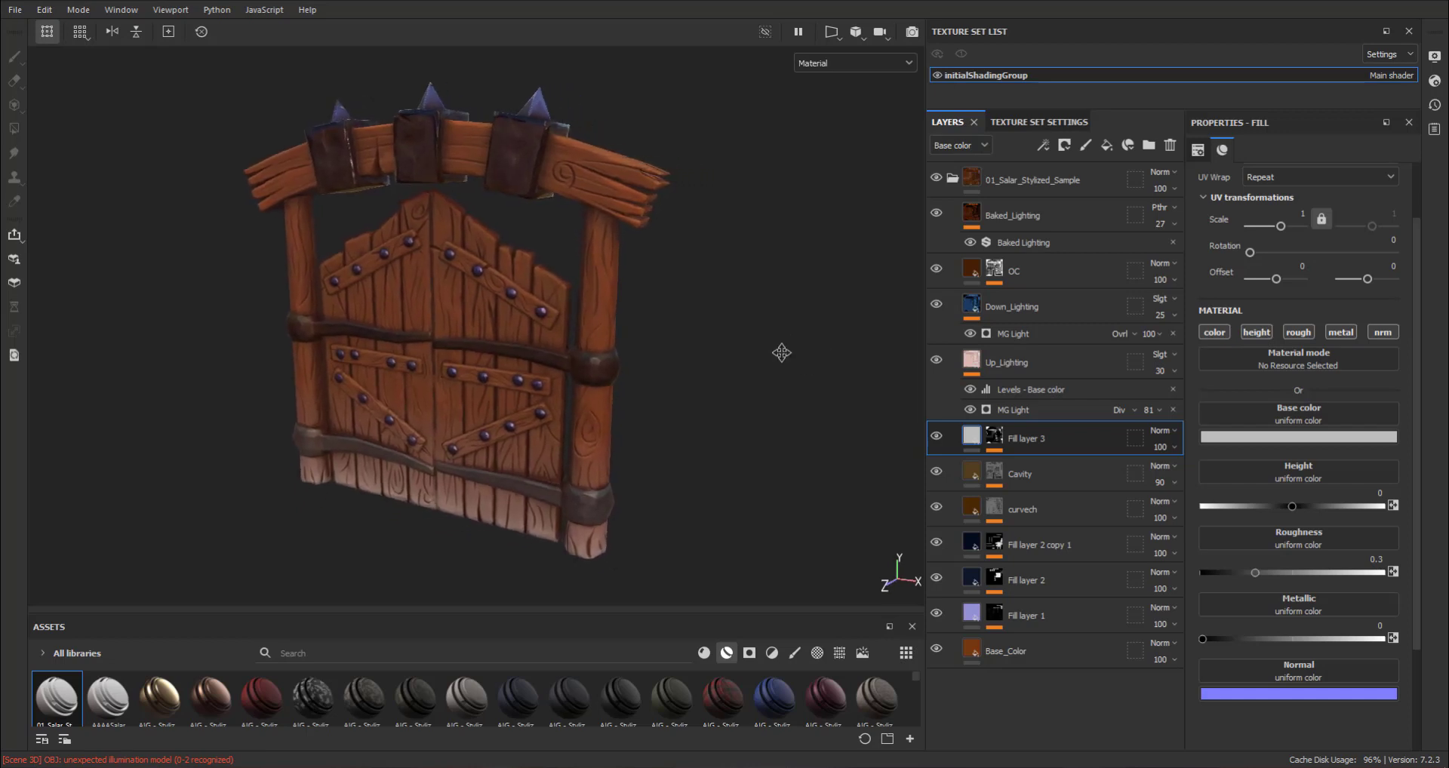
click(1254, 332)
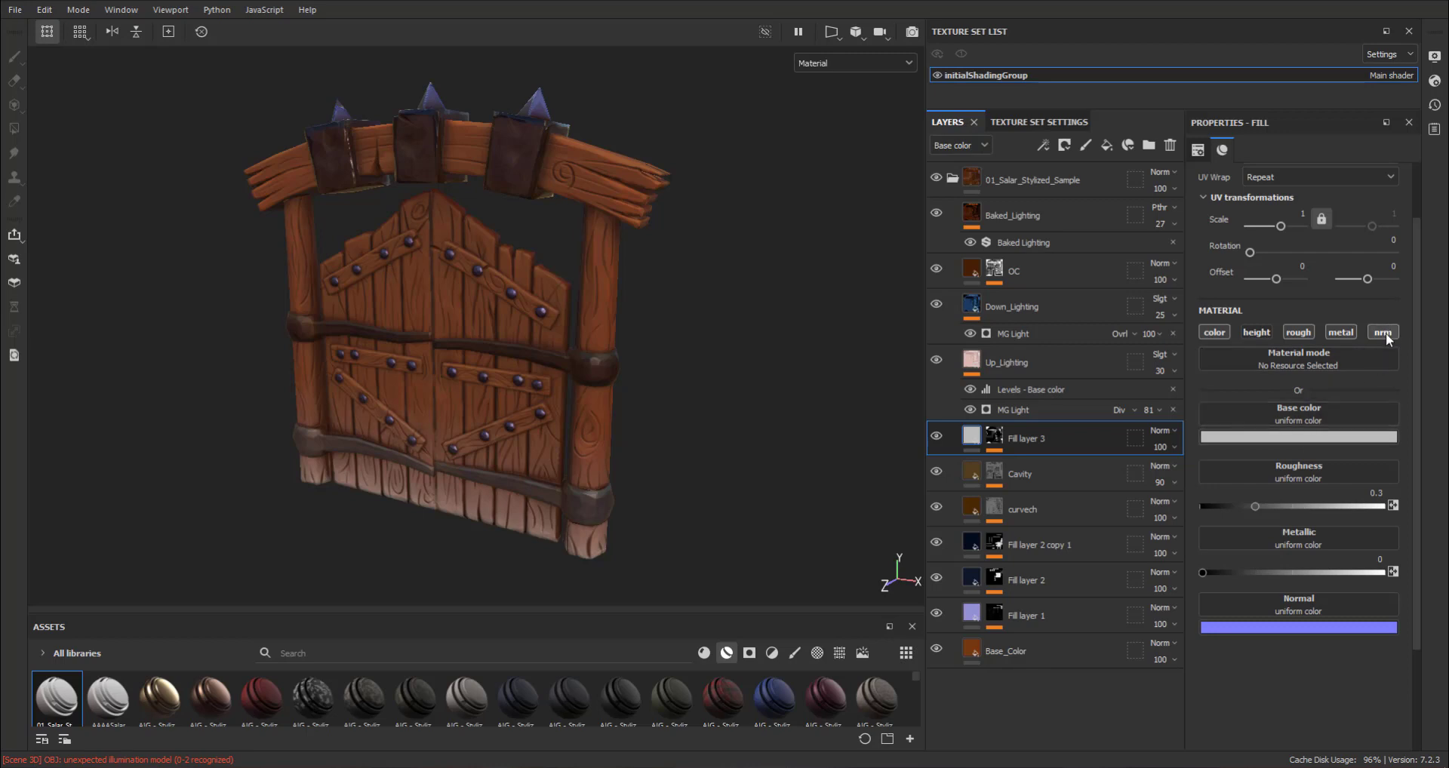
click(1383, 333)
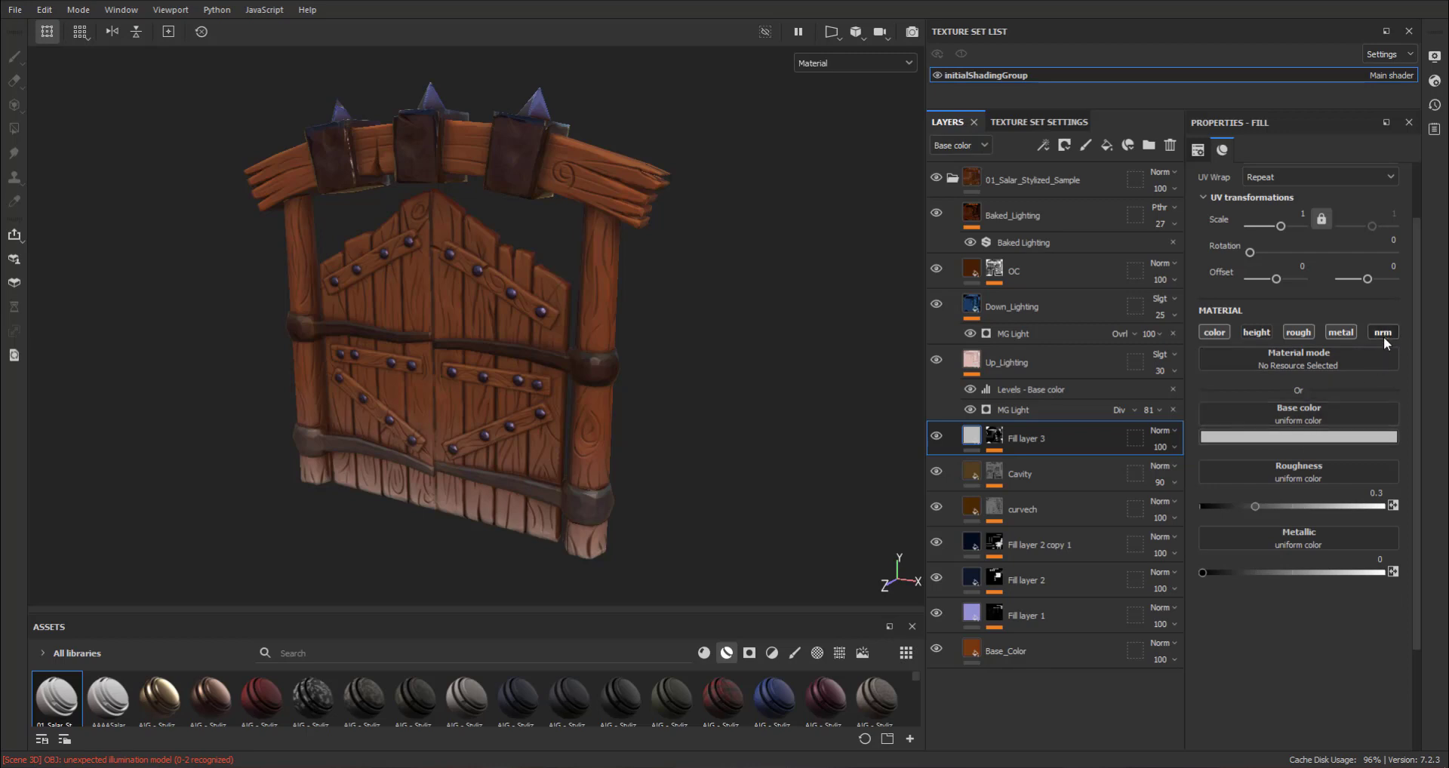
Step: Sample a dark brown from the OC layer as Fill layer 3's base colour and darken it further
click(1292, 436)
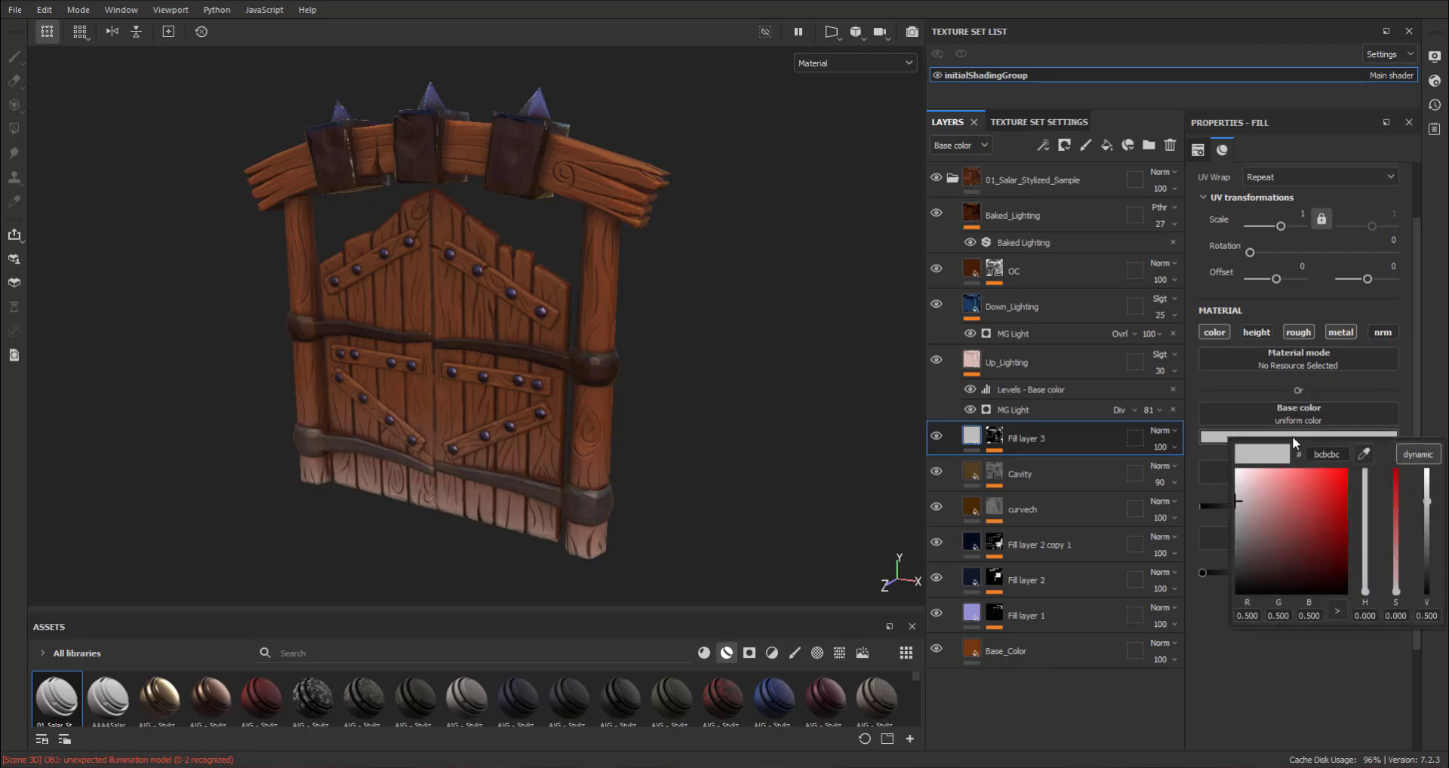
click(1363, 455)
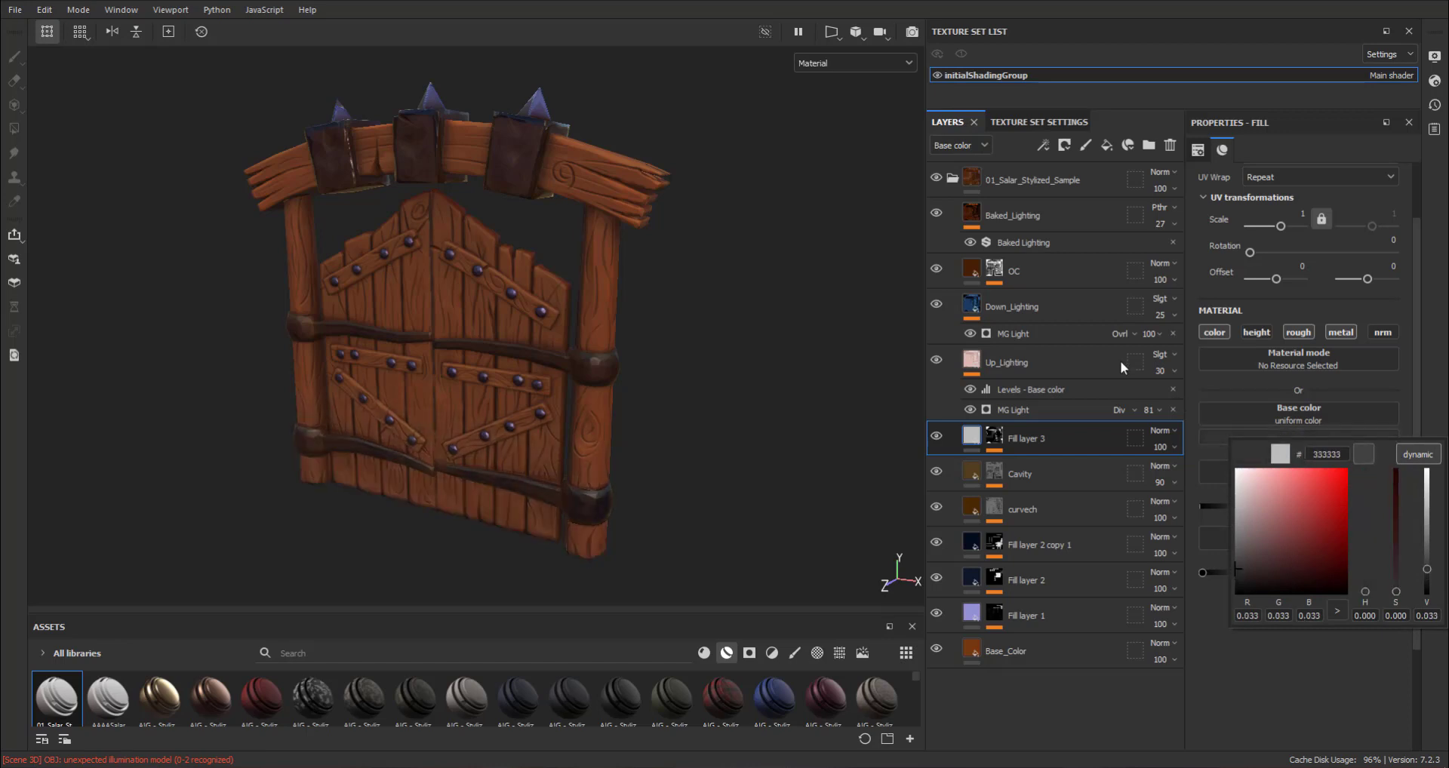
click(974, 274)
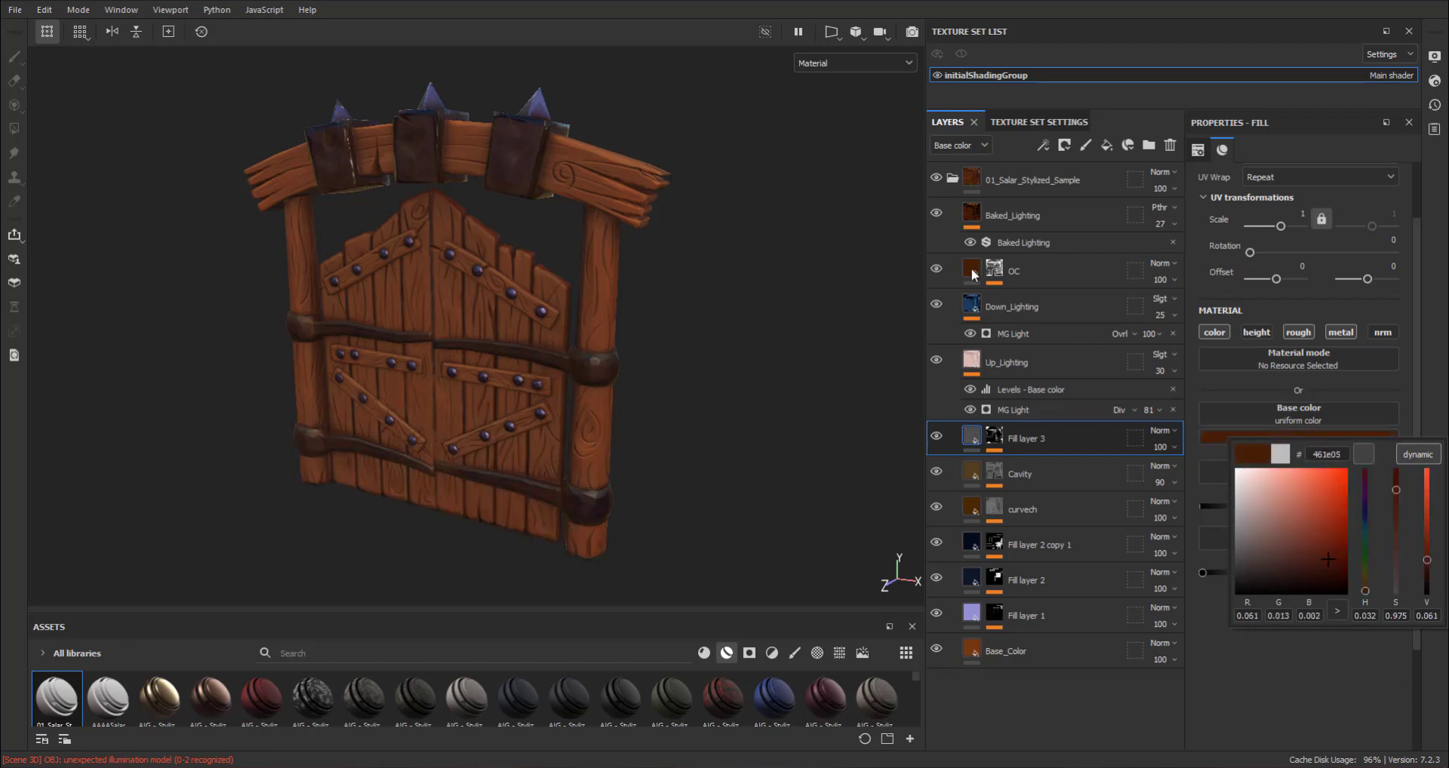
drag(1328, 558, 1331, 568)
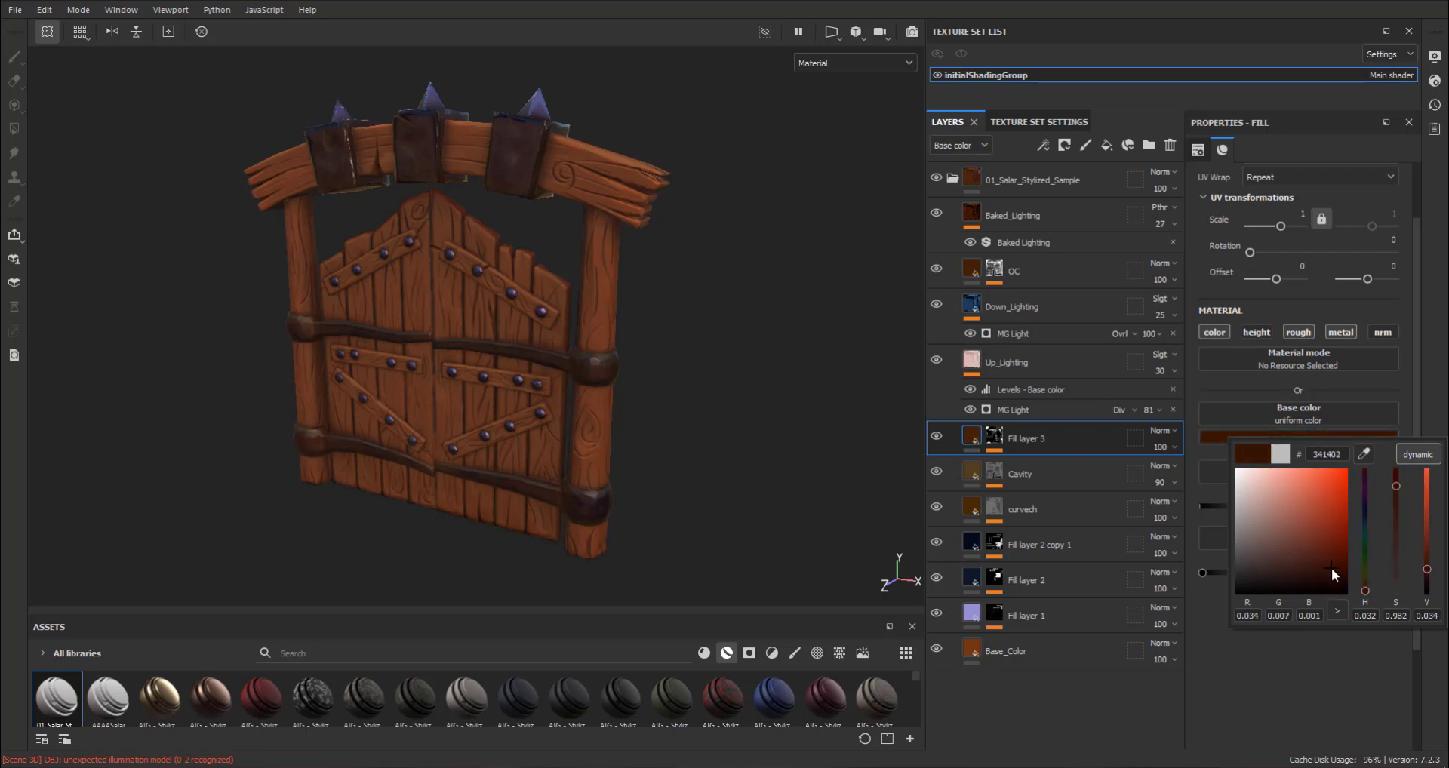
alt+drag(514, 429, 526, 396)
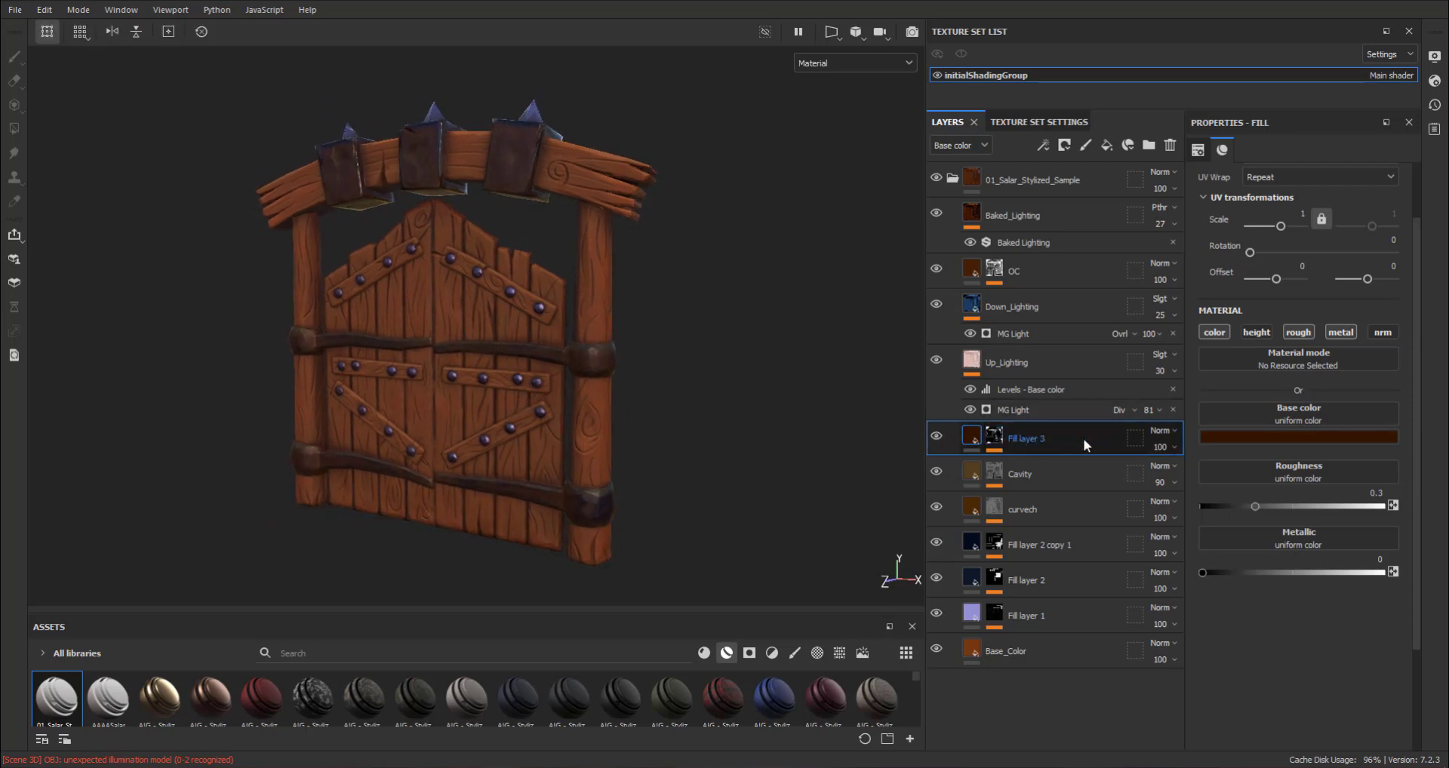
Step: Set the Position mask's Global Balance to 0.58 and gradient Balance to about 0.26
click(994, 438)
click(1066, 468)
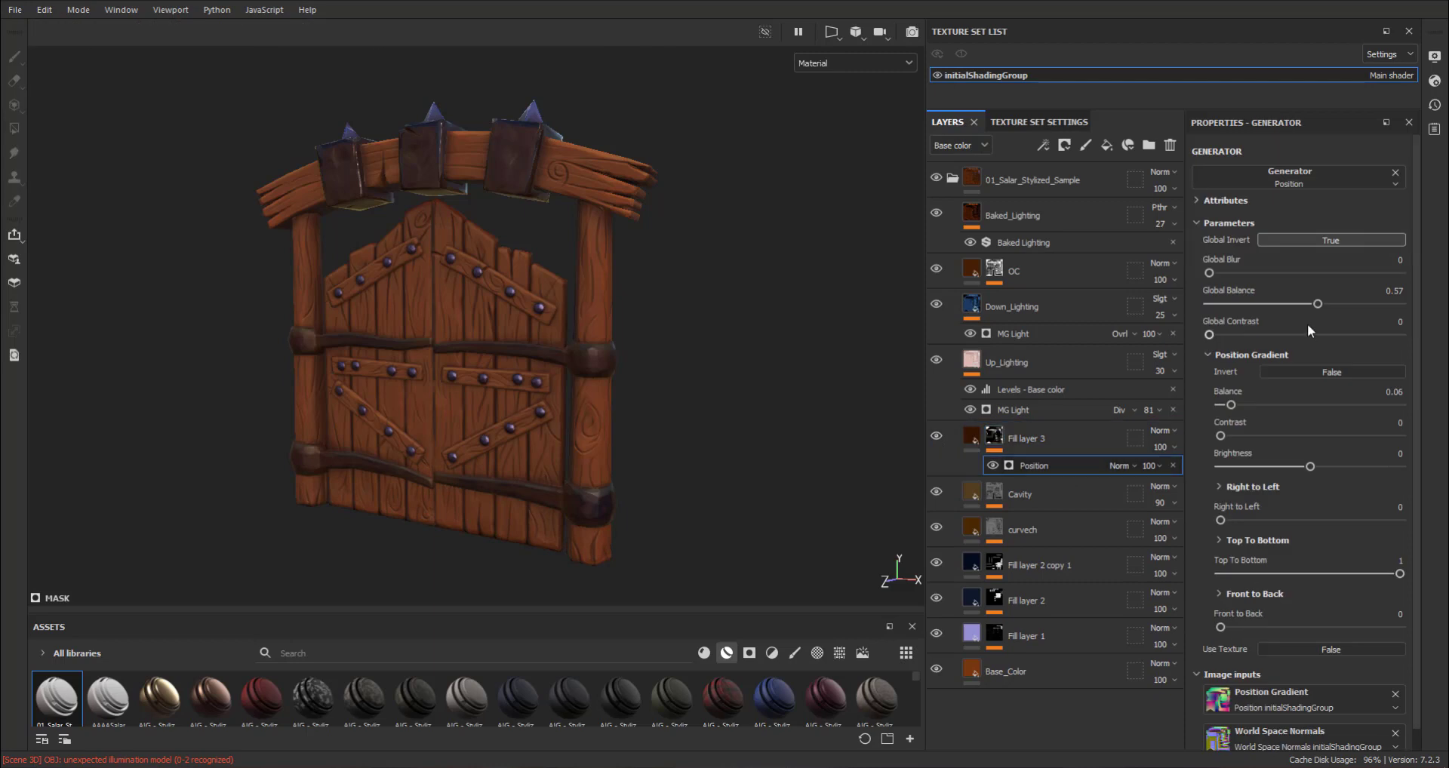
mouse_move(1317, 310)
mouse_down()
mouse_move(1303, 308)
mouse_move(1326, 308)
mouse_up()
drag(1315, 311, 1319, 311)
drag(1230, 403, 1261, 406)
click(971, 436)
click(1299, 437)
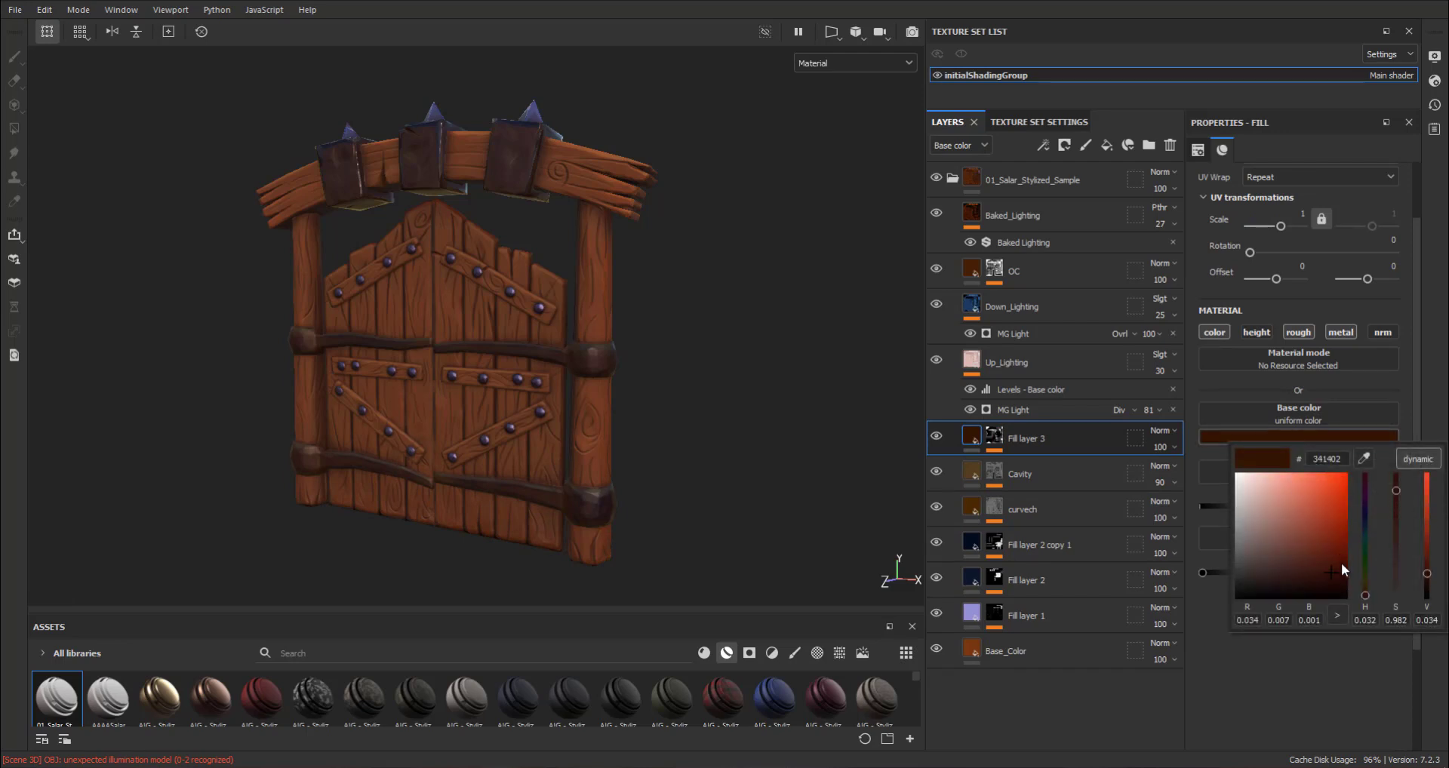
Step: Change Fill layer 3's base colour from dark brown to dark green 023a20
mouse_move(1331, 572)
mouse_down()
mouse_move(1334, 558)
mouse_move(1368, 556)
mouse_up()
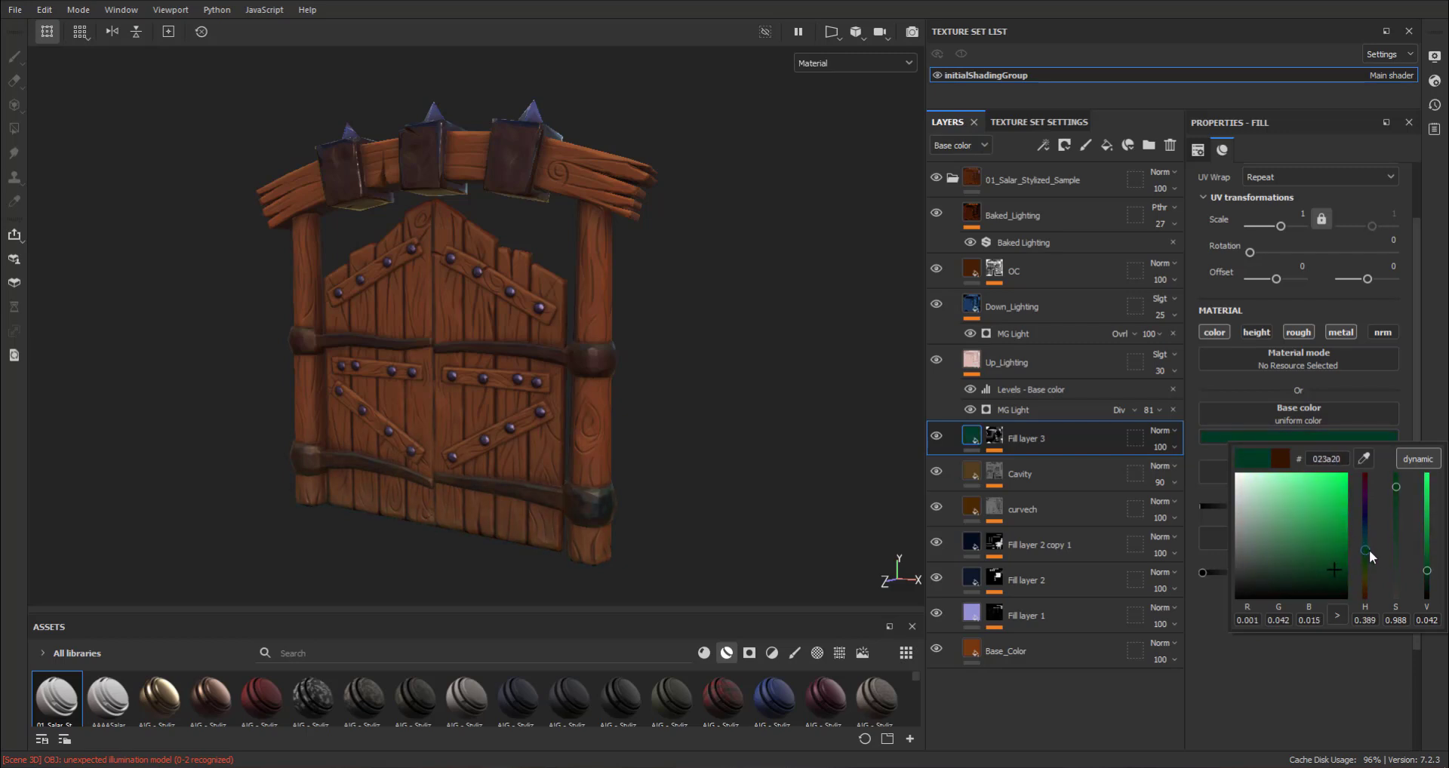
click(1341, 564)
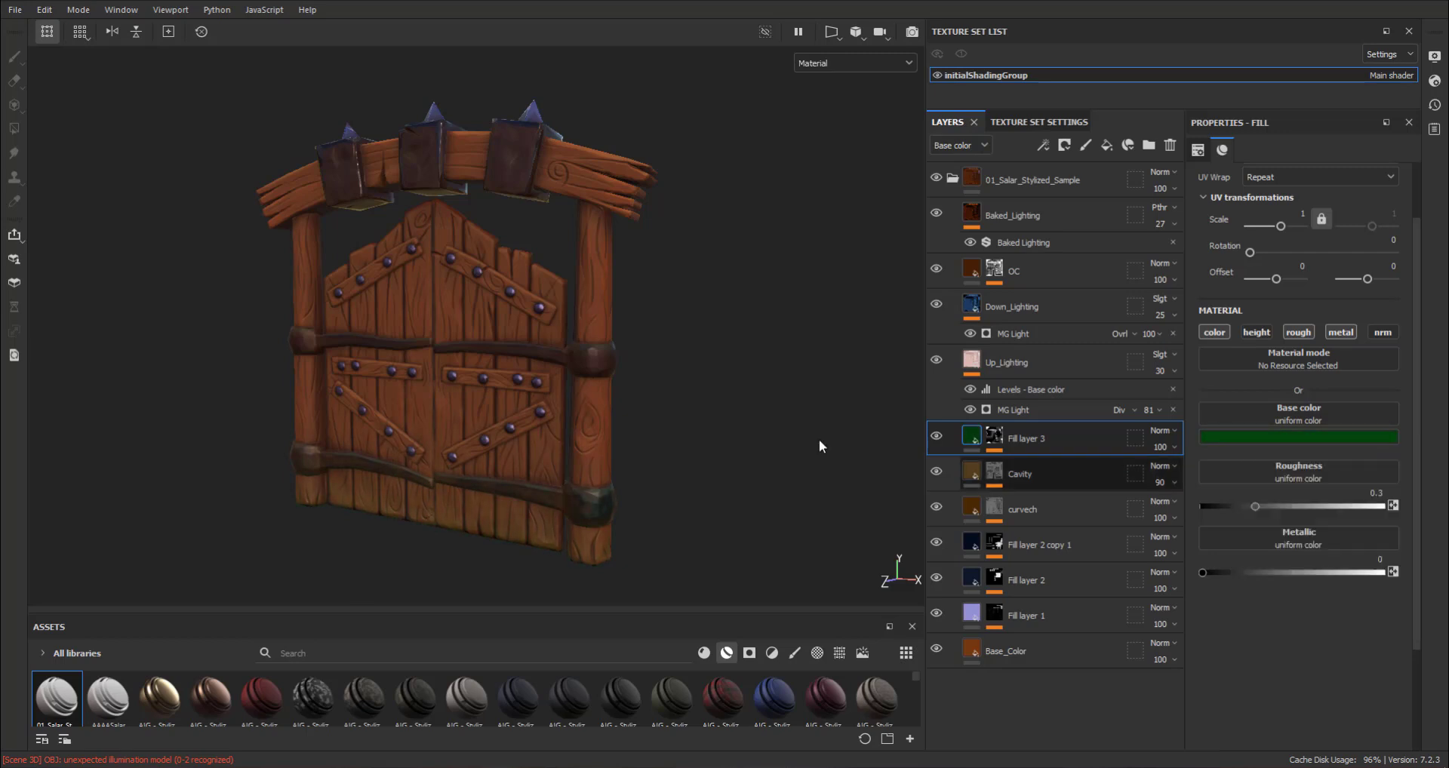
mouse_move(818, 439)
alt+mouse_down()
mouse_move(702, 442)
mouse_move(731, 450)
alt+mouse_up()
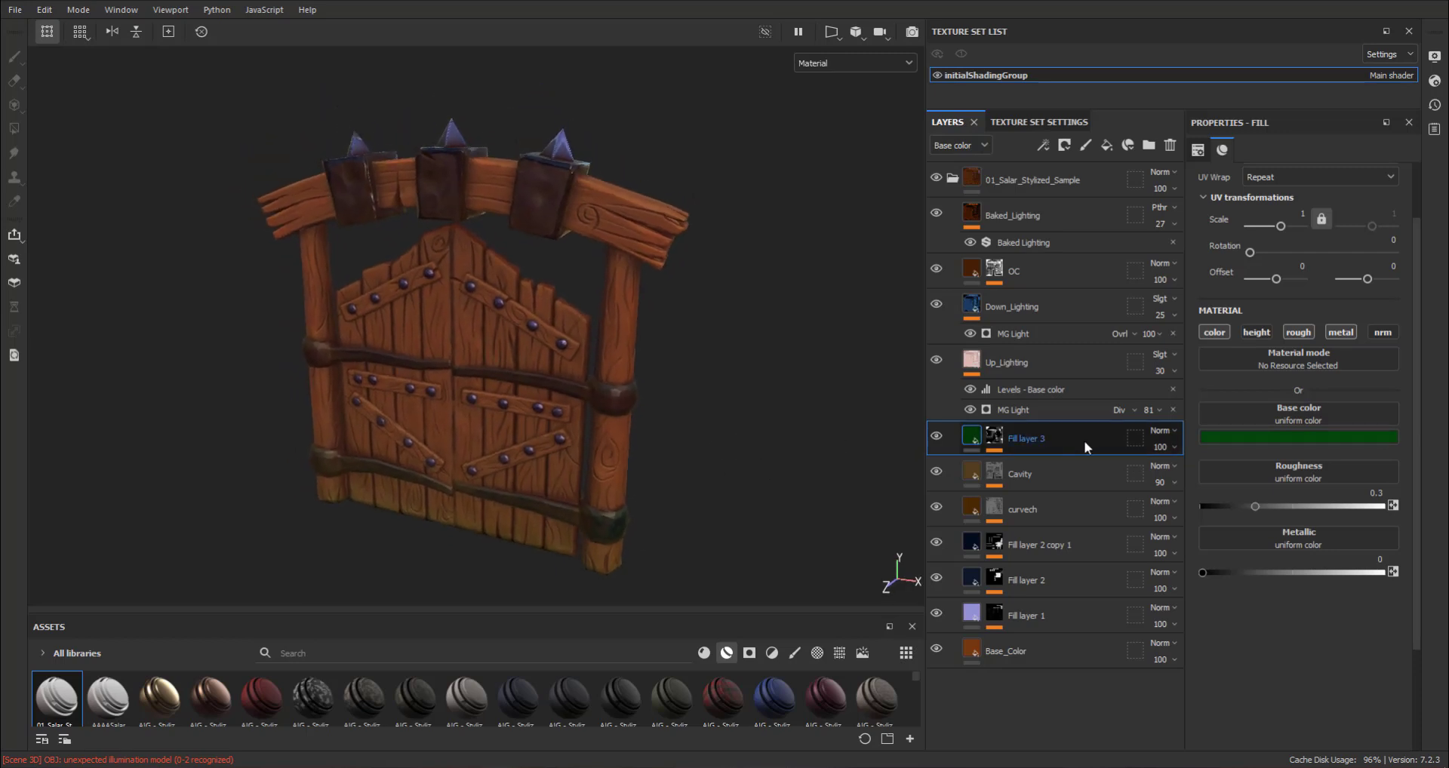
Step: Raise Fill layer 3's Position mask Global Balance to 0.63
click(996, 438)
click(1051, 467)
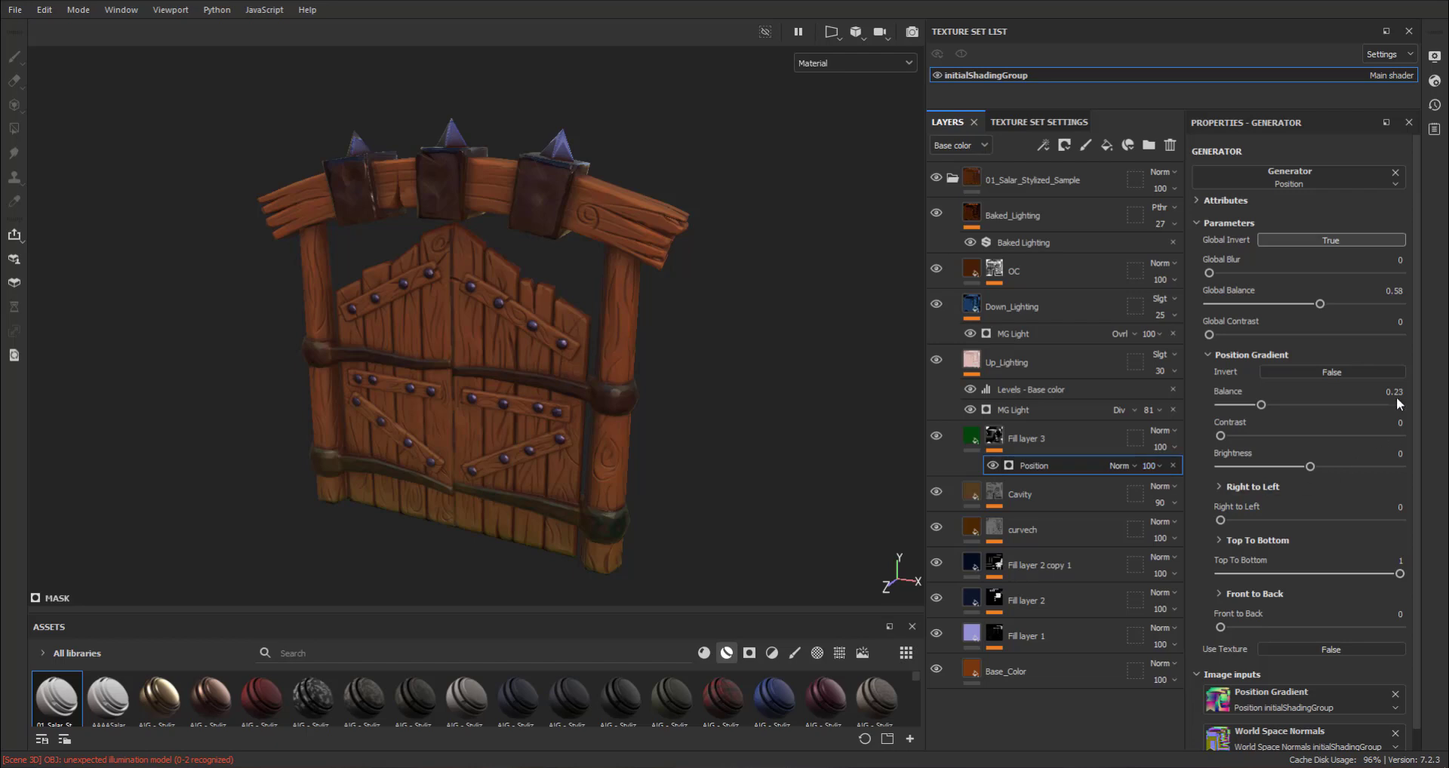
drag(1324, 305, 1328, 305)
Step: Orbit the gate, rotate the environment lighting, and frame the model to inspect the green tint
mouse_move(895, 336)
alt+mouse_down()
mouse_move(816, 353)
mouse_move(808, 322)
mouse_move(766, 329)
alt+mouse_up()
mouse_move(815, 336)
alt+right_down()
mouse_move(833, 345)
mouse_move(755, 354)
alt+right_up()
alt+drag(754, 354, 411, 344)
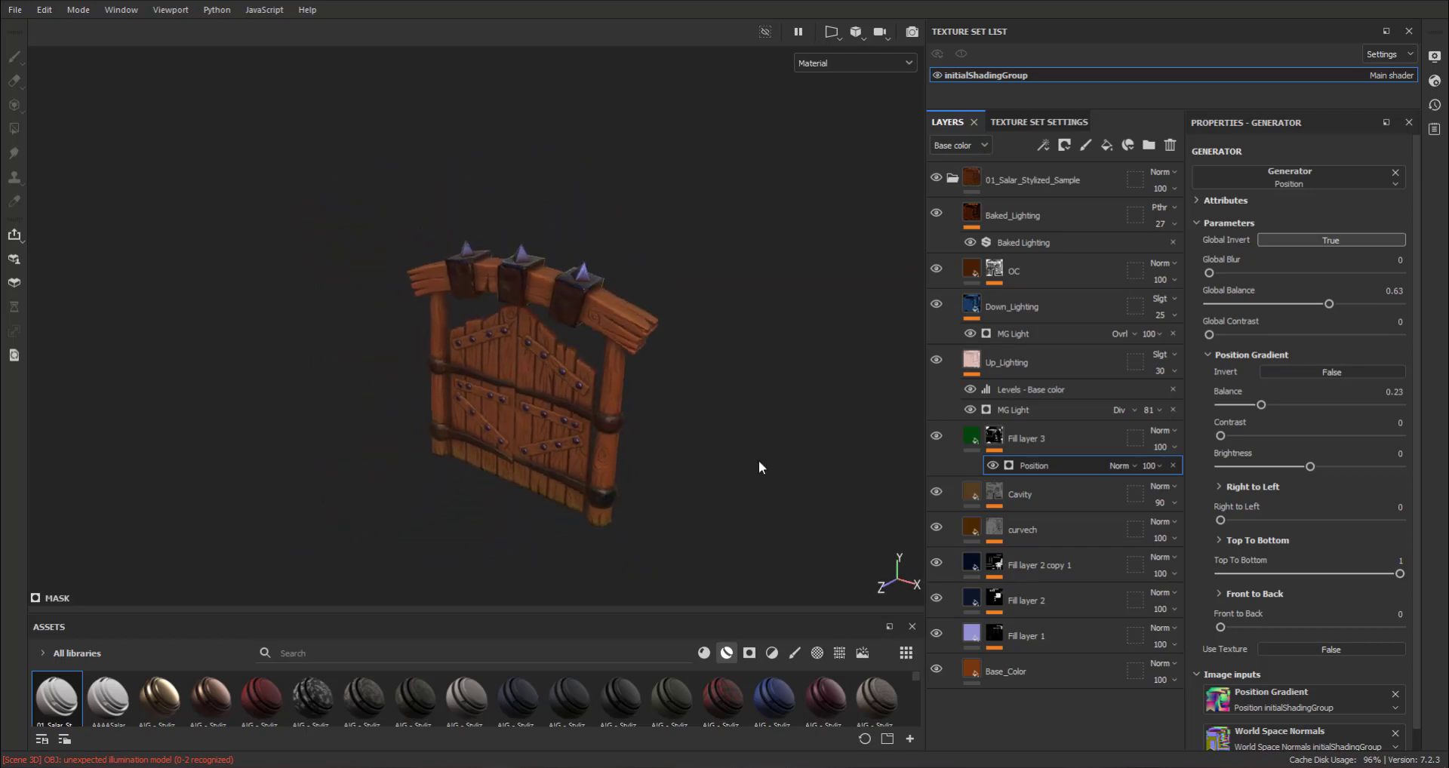
scroll(760, 467, down, 3)
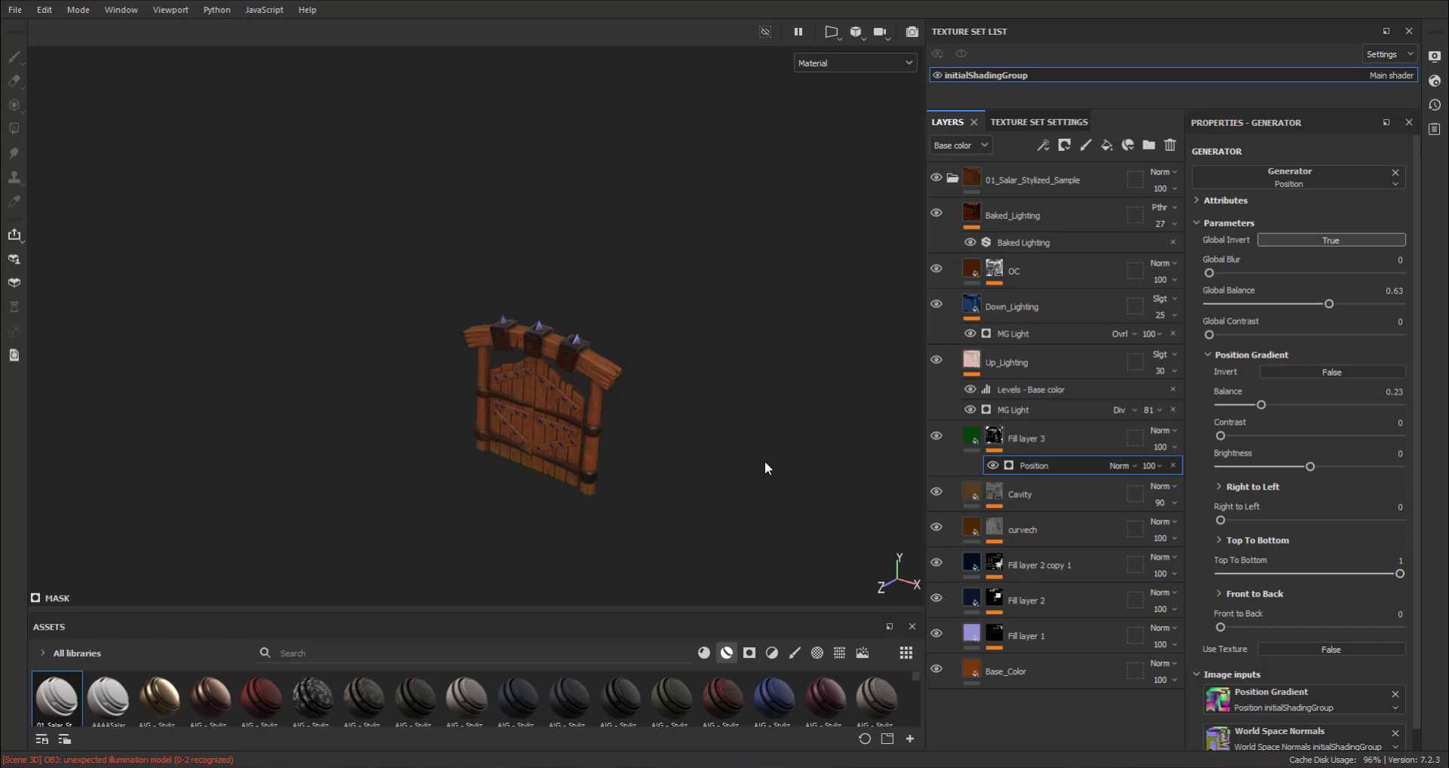
shift+right_drag(727, 458, 650, 465)
mouse_move(820, 468)
alt+mouse_down()
mouse_move(275, 399)
mouse_move(48, 442)
alt+mouse_up()
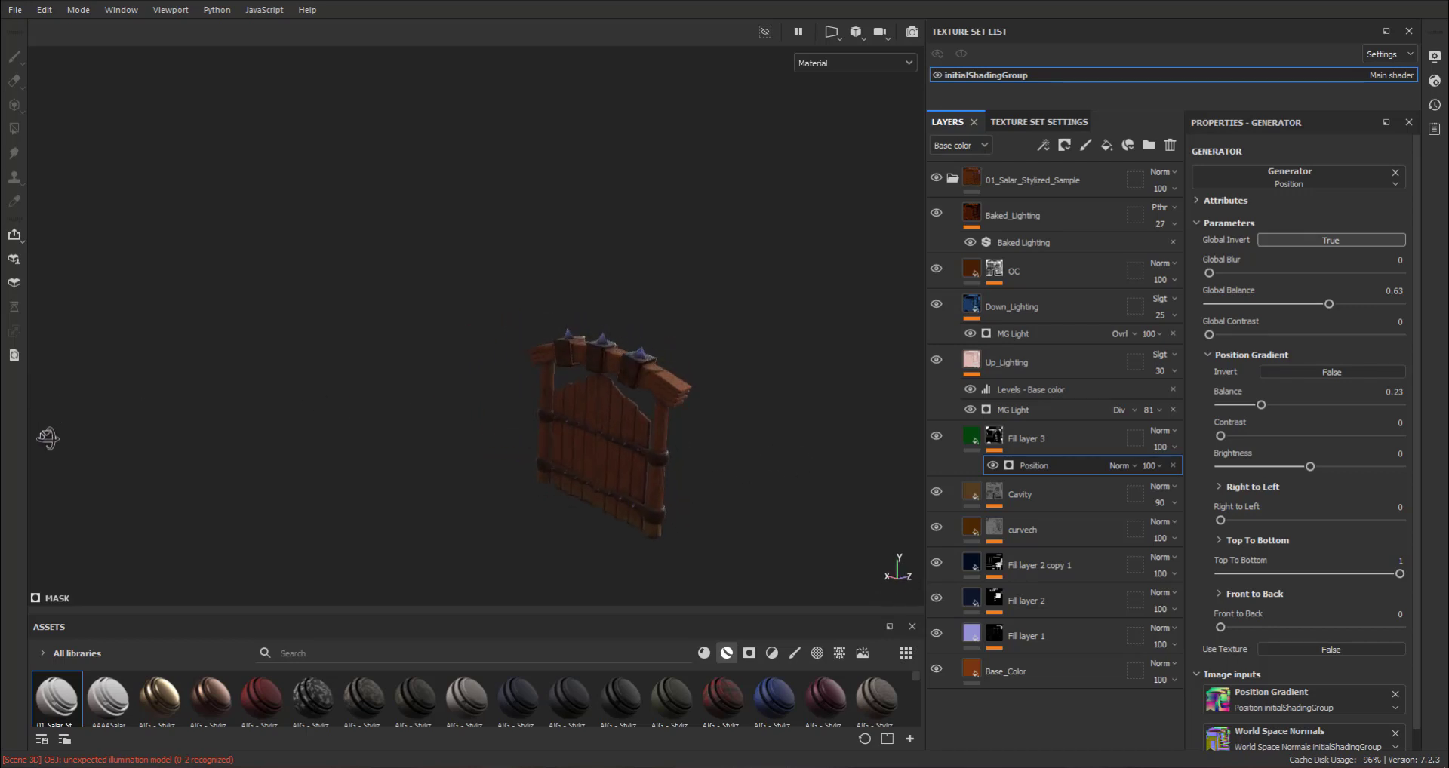
mouse_move(554, 473)
shift+right_down()
mouse_move(772, 516)
mouse_move(750, 513)
shift+right_up()
alt+drag(479, 458, 1212, 469)
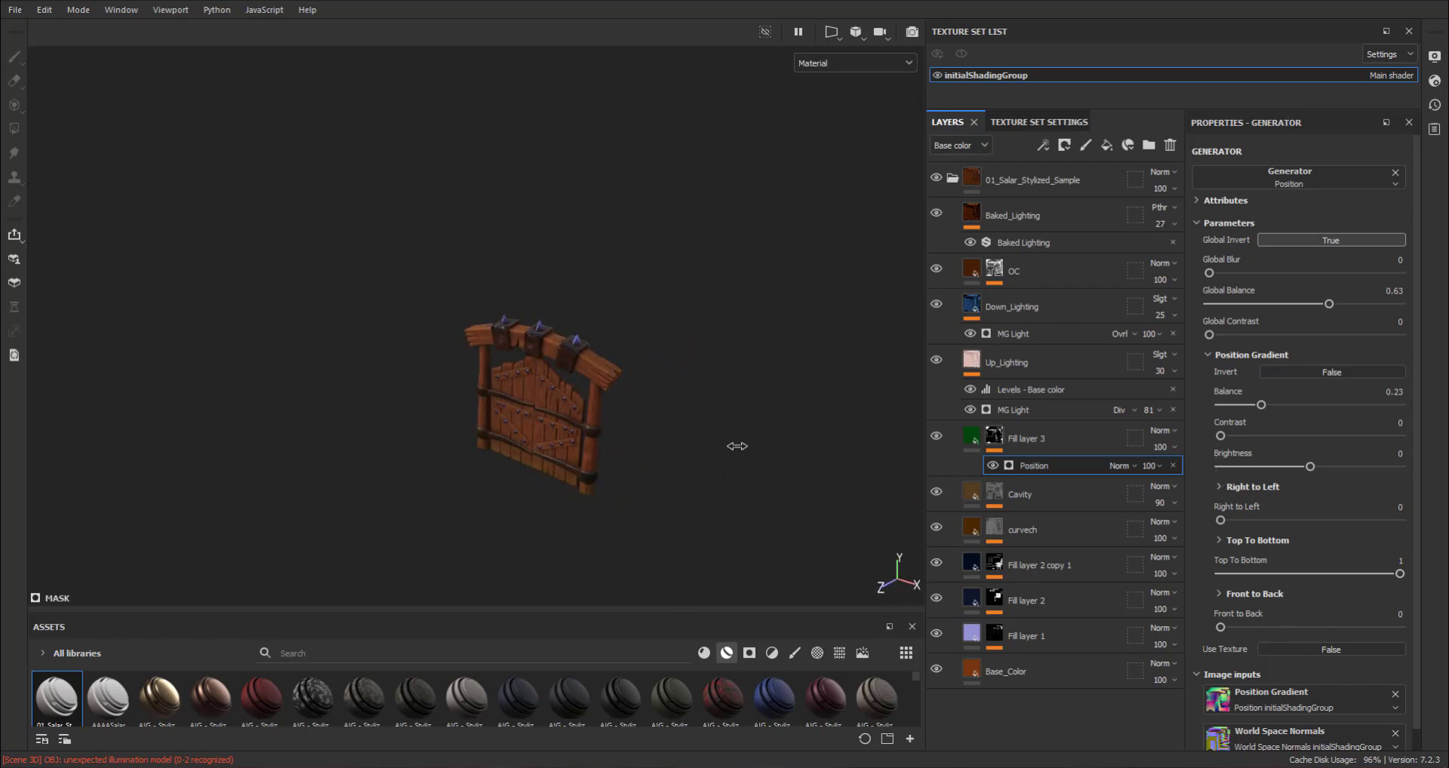
key(f)
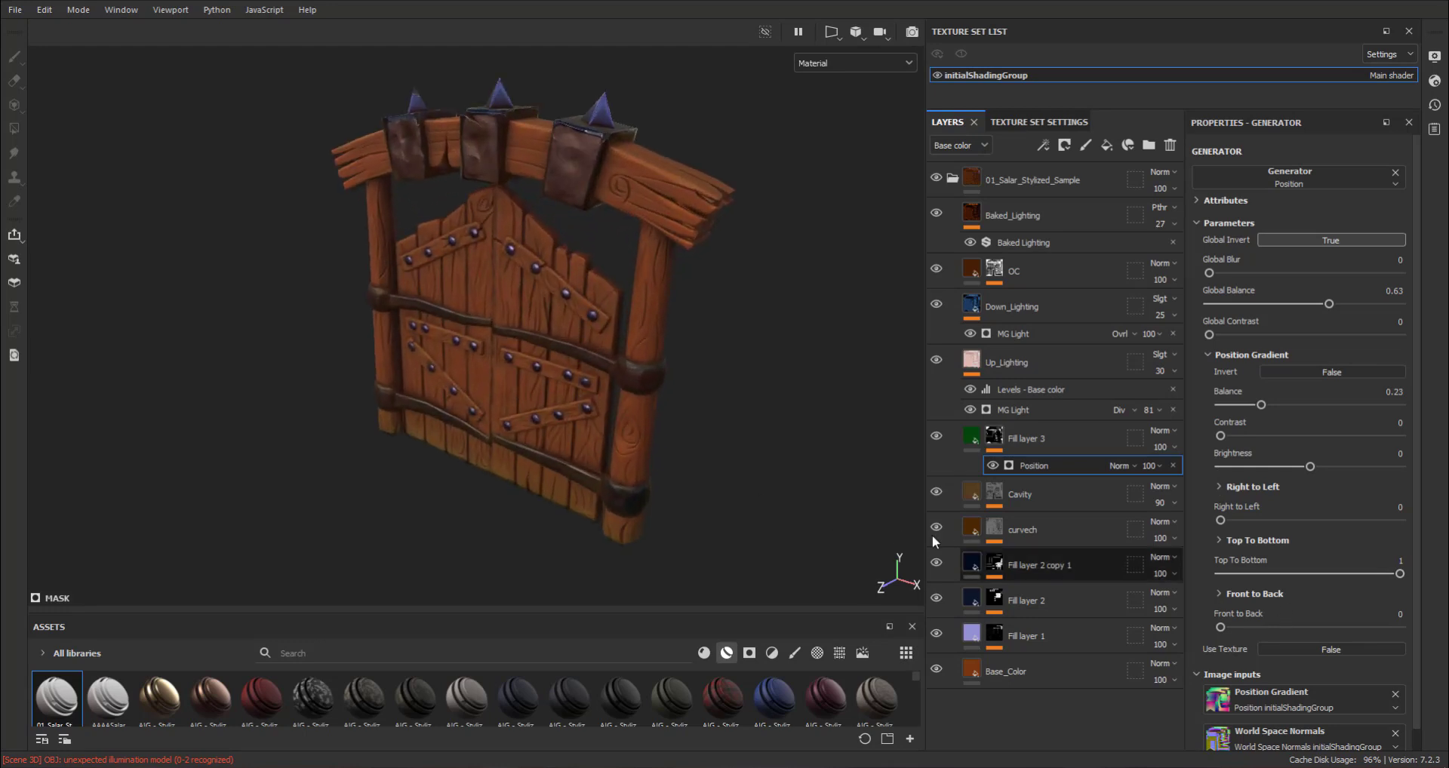
mouse_move(693, 457)
alt+mouse_down()
mouse_move(718, 474)
mouse_move(704, 457)
alt+mouse_up()
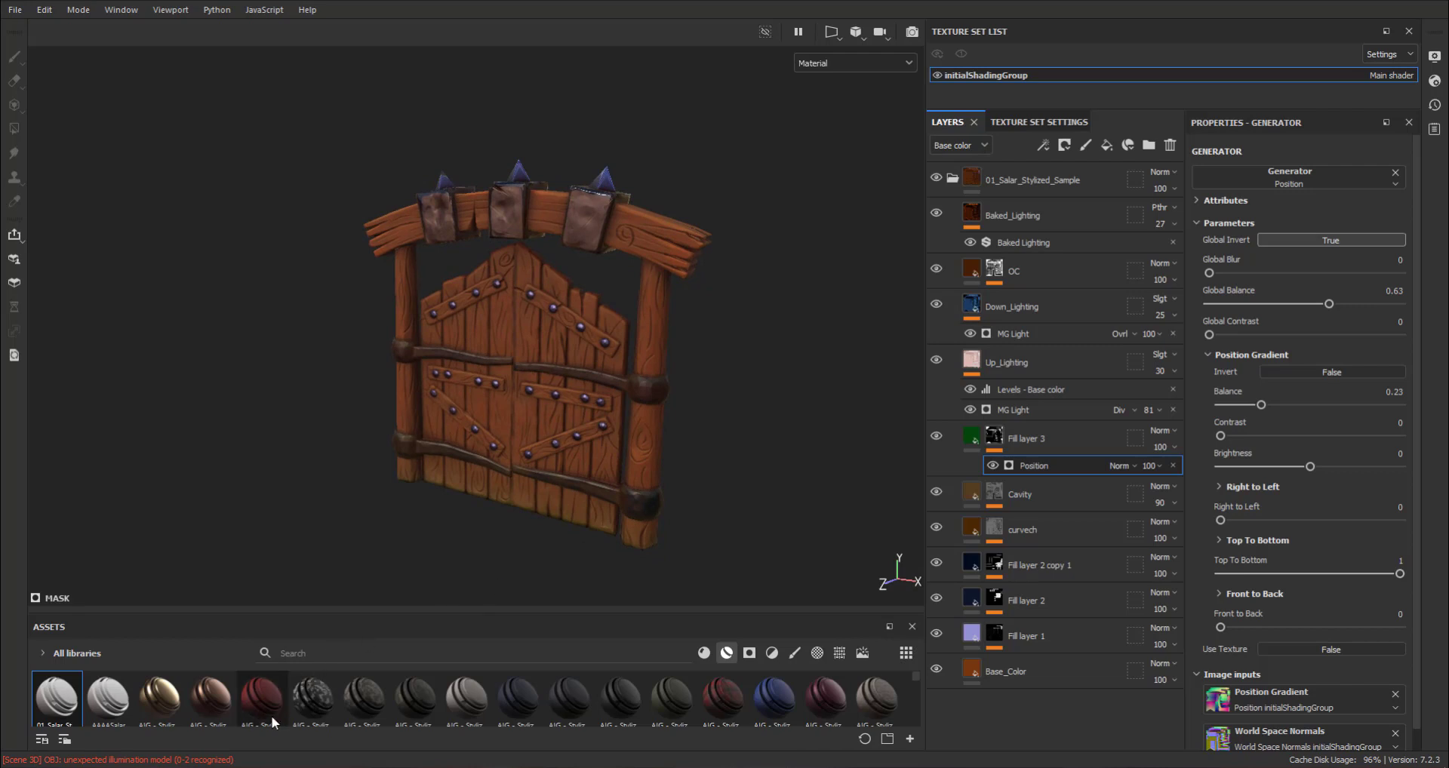
Step: Add Fill layer 4 above Fill layer 3 with a black mask holding an empty generator
click(947, 452)
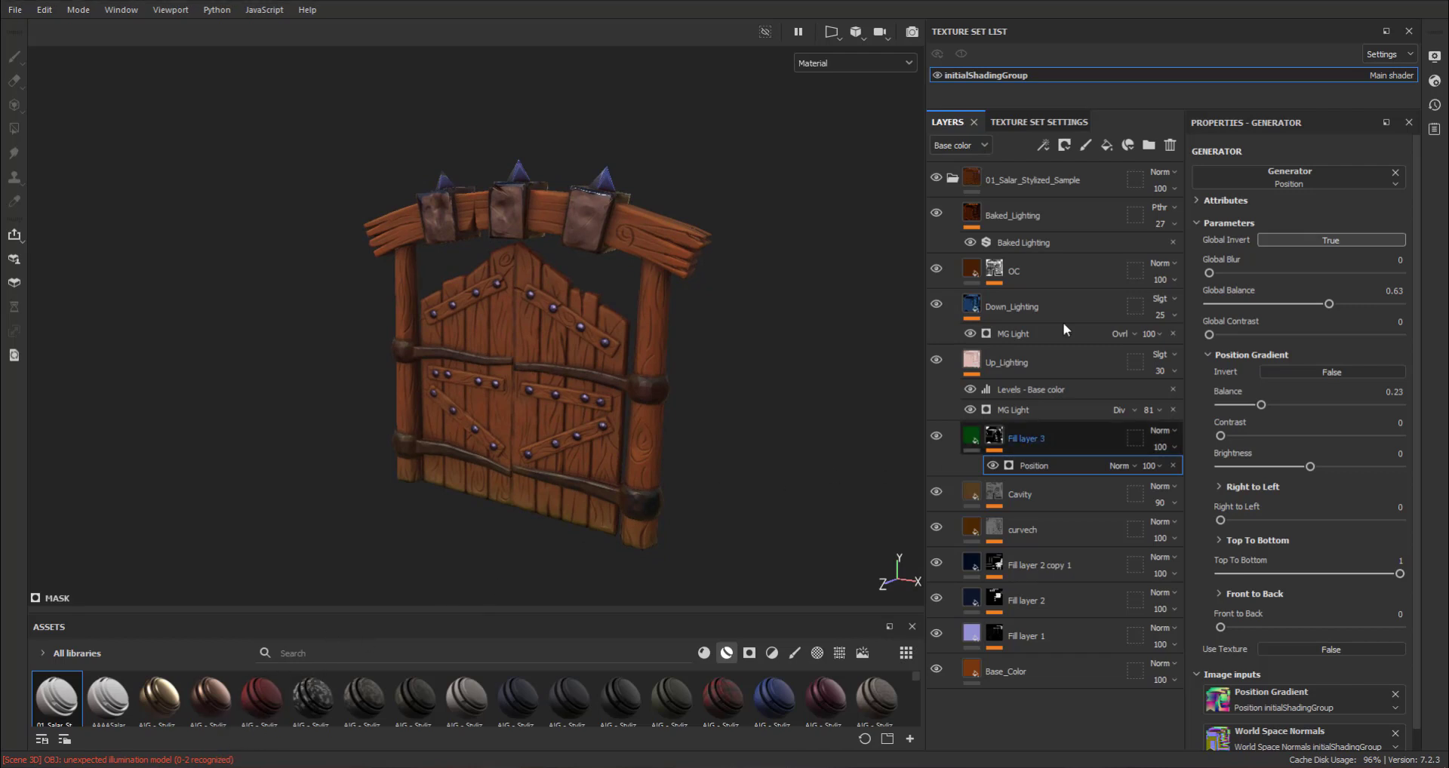
click(1104, 149)
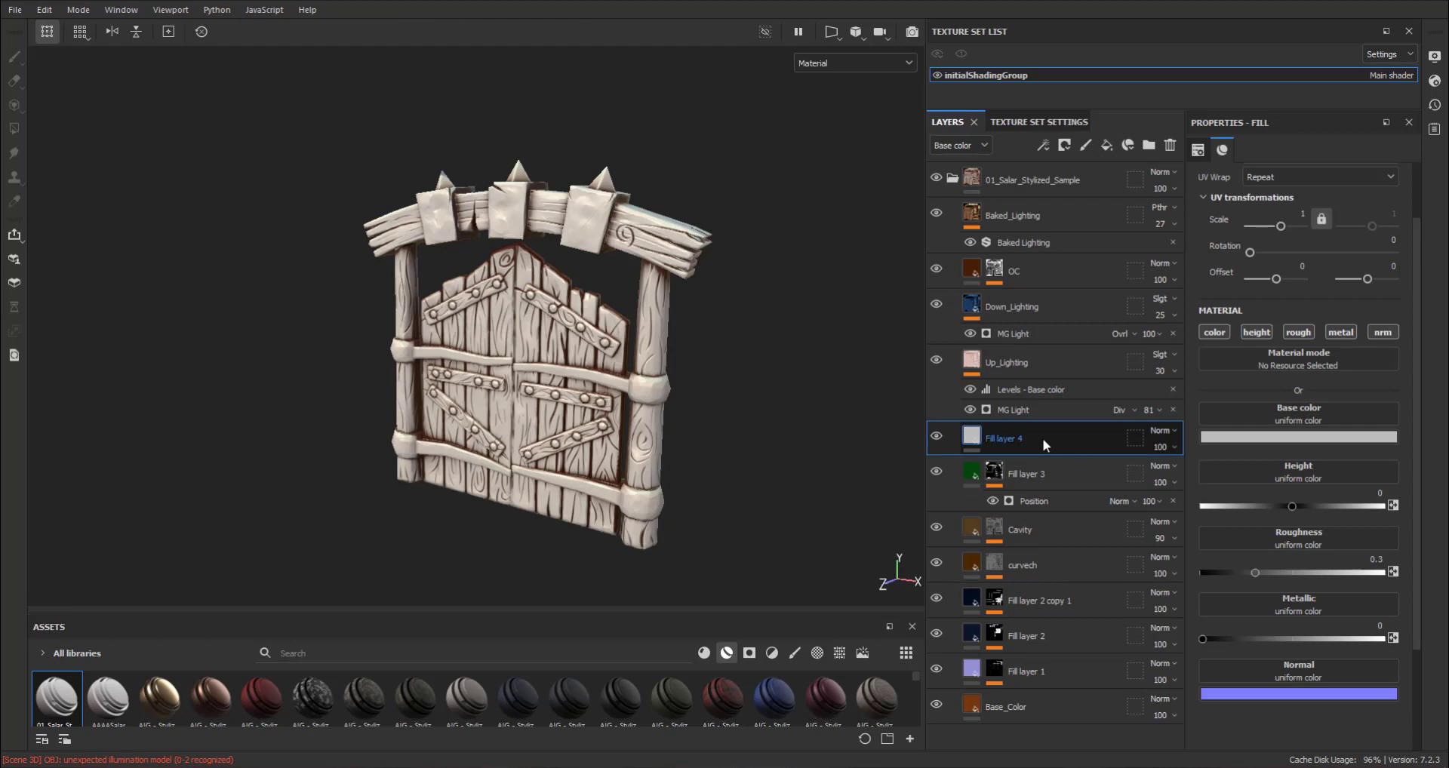
click(1064, 146)
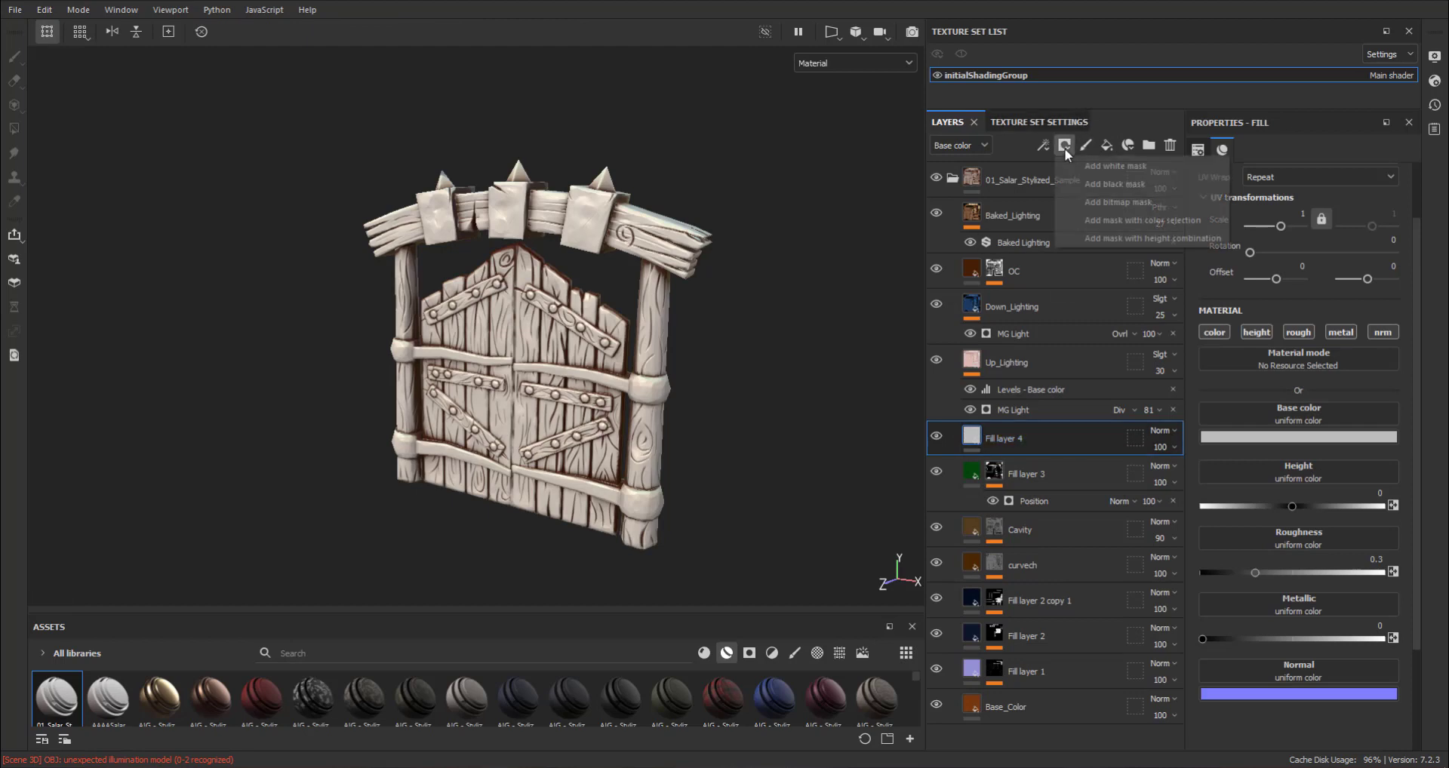
click(1093, 189)
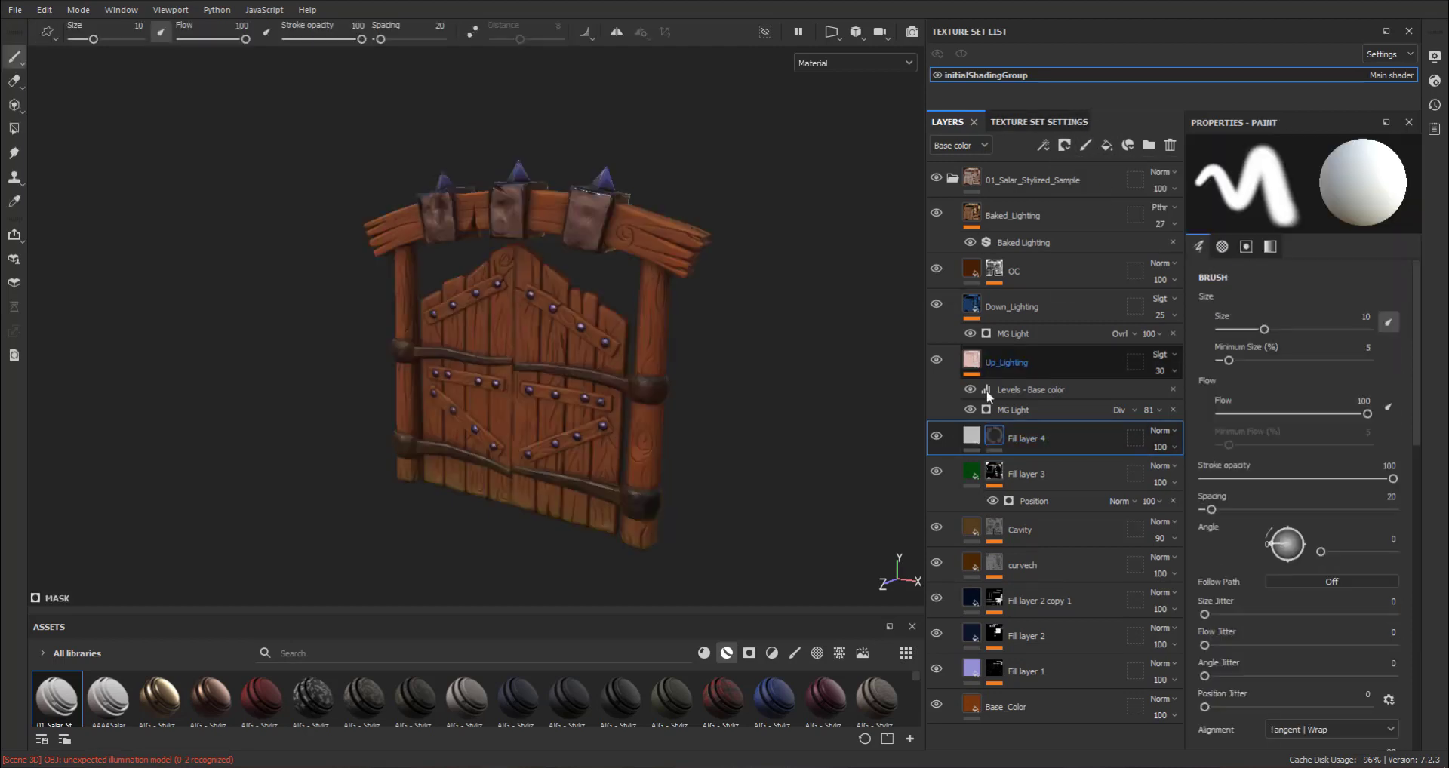
click(1041, 147)
click(1055, 166)
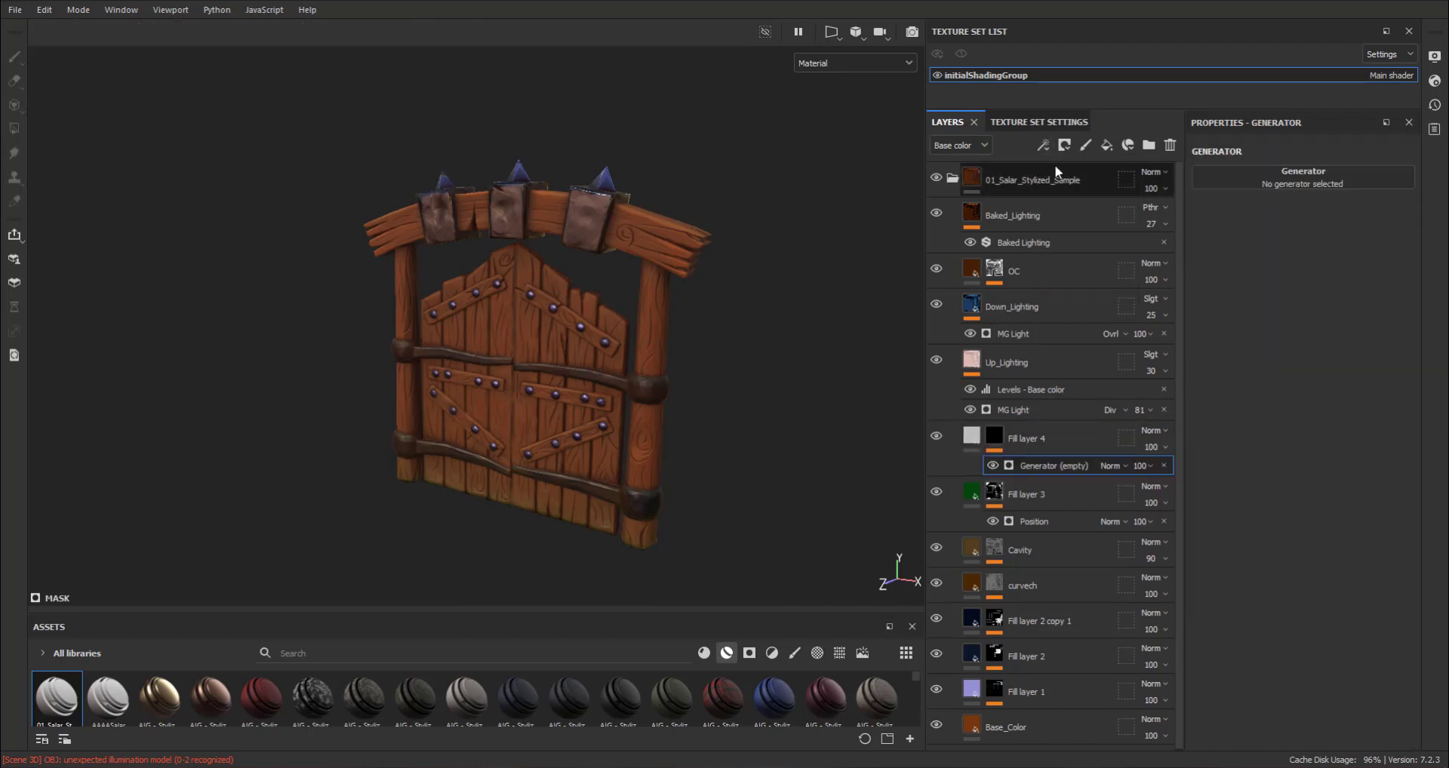
click(1260, 177)
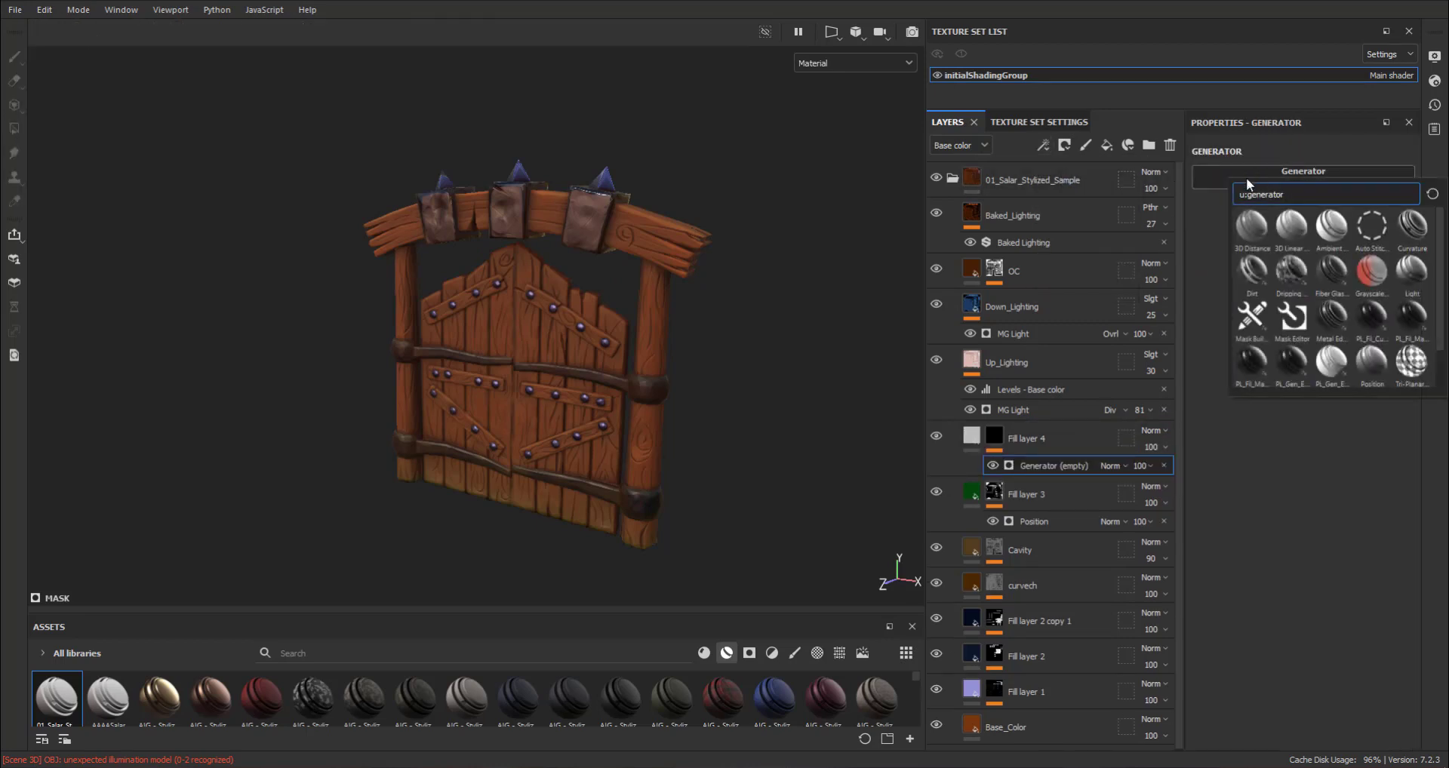
Step: Choose the Dirt generator and set Dirt Level 0.7 with Dirt Contrast 0.76
click(1250, 271)
mouse_move(818, 365)
alt+mouse_down()
mouse_move(765, 365)
mouse_move(750, 340)
alt+mouse_up()
scroll(893, 420, up, 3)
mouse_move(845, 381)
alt+mouse_down()
mouse_move(827, 427)
mouse_move(841, 427)
alt+mouse_up()
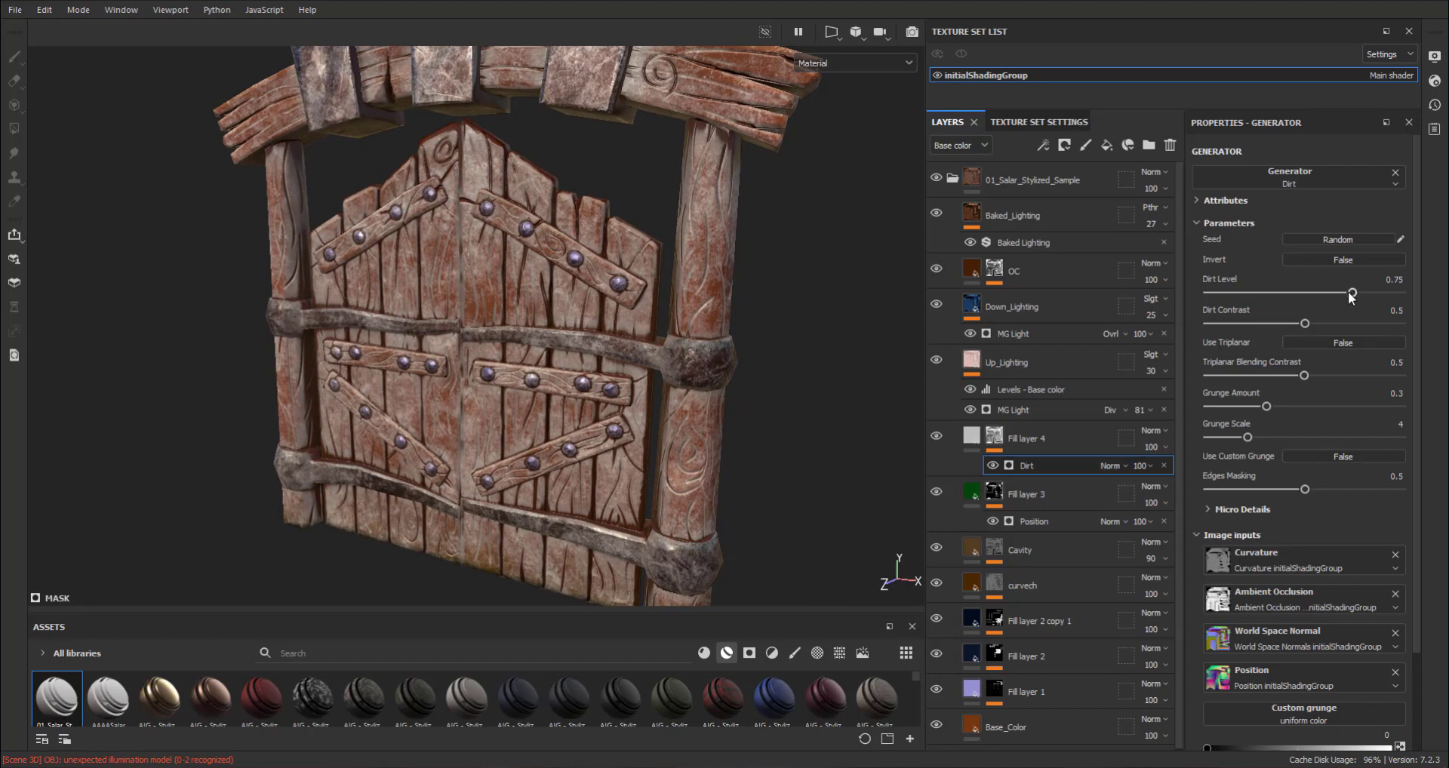
mouse_move(1351, 295)
mouse_down()
mouse_move(1325, 295)
mouse_move(1317, 324)
mouse_move(1350, 293)
mouse_move(1353, 324)
mouse_move(1339, 302)
mouse_up()
mouse_move(701, 358)
alt+mouse_down()
mouse_move(589, 279)
mouse_move(740, 316)
alt+mouse_up()
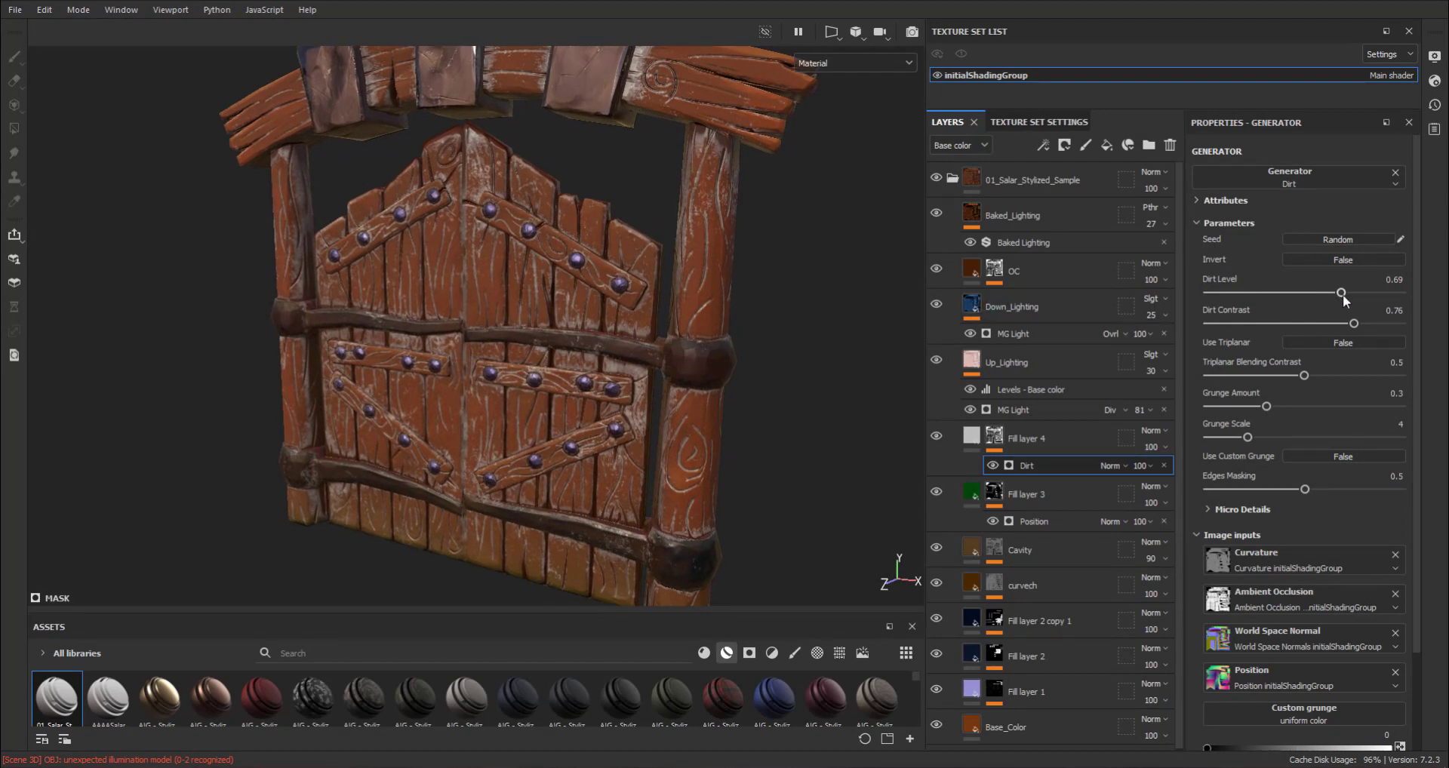
drag(1343, 295, 1342, 294)
mouse_move(851, 307)
alt+mouse_down()
mouse_move(292, 268)
mouse_move(750, 311)
mouse_move(657, 314)
mouse_move(666, 334)
alt+mouse_up()
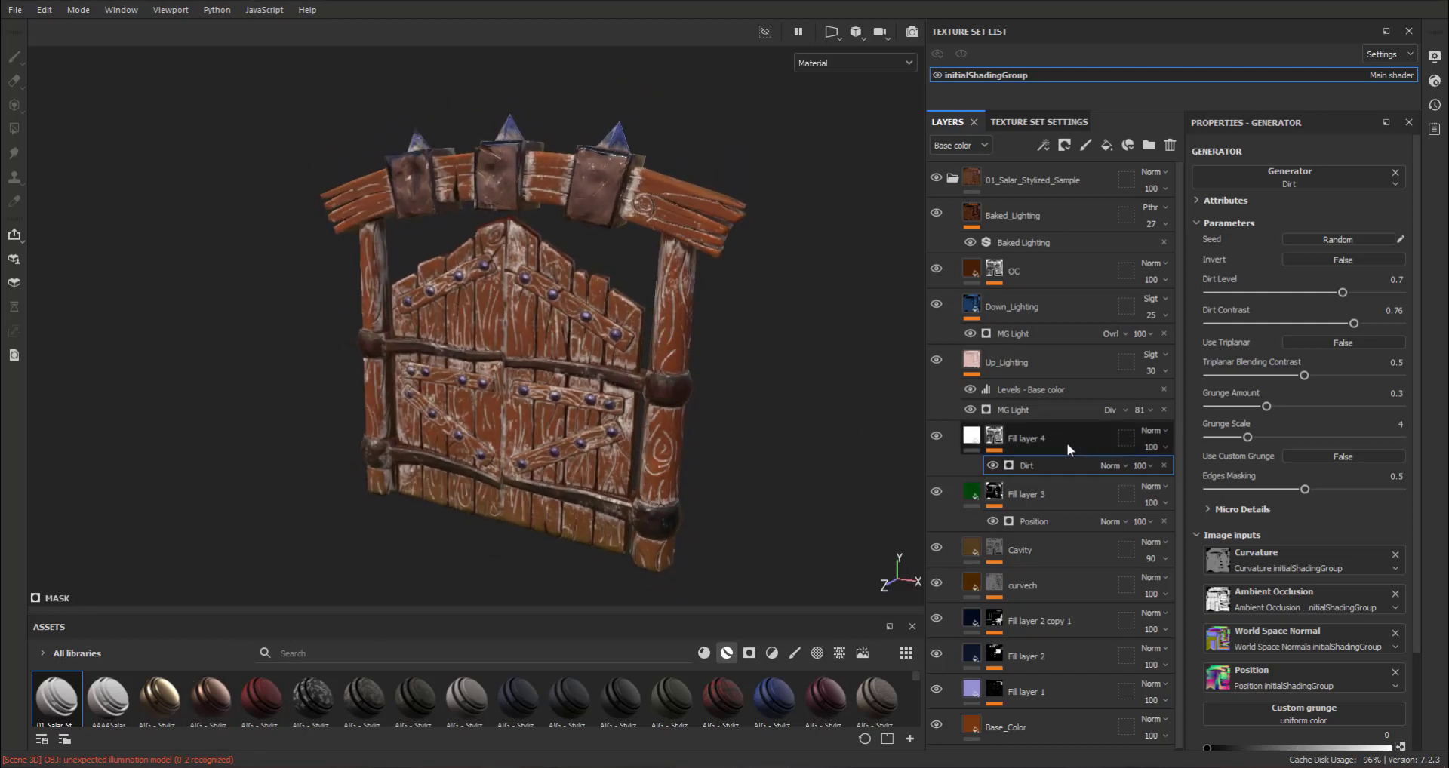
Step: Limit Fill layer 4 to colour by disabling its height, metallic, roughness and normal channels
click(969, 436)
click(968, 436)
click(1256, 332)
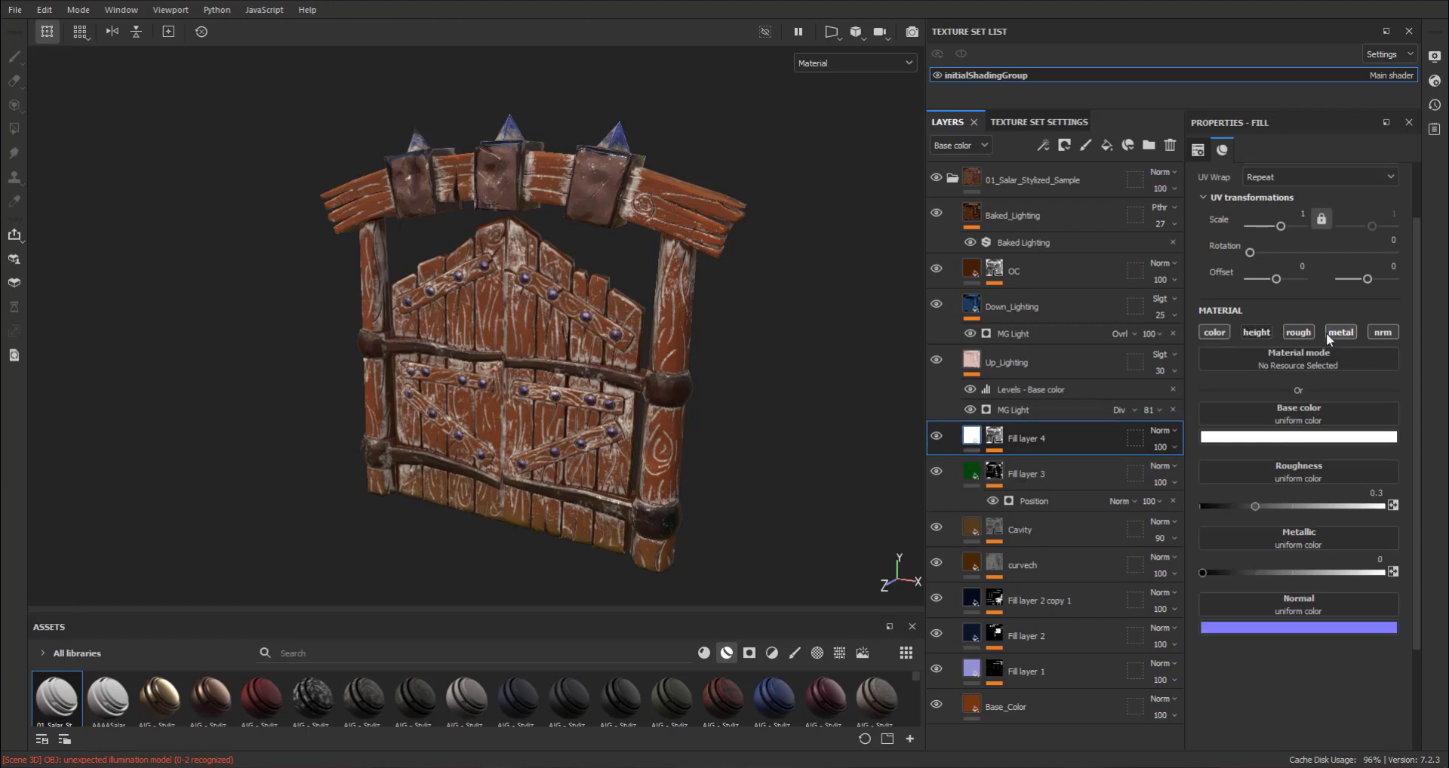
click(1337, 332)
click(1296, 332)
click(1376, 337)
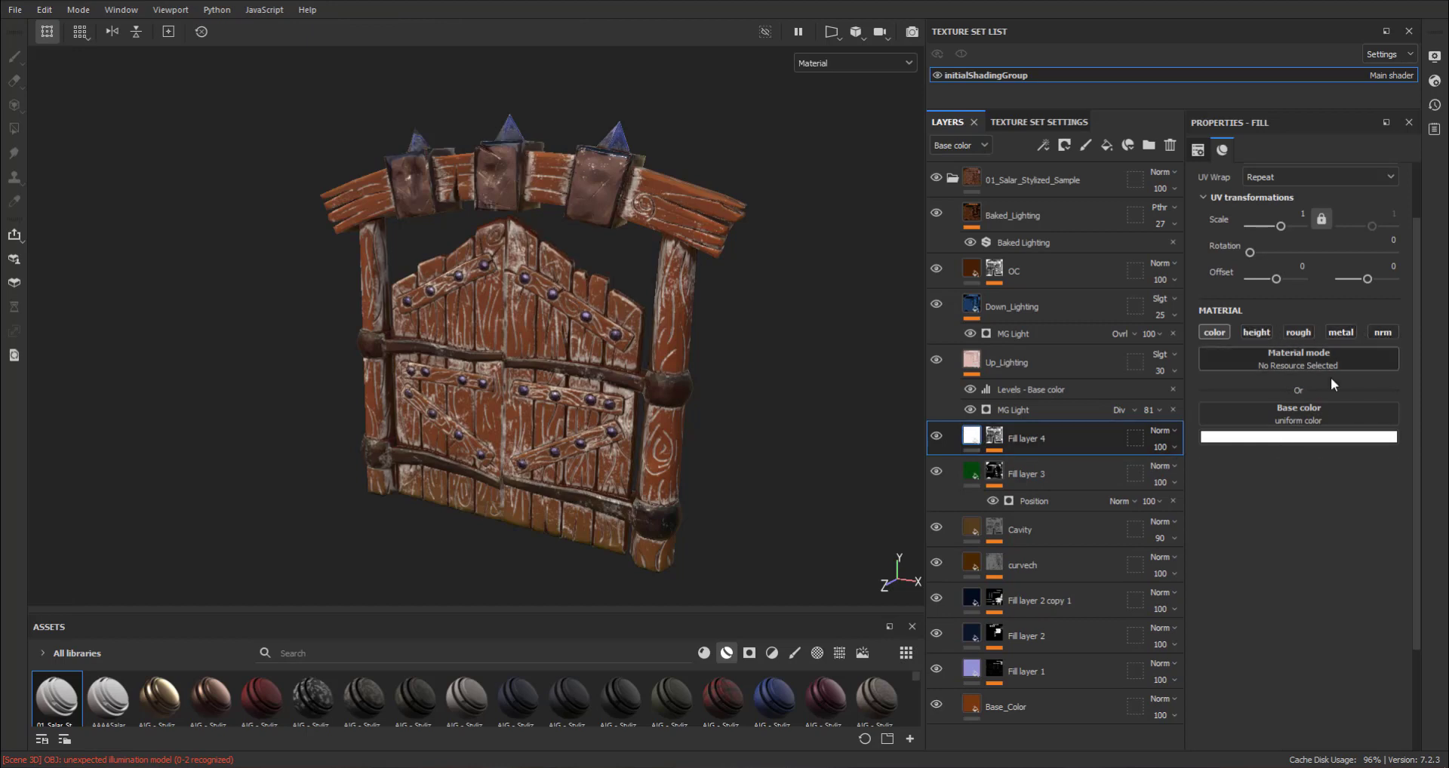
Step: Set Fill layer 4's base colour to a very dark green (014b0c)
click(1292, 437)
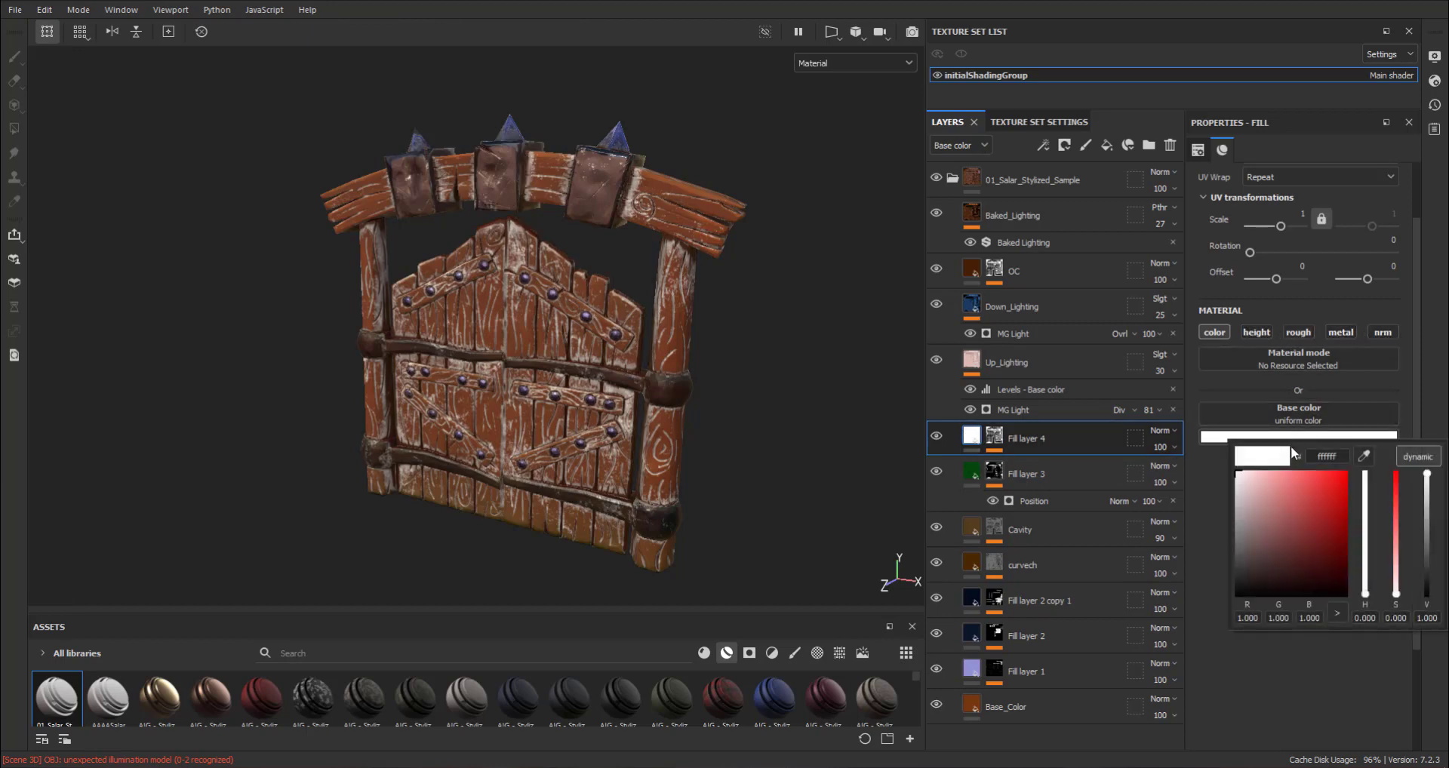
click(1344, 474)
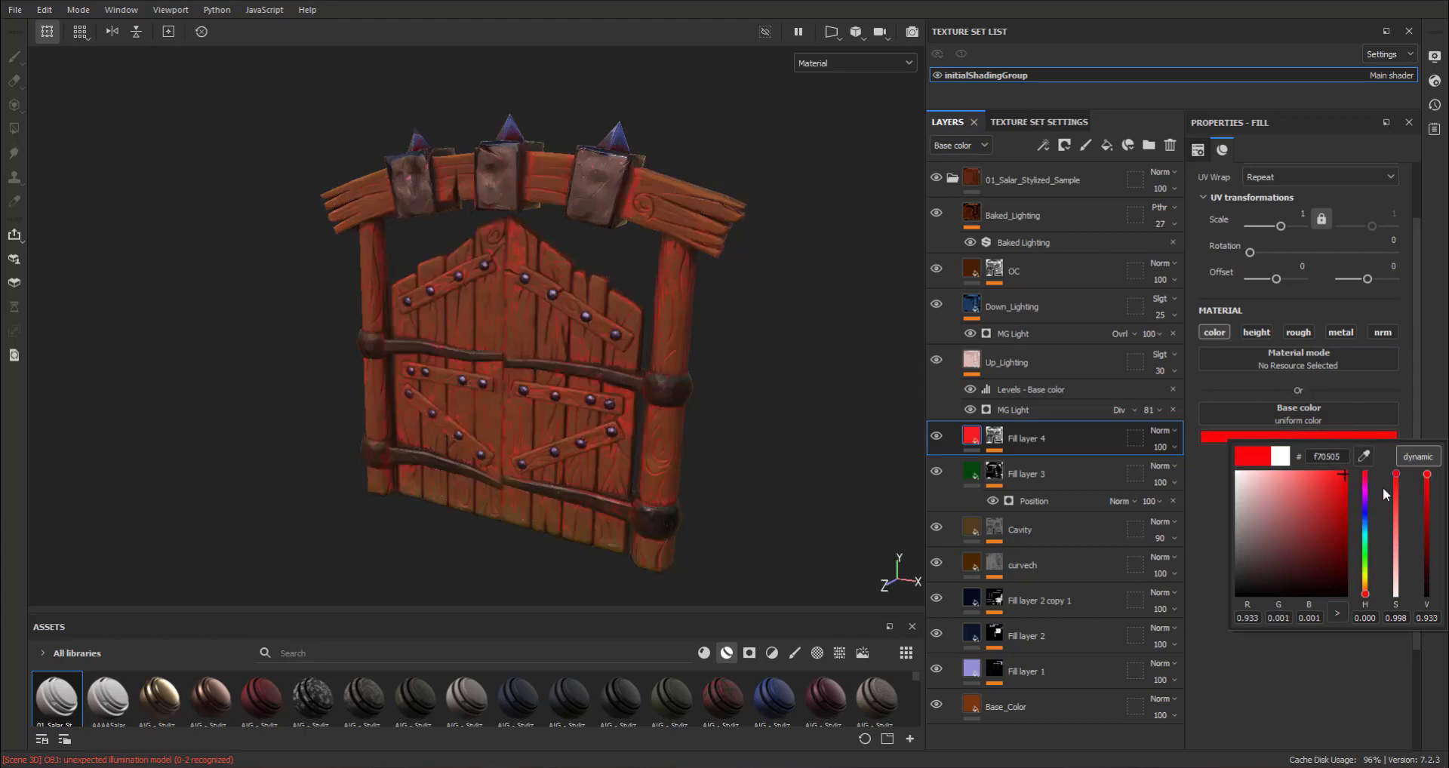
mouse_move(1366, 506)
mouse_down()
mouse_move(1365, 554)
mouse_move(1336, 558)
mouse_up()
click(1337, 554)
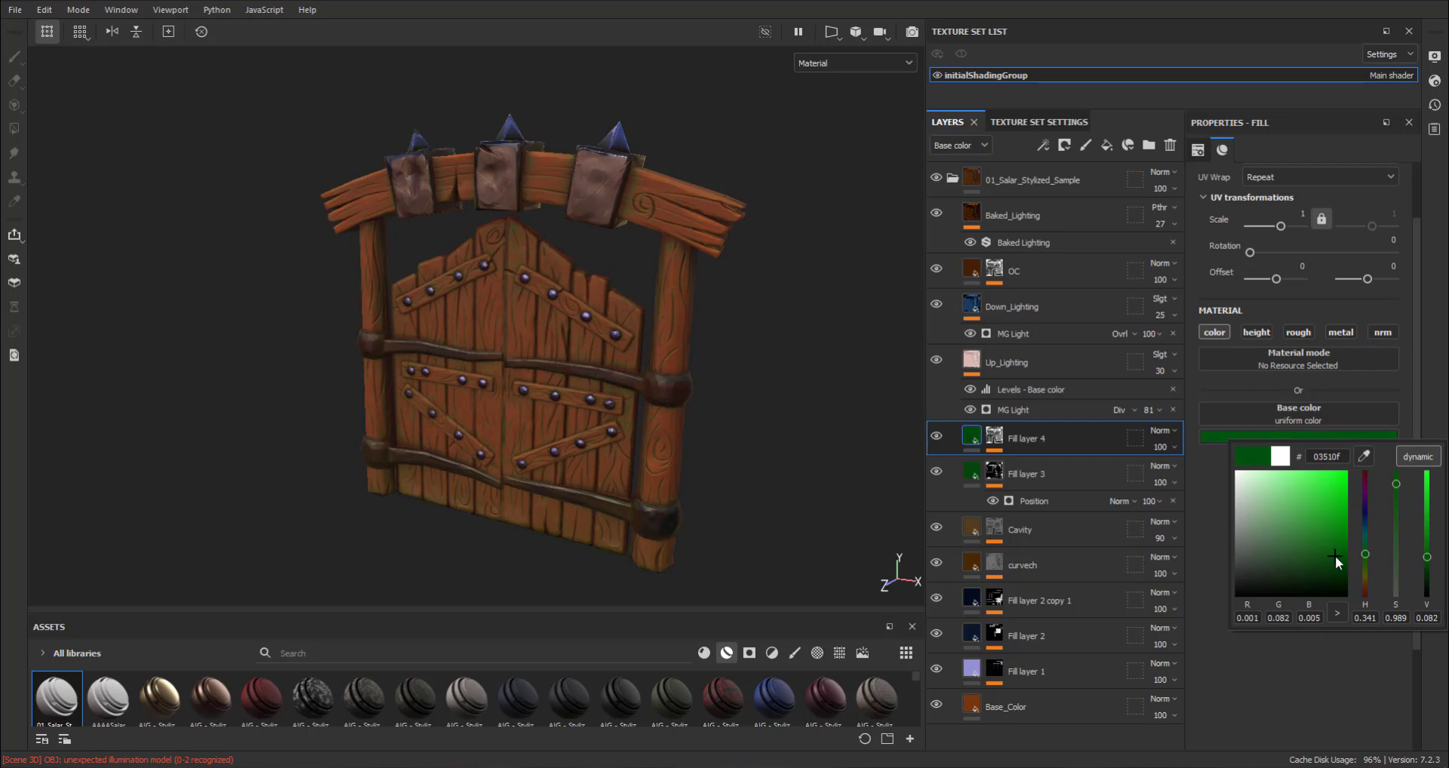
mouse_move(1335, 555)
mouse_down()
mouse_move(1339, 573)
mouse_move(1341, 562)
mouse_up()
alt+right_drag(513, 179, 120, 179)
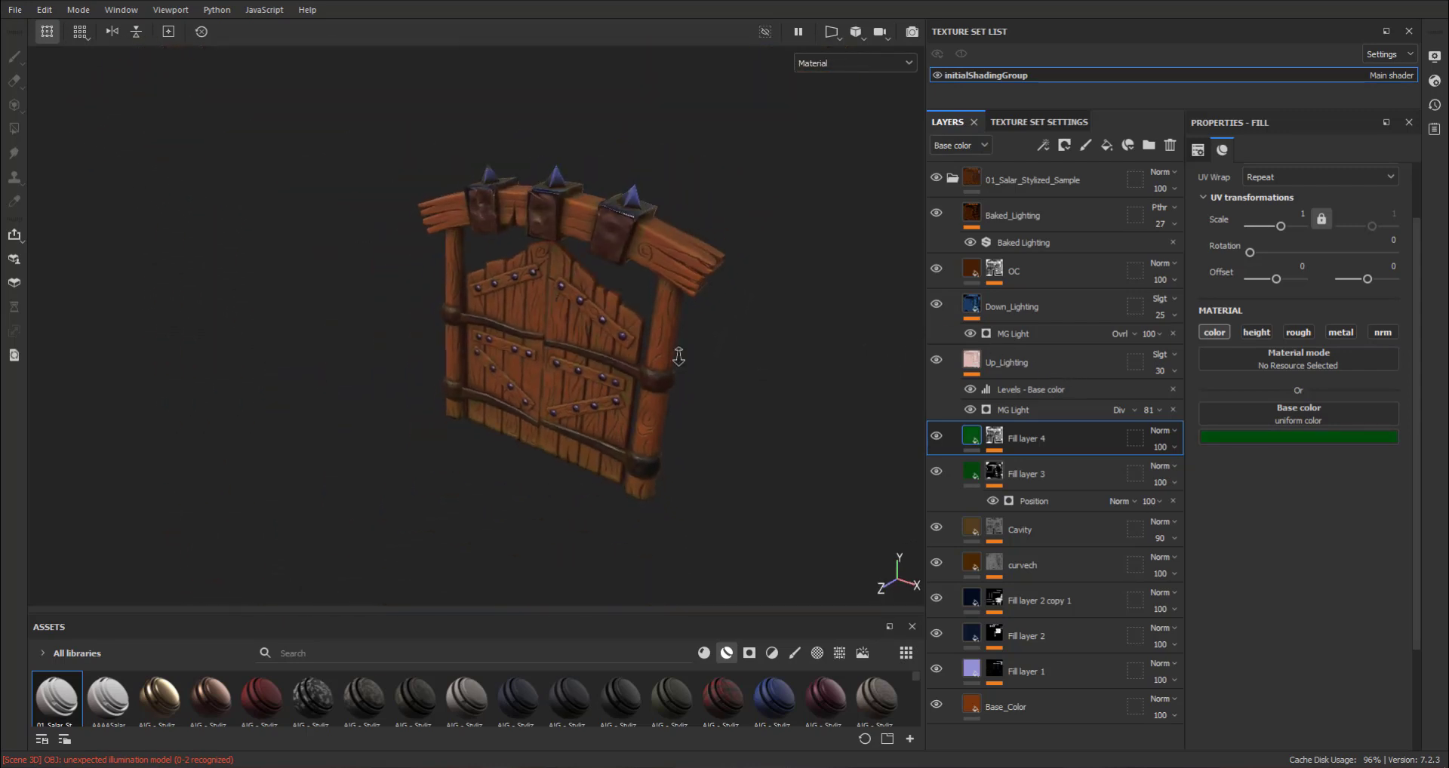
Step: Inspect the green-tinted top beam and spikes up close, then select Fill layer 2 copy 1
mouse_move(119, 179)
alt+mouse_down()
mouse_move(794, 406)
mouse_move(634, 429)
alt+mouse_up()
mouse_move(634, 429)
alt+right_down()
mouse_move(853, 510)
mouse_move(829, 503)
alt+right_up()
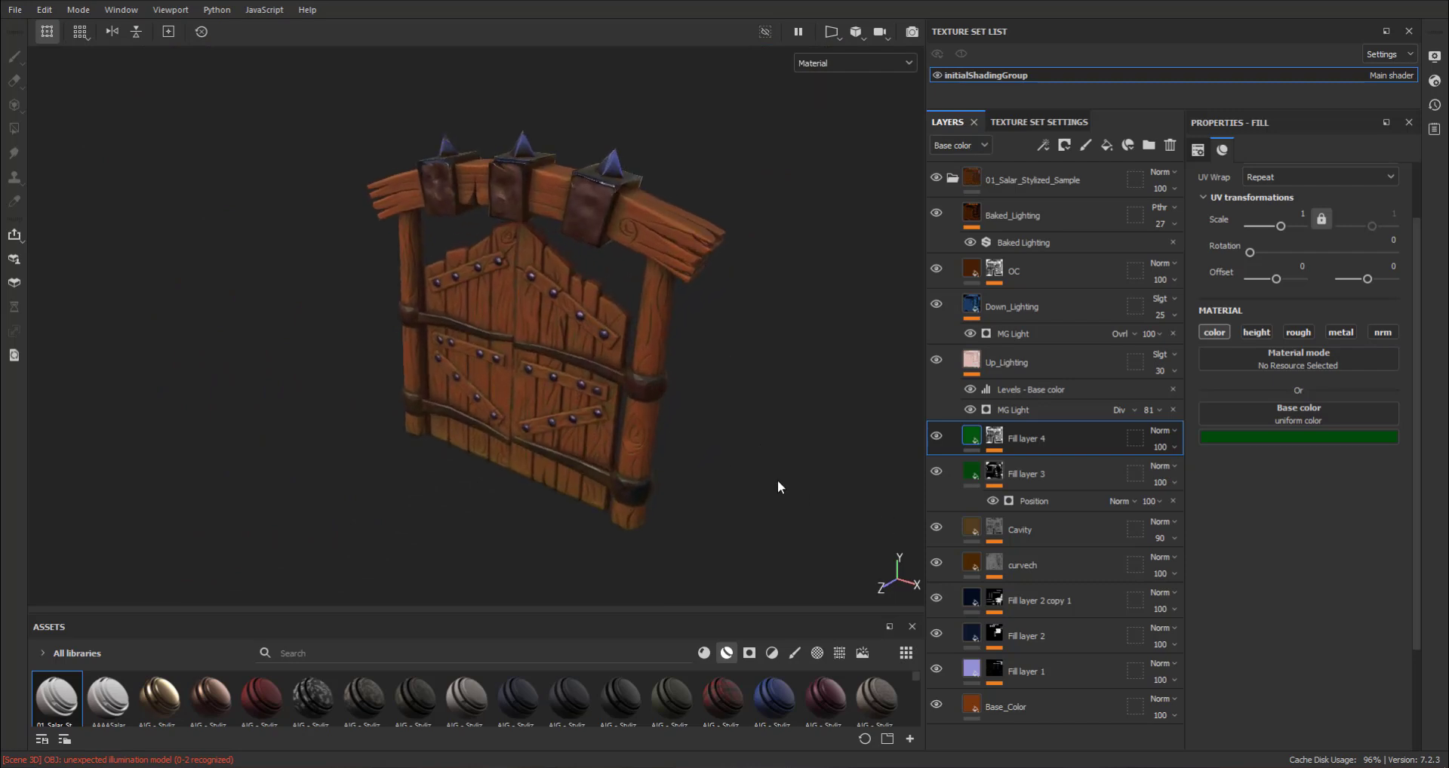
mouse_move(786, 480)
alt+mouse_down()
mouse_move(802, 453)
mouse_move(453, 395)
mouse_move(744, 481)
mouse_move(779, 288)
mouse_move(655, 487)
alt+mouse_up()
alt+right_drag(654, 487, 673, 420)
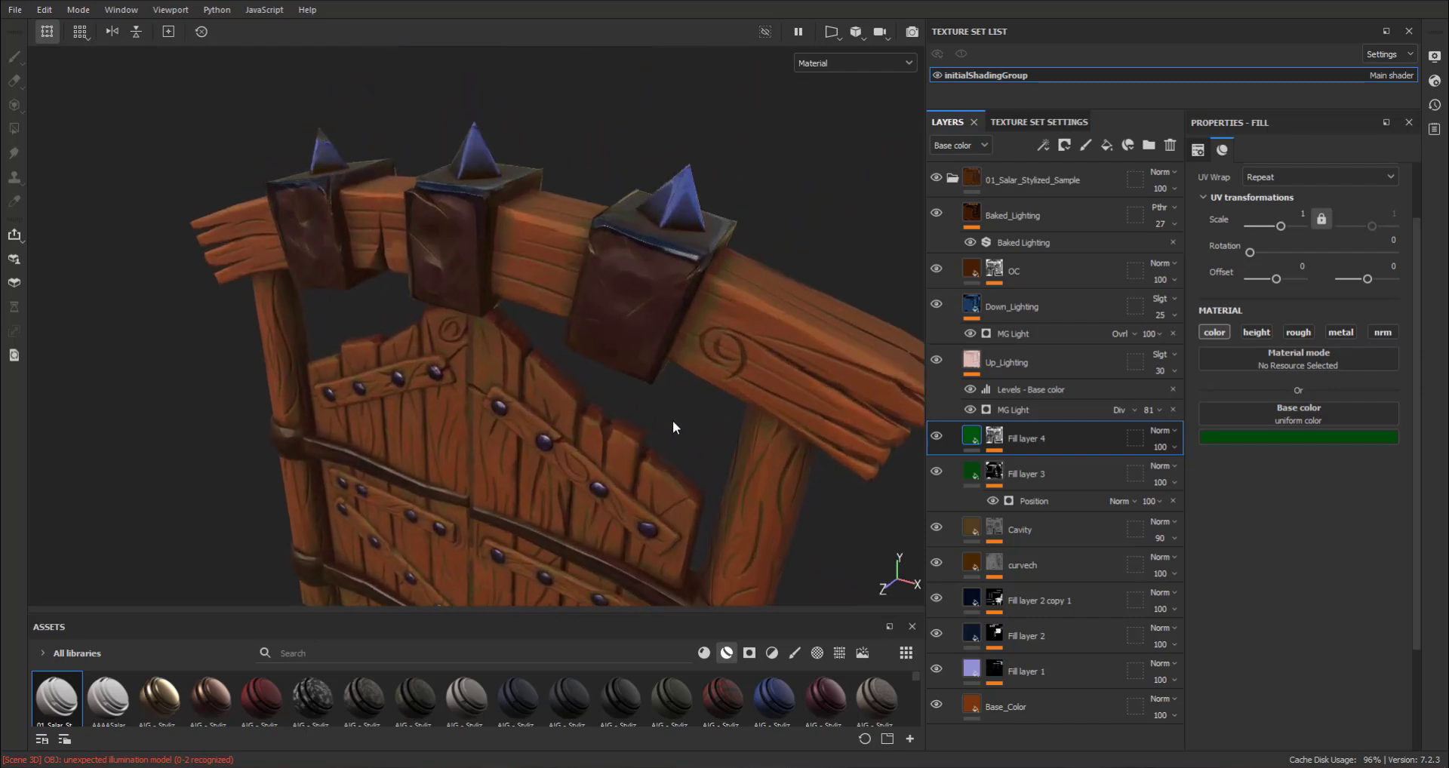
mouse_move(673, 420)
alt+mouse_down()
mouse_move(614, 442)
mouse_move(776, 463)
alt+mouse_up()
mouse_move(776, 463)
alt+middle_down()
mouse_move(726, 354)
mouse_move(732, 317)
alt+middle_up()
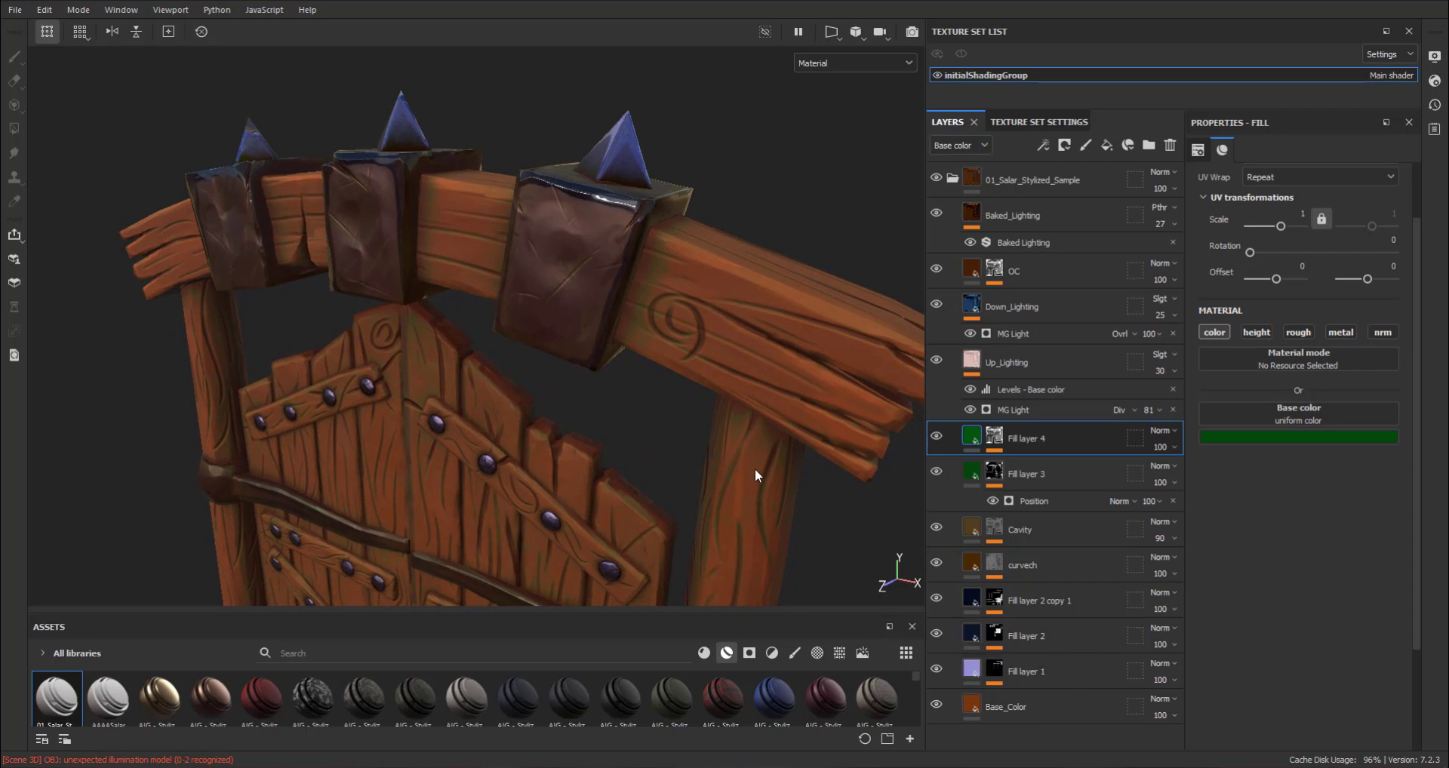
alt+right_drag(755, 468, 538, 424)
alt+middle_drag(539, 424, 664, 411)
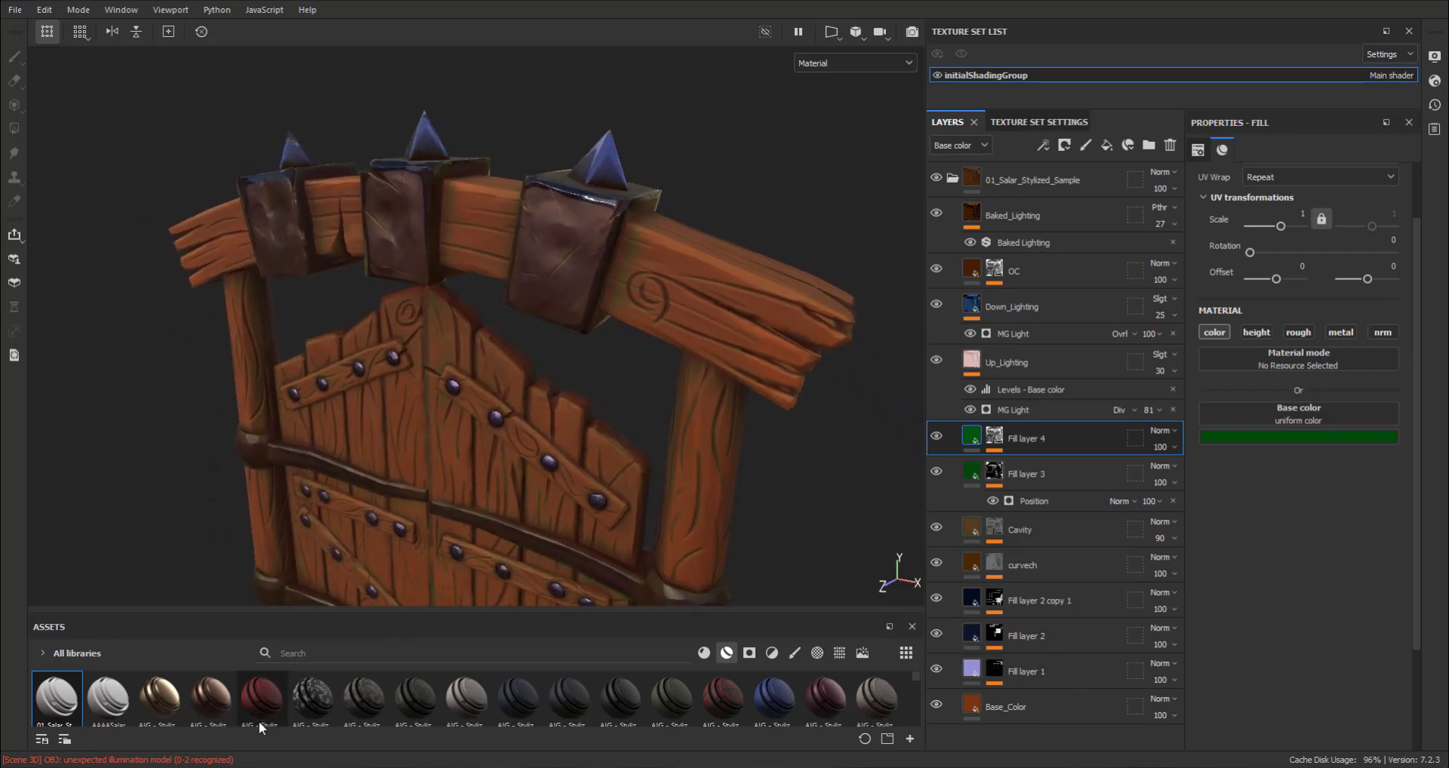
click(1103, 601)
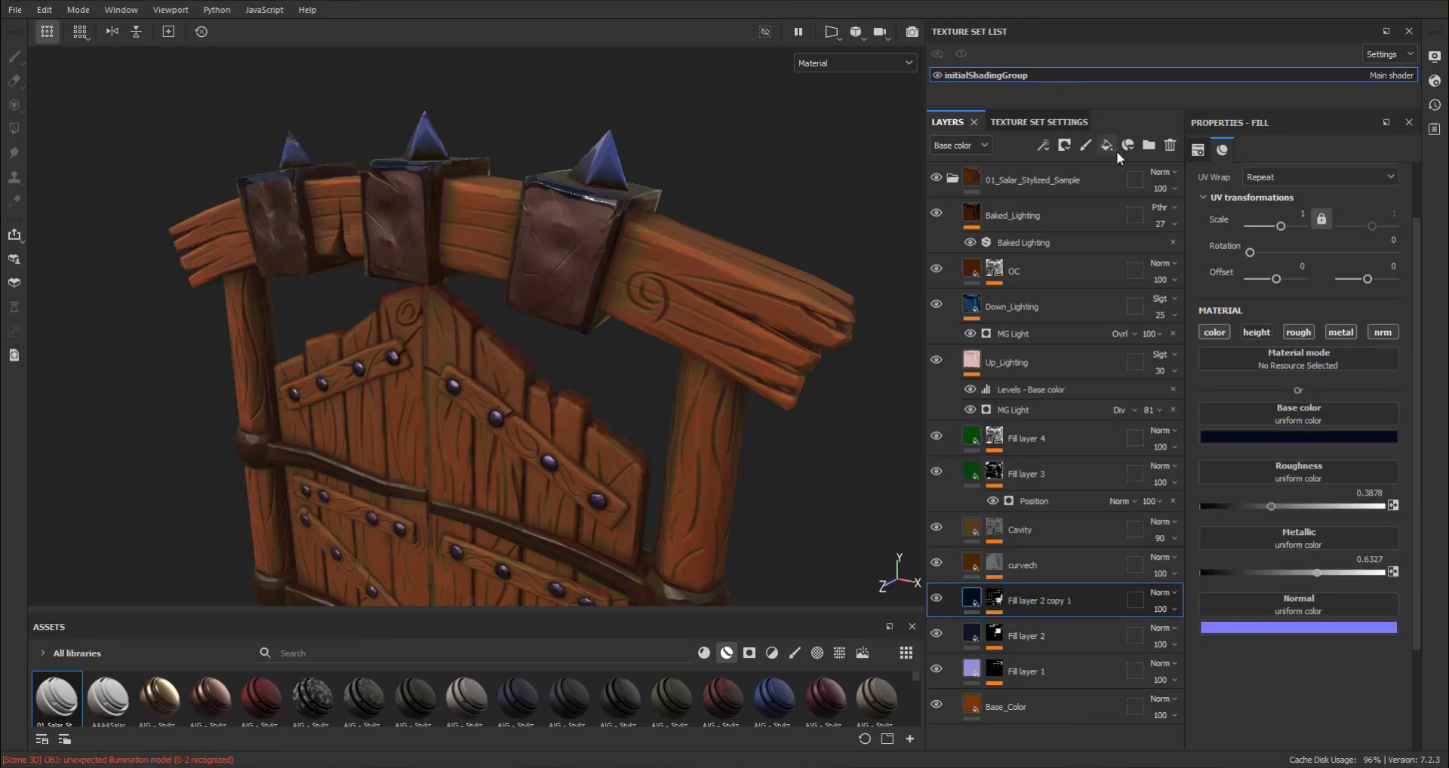
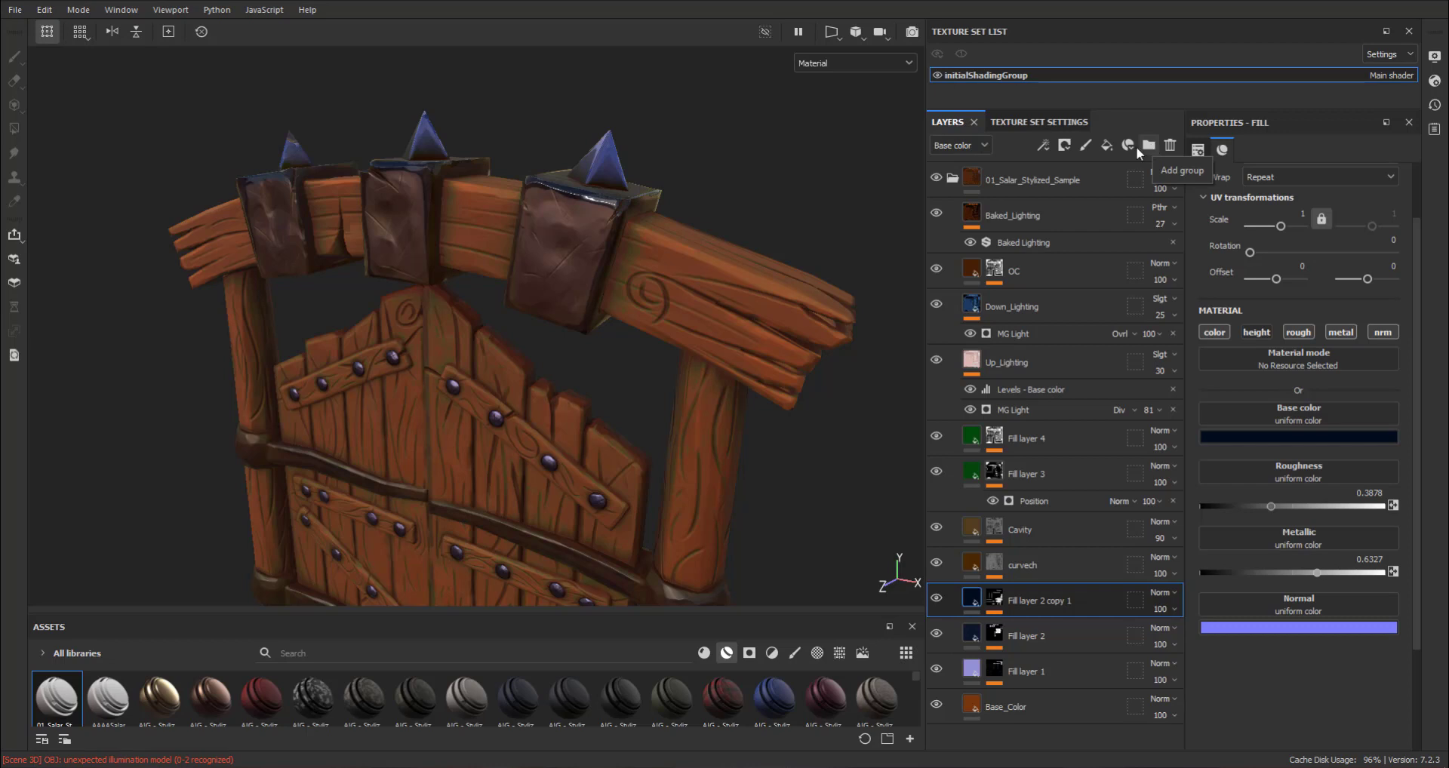
Step: Add a new layer group and give it a colour-selection mask
click(1147, 147)
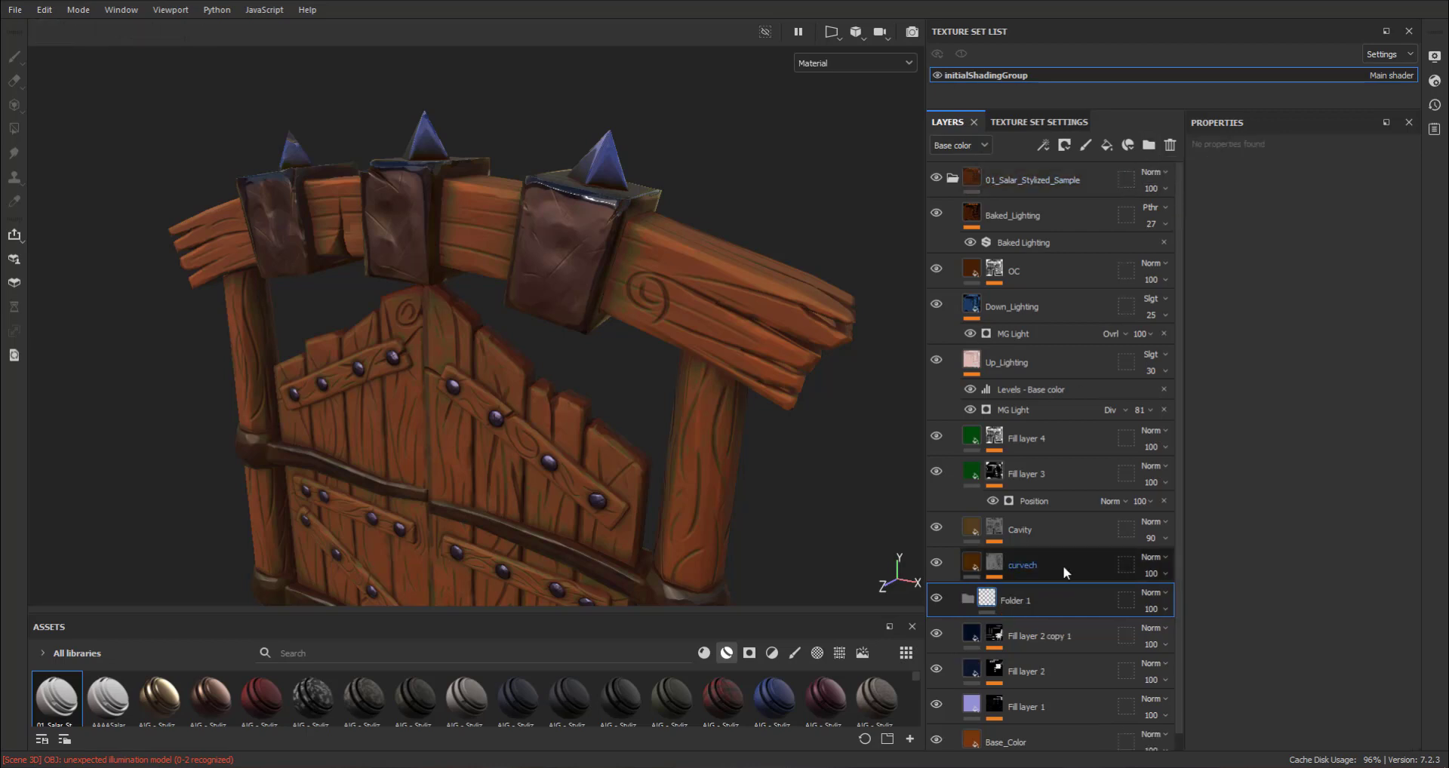
right_click(1066, 604)
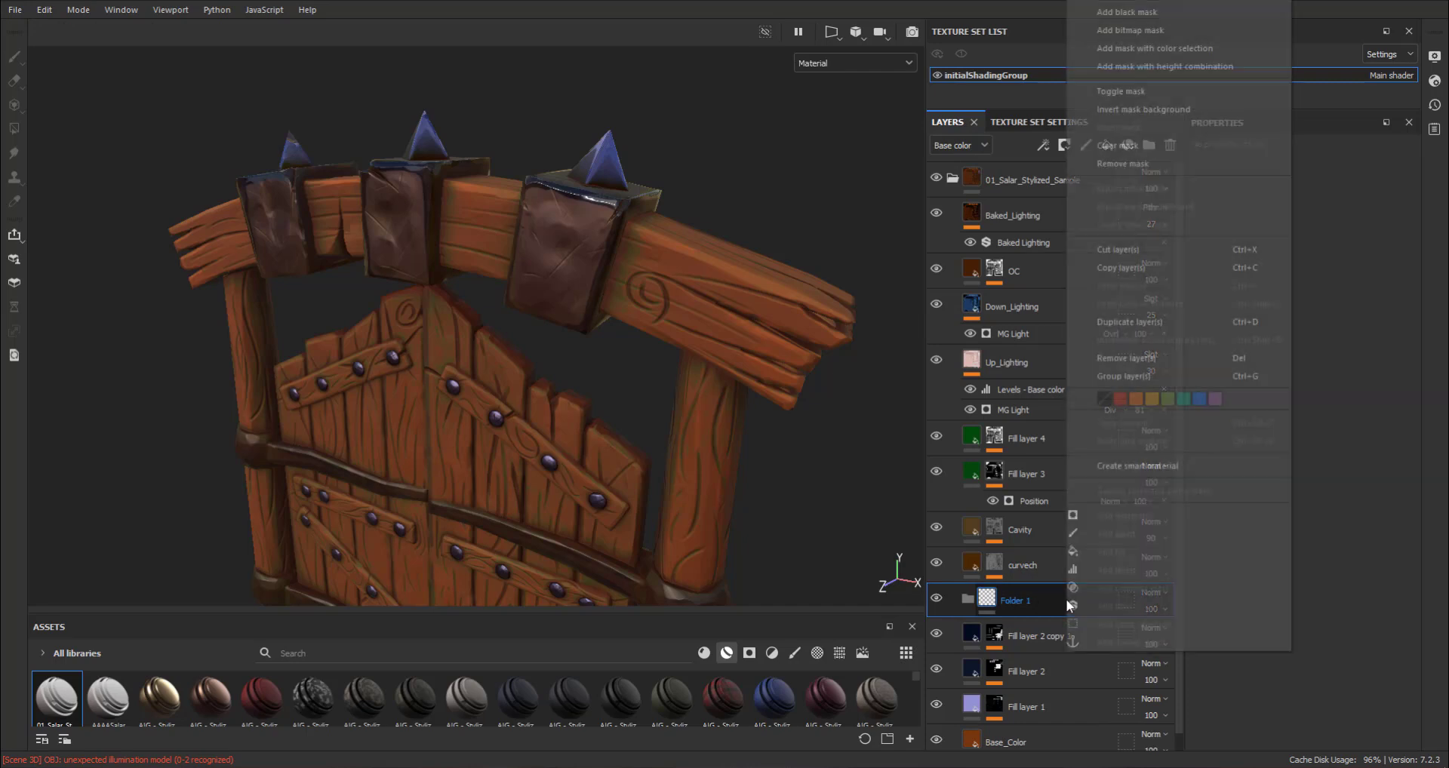
click(1029, 88)
click(1064, 146)
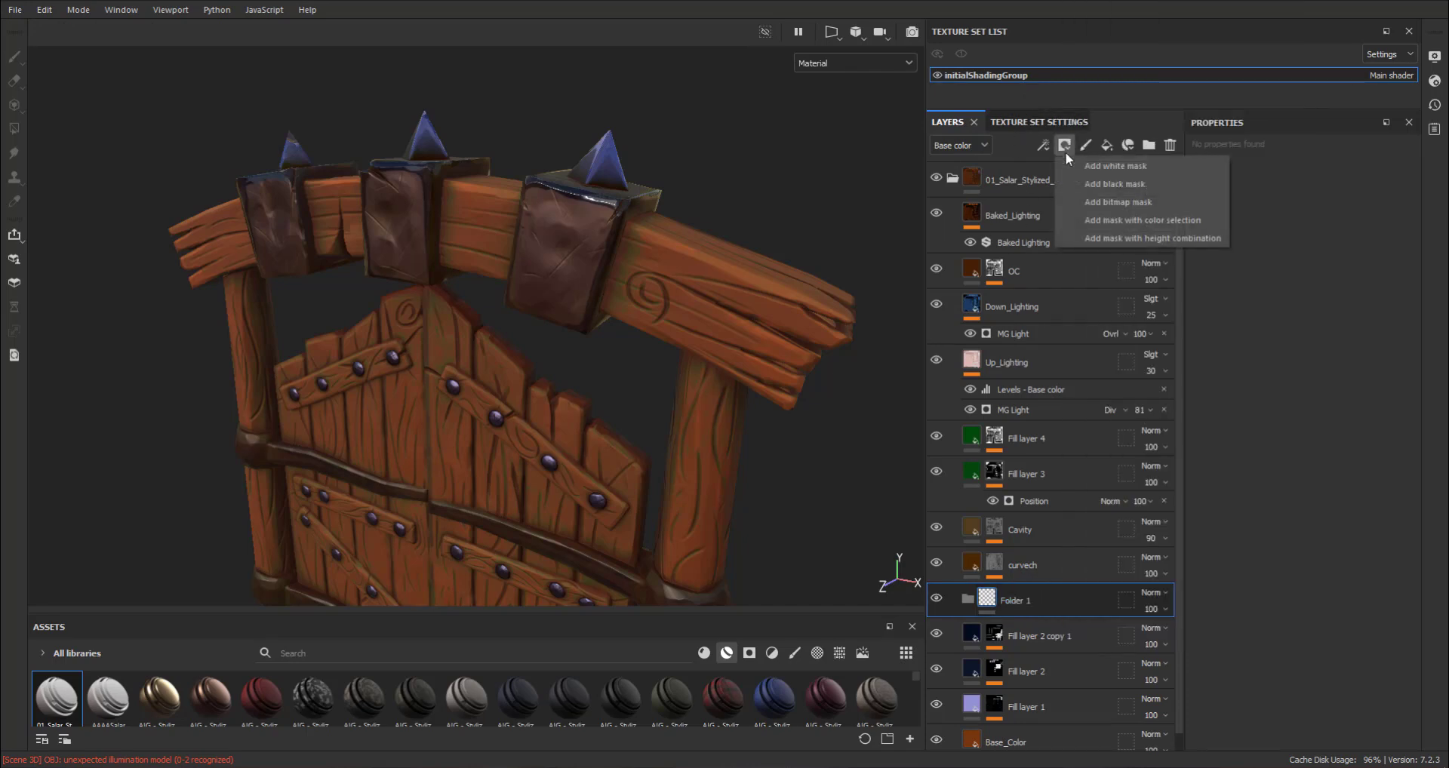
click(1073, 220)
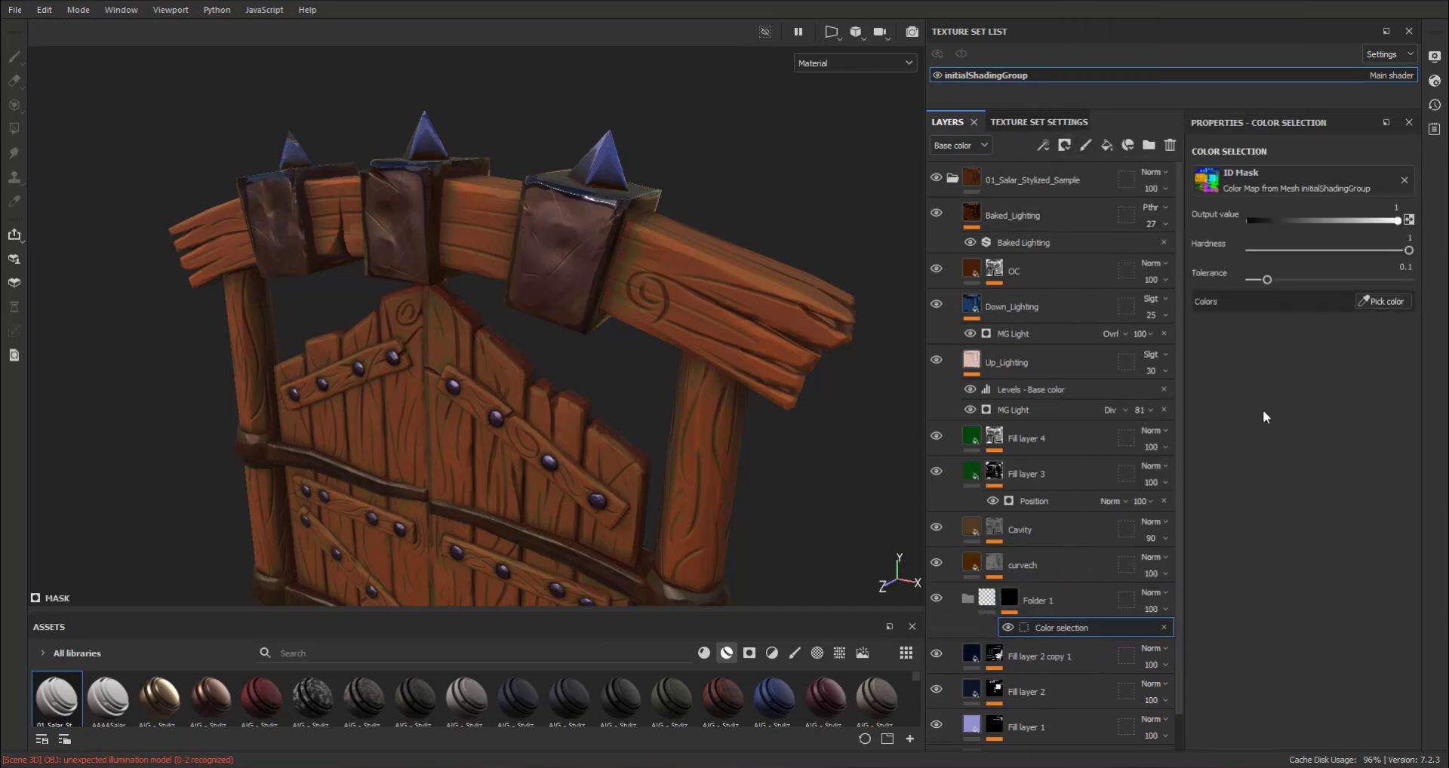
Step: Pick the purple, cyan, red, green and dark blue ID colours for spikes, plates, studs and bands
click(1375, 300)
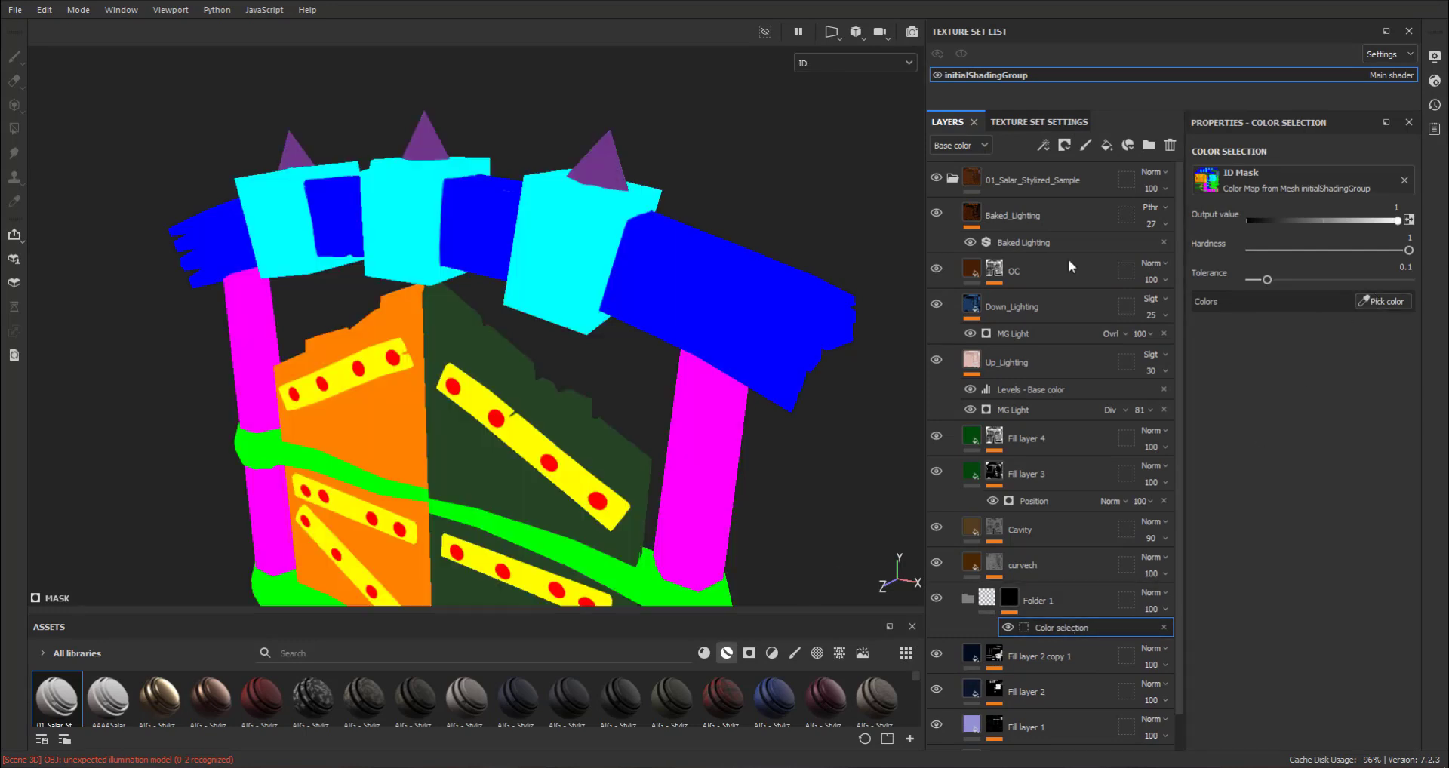
click(601, 139)
click(1398, 305)
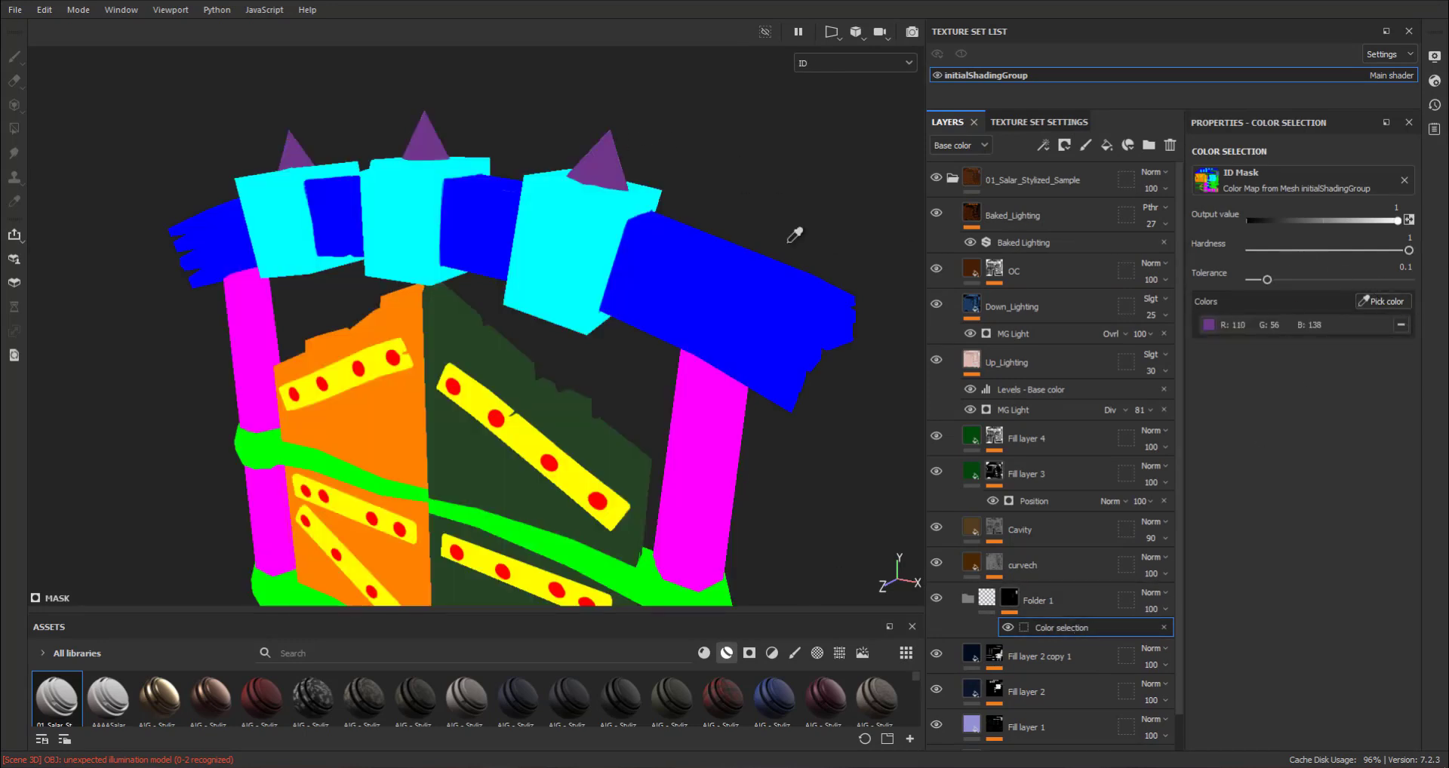
click(590, 209)
click(1387, 301)
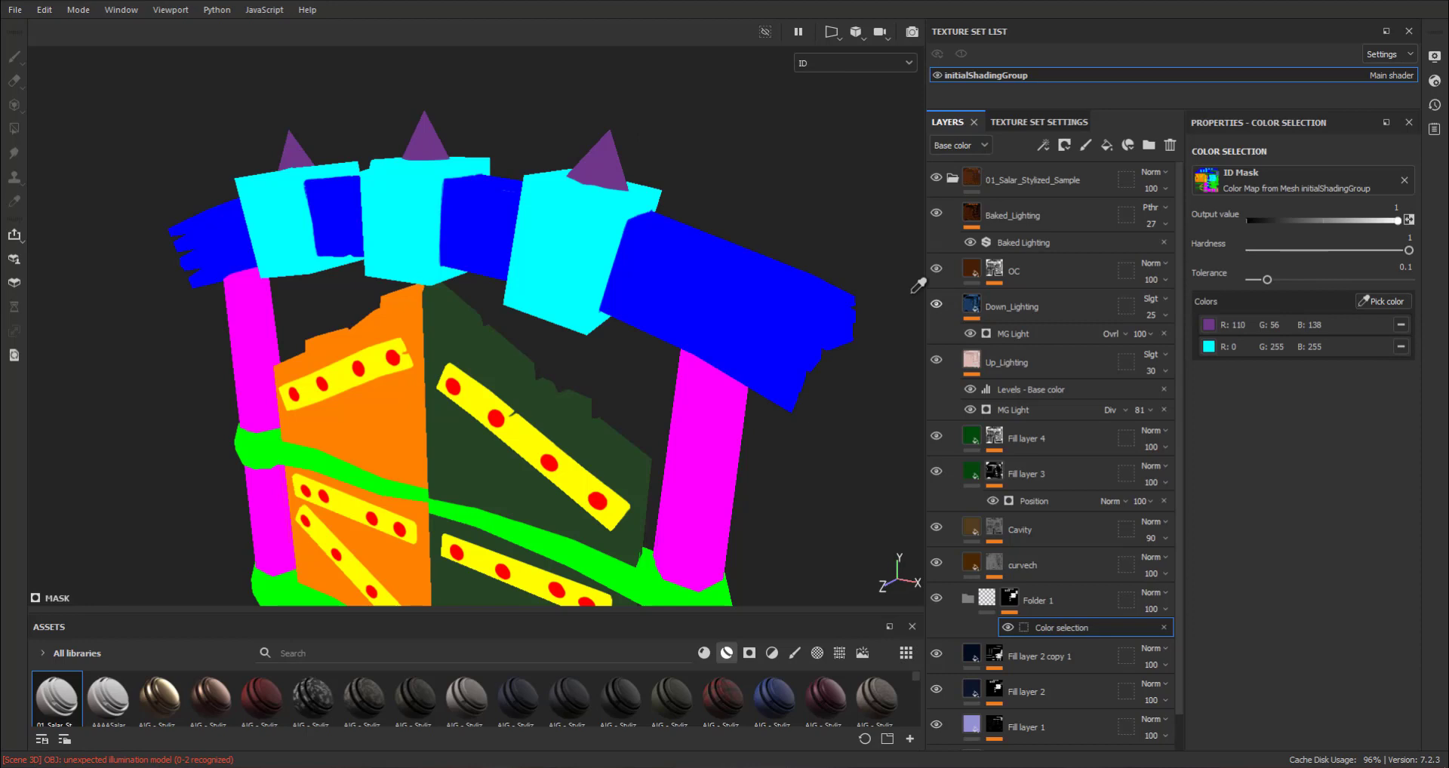
click(498, 415)
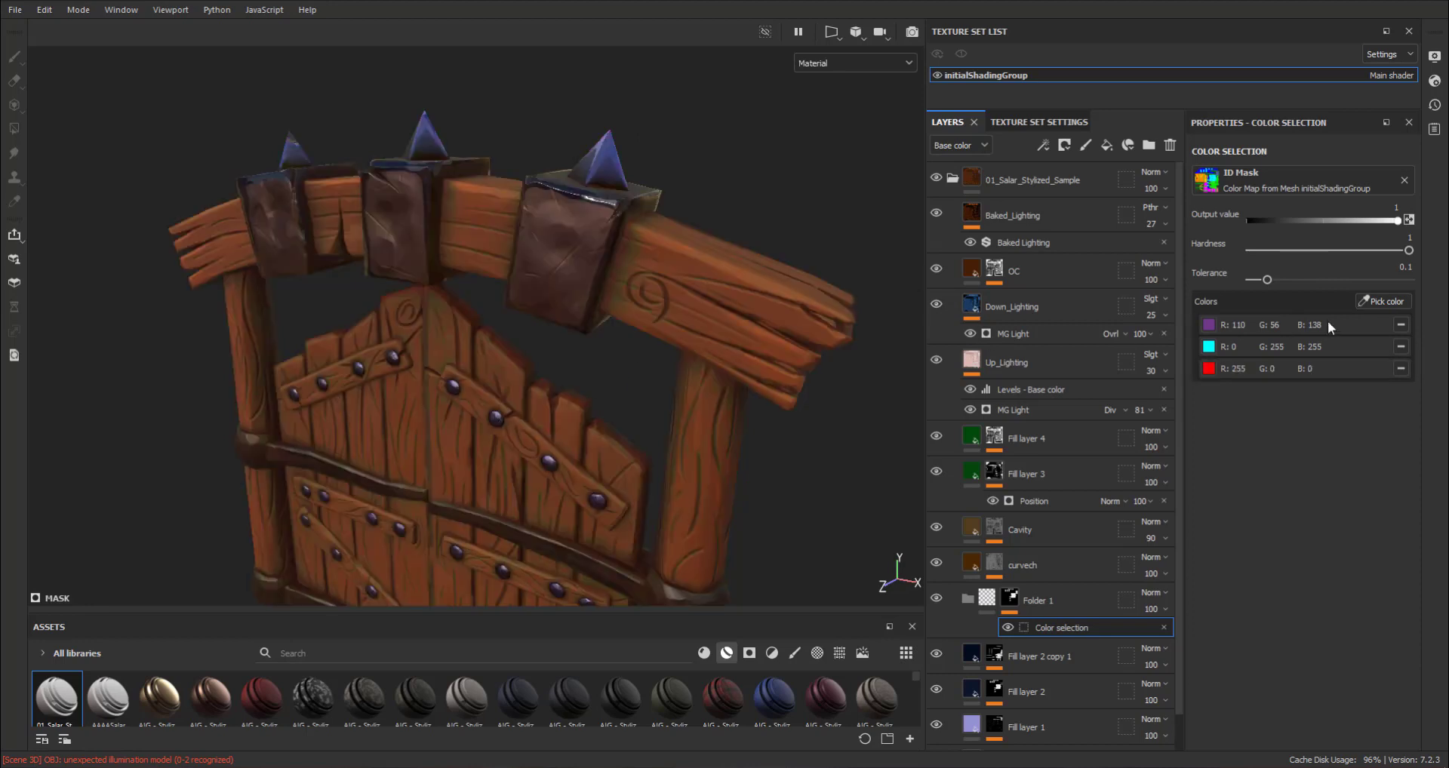
click(1375, 306)
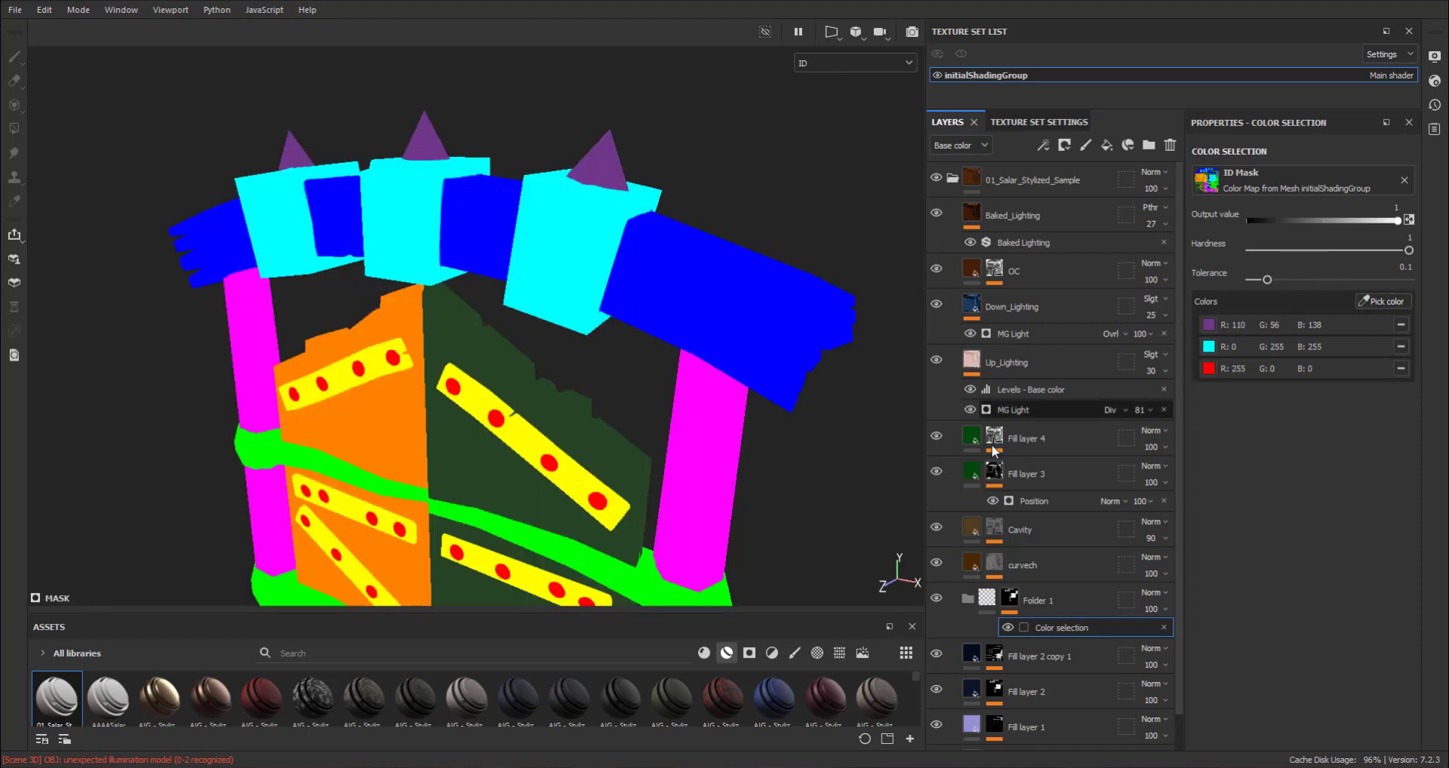
click(515, 526)
mouse_move(874, 415)
alt+mouse_down()
mouse_move(559, 371)
mouse_move(704, 452)
mouse_move(406, 135)
mouse_move(905, 483)
alt+mouse_up()
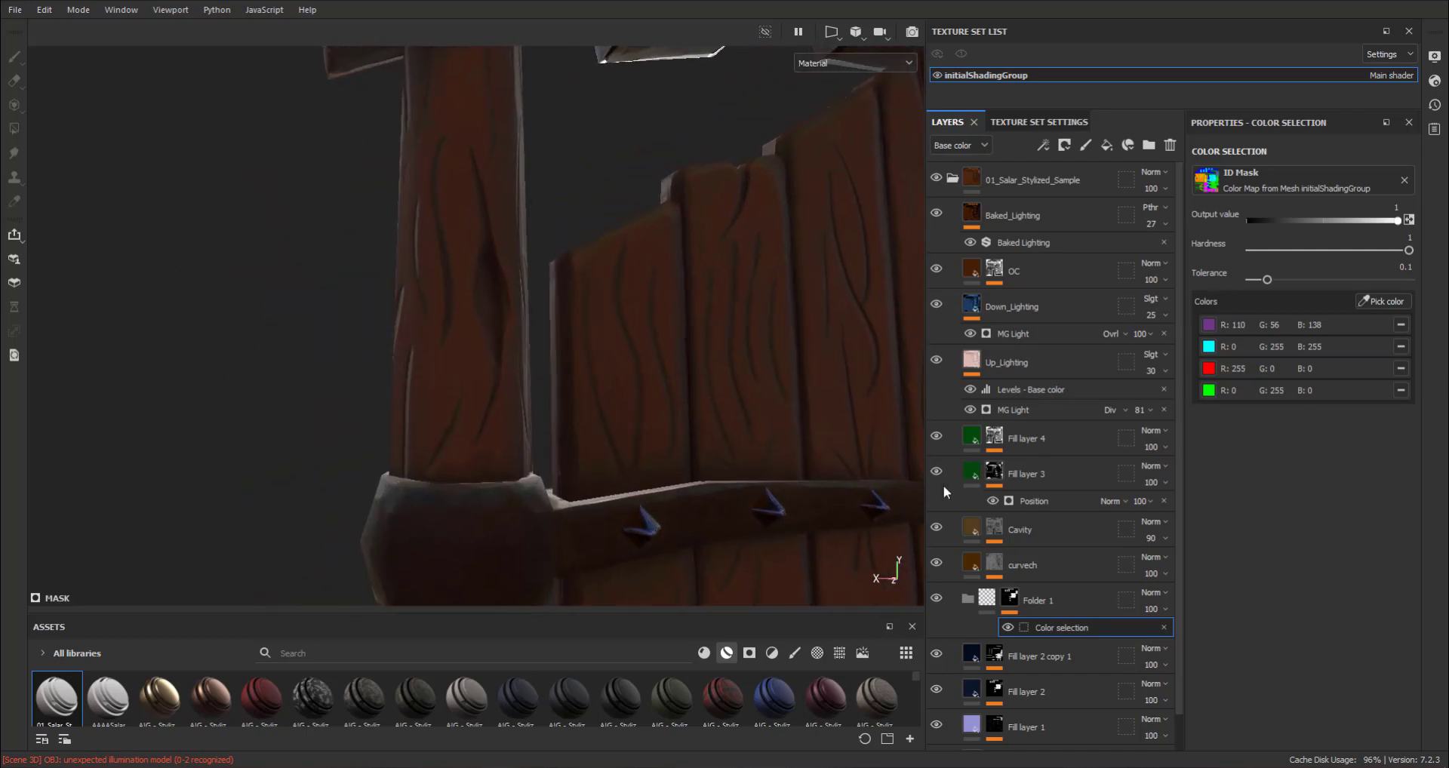
click(1384, 301)
click(648, 517)
mouse_move(638, 459)
alt+mouse_down()
mouse_move(646, 447)
mouse_move(716, 496)
mouse_move(791, 494)
mouse_move(703, 440)
alt+mouse_up()
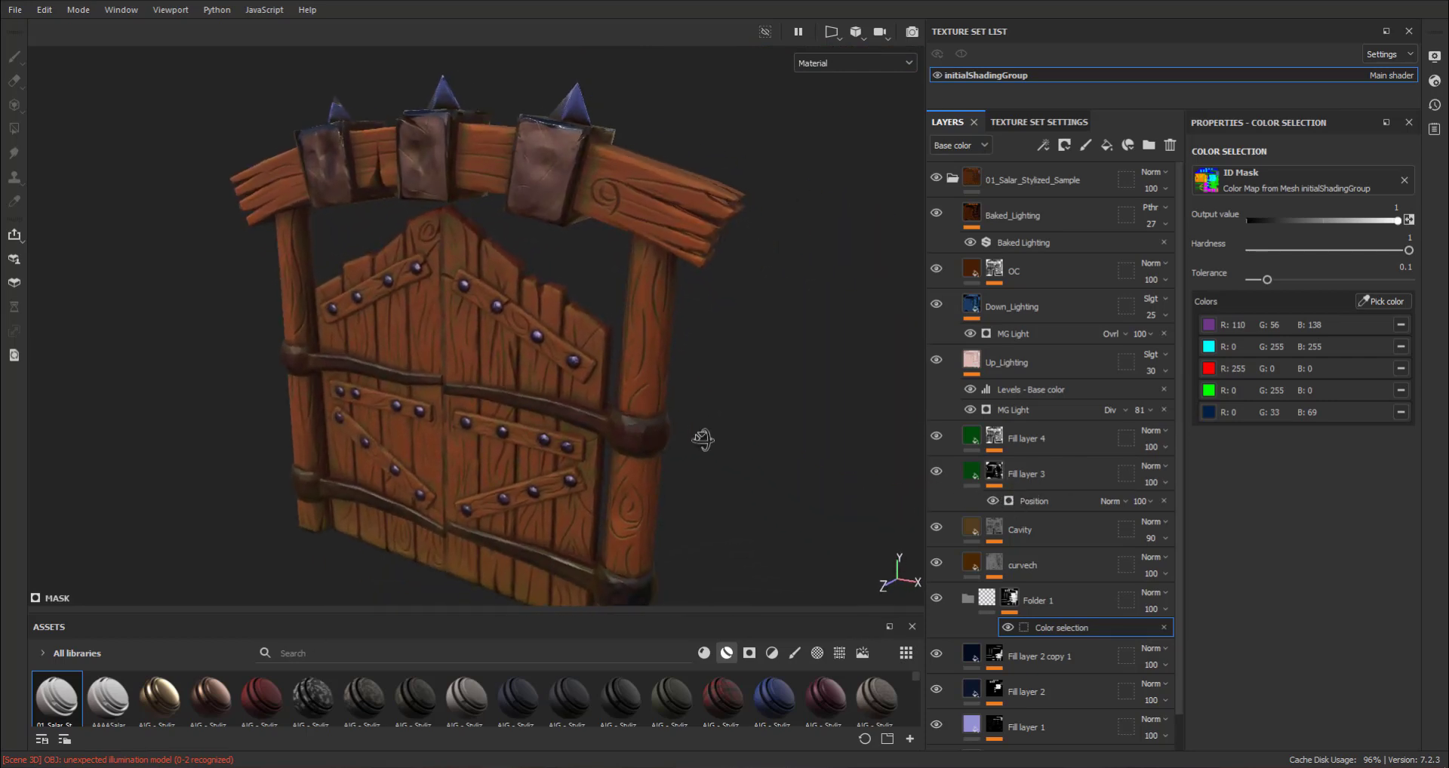
click(1088, 602)
Step: Add Fill layer 5 and move it inside Folder 1
click(1111, 148)
drag(1026, 655, 1063, 605)
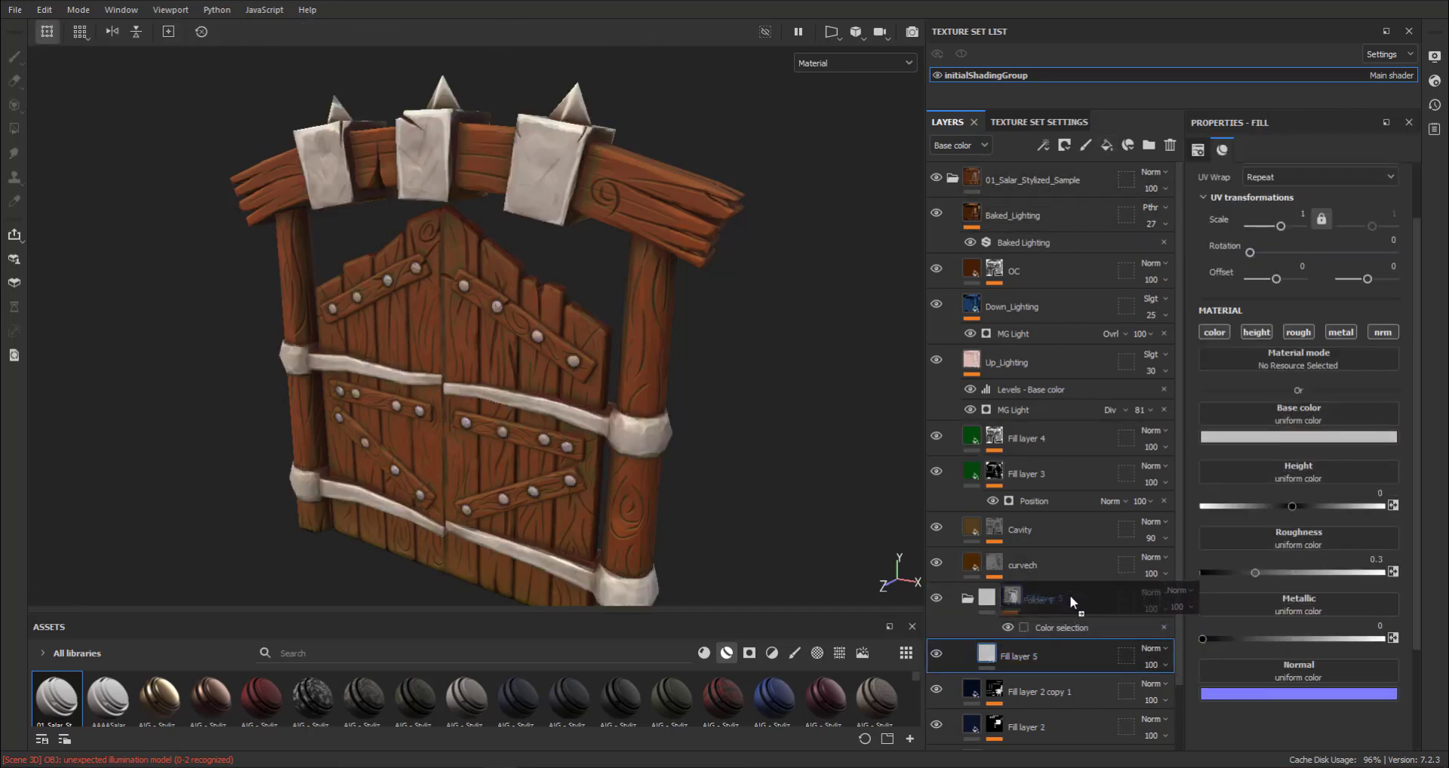
drag(1062, 606, 1070, 662)
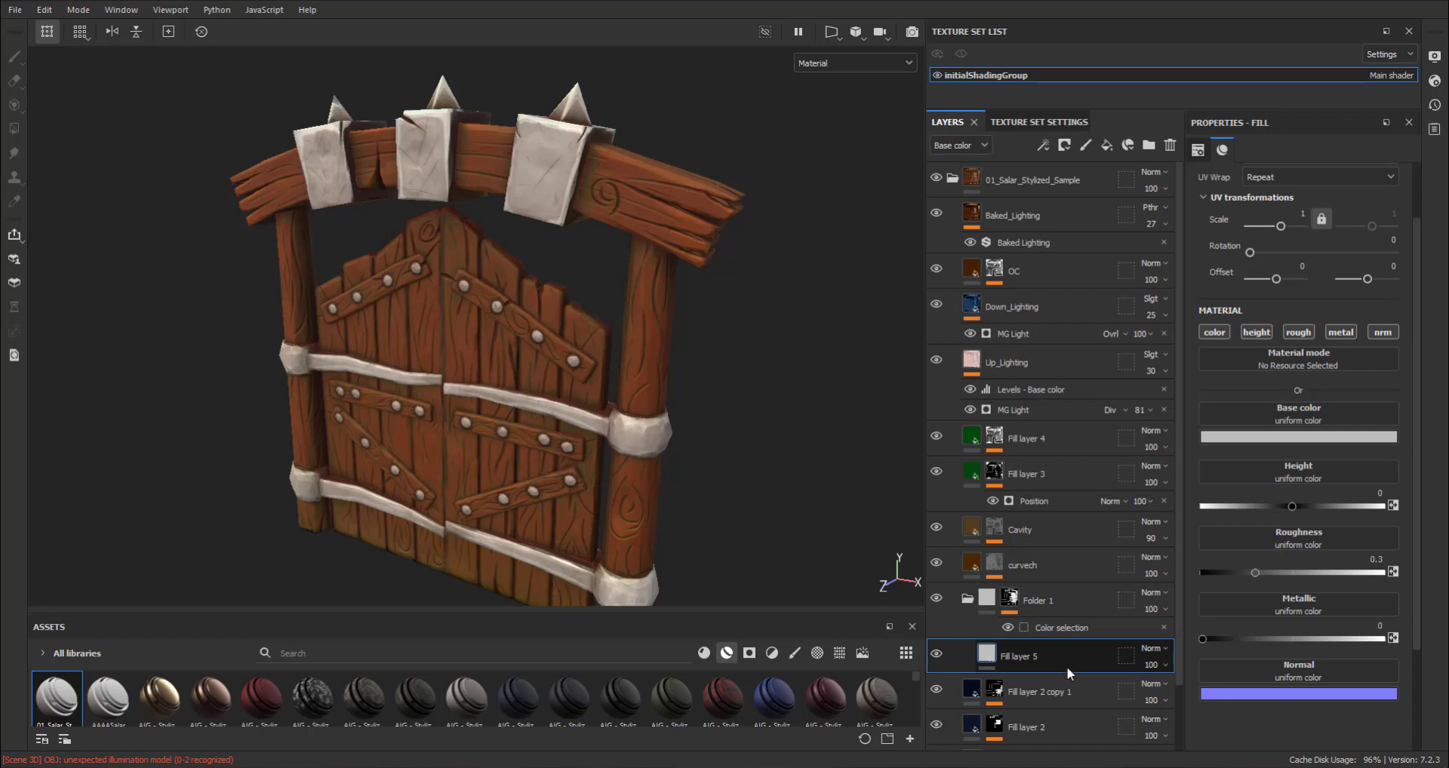
Step: Give Fill layer 5 a black mask driven by a Curvature generator
click(1064, 145)
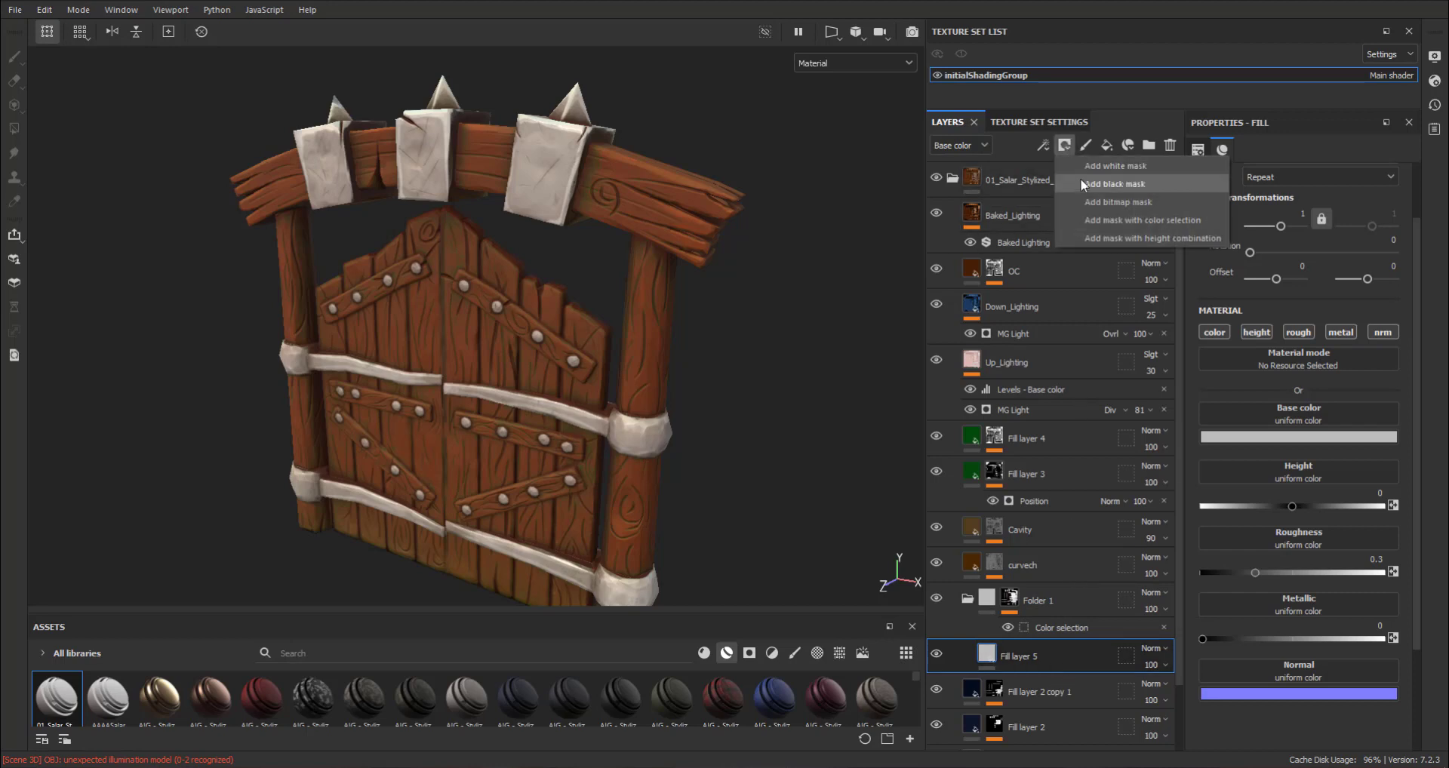
click(1081, 181)
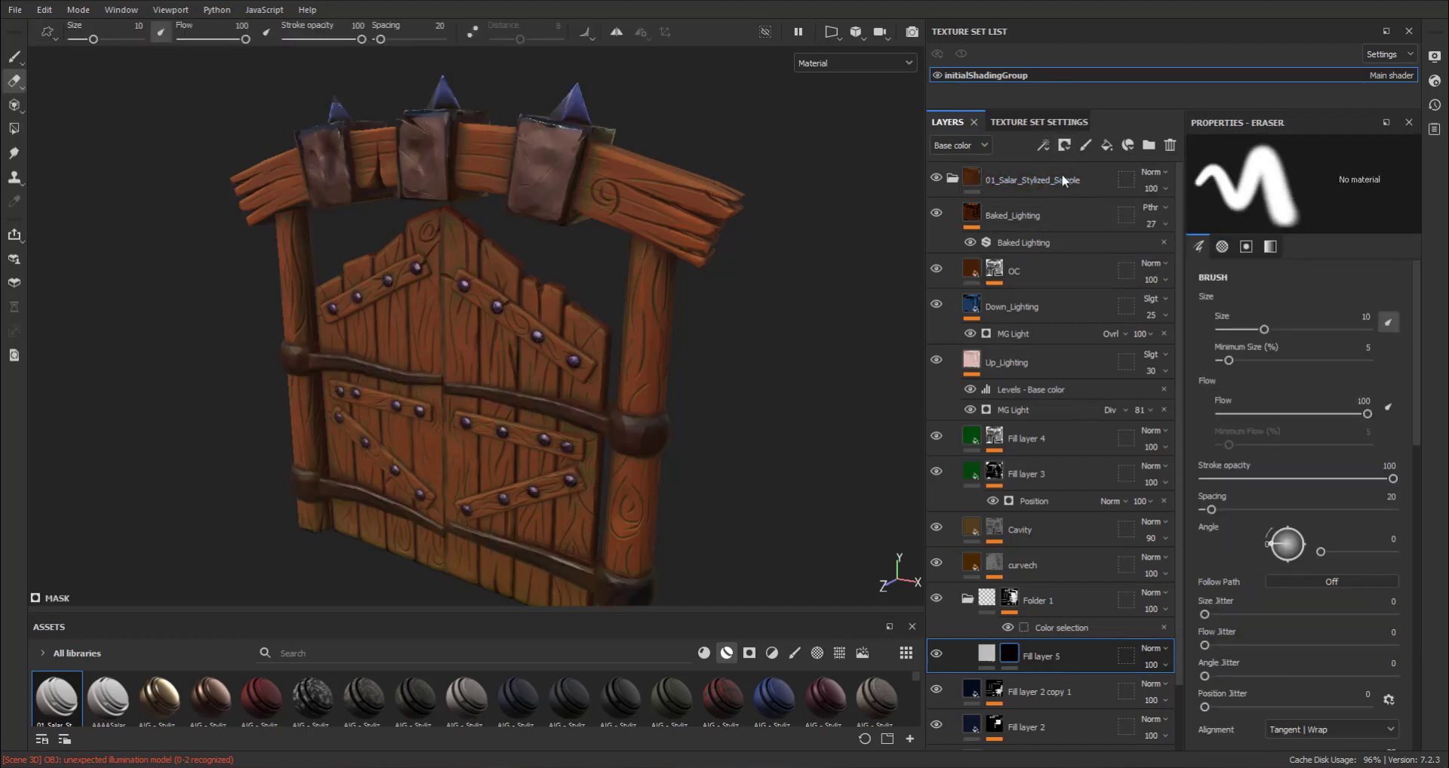
click(1043, 145)
click(1053, 166)
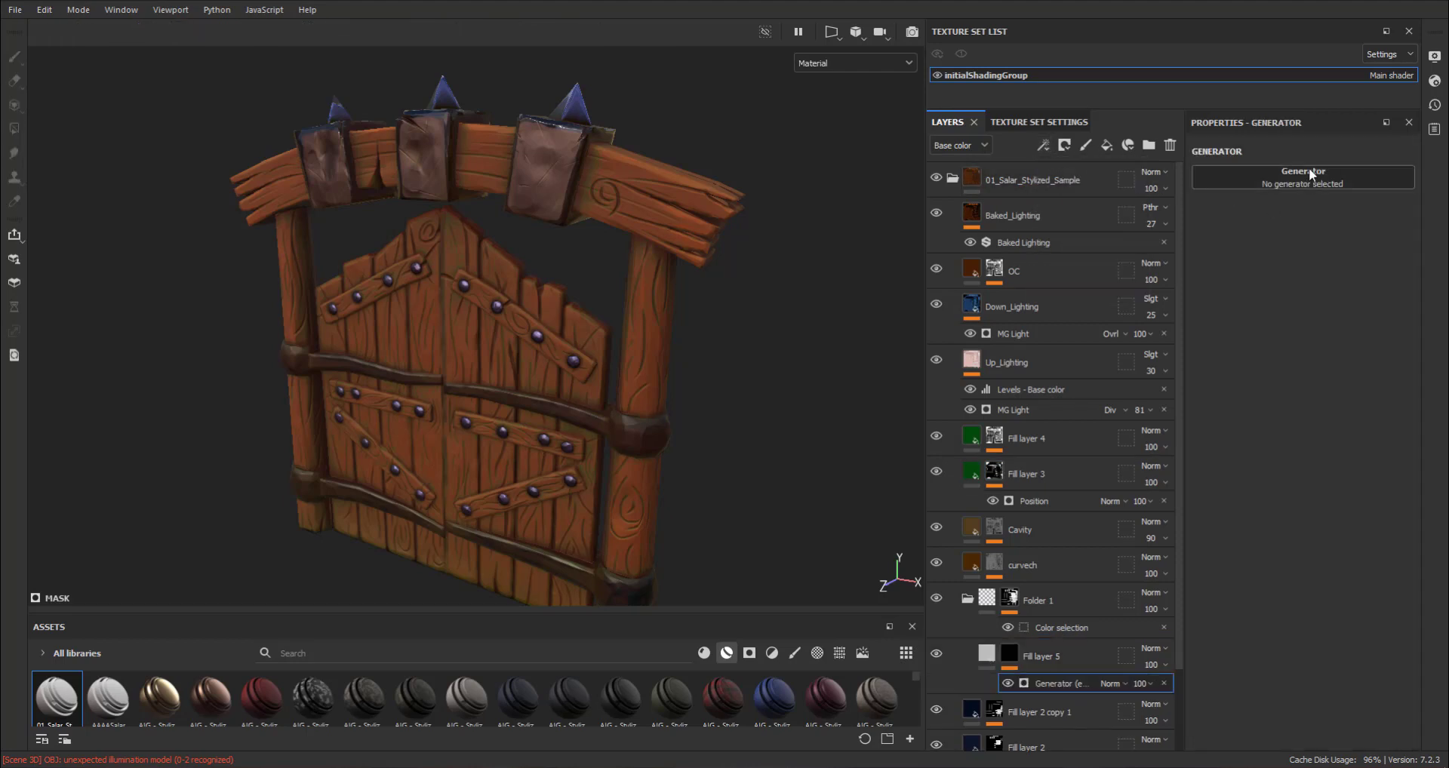
click(1310, 174)
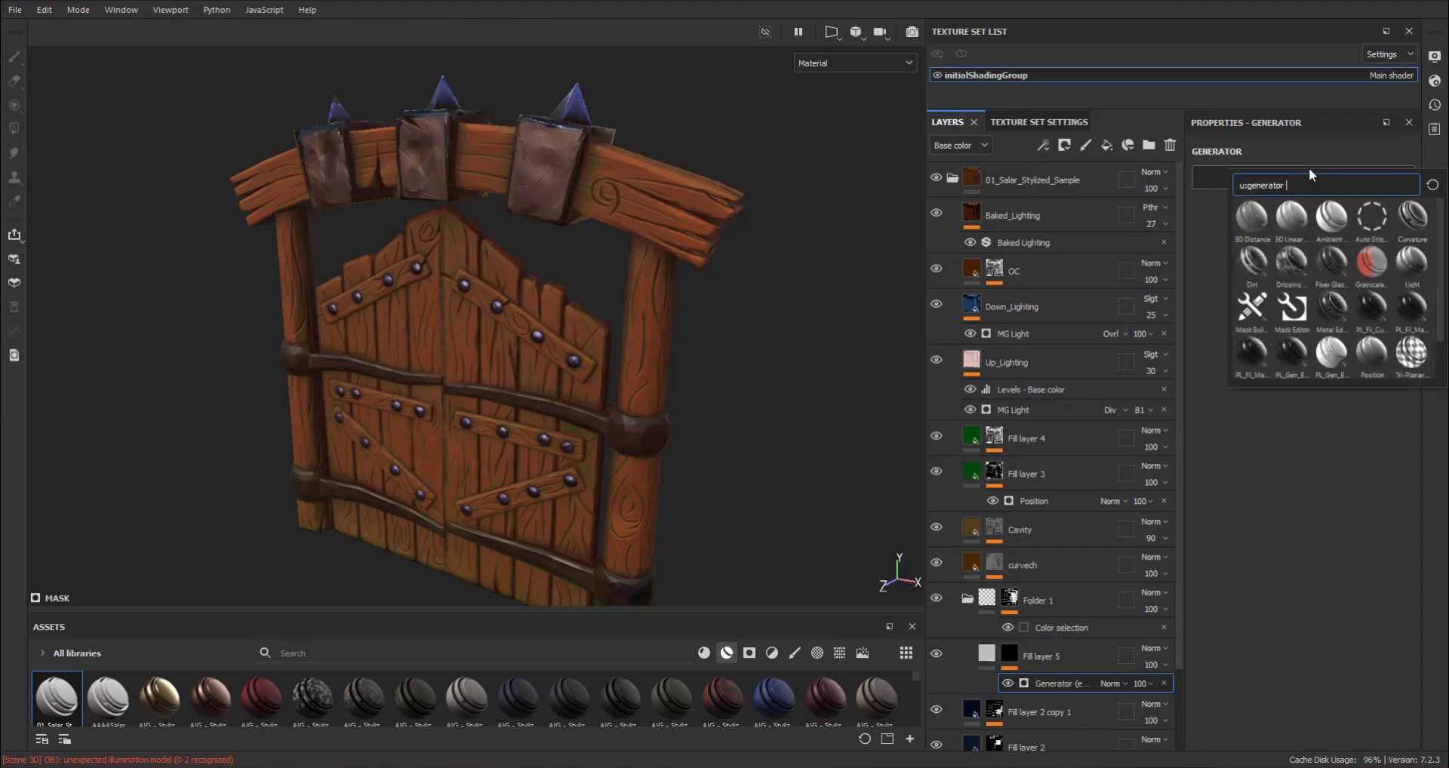
click(1411, 216)
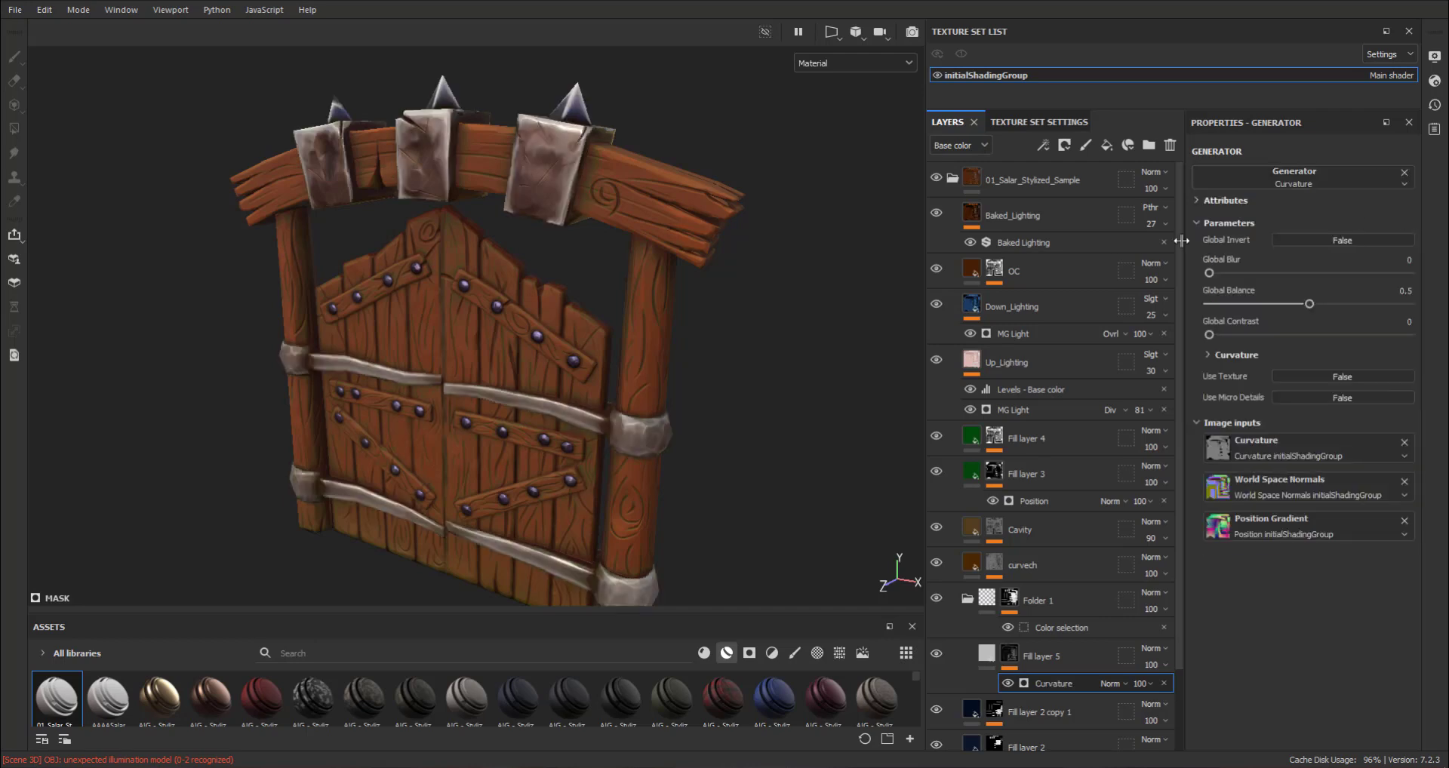
scroll(660, 418, up, 1)
scroll(659, 418, up, 1)
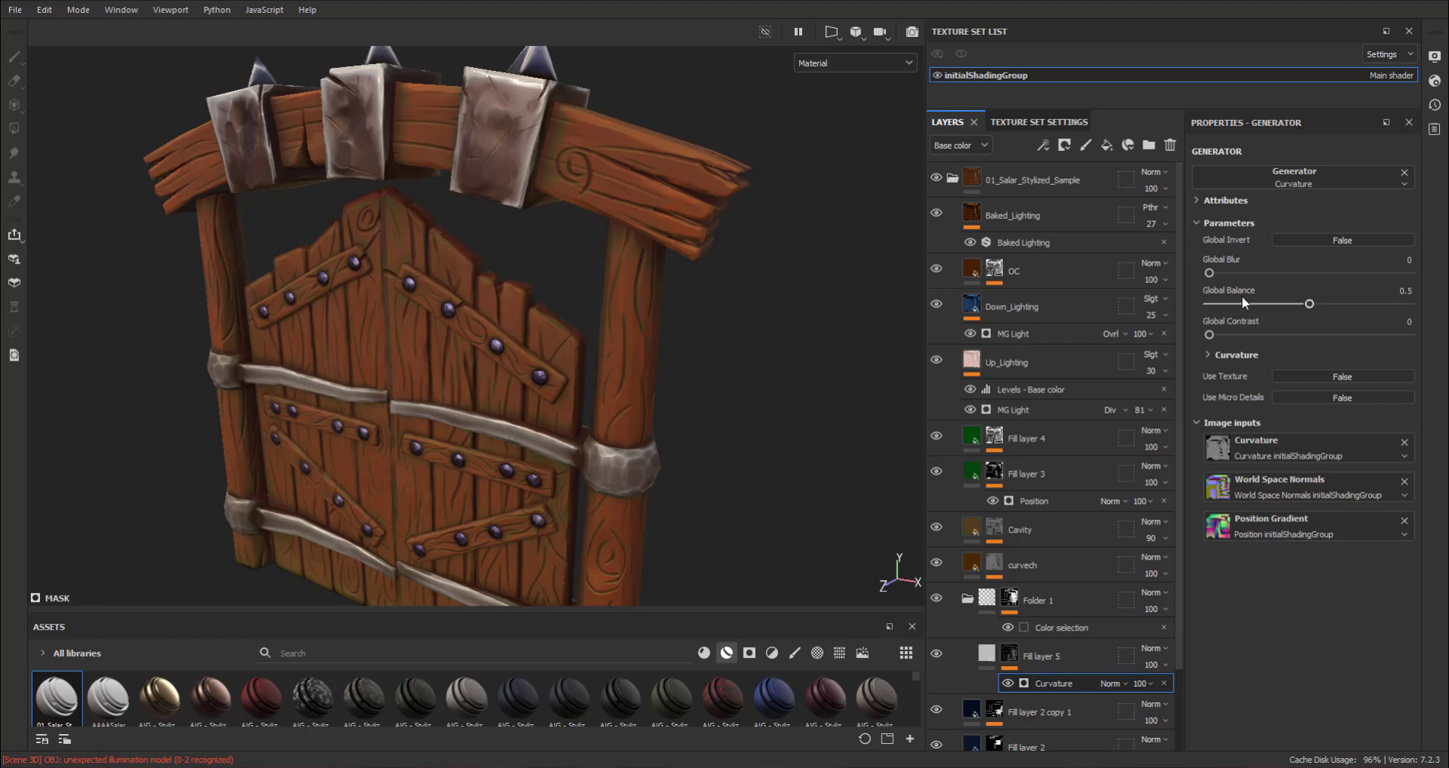
Step: Set the Curvature sliders to Soft 0.46, Global Balance 0.38, Large 0.08 and Medium 0.33
click(1209, 354)
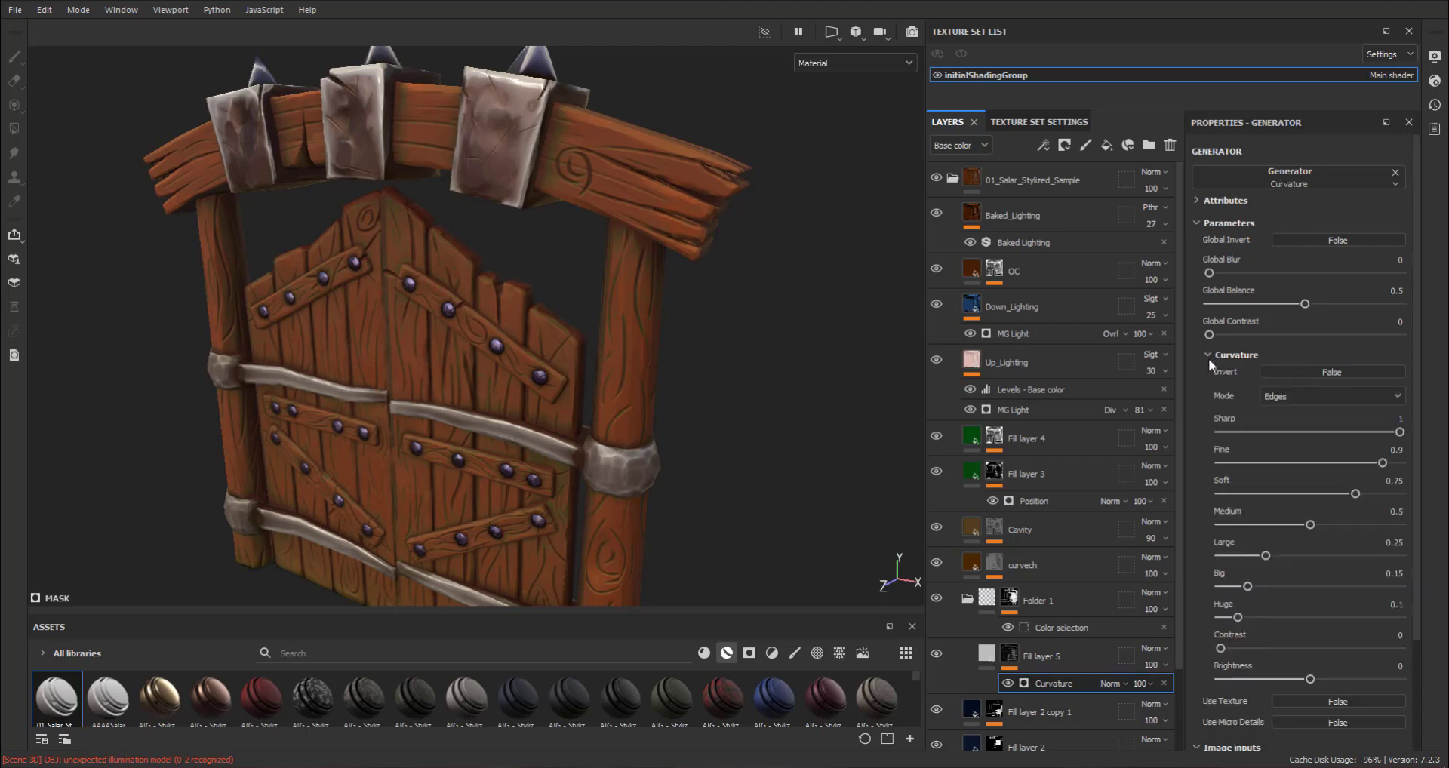
mouse_move(1356, 498)
mouse_down()
mouse_move(1271, 505)
mouse_move(1257, 524)
mouse_up()
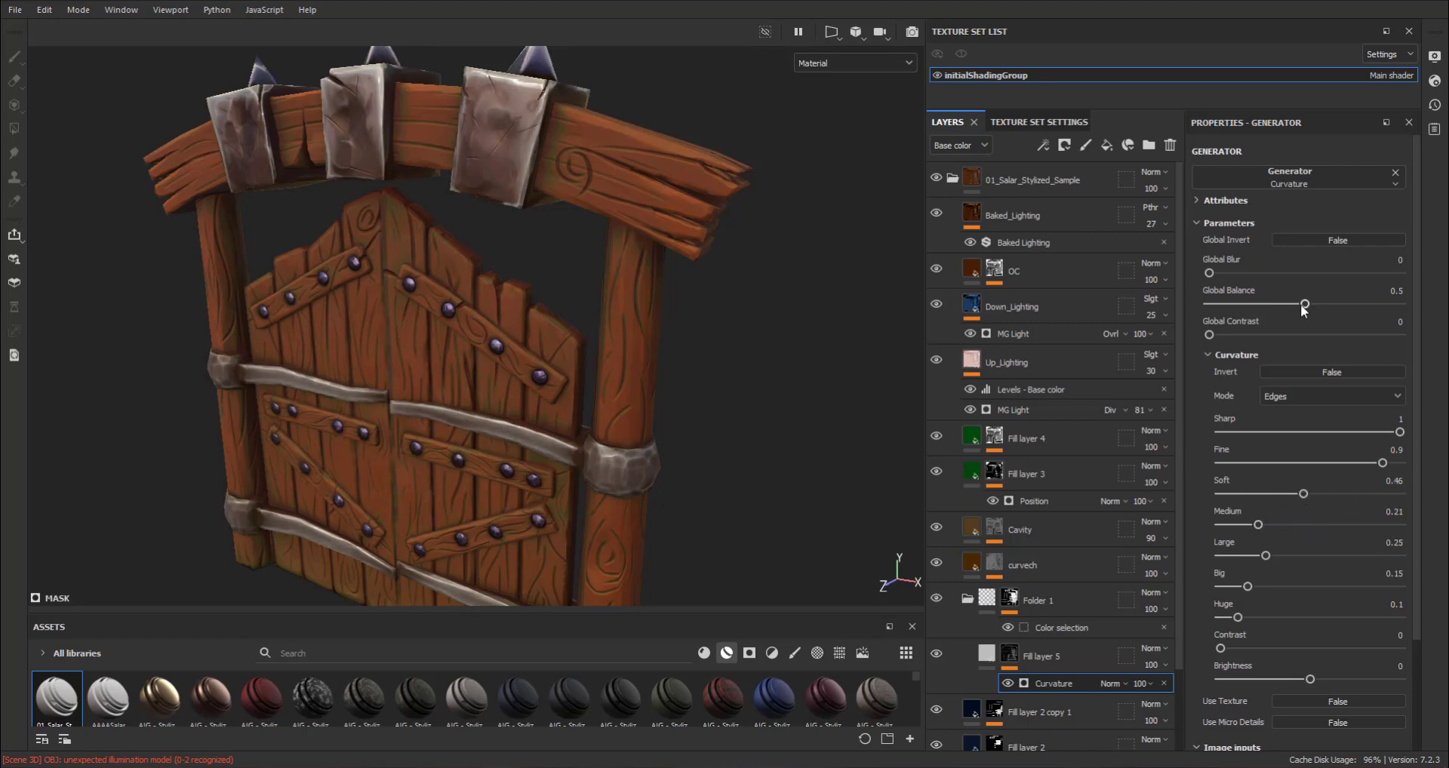
mouse_move(1302, 304)
mouse_down()
mouse_move(1257, 308)
mouse_move(1282, 310)
mouse_up()
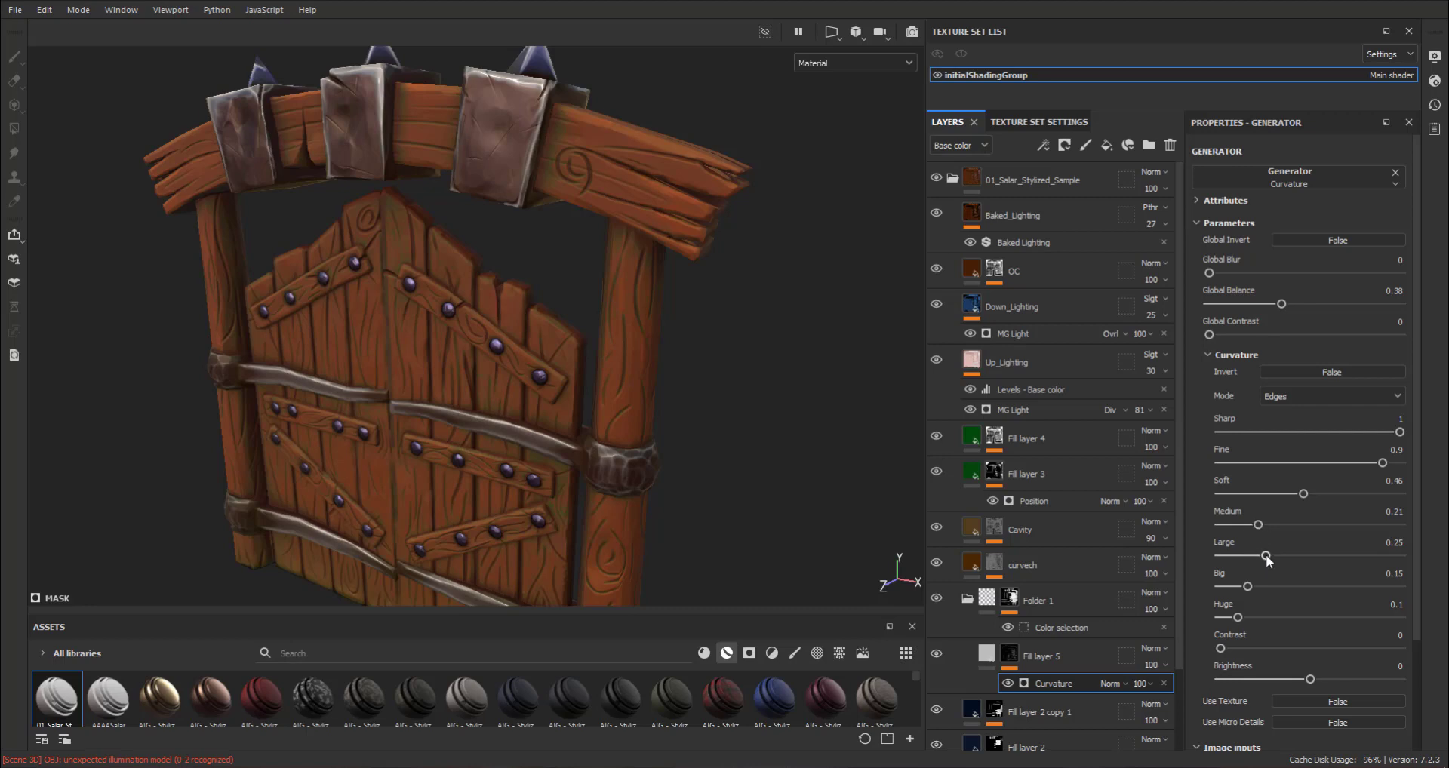
mouse_move(1286, 556)
mouse_down()
mouse_move(1228, 558)
mouse_move(1280, 529)
mouse_up()
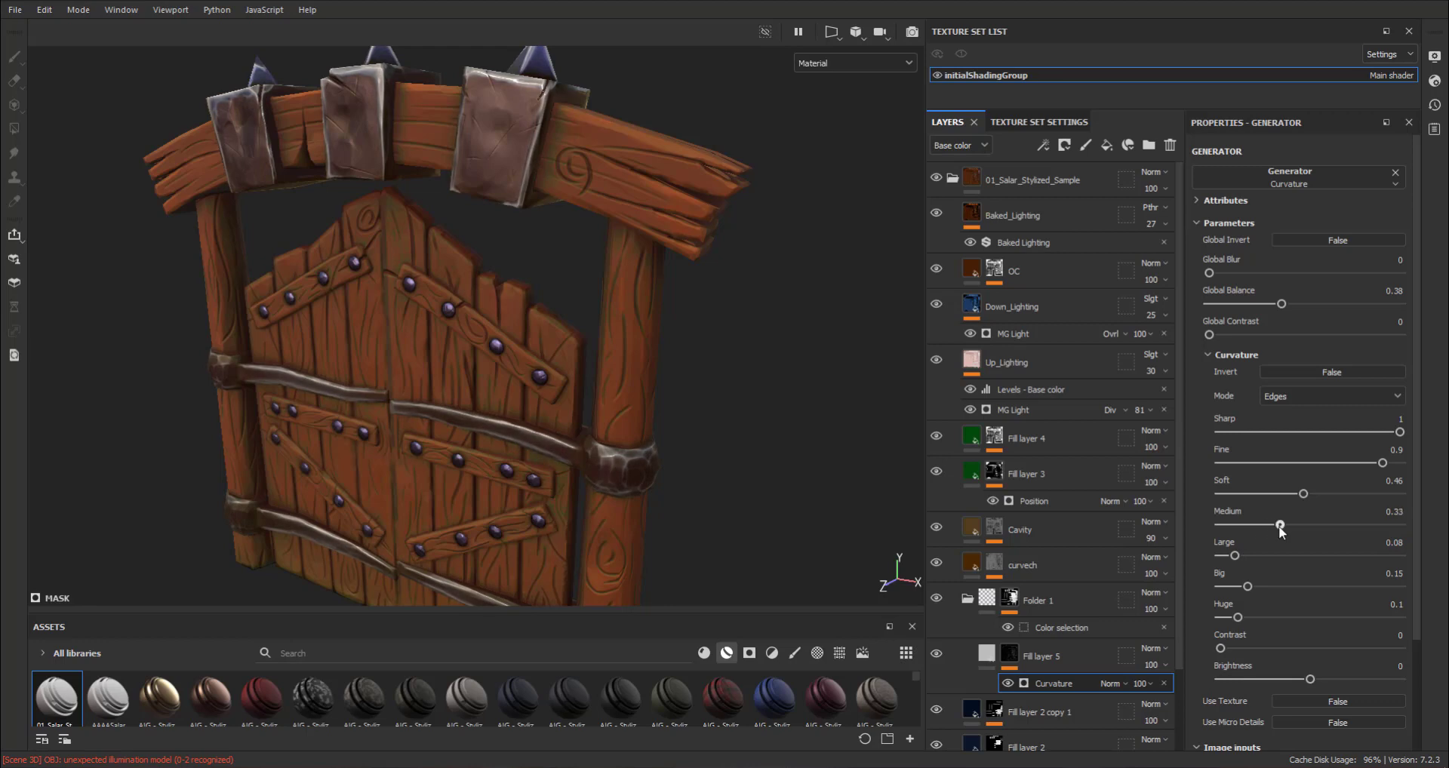
mouse_move(866, 442)
alt+mouse_down()
mouse_move(372, 313)
mouse_move(6, 268)
mouse_move(233, 377)
mouse_move(396, 324)
mouse_move(517, 350)
mouse_move(521, 313)
alt+mouse_up()
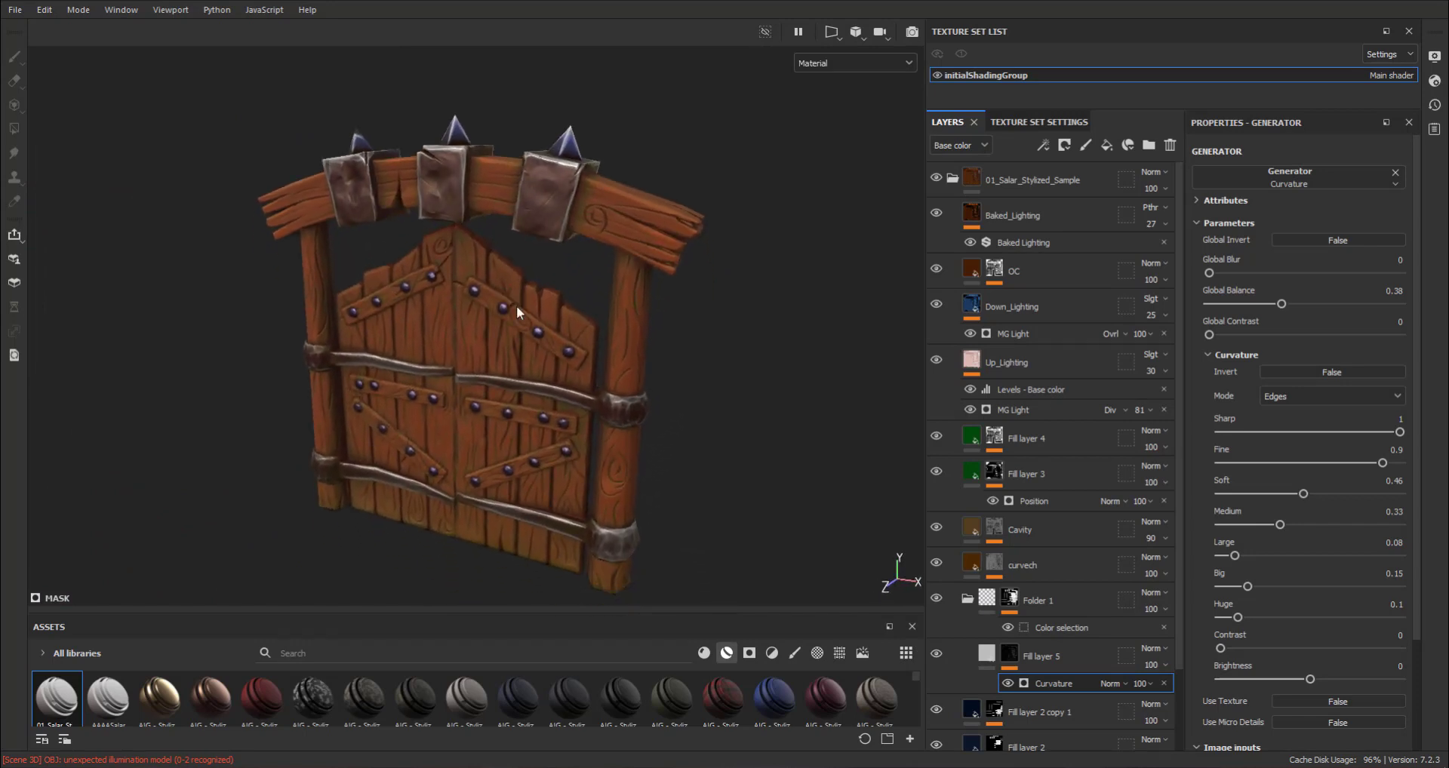
Step: Turn off Fill layer 5's height, roughness, metallic and normal channels
click(987, 657)
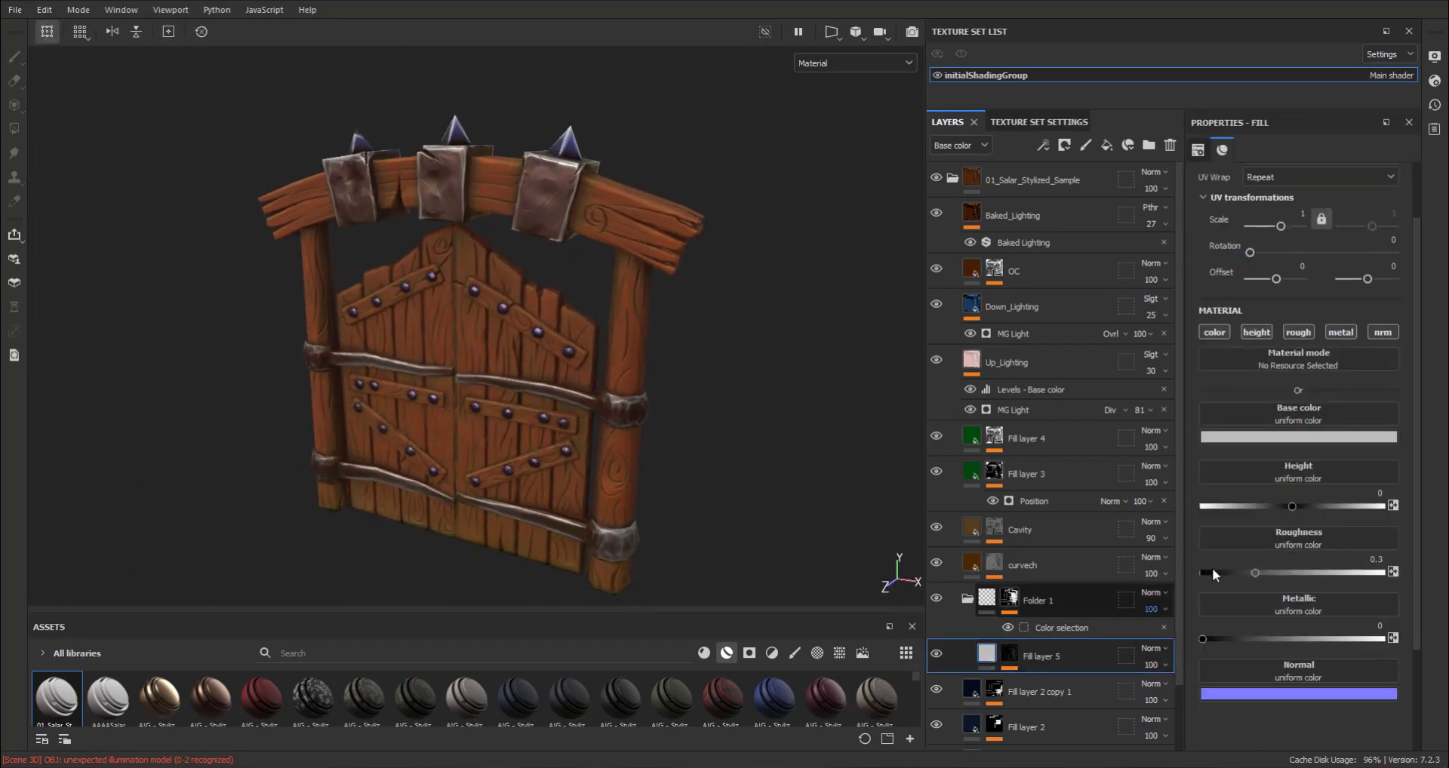
click(1256, 332)
click(1298, 332)
click(1340, 333)
click(1381, 332)
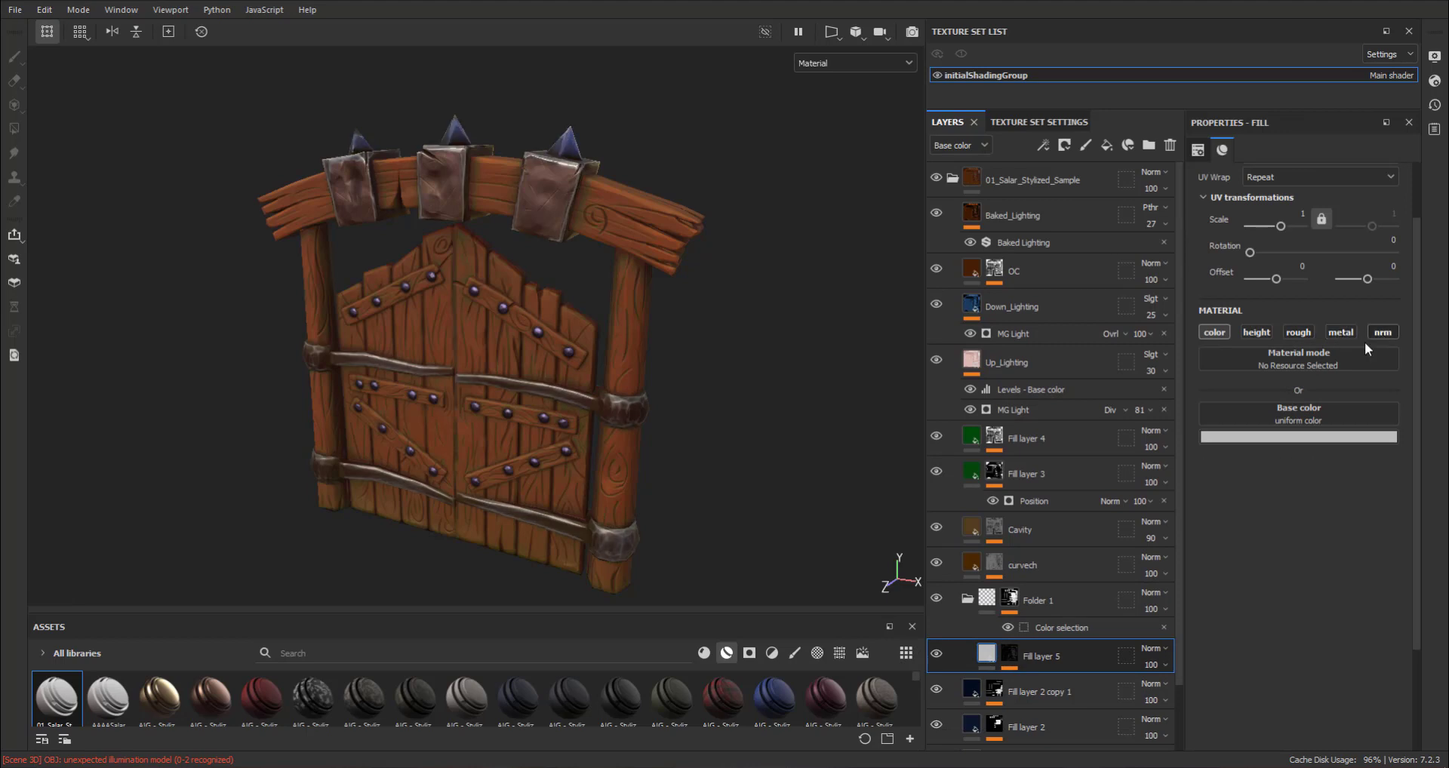
Step: Change Fill layer 5's base colour from white to a pale lavender
click(1266, 437)
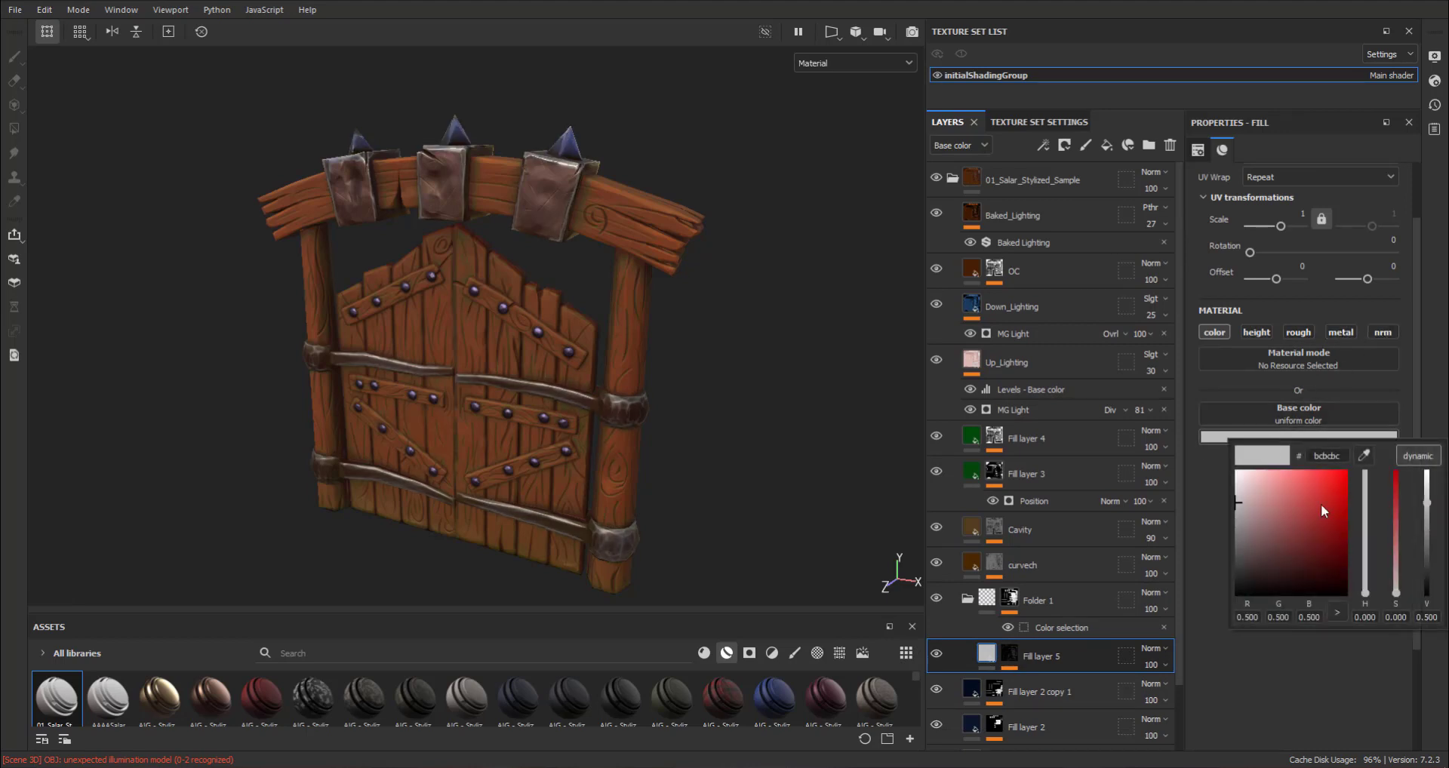
drag(1396, 539, 1396, 514)
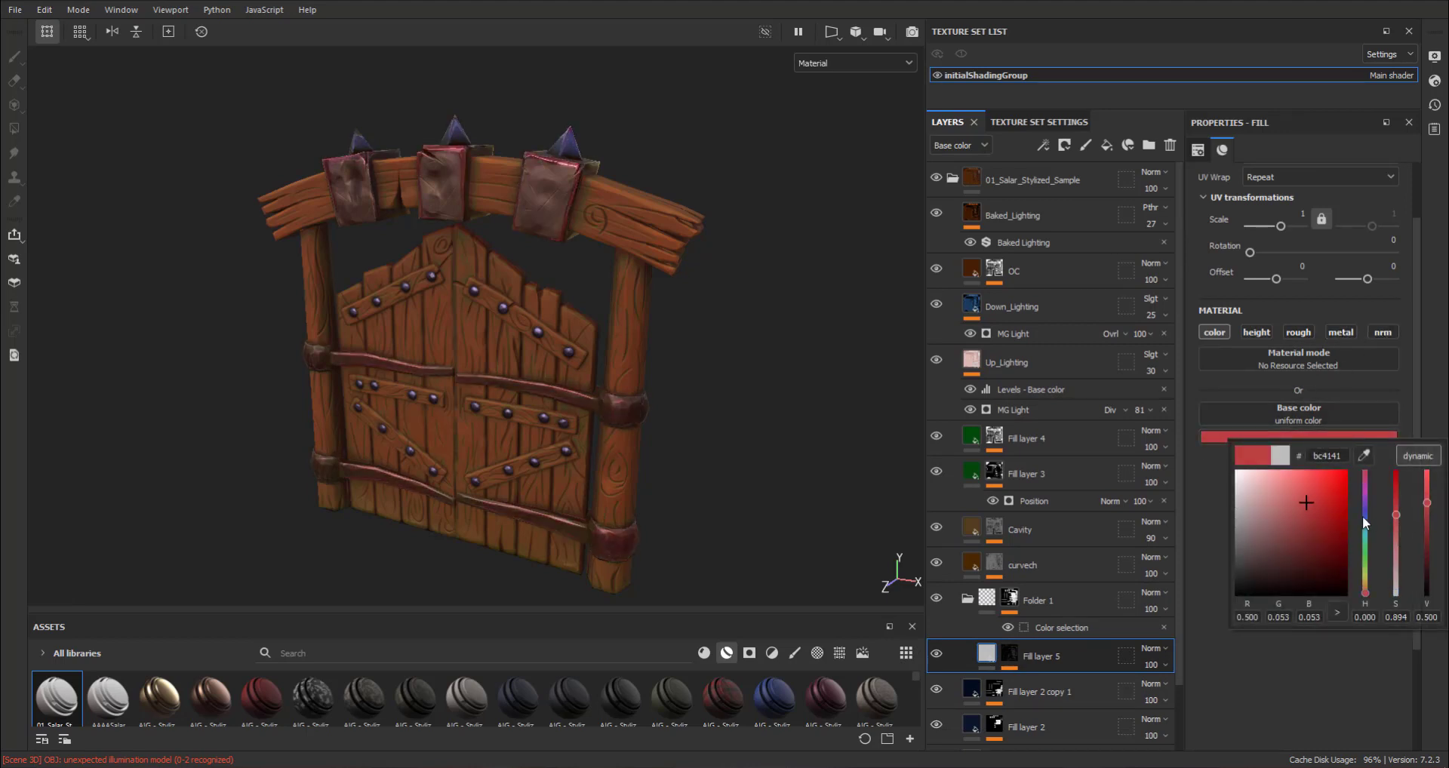
click(1363, 514)
drag(1278, 495, 1240, 480)
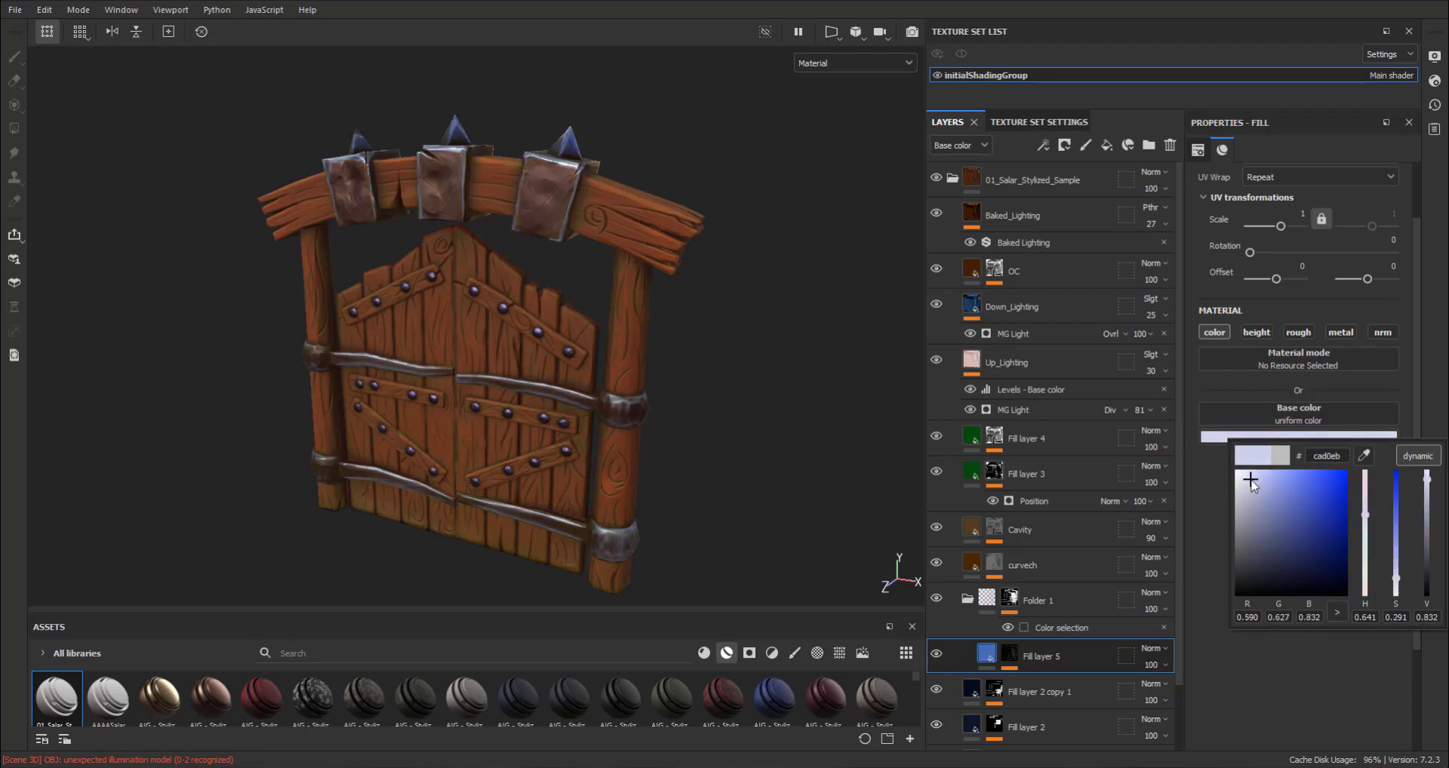
mouse_move(619, 355)
alt+mouse_down()
mouse_move(713, 352)
mouse_move(798, 383)
alt+mouse_up()
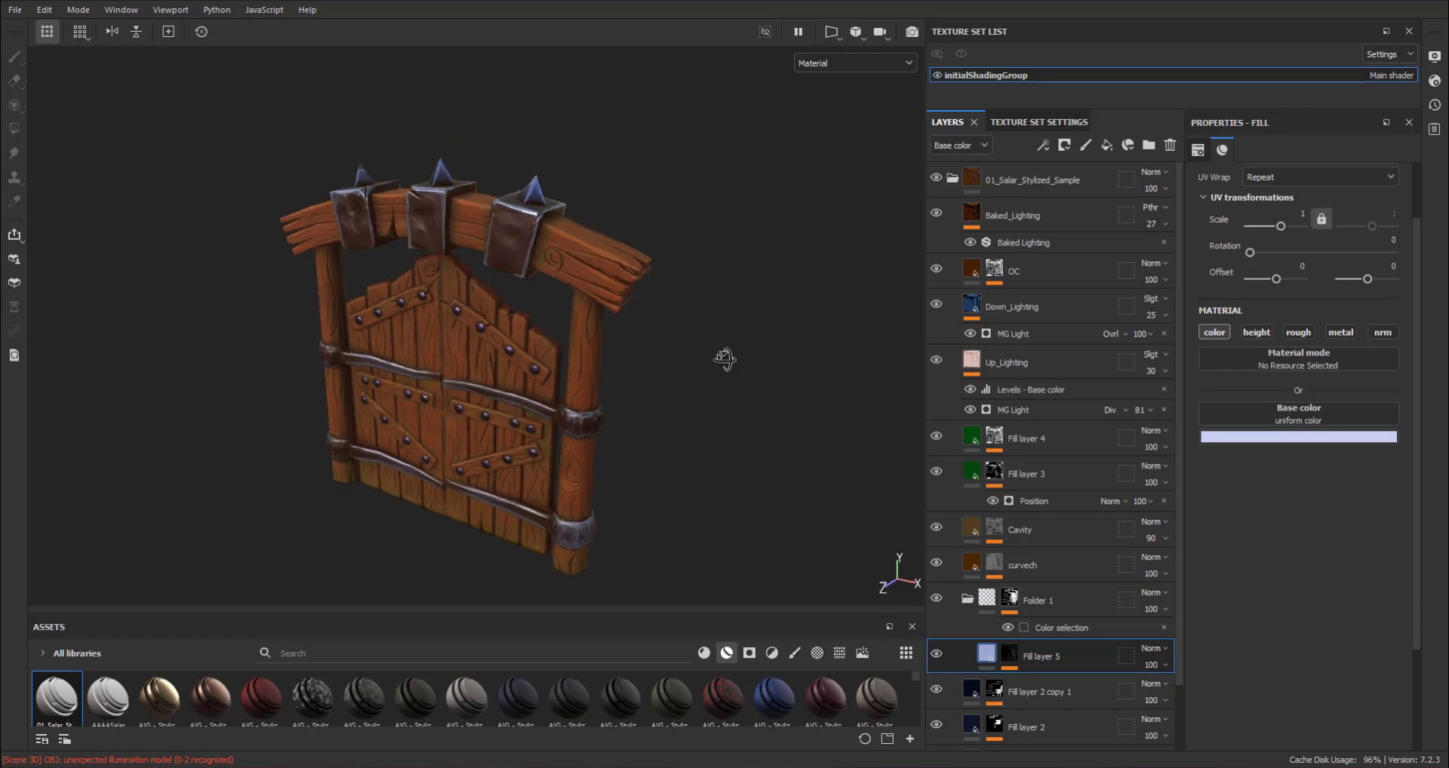
alt+right_drag(798, 383, 635, 341)
alt+drag(636, 341, 652, 359)
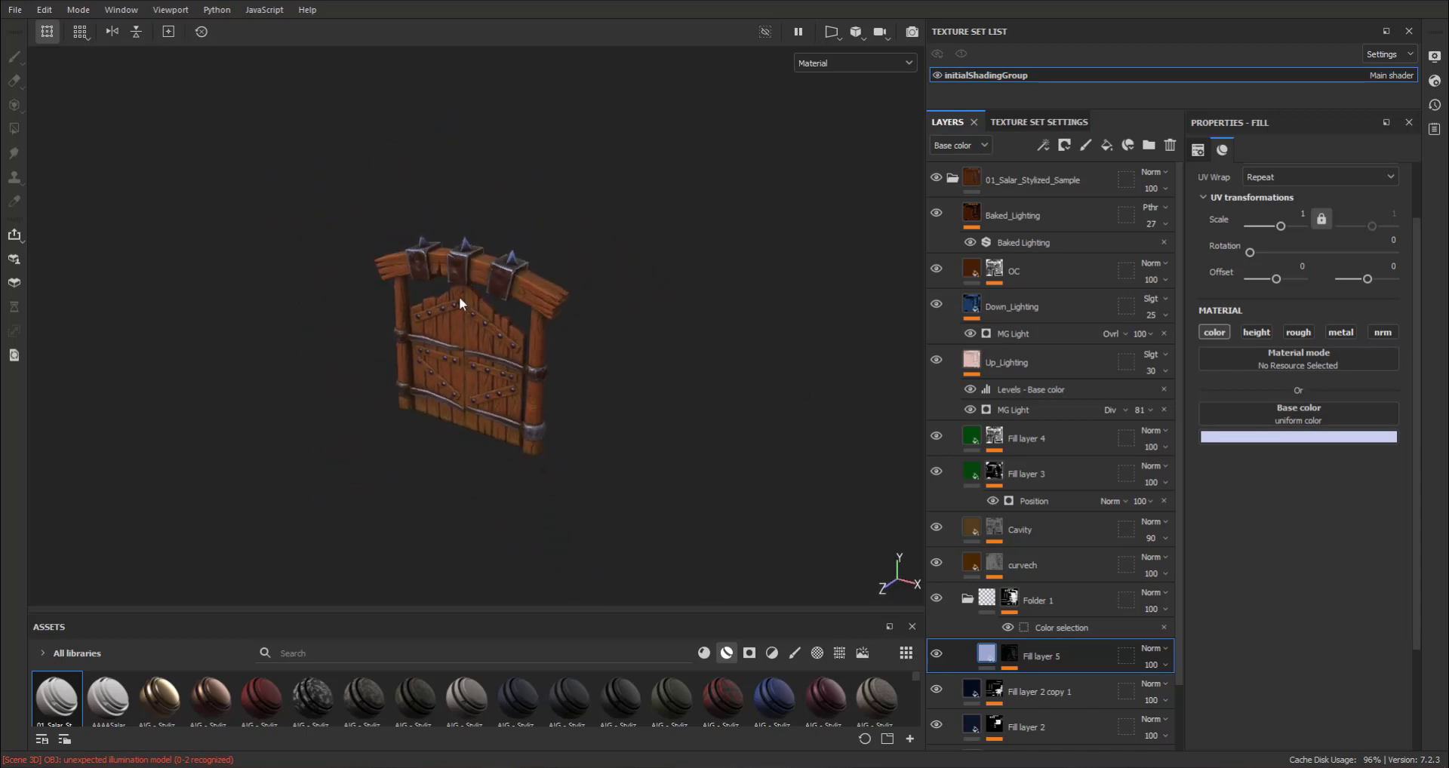
alt+right_drag(459, 297, 682, 339)
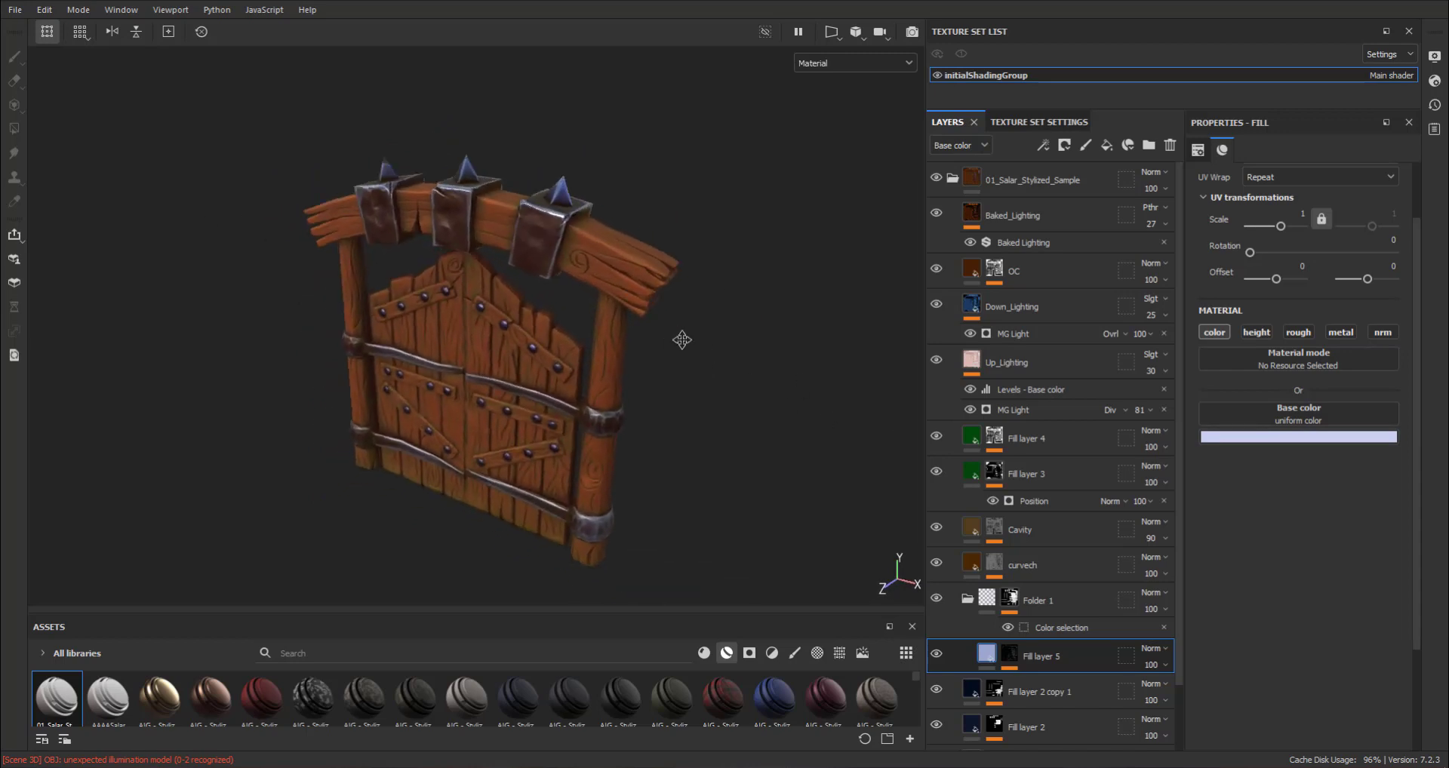
alt+drag(682, 339, 772, 400)
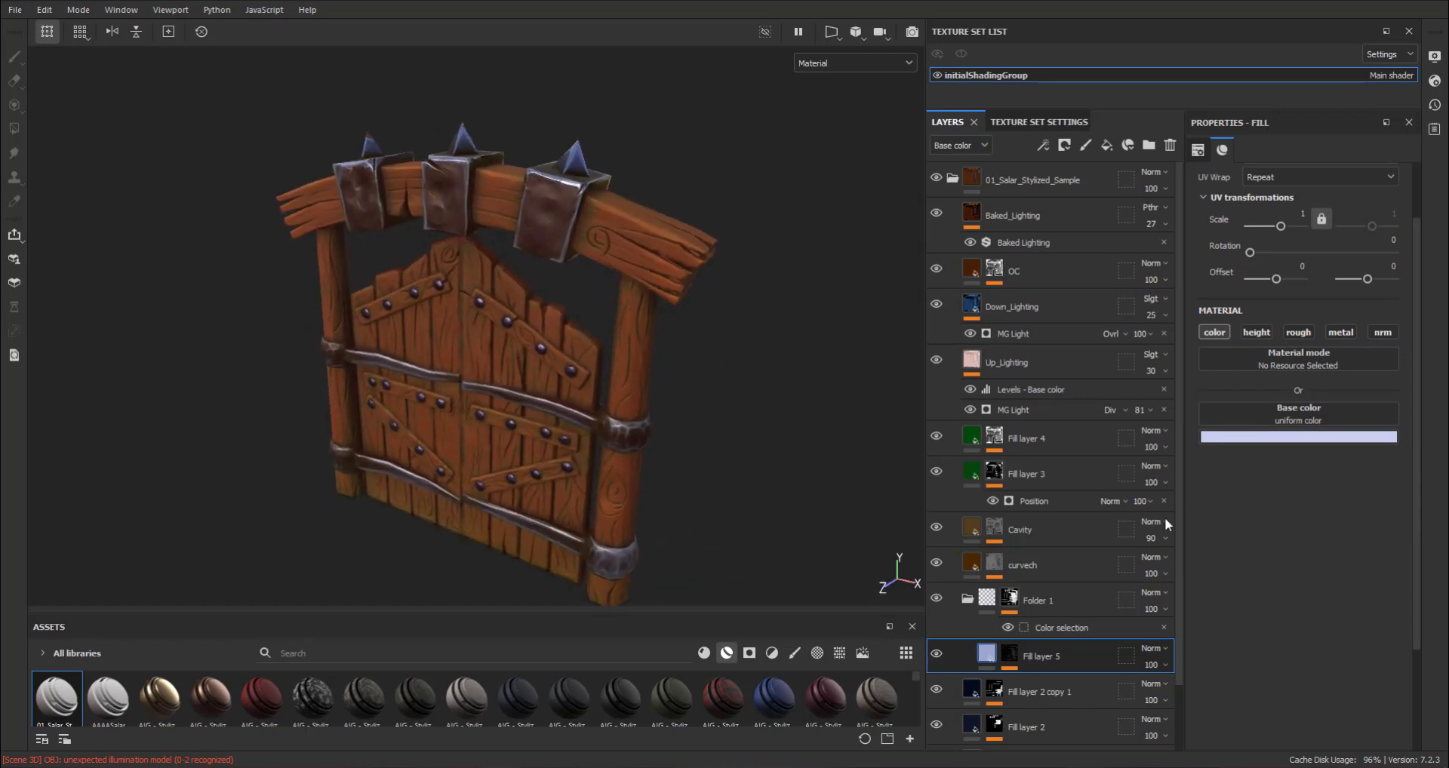
Step: Darken the lavender base colour and check the gate from several angles and lighting directions
click(1278, 440)
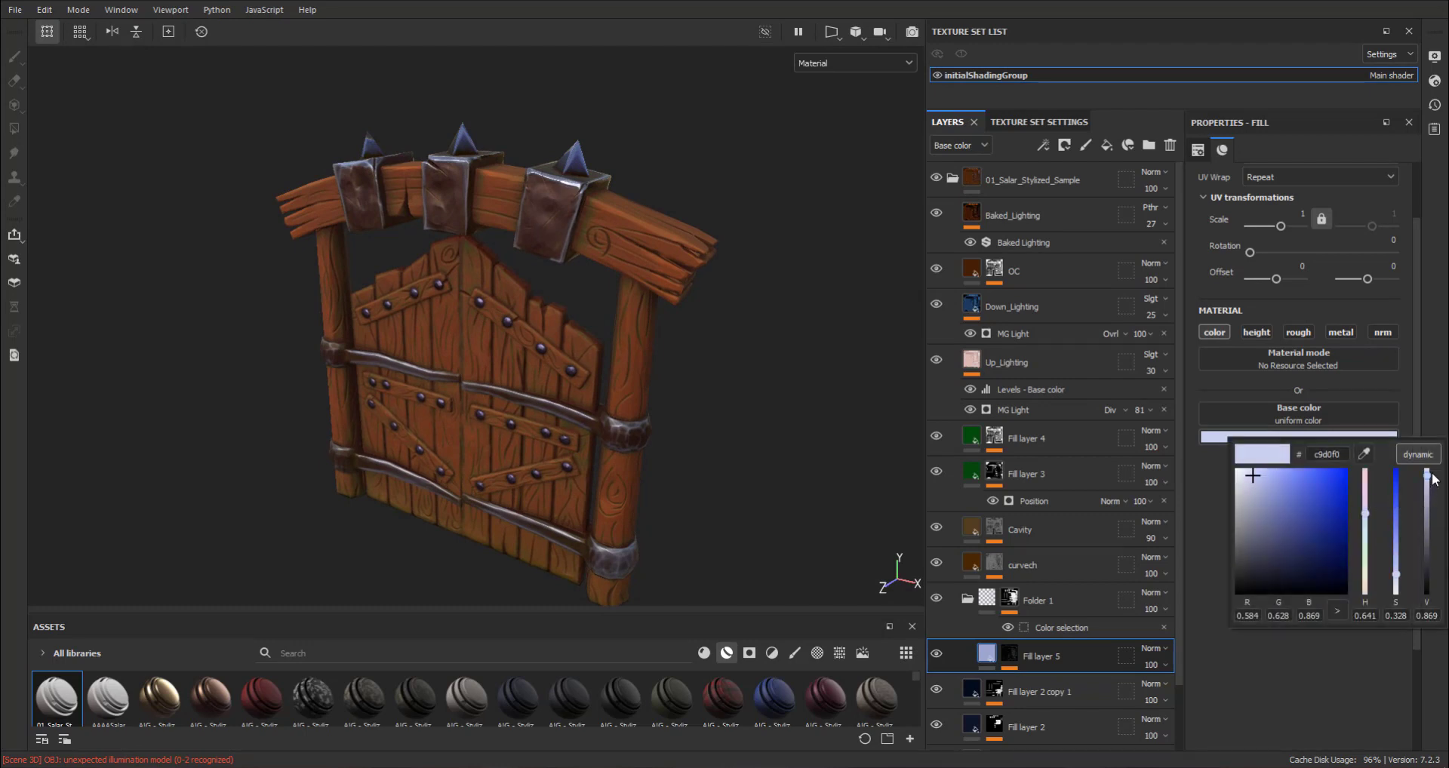
mouse_move(1427, 475)
mouse_down()
mouse_move(1427, 503)
mouse_move(1445, 508)
mouse_up()
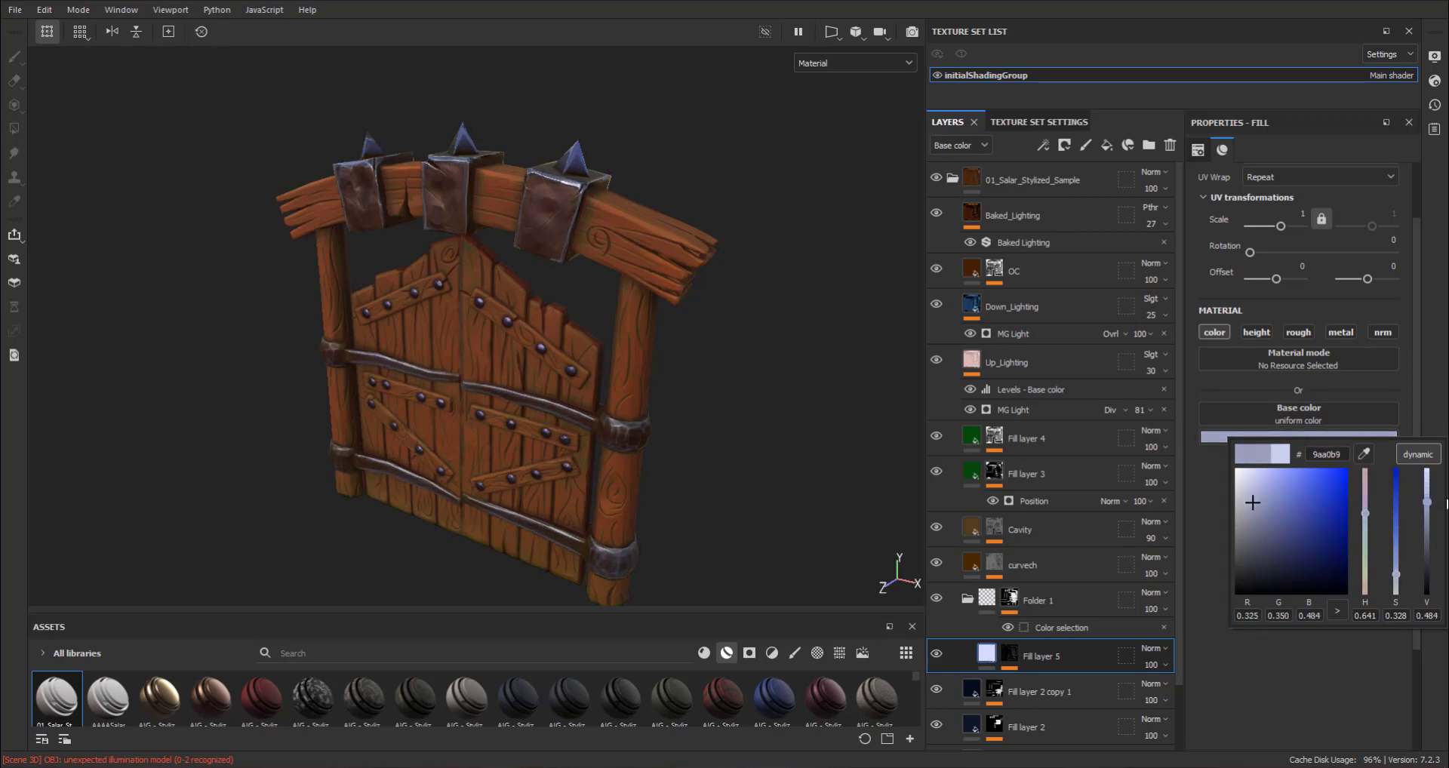
scroll(453, 340, down, 3)
alt+drag(385, 275, 498, 305)
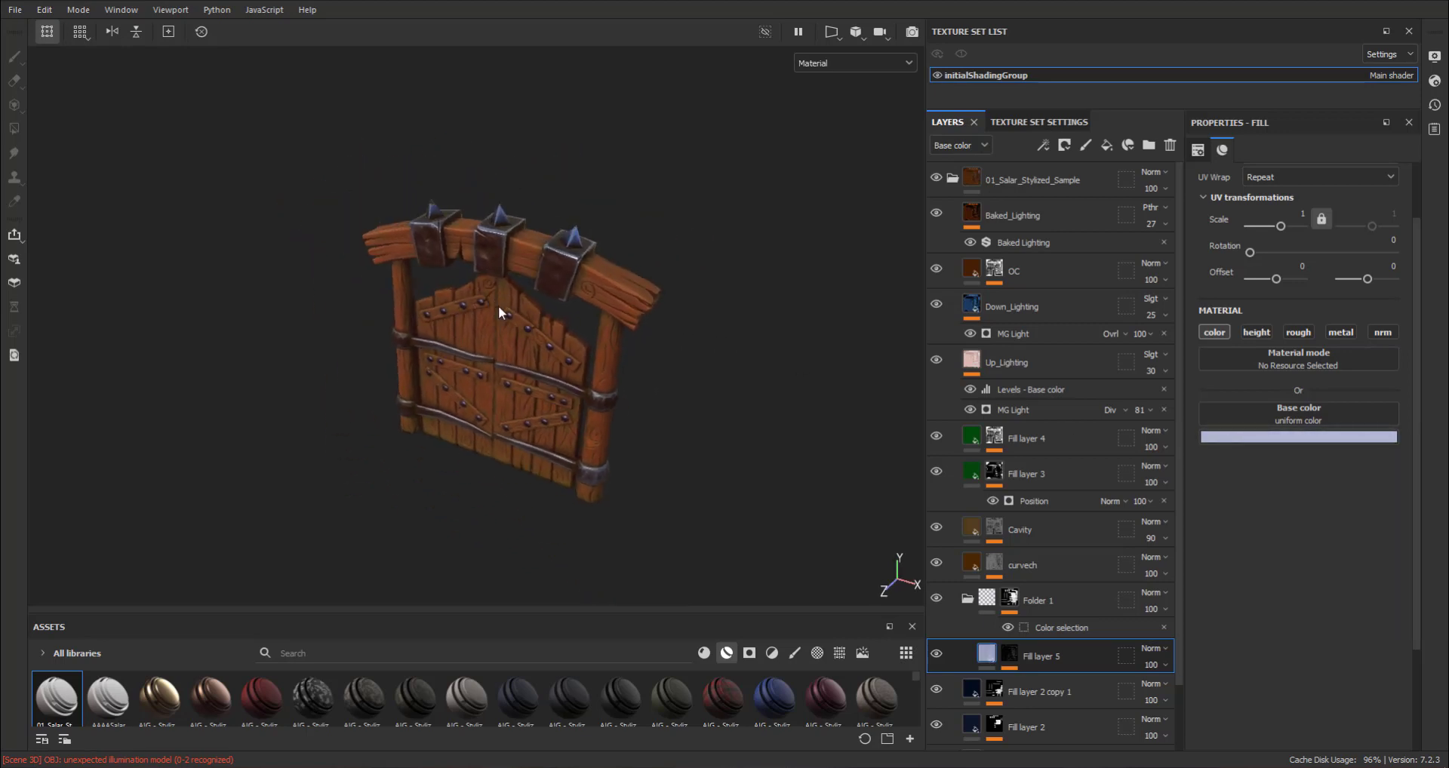
scroll(498, 305, up, 3)
alt+drag(753, 371, 735, 330)
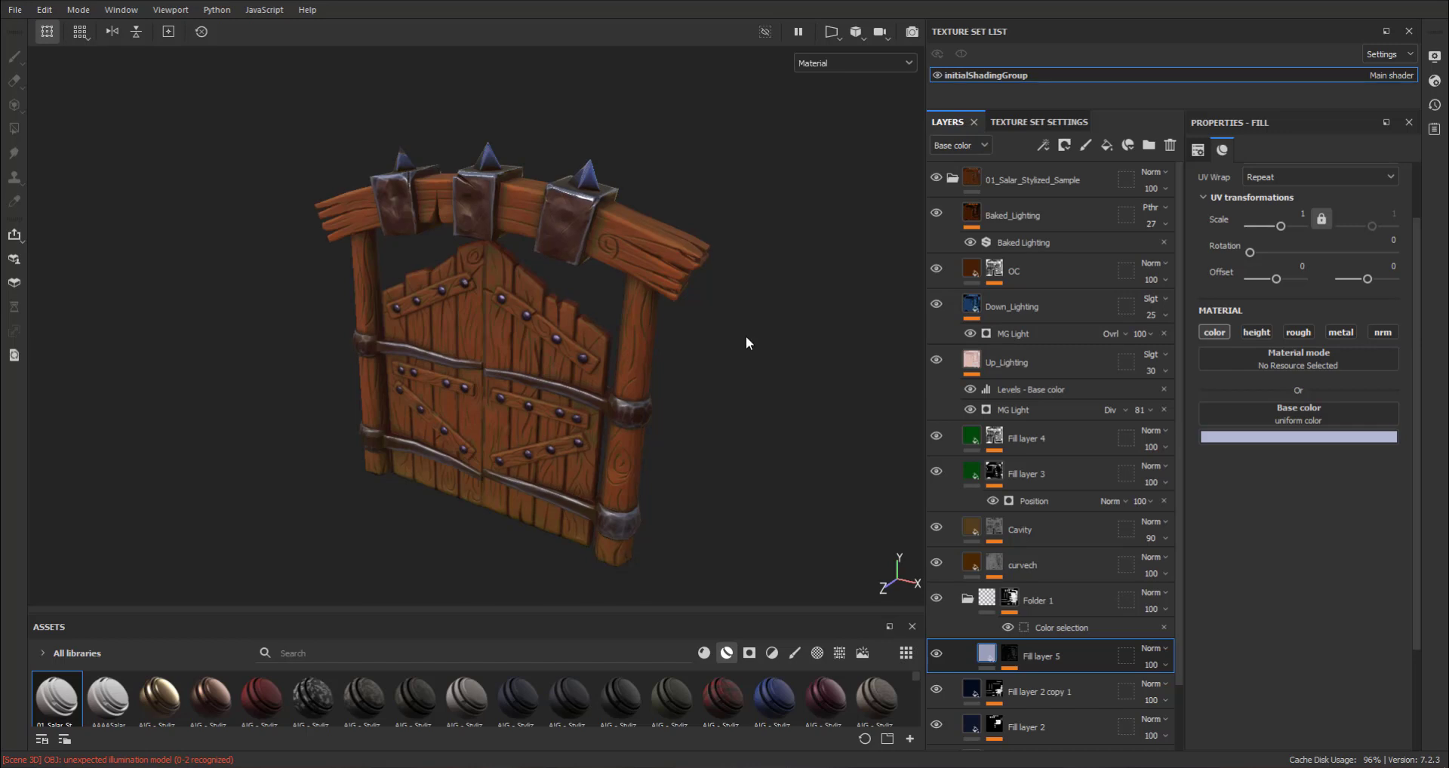
mouse_move(725, 339)
alt+mouse_down()
mouse_move(430, 272)
mouse_move(1132, 285)
mouse_move(1064, 263)
alt+mouse_up()
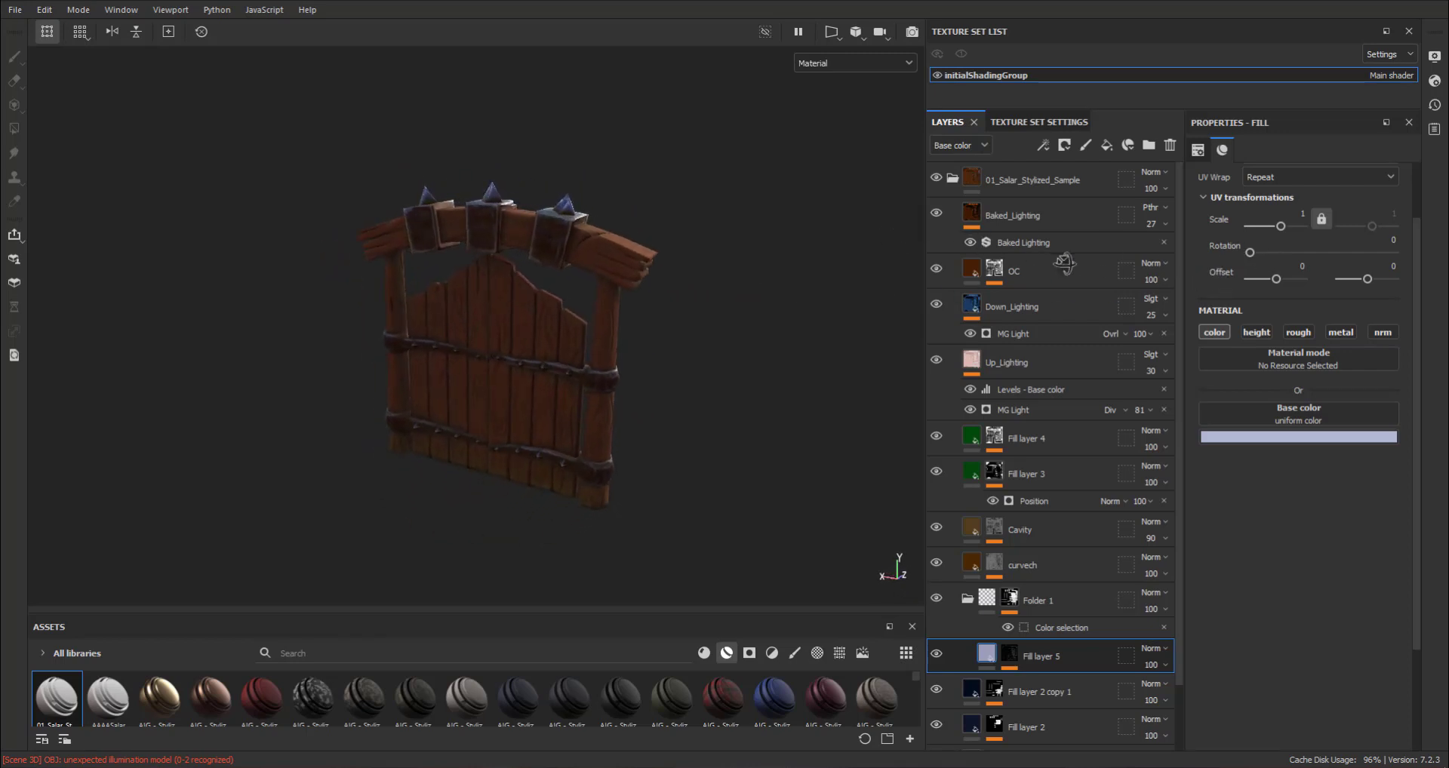
shift+right_drag(718, 253, 709, 259)
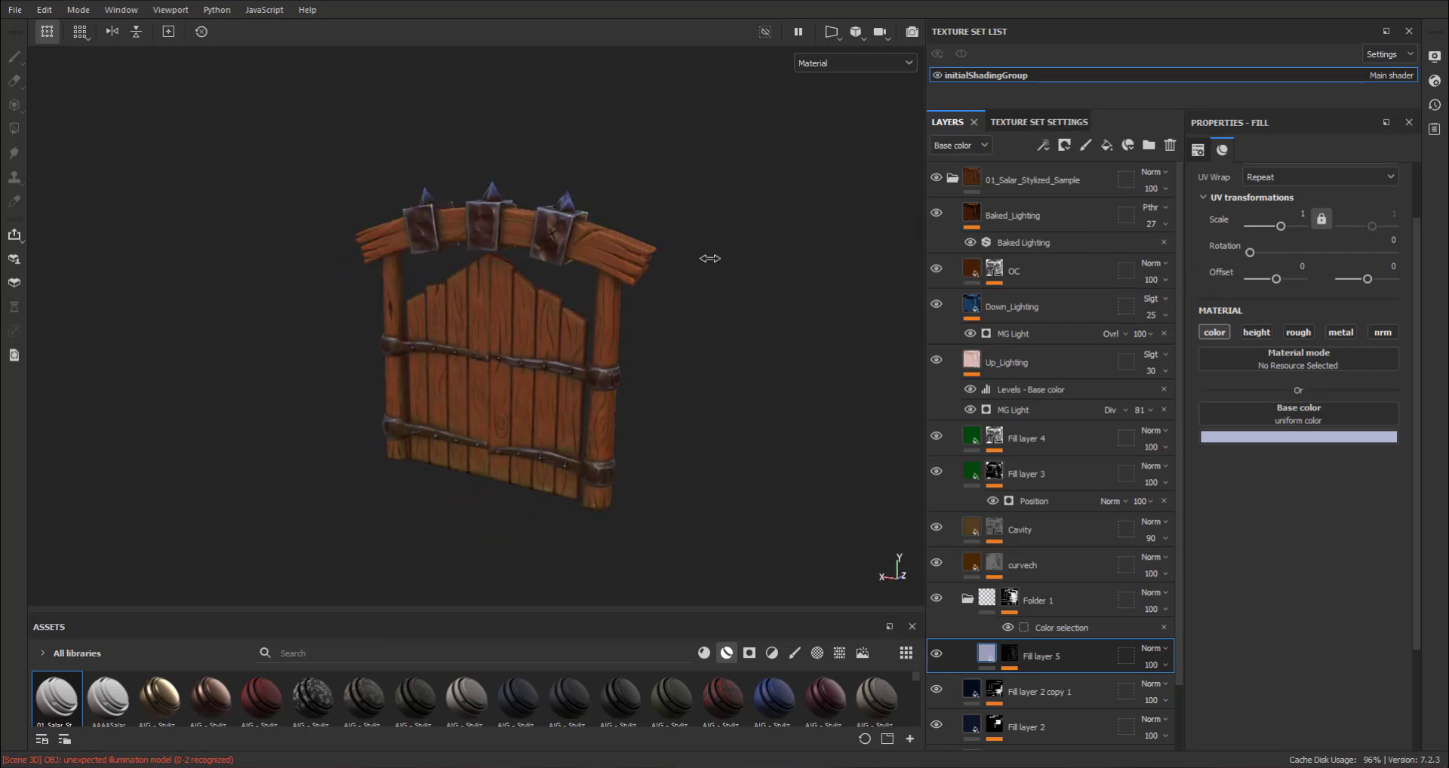
mouse_move(323, 264)
alt+mouse_down()
mouse_move(716, 302)
mouse_move(202, 317)
mouse_move(592, 236)
mouse_move(226, 188)
mouse_move(215, 262)
mouse_move(737, 365)
mouse_move(582, 291)
mouse_move(601, 282)
mouse_move(689, 313)
mouse_move(596, 299)
mouse_move(714, 338)
mouse_move(675, 322)
alt+mouse_up()
scroll(215, 262, up, 5)
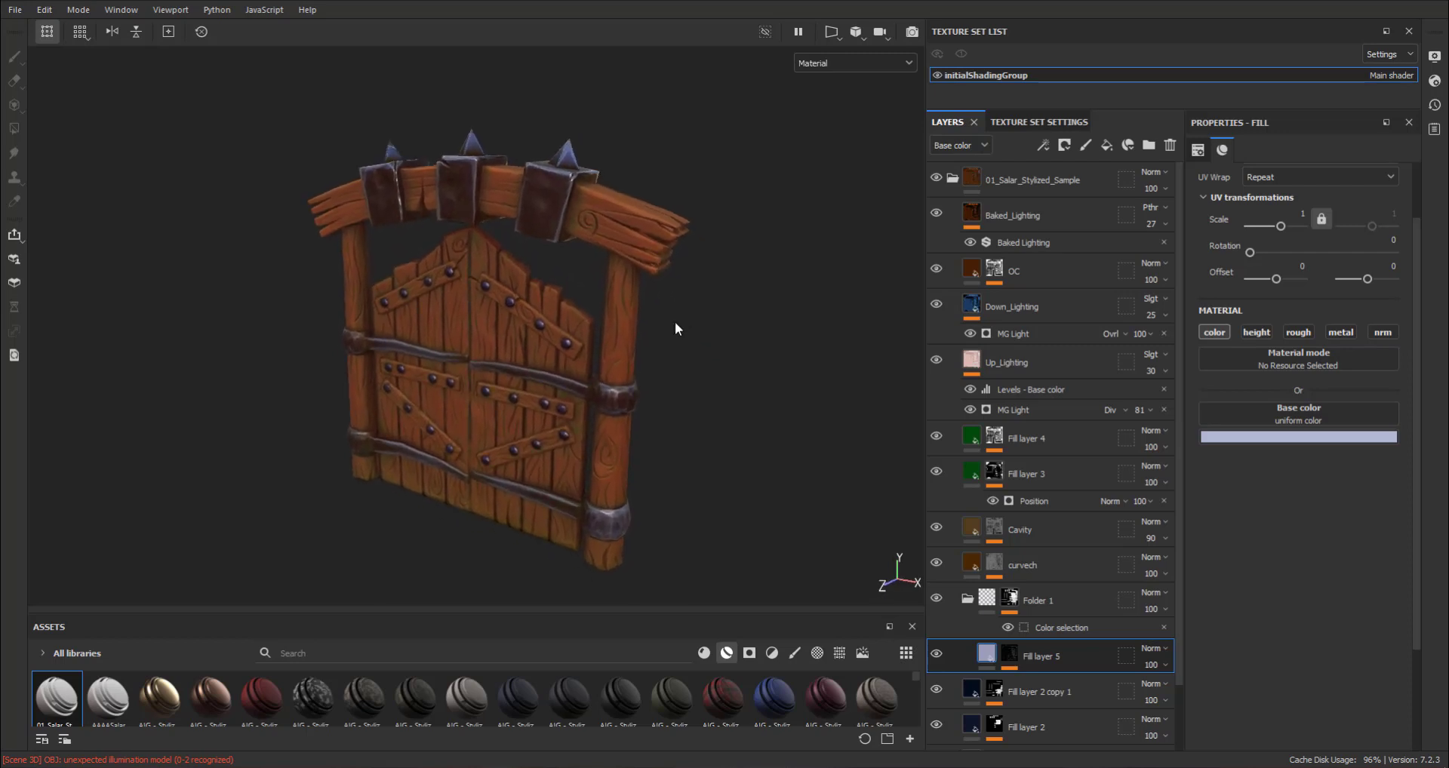
Step: Change Fill layer 3's base colour from green to a deep red
click(1067, 481)
click(975, 475)
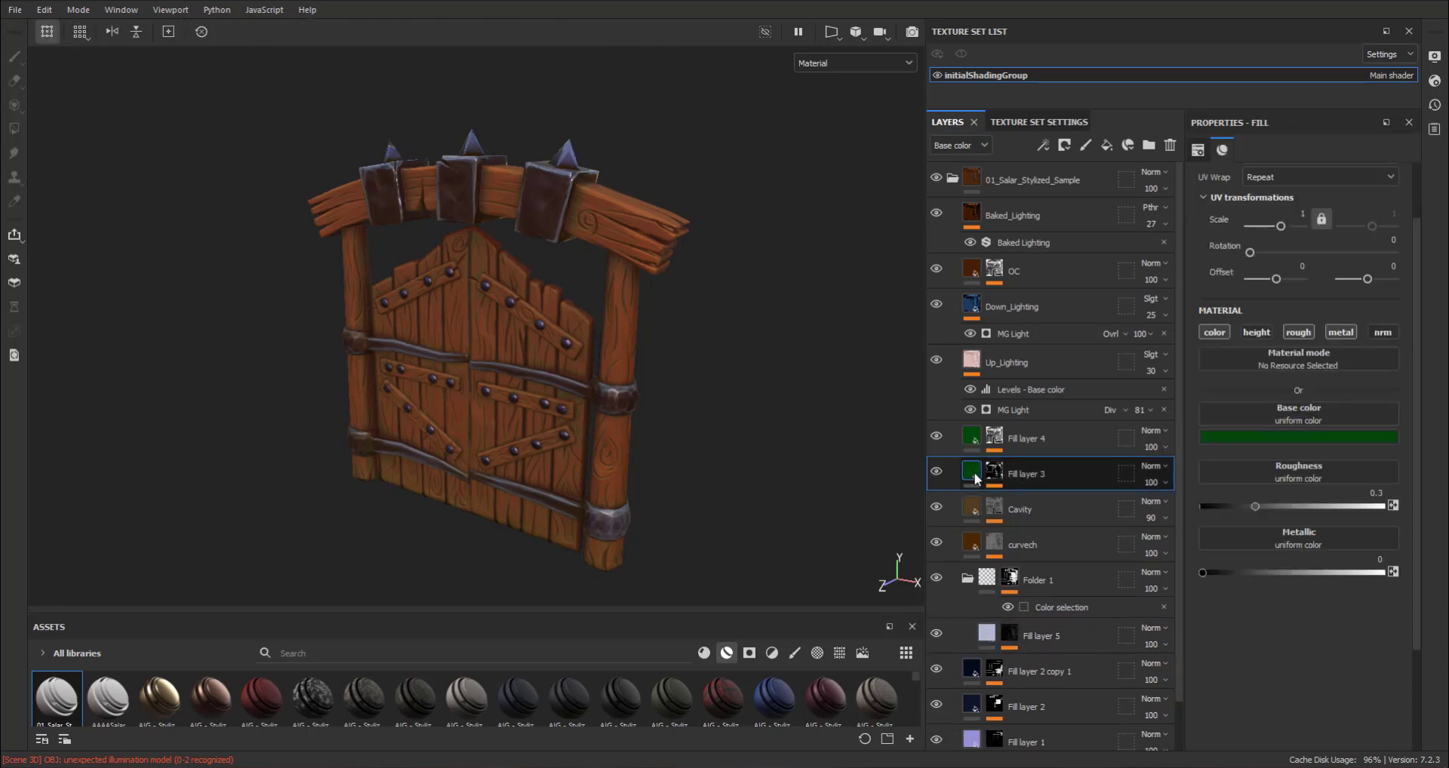
click(1247, 441)
mouse_move(1365, 530)
mouse_down()
mouse_move(1373, 517)
mouse_move(1375, 605)
mouse_up()
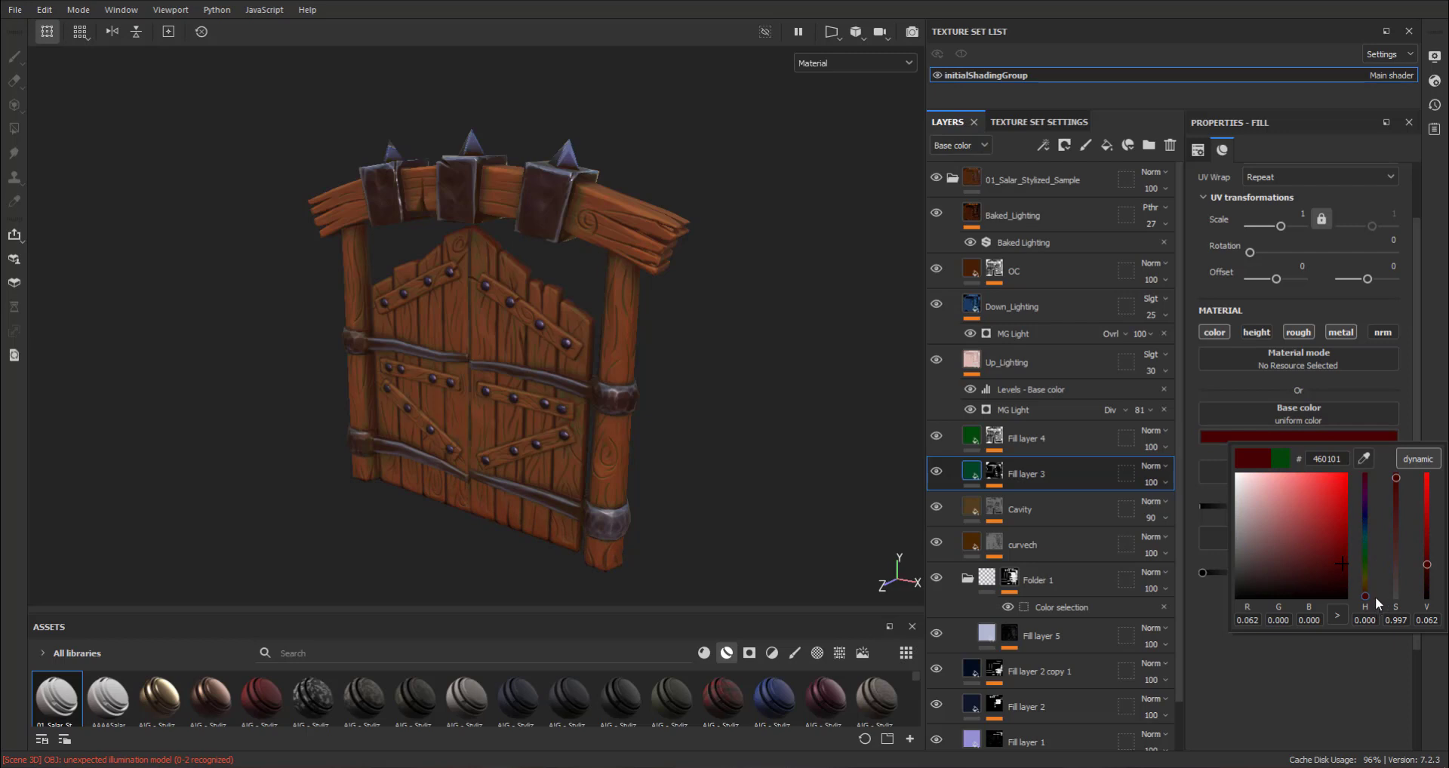
mouse_move(1343, 562)
mouse_down()
mouse_move(1349, 596)
mouse_move(1340, 568)
mouse_up()
Step: Try Overlay and other blend modes on Fill layer 3, landing on Light
click(1161, 464)
click(1161, 464)
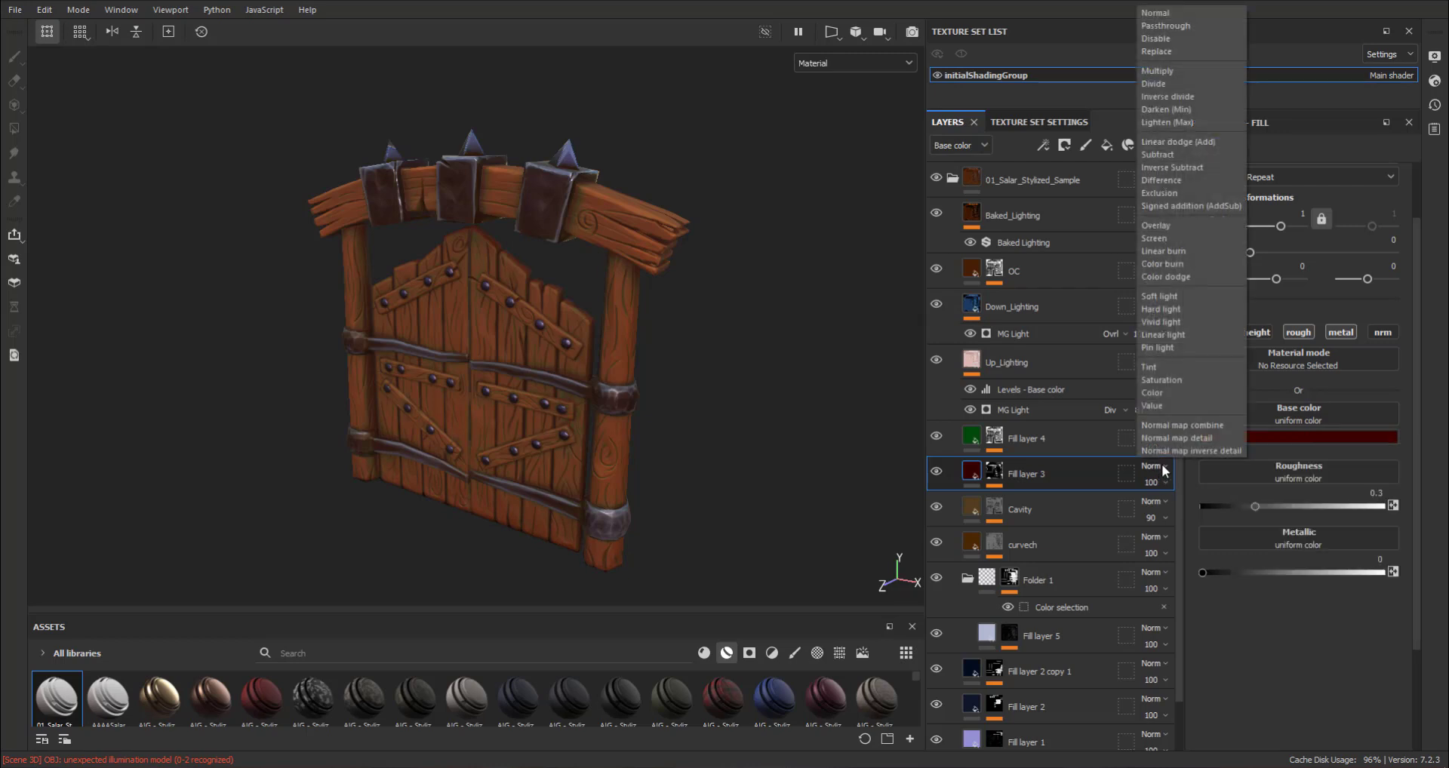
click(1202, 225)
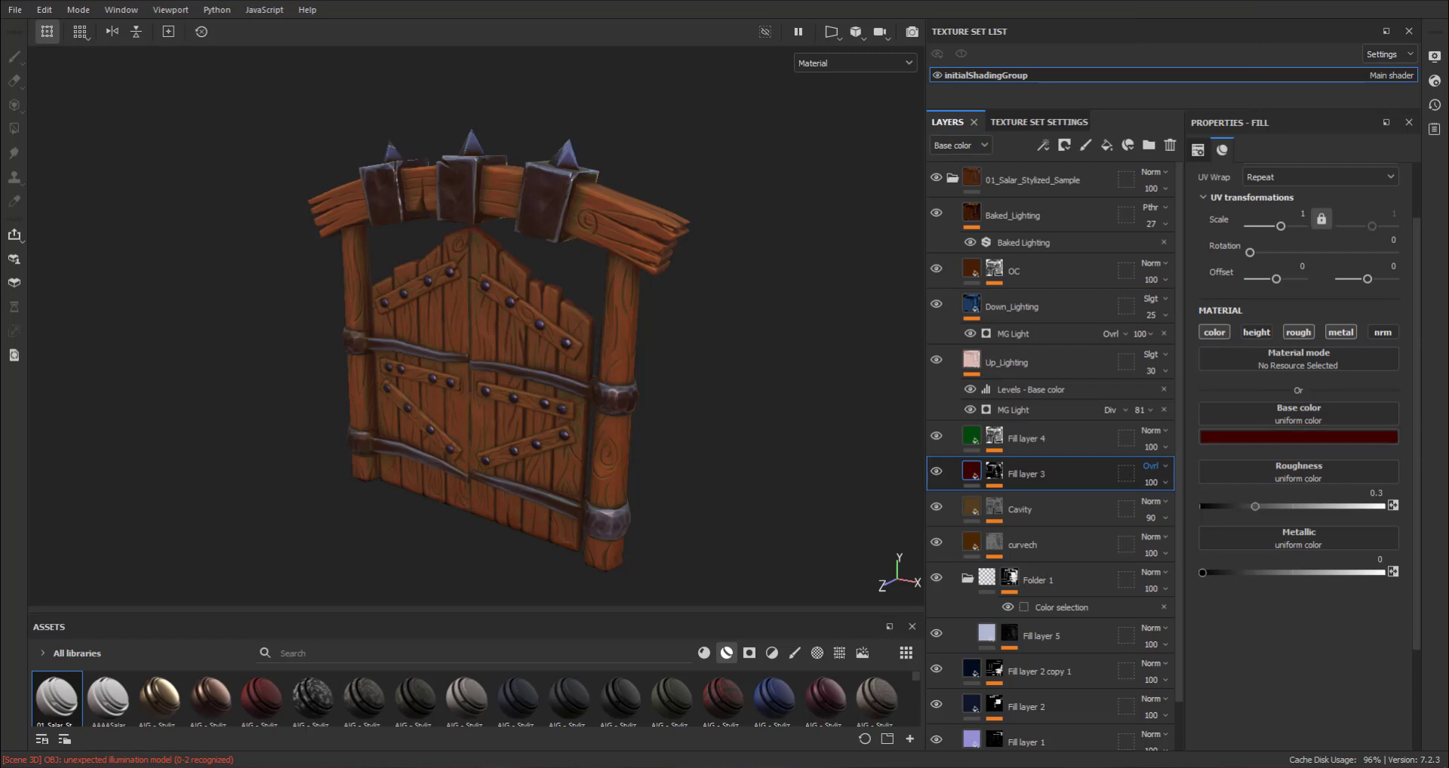
scroll(1151, 466, up, 3)
scroll(1151, 466, down, 2)
scroll(1151, 465, up, 2)
scroll(1151, 466, up, 2)
scroll(1151, 466, down, 3)
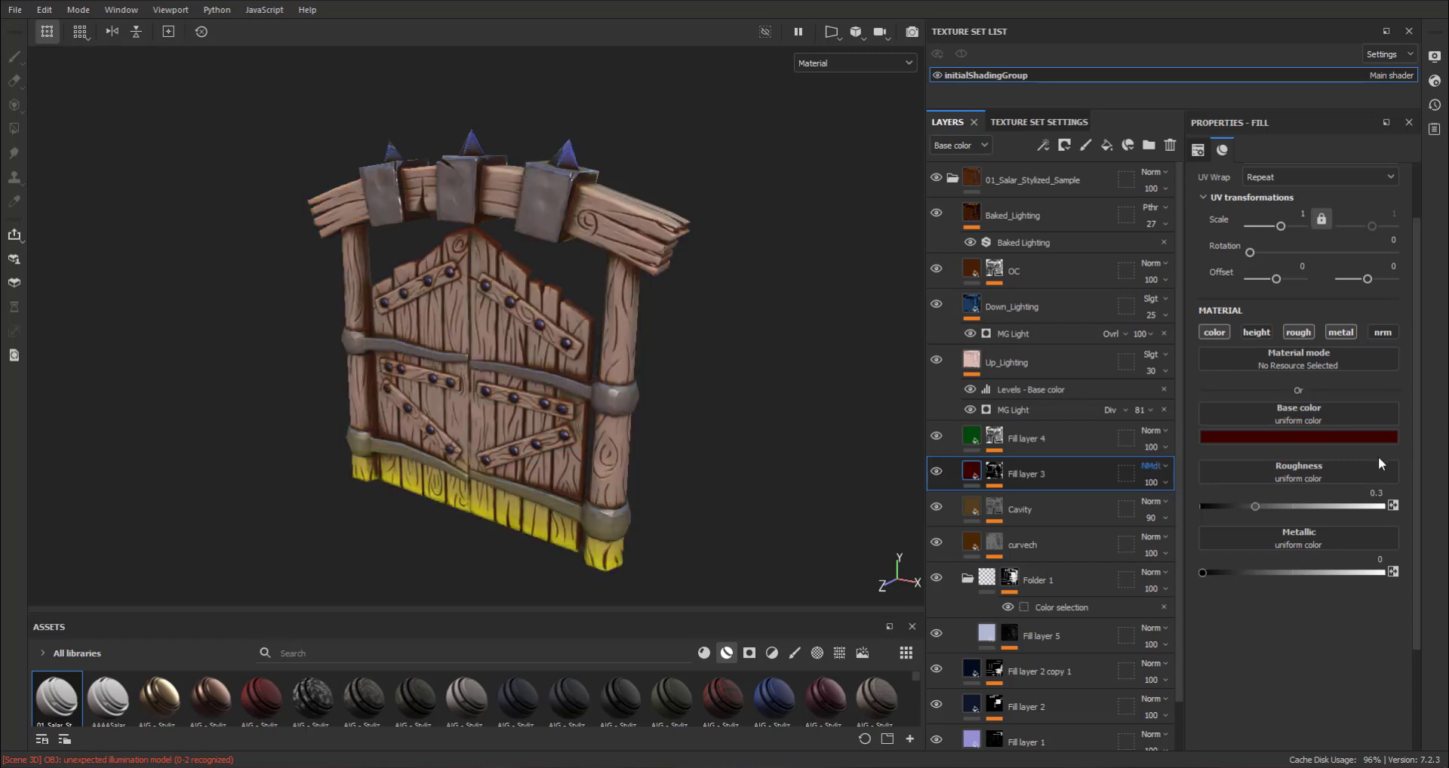
key(Down)
key(Down)
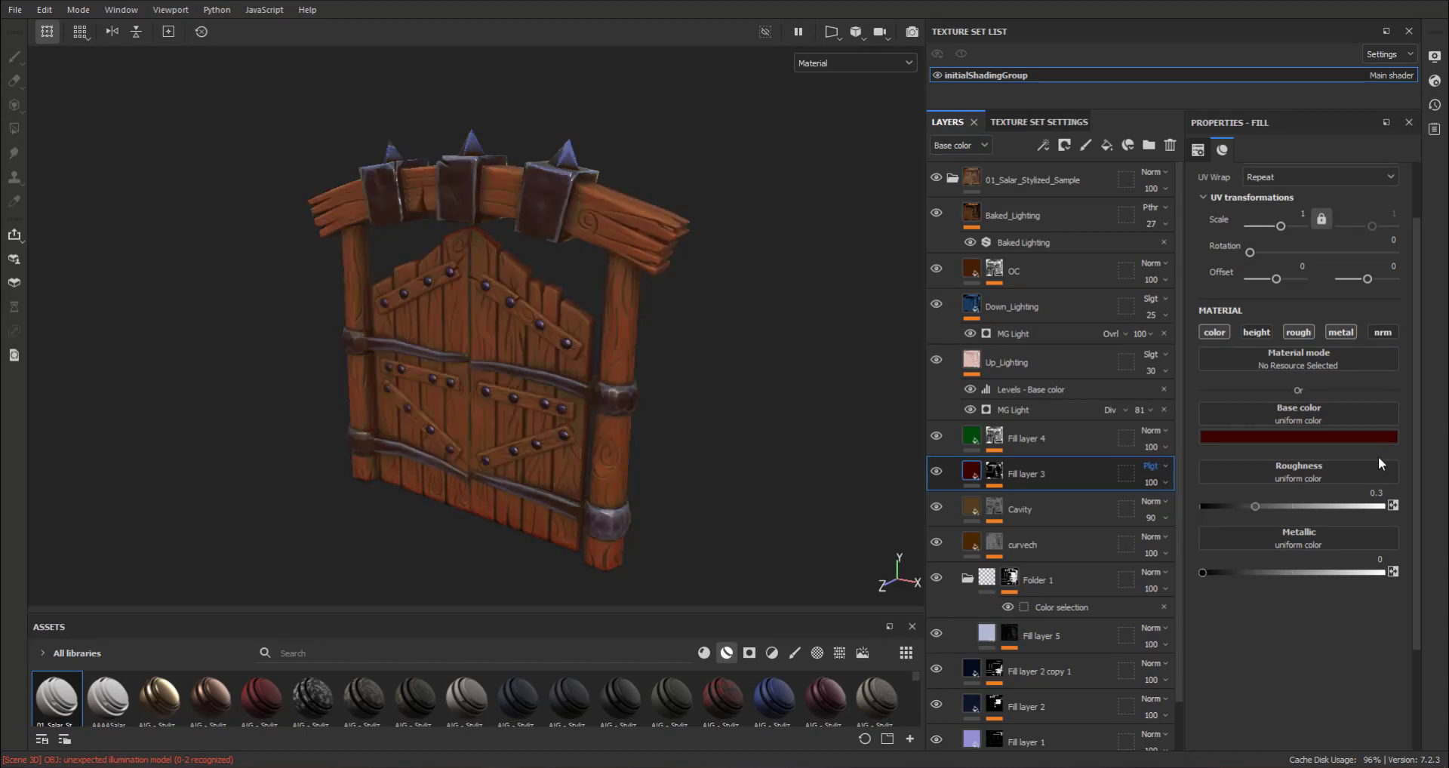
click(1156, 464)
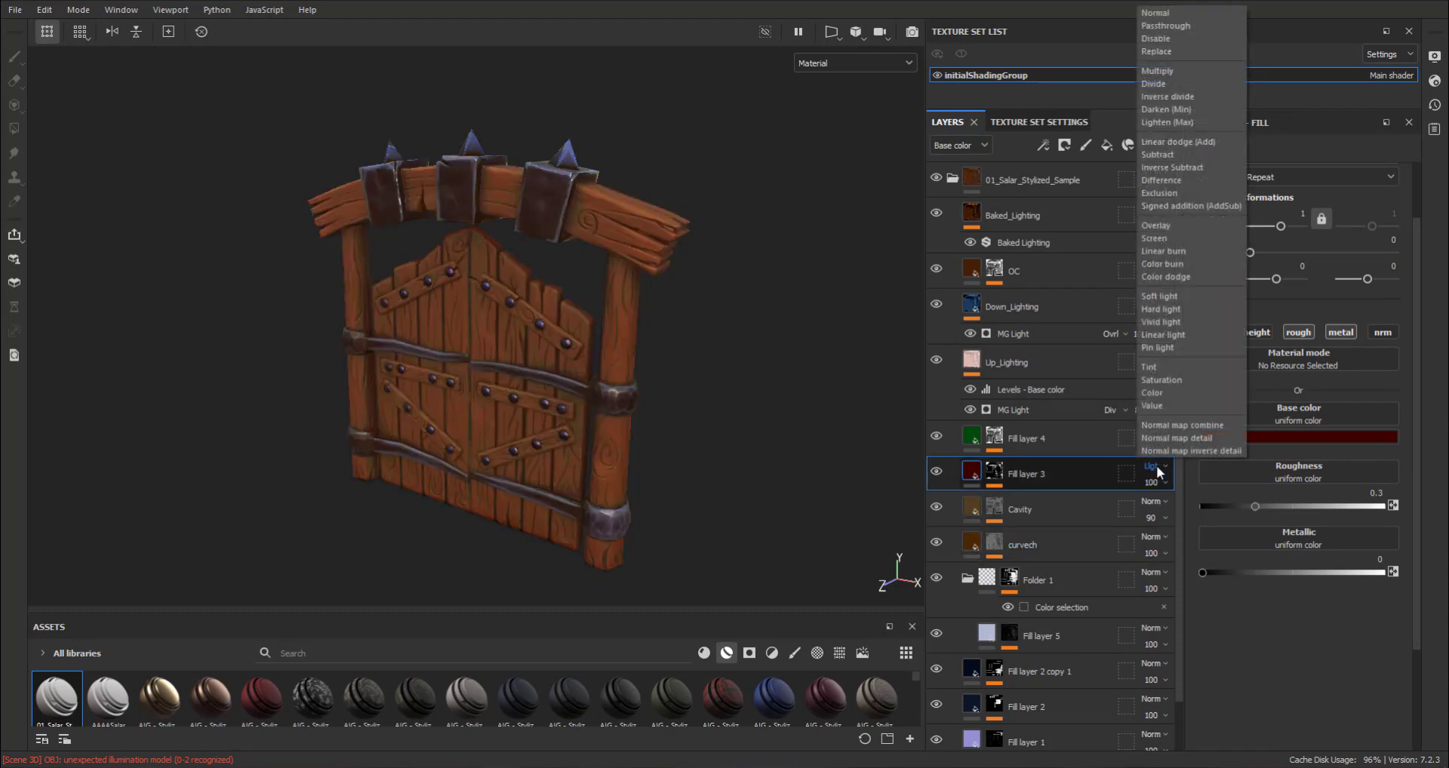
click(1158, 465)
Step: Return Fill layer 3 to Normal blend mode with a slightly darkened dark green base colour
click(1296, 436)
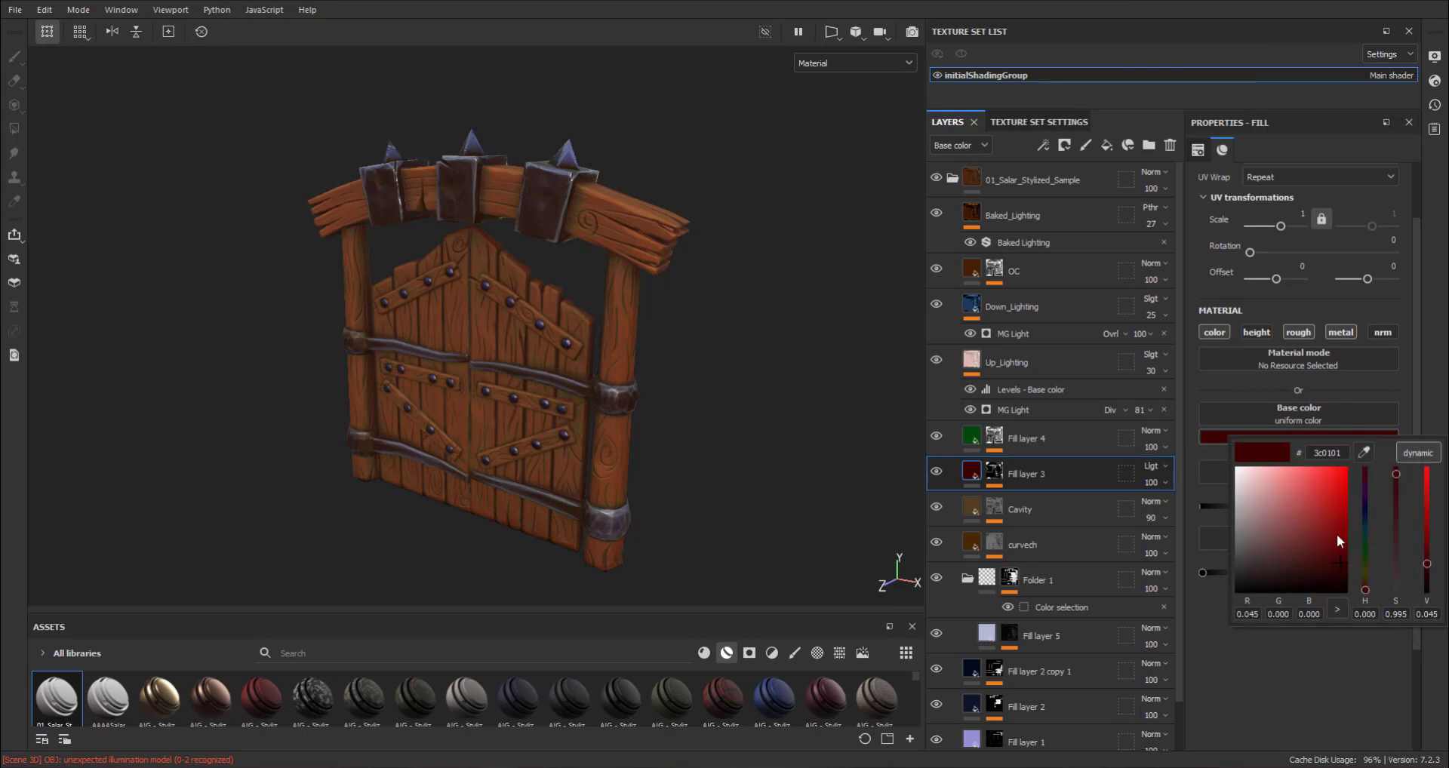
drag(1337, 532, 1328, 588)
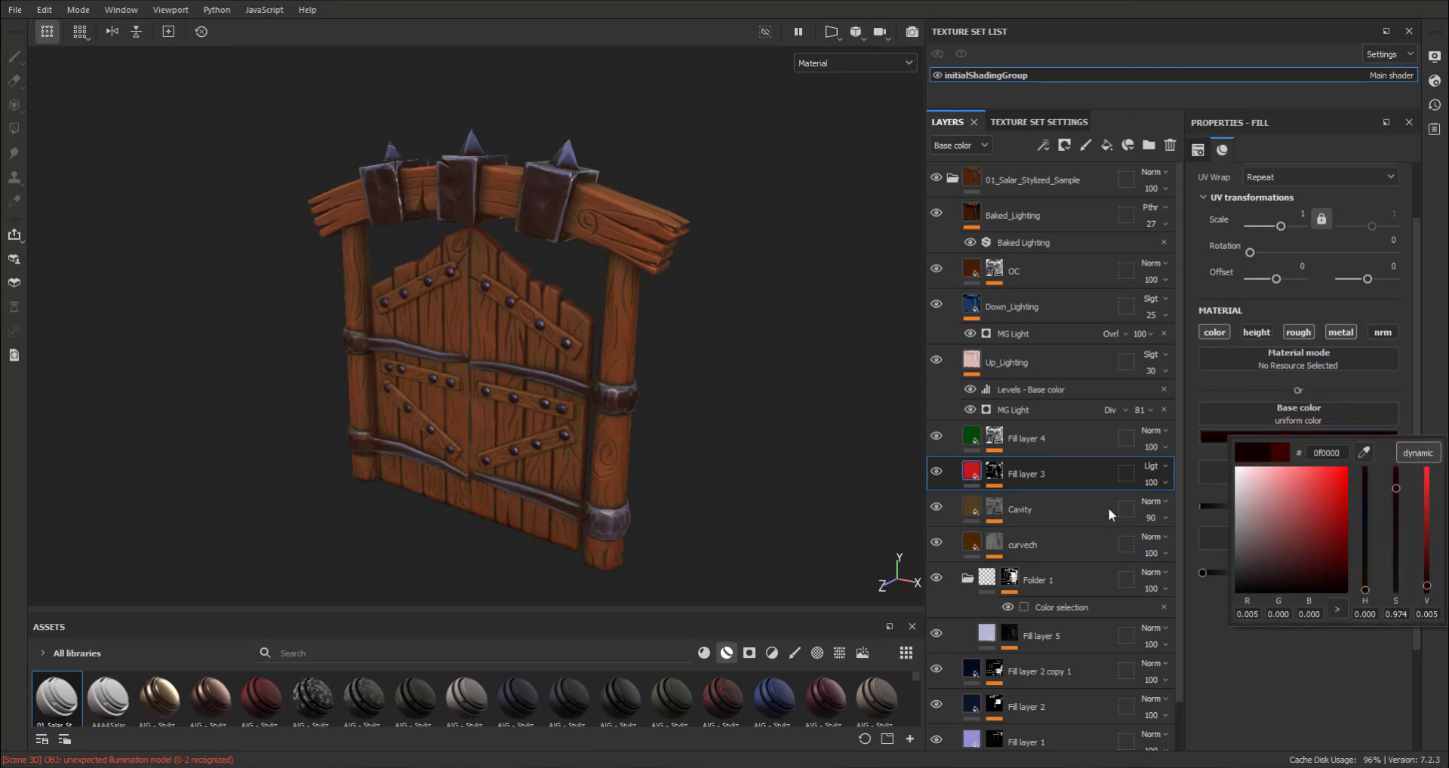
click(1163, 467)
click(1152, 12)
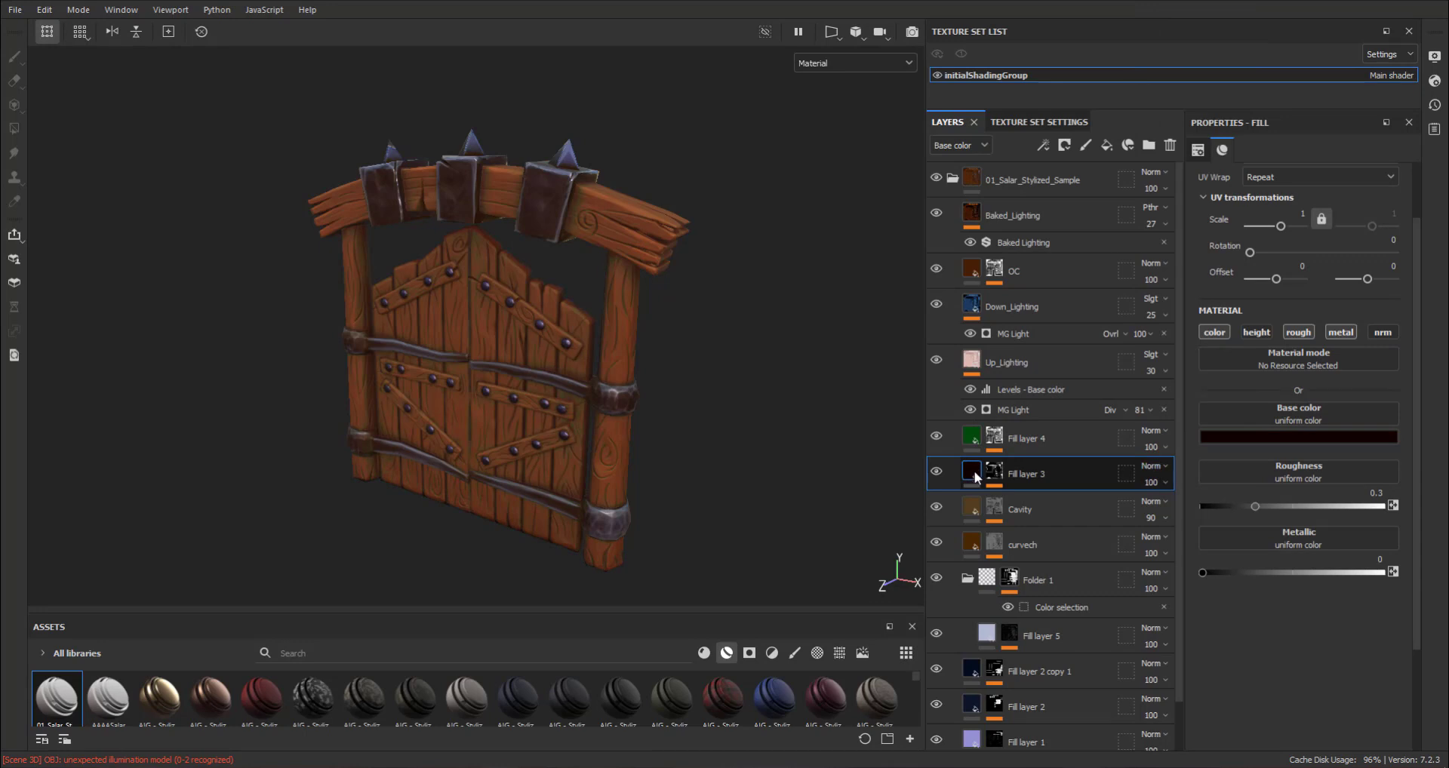
click(1297, 436)
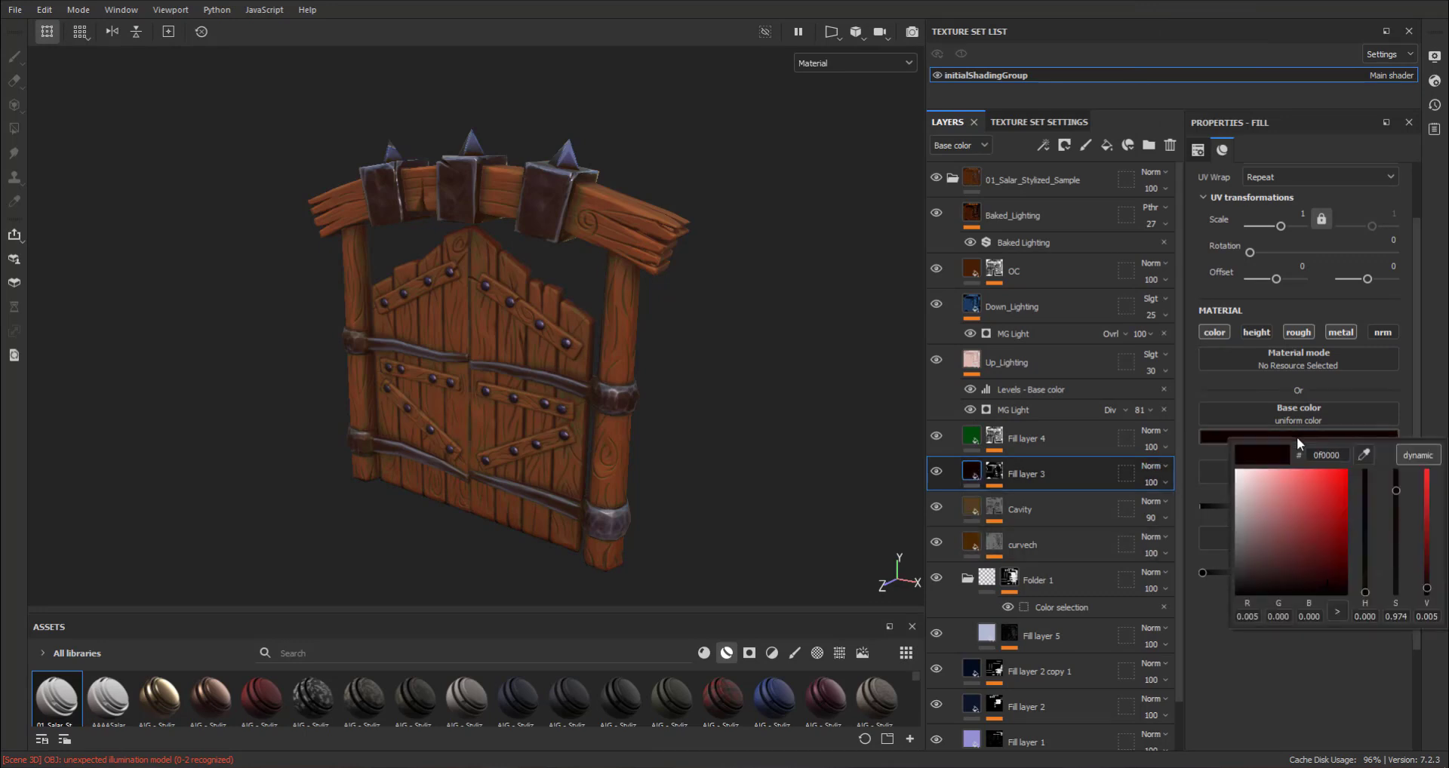
click(1366, 455)
click(972, 436)
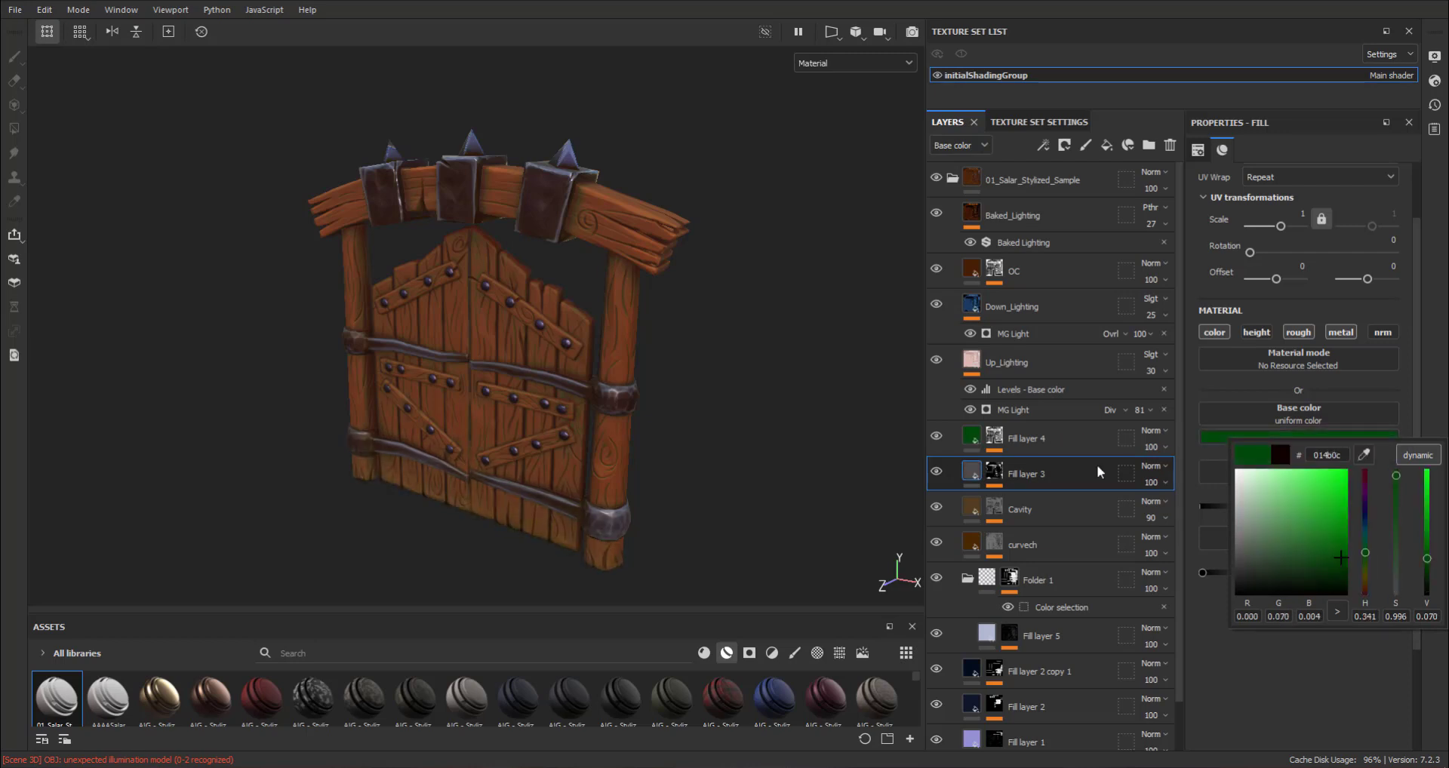
drag(1337, 558, 1341, 572)
Step: Set the Position generator's Brightness on Fill layer 3's mask to -0.13
click(1001, 469)
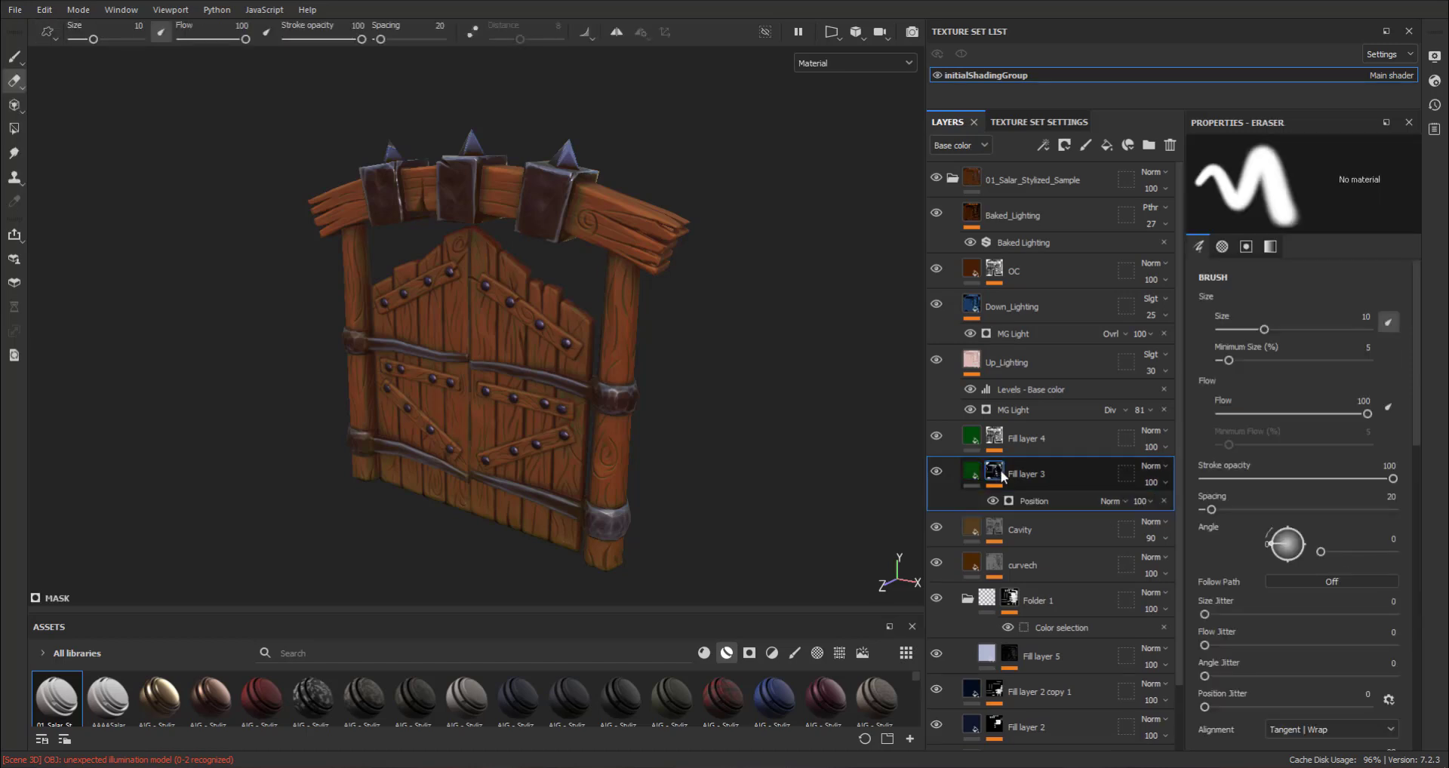
click(1069, 506)
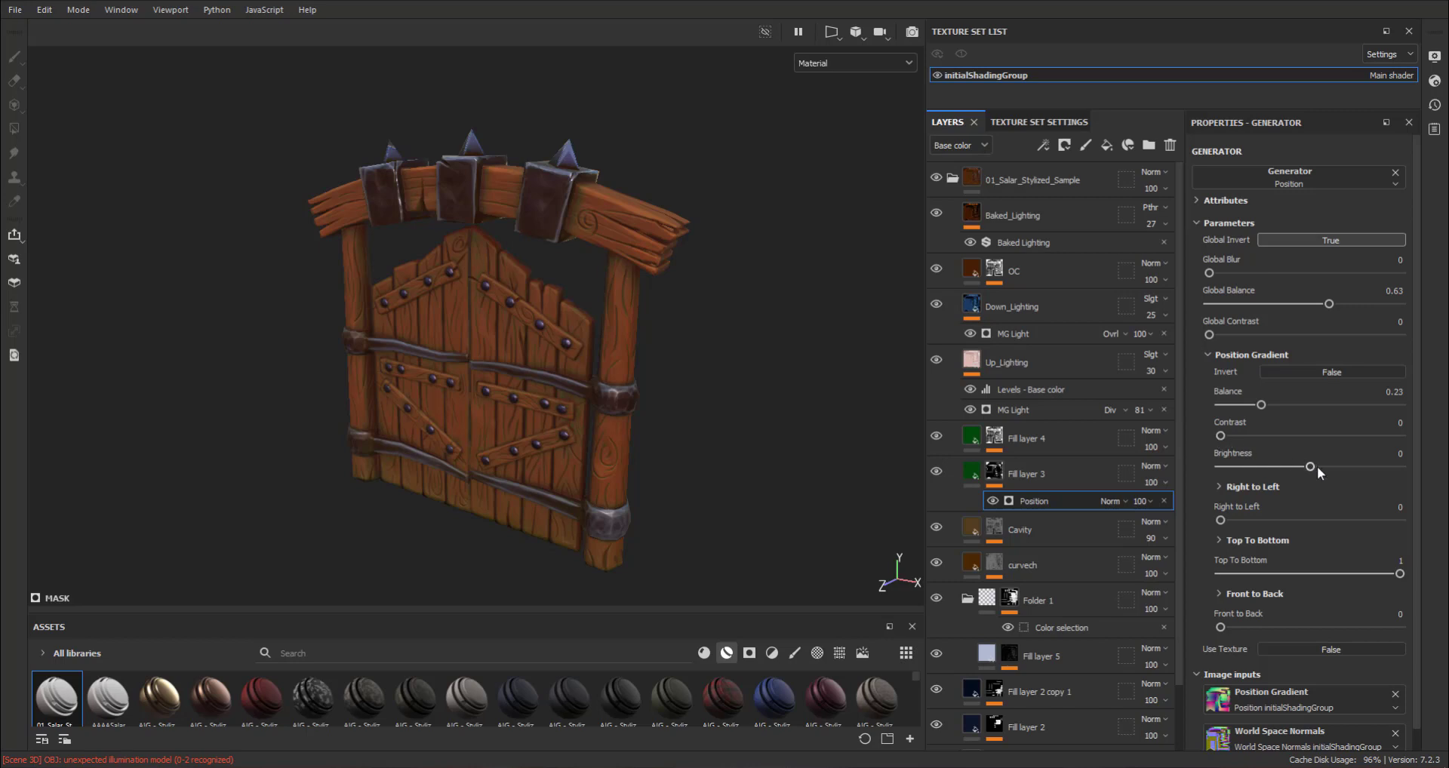
mouse_move(1308, 466)
mouse_down()
mouse_move(1347, 467)
mouse_move(1298, 469)
mouse_up()
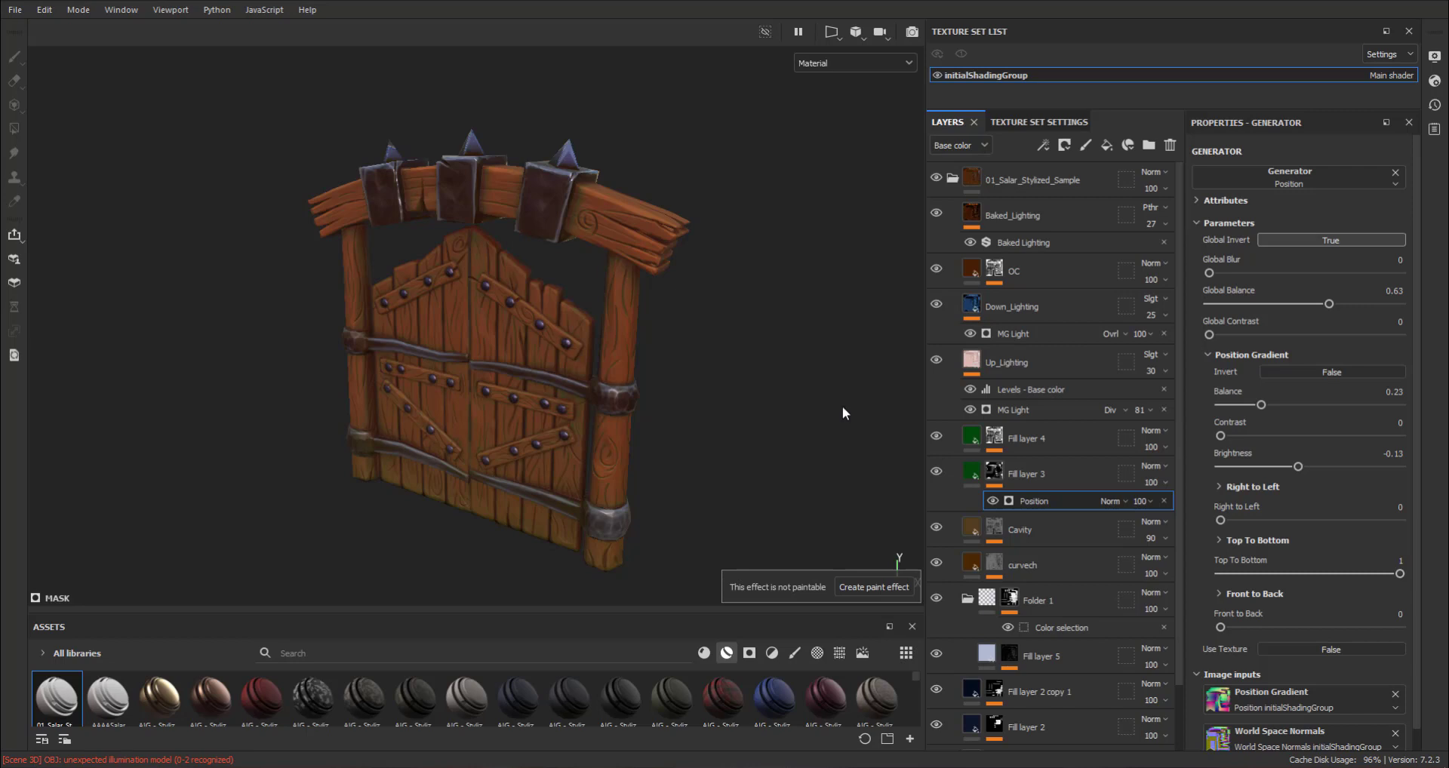
Step: Set the Baked Lighting sky colour to light blue 61befa and sun intensity to 7.52
click(1065, 306)
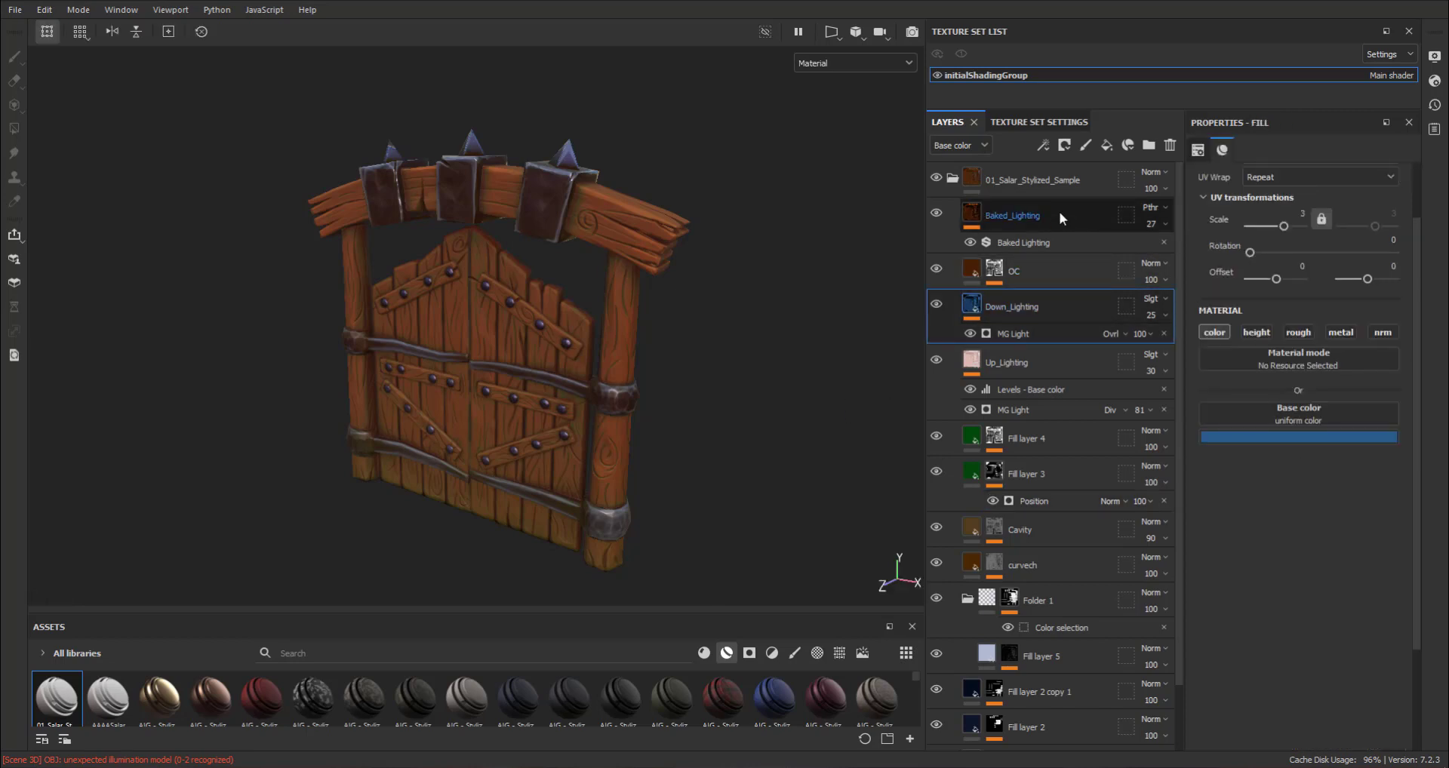
click(1060, 218)
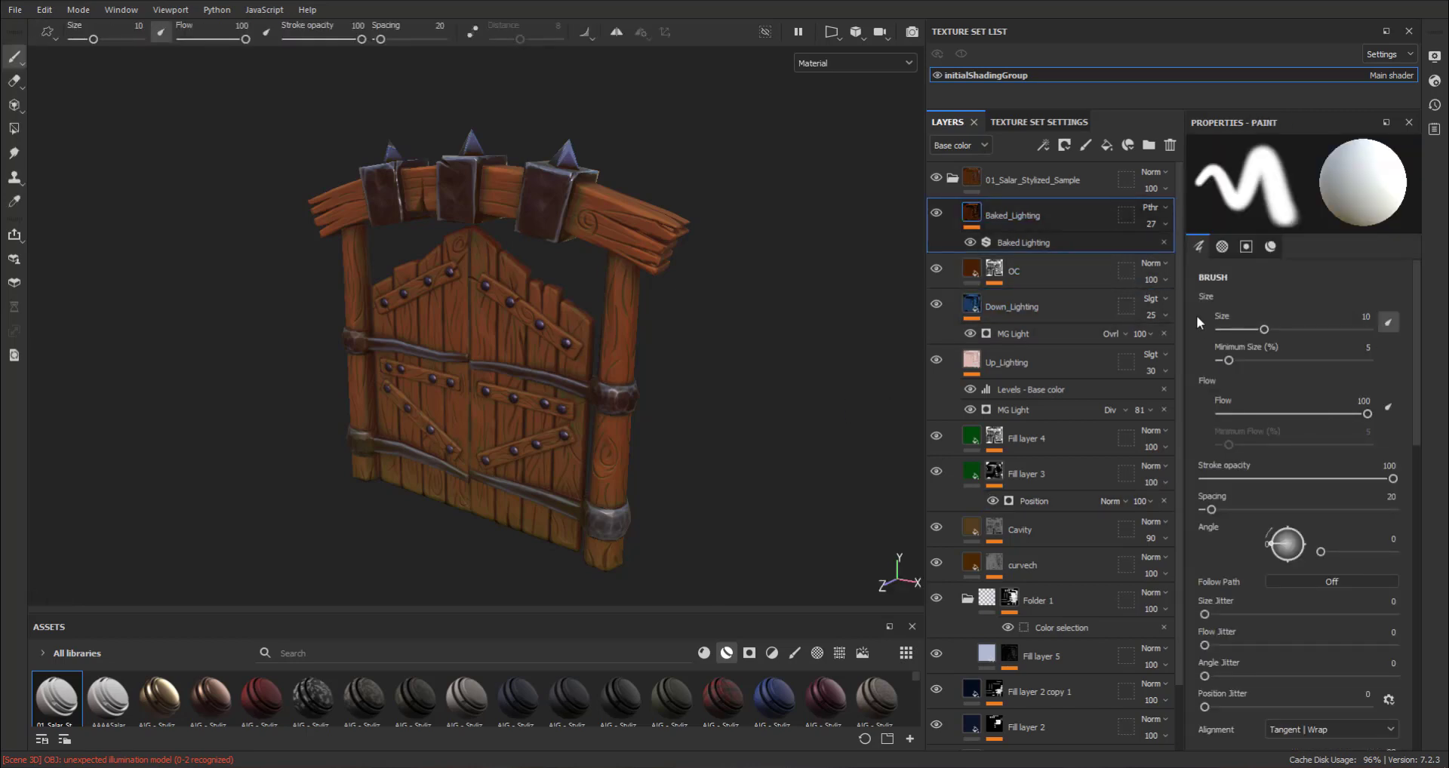
click(1036, 242)
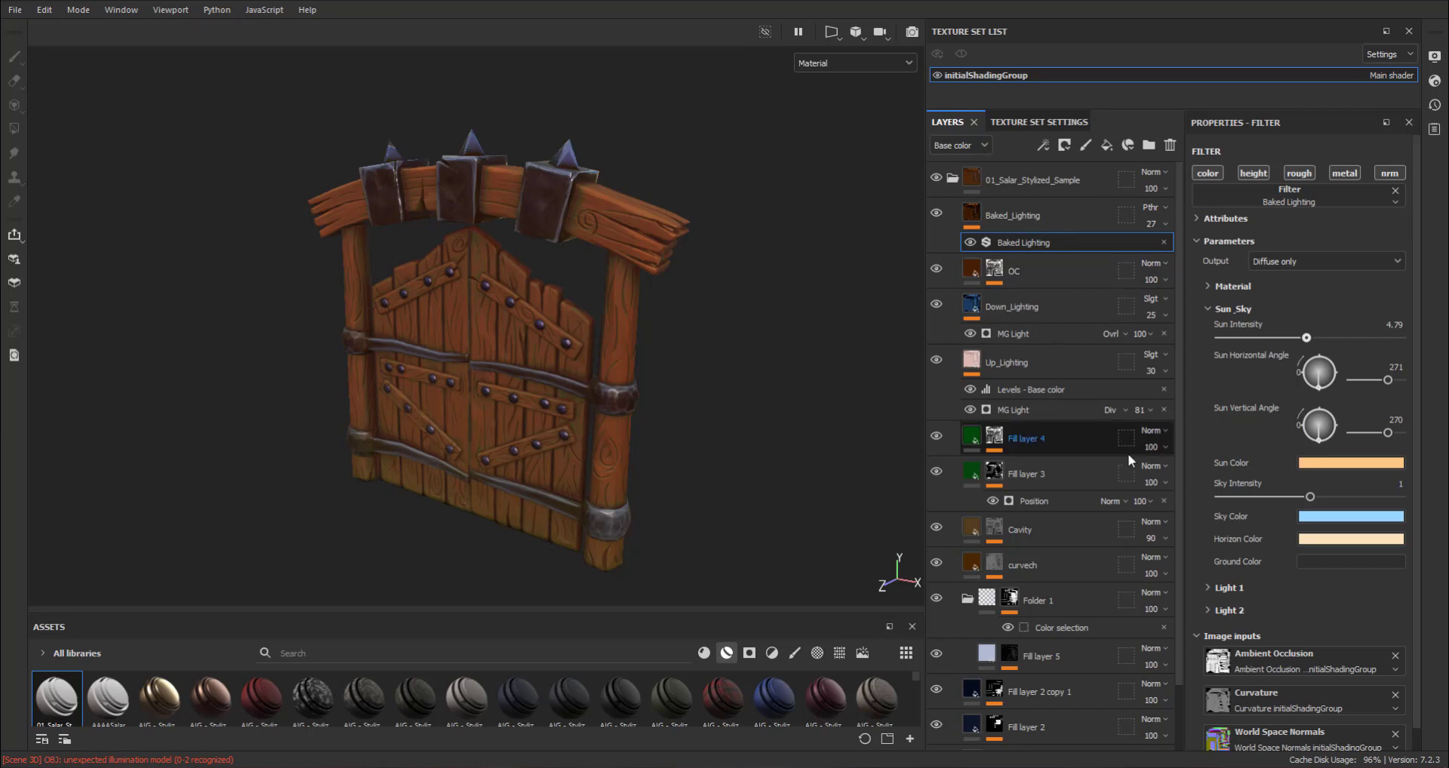
click(1328, 516)
mouse_move(1304, 563)
mouse_down()
mouse_move(1288, 553)
mouse_move(1306, 552)
mouse_up()
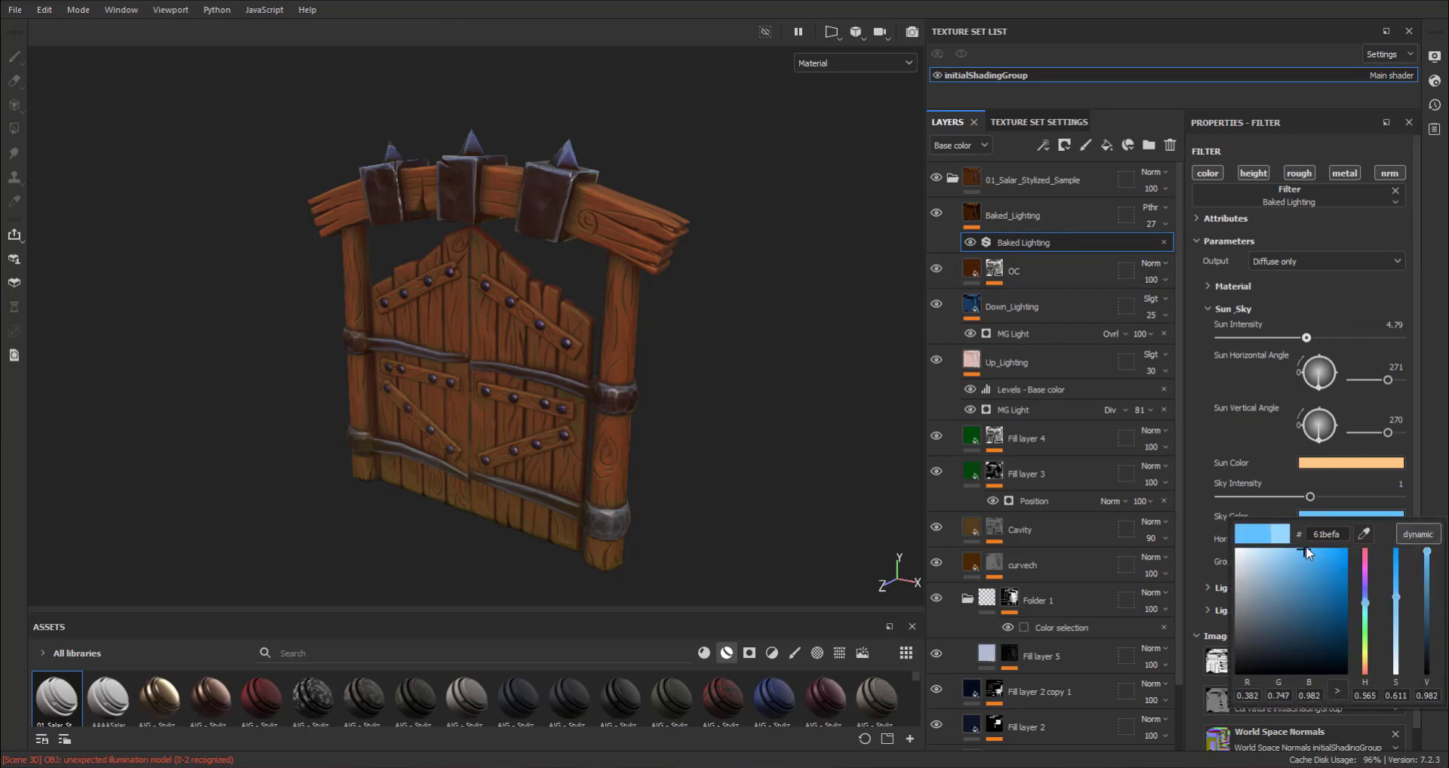
click(1380, 326)
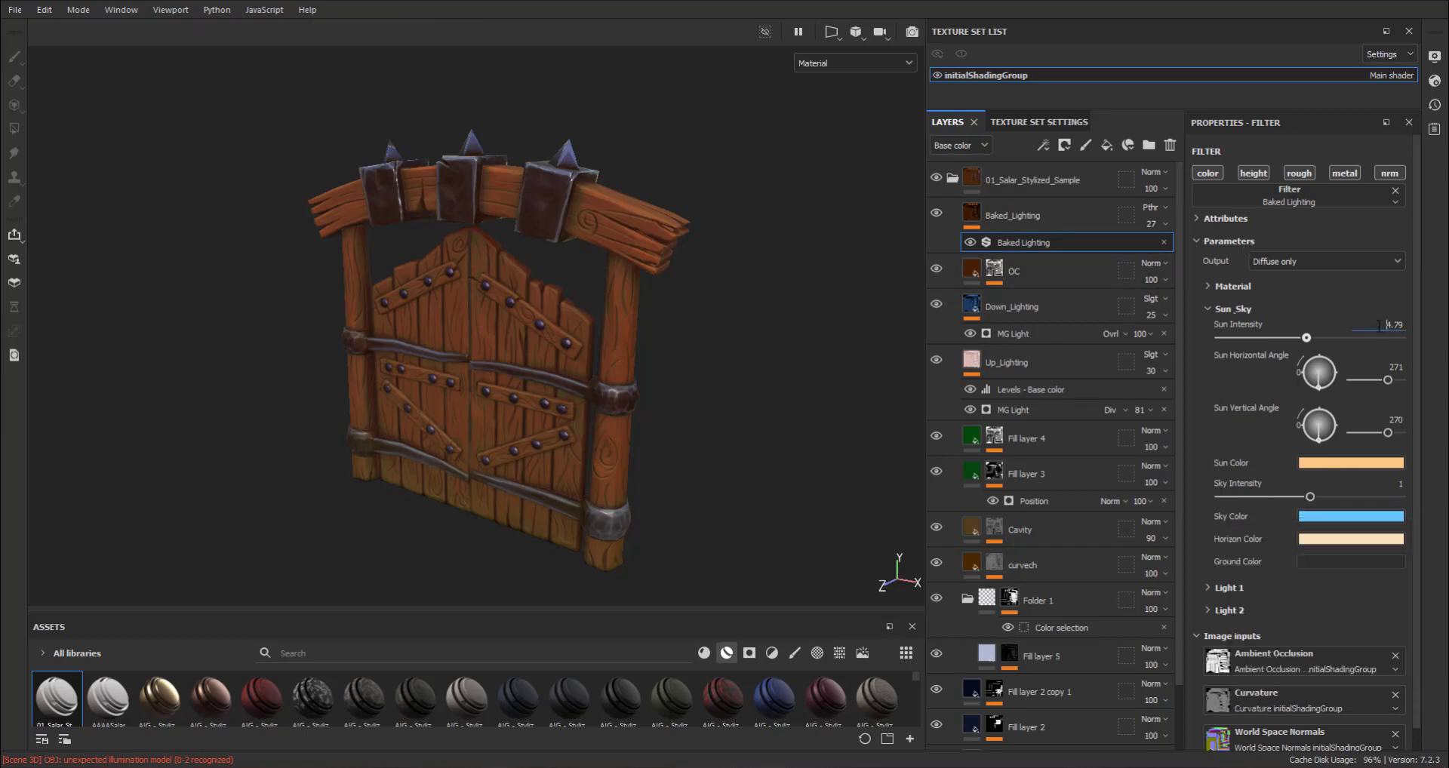
drag(1306, 337, 1356, 339)
Step: Orbit around the gate to check the new lighting and save the project
alt+drag(791, 314, 474, 294)
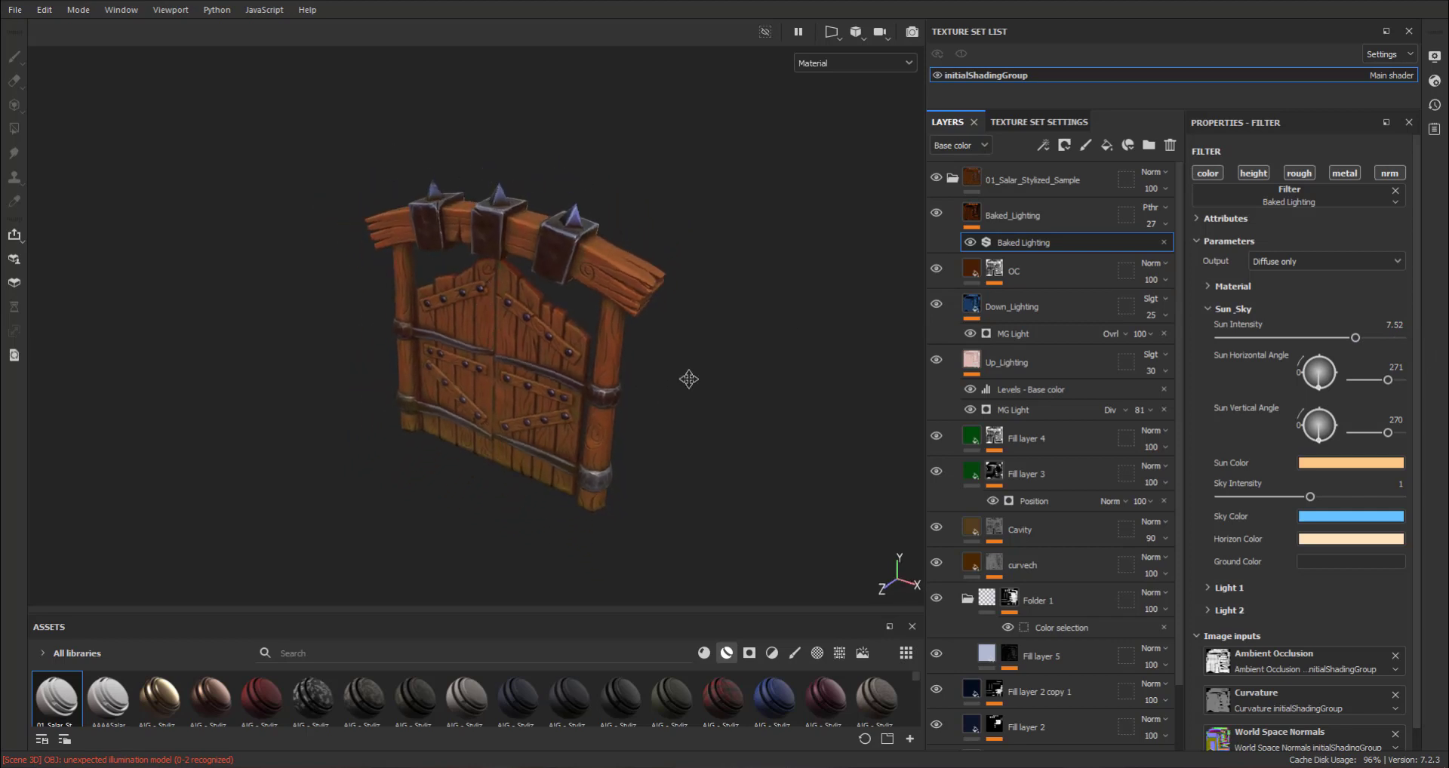
scroll(747, 400, up, 3)
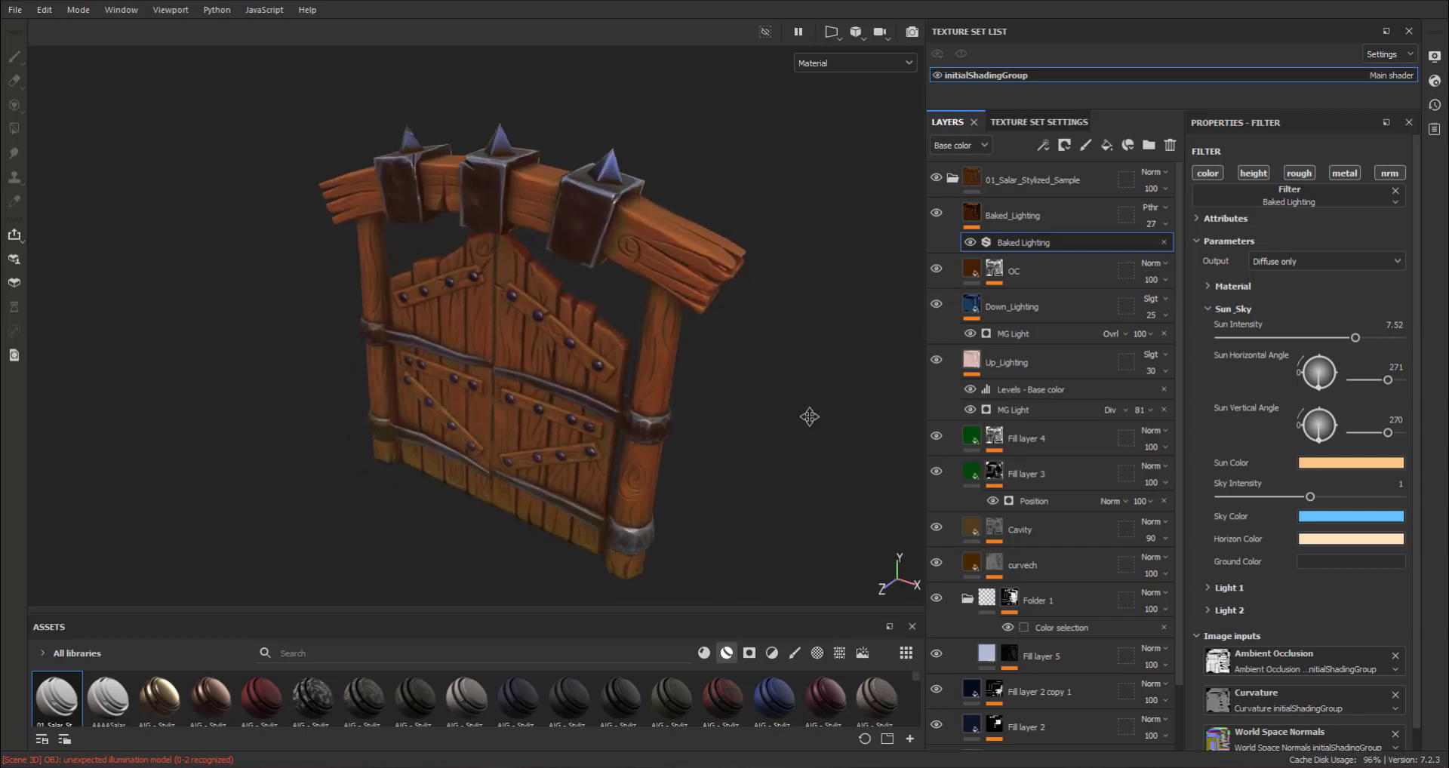
alt+drag(809, 417, 670, 377)
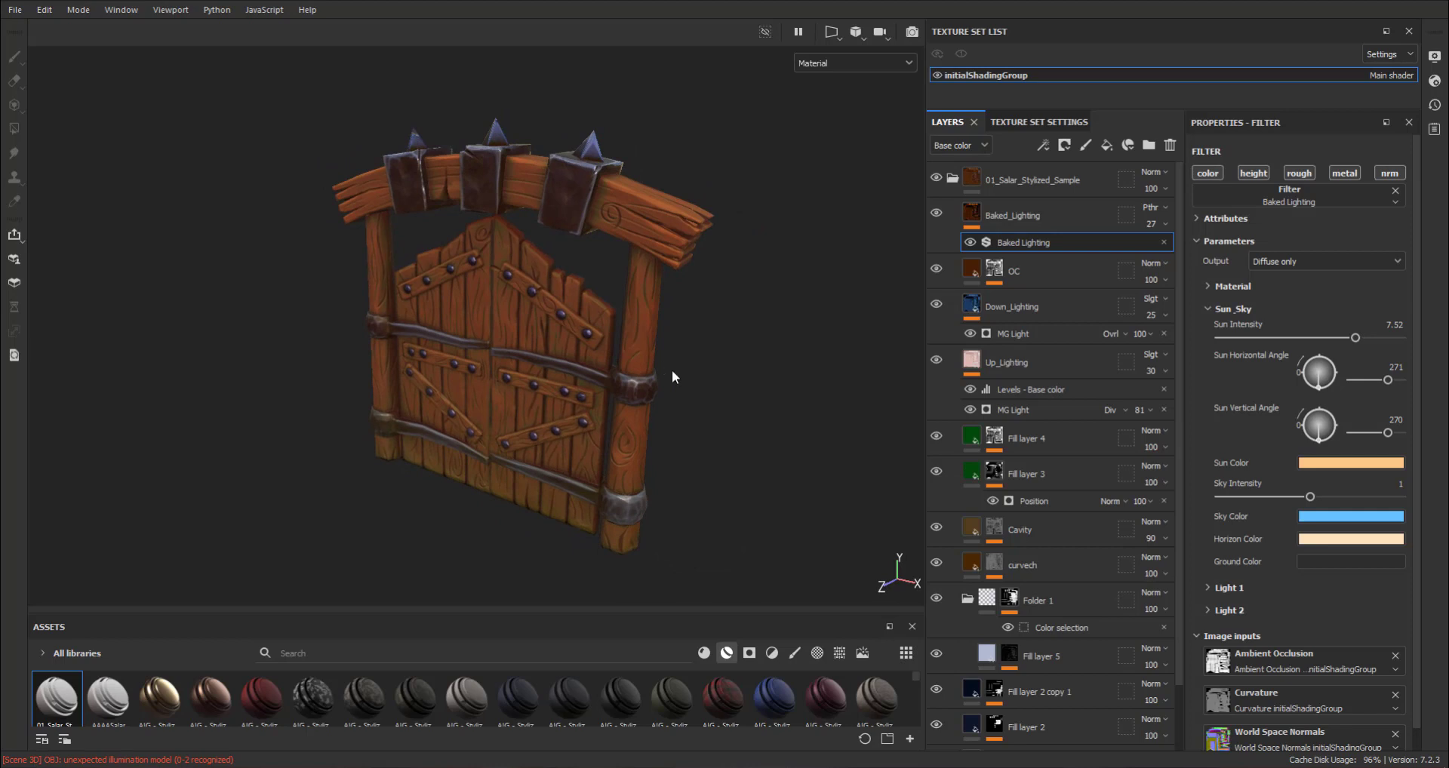
key(ctrl+s)
Step: Collapse and select the top layer folder
click(15, 13)
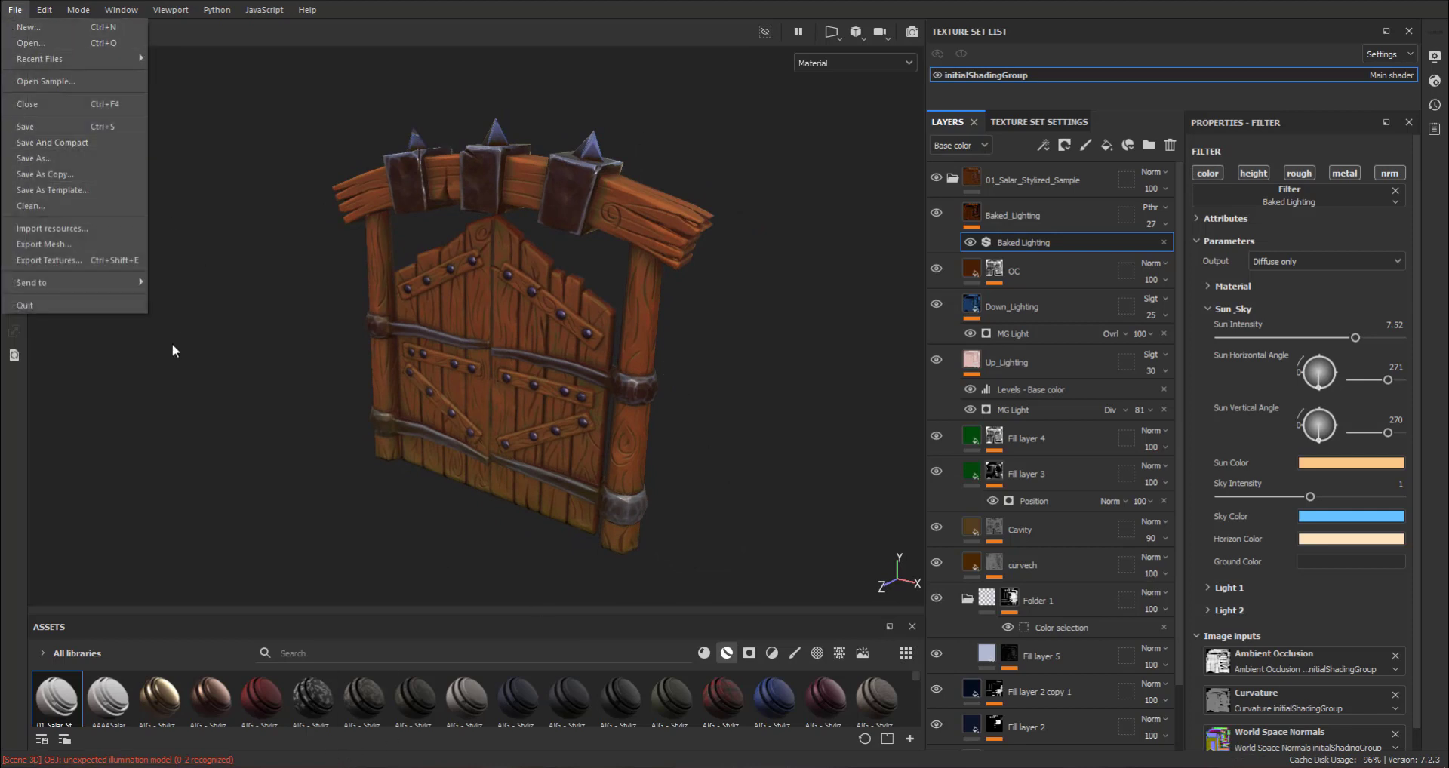
click(775, 287)
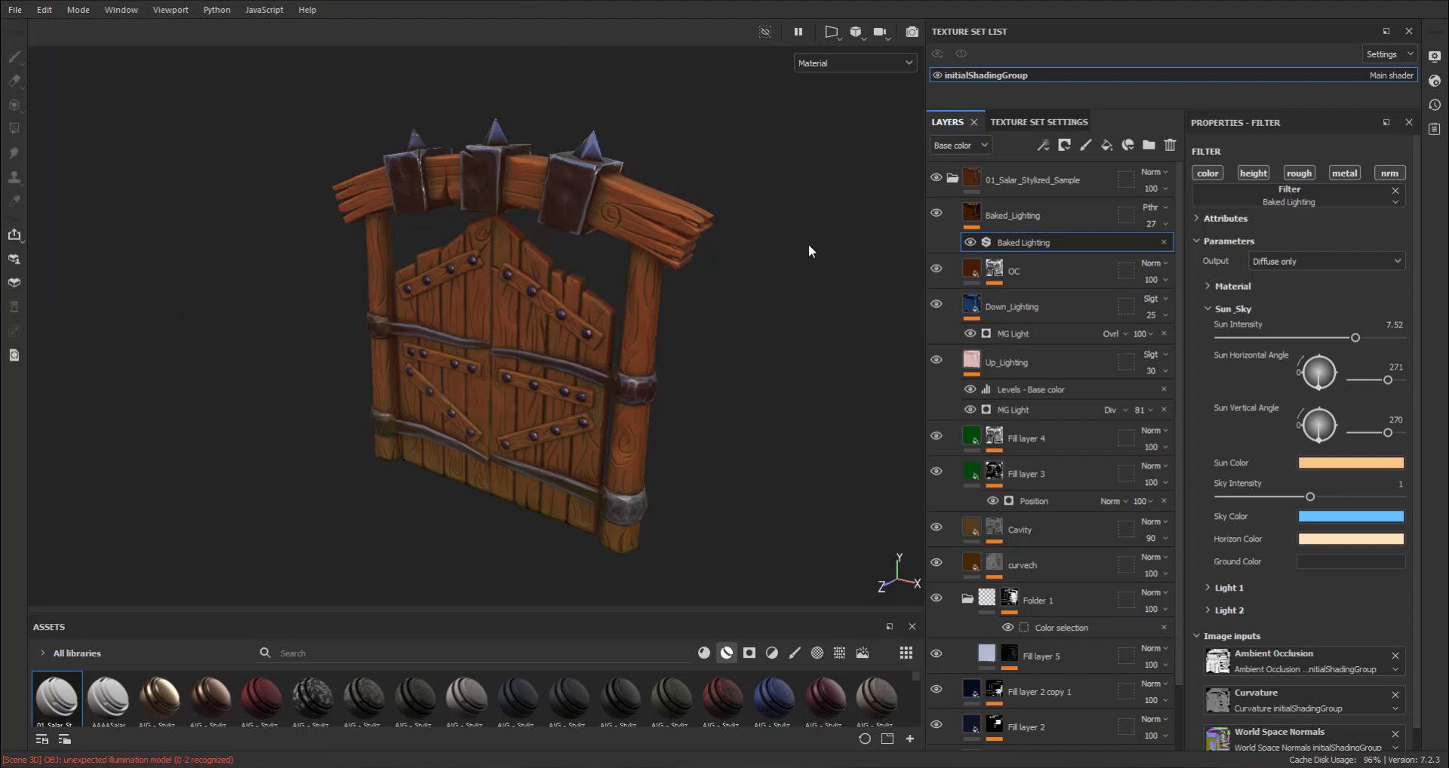
click(953, 180)
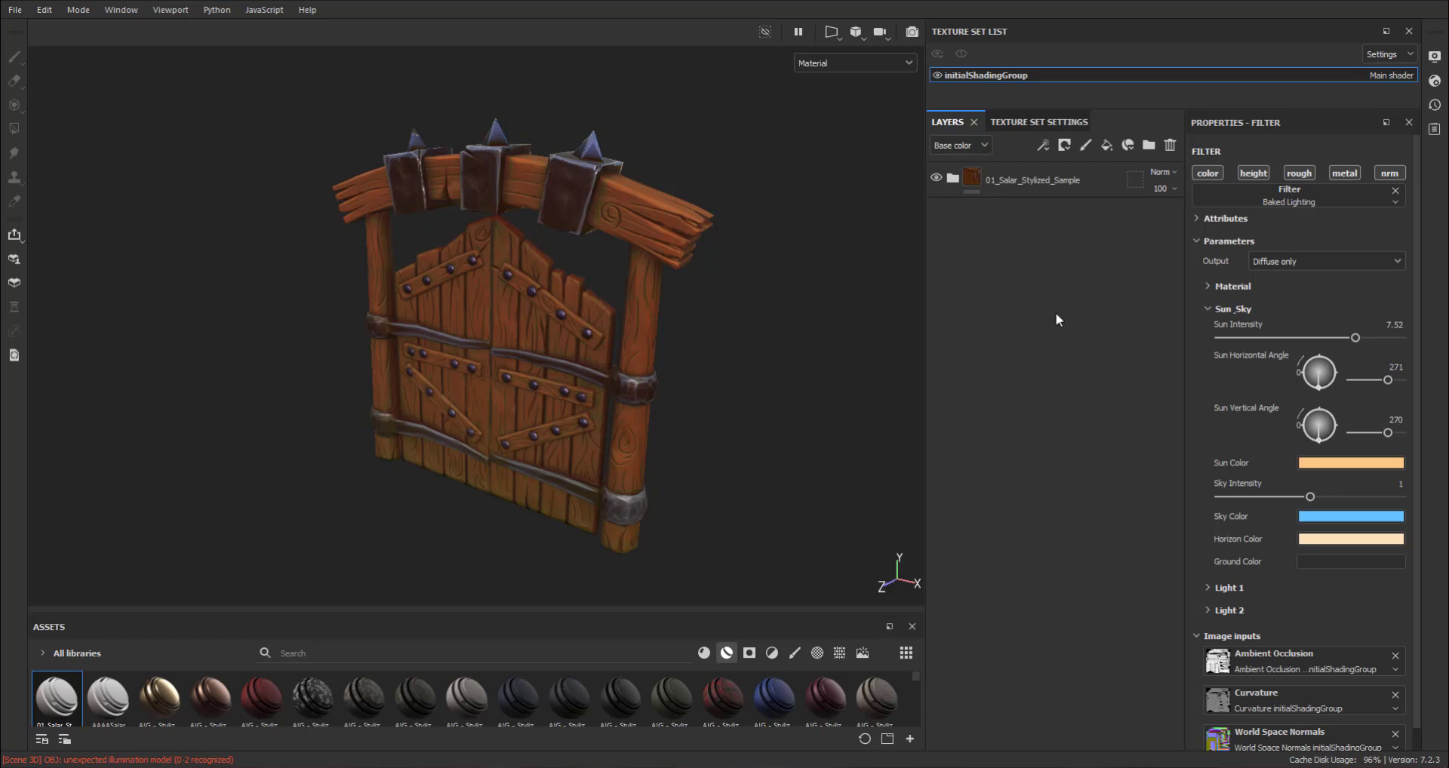
click(1088, 180)
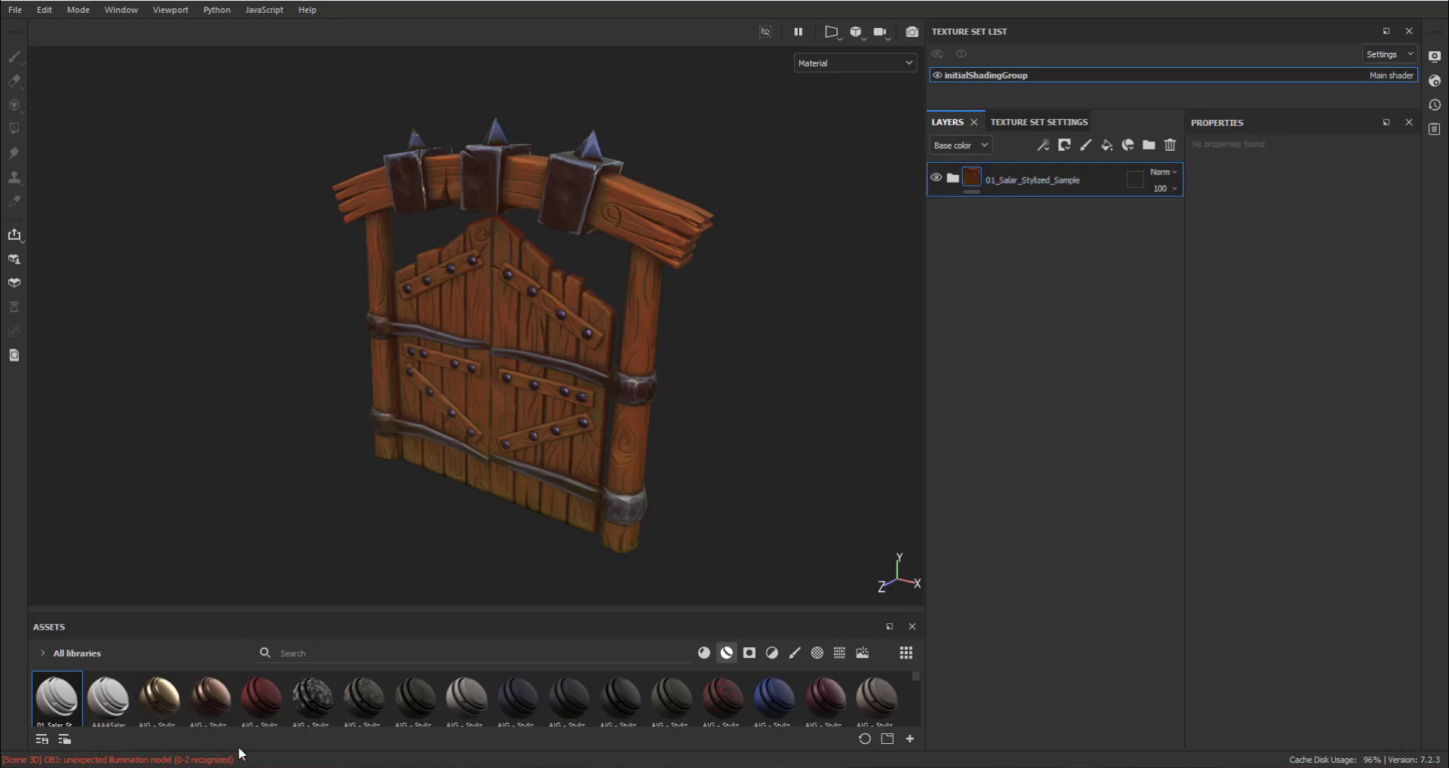
Step: Raise the texture set size from 2048 to 4096
click(14, 10)
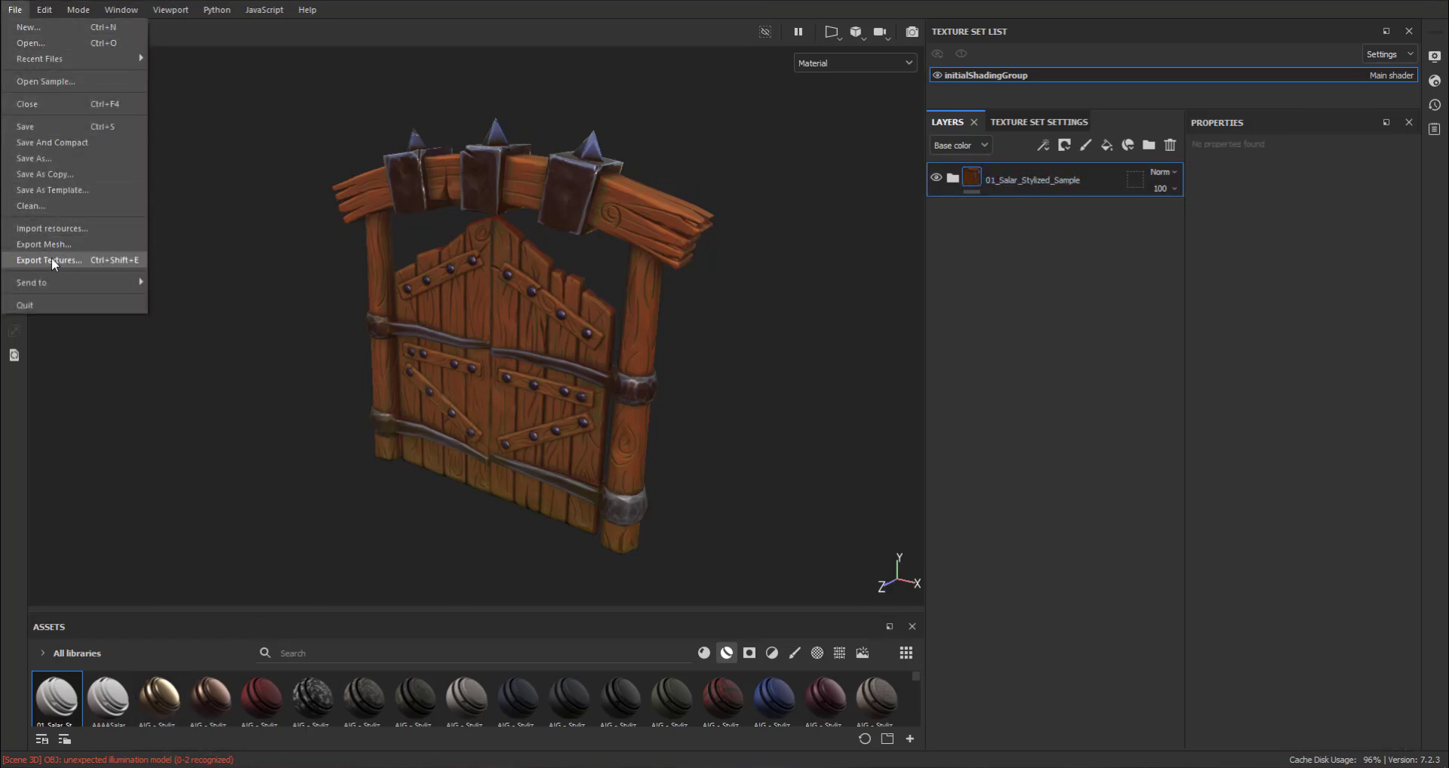
click(1038, 122)
scroll(991, 331, up, 2)
scroll(992, 325, up, 3)
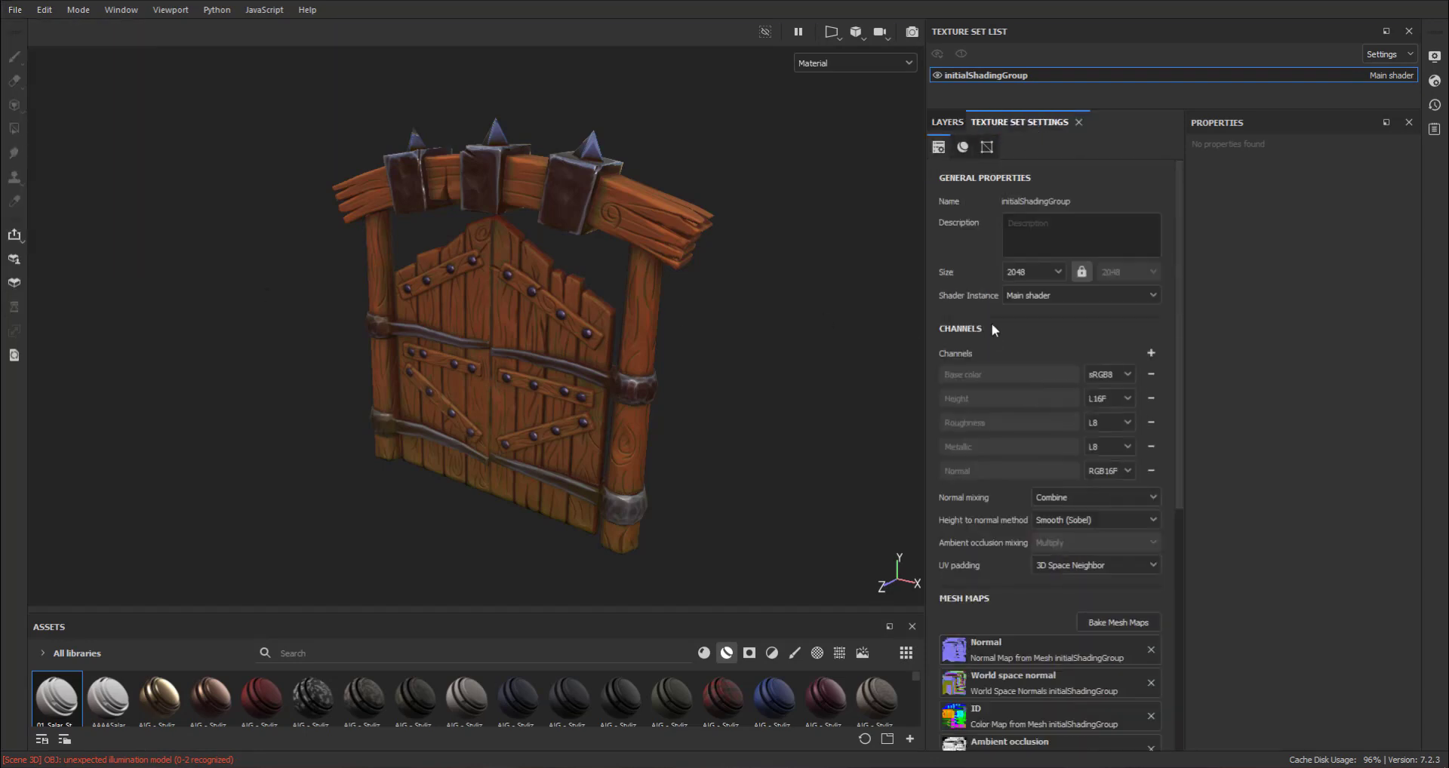
click(1020, 272)
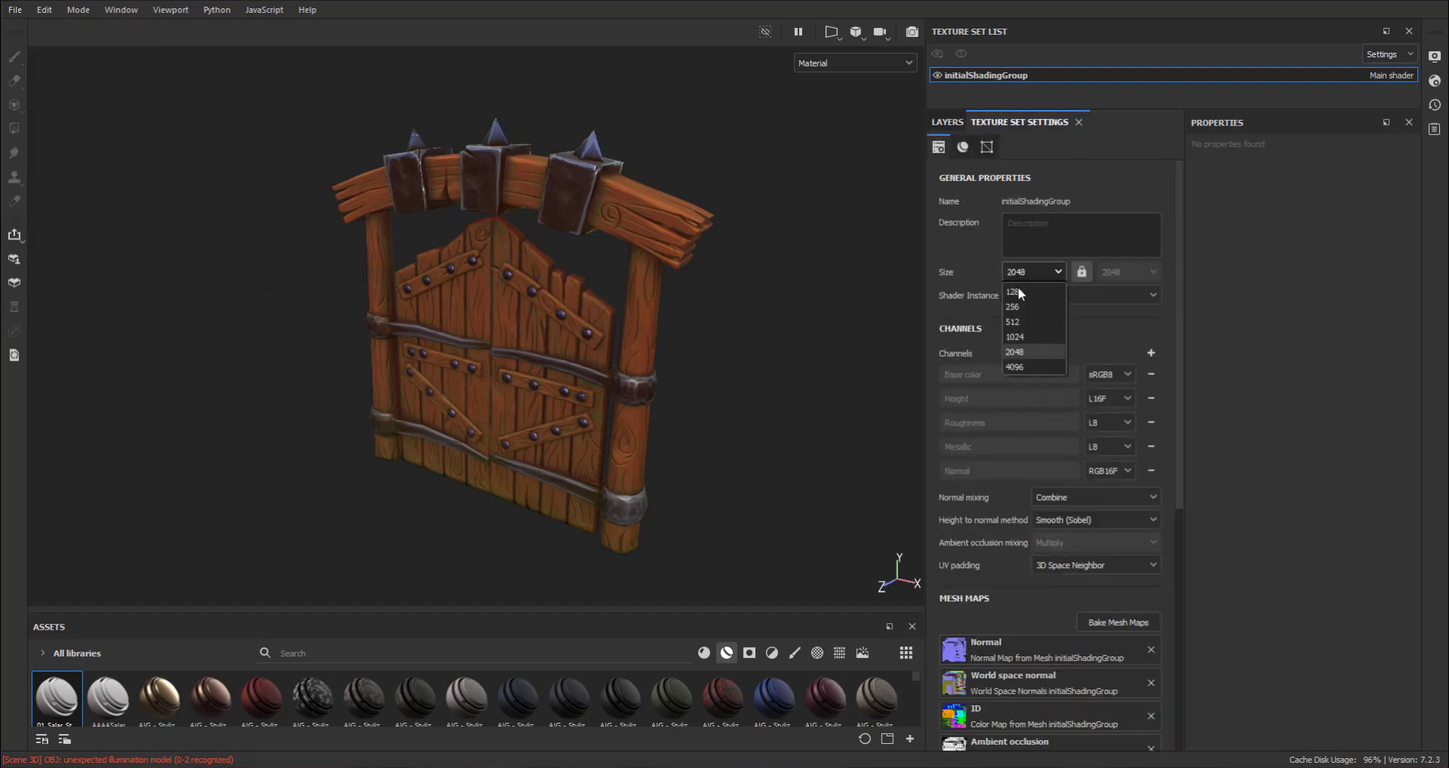
click(1022, 366)
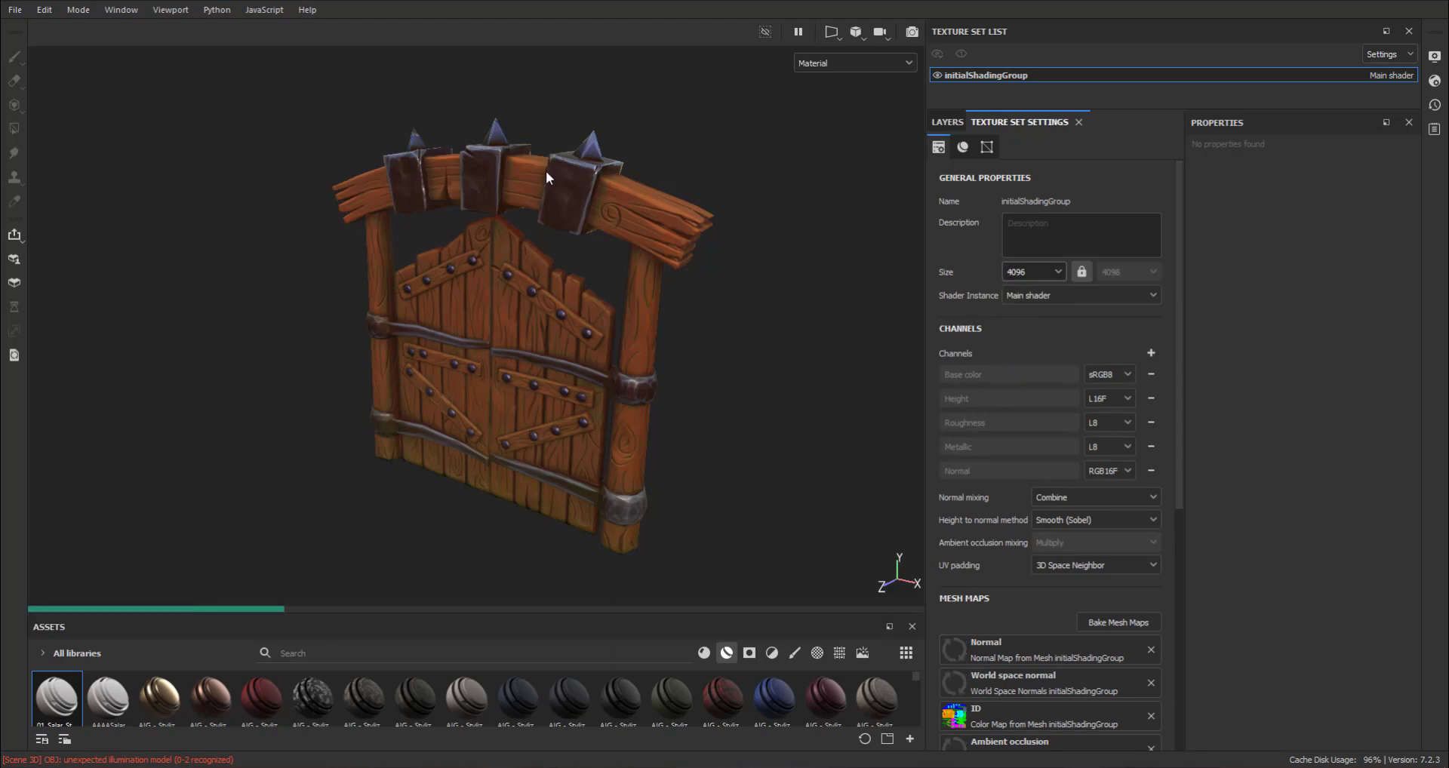
Step: Zoom and orbit to inspect the spiked beam and door up close, then the whole gate
alt+drag(546, 171, 864, 305)
alt+right_drag(903, 364, 734, 329)
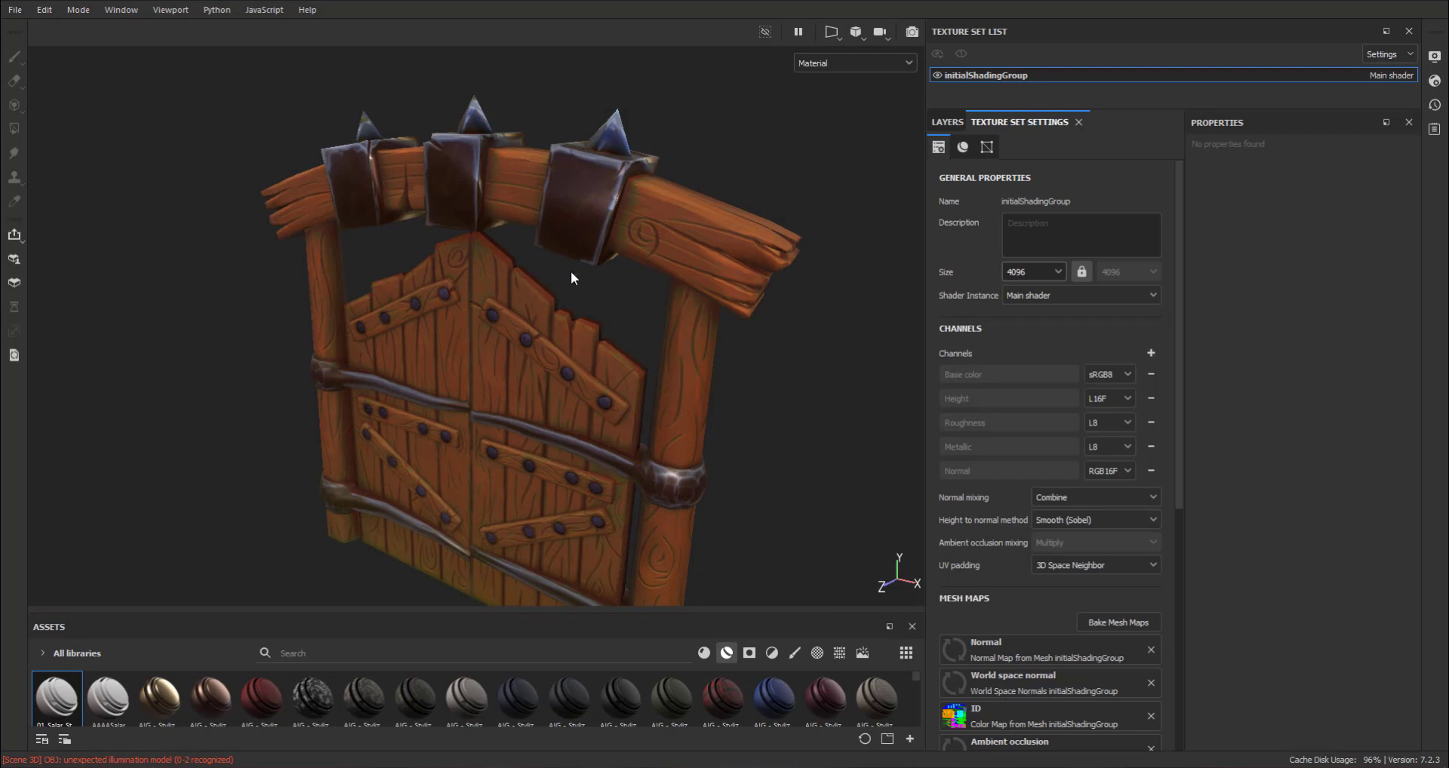
alt+drag(595, 267, 414, 307)
mouse_move(414, 307)
alt+right_down()
mouse_move(859, 458)
mouse_move(738, 485)
alt+right_up()
alt+drag(738, 485, 339, 317)
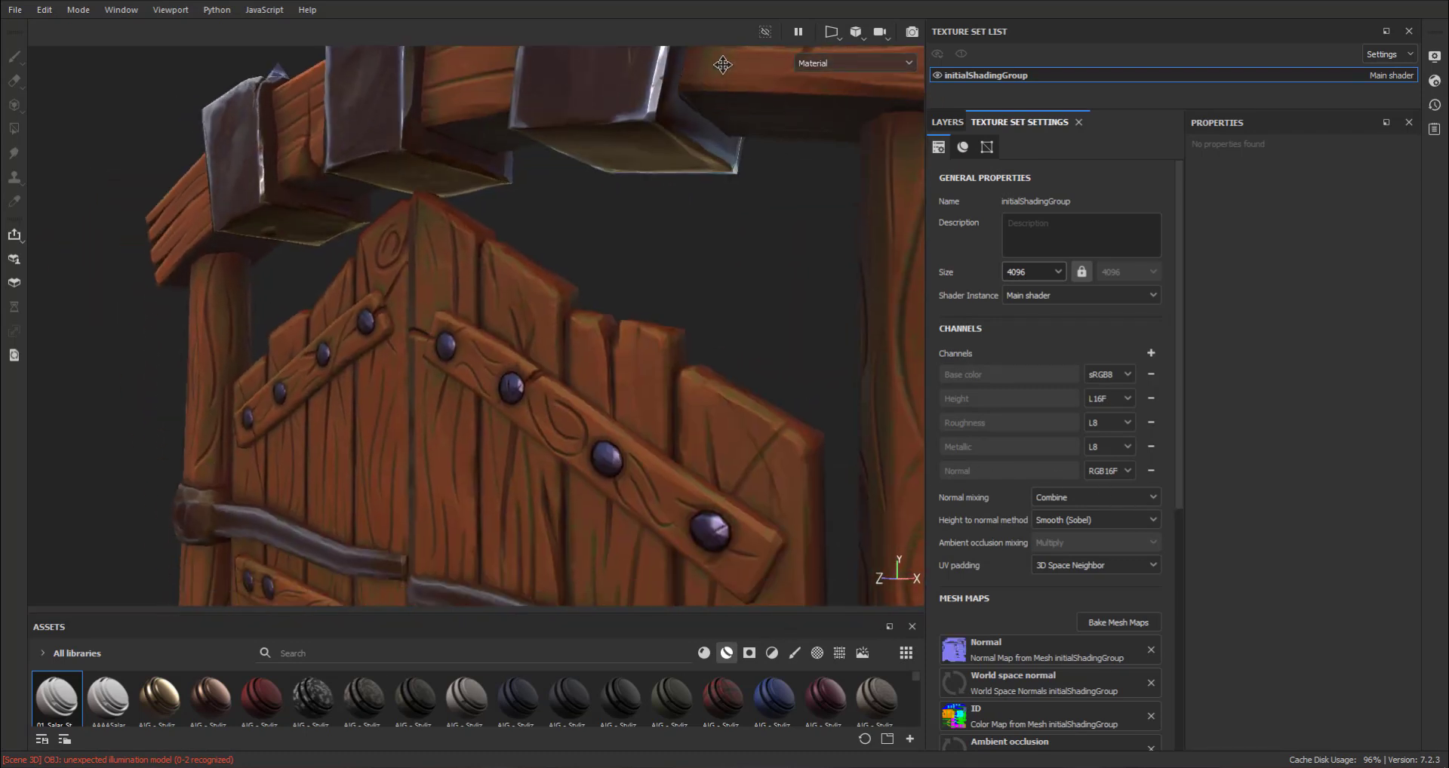
alt+right_drag(340, 317, 178, 268)
mouse_move(178, 268)
alt+mouse_down()
mouse_move(587, 277)
mouse_move(485, 323)
alt+mouse_up()
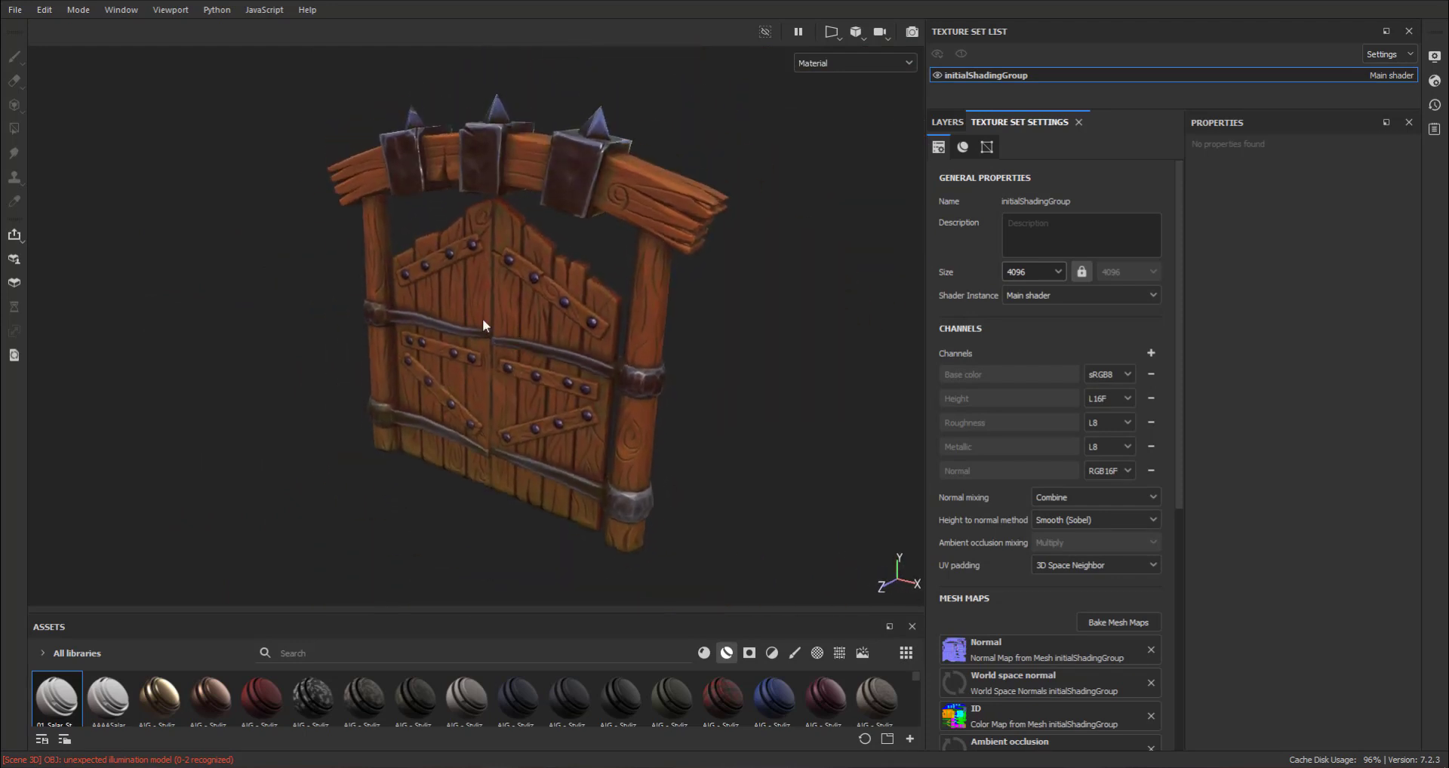
click(11, 10)
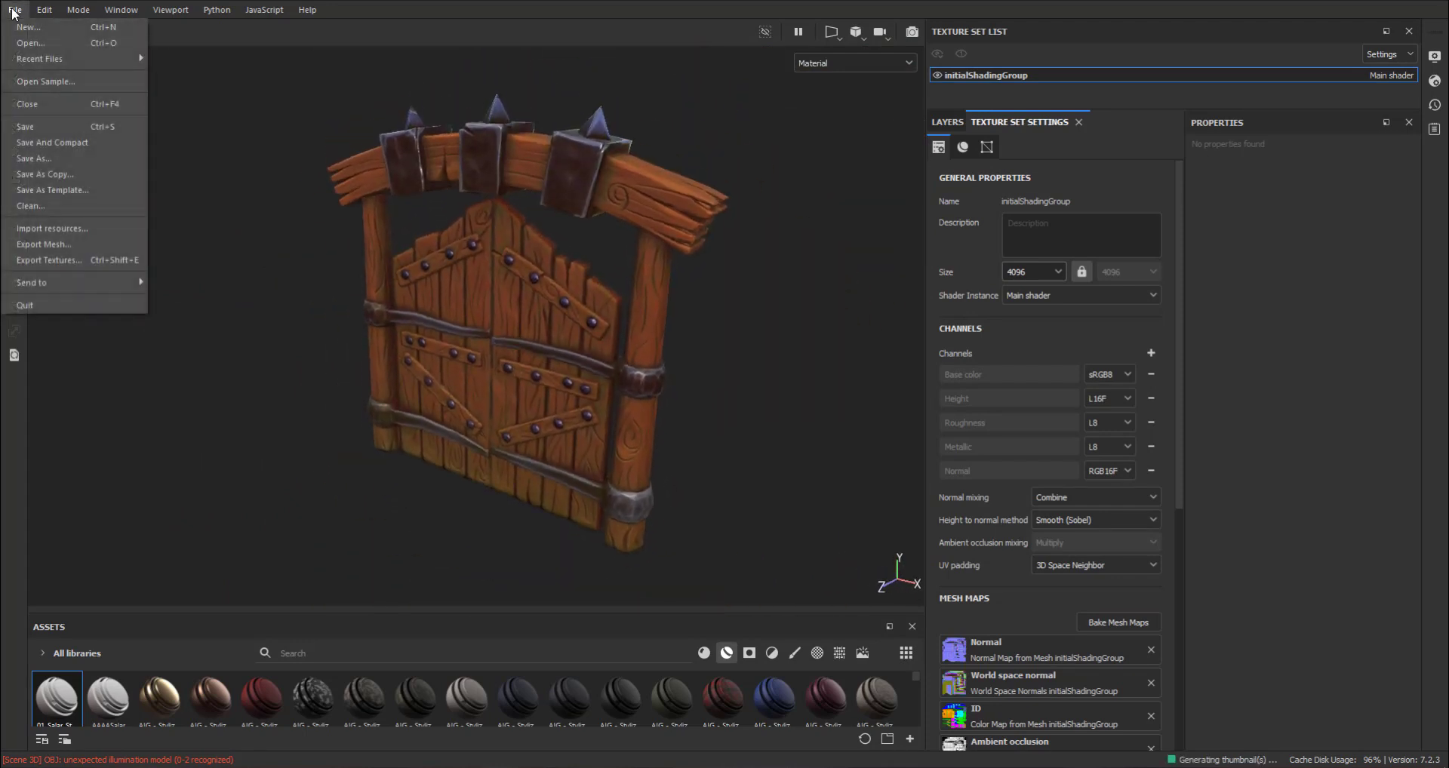
Step: Browse the export output directory to the Gate project's Textering folder on the E: drive
click(45, 262)
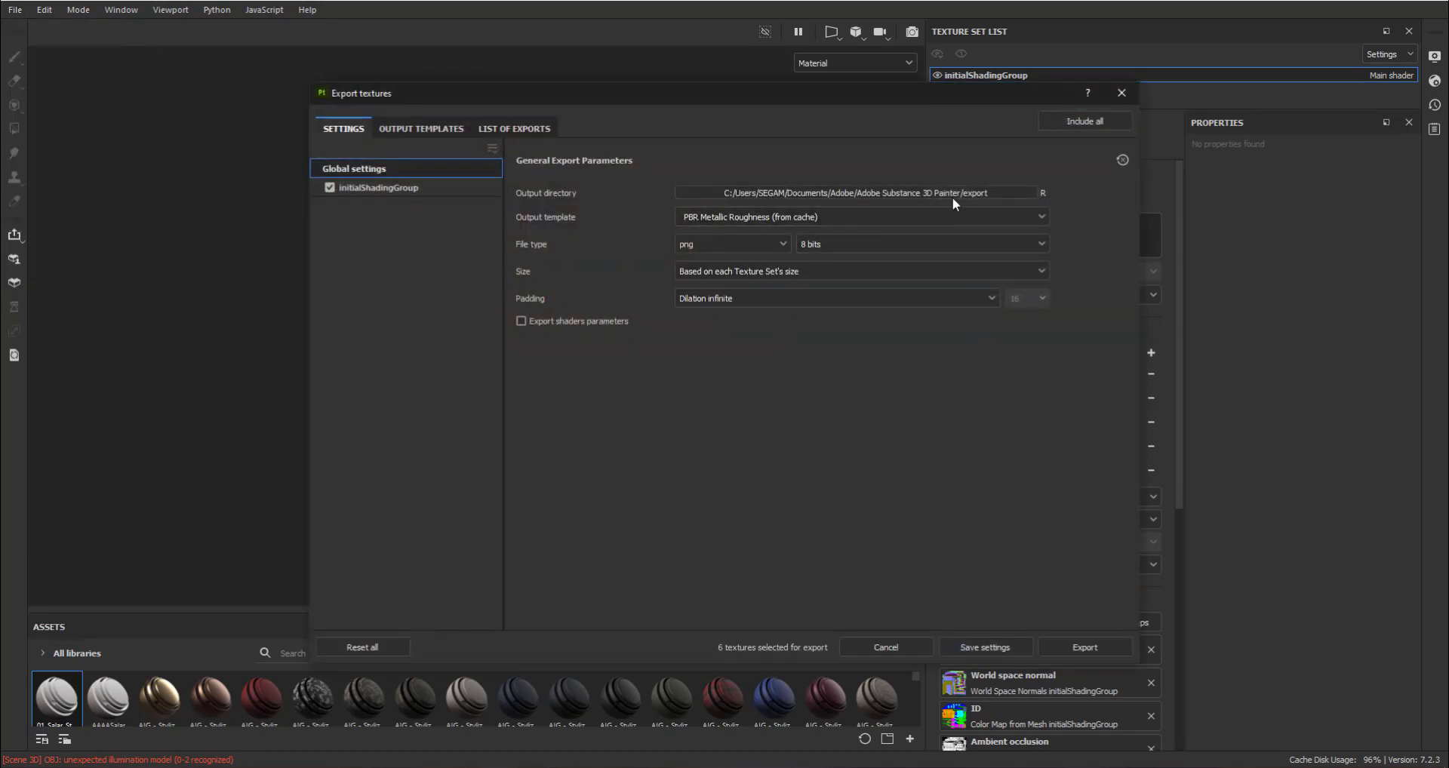
click(1025, 193)
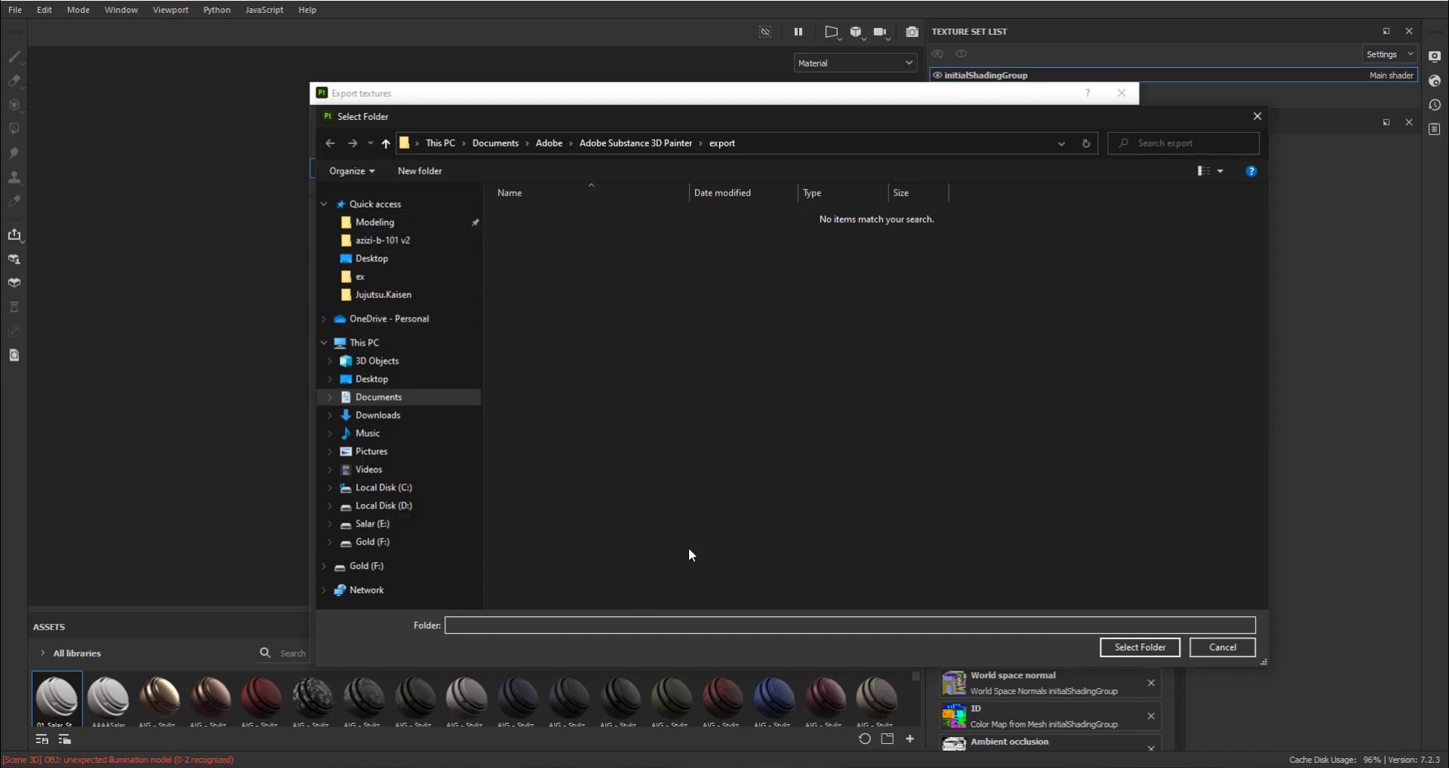
click(465, 524)
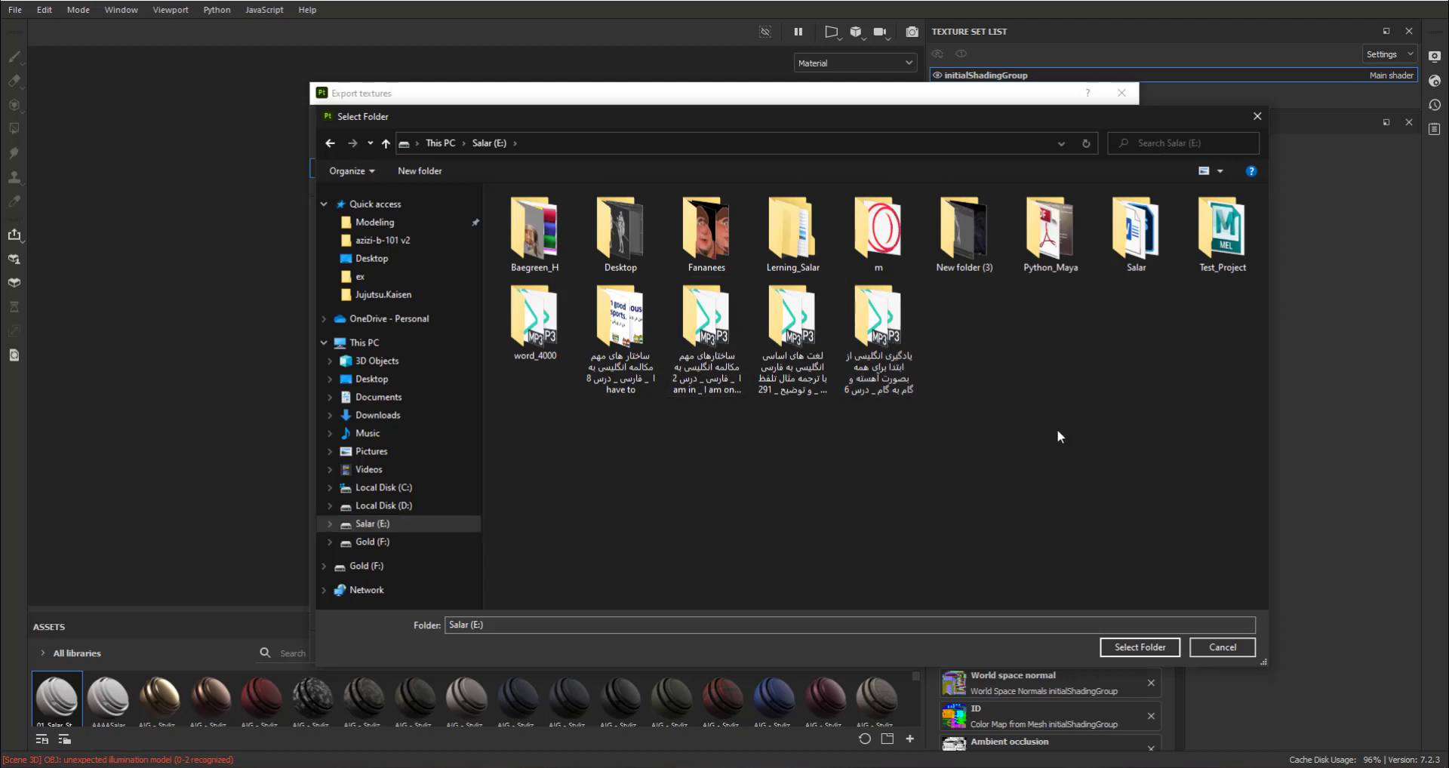
double_click(1136, 230)
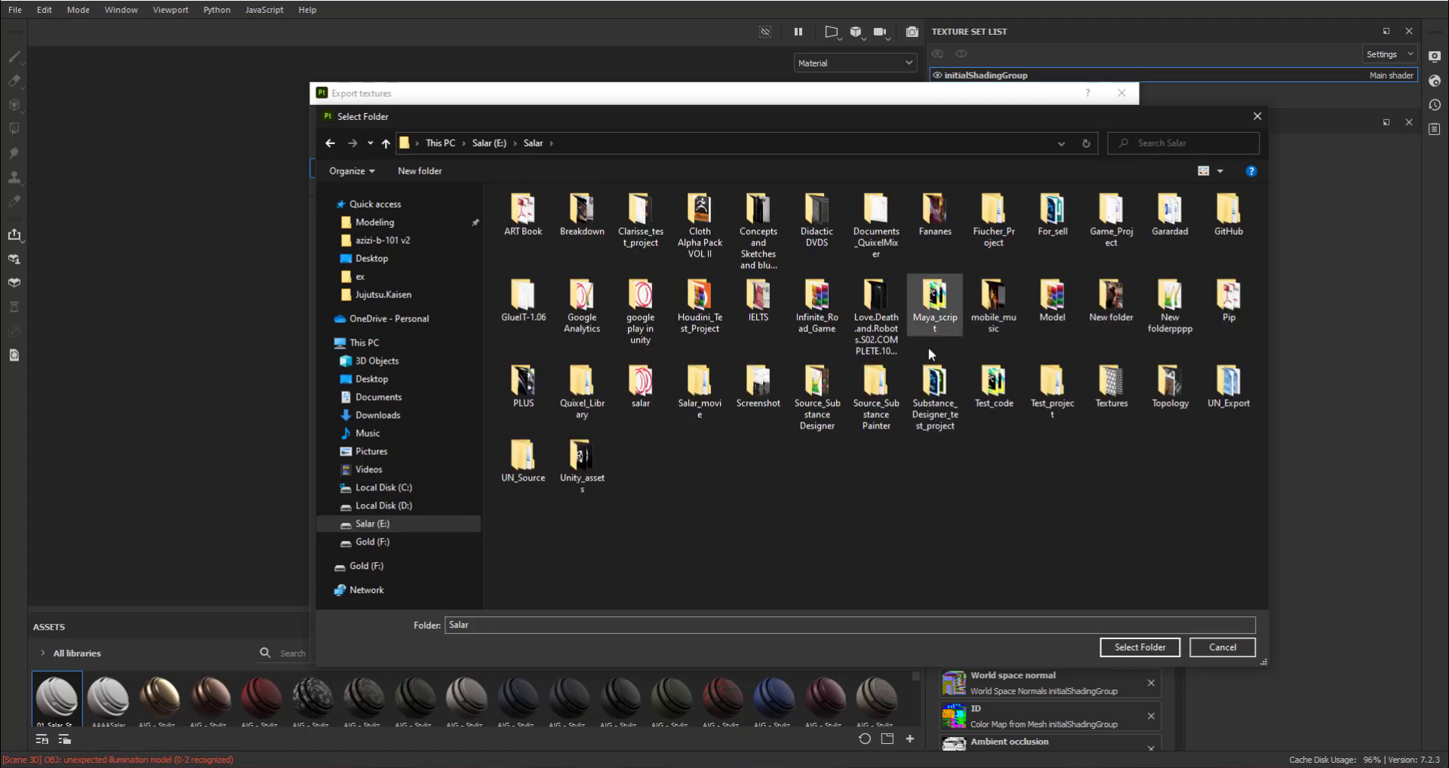
click(1066, 219)
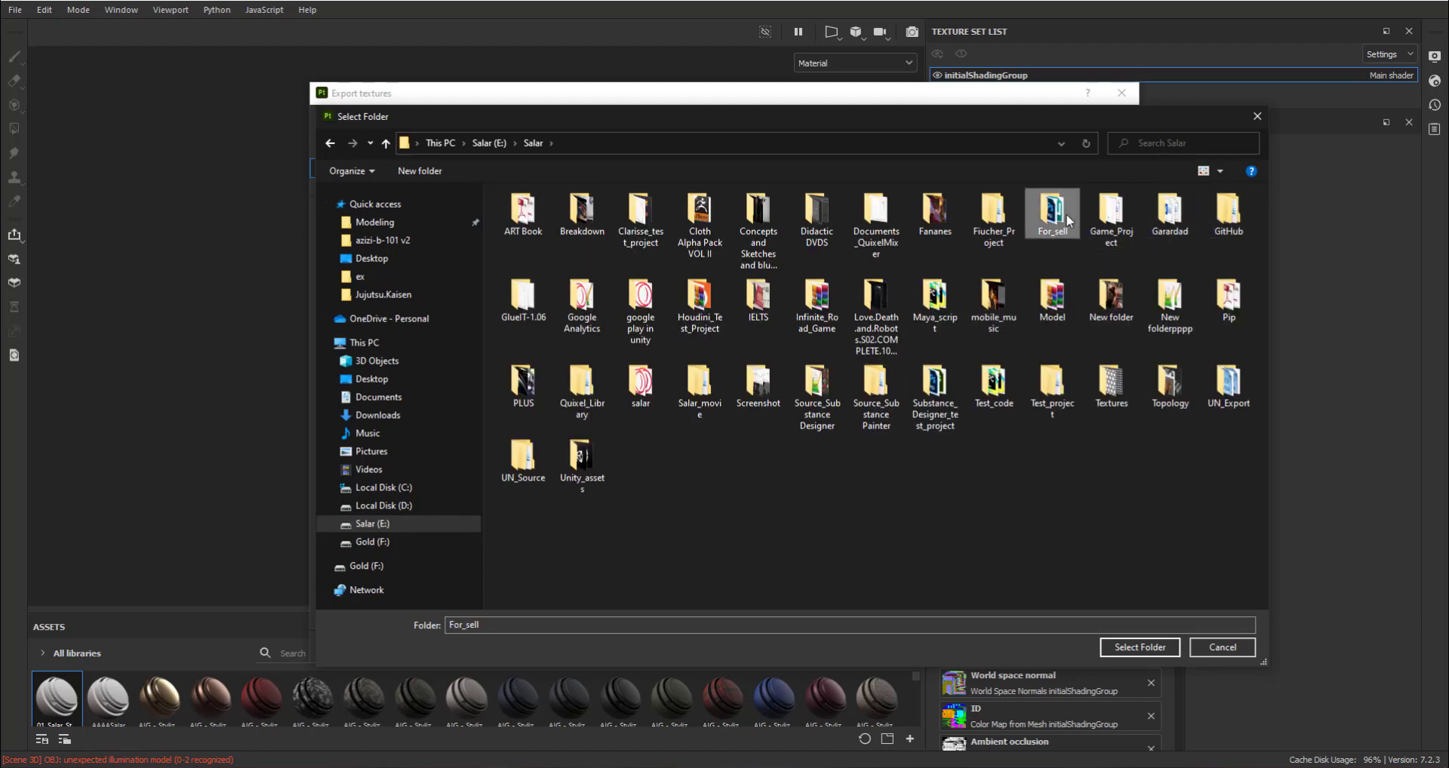
double_click(1066, 219)
double_click(590, 219)
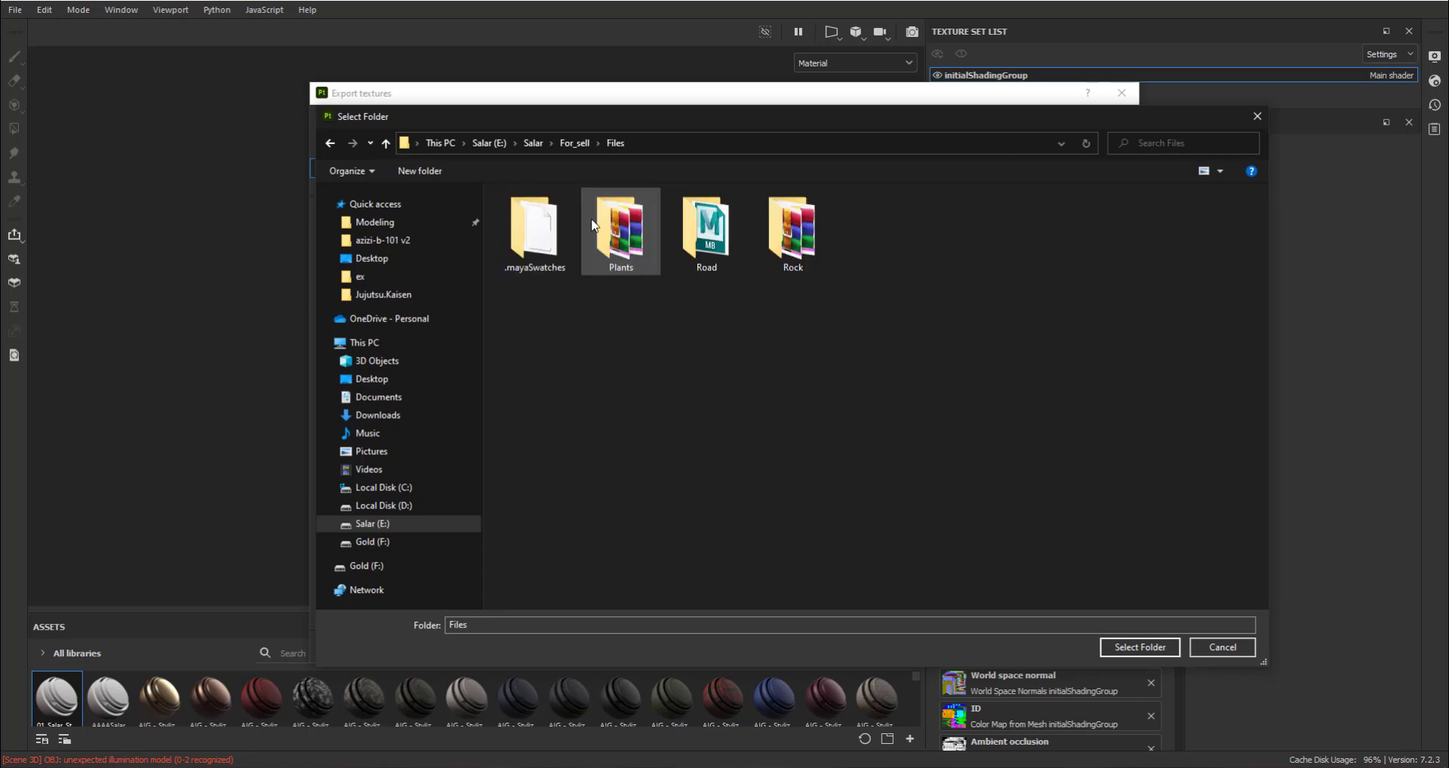
double_click(709, 230)
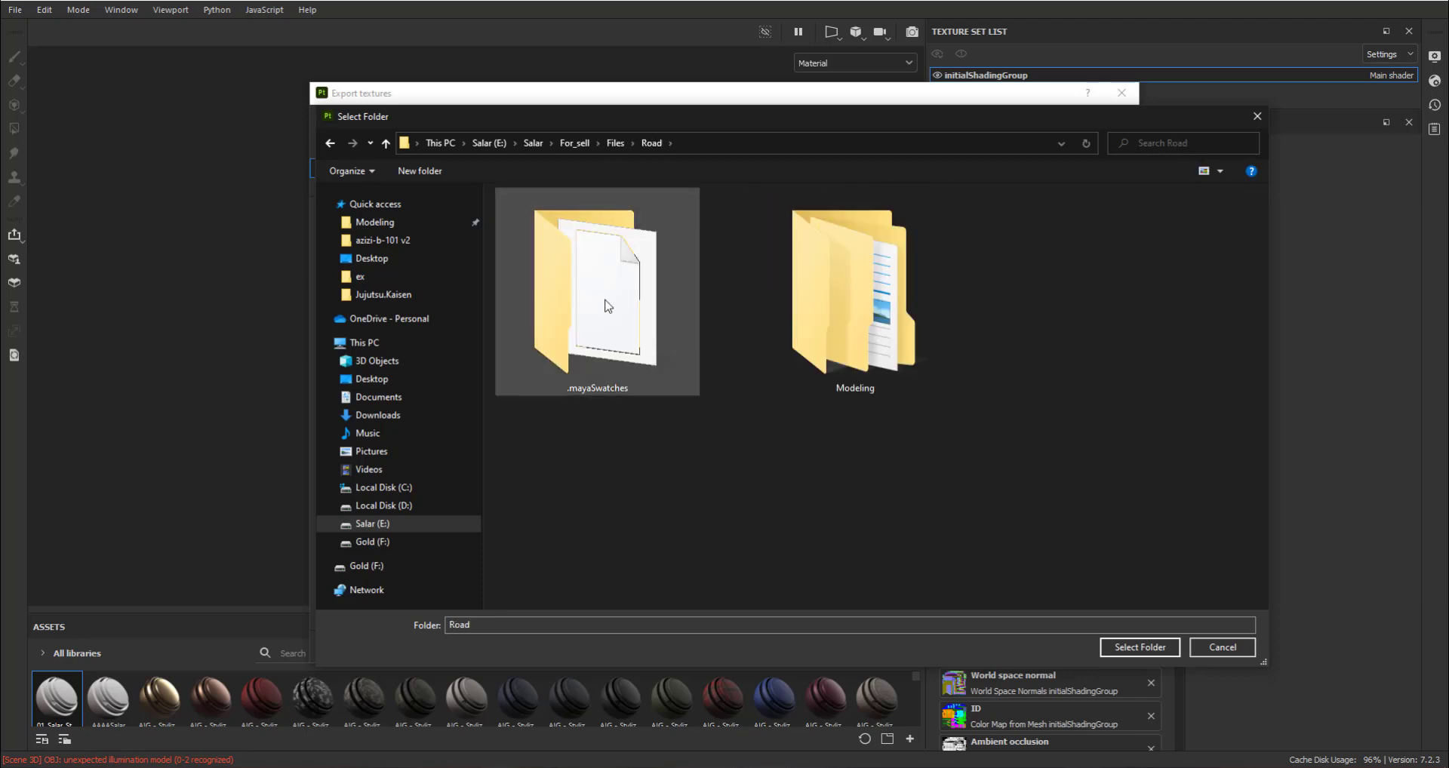
double_click(828, 313)
click(523, 215)
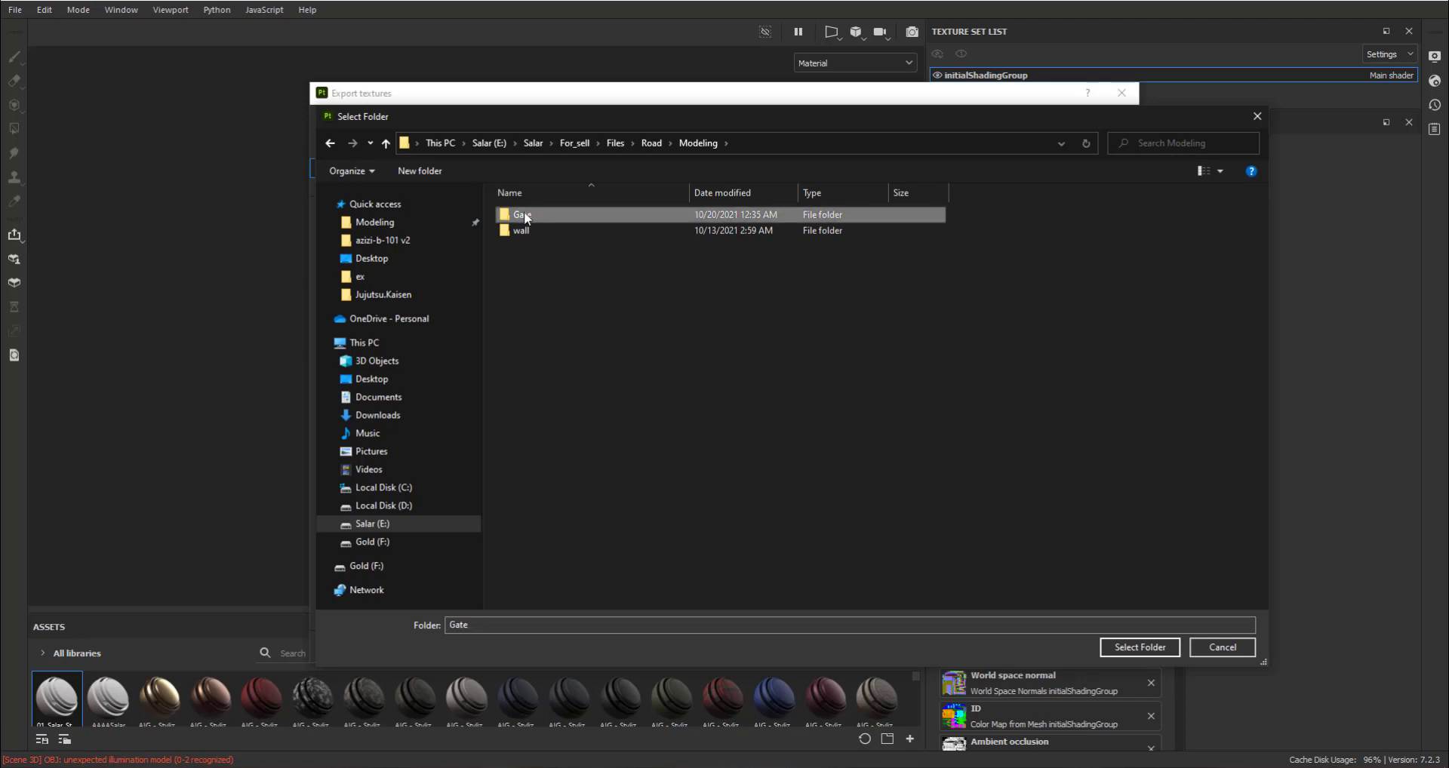
double_click(524, 216)
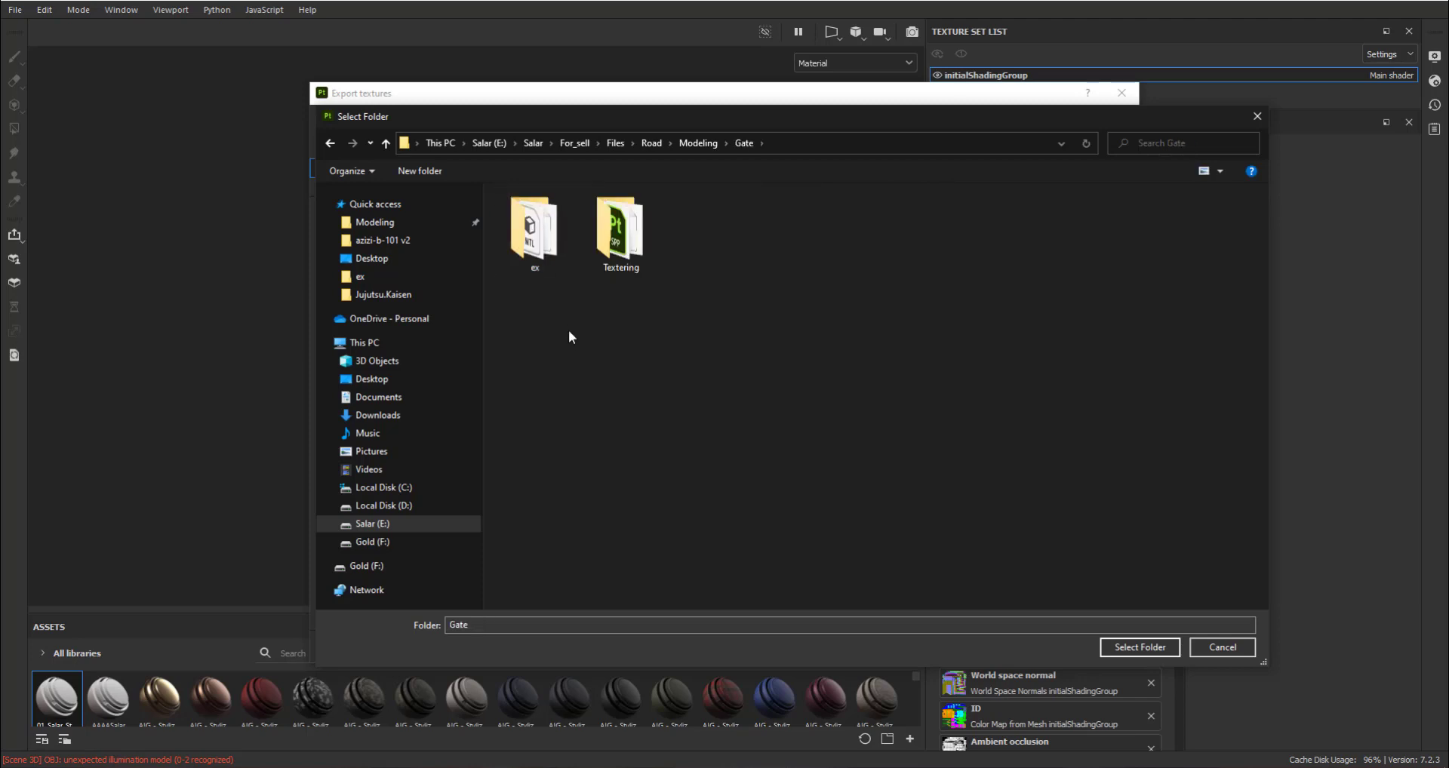
double_click(602, 218)
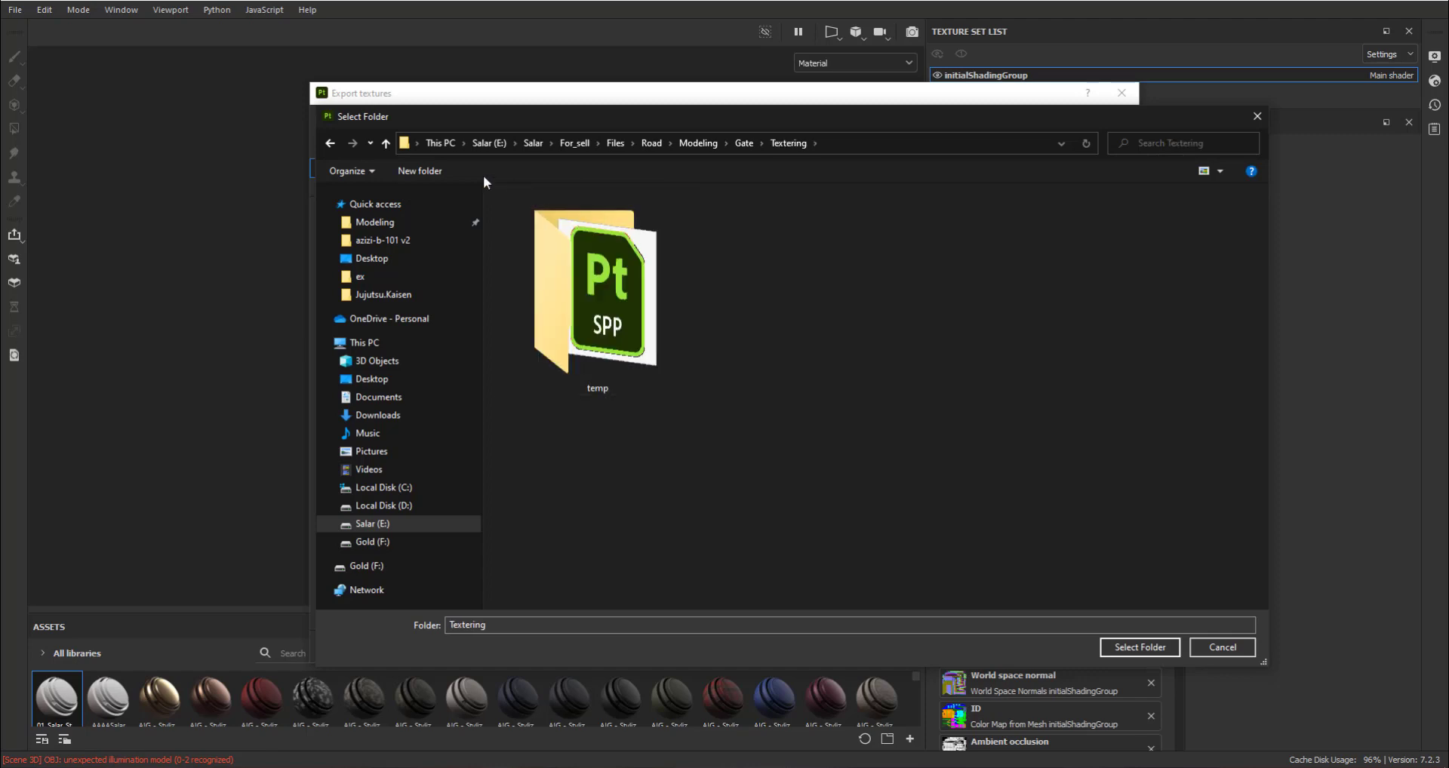
Step: Create a new folder named 'un' and use it as the output directory
click(429, 170)
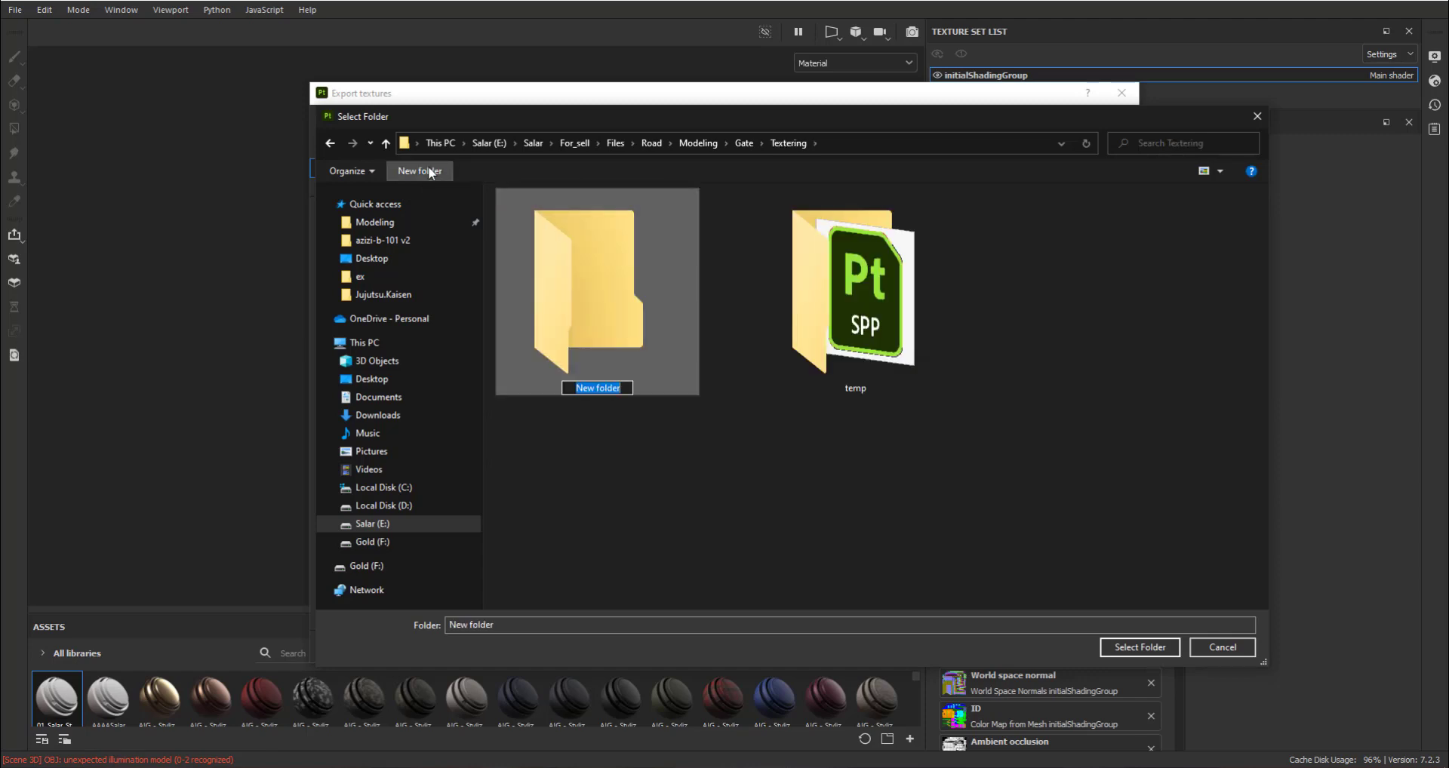
text(un)
key(Return)
key(Return)
click(1136, 647)
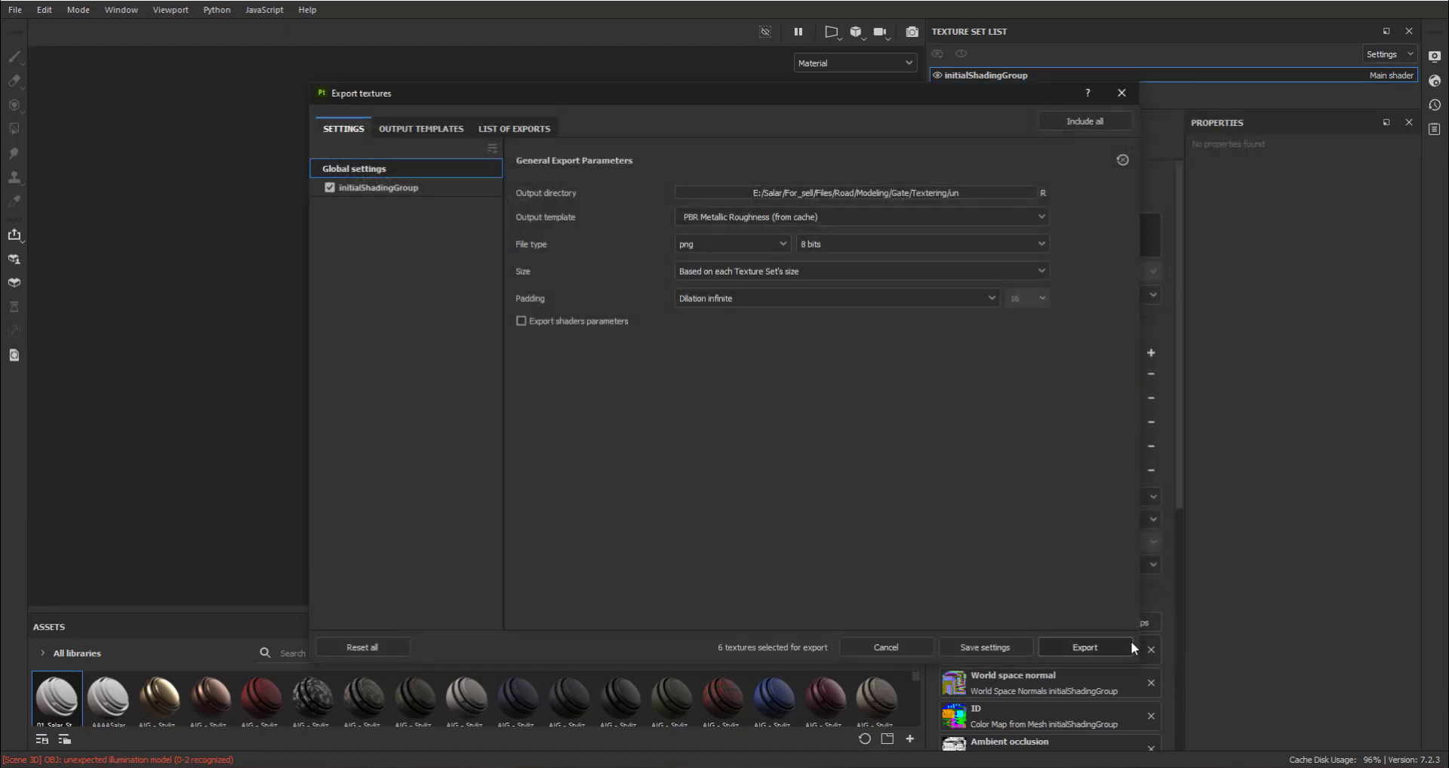
click(781, 216)
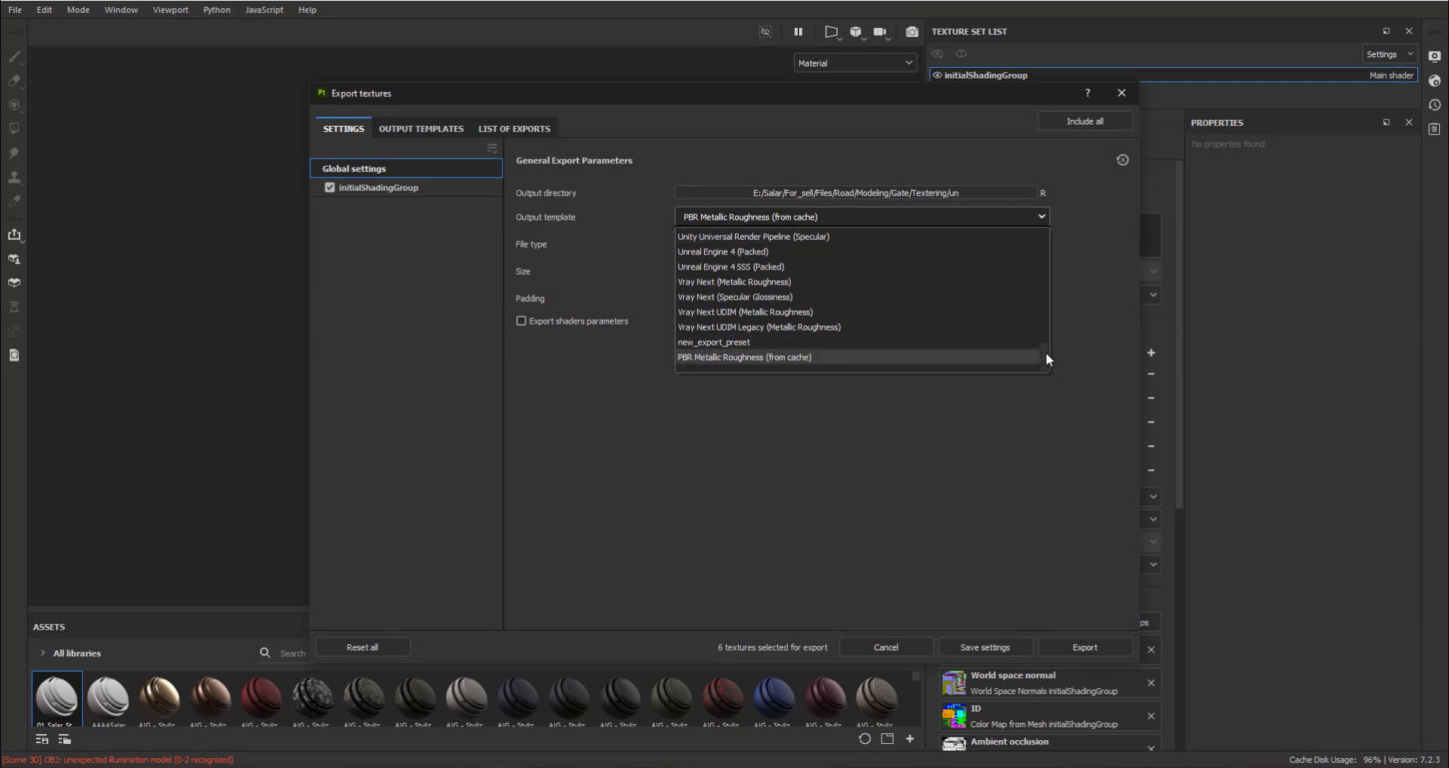
Step: Export BaseColor, Normal and OcclusionRoughnessMetallic PNGs with Unreal Engine 4 (Packed) and template-based file type
drag(1047, 351, 1063, 335)
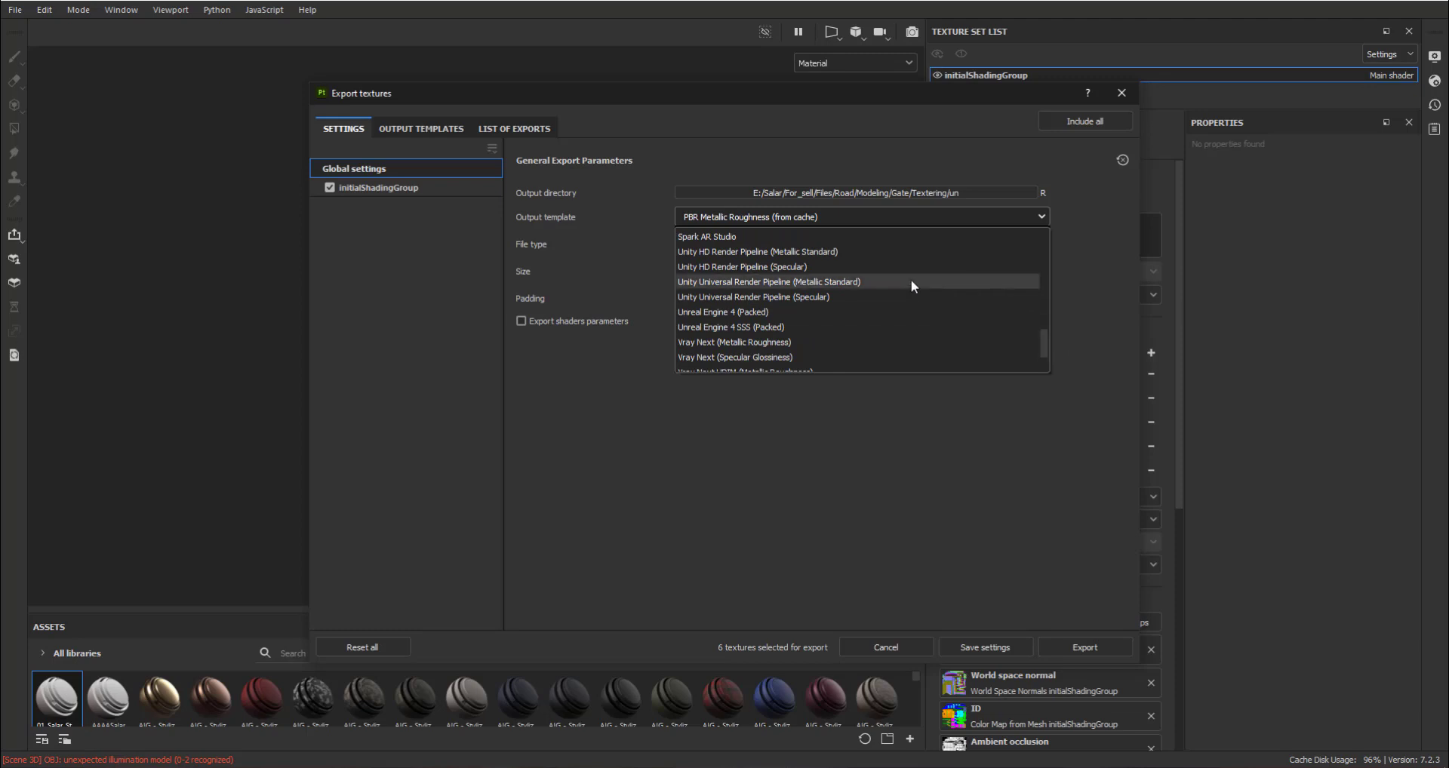
click(801, 314)
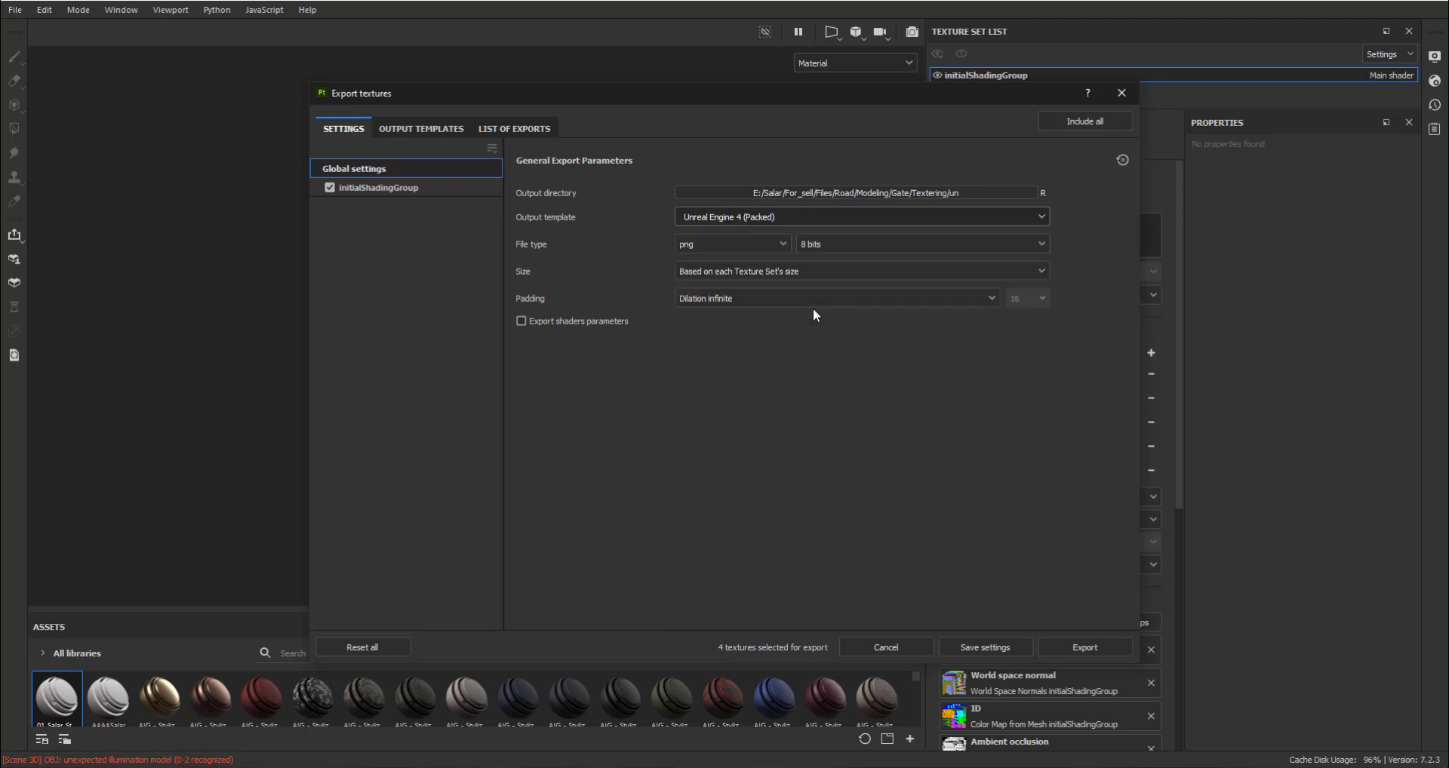
click(730, 242)
click(726, 262)
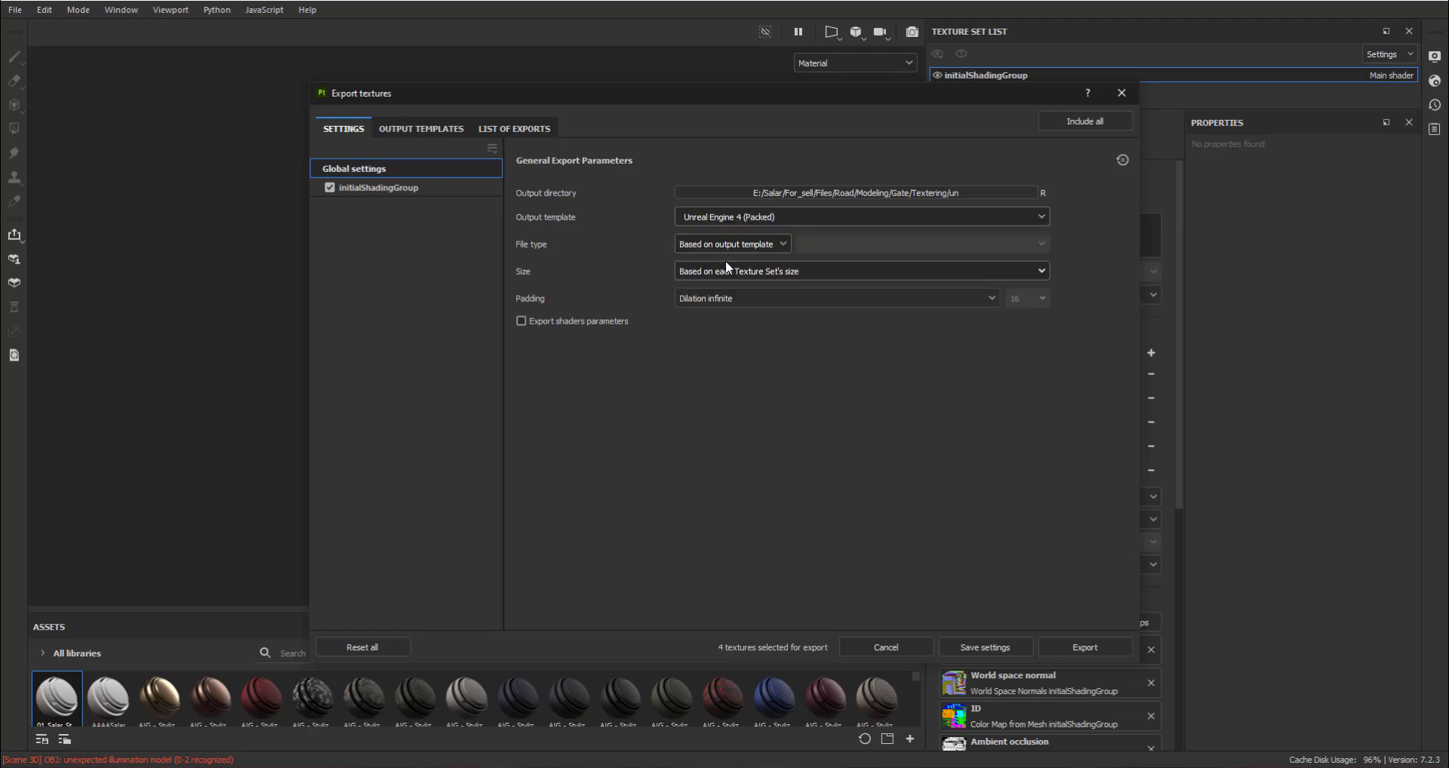
click(722, 273)
click(717, 306)
click(1121, 644)
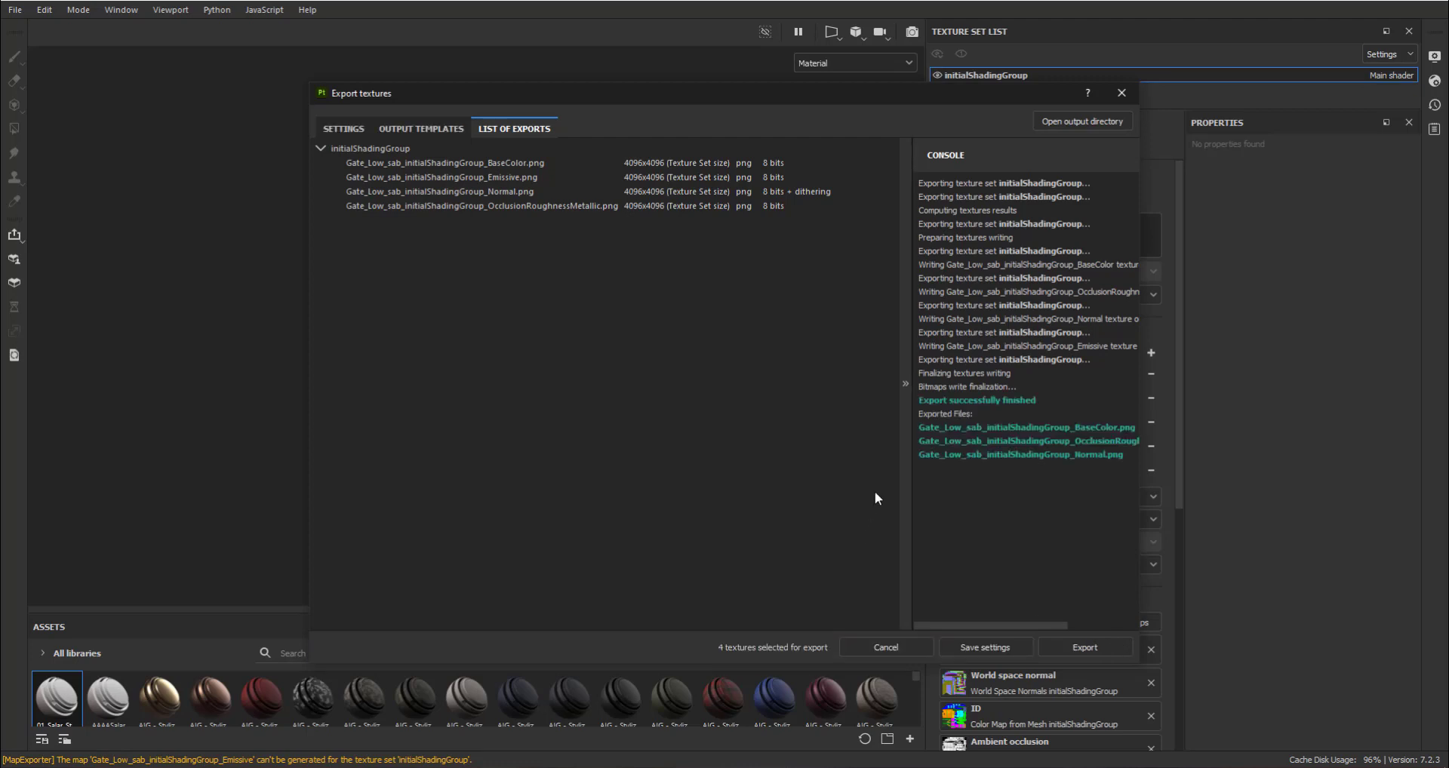
click(344, 128)
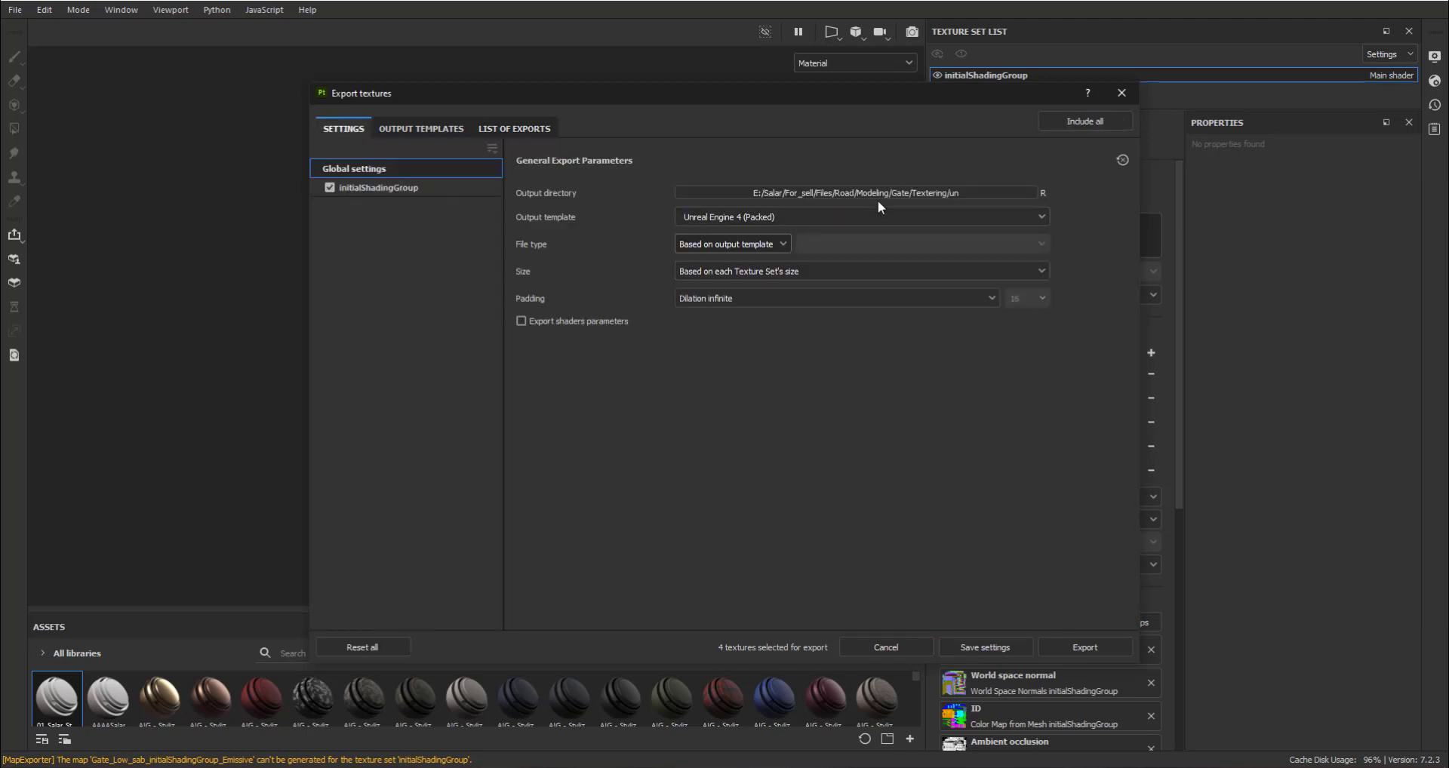
Step: Create a new folder named 'yn' inside Textering from the output directory browser
click(1013, 193)
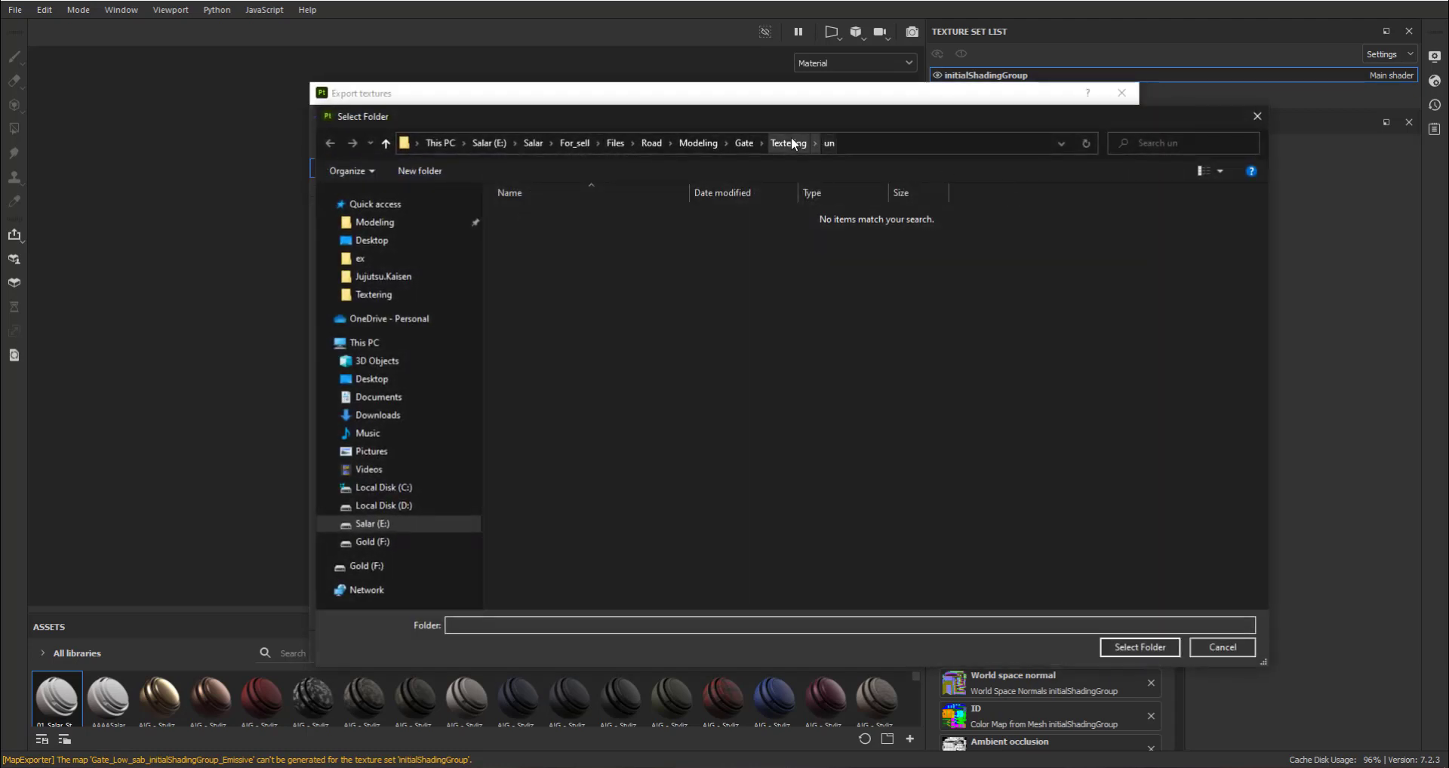
click(417, 171)
text(y)
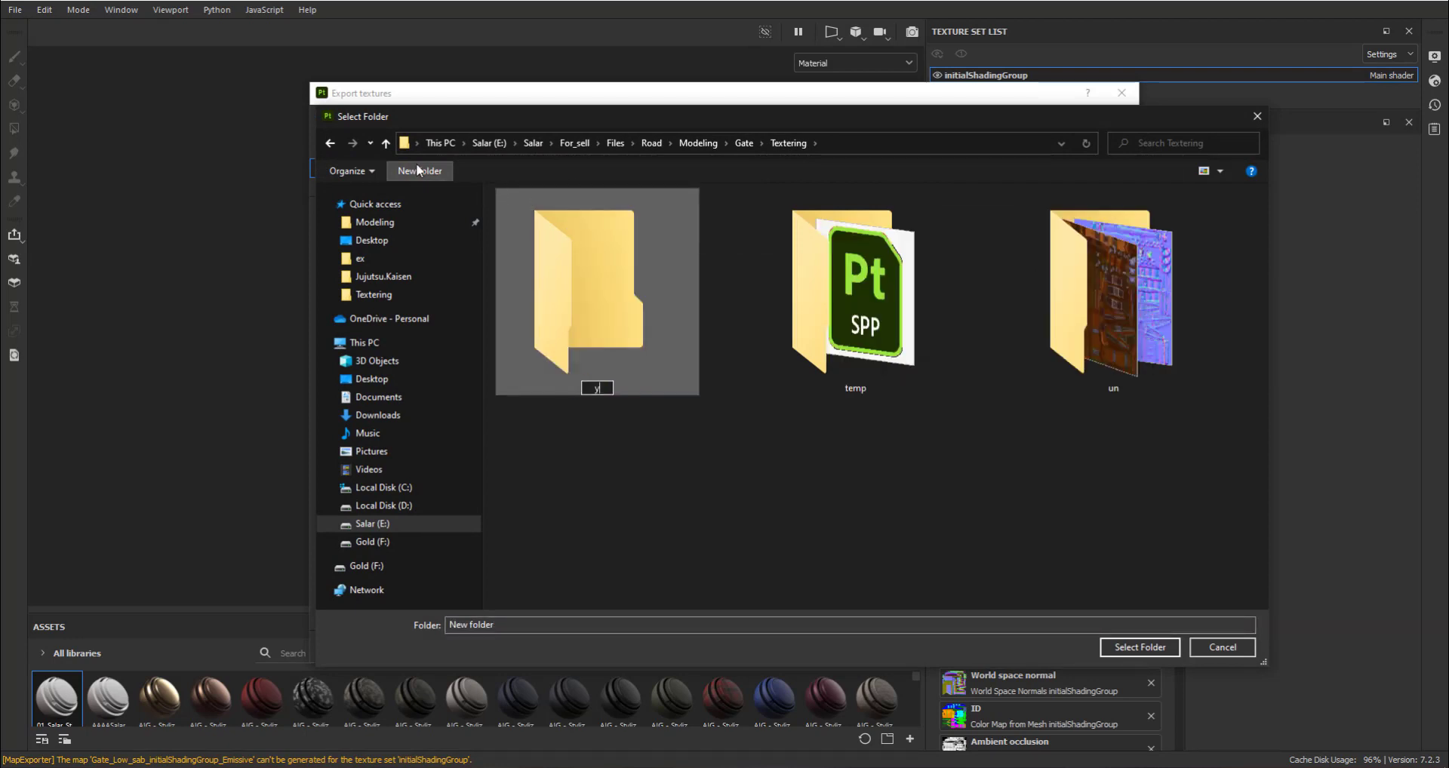
text(n)
key(Return)
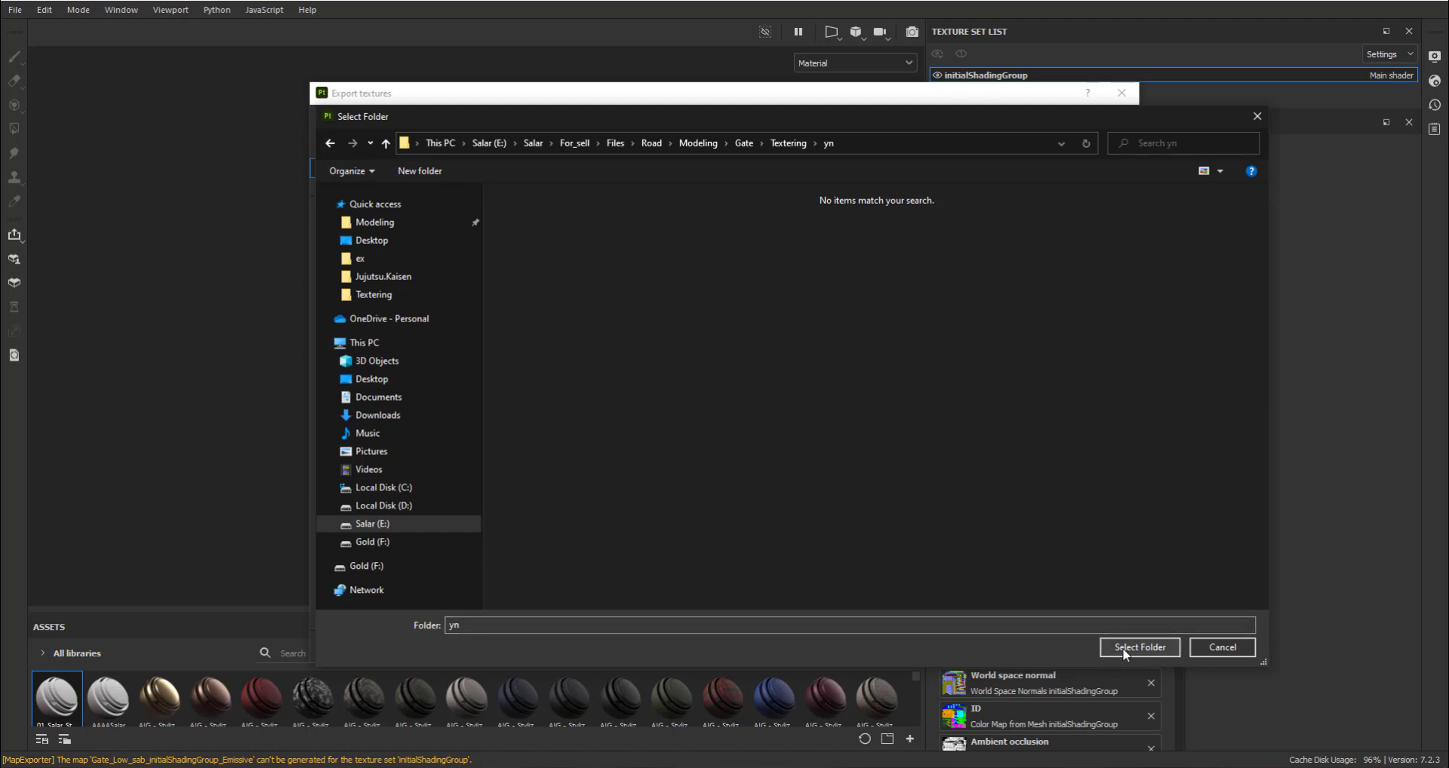
Step: Select the 'yn' folder as the export output directory
click(787, 143)
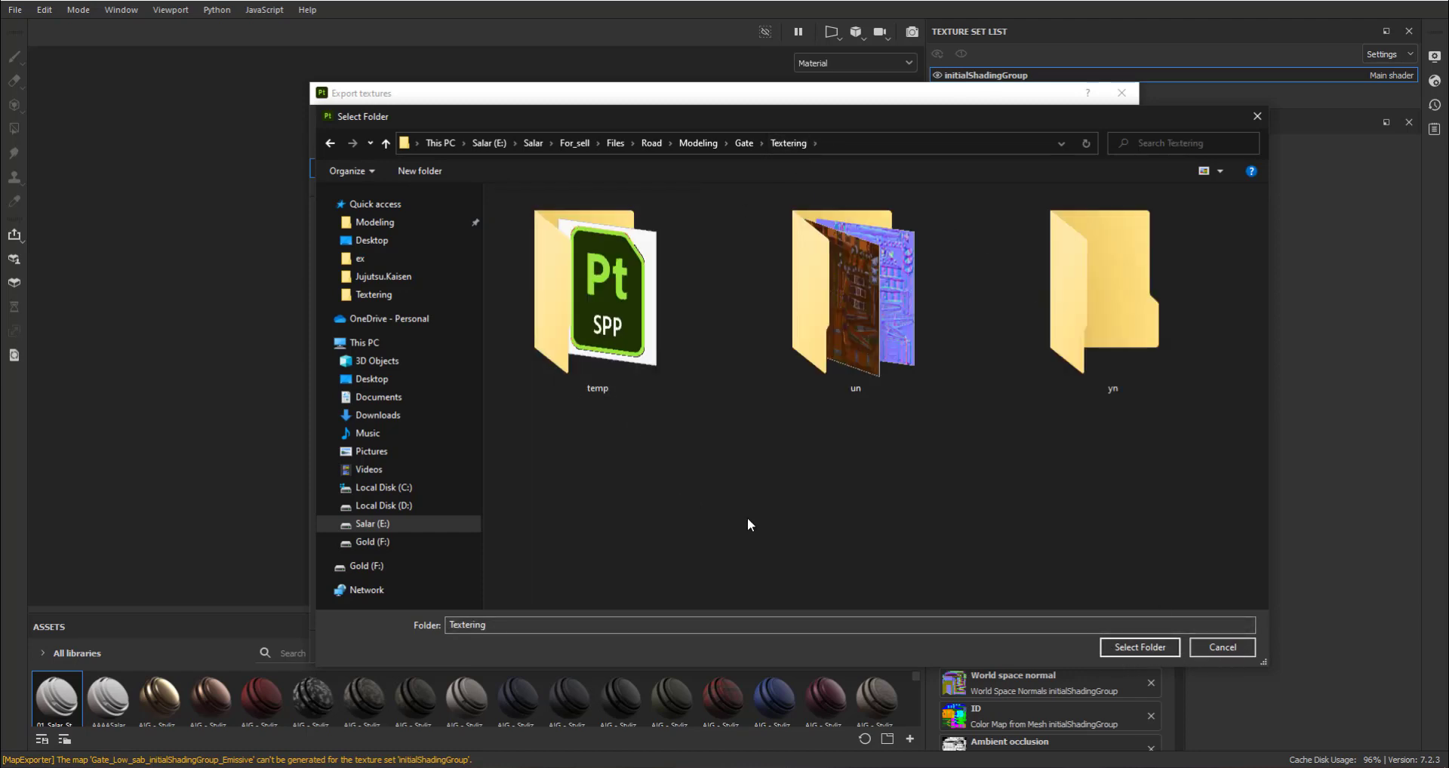
click(1124, 398)
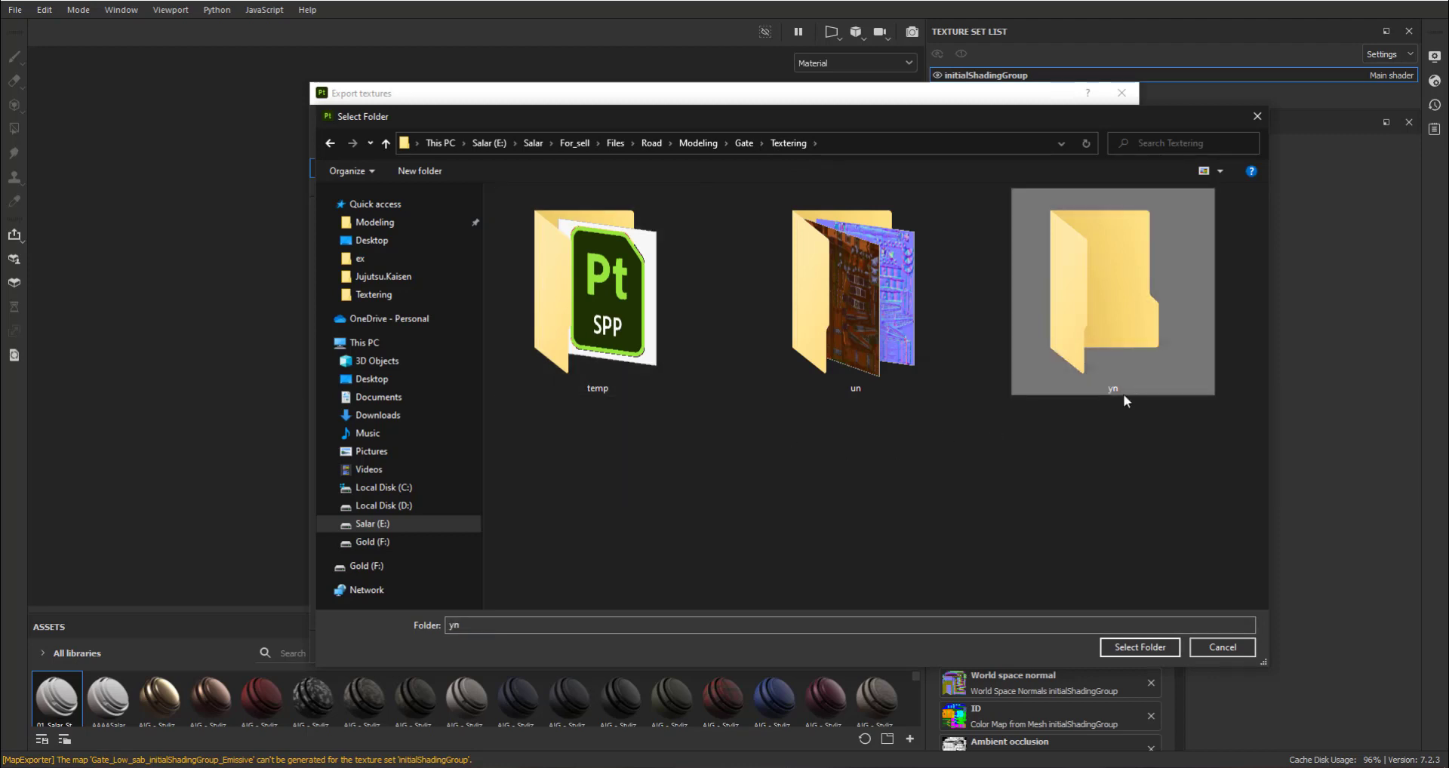
right_click(1123, 394)
key(Escape)
double_click(1113, 314)
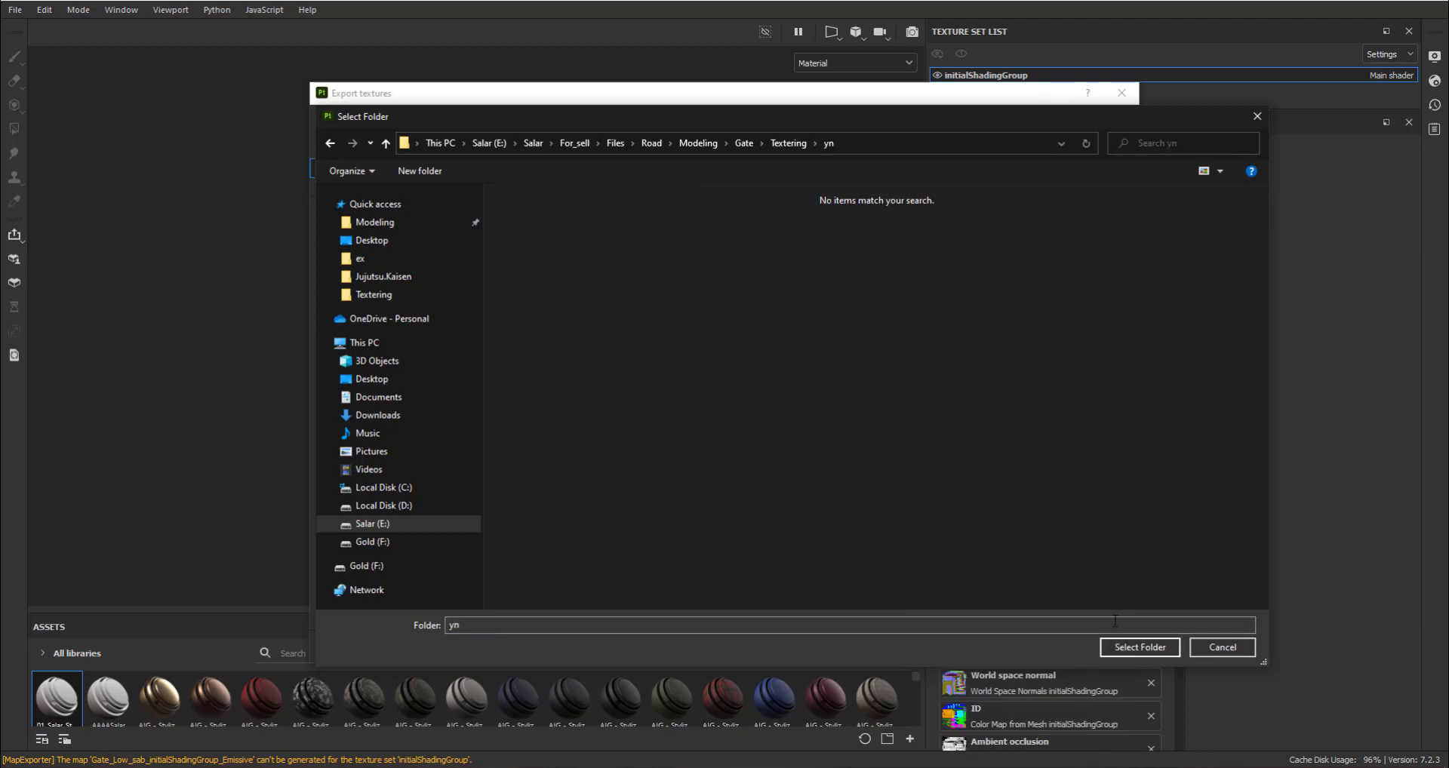
click(1126, 649)
click(798, 217)
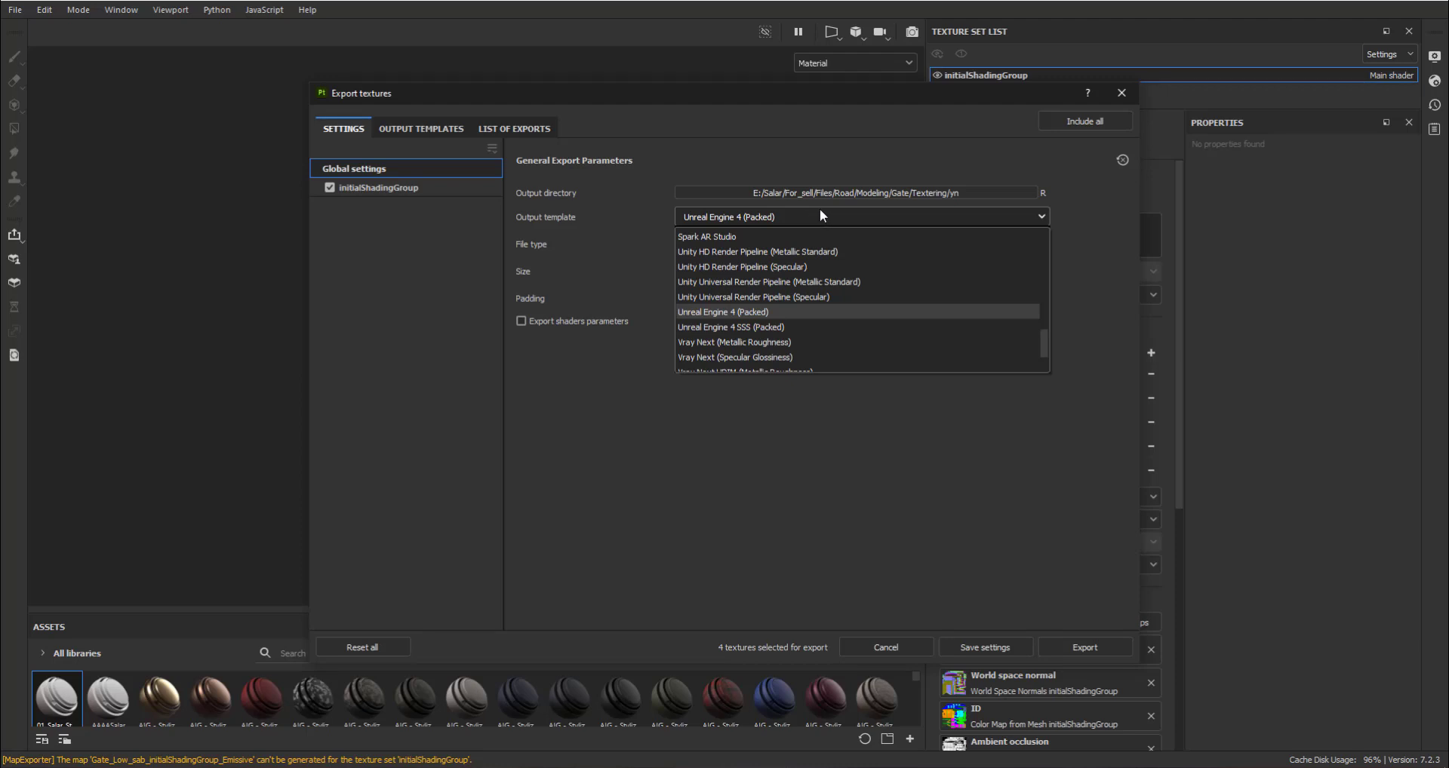
Step: Export with the Unity Universal Render Pipeline (Metallic Standard) template, then Save And Compact the project
click(904, 284)
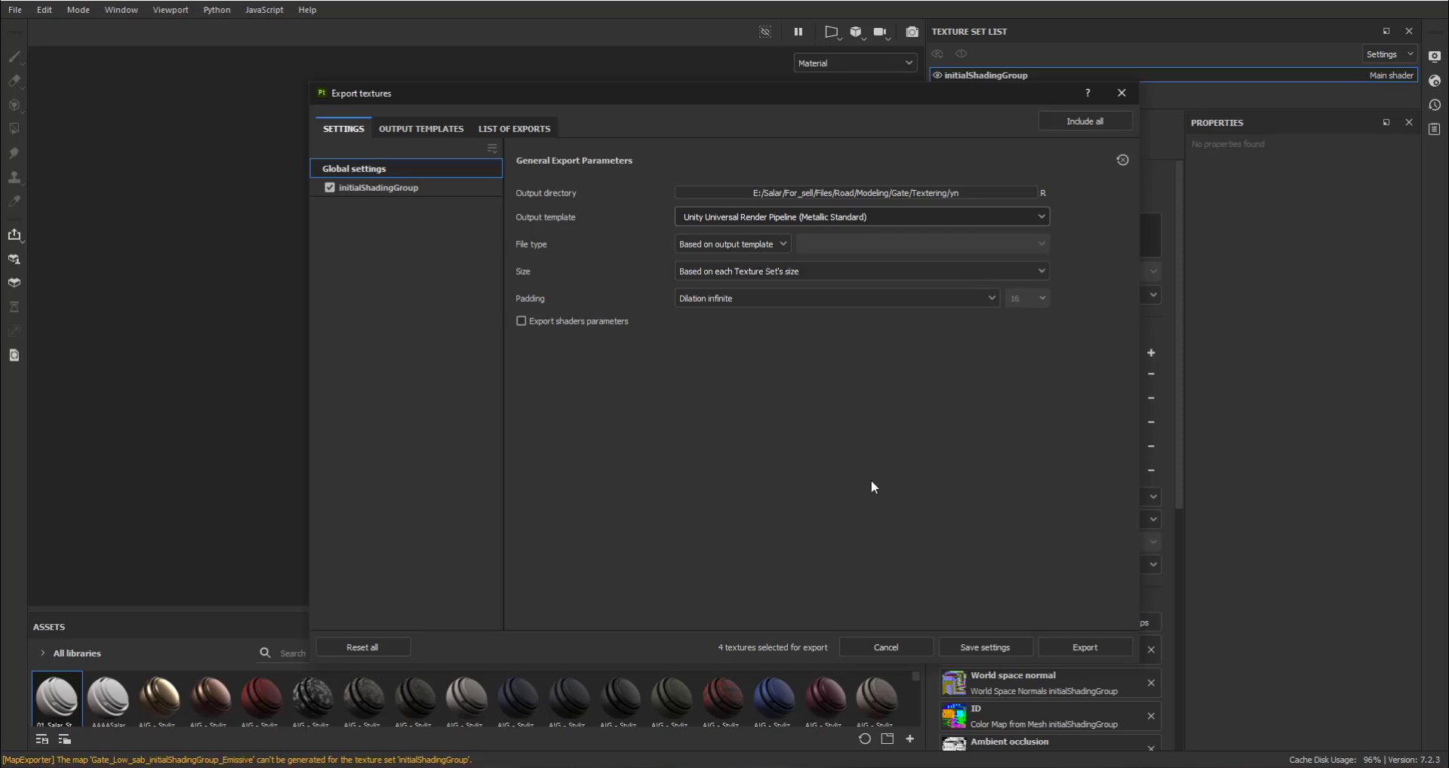
click(1099, 641)
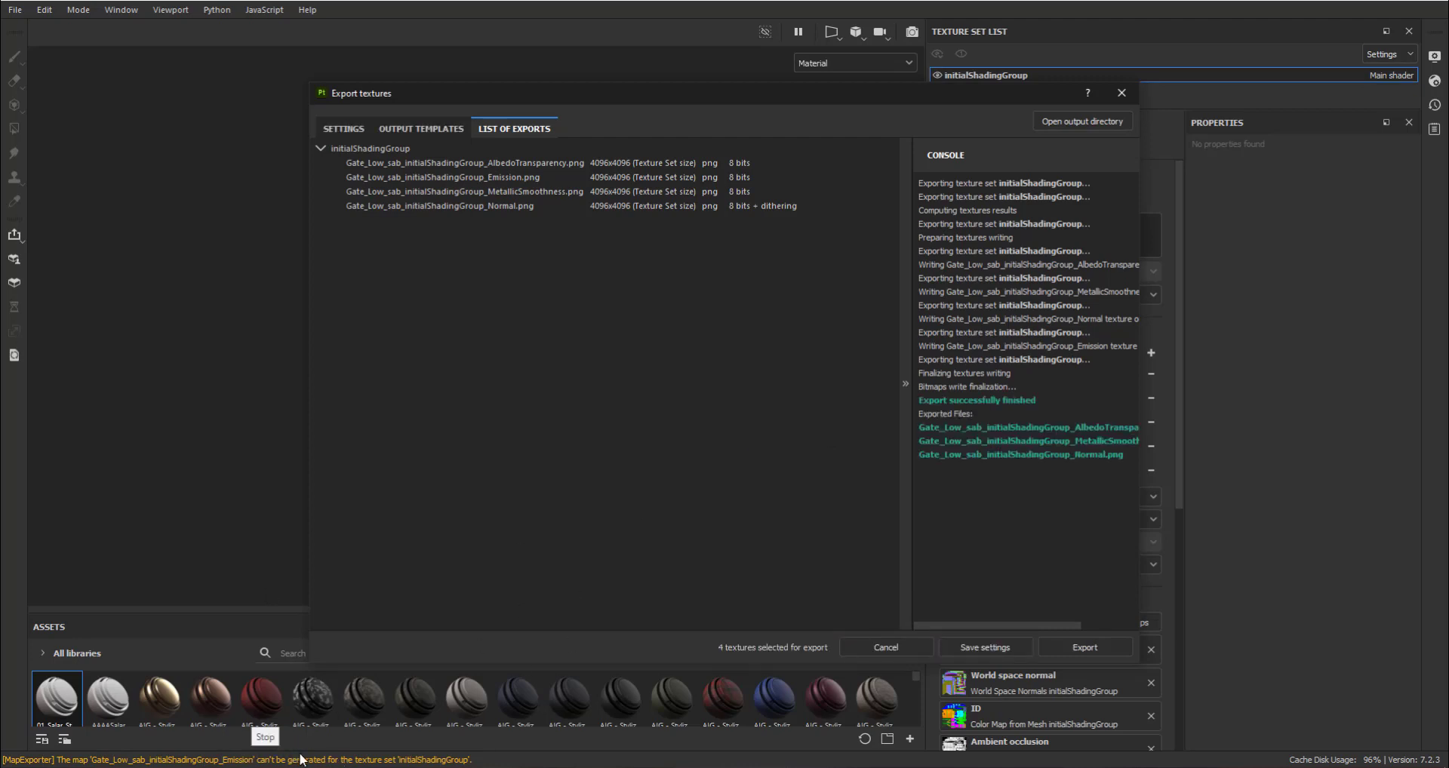
click(1122, 92)
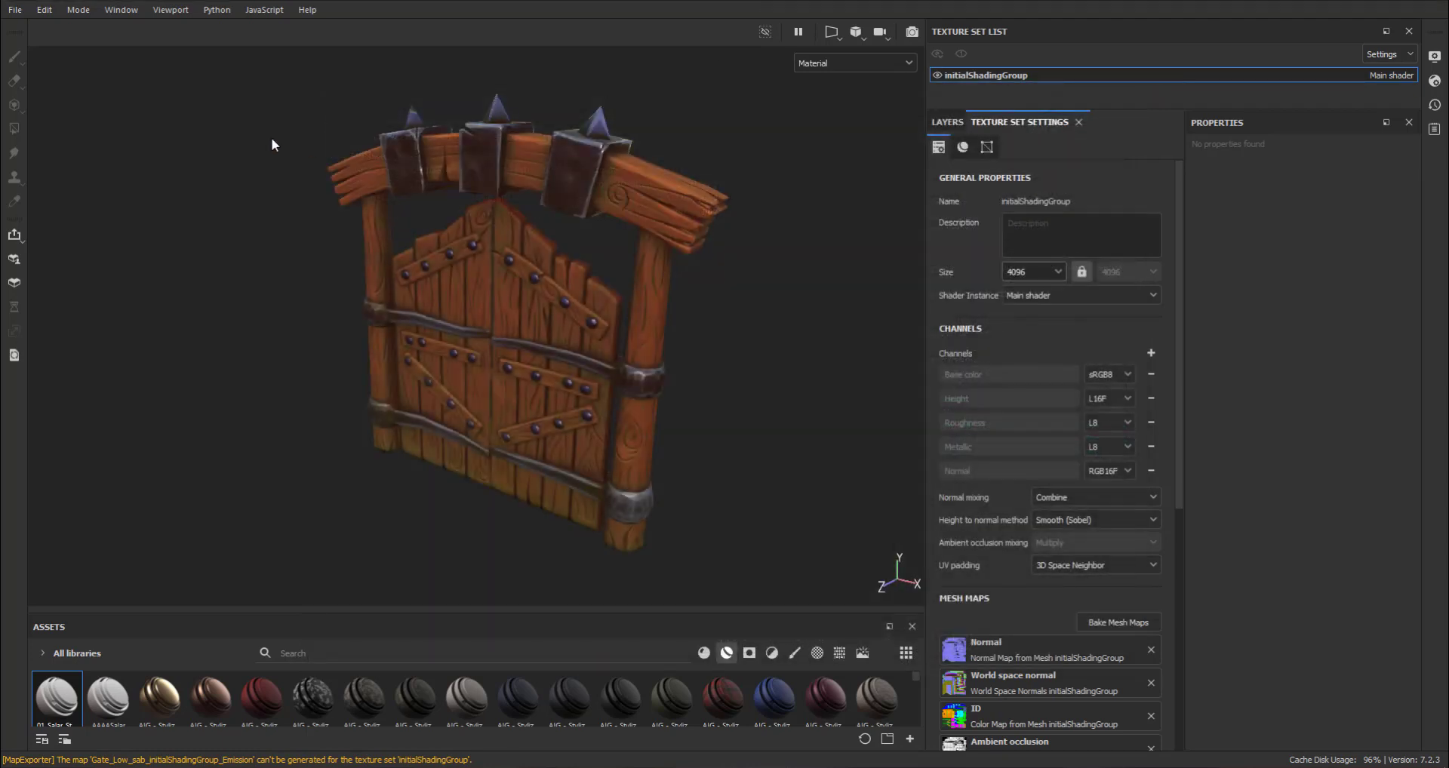
click(21, 9)
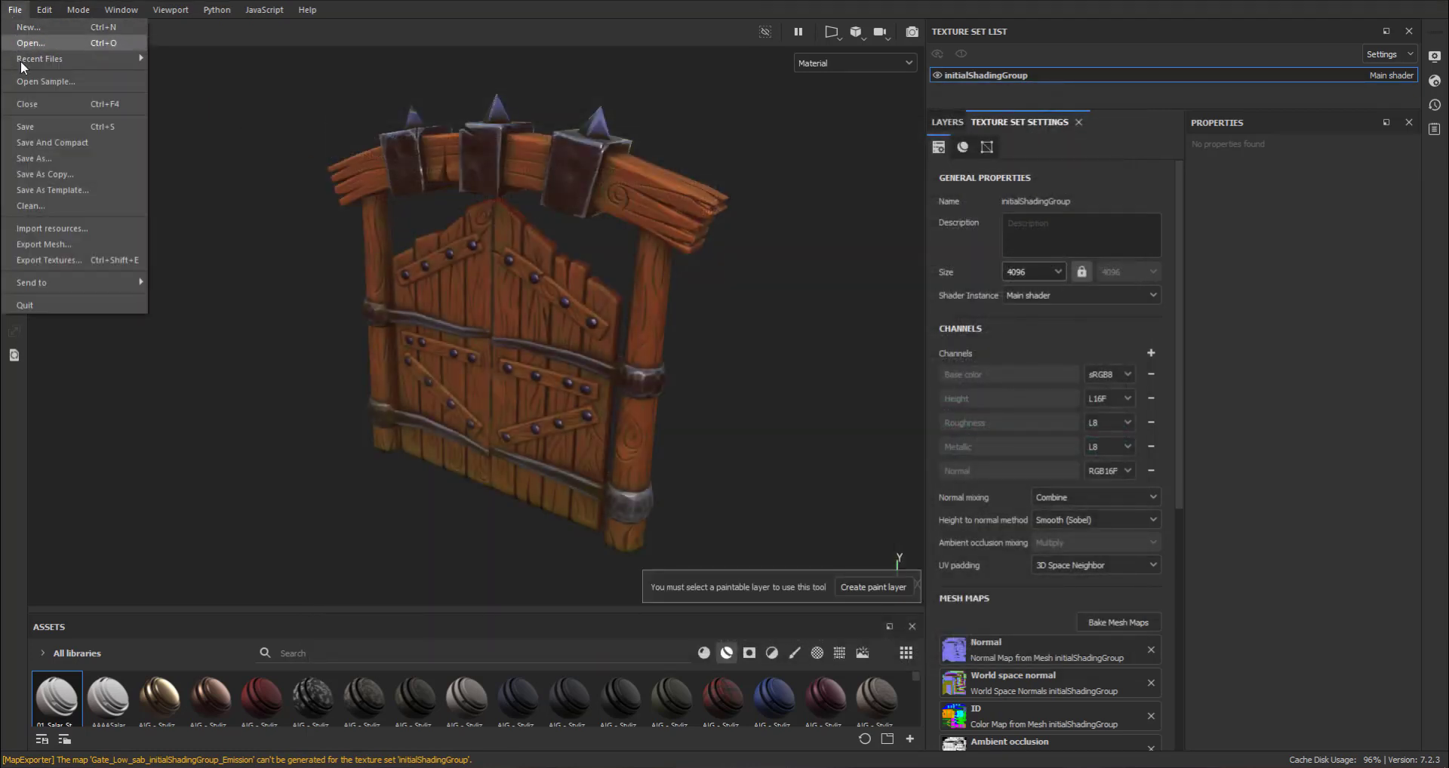
click(28, 133)
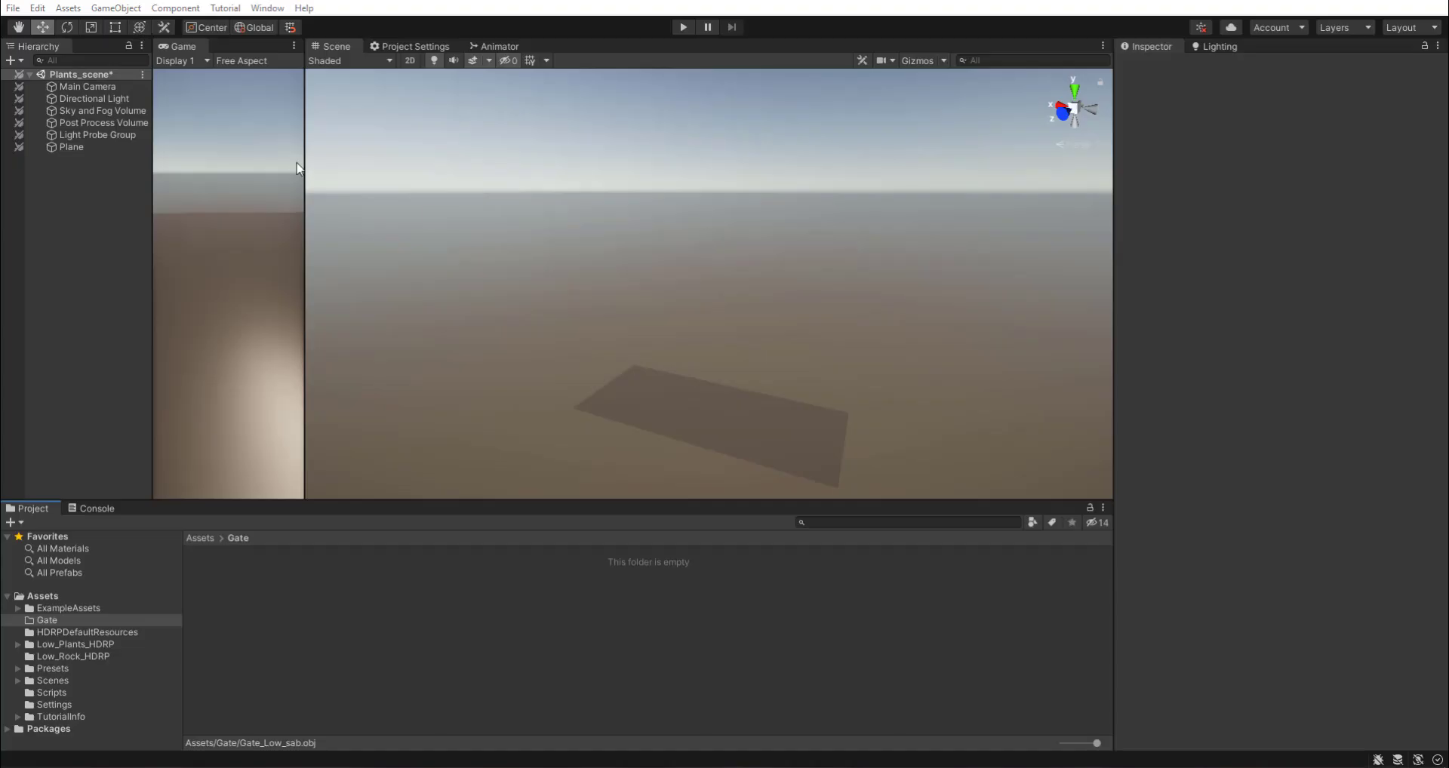
Step: Drag Gate_Low_sab.obj from File Explorer into Unity's Assets/Gate folder
key(alt+Tab)
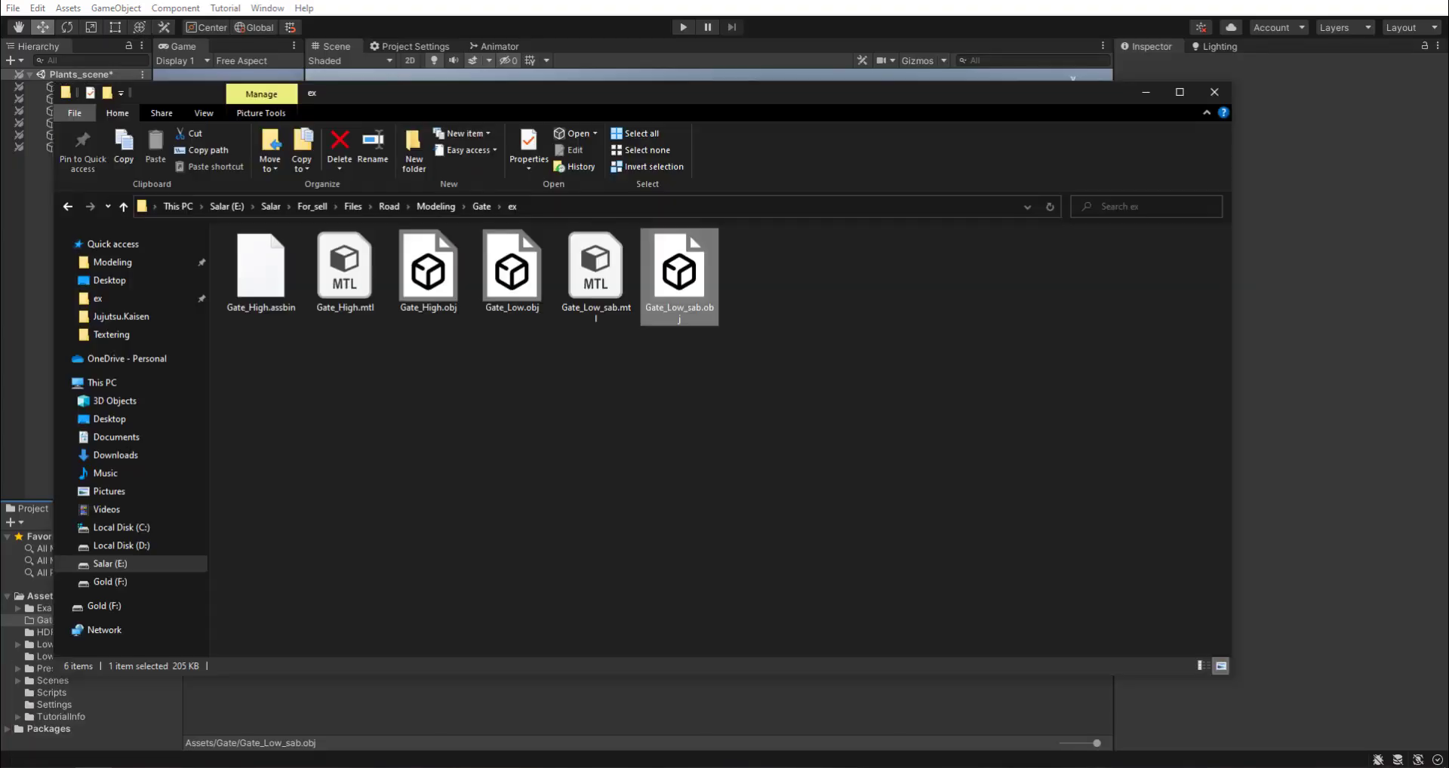
drag(679, 276, 545, 707)
click(547, 712)
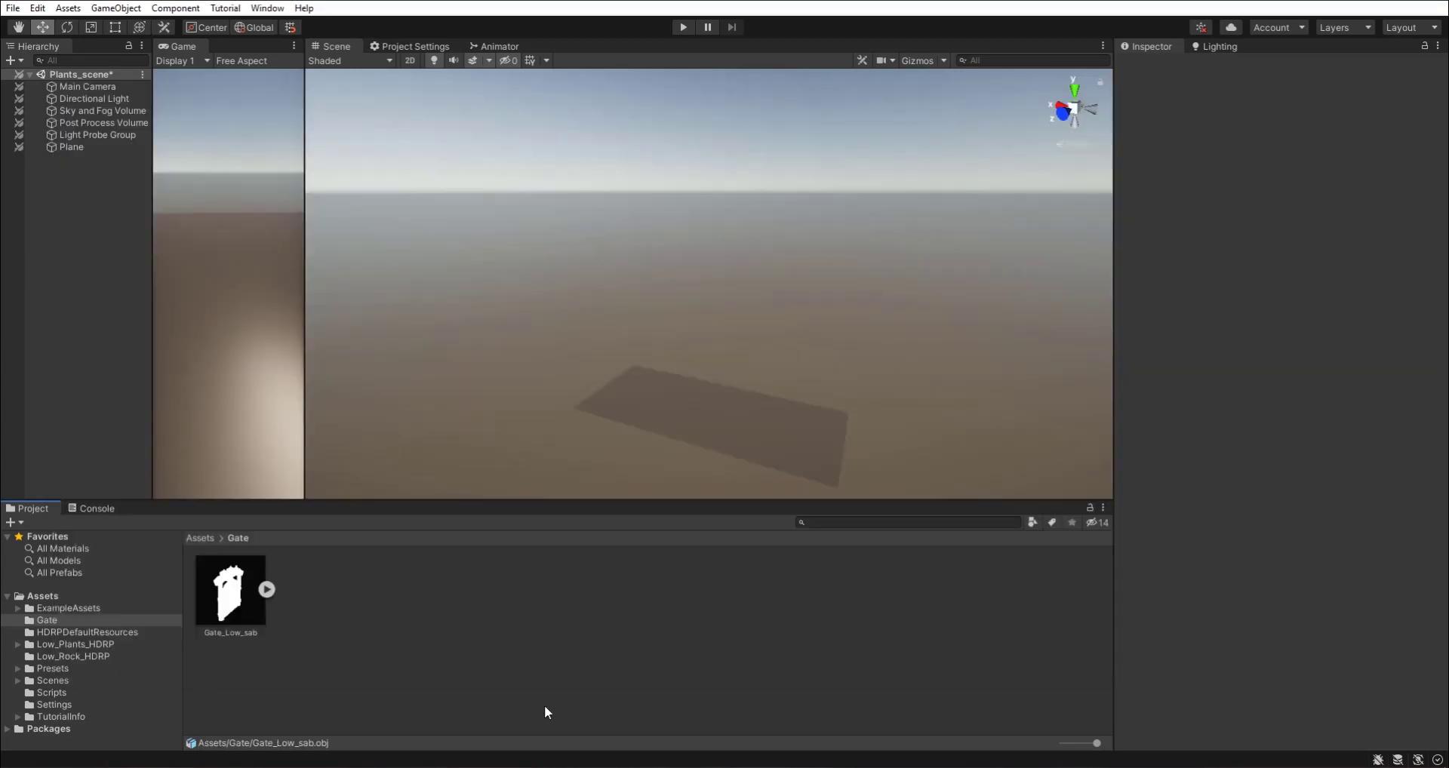
Step: Import the three exported PNG maps from Textering/yn into the Gate folder
key(alt+Tab)
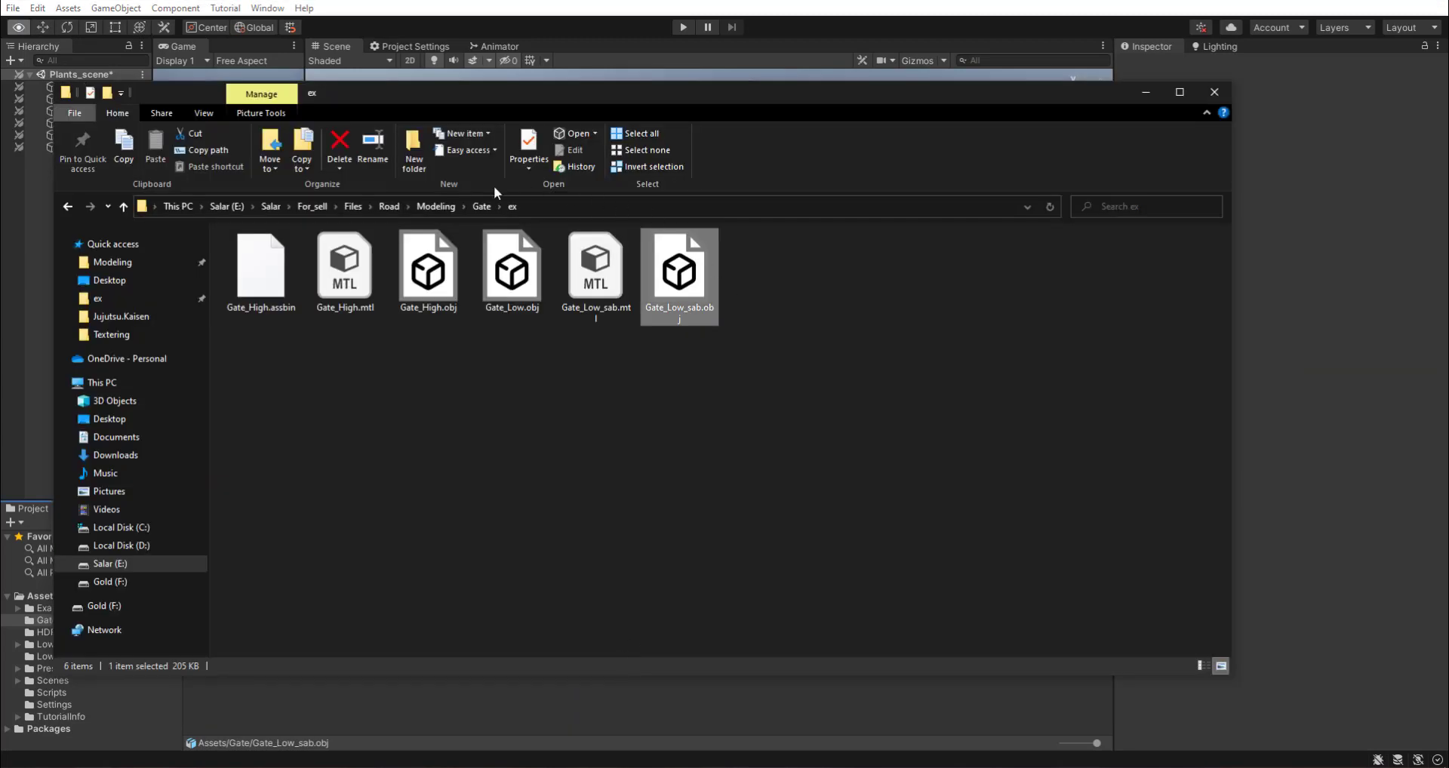
click(483, 211)
double_click(346, 266)
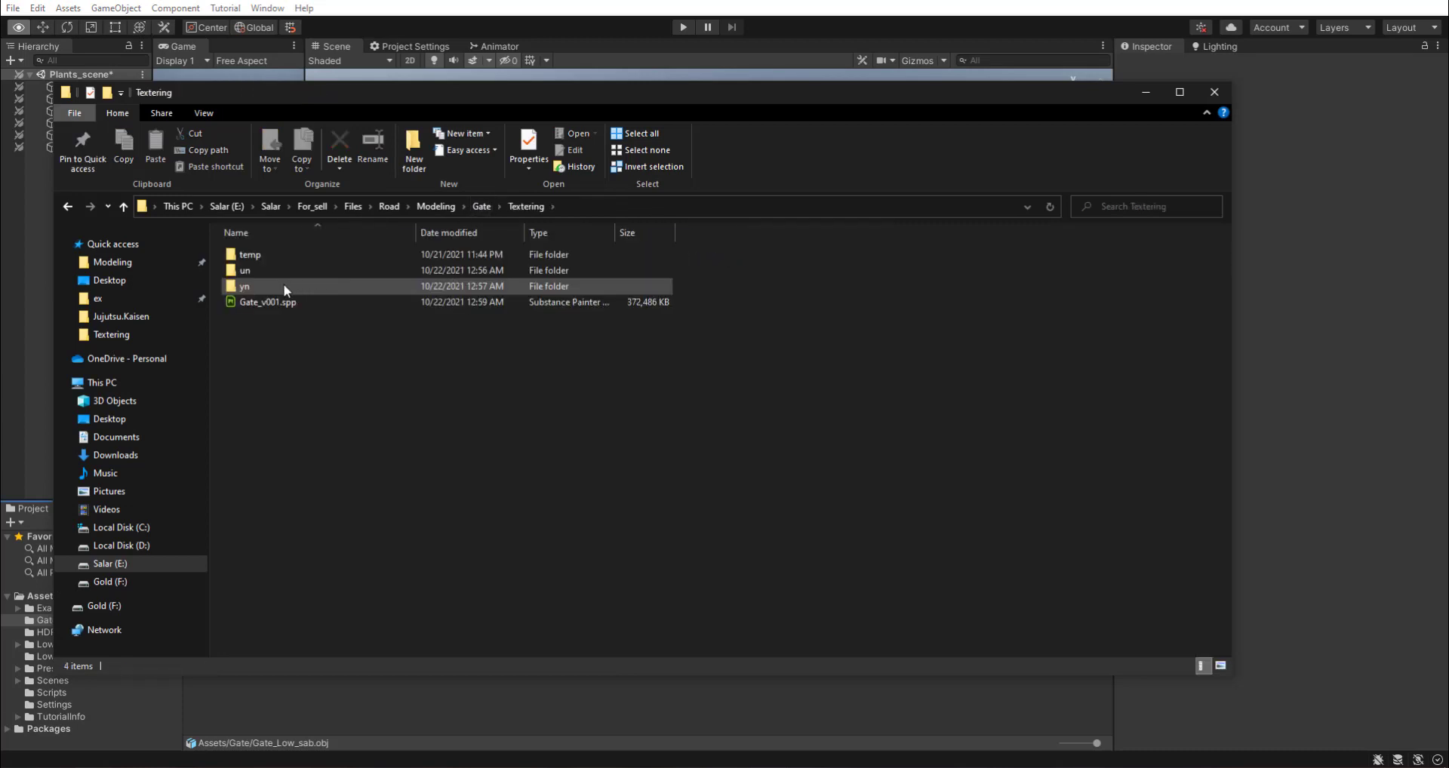
double_click(284, 287)
drag(269, 422, 452, 298)
drag(261, 292, 482, 695)
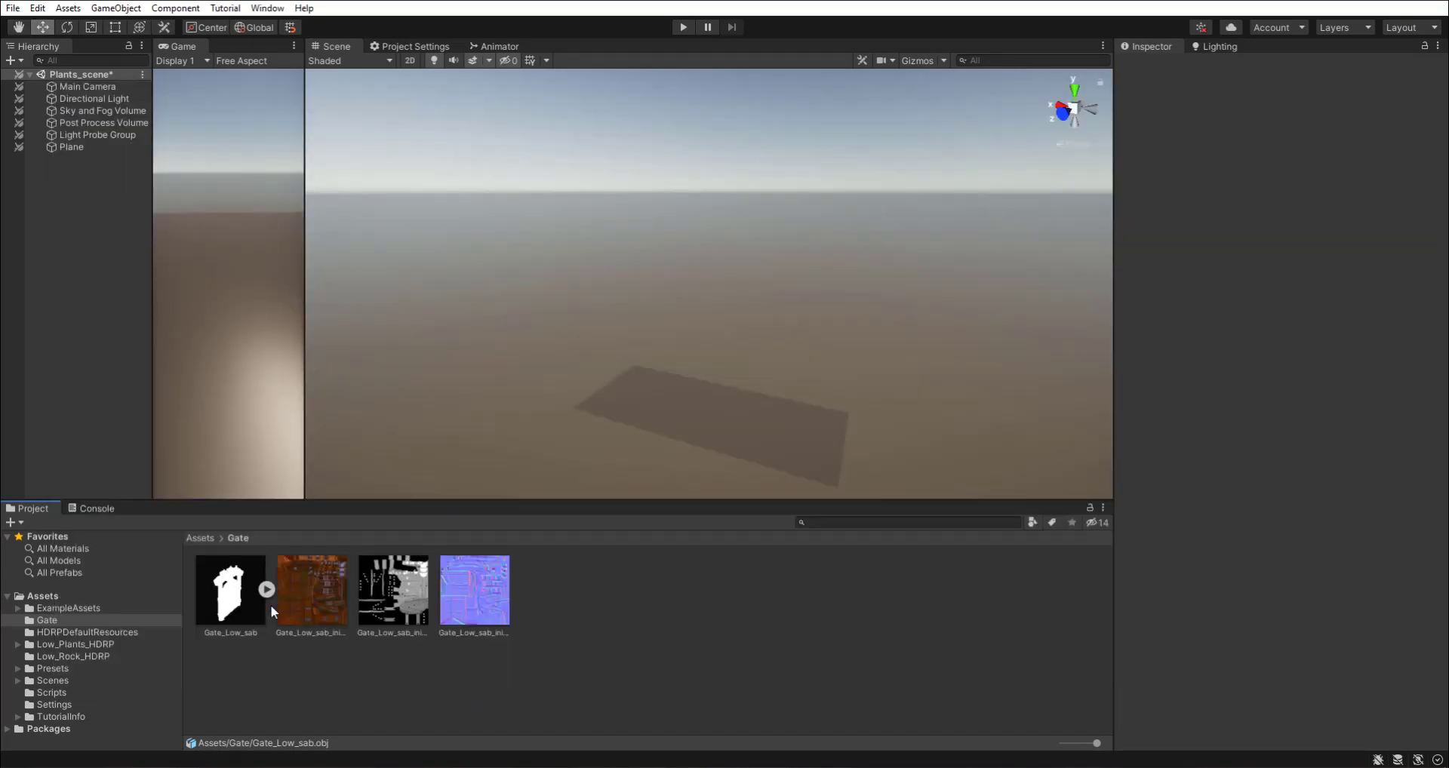
Step: Change Gate_Low_sab's rig animation type and turn off Import Animation
click(269, 603)
click(1354, 127)
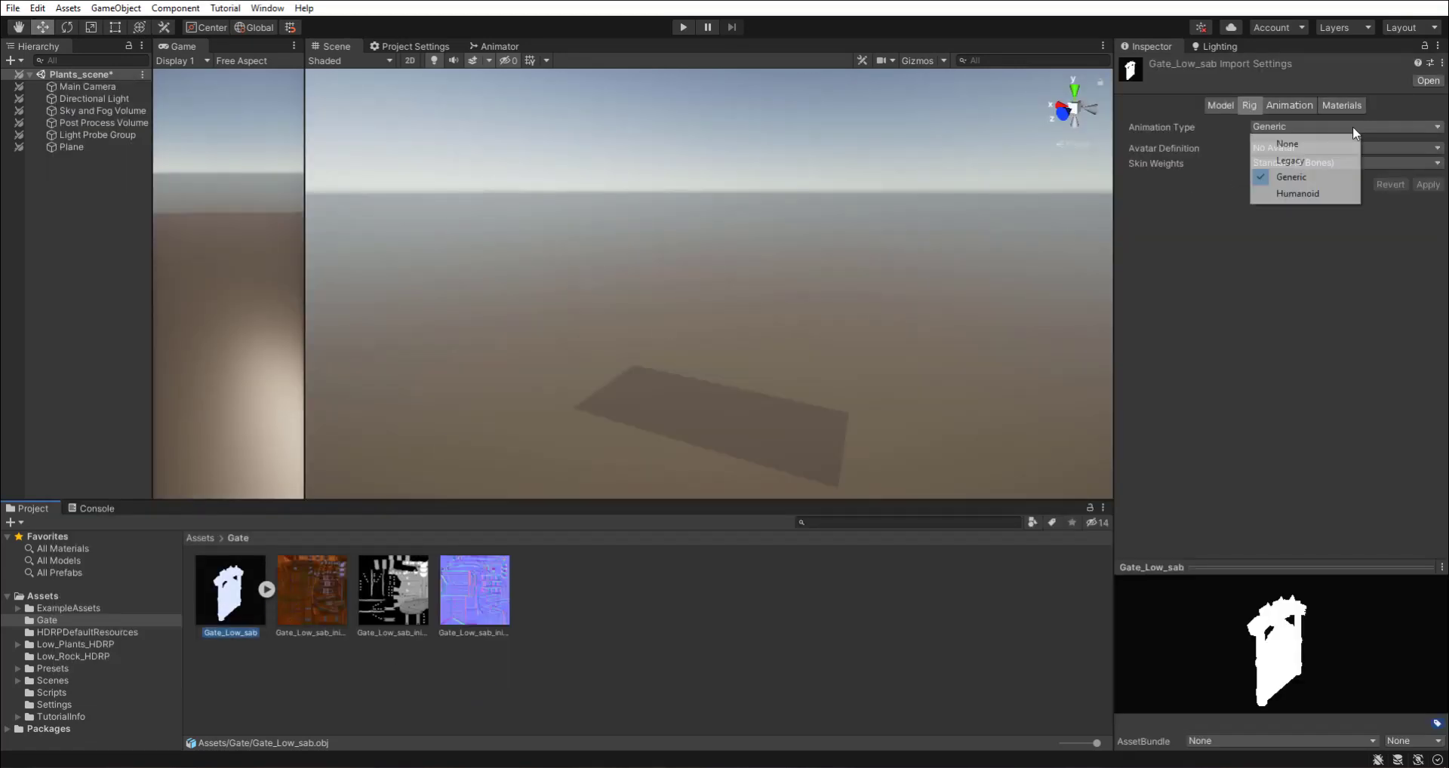
click(1313, 138)
click(1289, 106)
click(1254, 143)
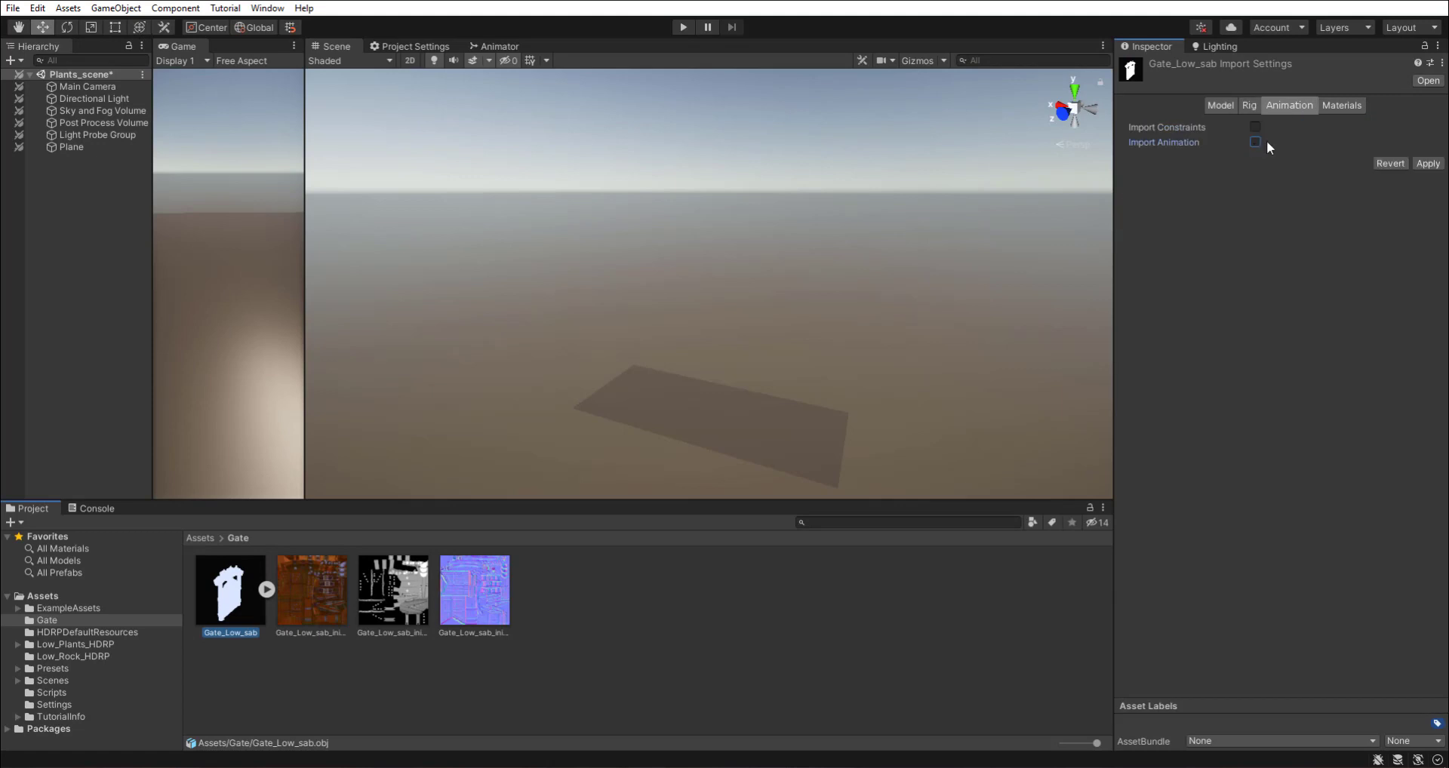
Step: Set Material Creation Mode to None, apply, and place the gate in the scene
click(1325, 106)
click(1330, 126)
click(1319, 144)
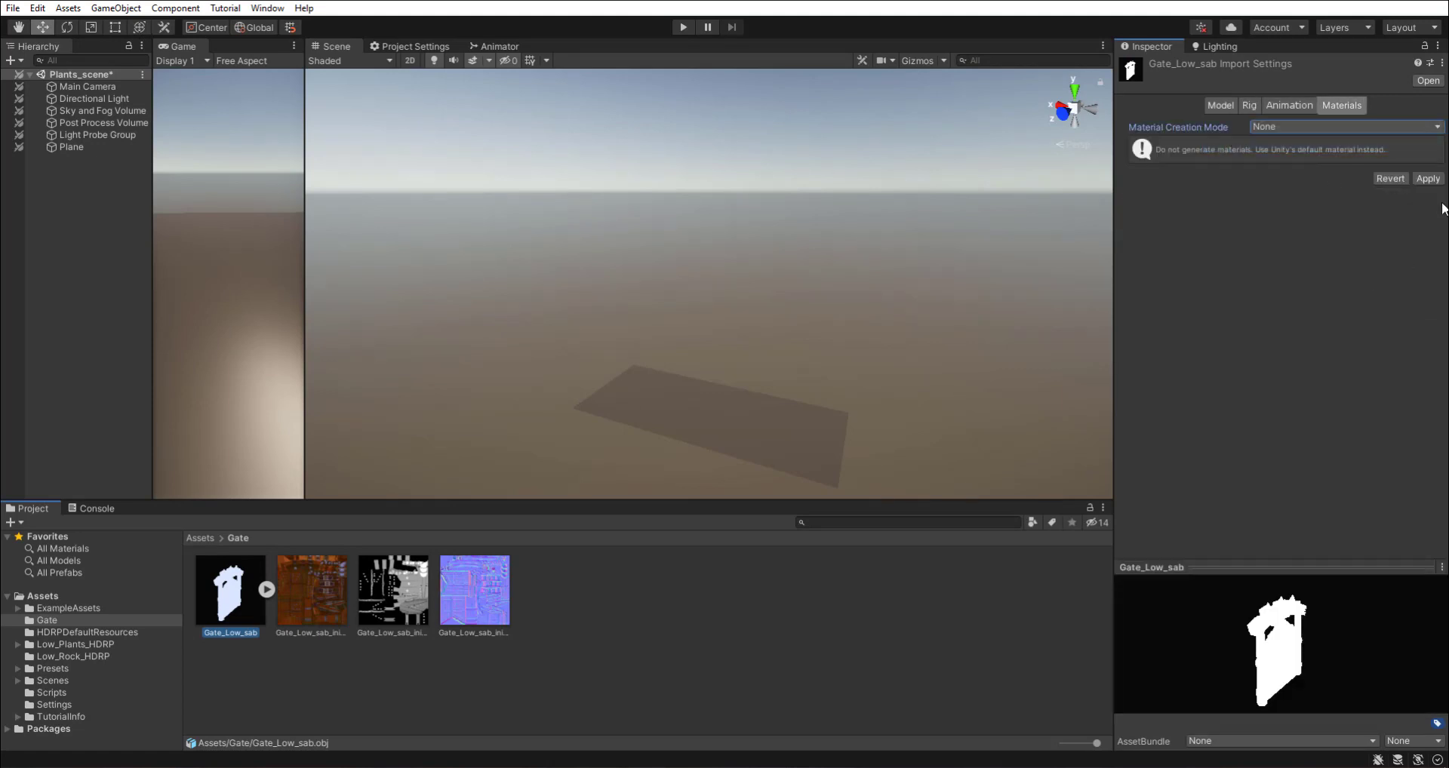
click(1427, 179)
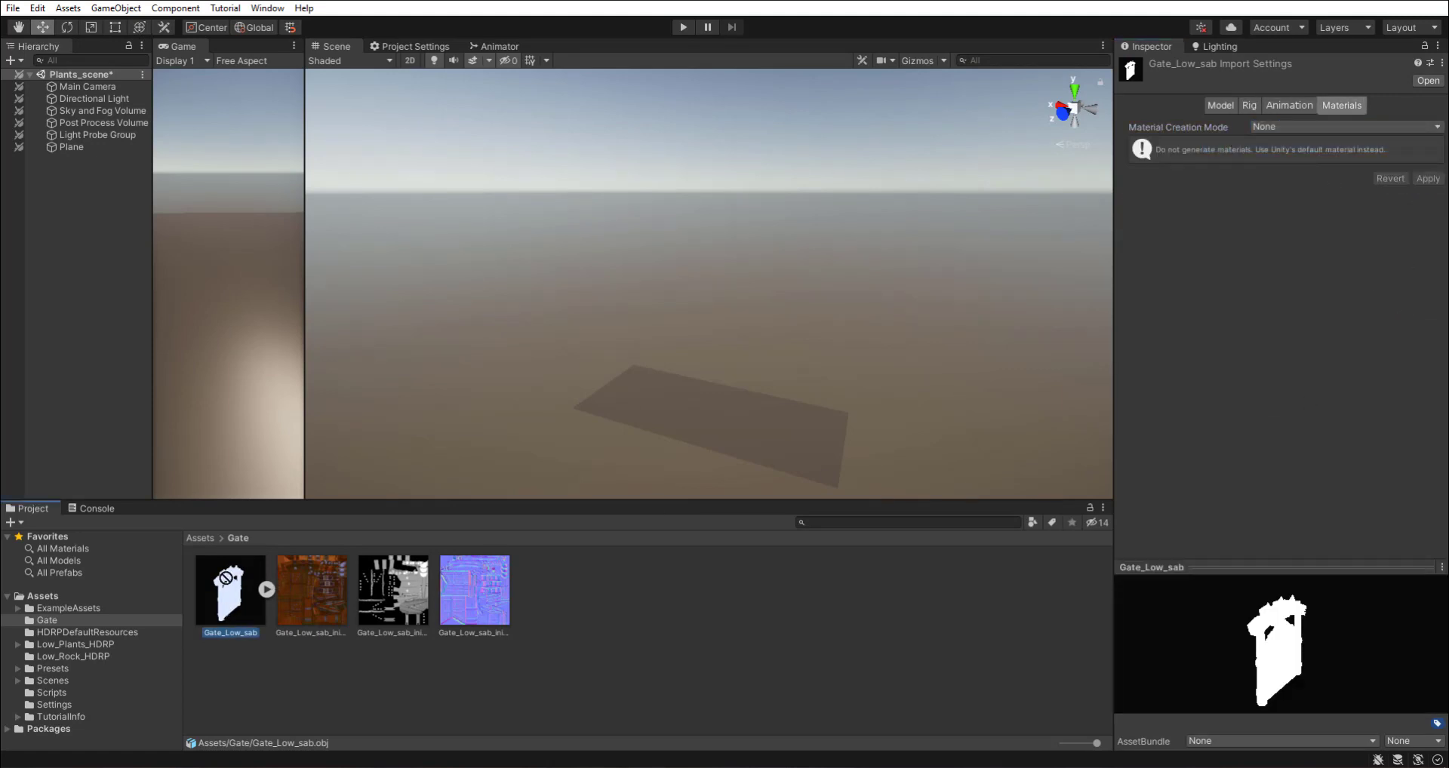
drag(230, 592, 81, 336)
mouse_move(757, 406)
alt+mouse_down()
mouse_move(835, 312)
mouse_move(844, 325)
alt+mouse_up()
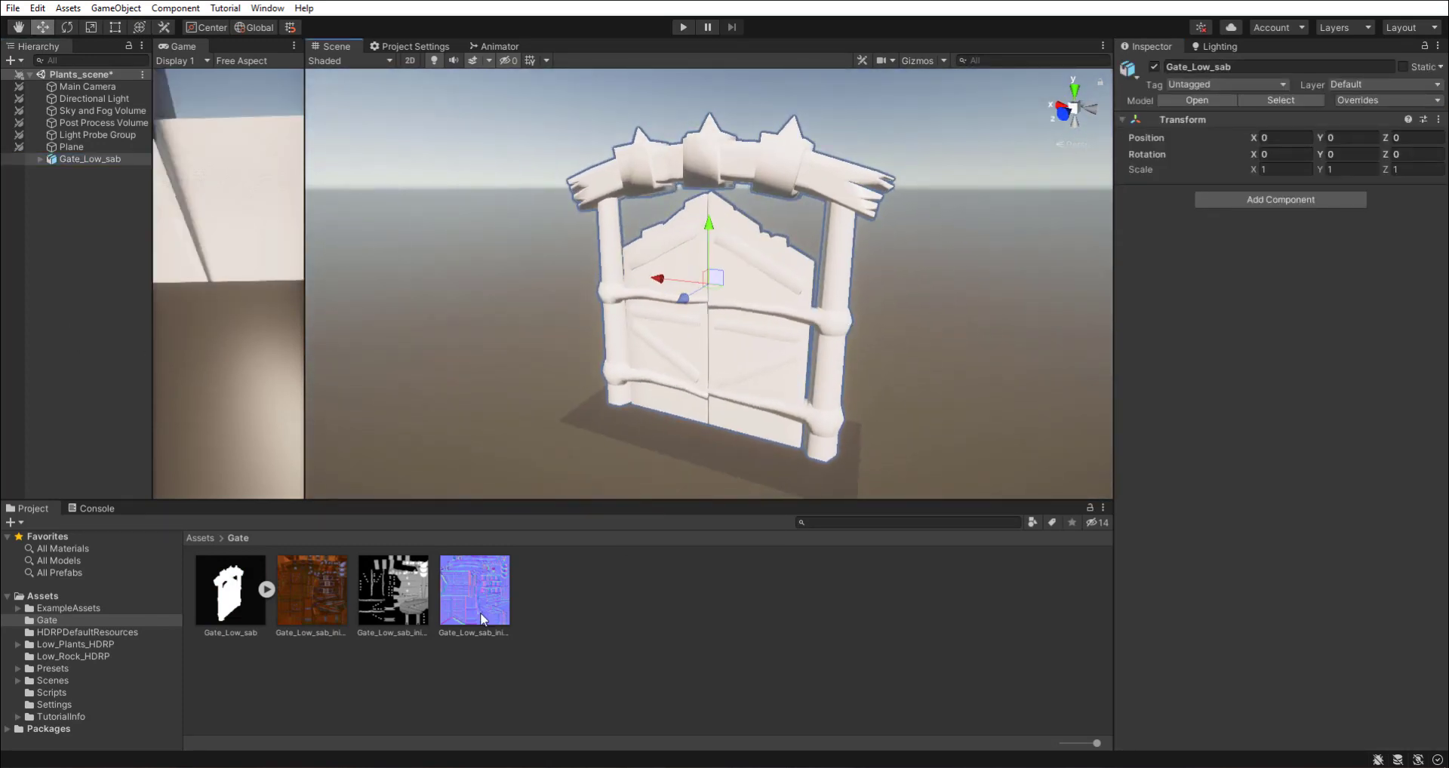
Step: Create a new material named Gate_Material in the Gate folder
right_click(574, 587)
mouse_move(677, 193)
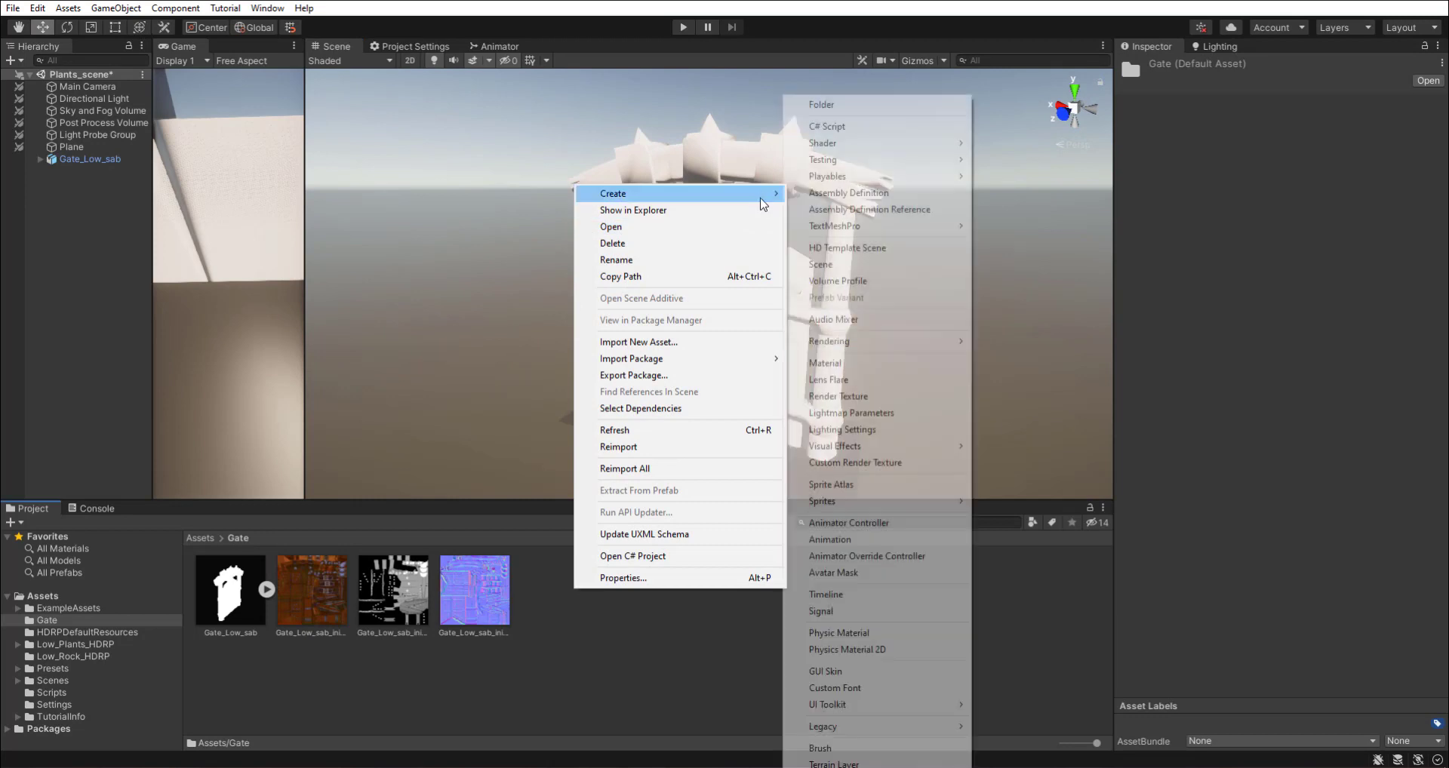
click(886, 365)
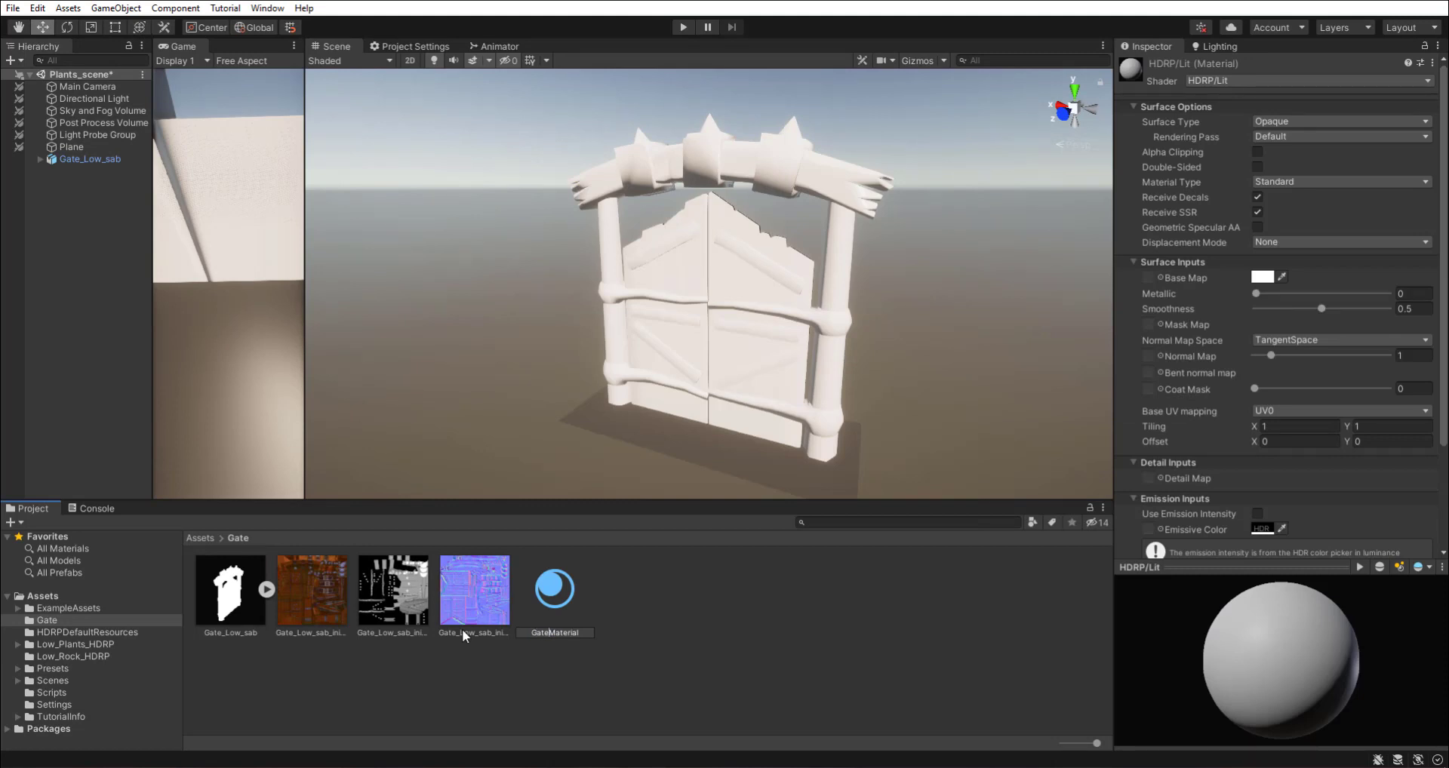
text(_)
key(Return)
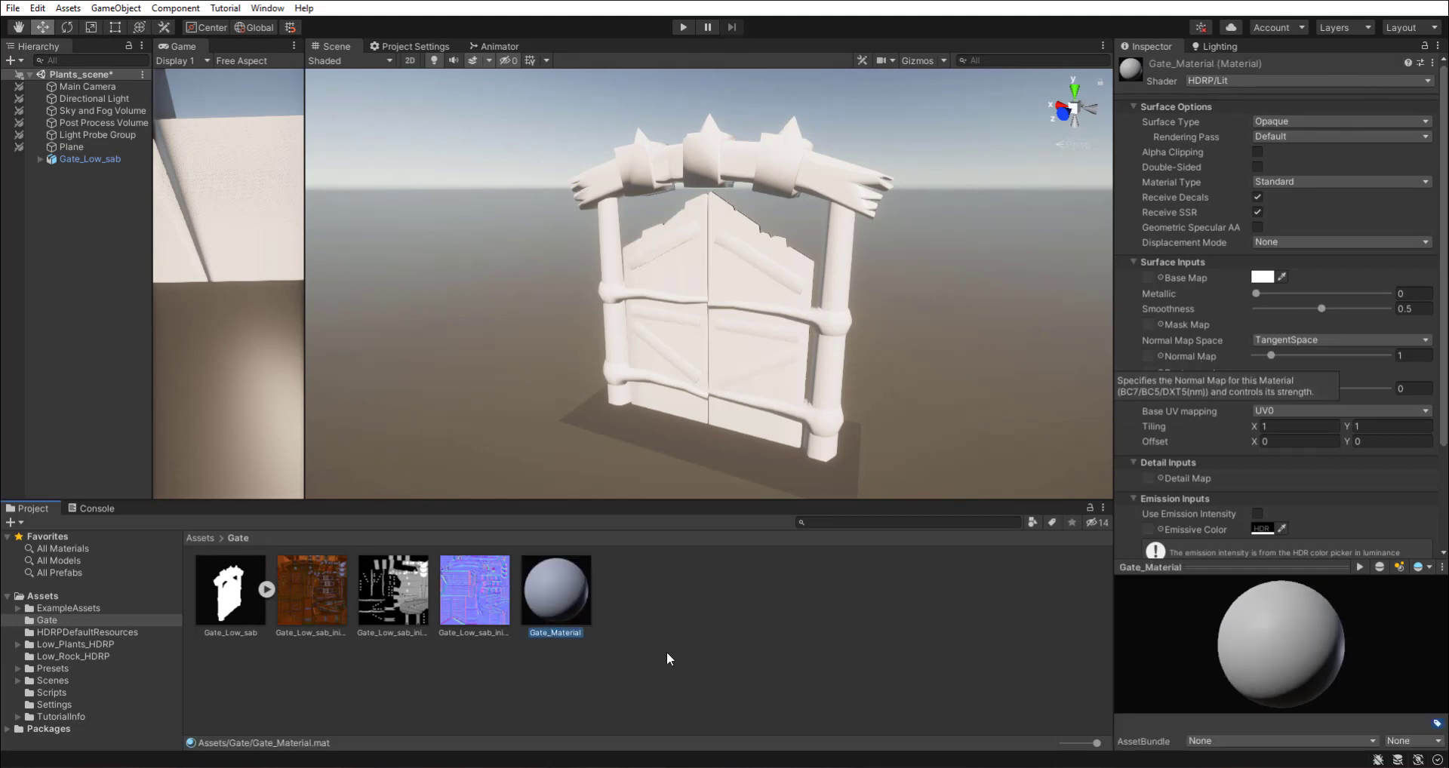
Step: Apply Gate_Material to the gate and assign its base colour and normal textures
drag(566, 603, 677, 326)
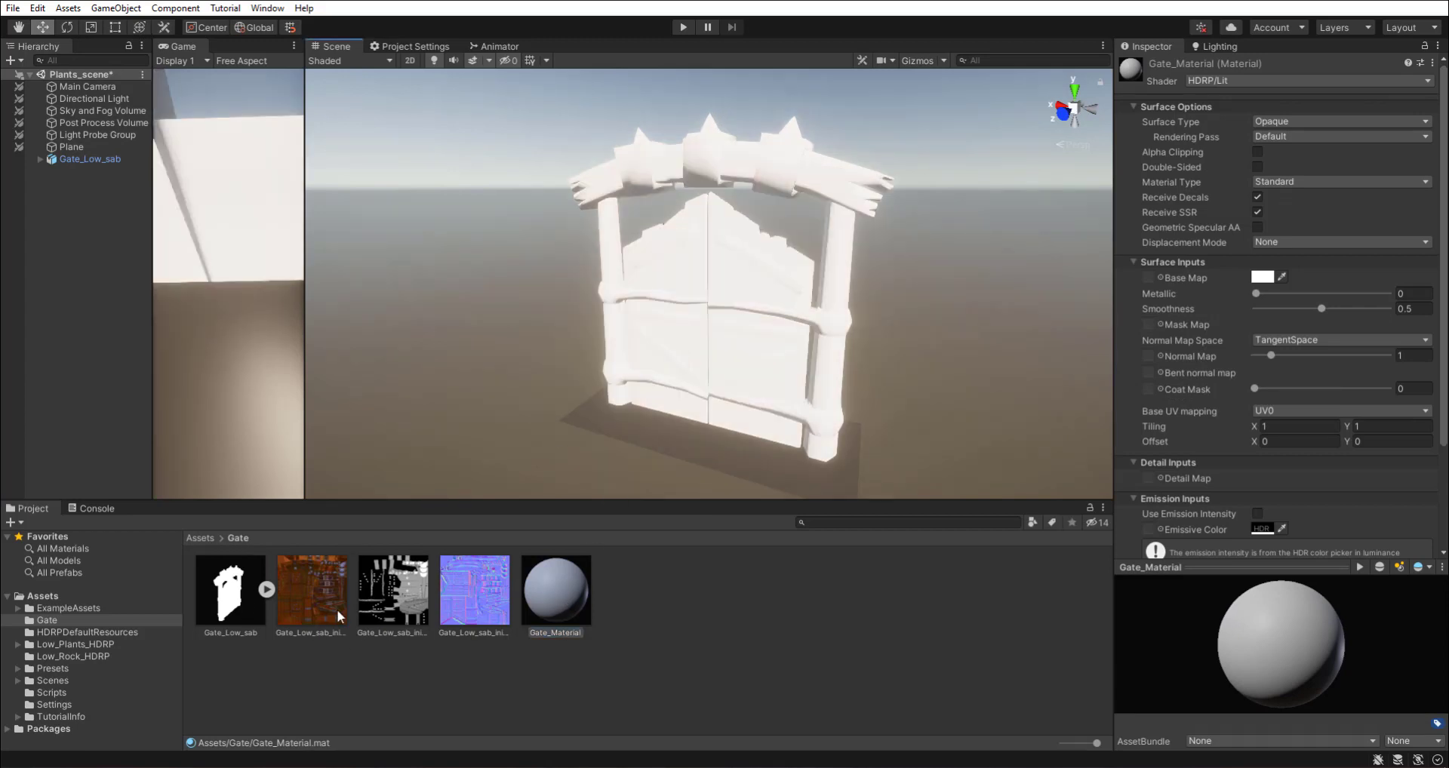
drag(313, 604, 1153, 283)
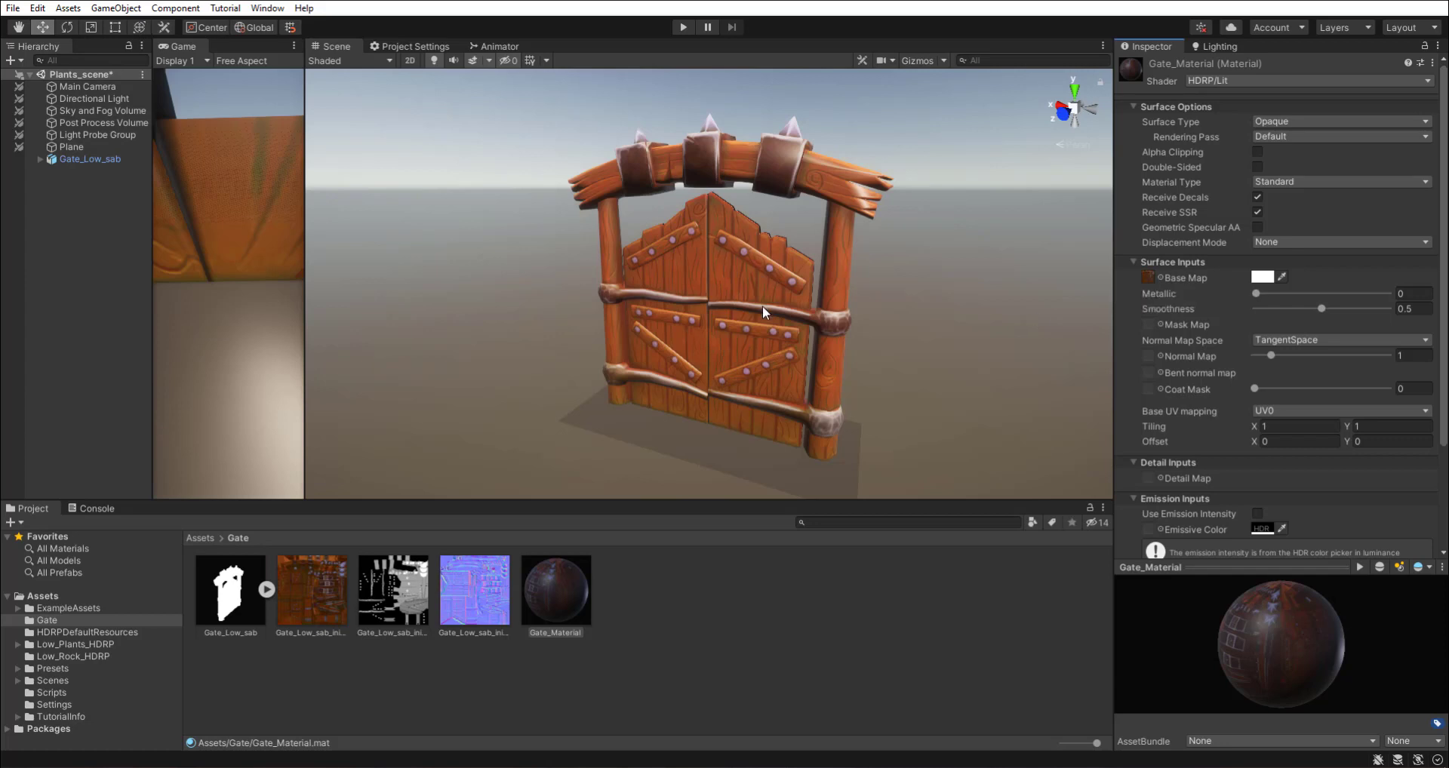
mouse_move(483, 615)
mouse_down()
mouse_move(1160, 361)
mouse_move(1148, 358)
mouse_up()
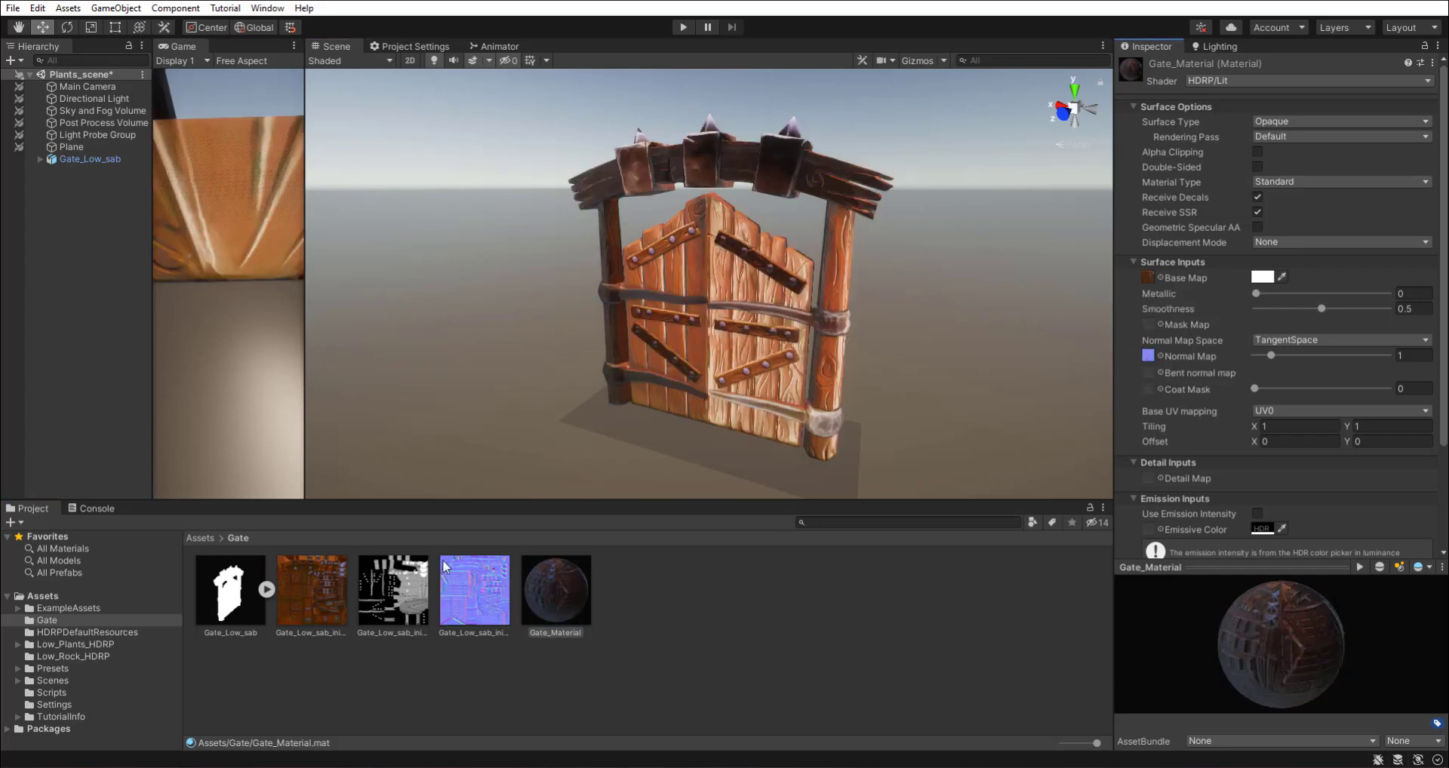
Step: Set the Normal texture's Texture Type to Normal map
click(465, 613)
click(1297, 108)
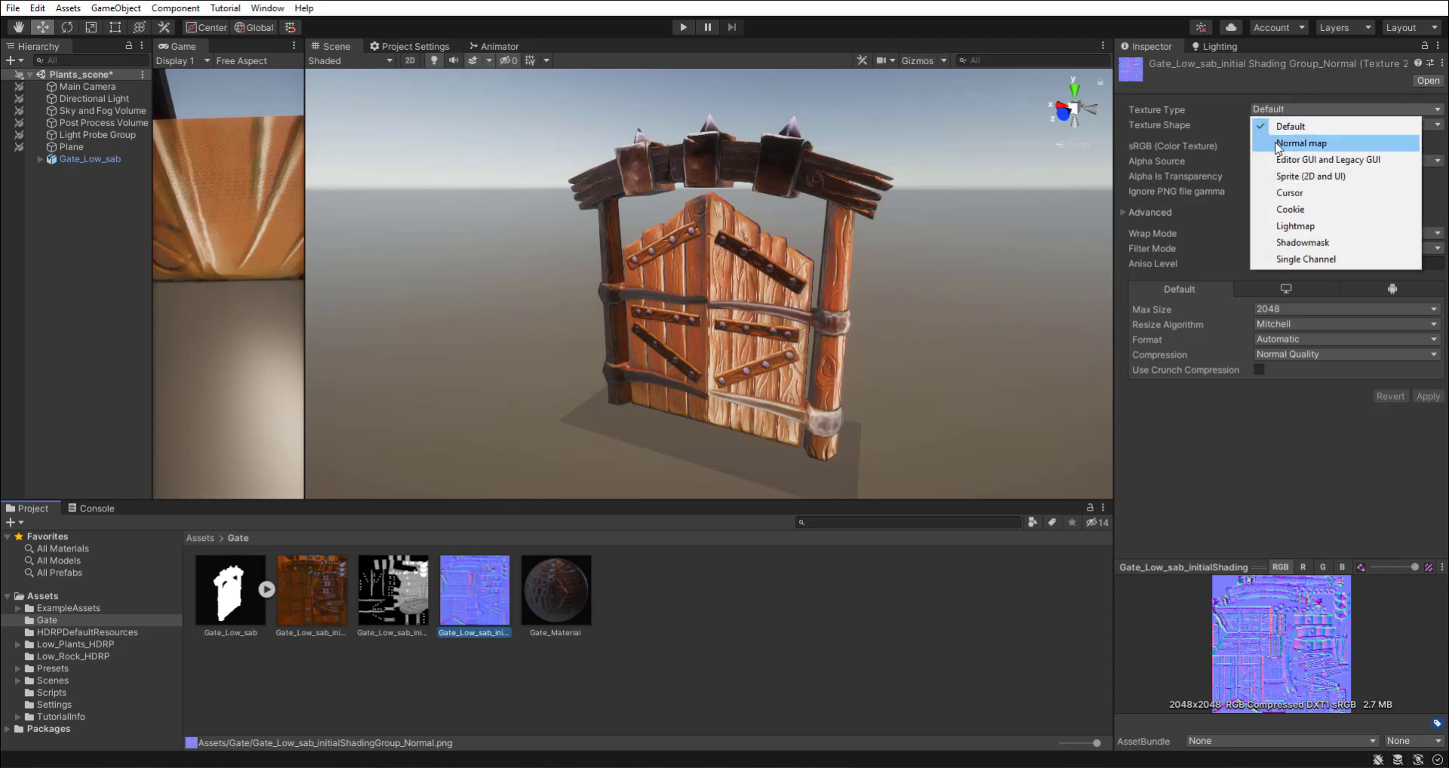
click(1297, 143)
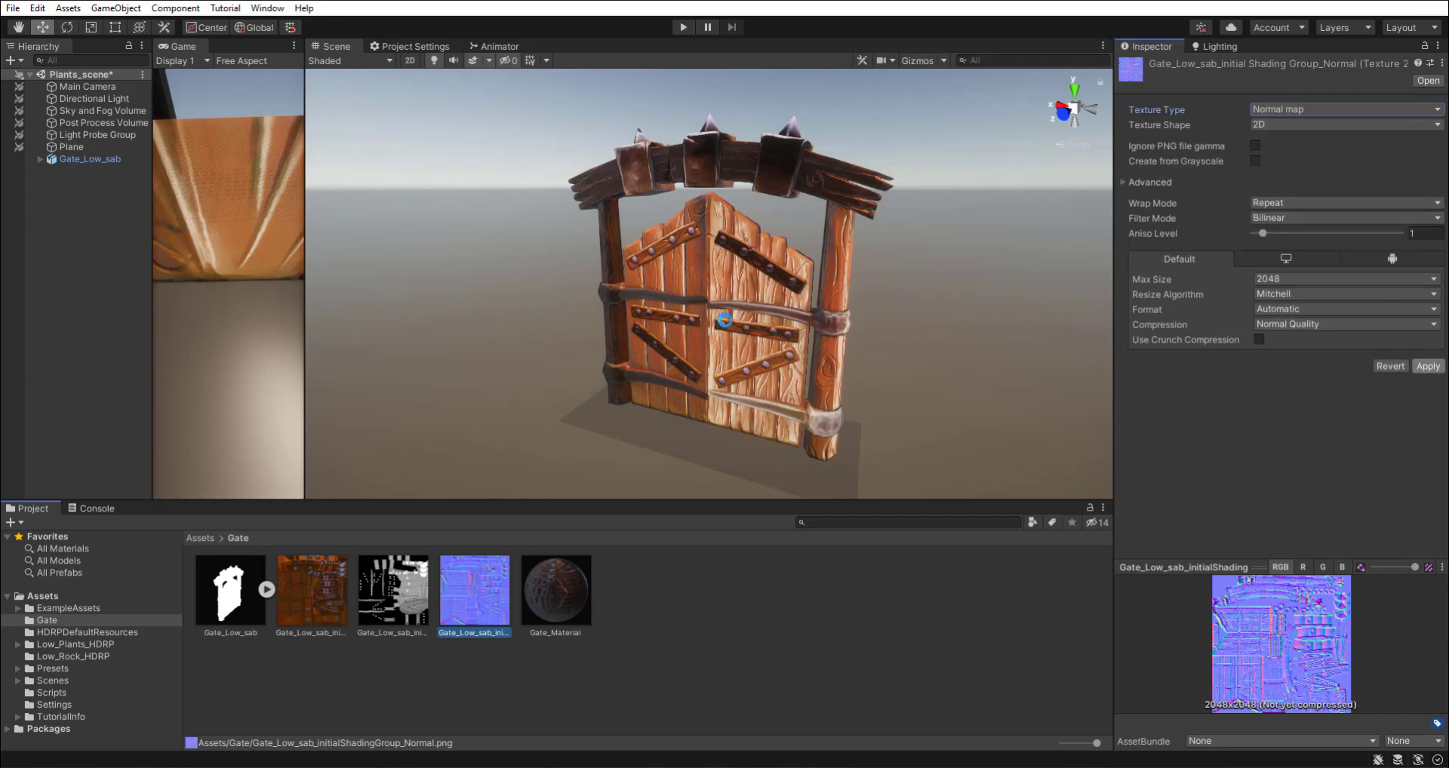
Step: Assign the MetallicSmoothness texture to Gate_Material's Mask Map slot
click(581, 596)
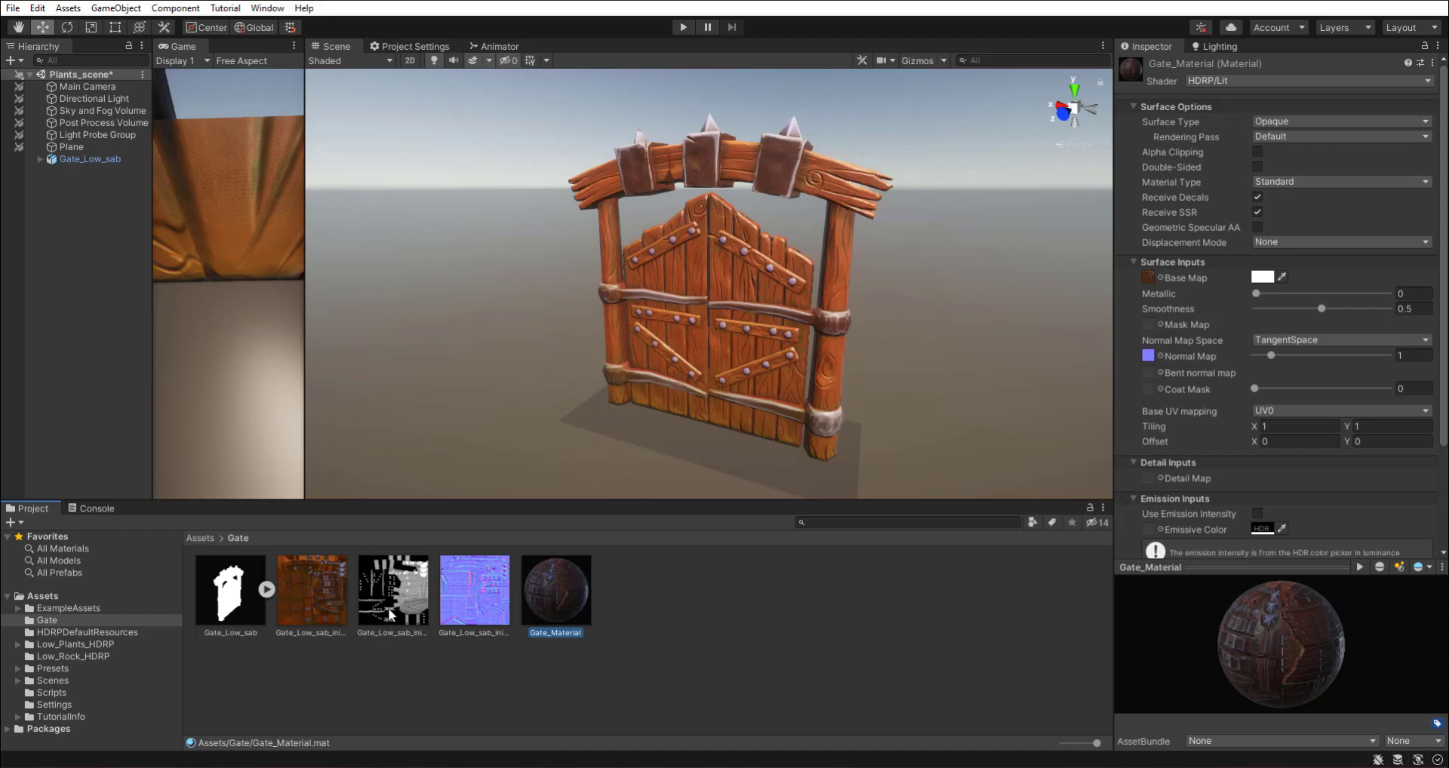
drag(390, 613, 1073, 361)
drag(1148, 325, 1147, 324)
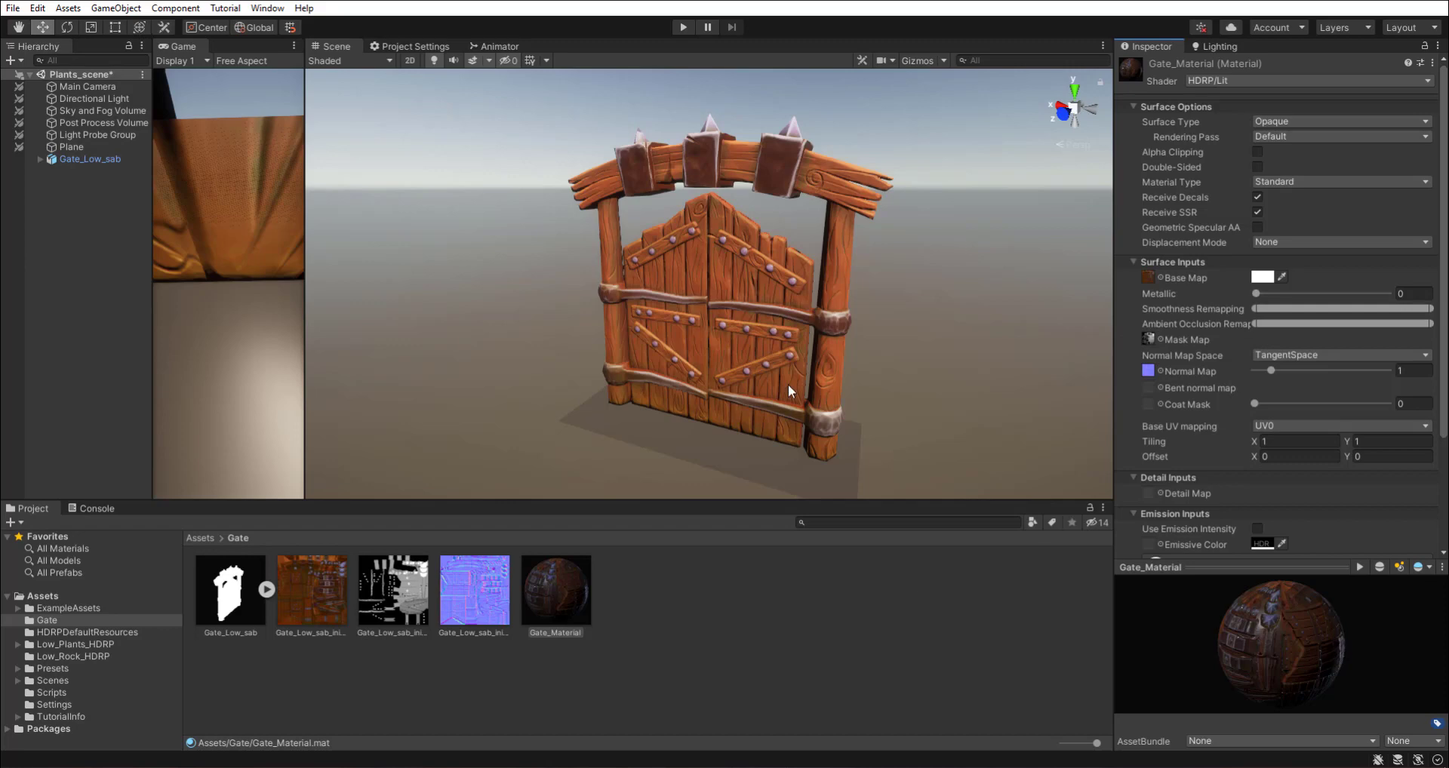
mouse_move(760, 297)
alt+mouse_down()
mouse_move(759, 319)
mouse_move(326, 369)
mouse_move(672, 371)
alt+mouse_up()
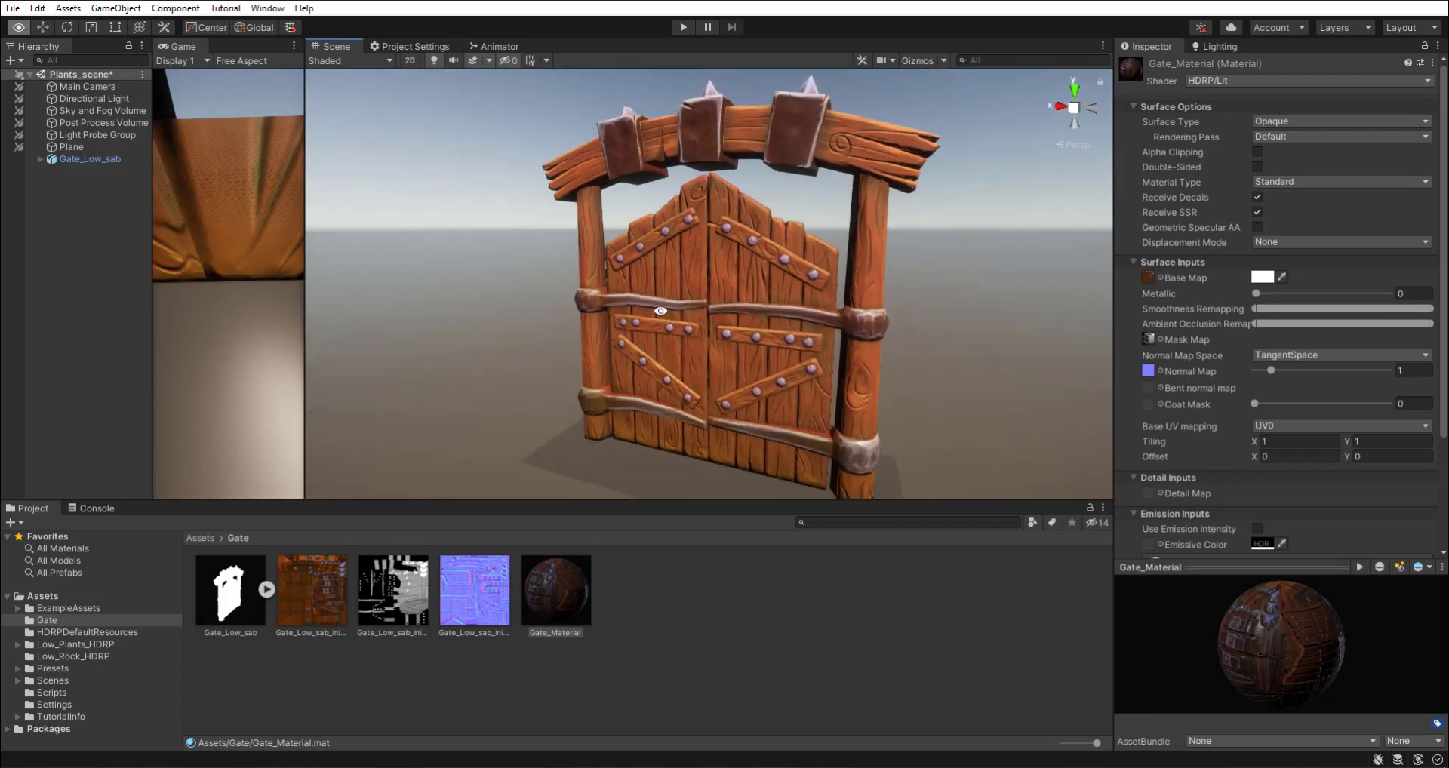
Step: Orbit and zoom around the textured gate in Unity's Scene view to inspect it
mouse_move(673, 372)
alt+right_down()
mouse_move(1402, 478)
mouse_move(755, 287)
alt+right_up()
mouse_move(754, 287)
alt+mouse_down()
mouse_move(763, 341)
mouse_move(441, 199)
mouse_move(459, 268)
mouse_move(430, 423)
mouse_move(712, 430)
mouse_move(750, 313)
alt+mouse_up()
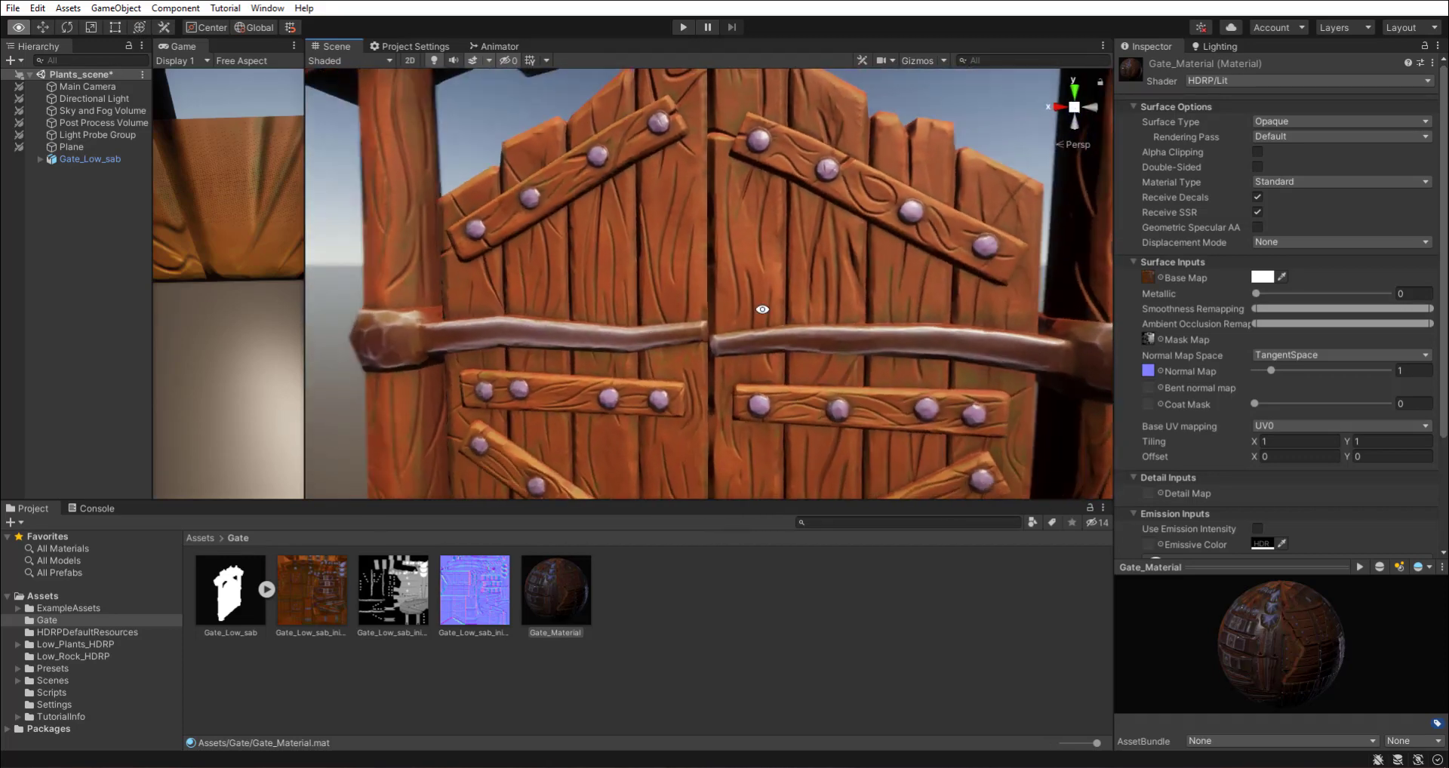
mouse_move(750, 314)
alt+right_down()
mouse_move(636, 278)
mouse_move(771, 299)
alt+right_up()
click(771, 299)
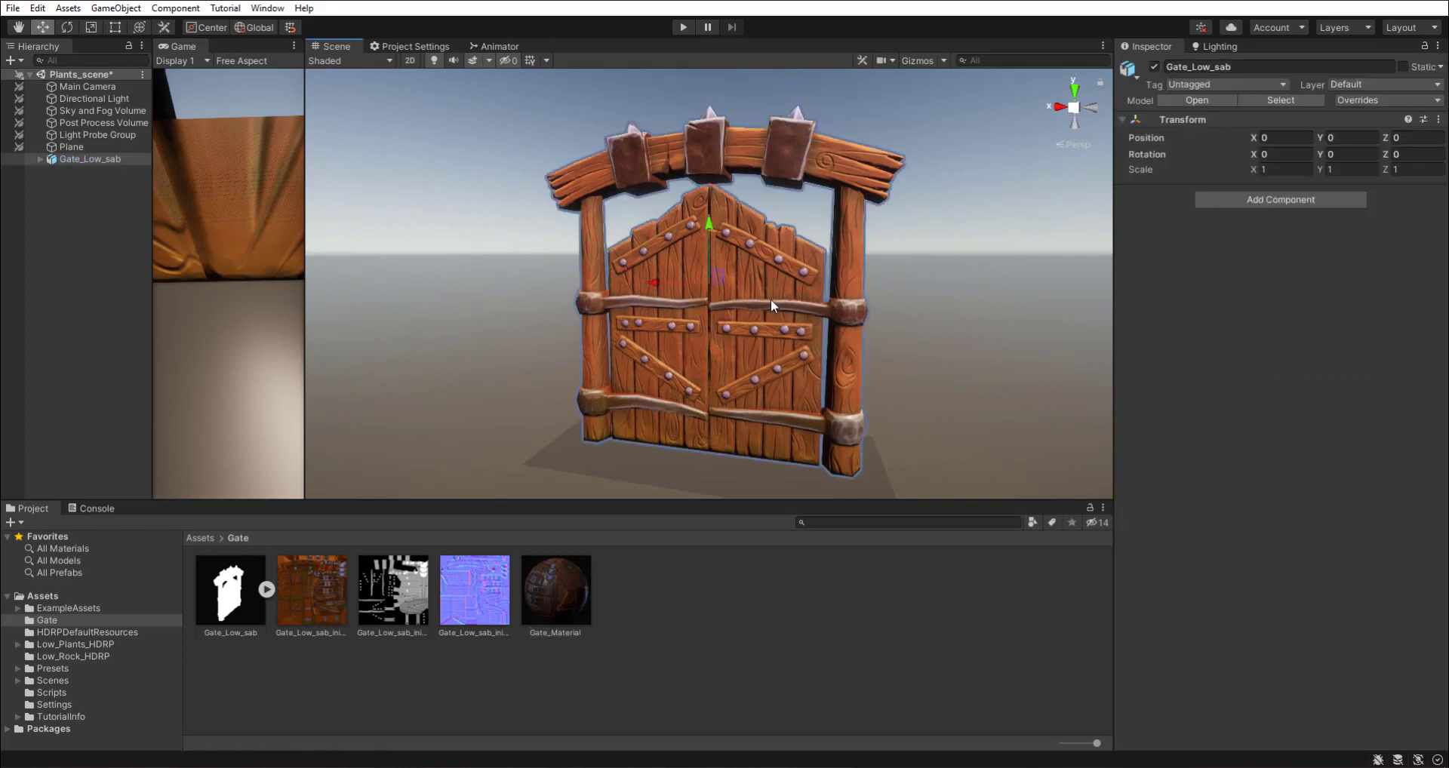
click(739, 329)
alt+drag(740, 329, 936, 444)
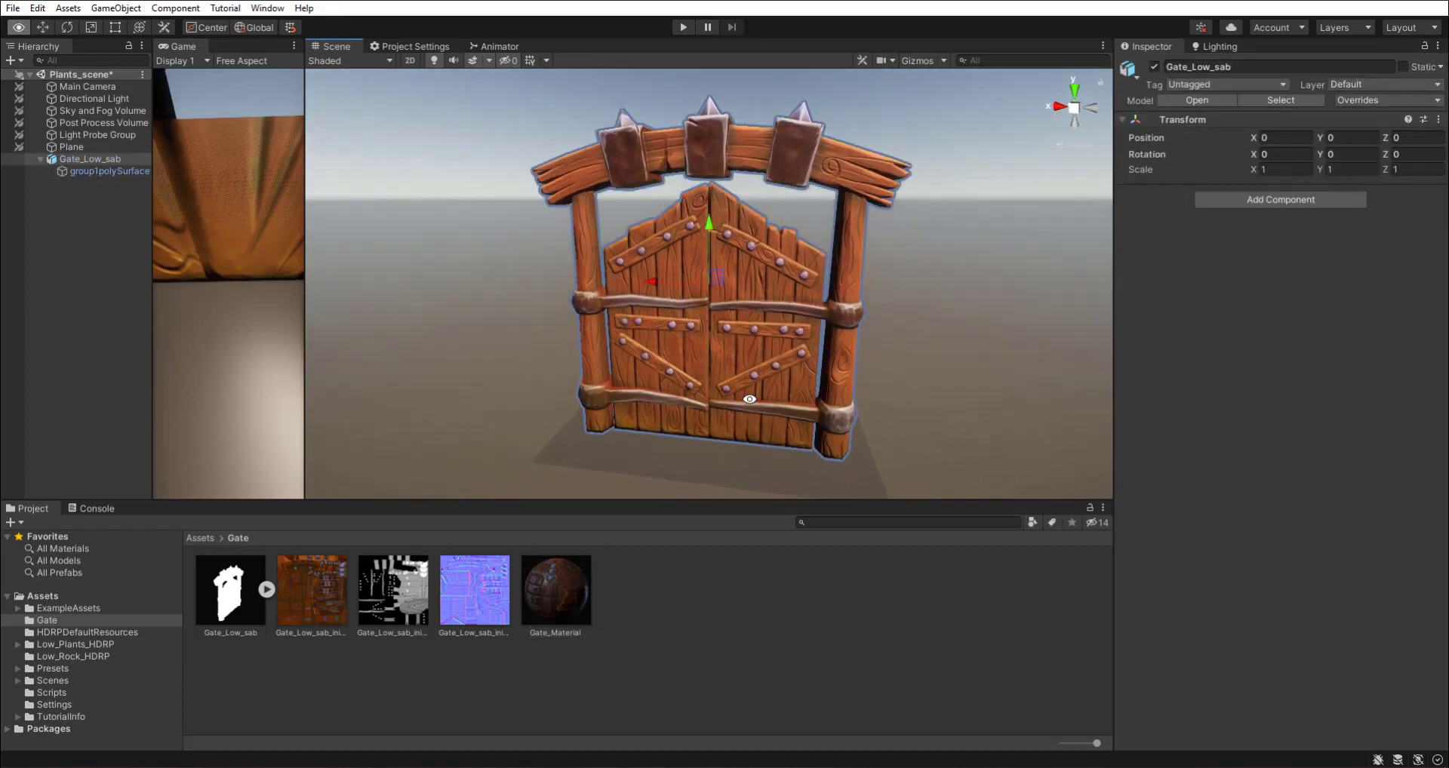
click(937, 445)
mouse_move(951, 324)
alt+mouse_down()
mouse_move(921, 342)
mouse_move(253, 309)
mouse_move(790, 624)
mouse_move(938, 389)
mouse_move(847, 323)
mouse_move(868, 307)
alt+mouse_up()
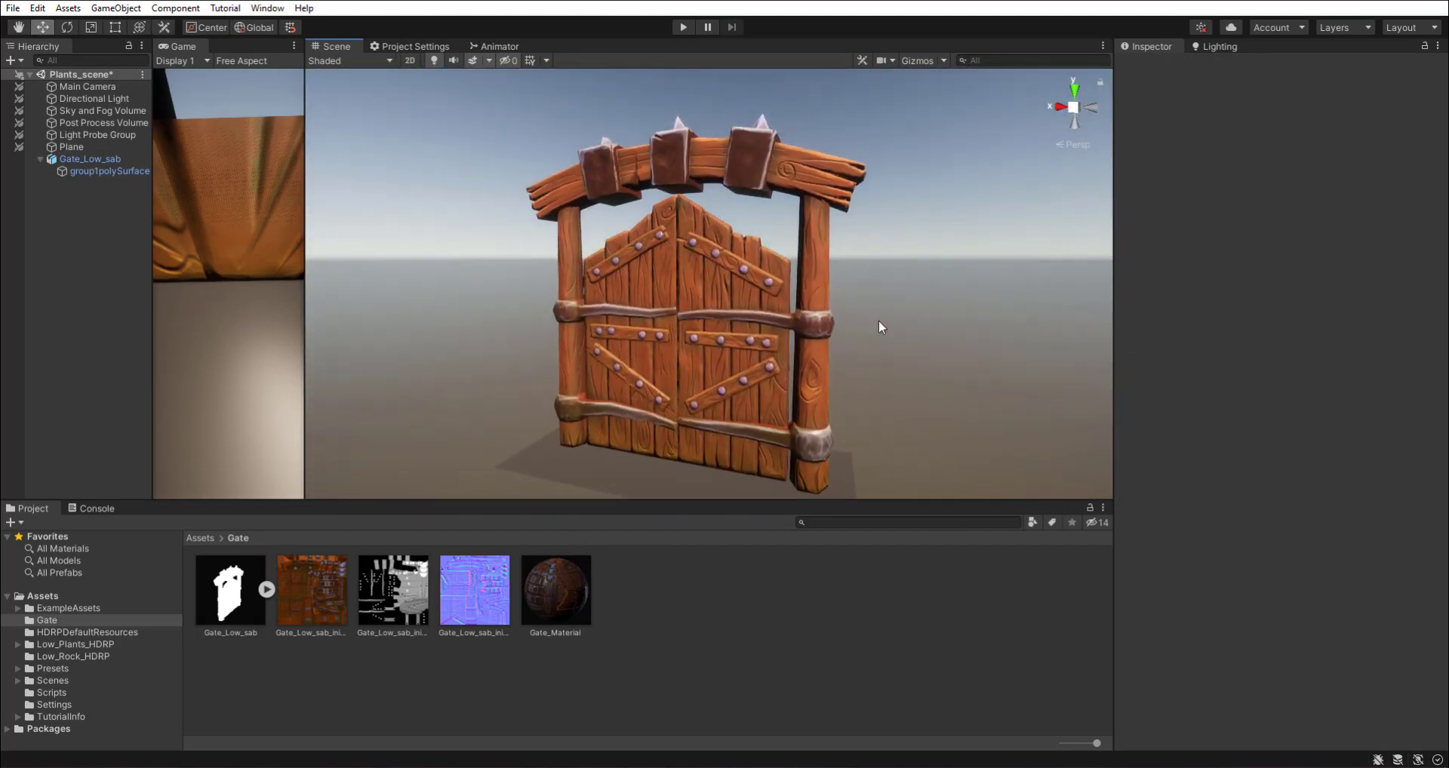
Step: Review the gate in a maximized Scene view, restore the layout, and switch to Unreal Editor
key(shift+space)
key(q)
scroll(911, 333, up, 2)
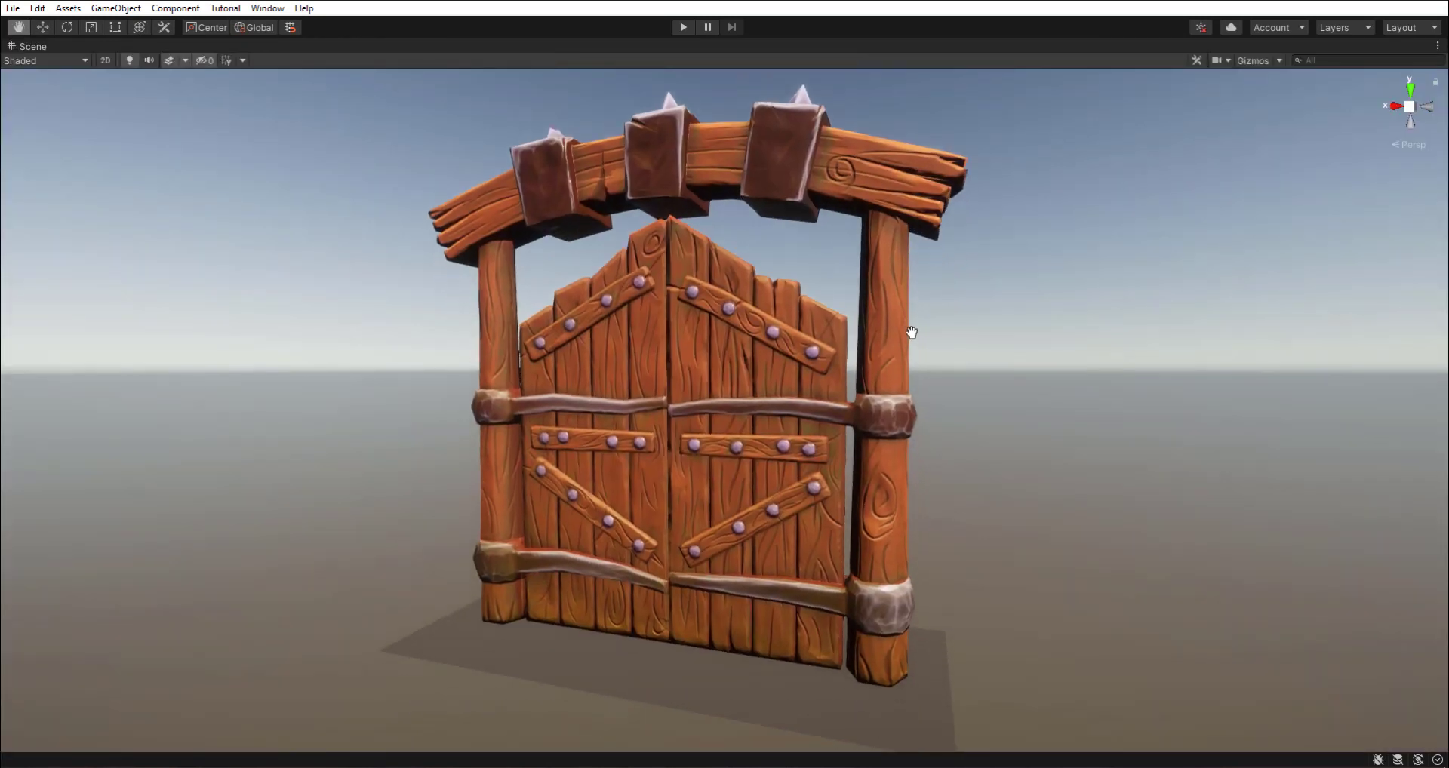
mouse_move(905, 339)
alt+mouse_down()
mouse_move(1045, 384)
mouse_move(1248, 378)
mouse_move(941, 370)
alt+mouse_up()
key(shift+space)
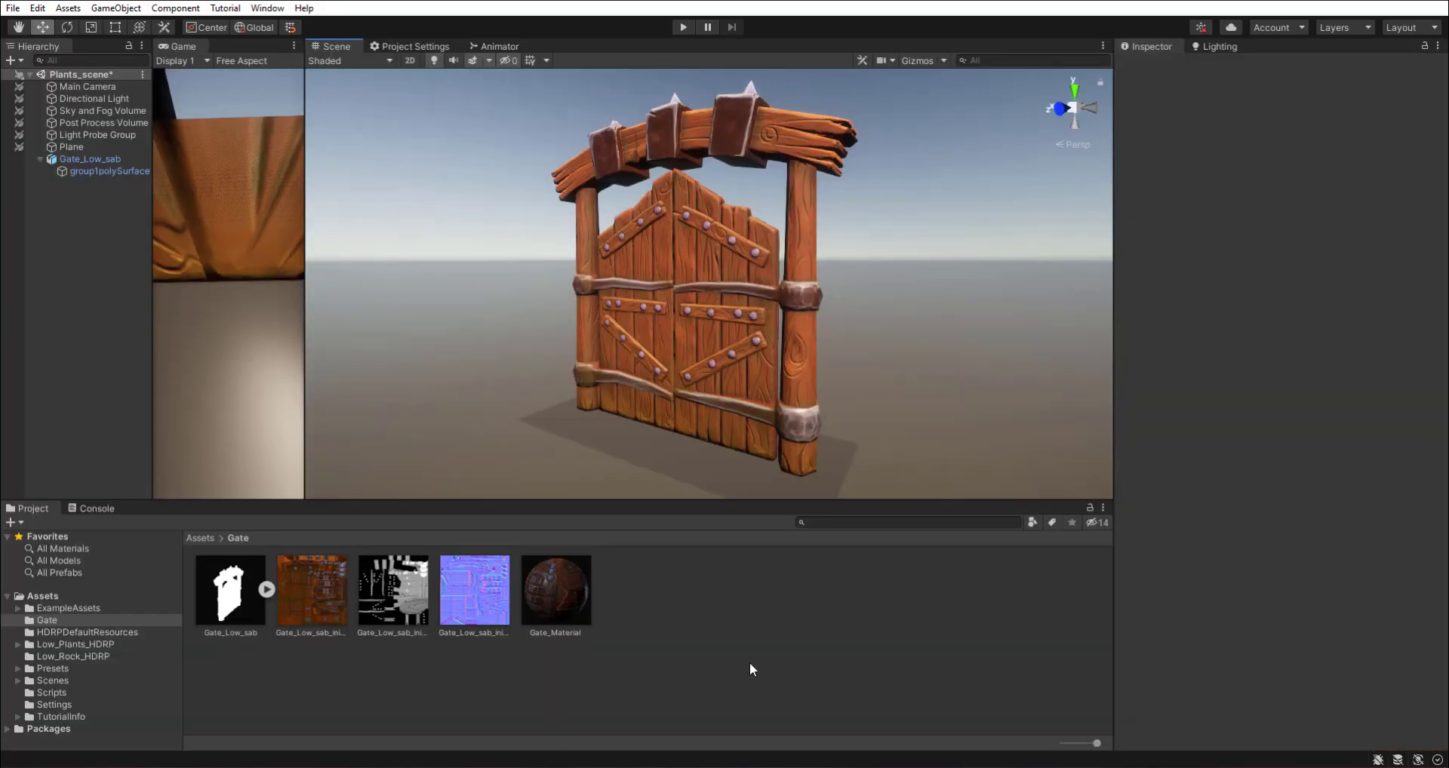
alt+drag(869, 282, 854, 301)
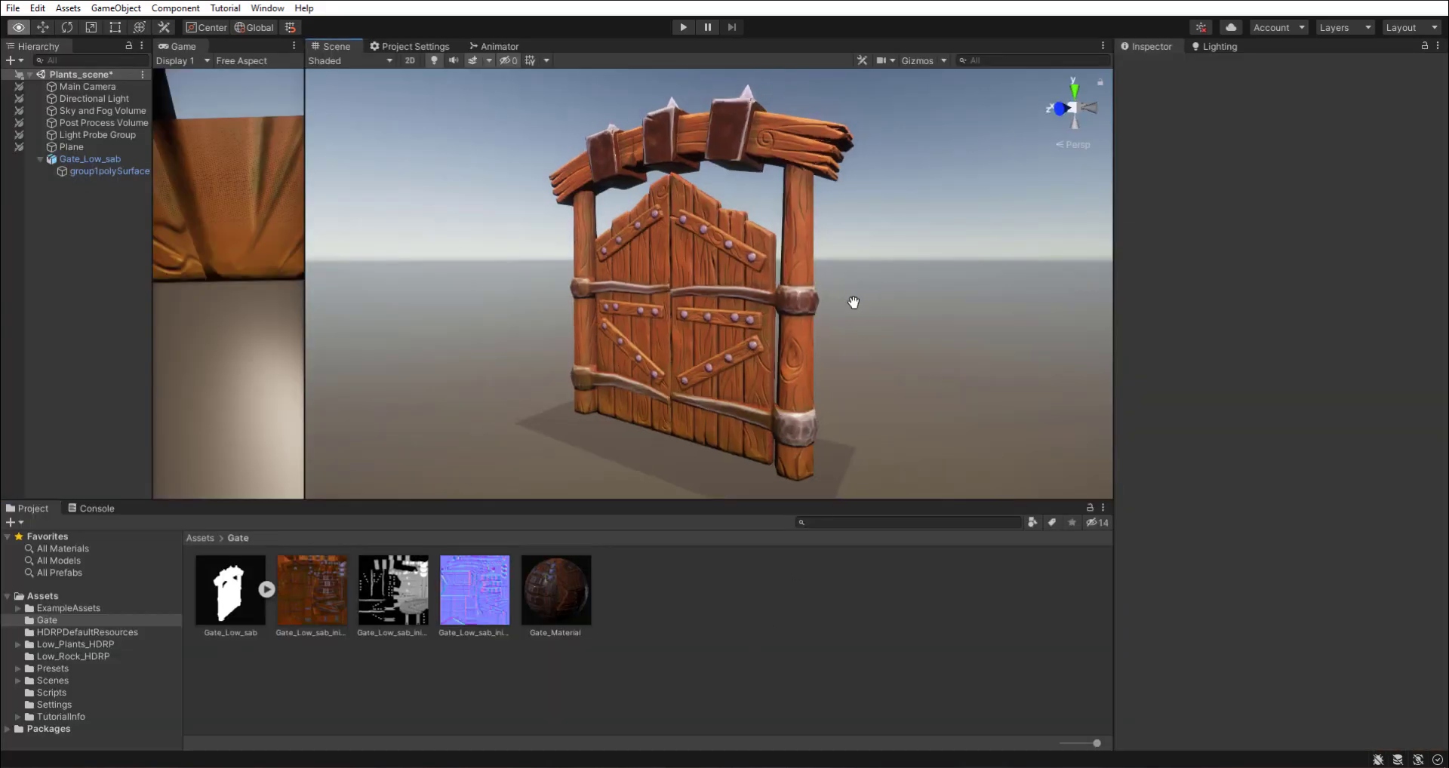
click(723, 702)
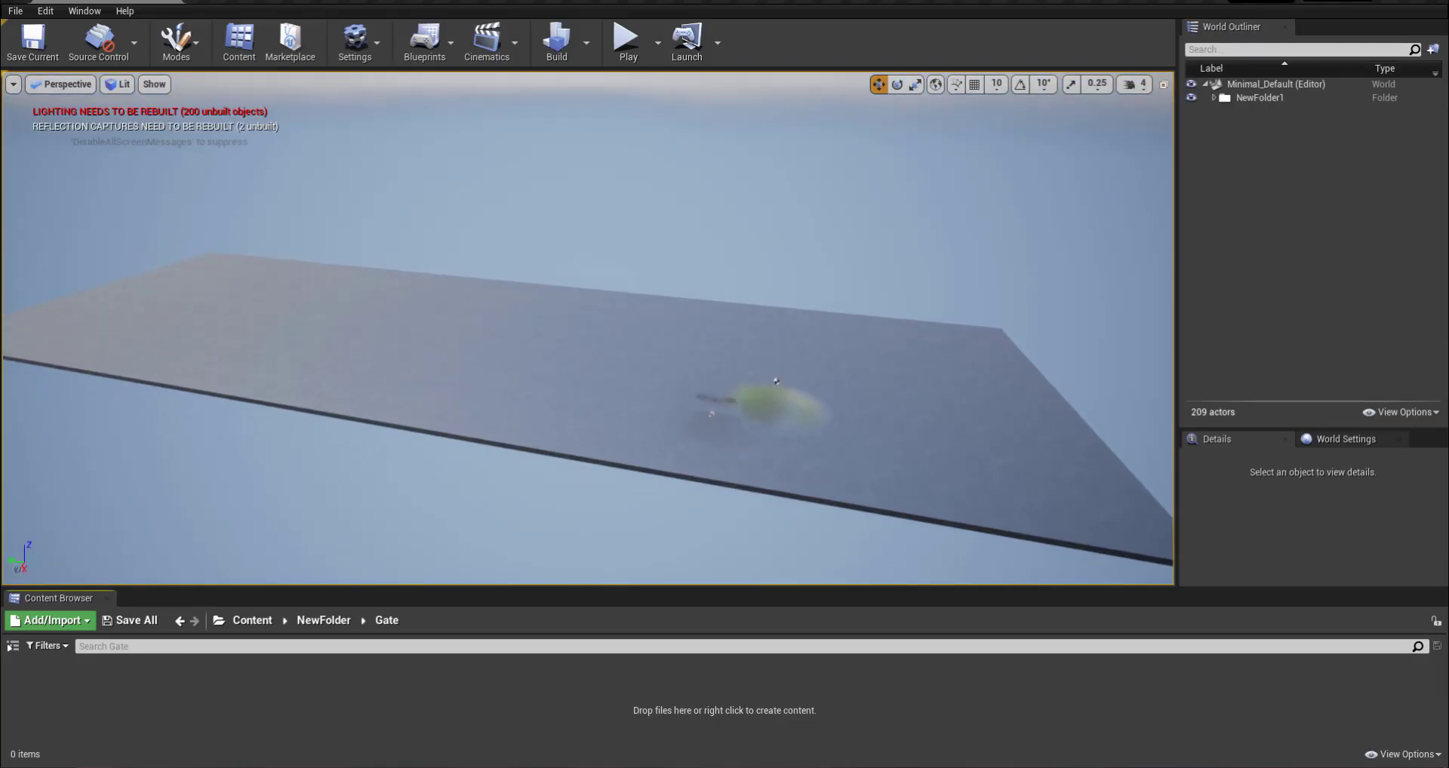
Step: Drag the three PNGs from Textering/un into Unreal's Gate folder, accepting the normal map notice
key(alt+Tab)
click(527, 206)
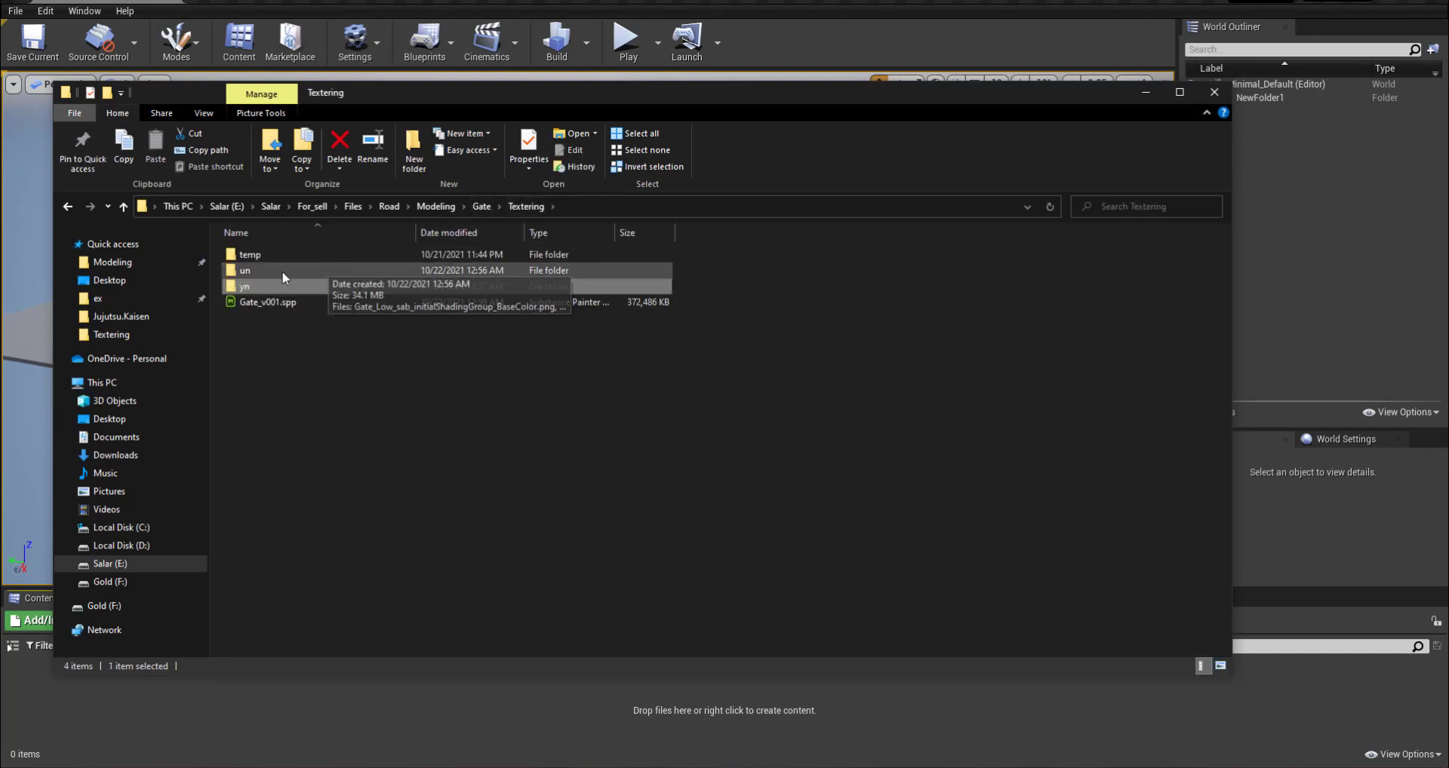
double_click(279, 268)
drag(230, 413, 465, 249)
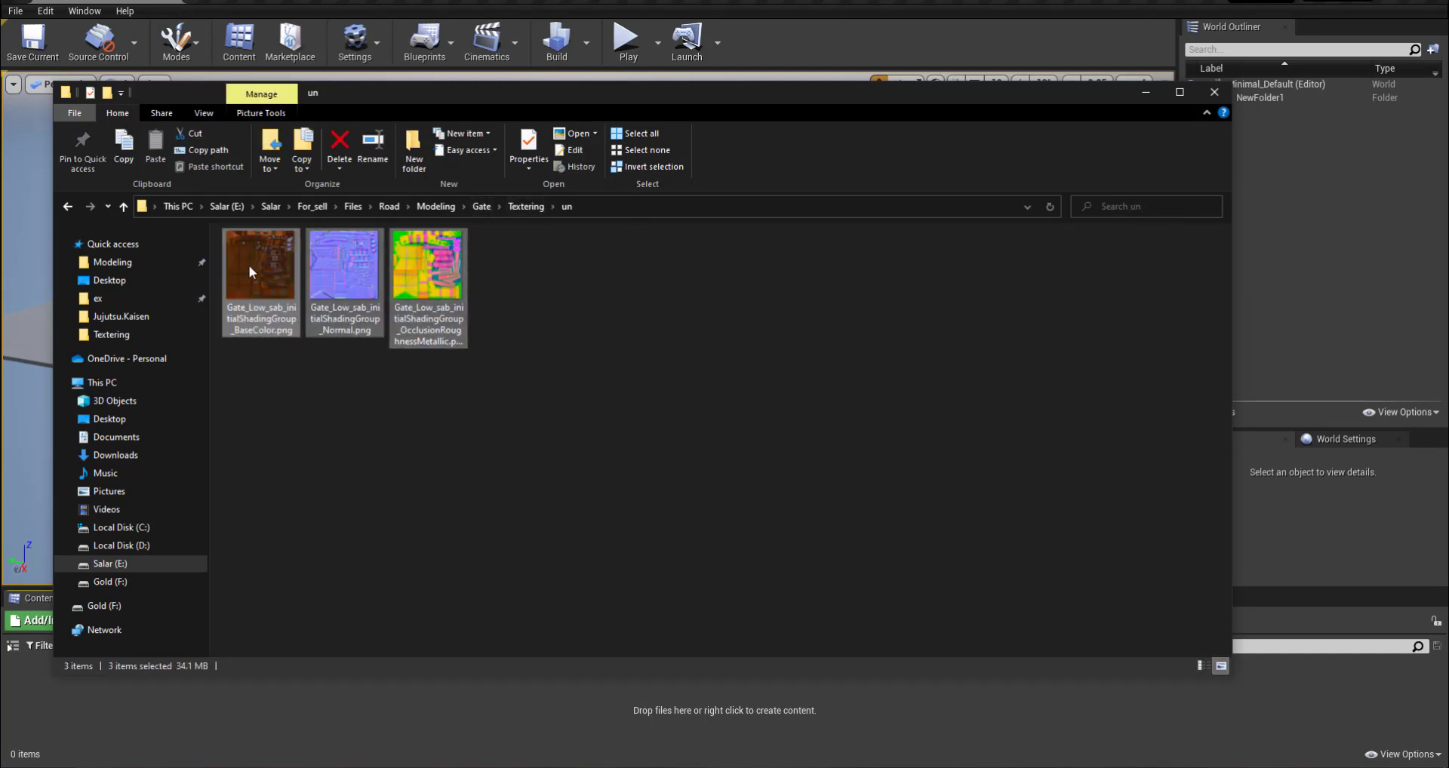
drag(510, 721, 510, 720)
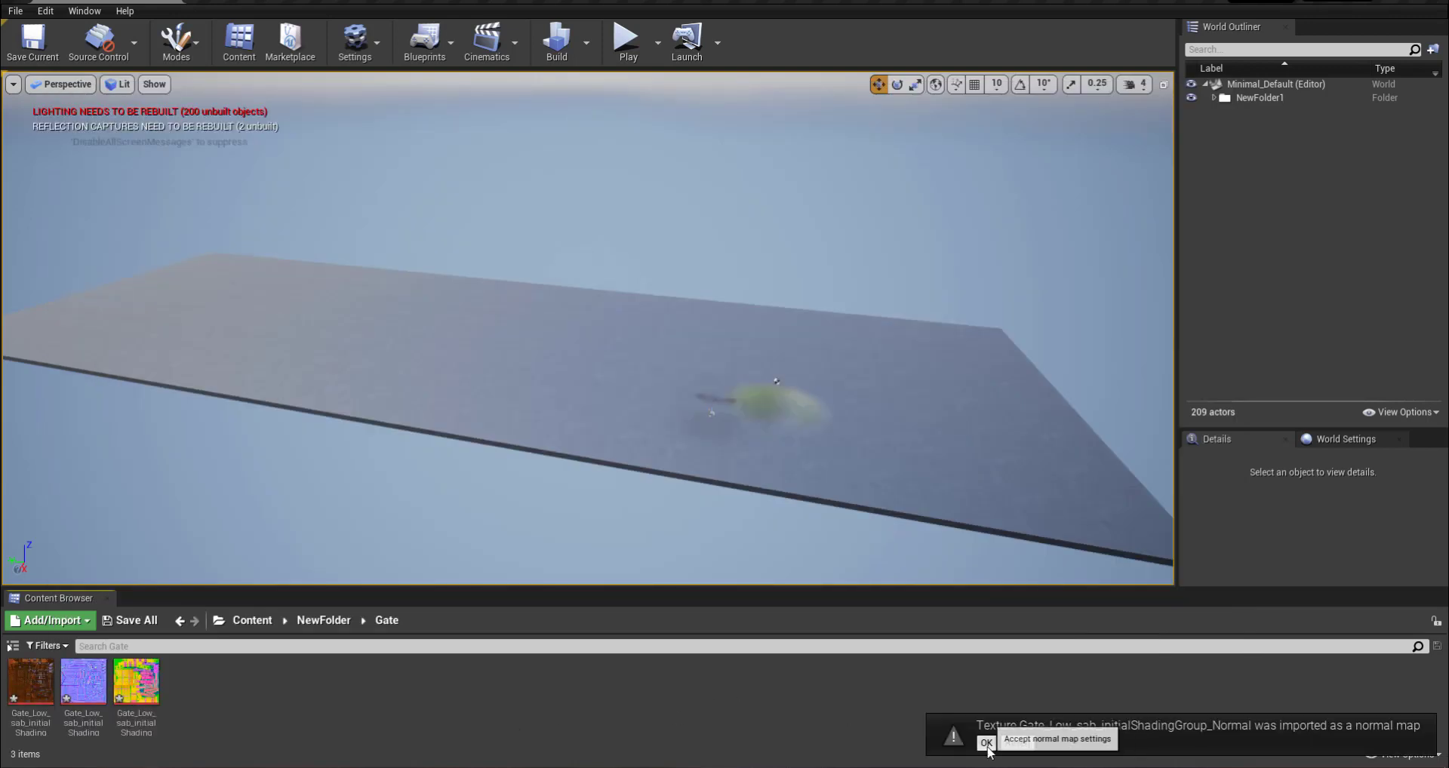
click(986, 743)
Step: Import Gate_Low_sab.obj from the Gate/ex folder into Unreal's Gate content folder
key(alt+Tab)
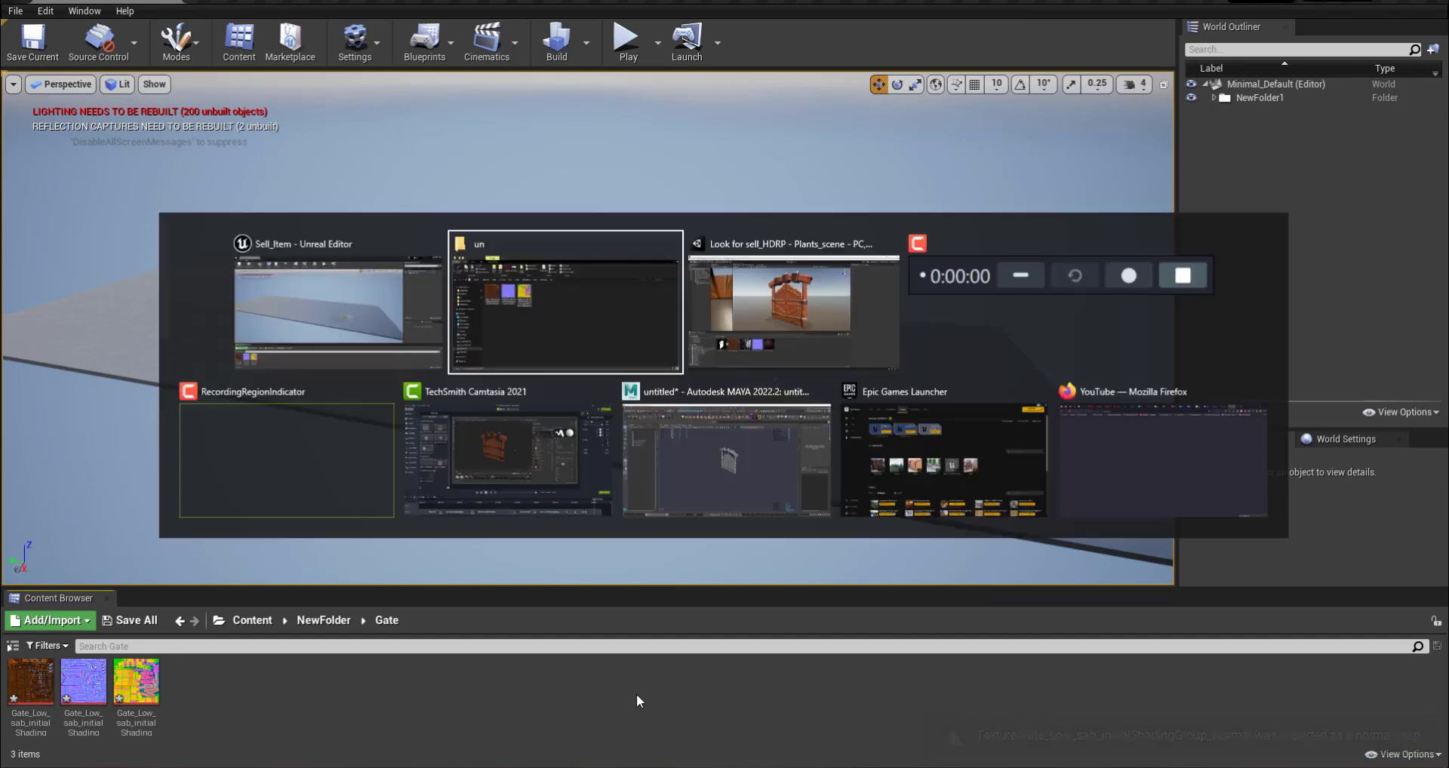
click(481, 206)
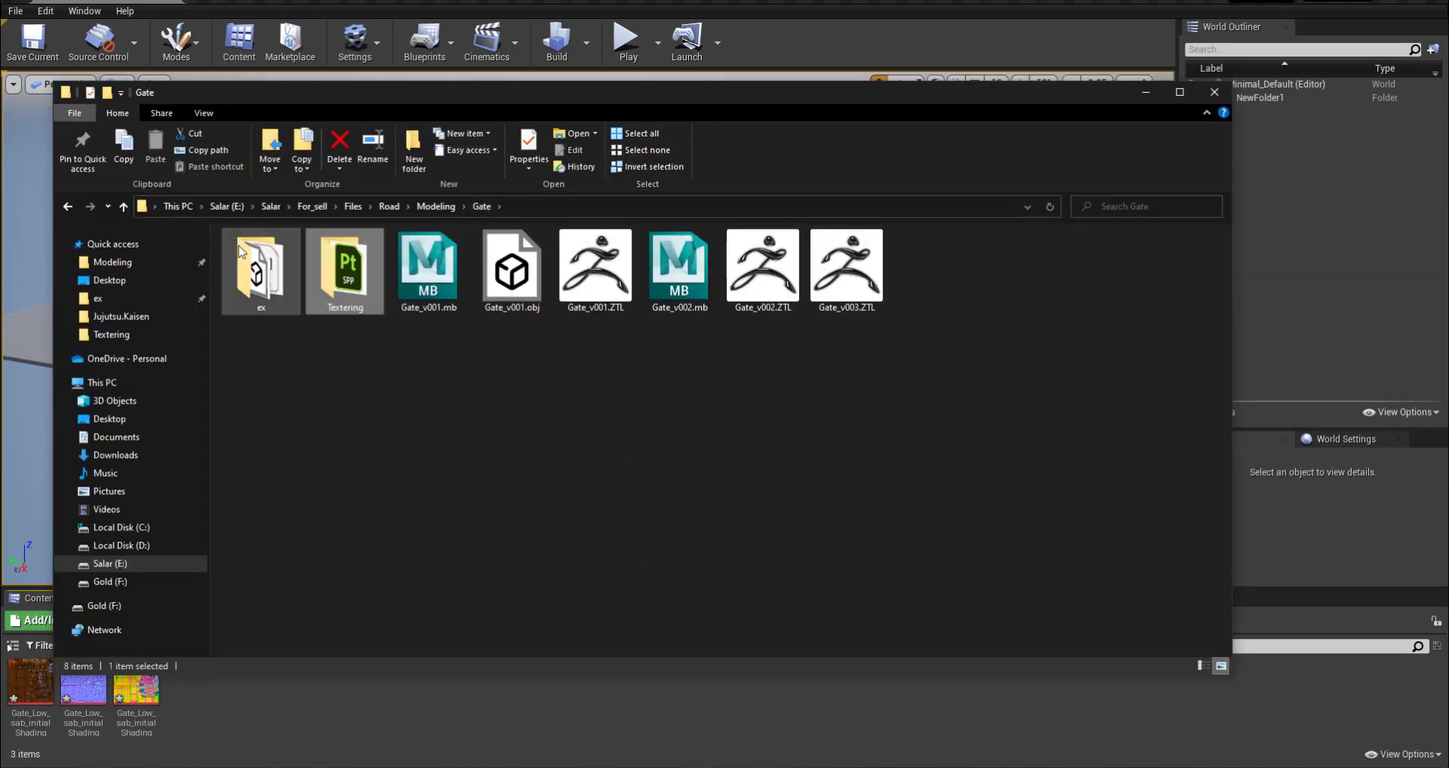
double_click(260, 268)
mouse_move(671, 277)
mouse_down()
mouse_move(477, 684)
mouse_move(441, 723)
mouse_up()
click(755, 609)
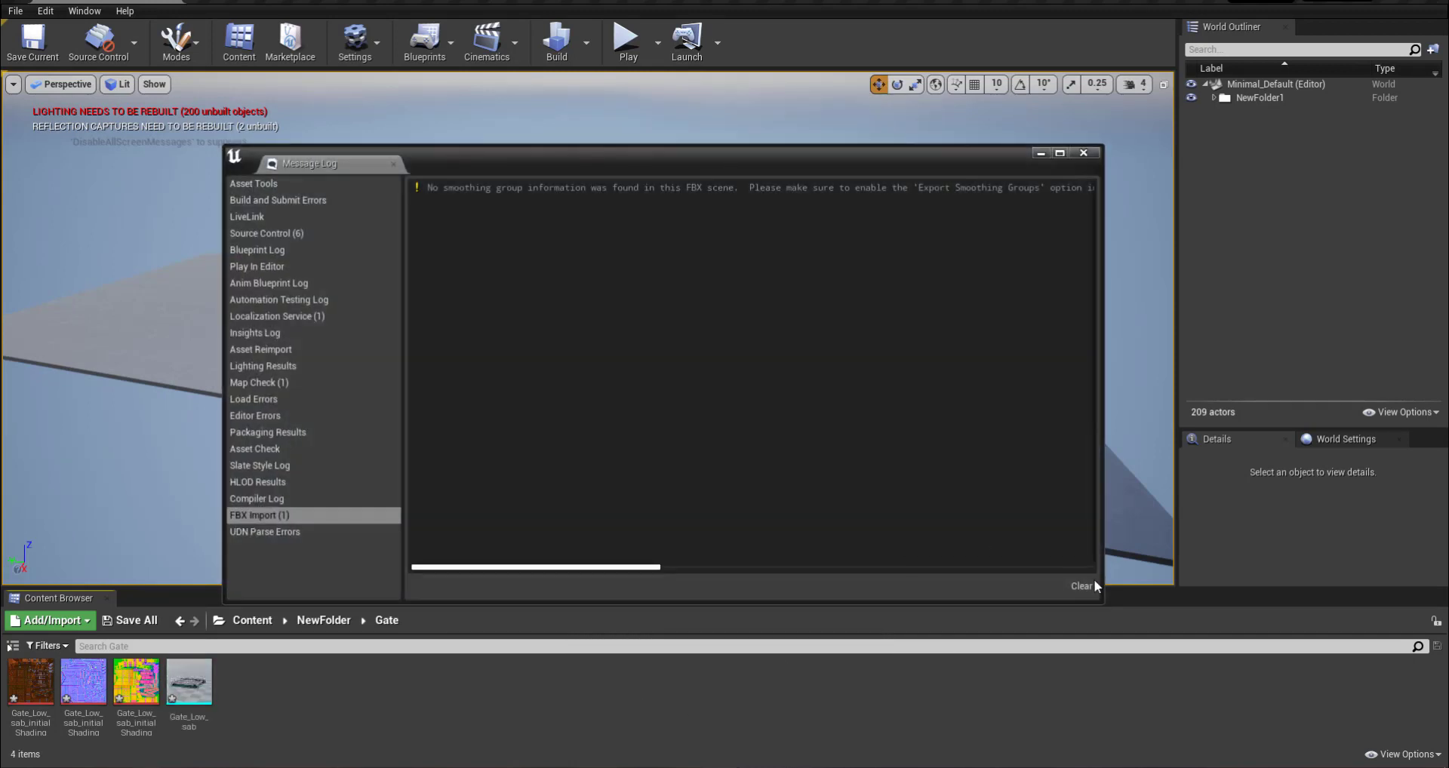
Step: Close the Message Log and place the Gate_Low_sab mesh in the level
click(1093, 584)
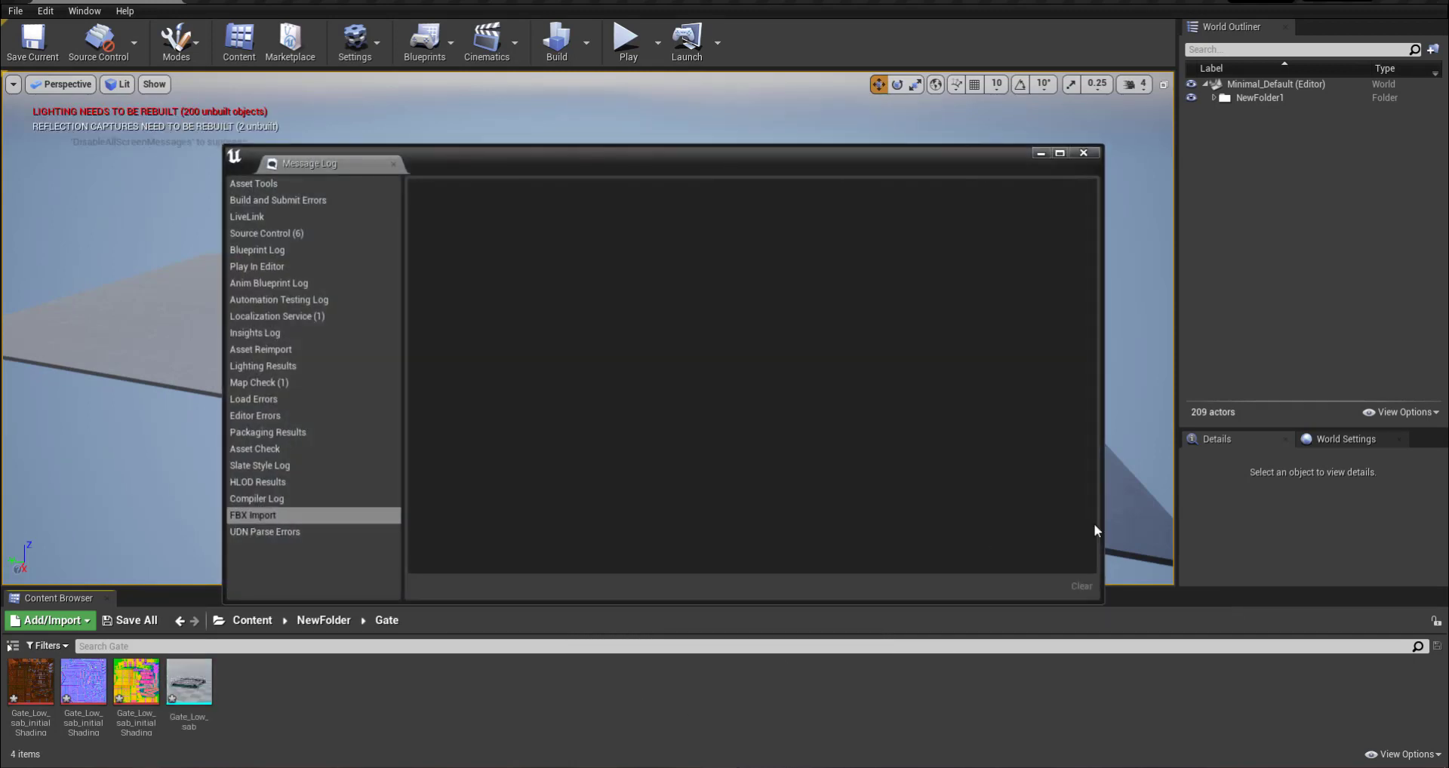
click(1095, 153)
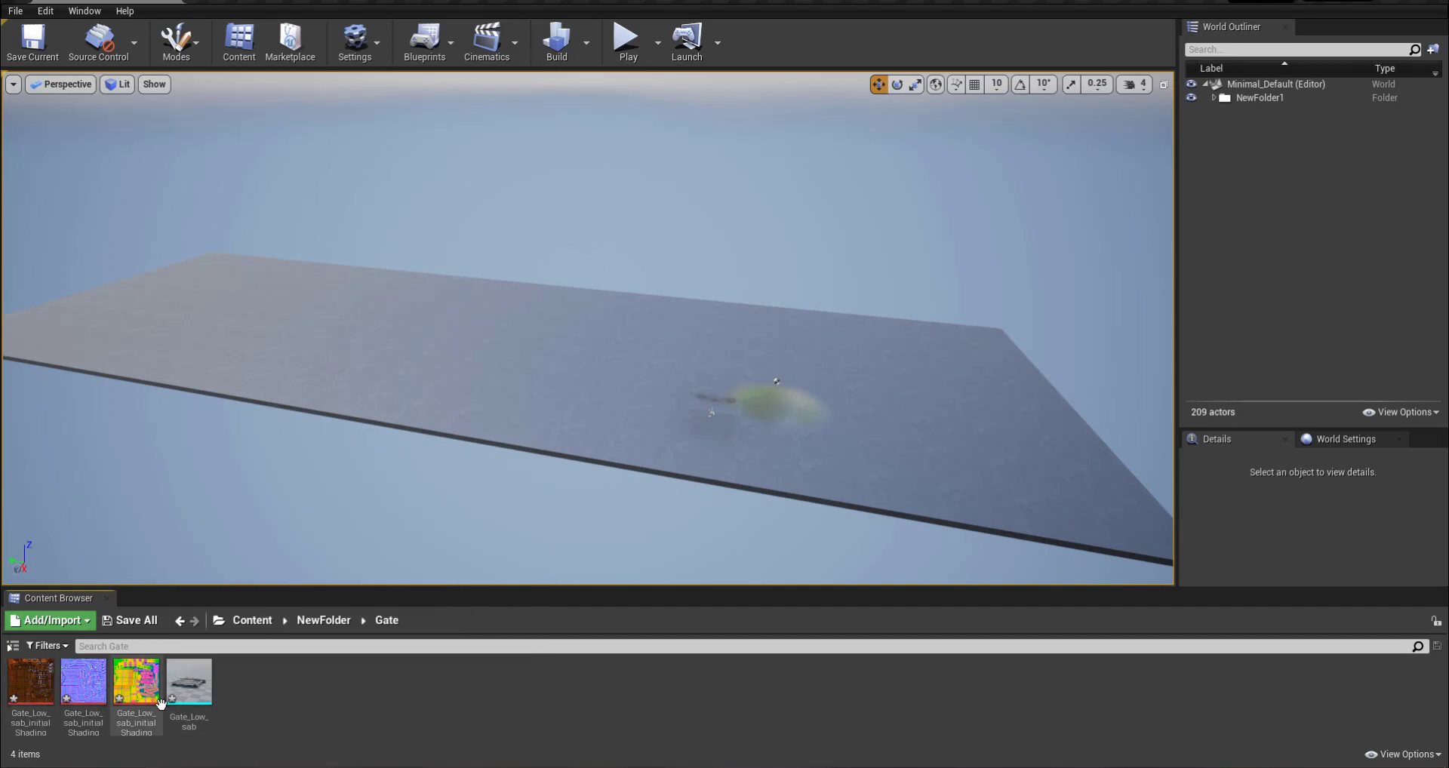
click(192, 683)
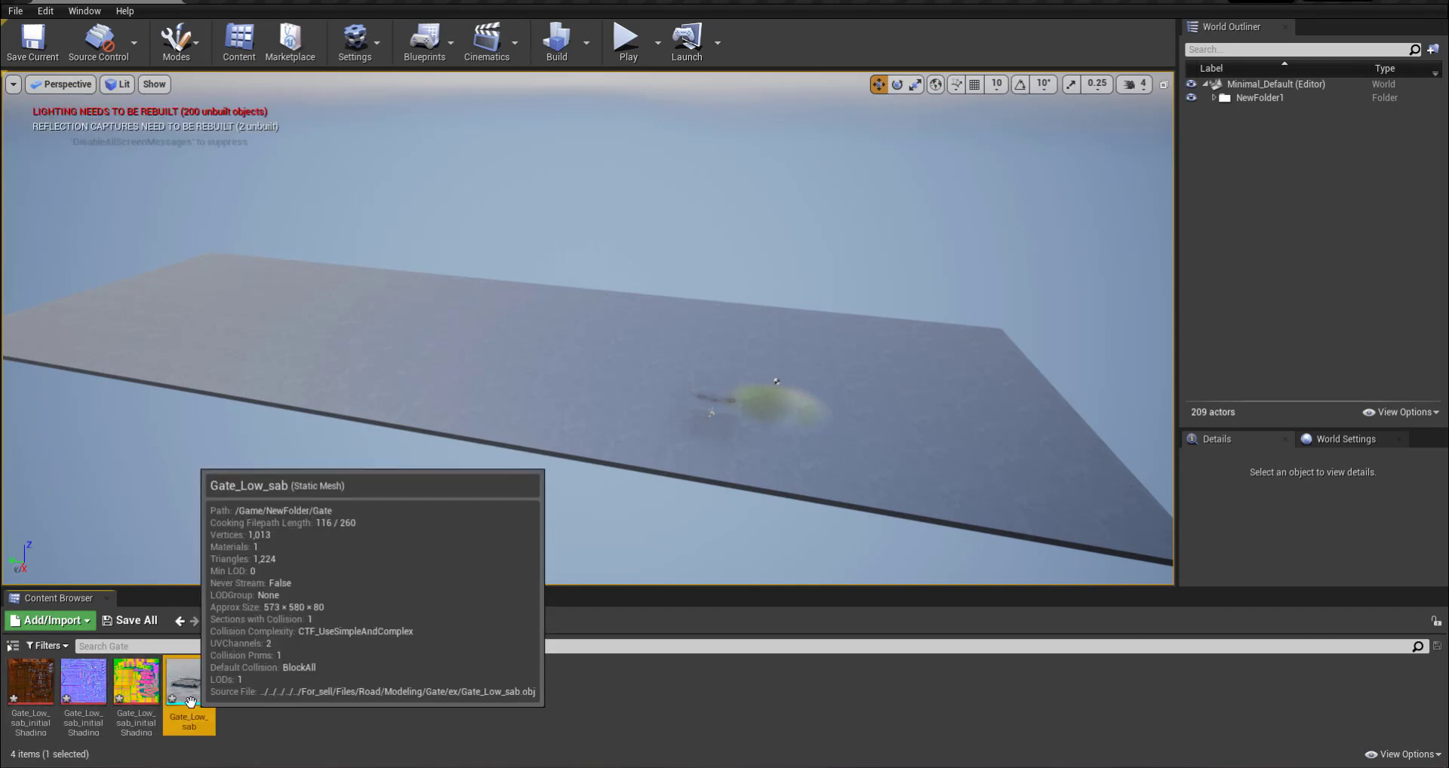
drag(192, 682, 638, 382)
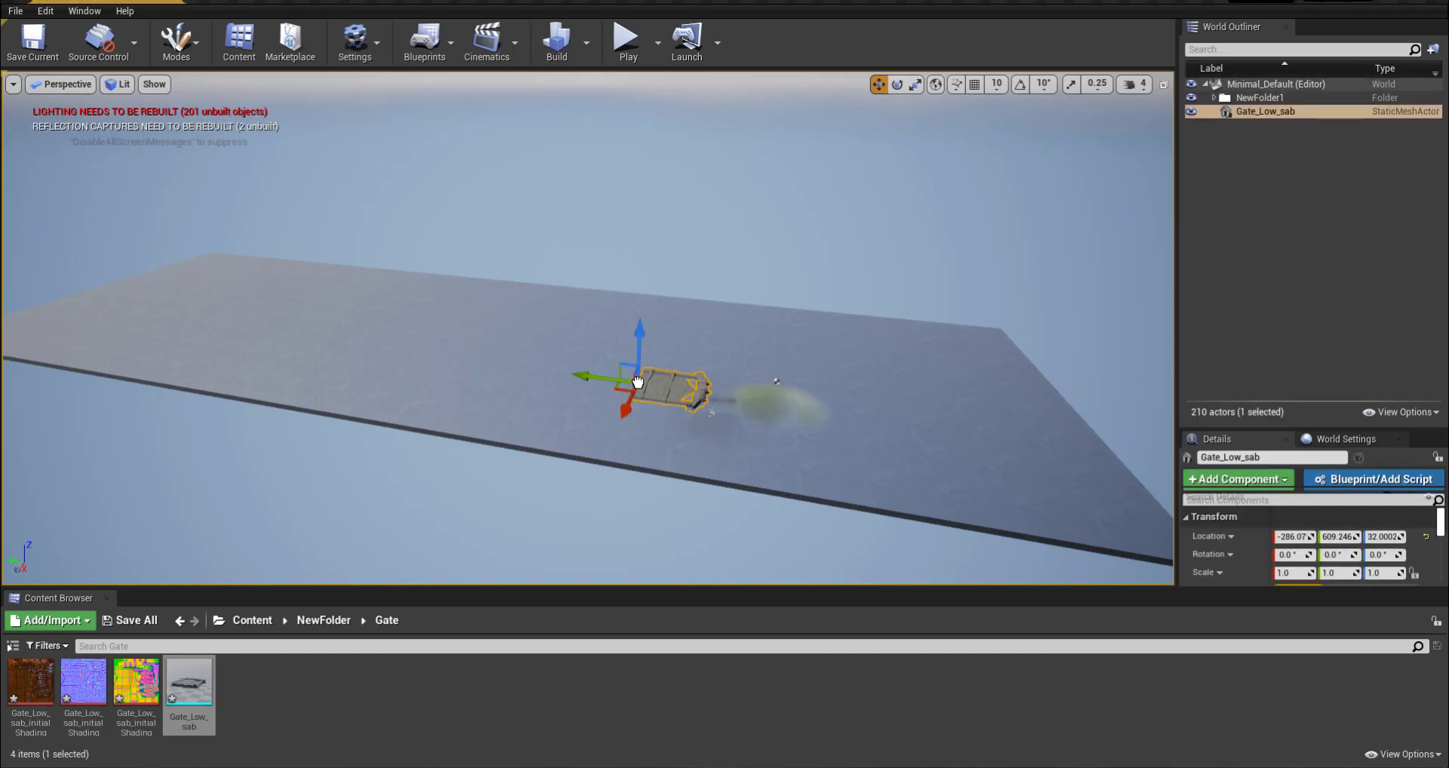
Step: Stand the gate upright by rotating it 90° on X with angle snapping
key(f)
key(e)
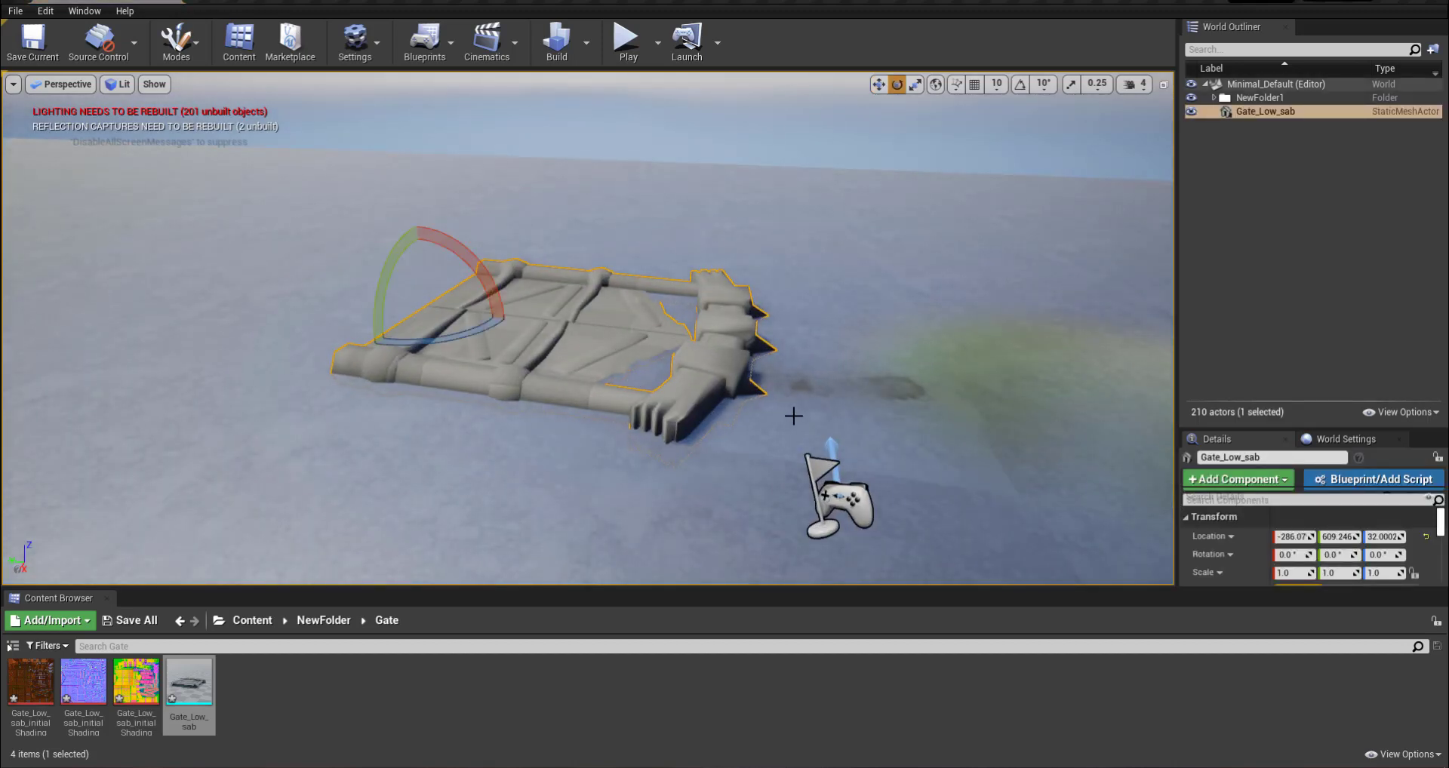
scroll(860, 362, down, 3)
scroll(906, 286, down, 2)
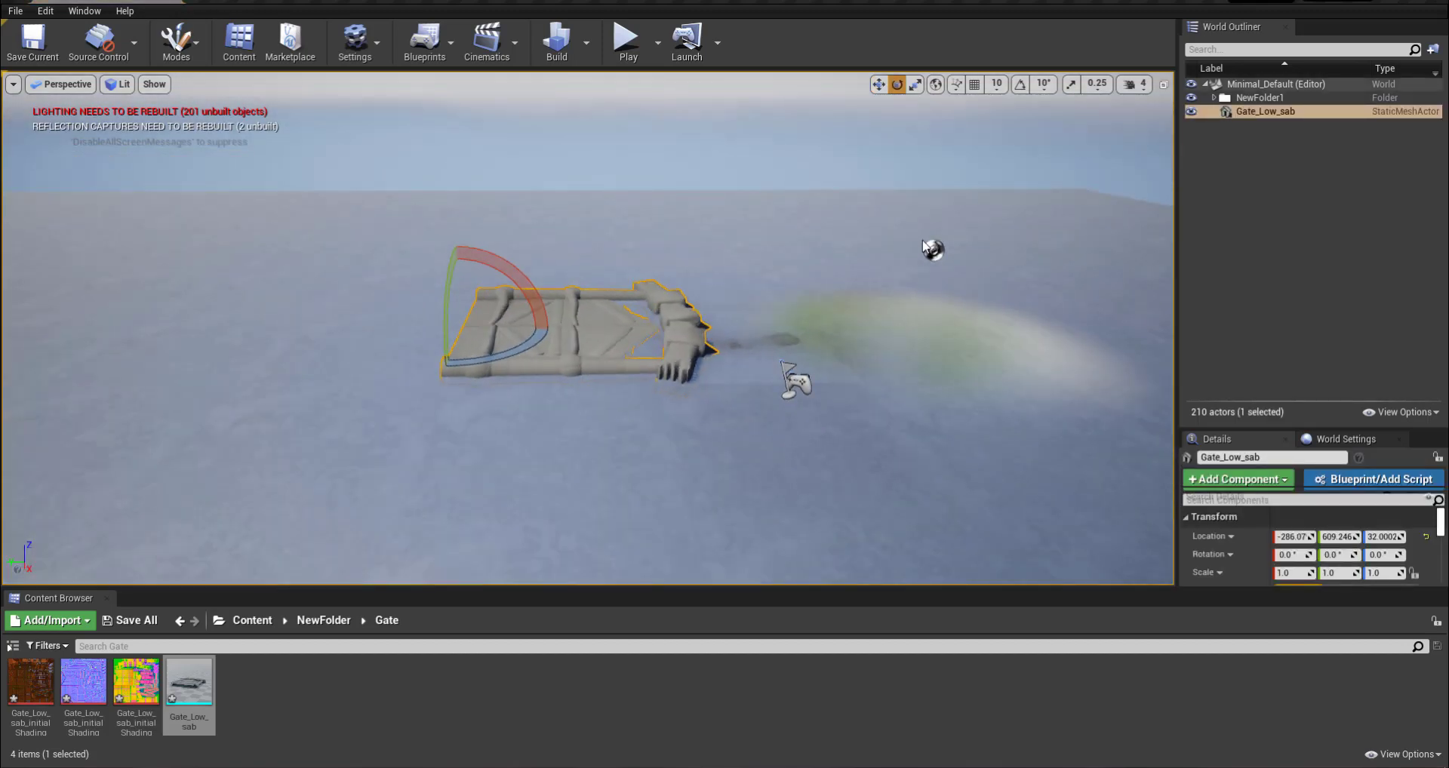
click(1019, 85)
drag(528, 294, 453, 355)
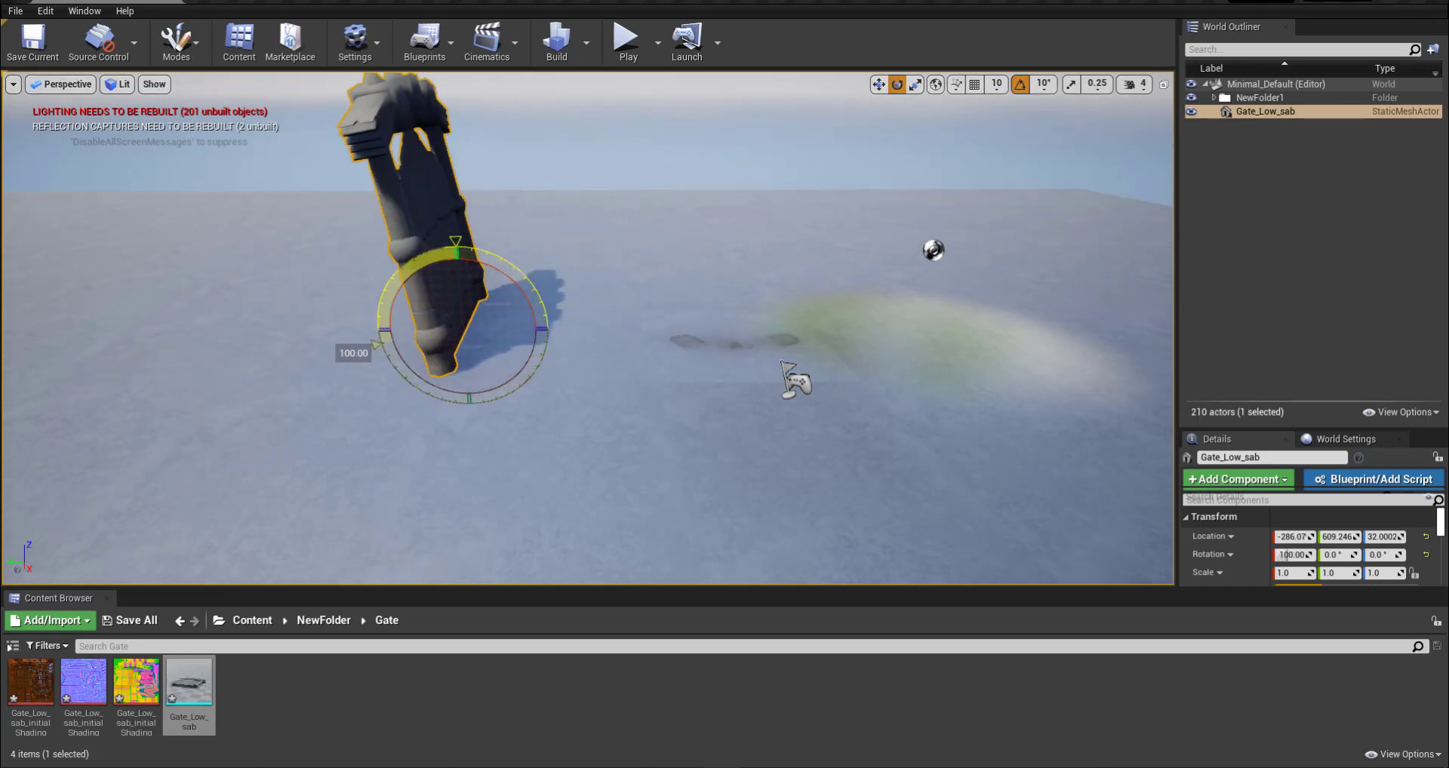
mouse_move(354, 352)
mouse_down()
mouse_move(349, 334)
mouse_move(597, 338)
mouse_up()
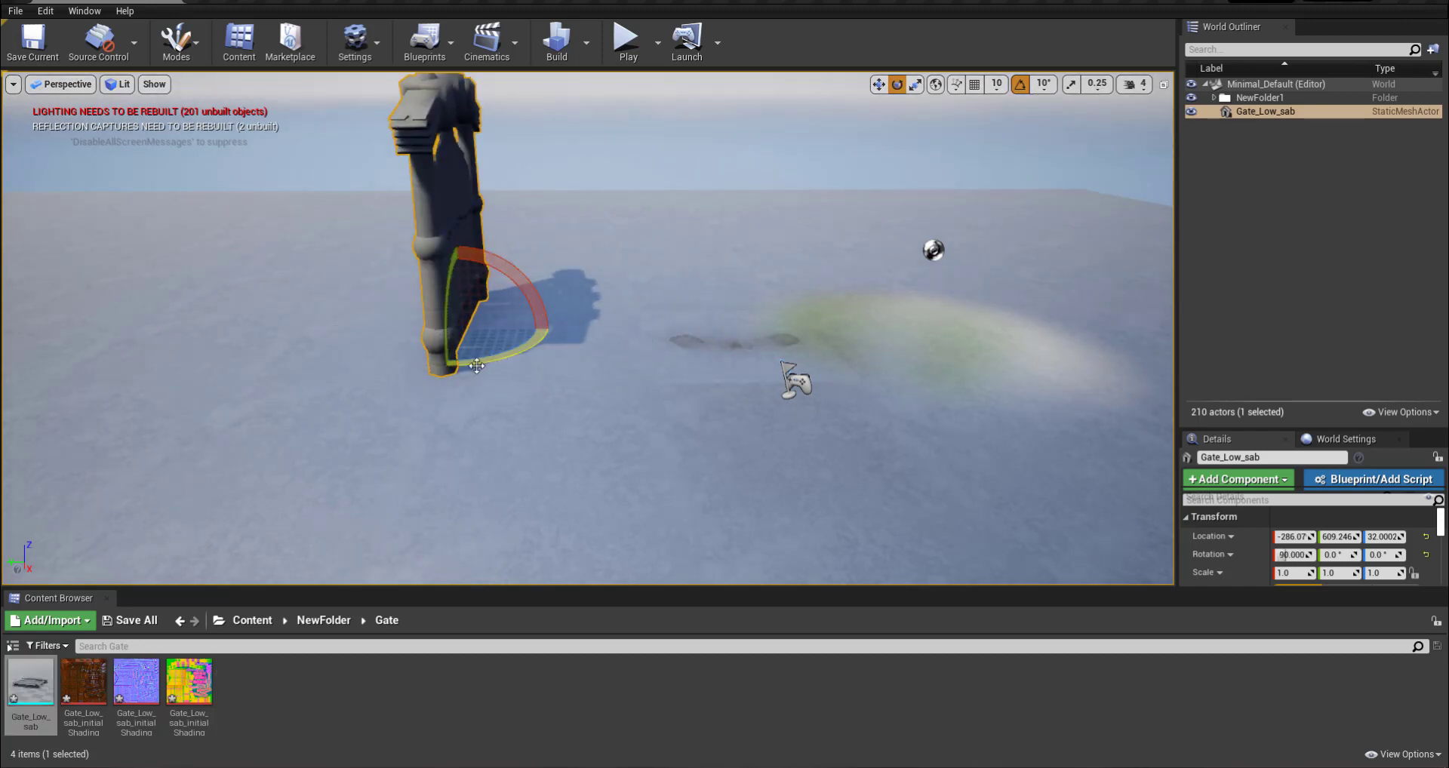
Step: Turn the gate about -10° on Z, face it, and preview in game view
mouse_move(477, 366)
mouse_down()
mouse_move(577, 334)
mouse_move(463, 385)
mouse_up()
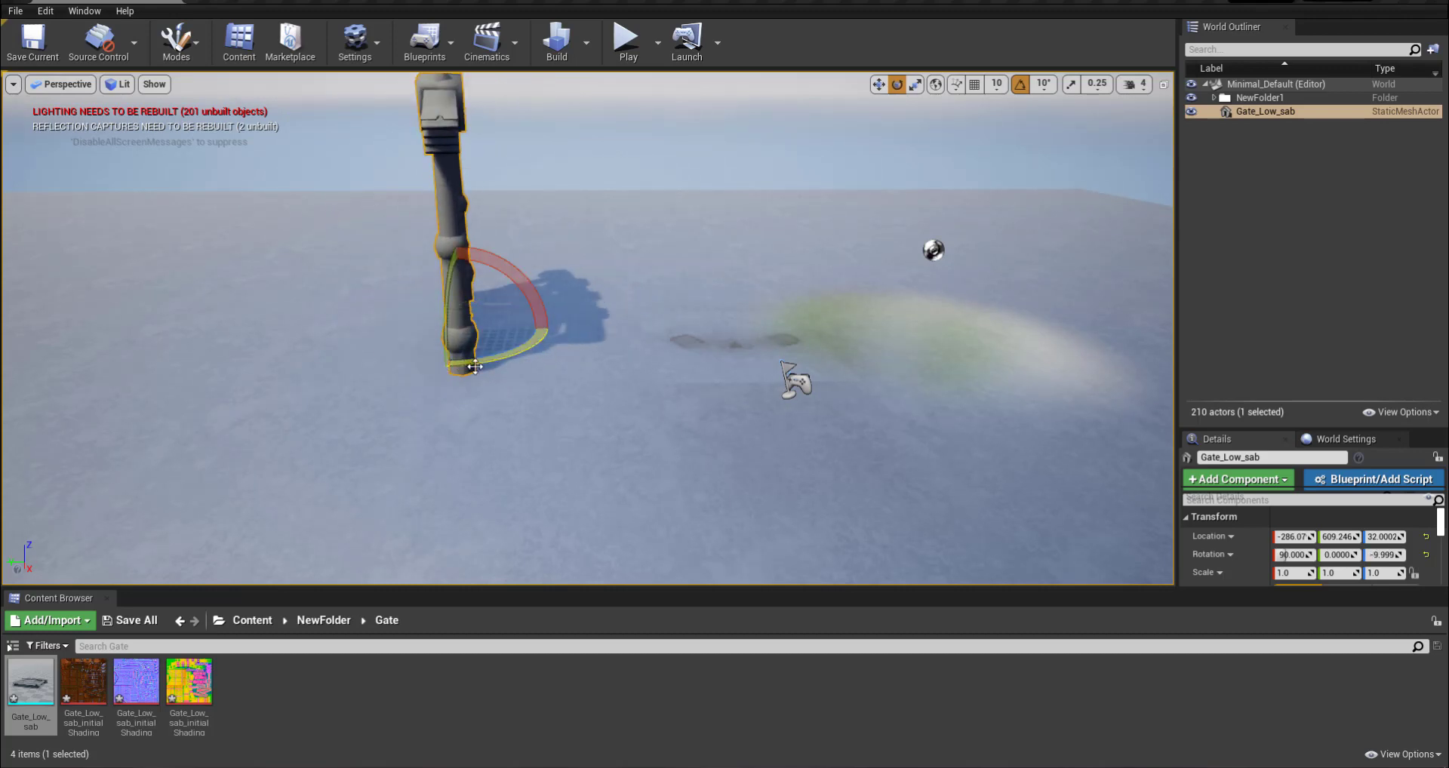
right_drag(462, 385, 529, 377)
mouse_move(263, 338)
right_down()
mouse_move(401, 403)
mouse_move(623, 437)
mouse_move(1019, 422)
right_up()
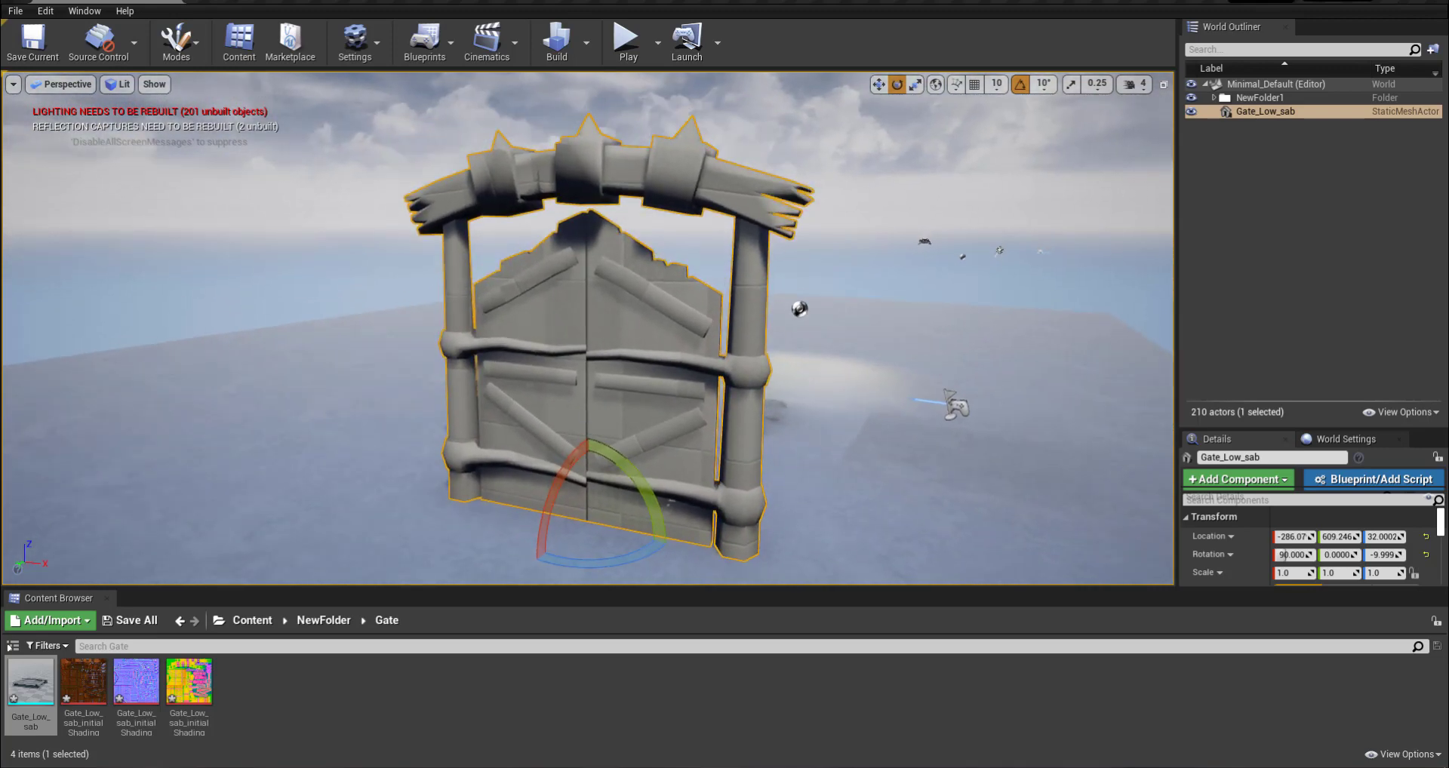
key(g)
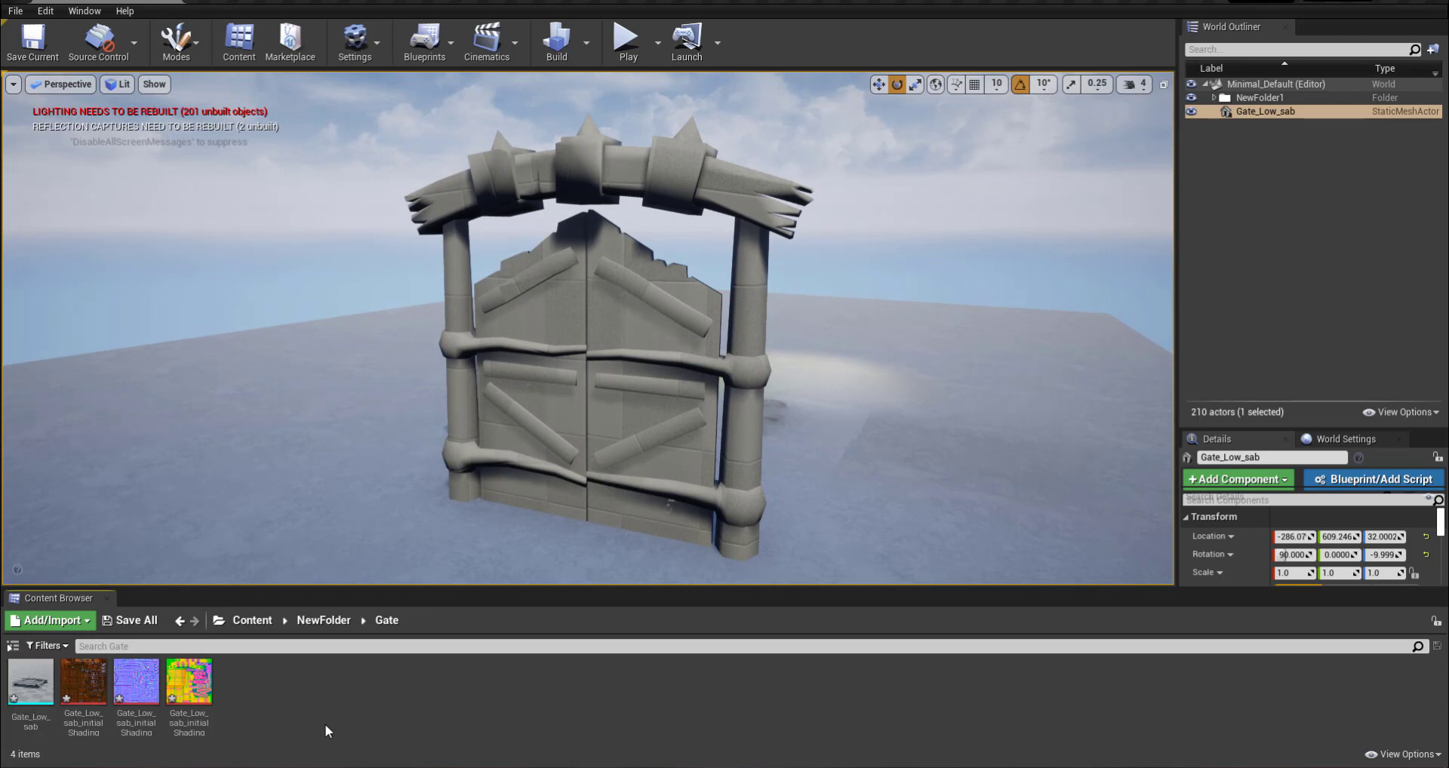
Step: Apply the BaseColor texture to the gate and wire the normal map into the material's Normal input
drag(83, 682, 609, 341)
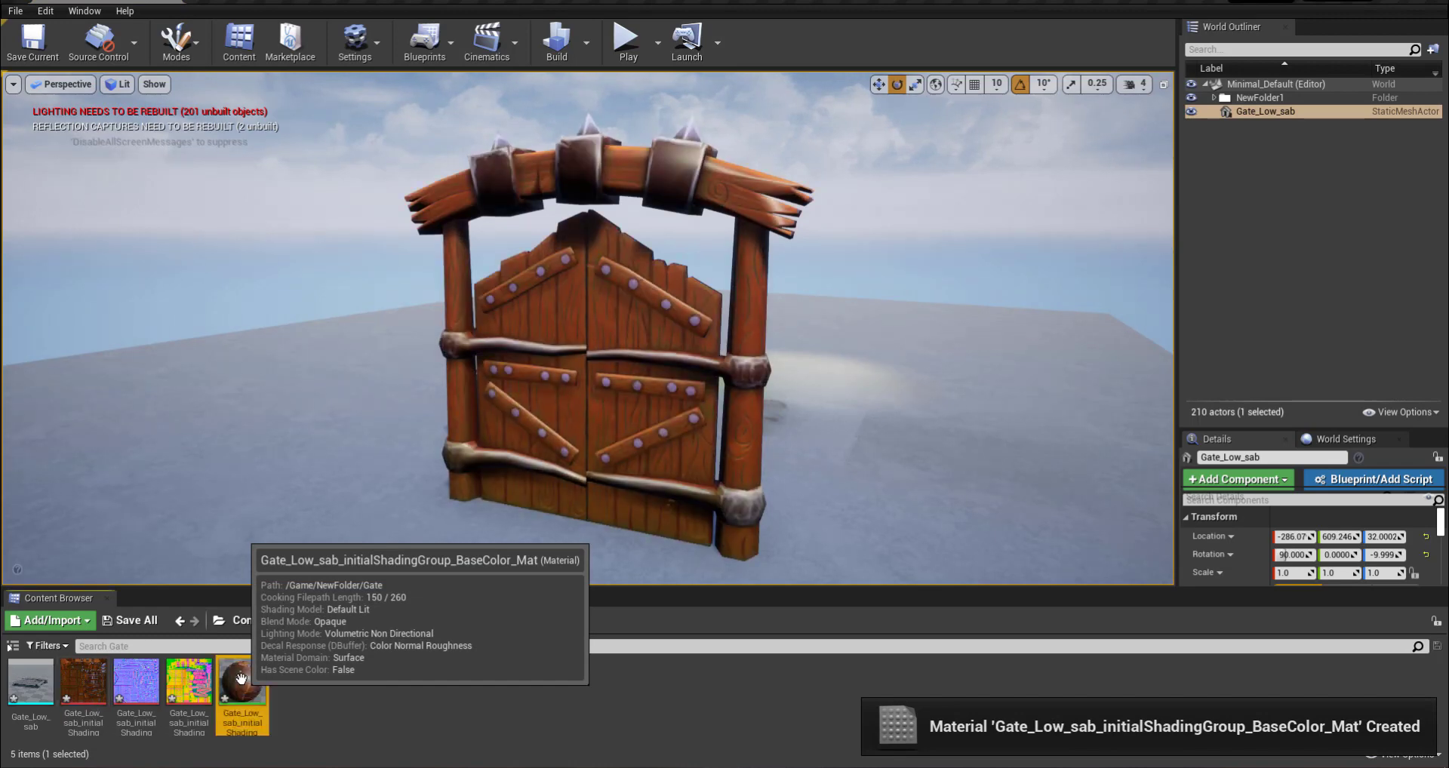
double_click(240, 678)
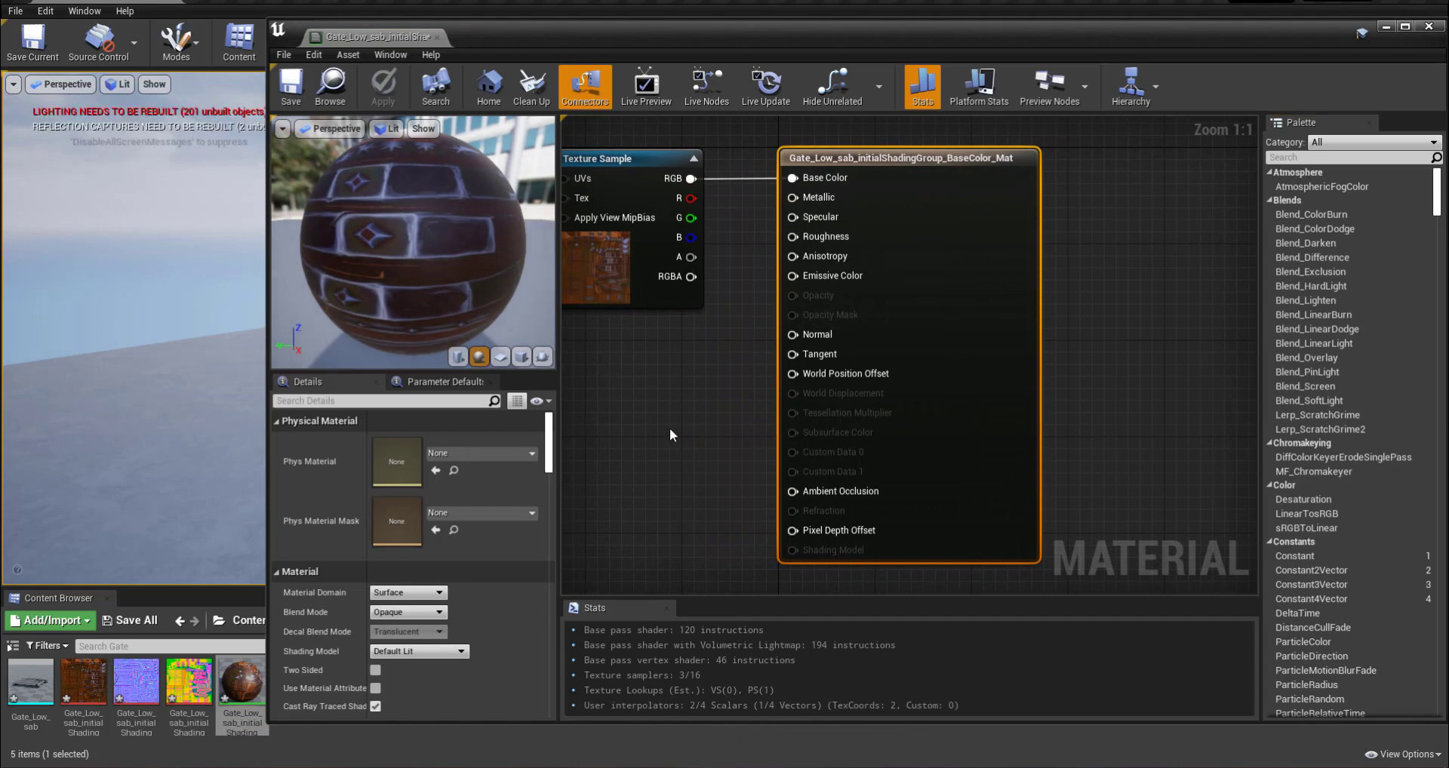
right_drag(655, 426, 805, 421)
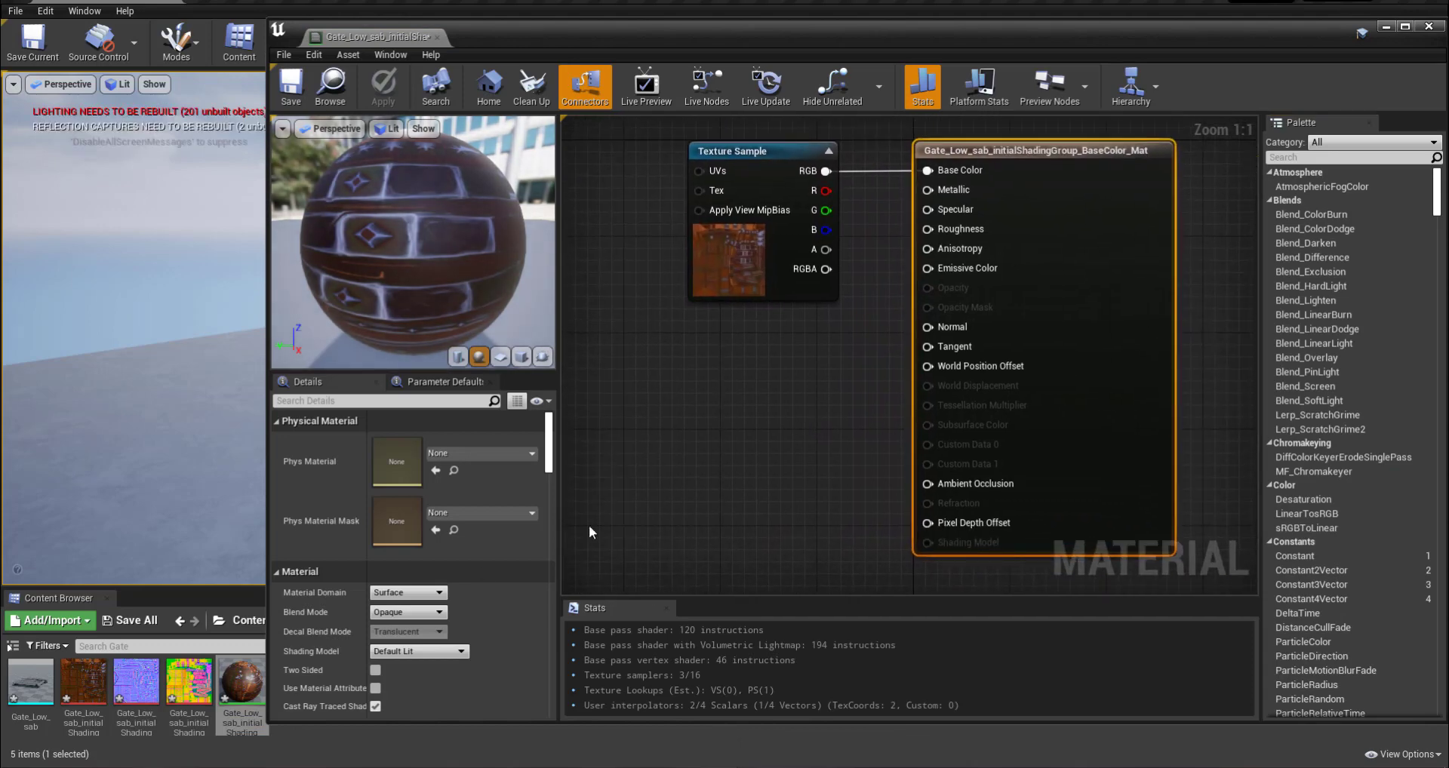
drag(136, 683, 609, 374)
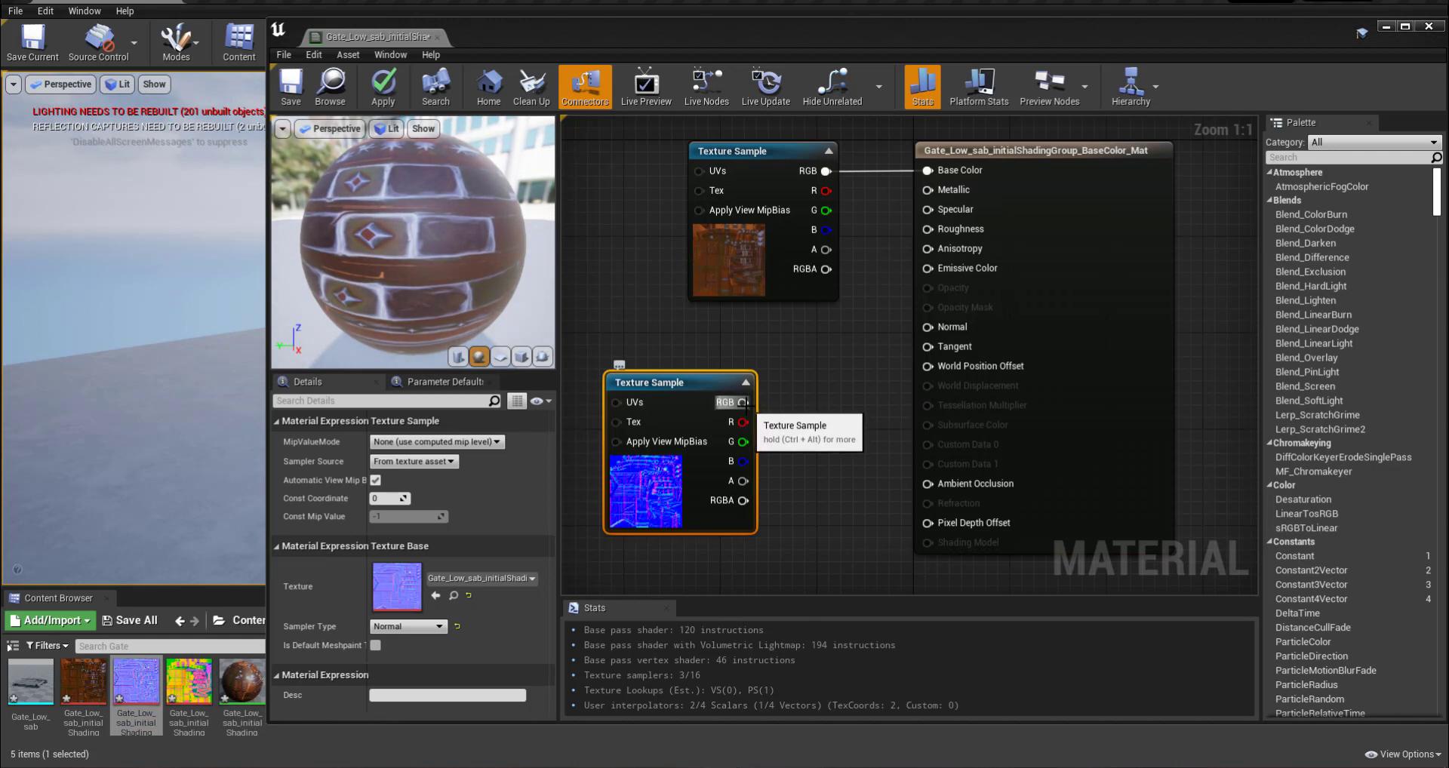
drag(743, 403, 927, 326)
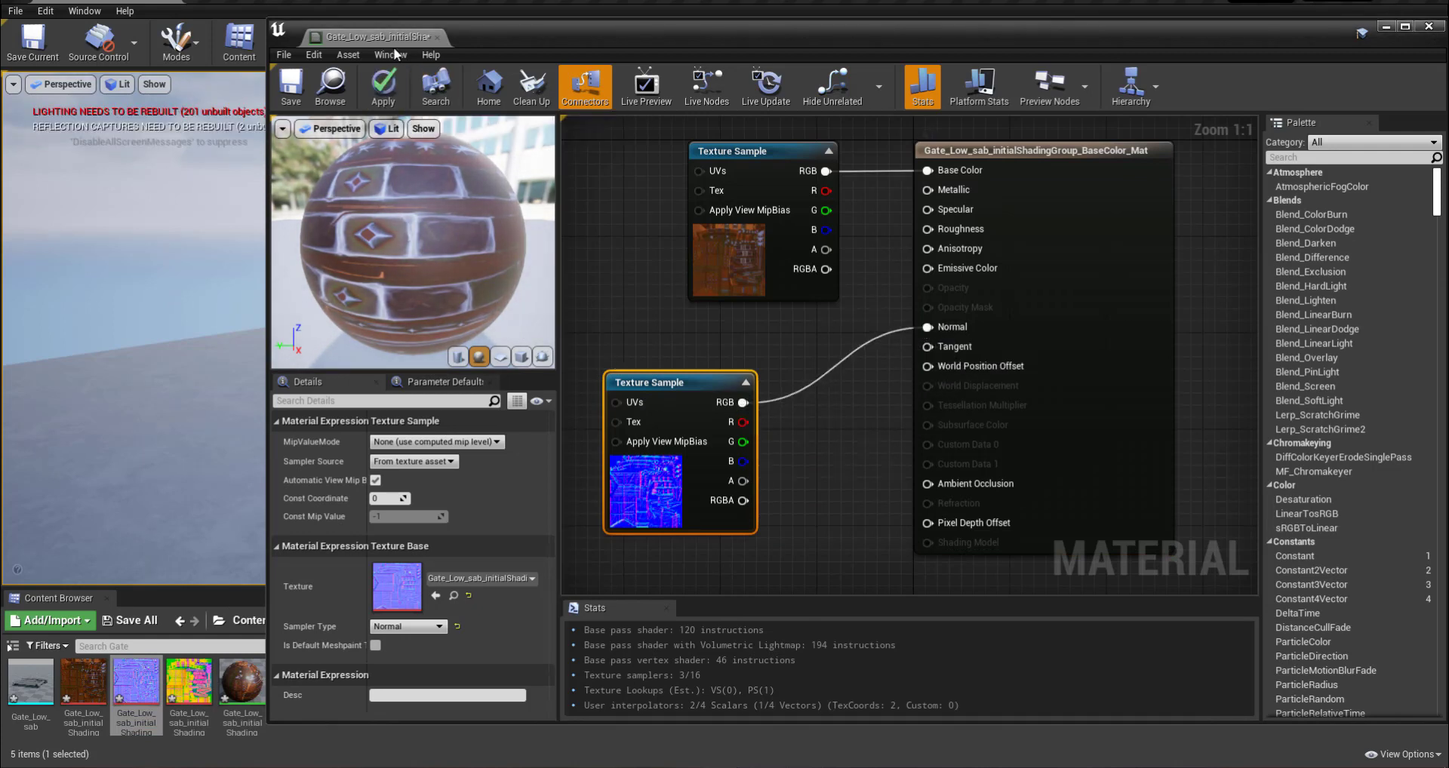
drag(402, 18, 731, 42)
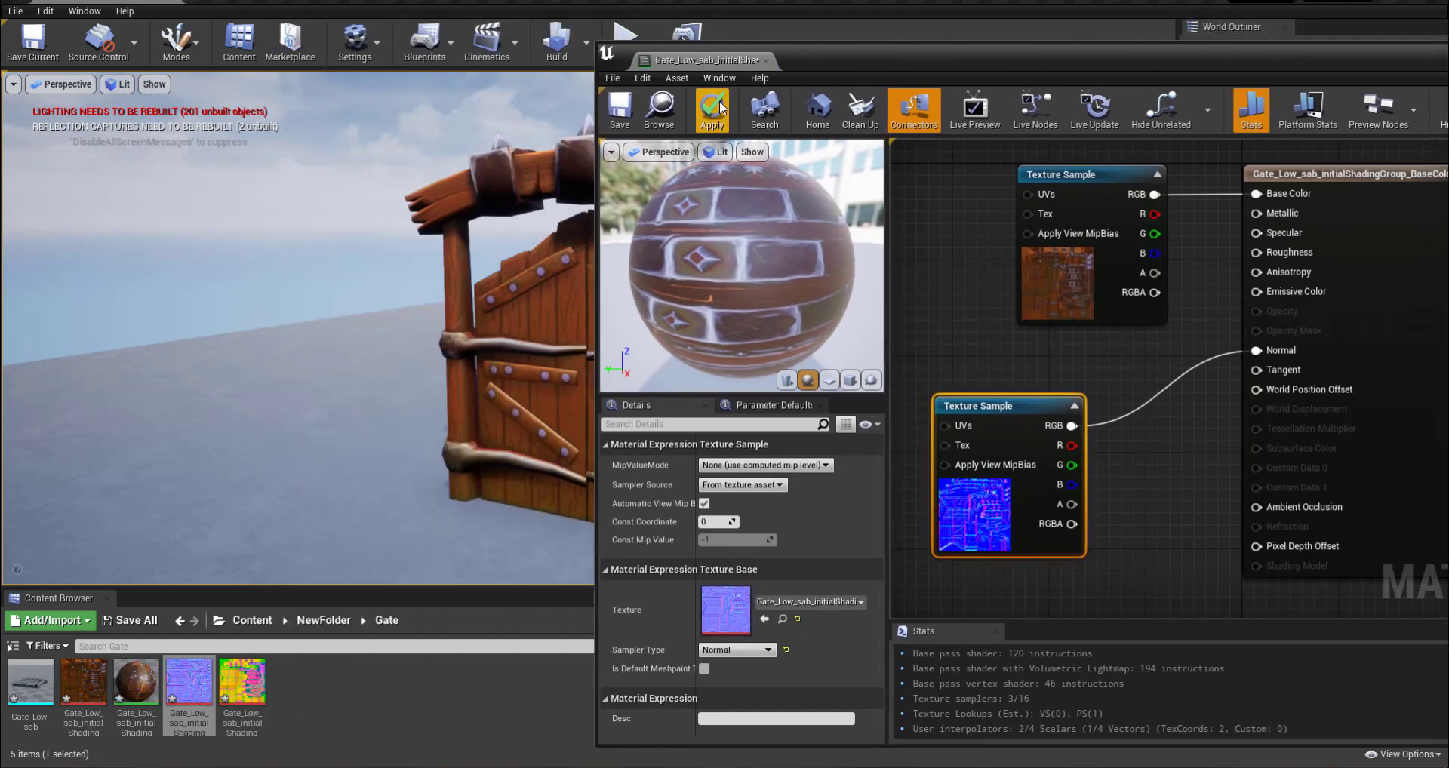
click(720, 107)
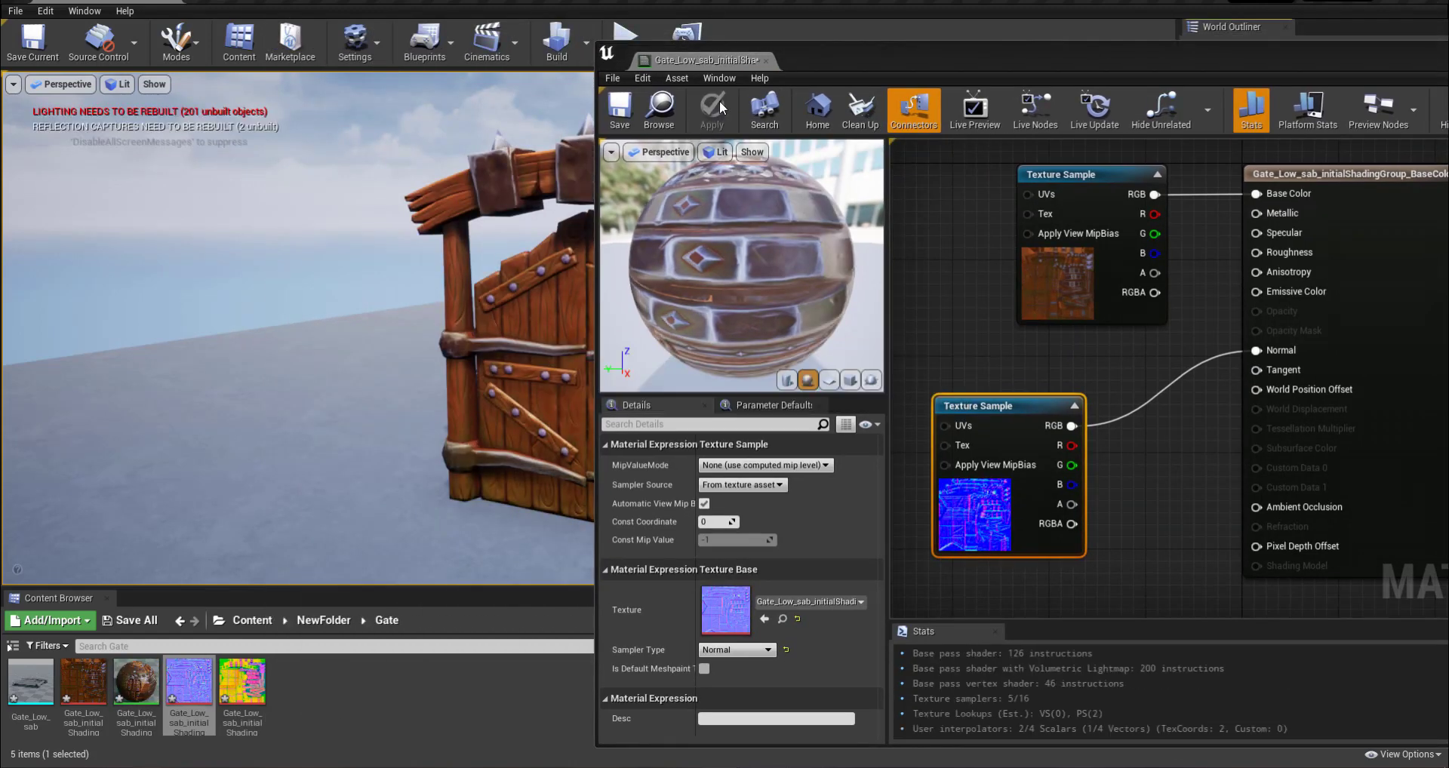
drag(816, 65, 566, 44)
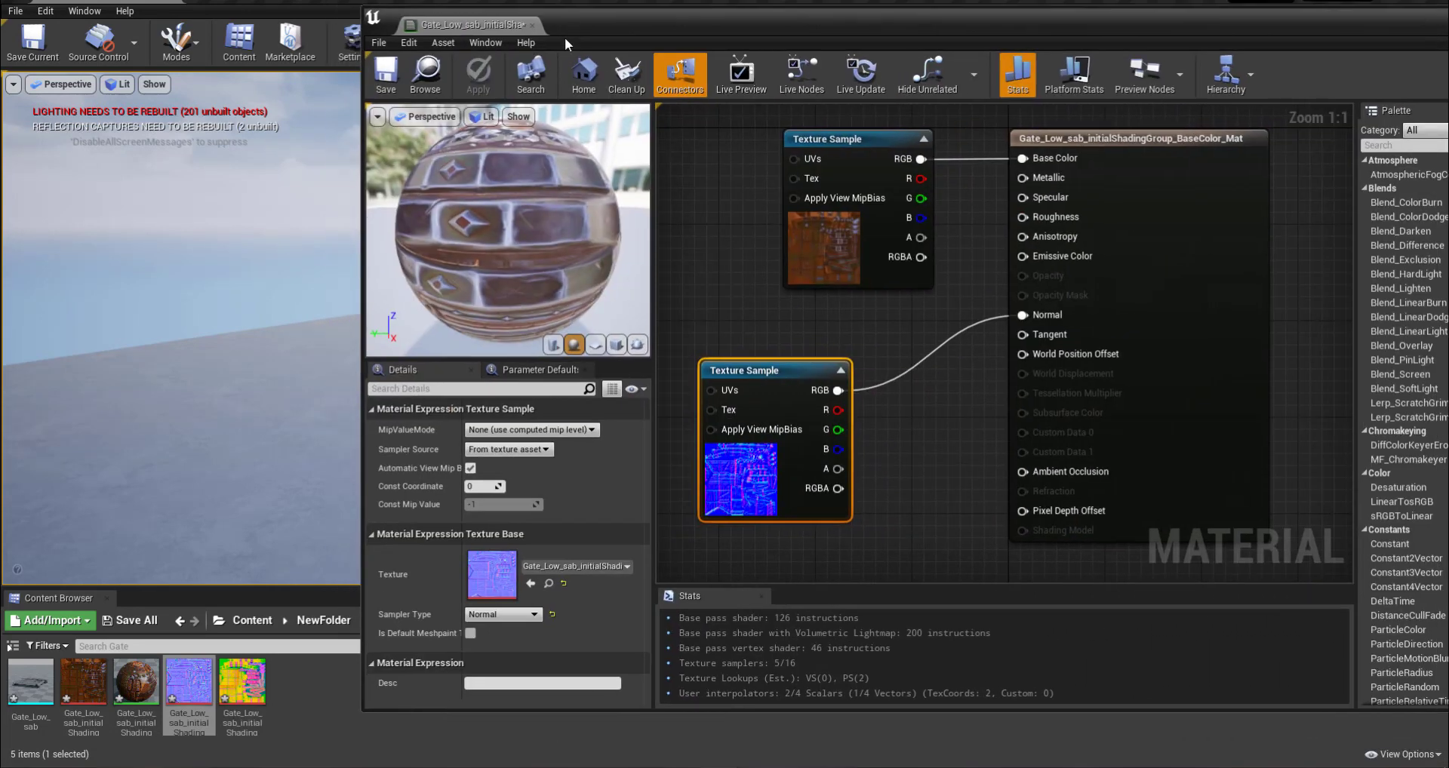
Step: Add the packed ORM texture, connect it to Roughness and Ambient Occlusion, and apply the material
drag(241, 682, 854, 481)
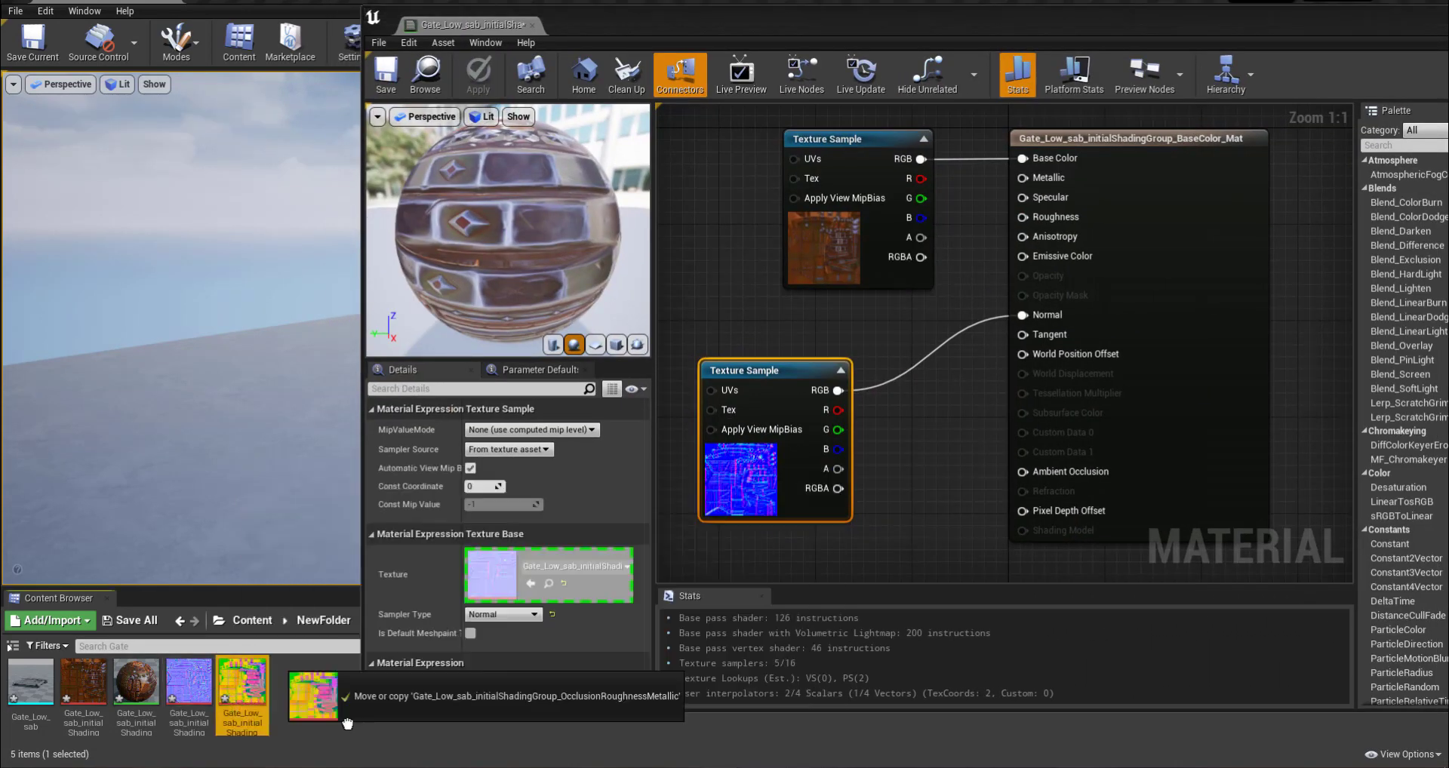
right_drag(935, 435, 1042, 408)
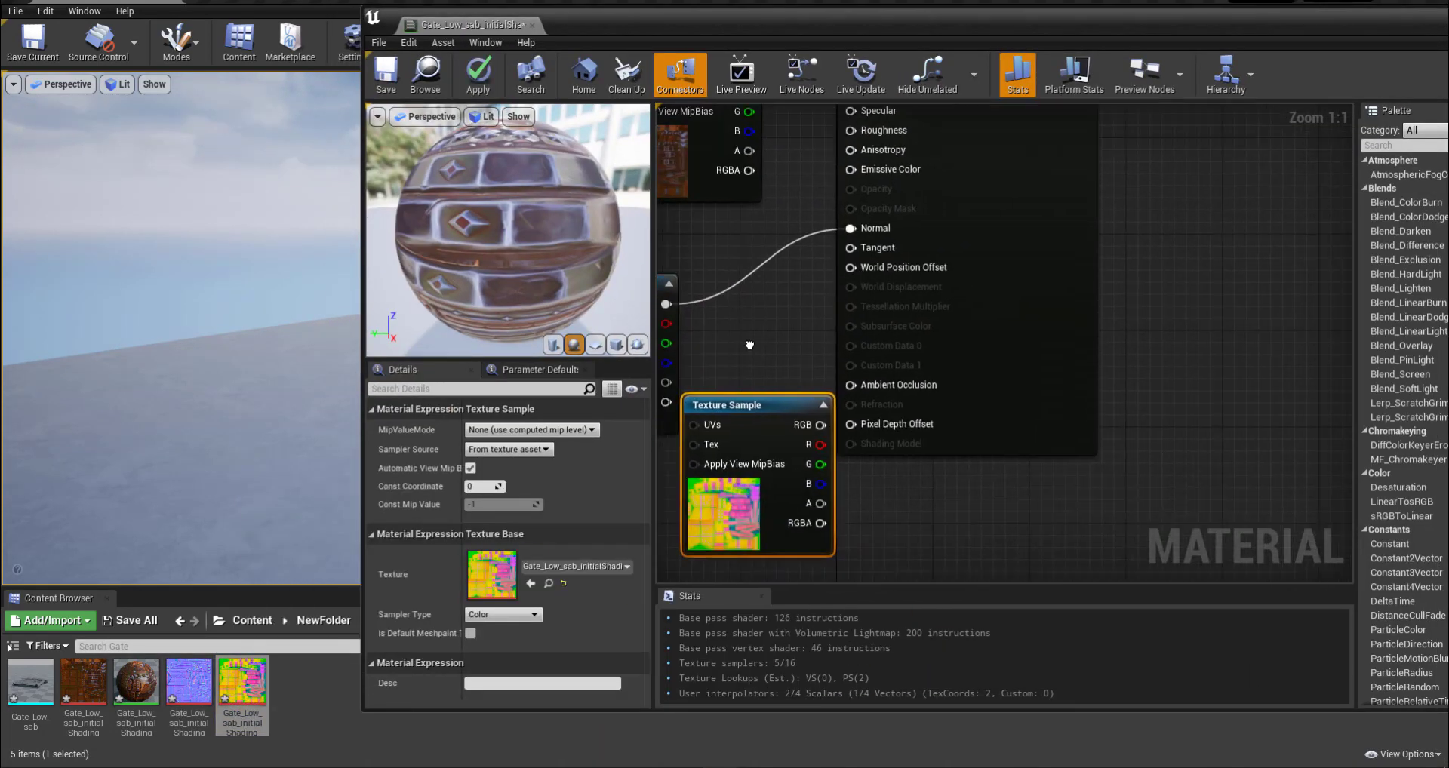
drag(1041, 408, 764, 164)
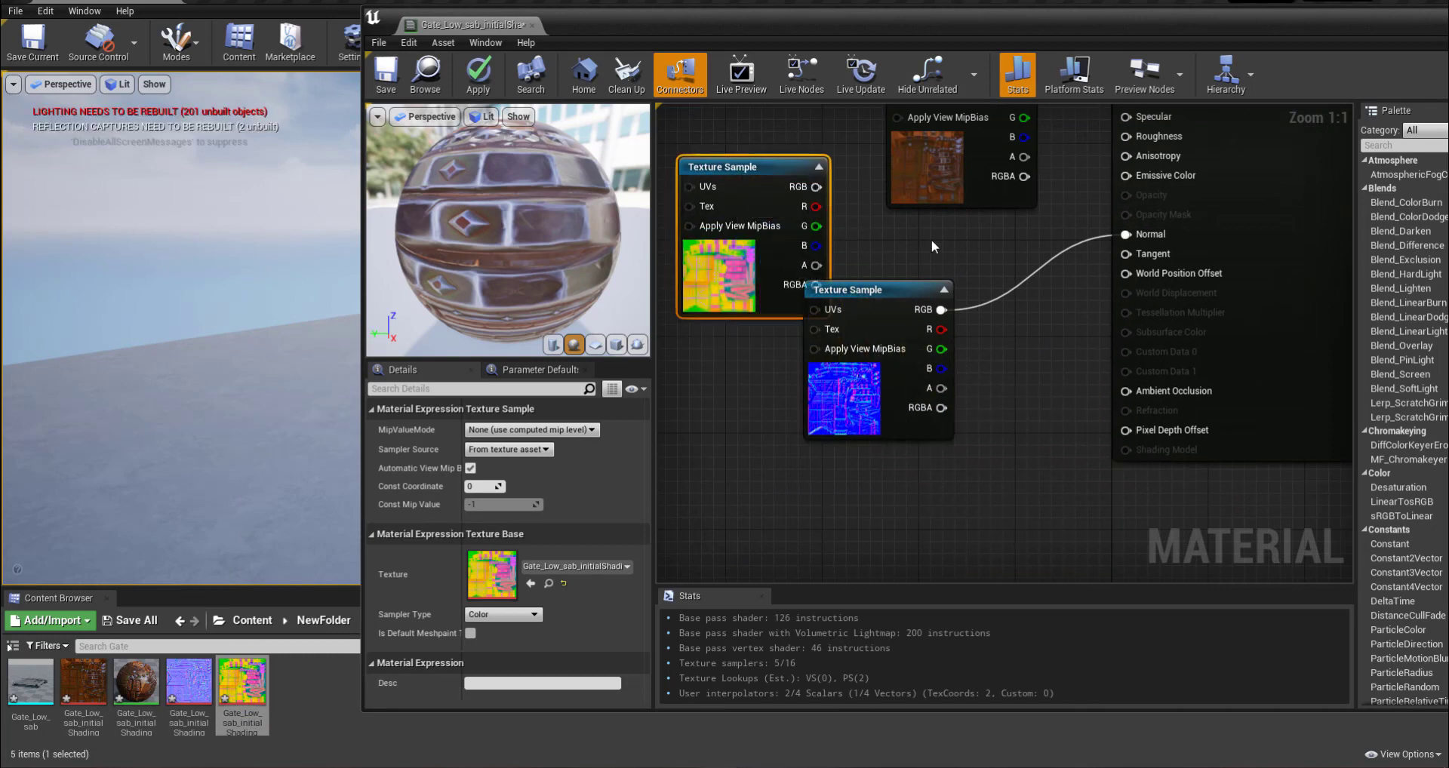
right_drag(830, 204, 738, 340)
drag(721, 324, 1030, 273)
right_drag(1030, 273, 1101, 216)
drag(789, 265, 1102, 471)
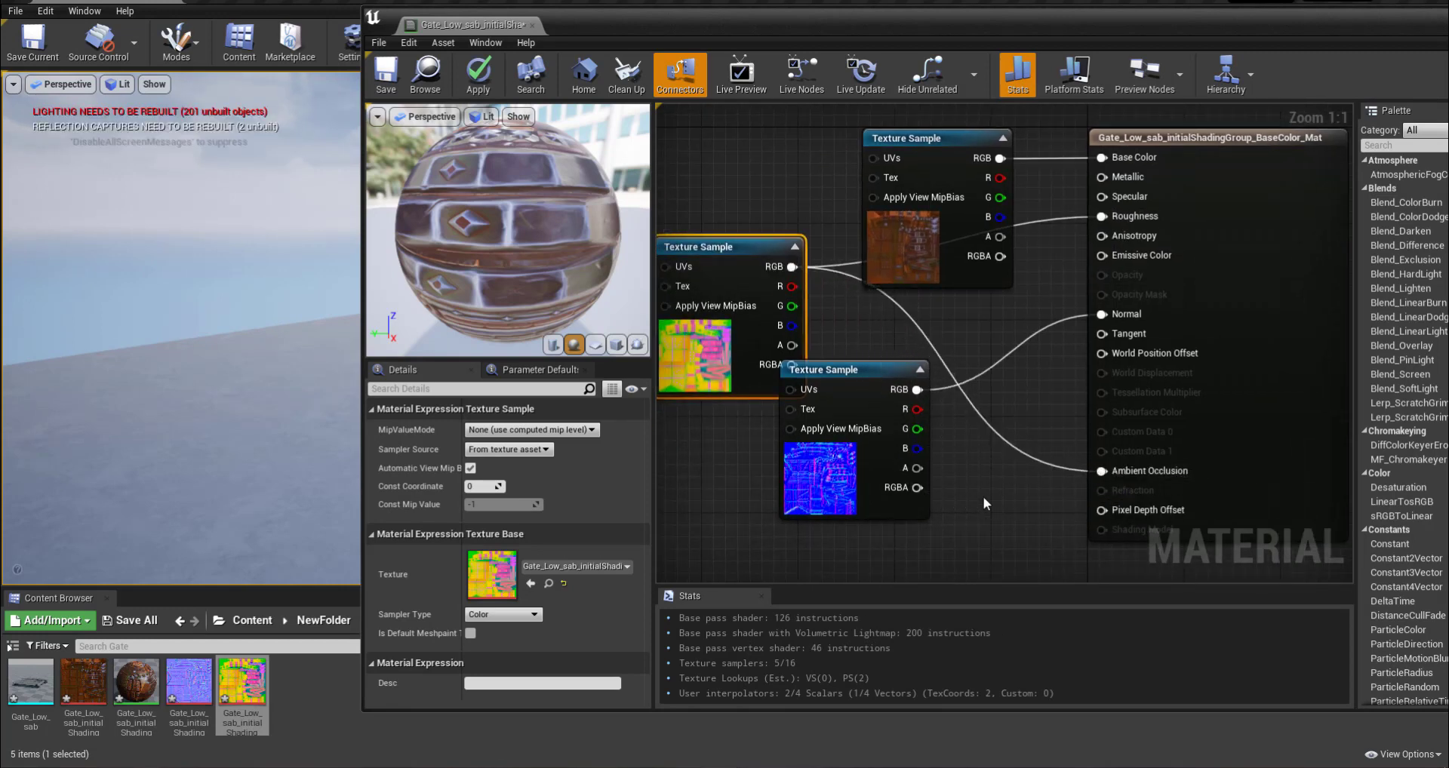
right_drag(915, 345, 1094, 453)
click(498, 77)
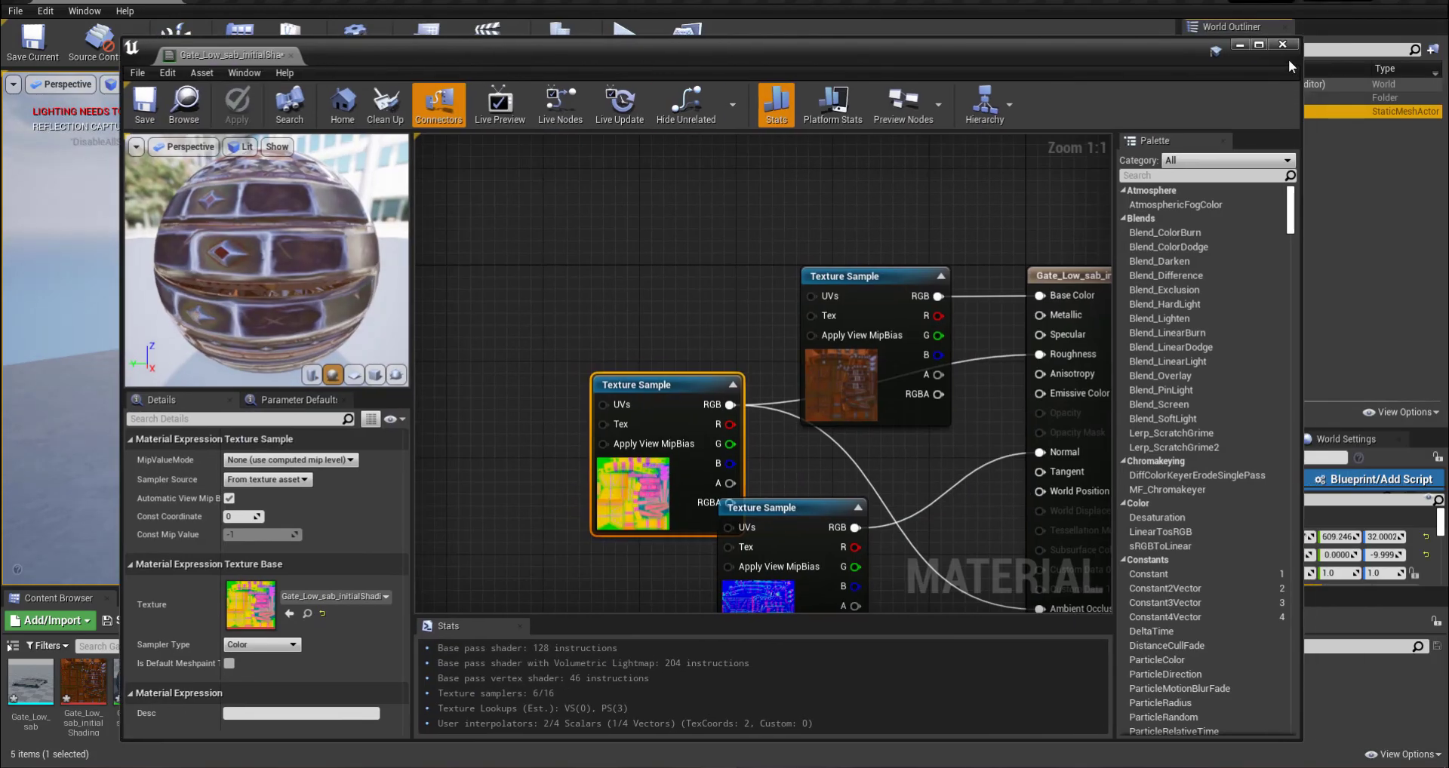
click(1285, 45)
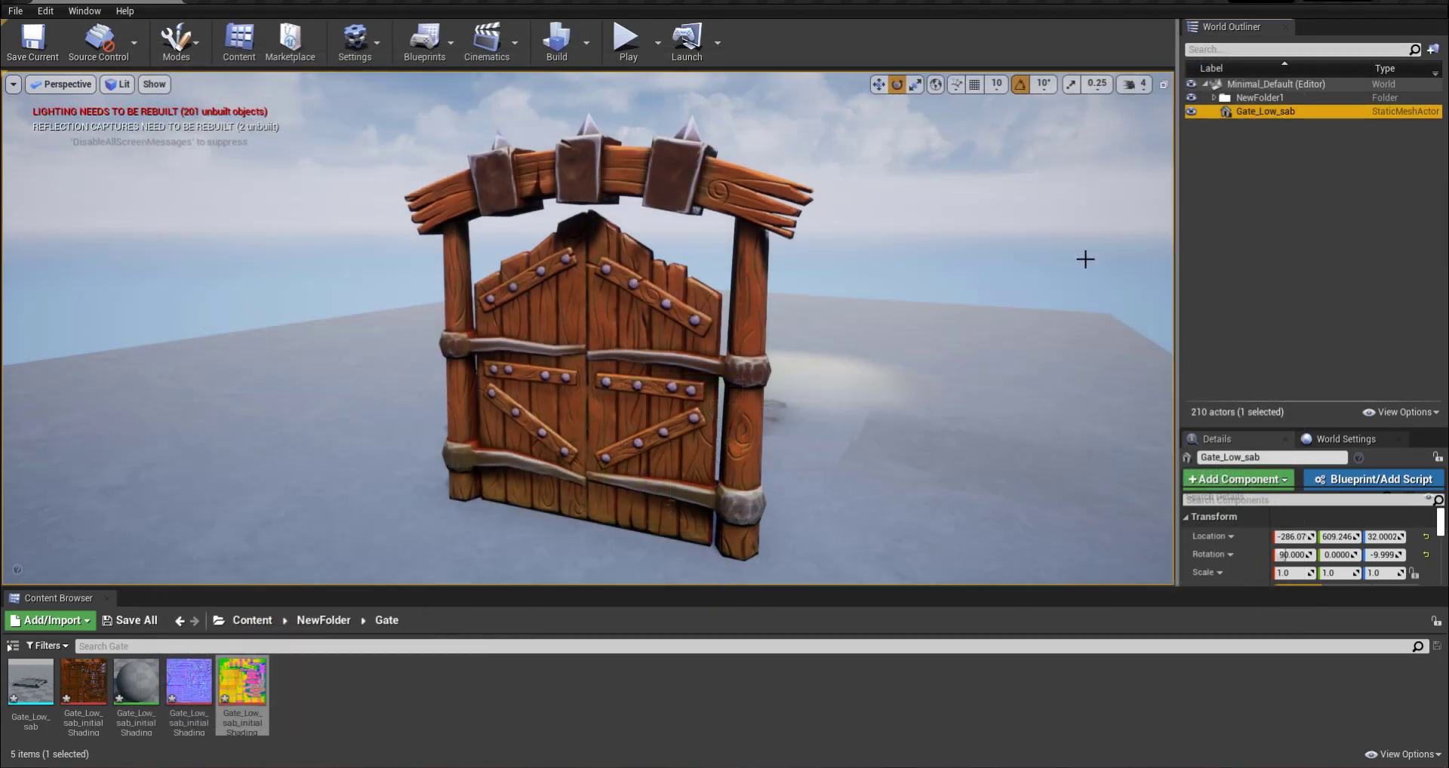
Step: Inspect the textured gate up close, rotate it on Z to face nearly front-on, then deselect it
right_drag(530, 296, 543, 257)
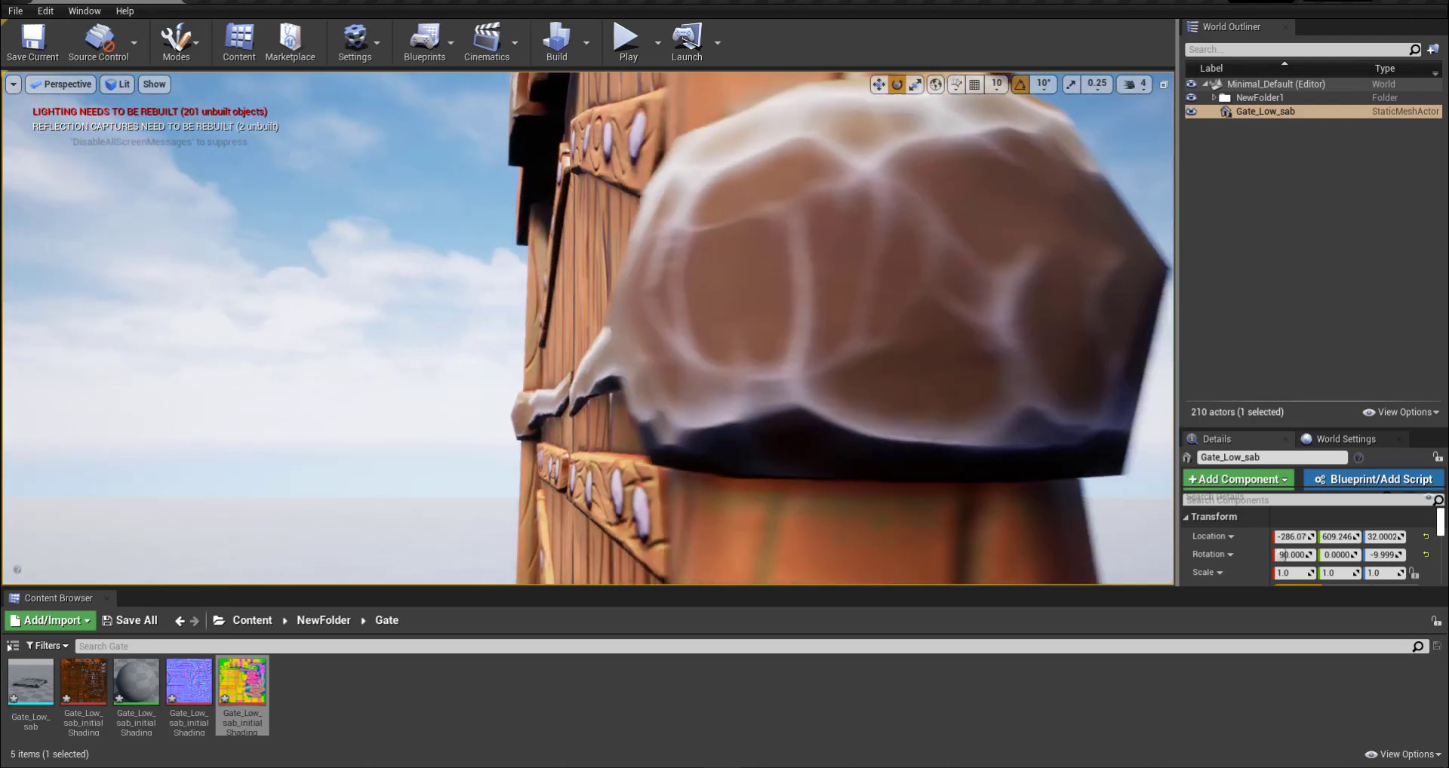
mouse_move(543, 256)
right_down()
mouse_move(467, 264)
mouse_move(588, 325)
right_up()
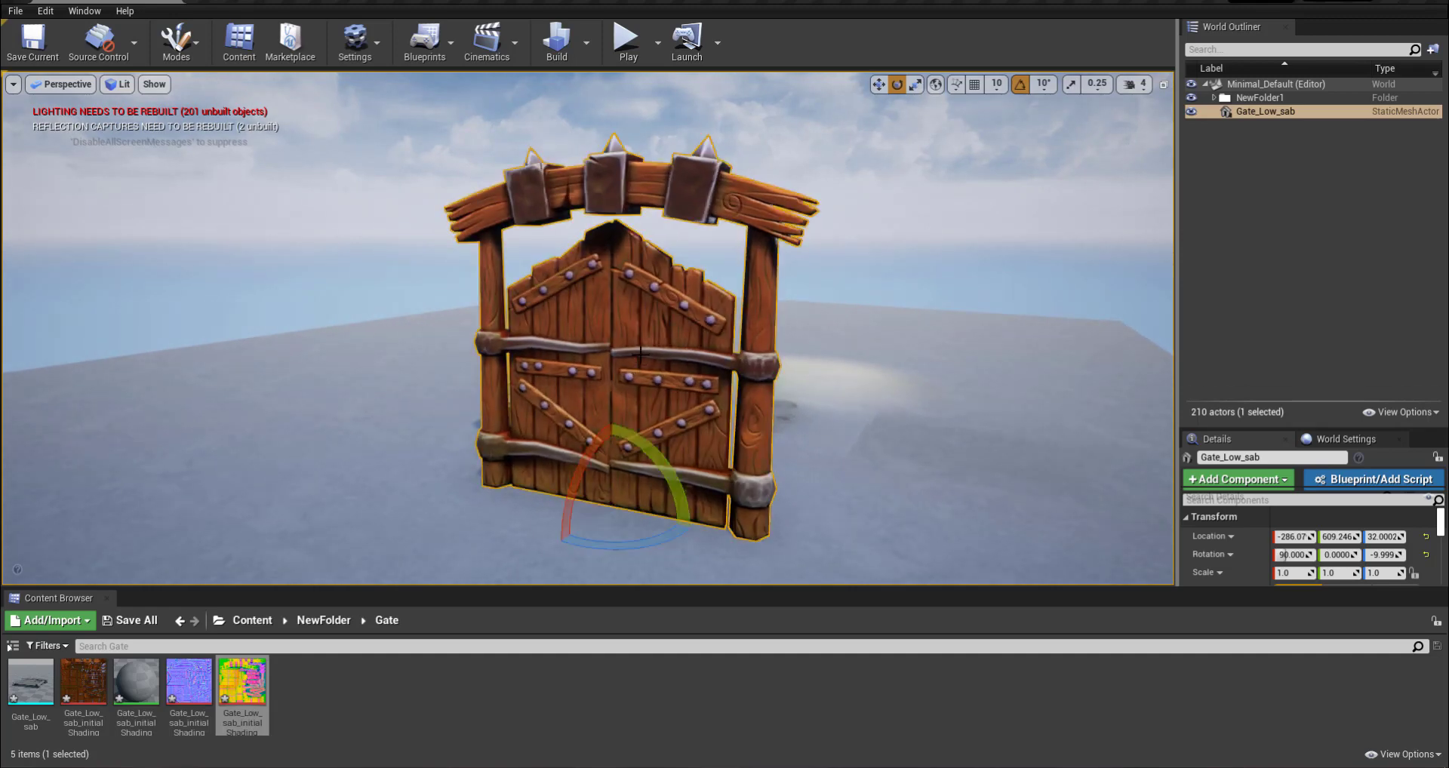
mouse_move(689, 536)
mouse_down()
mouse_move(505, 498)
mouse_move(631, 472)
mouse_move(719, 537)
mouse_up()
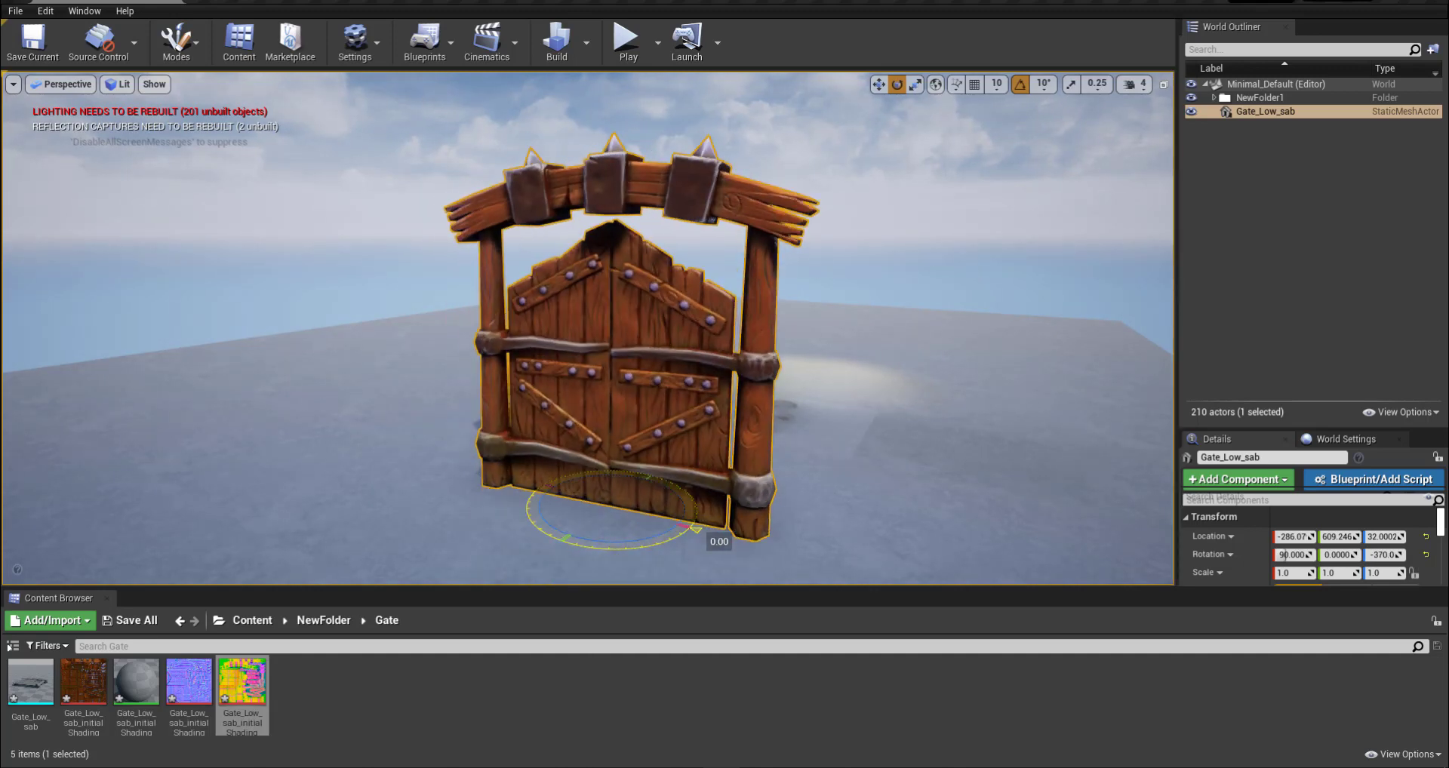
alt+drag(573, 333, 729, 346)
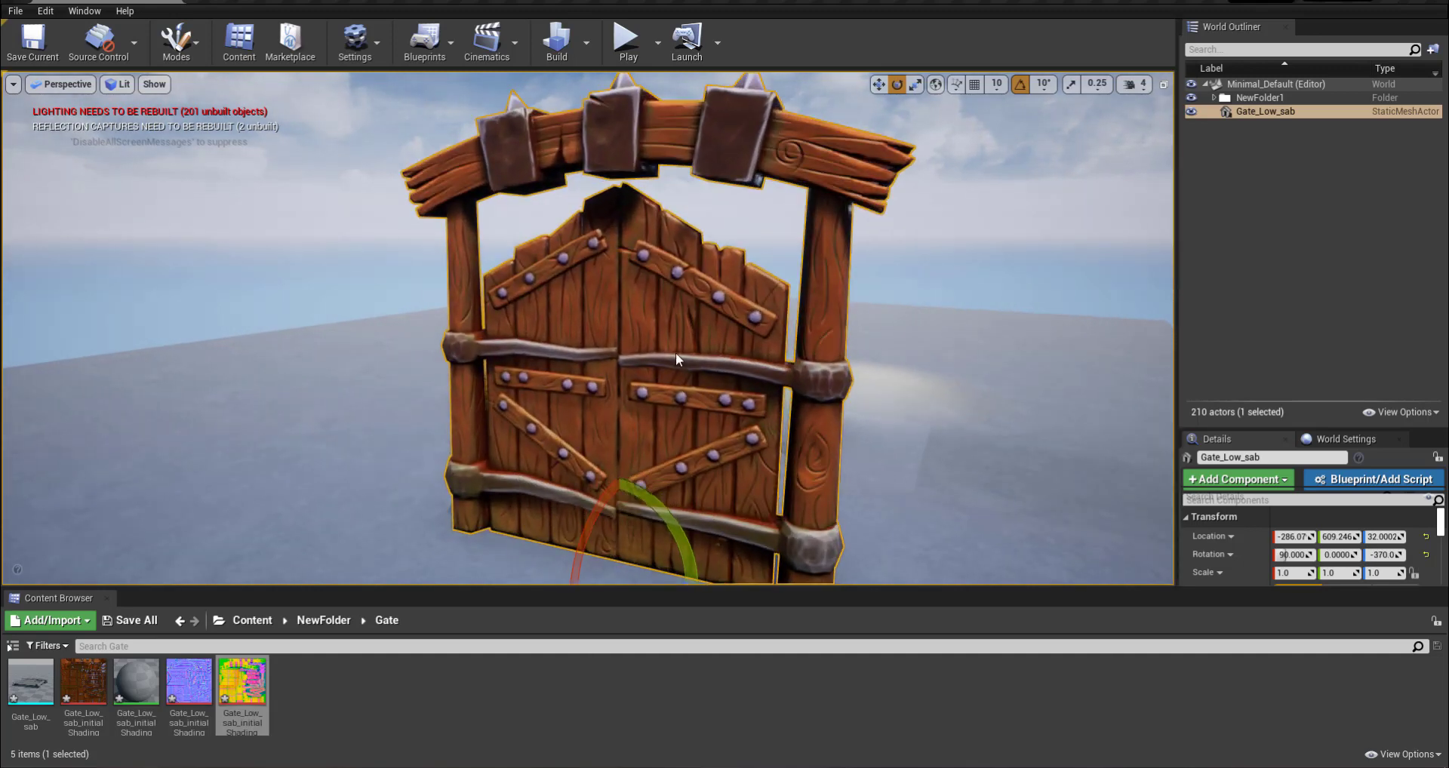
click(901, 277)
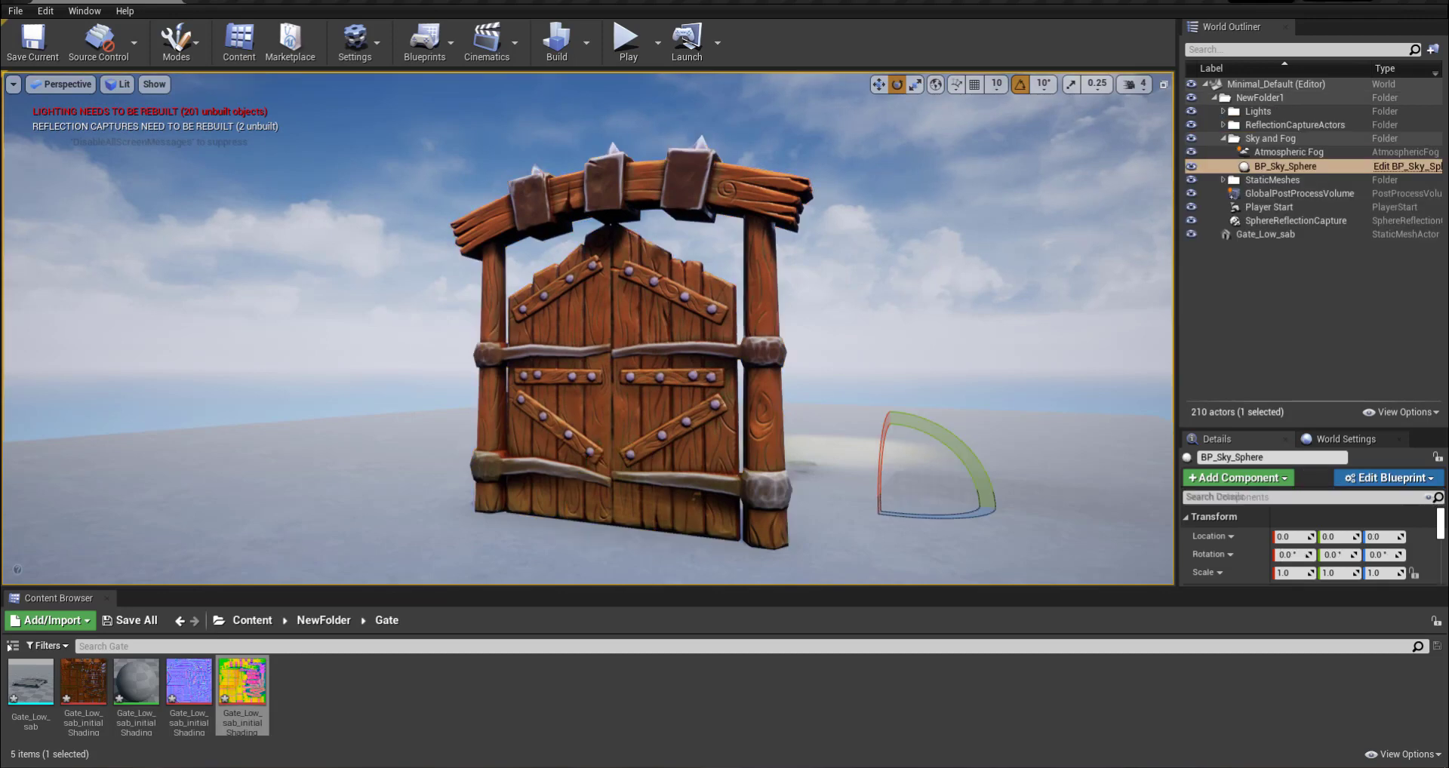